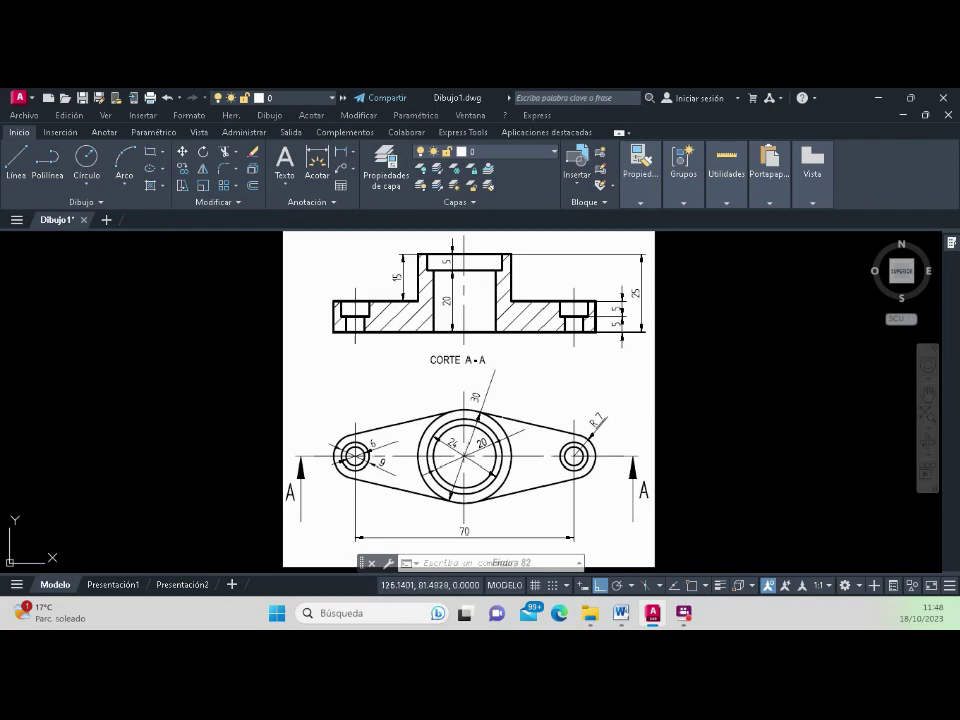
# Step: Zoom in and out over the Figura 82 reference to inspect its views
pyautogui.scroll(-4, 470, 368)
pyautogui.scroll(6, 470, 368)
pyautogui.scroll(-4, 470, 368)
pyautogui.scroll(5, 468, 390)
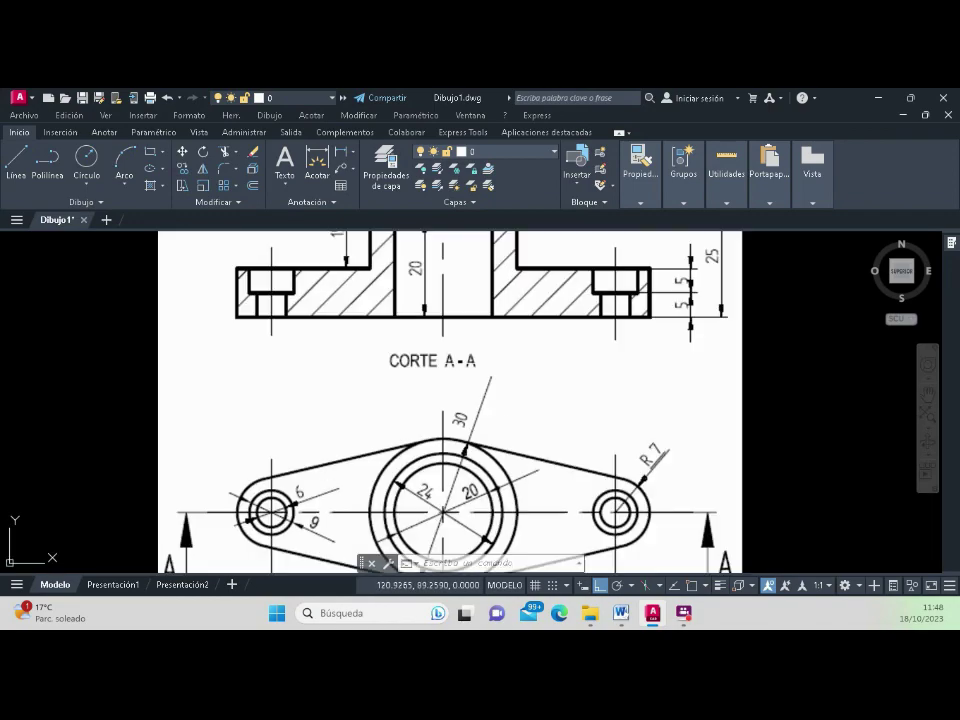
pyautogui.scroll(-3, 468, 390)
pyautogui.scroll(-2, 468, 390)
pyautogui.scroll(2, 484, 382)
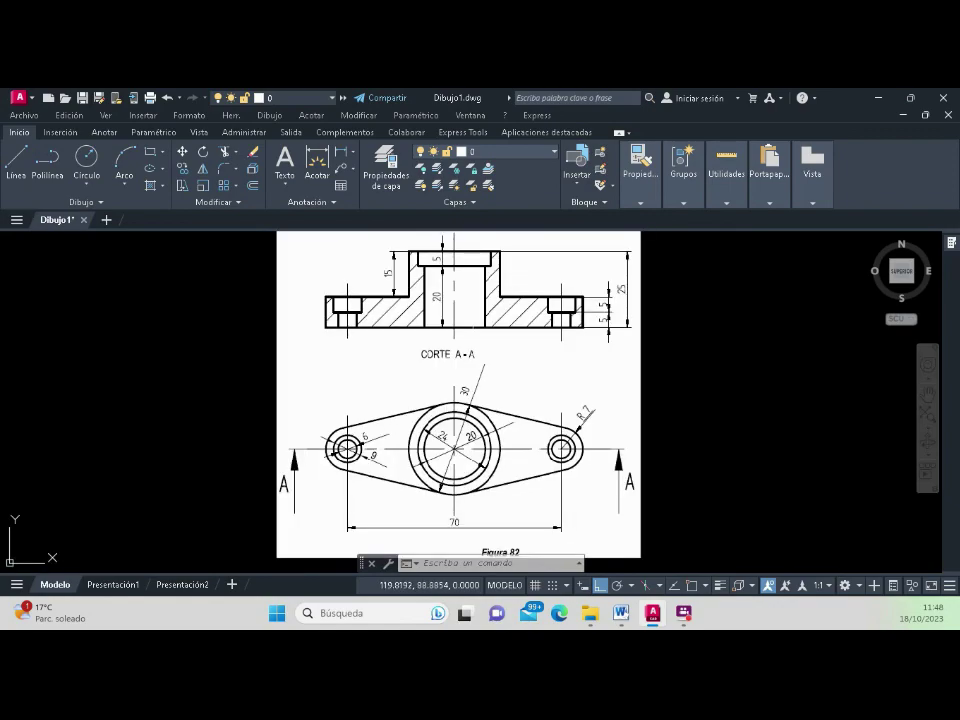
pyautogui.scroll(-2, 481, 348)
pyautogui.scroll(2, 483, 358)
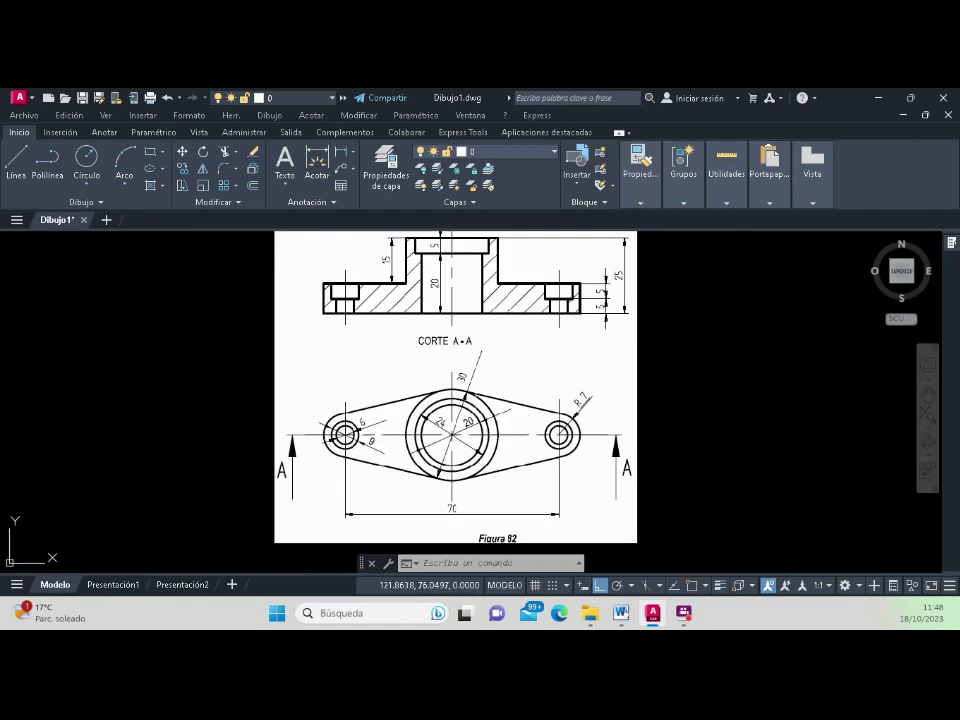
pyautogui.scroll(2, 450, 420)
pyautogui.scroll(-2, 452, 415)
pyautogui.scroll(-3, 455, 410)
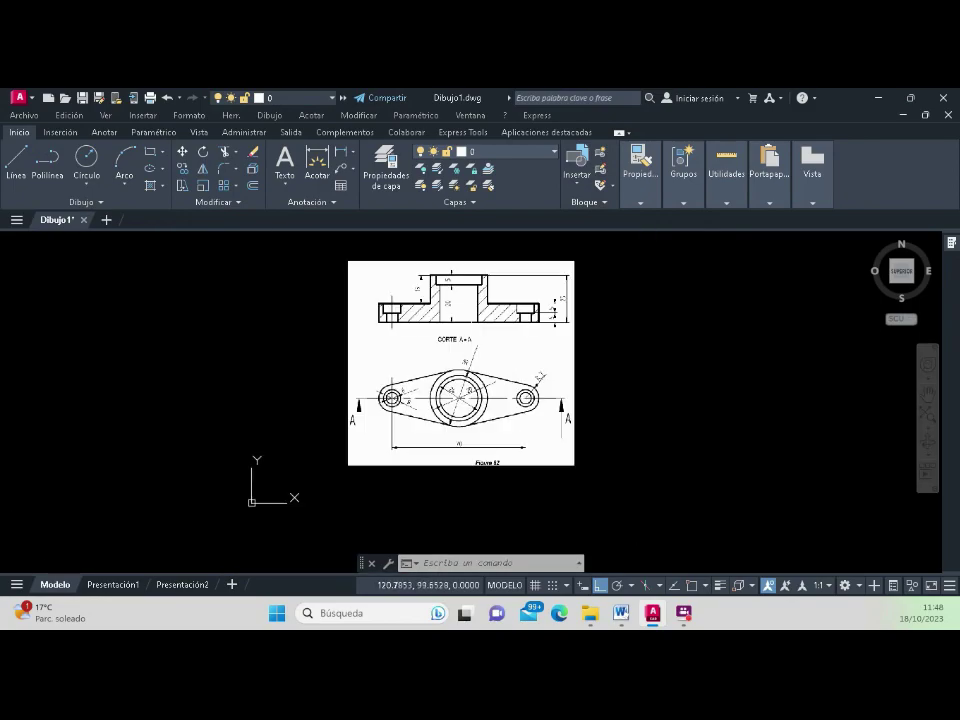
pyautogui.scroll(2, 460, 330)
pyautogui.scroll(4, 486, 383)
pyautogui.scroll(-4, 486, 383)
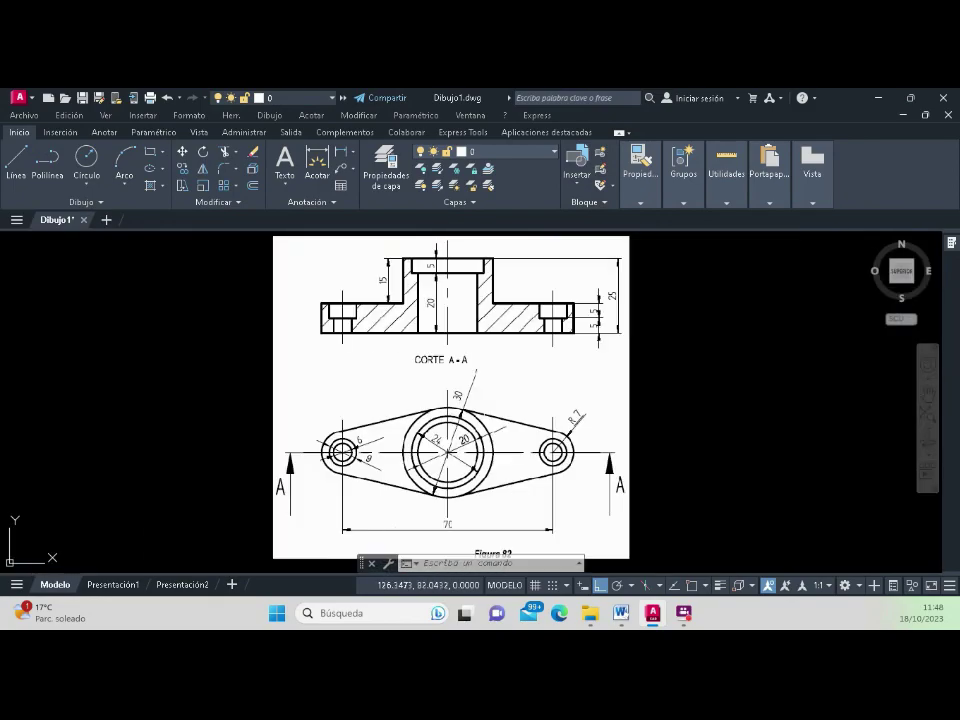
pyautogui.scroll(-3, 485, 383)
pyautogui.scroll(1, 485, 383)
pyautogui.scroll(3, 485, 383)
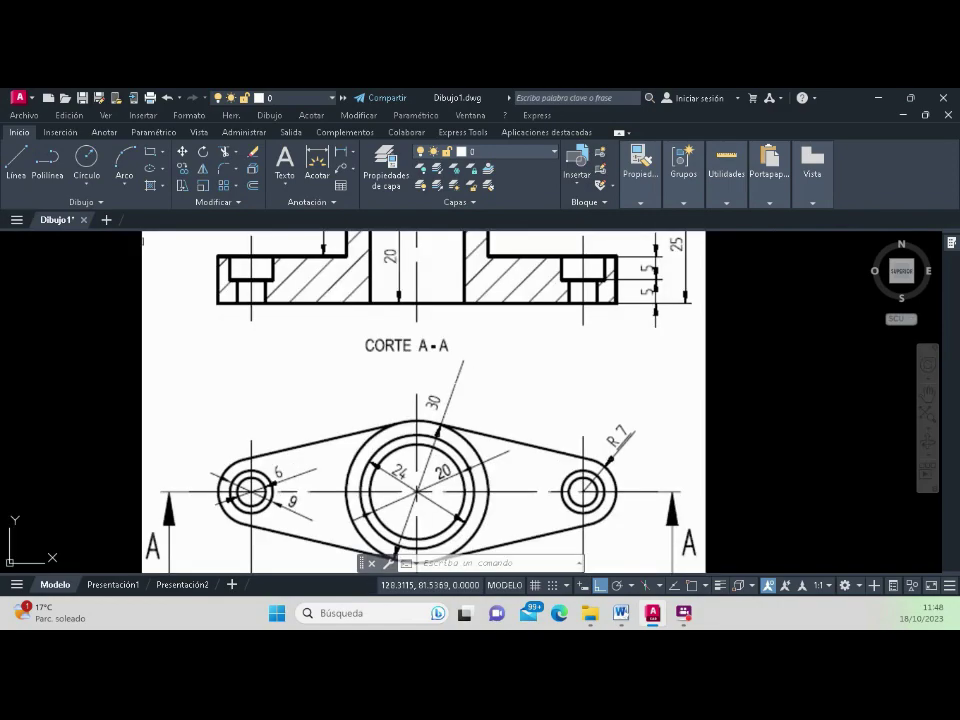
pyautogui.scroll(-2, 485, 383)
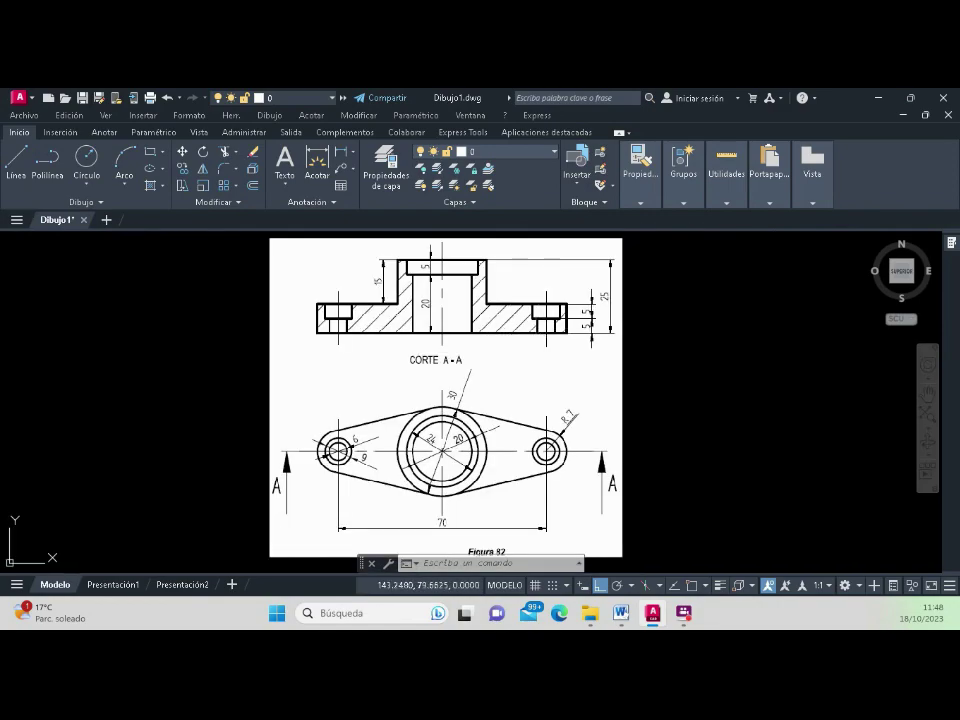
pyautogui.scroll(2, 480, 540)
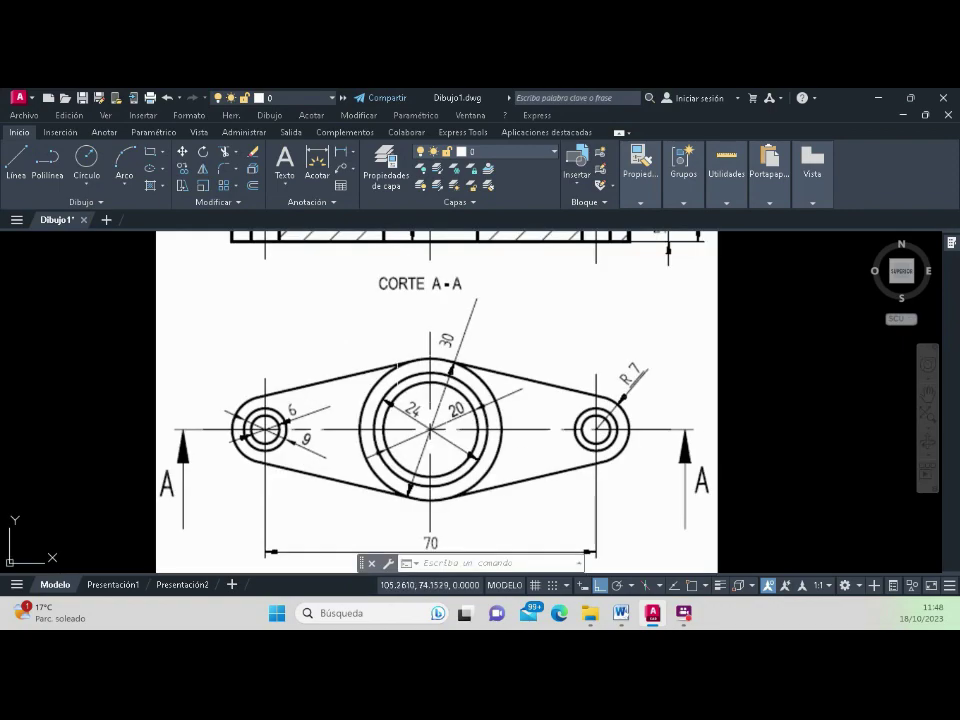
# Step: Drag selection windows over the central boss rings, right lobe, top boss and hatched section
pyautogui.click(357, 342)
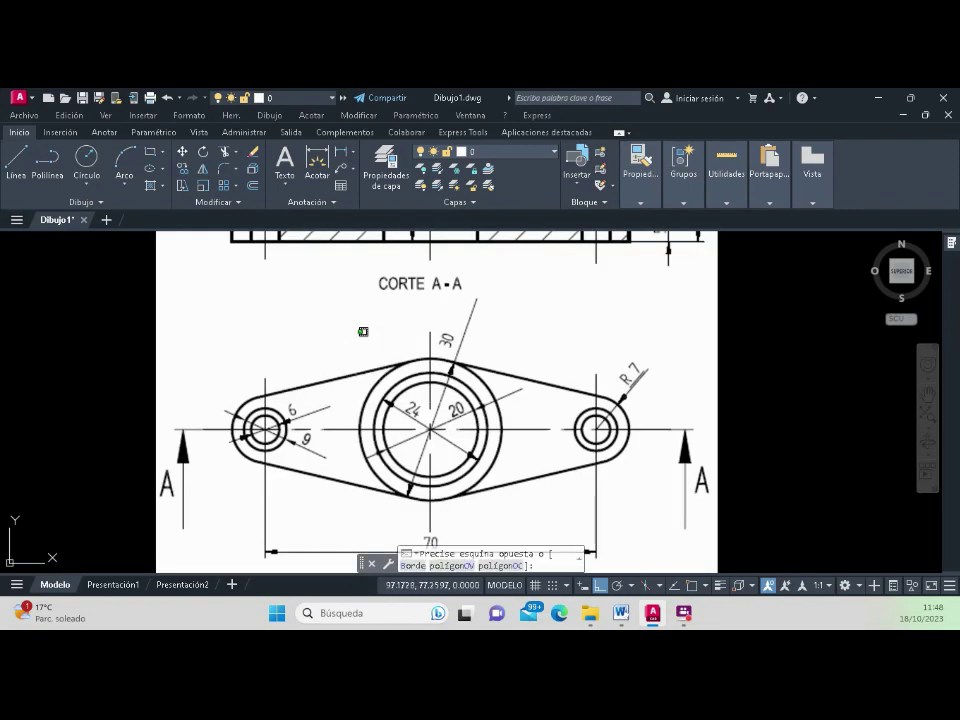
pyautogui.click(518, 505)
pyautogui.click(568, 502)
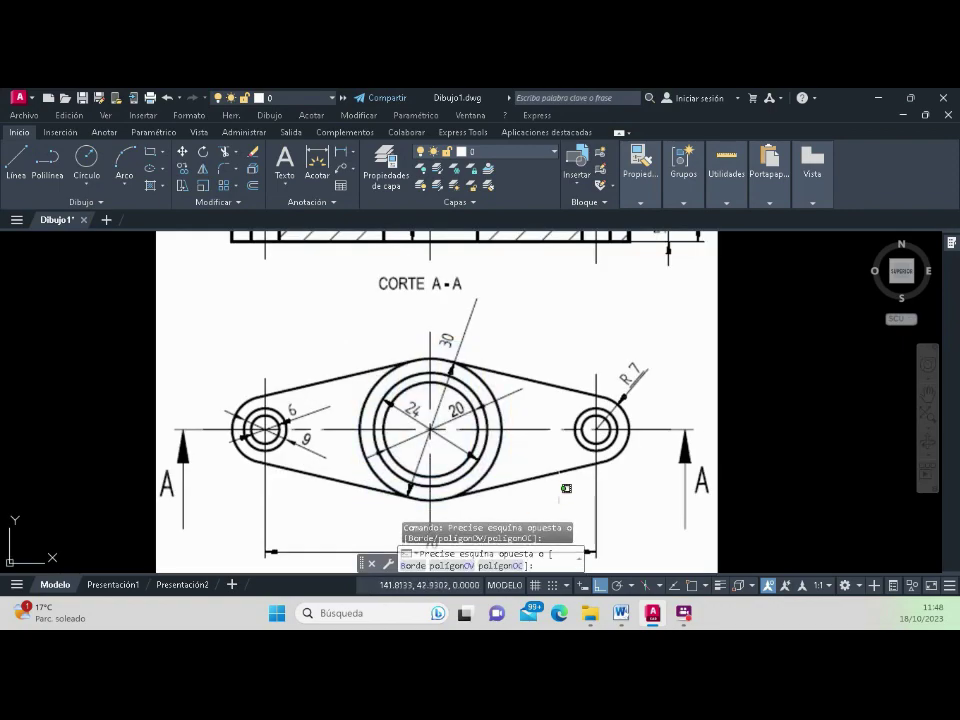
pyautogui.click(533, 441)
pyautogui.scroll(-2, 530, 437)
pyautogui.scroll(2, 475, 300)
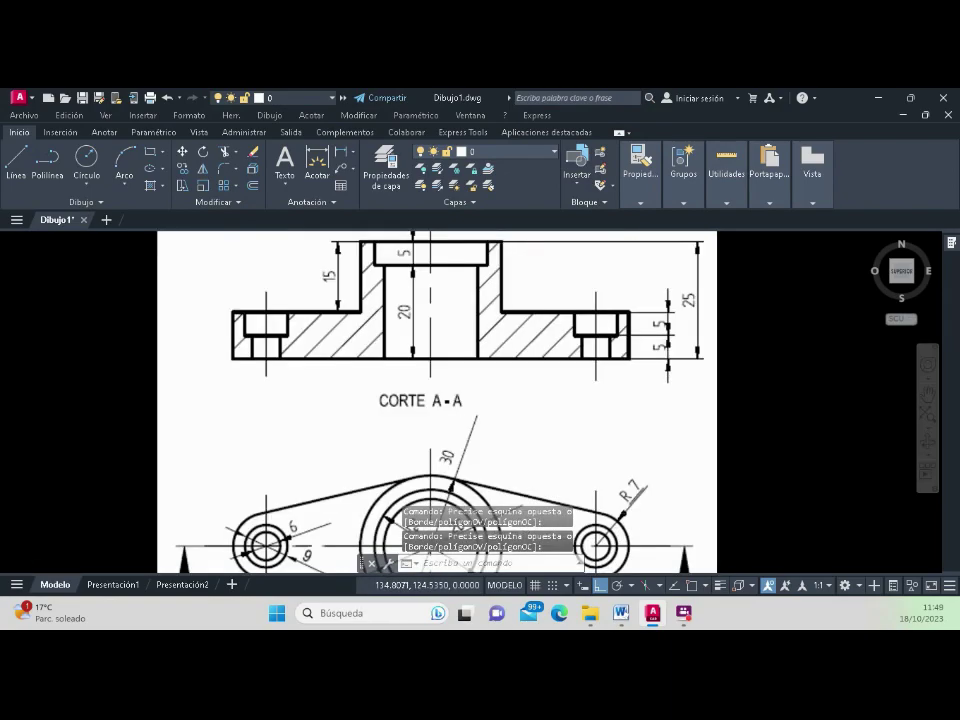
pyautogui.scroll(1, 495, 240)
pyautogui.scroll(1, 426, 258)
pyautogui.click(424, 254)
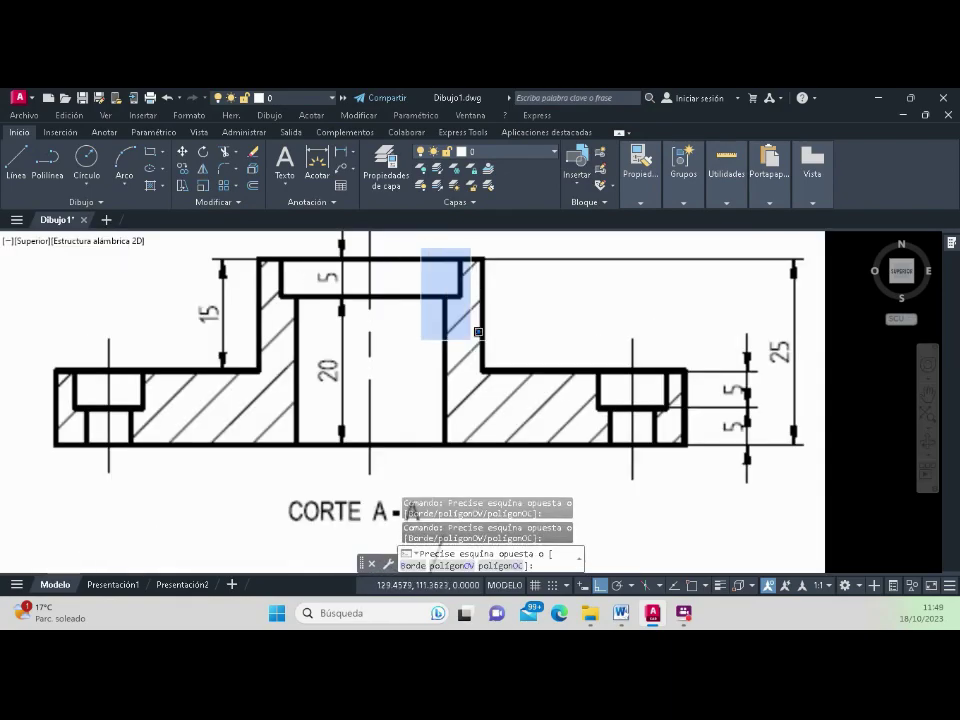
pyautogui.click(713, 470)
pyautogui.scroll(-2, 384, 378)
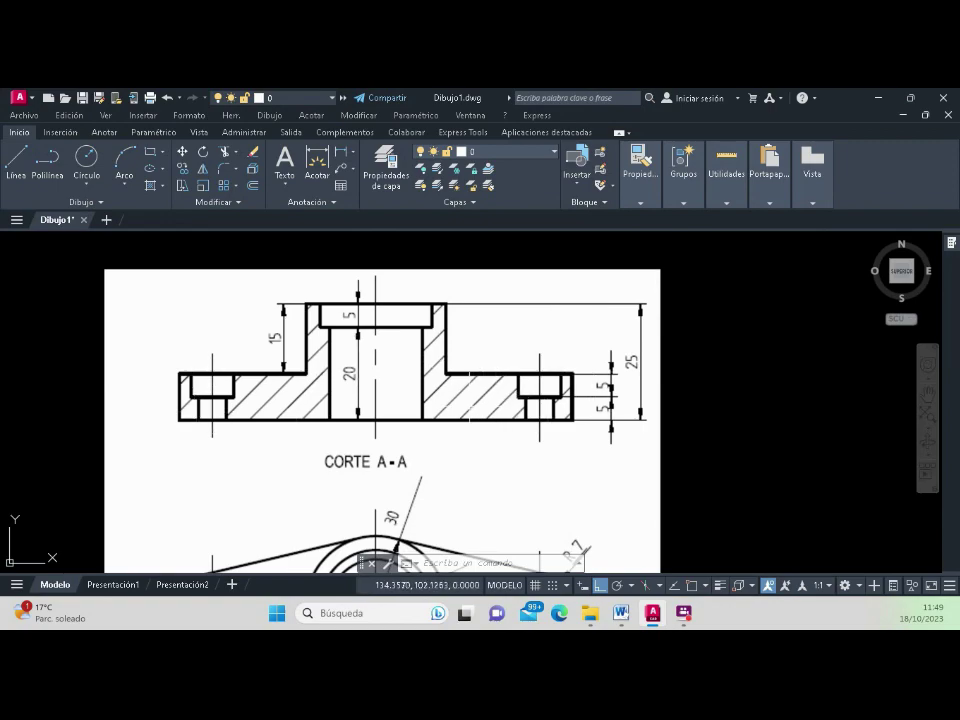
pyautogui.scroll(4, 447, 403)
pyautogui.click(383, 369)
pyautogui.scroll(-2, 344, 352)
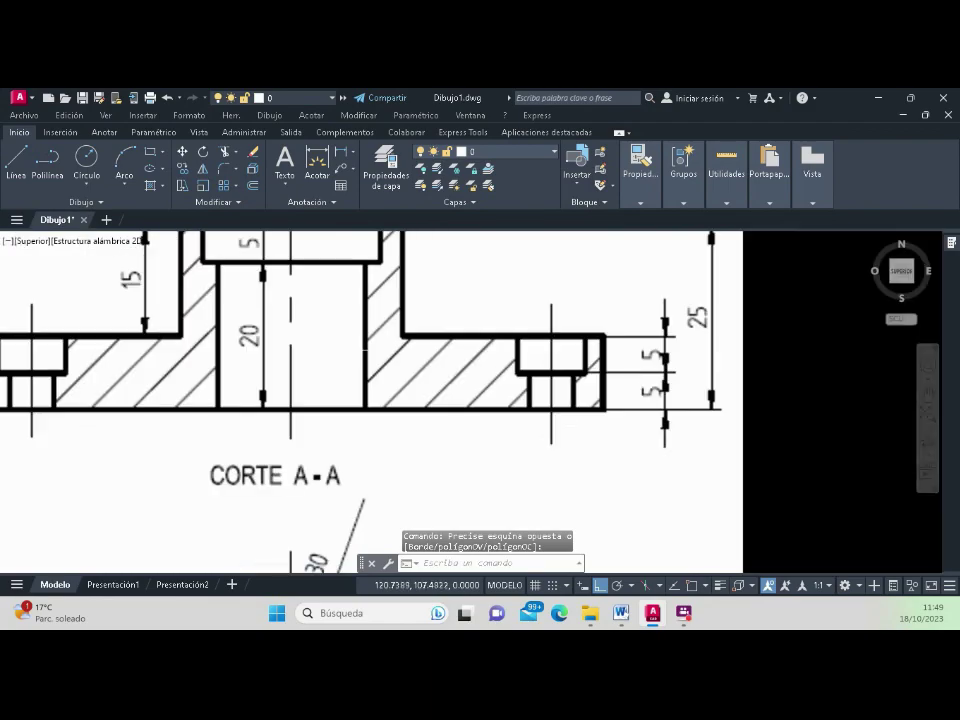
pyautogui.scroll(-4, 344, 352)
pyautogui.scroll(4, 317, 490)
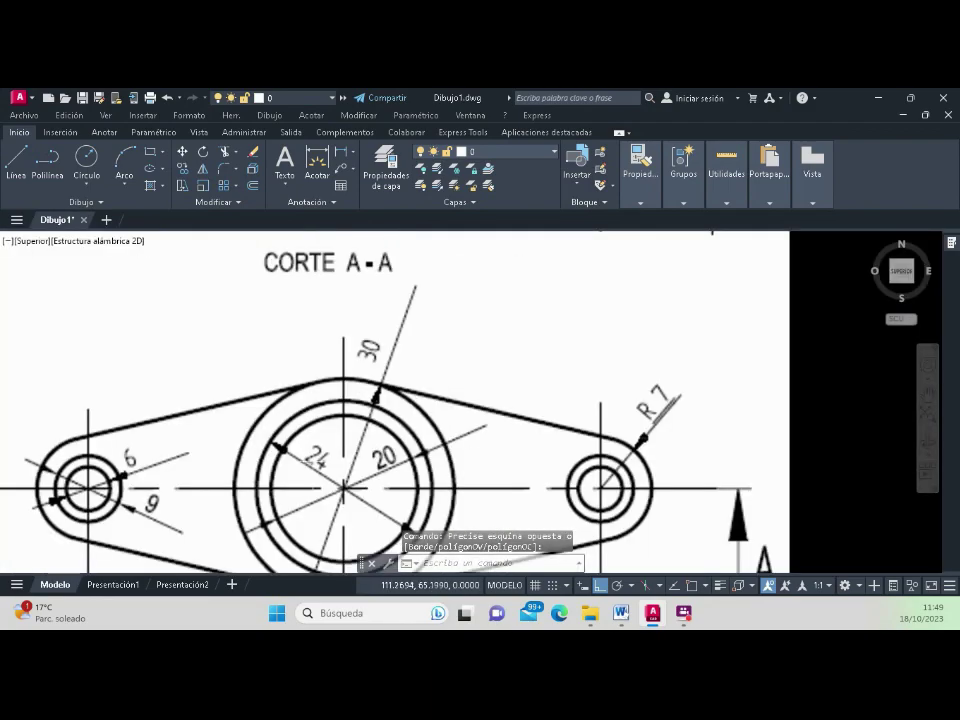
pyautogui.scroll(-4, 357, 407)
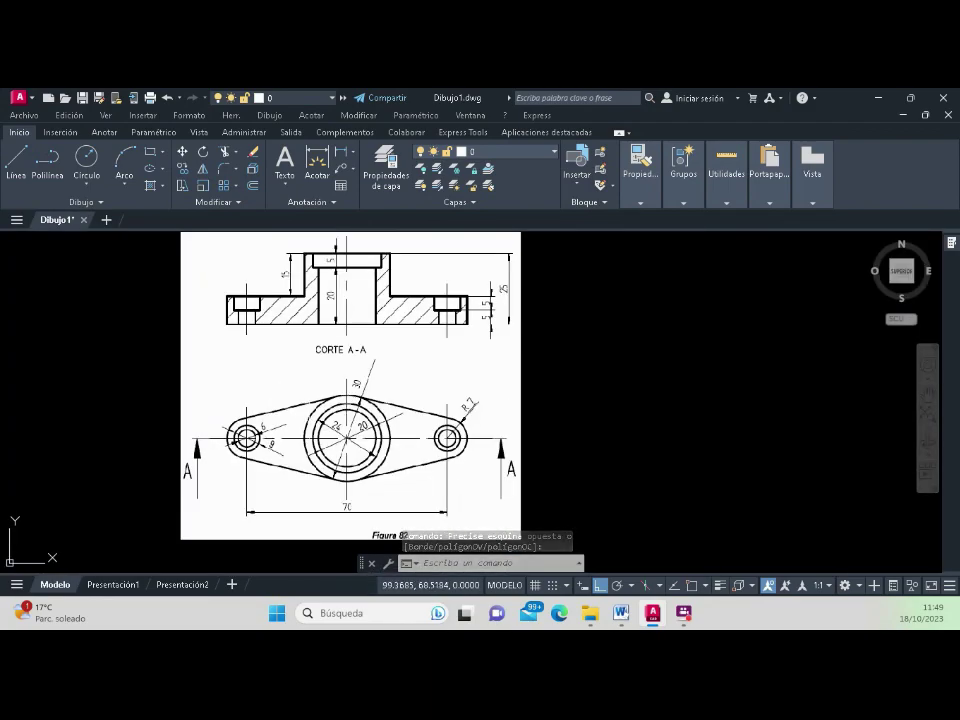
pyautogui.scroll(-4, 395, 380)
pyautogui.scroll(4, 374, 394)
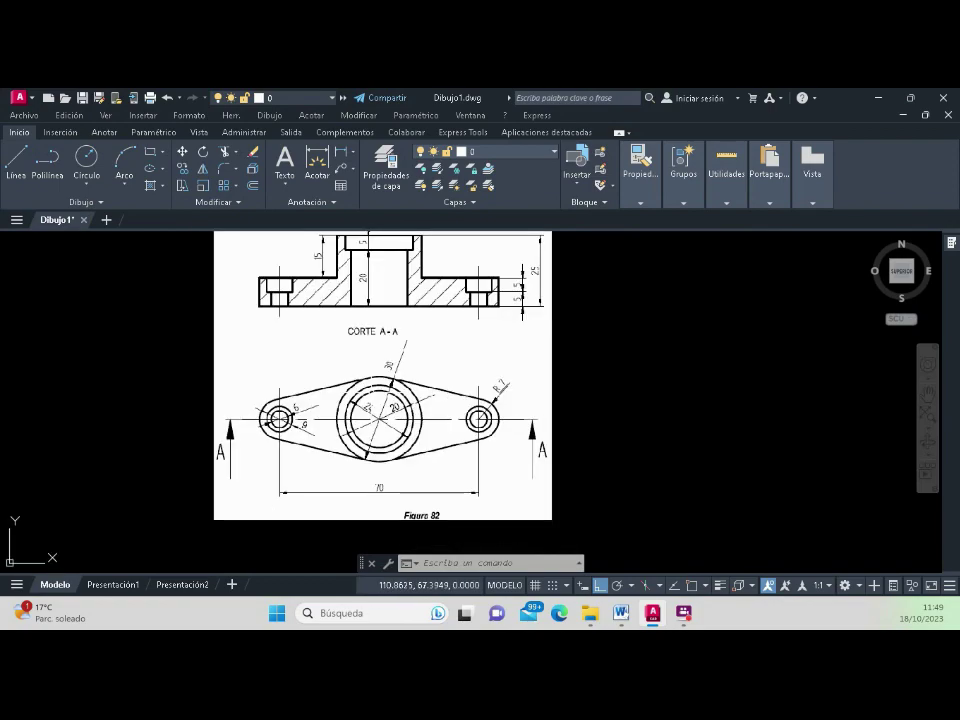
pyautogui.scroll(-3, 372, 415)
pyautogui.scroll(3, 368, 392)
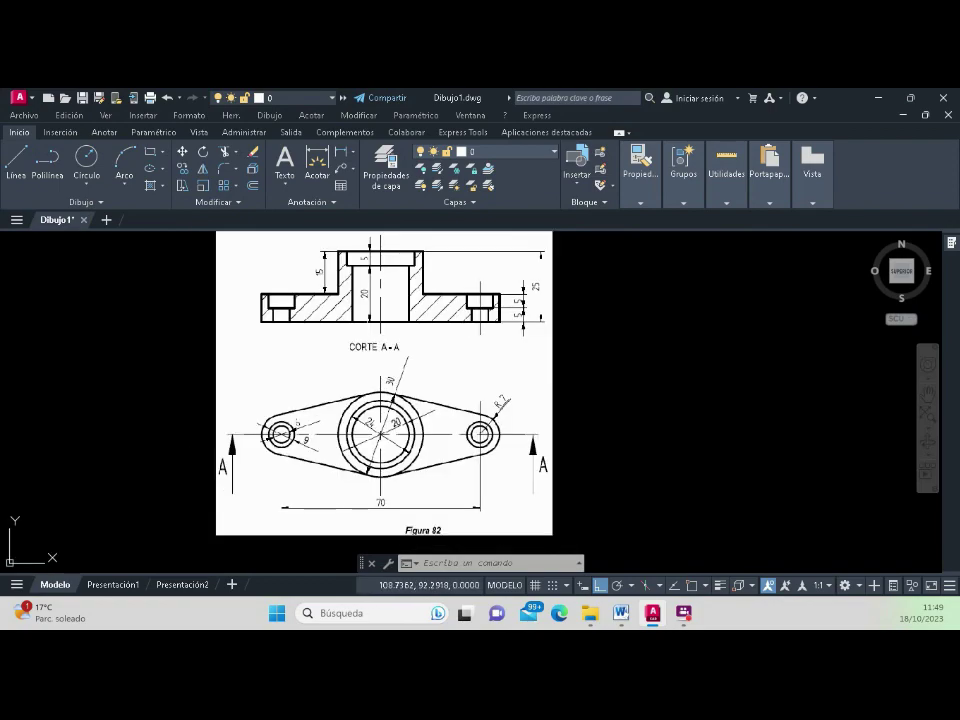
# Step: Run Zoom Extents (Z, E) to show the whole reference sheet
pyautogui.write('z')
pyautogui.press('Return')
pyautogui.write('e')
pyautogui.press('Return')
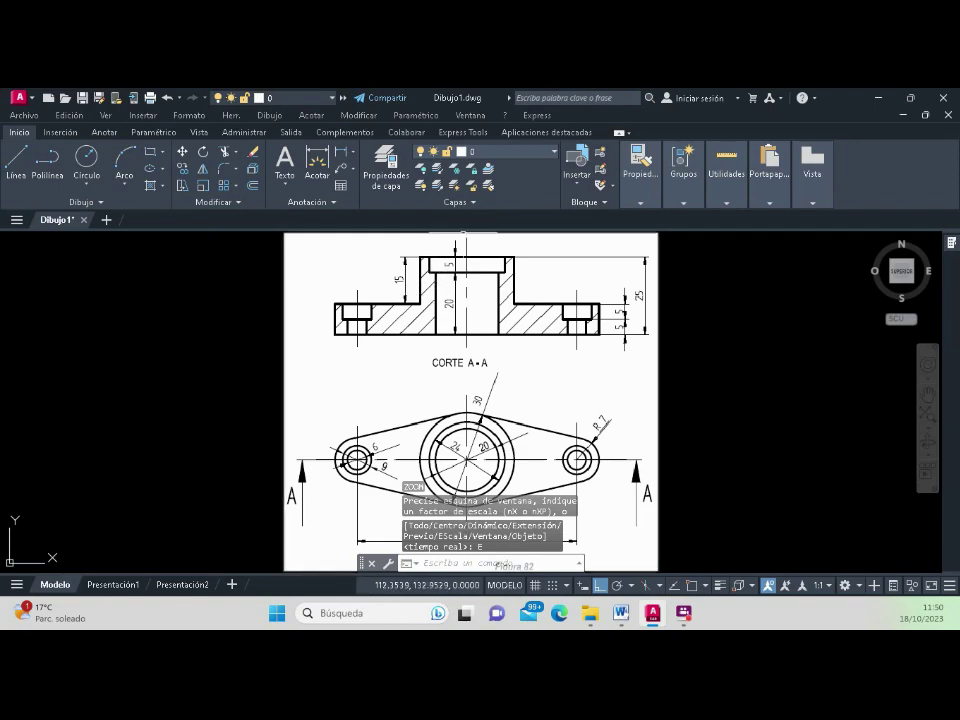
pyautogui.scroll(-2, 459, 340)
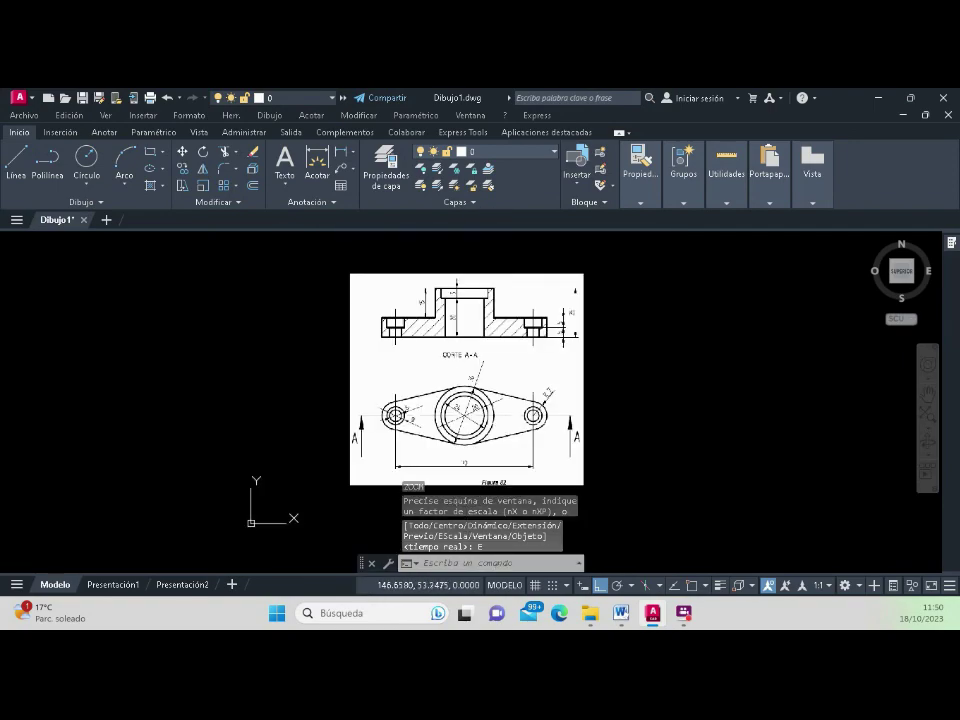
pyautogui.scroll(4, 527, 422)
pyautogui.scroll(-2, 459, 394)
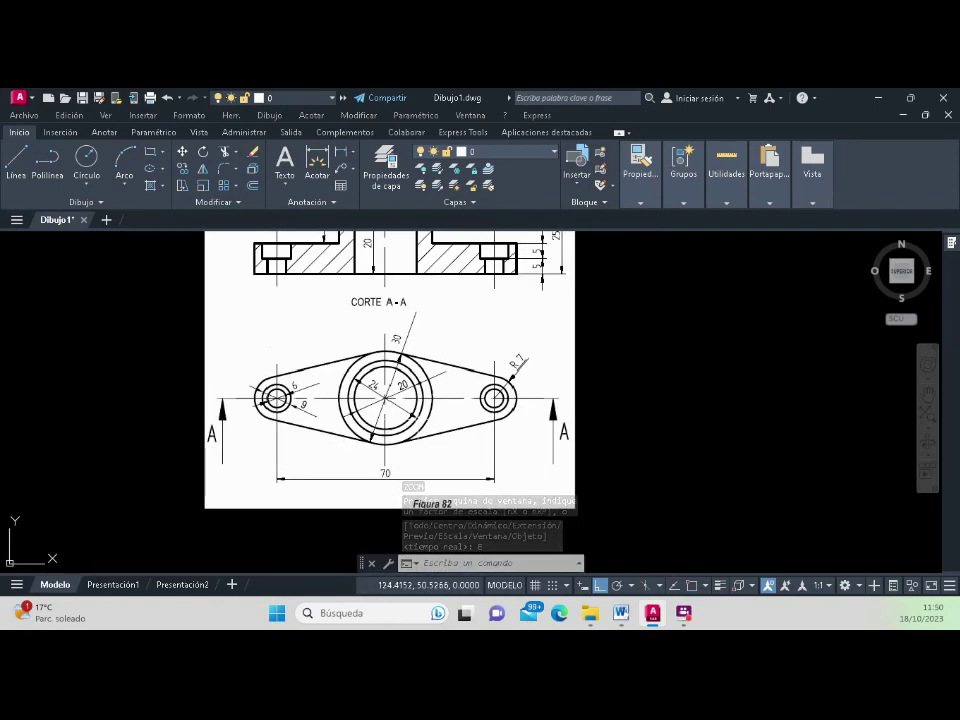
pyautogui.scroll(-2, 459, 394)
pyautogui.scroll(4, 480, 444)
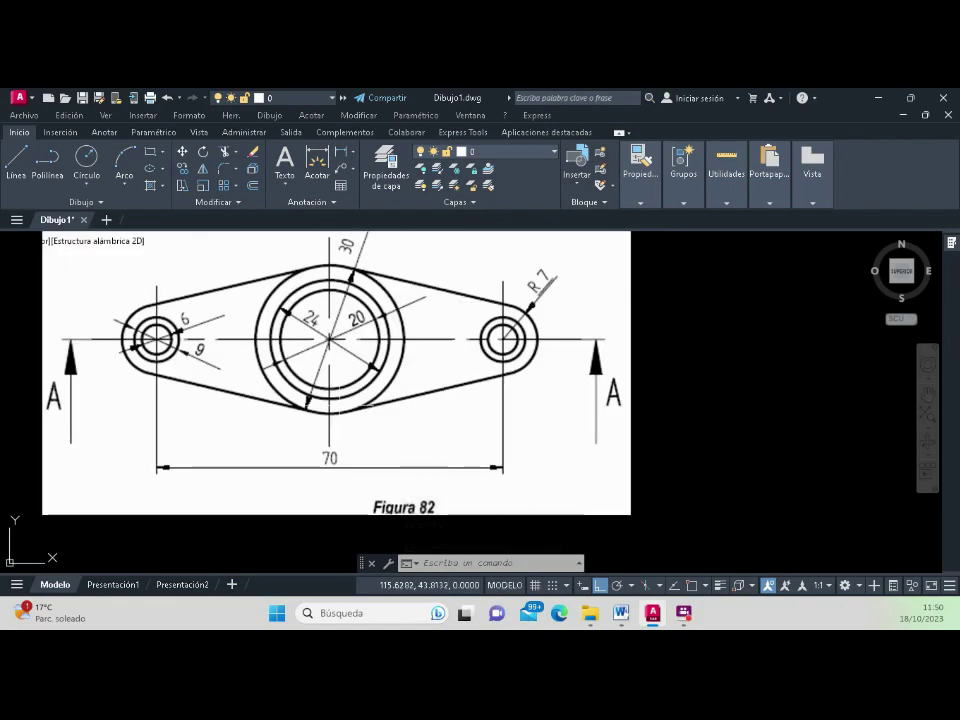
pyautogui.click(317, 440)
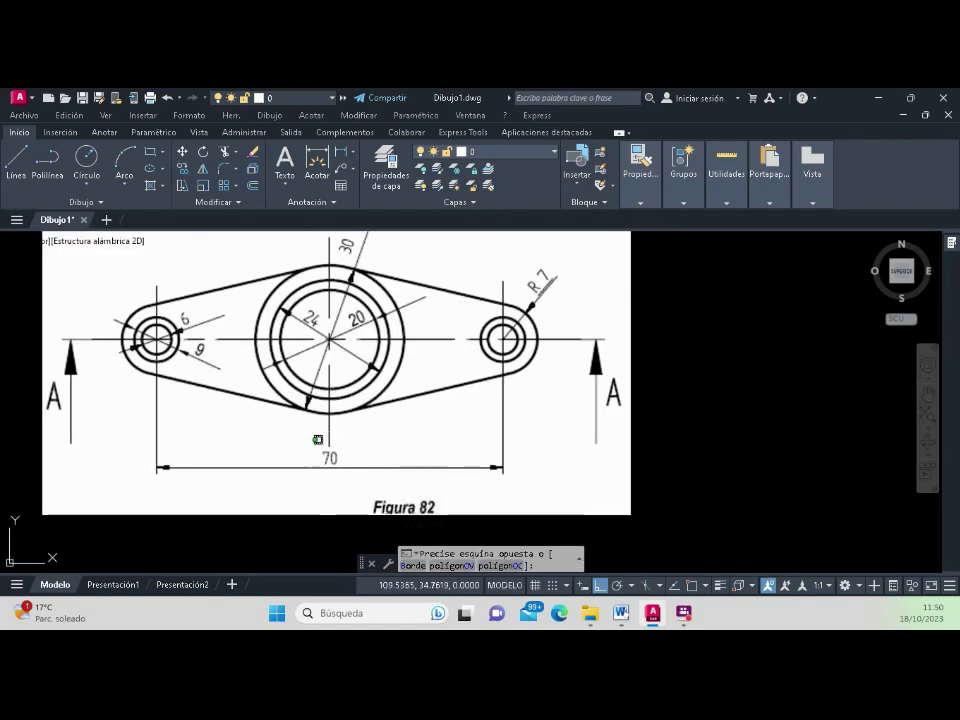
pyautogui.click(343, 455)
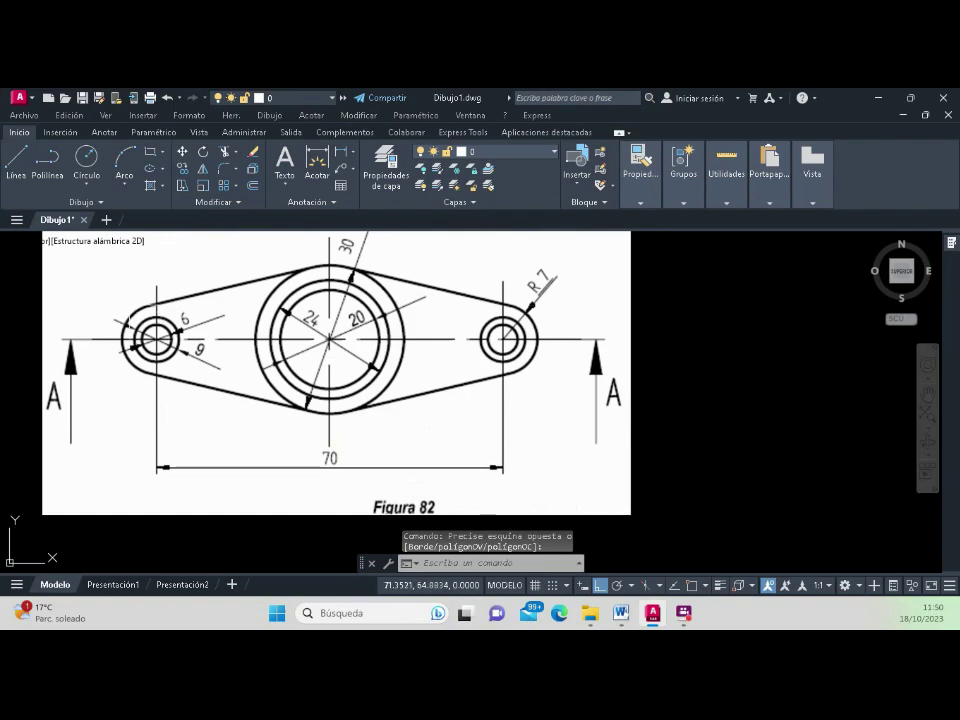
pyautogui.moveTo(135, 318); pyautogui.dragTo(155, 340)
pyautogui.click(461, 292)
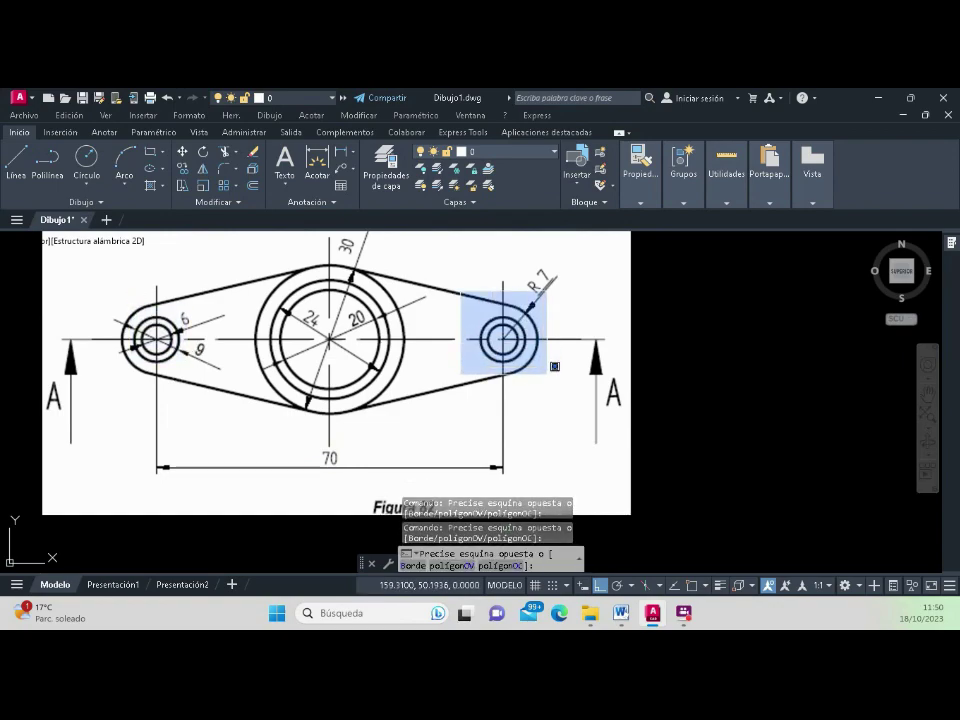
pyautogui.click(554, 366)
pyautogui.scroll(-2, 280, 360)
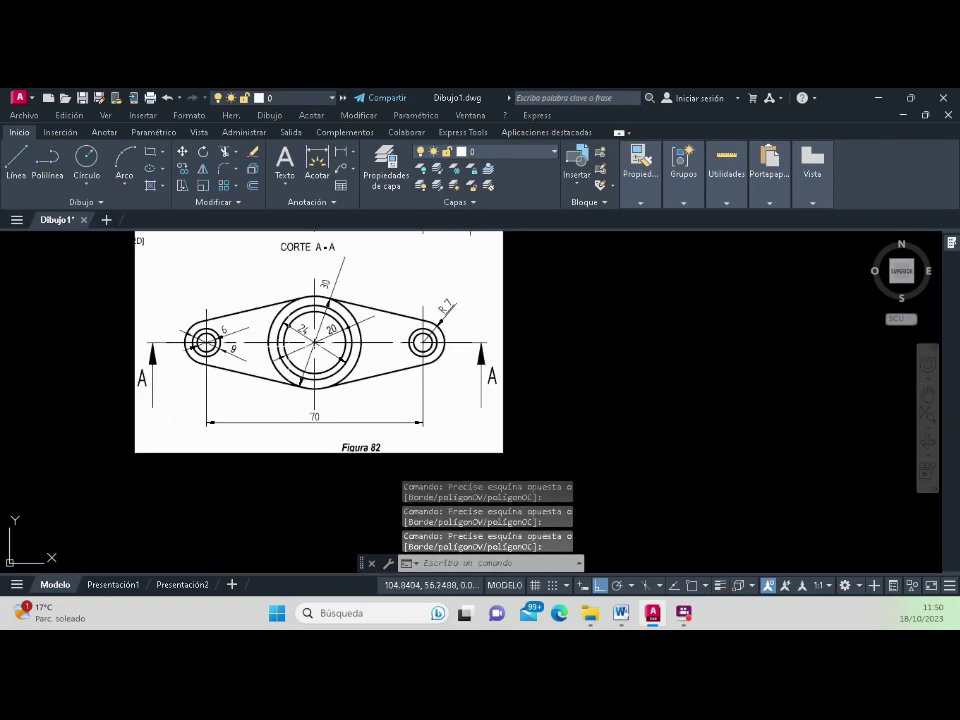
pyautogui.scroll(-3, 280, 360)
pyautogui.scroll(2, 280, 360)
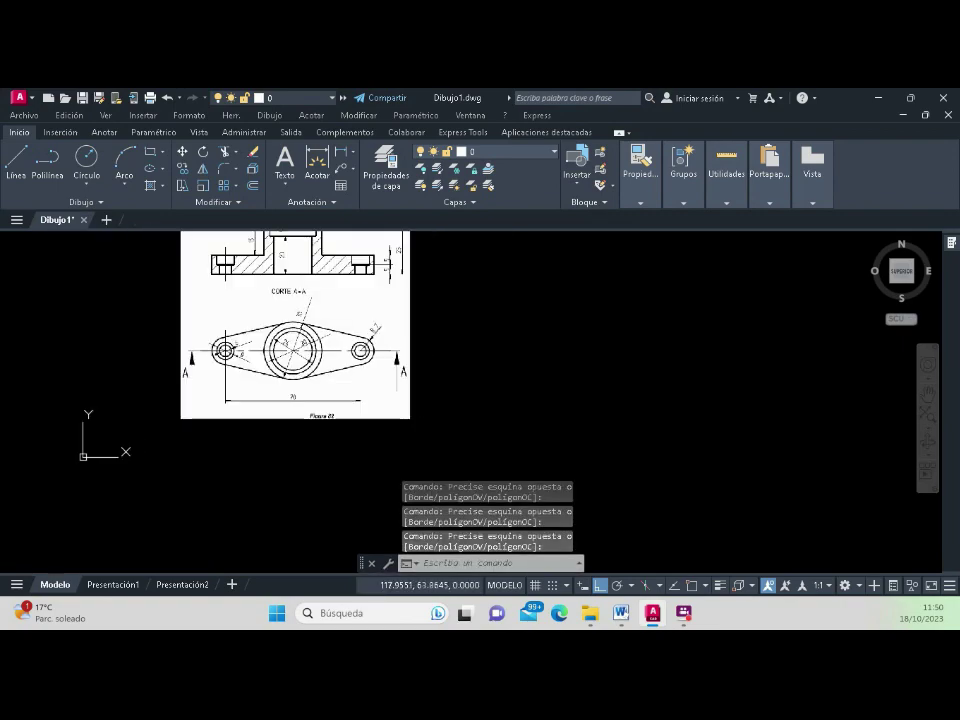
pyautogui.scroll(-2, 299, 347)
pyautogui.scroll(2, 295, 268)
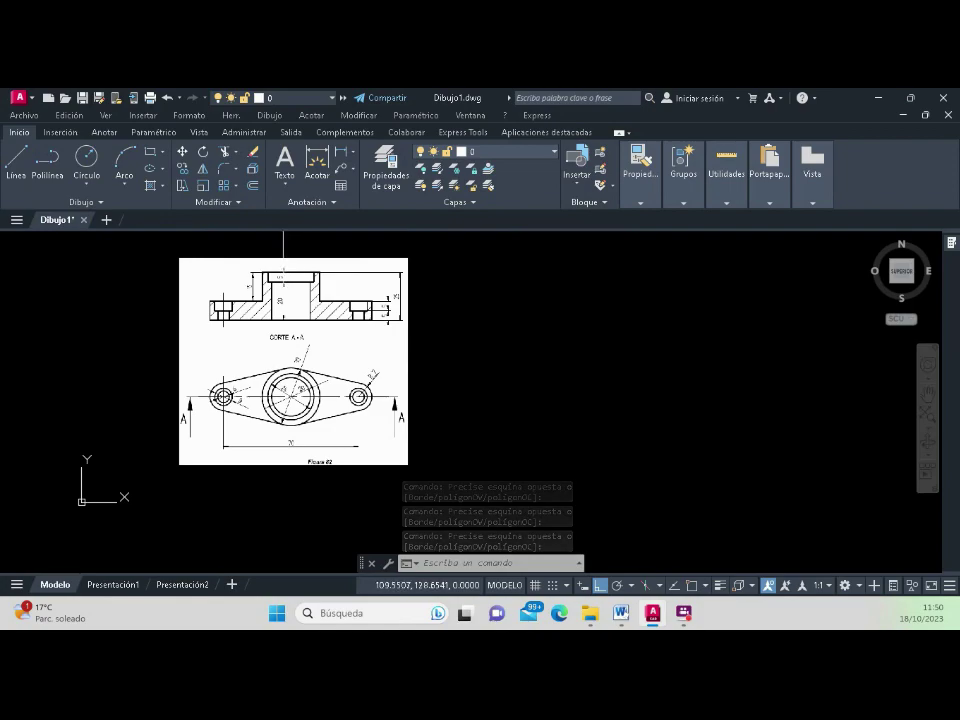
pyautogui.click(284, 266)
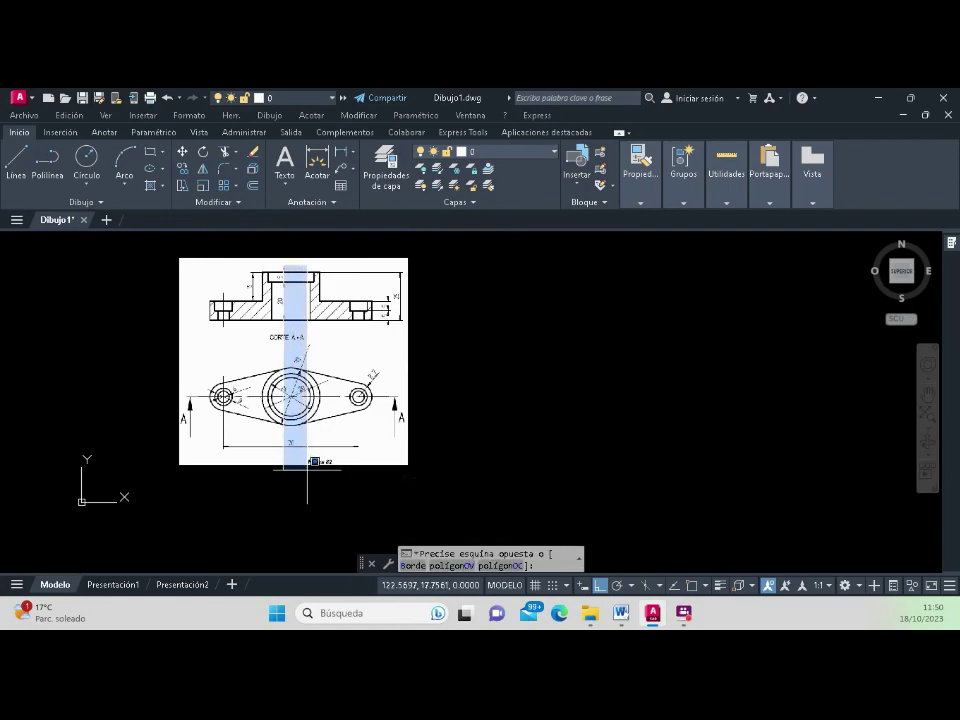
pyautogui.click(300, 318)
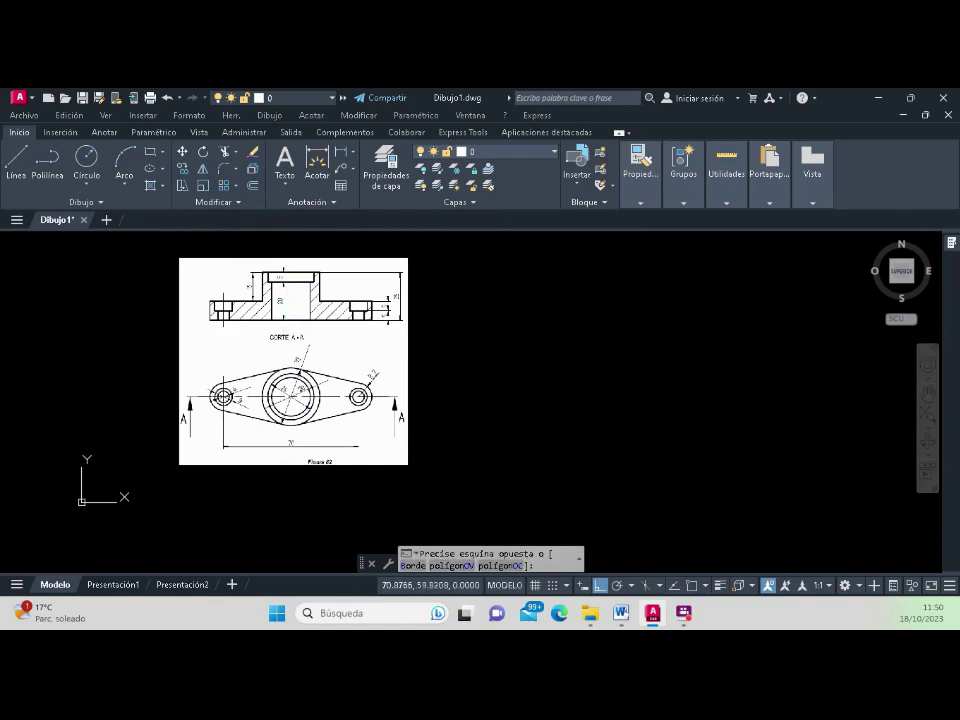
pyautogui.click(214, 385)
pyautogui.click(410, 401)
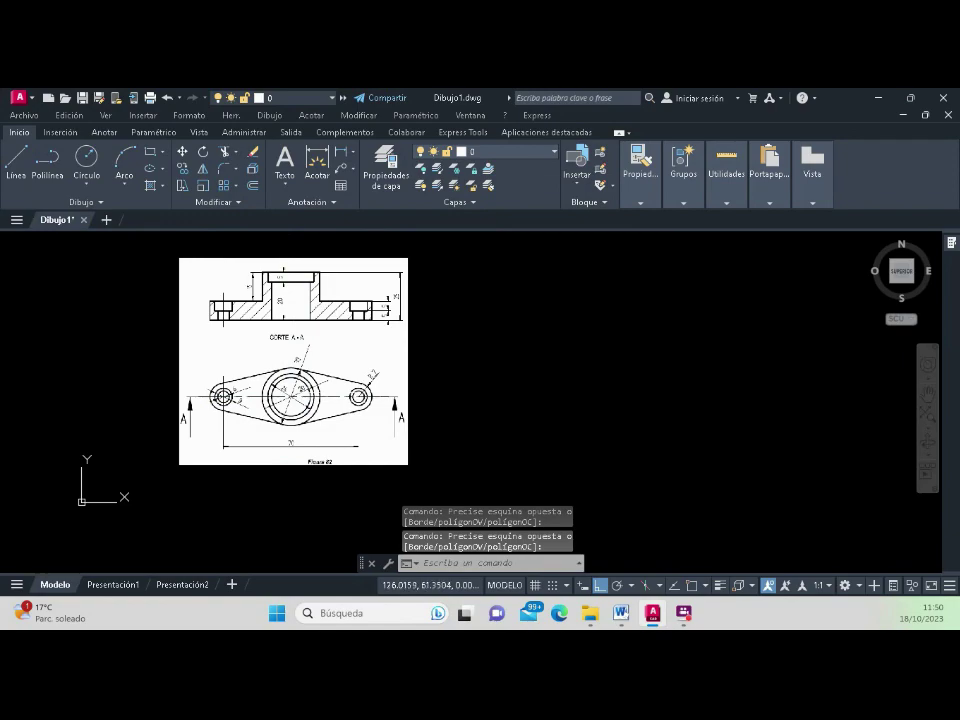
pyautogui.scroll(4, 220, 396)
pyautogui.scroll(2, 220, 396)
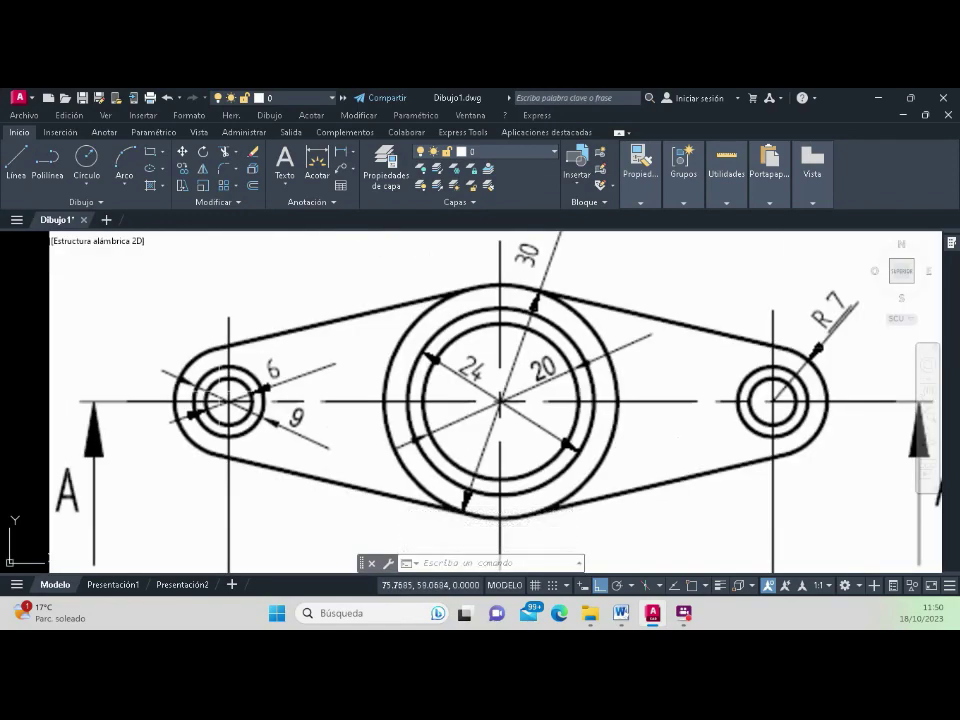
pyautogui.scroll(-2, 266, 383)
pyautogui.scroll(-3, 338, 505)
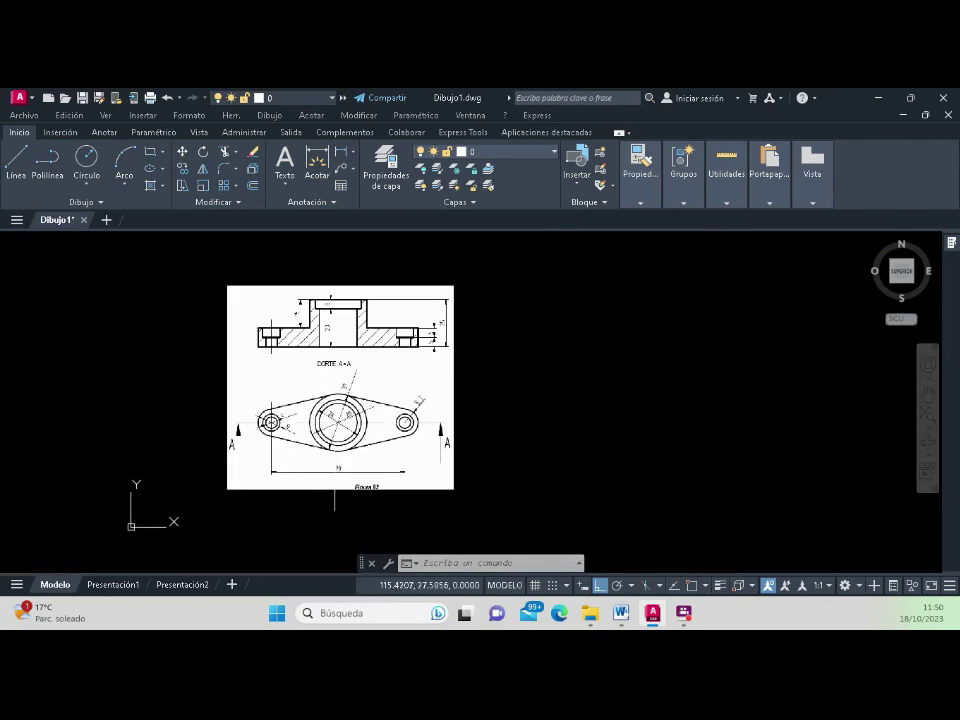
pyautogui.scroll(2, 341, 505)
pyautogui.scroll(1, 343, 478)
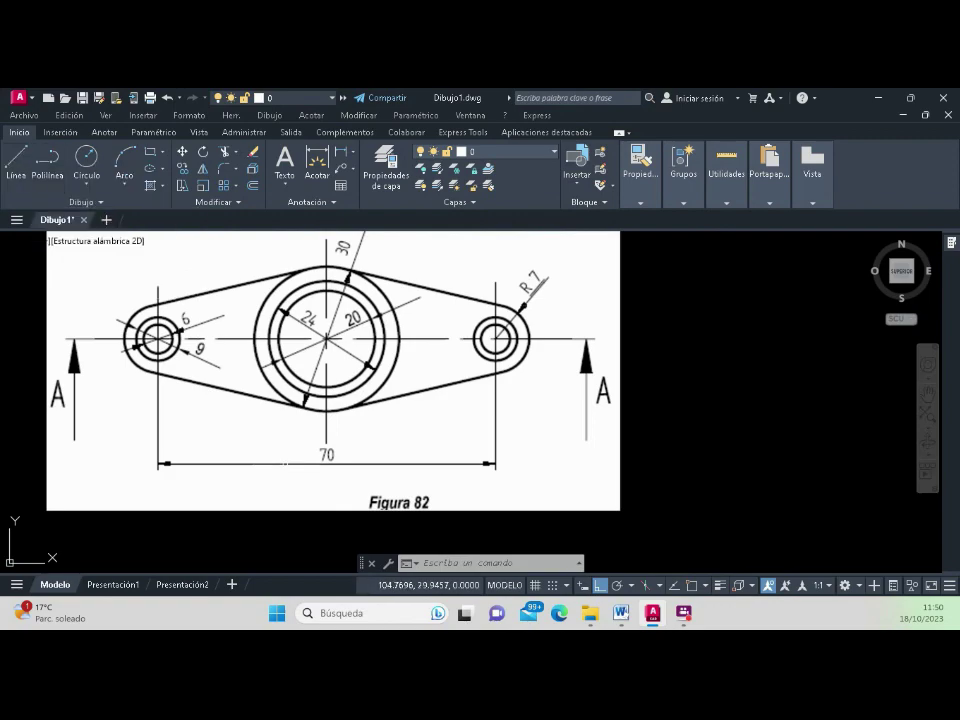
pyautogui.click(276, 436)
pyautogui.click(379, 467)
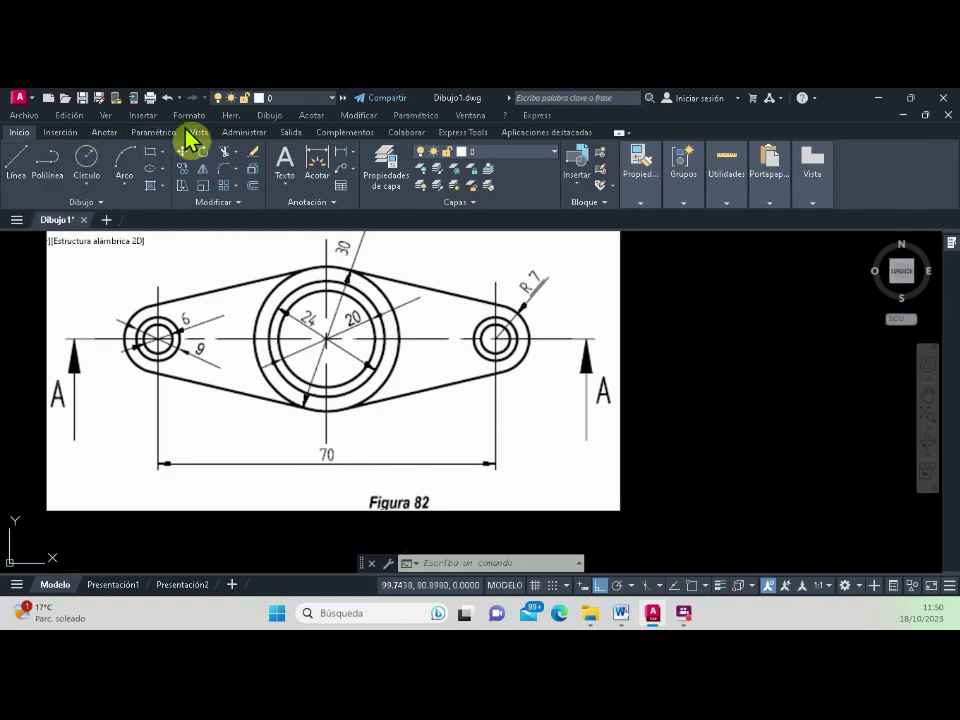
# Step: Draw a 70-unit horizontal line with Ortho on, starting right of the Figura 82 image
pyautogui.click(272, 118)
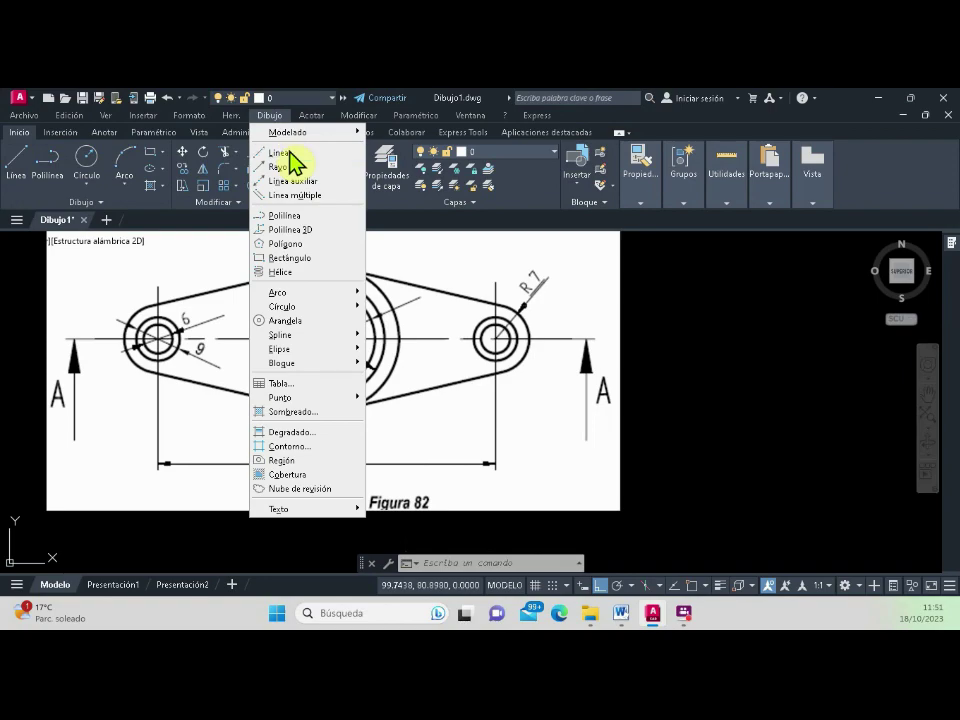
pyautogui.click(457, 563)
pyautogui.write('LINE')
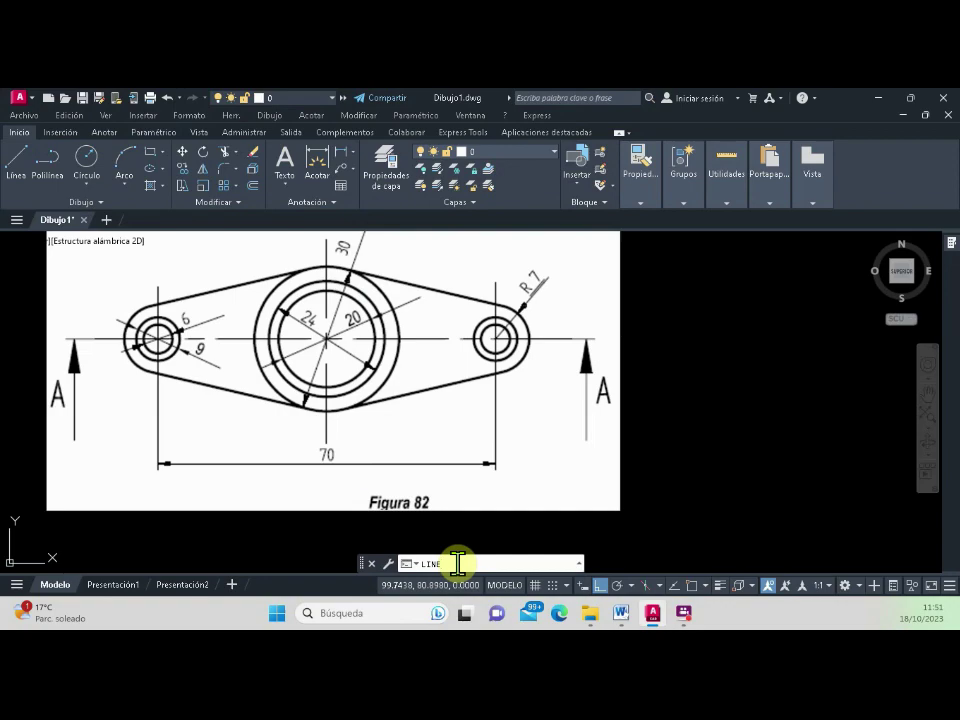
pyautogui.write('A')
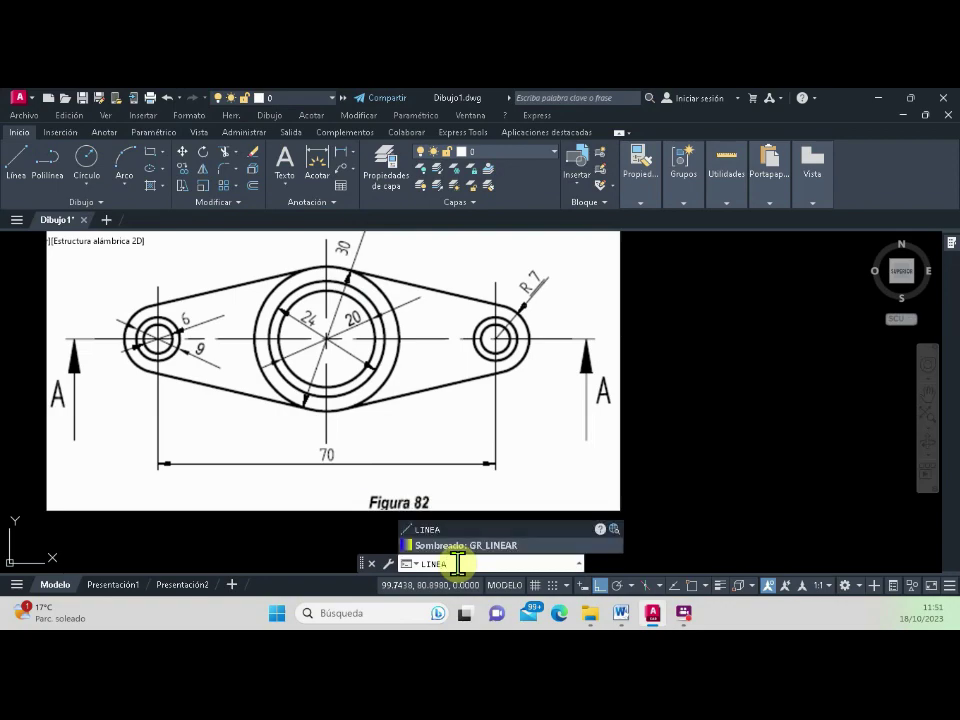
pyautogui.press('Return')
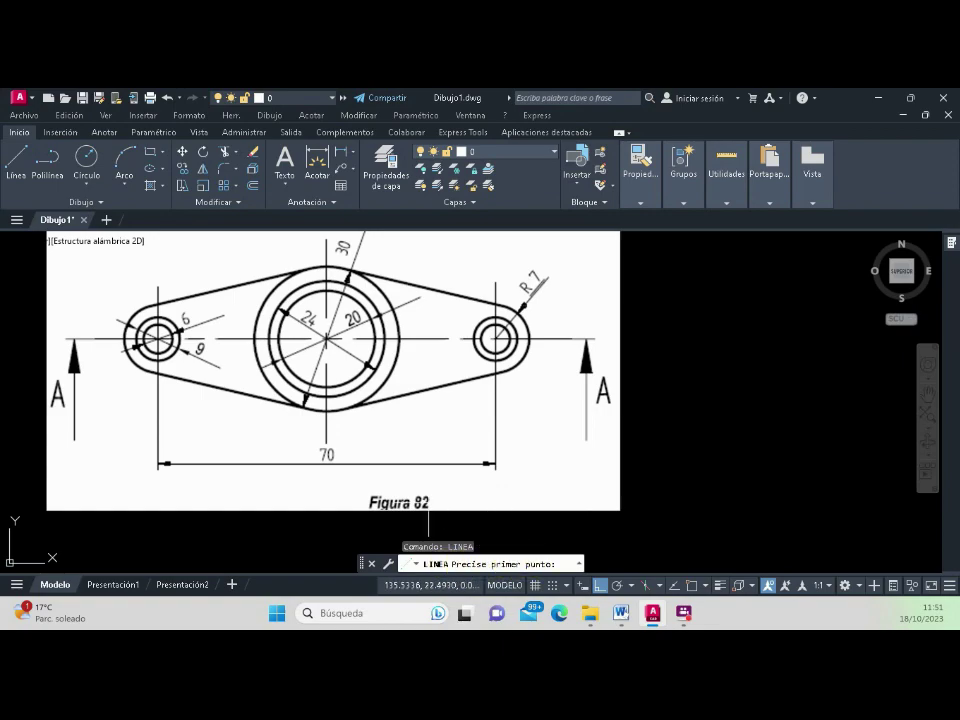
pyautogui.scroll(-2, 427, 504)
pyautogui.scroll(-4, 580, 455)
pyautogui.scroll(2, 545, 435)
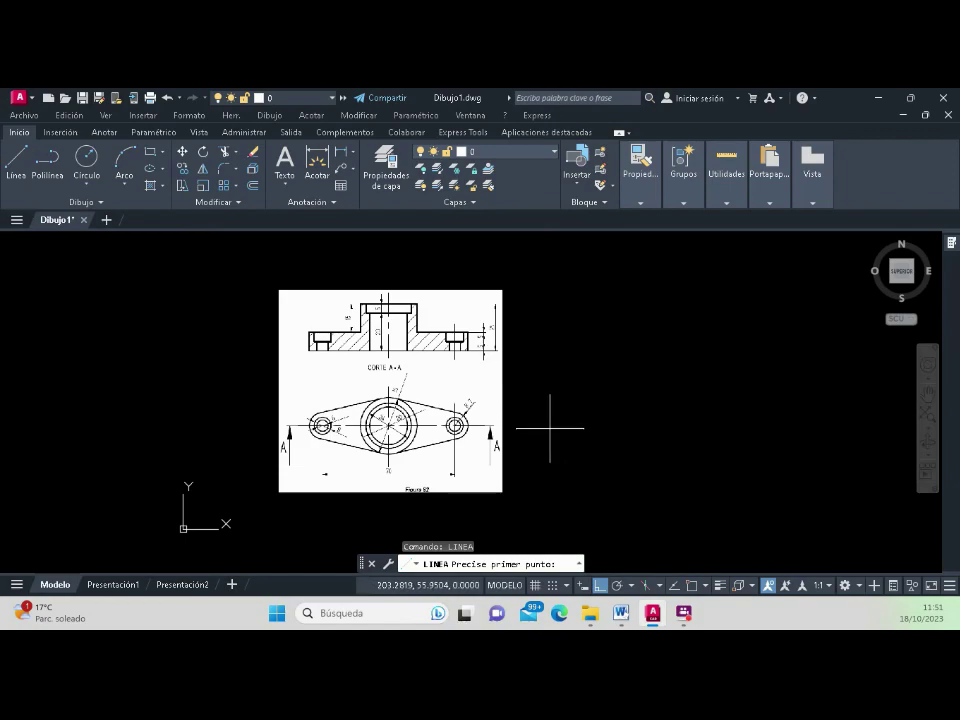
pyautogui.click(550, 428)
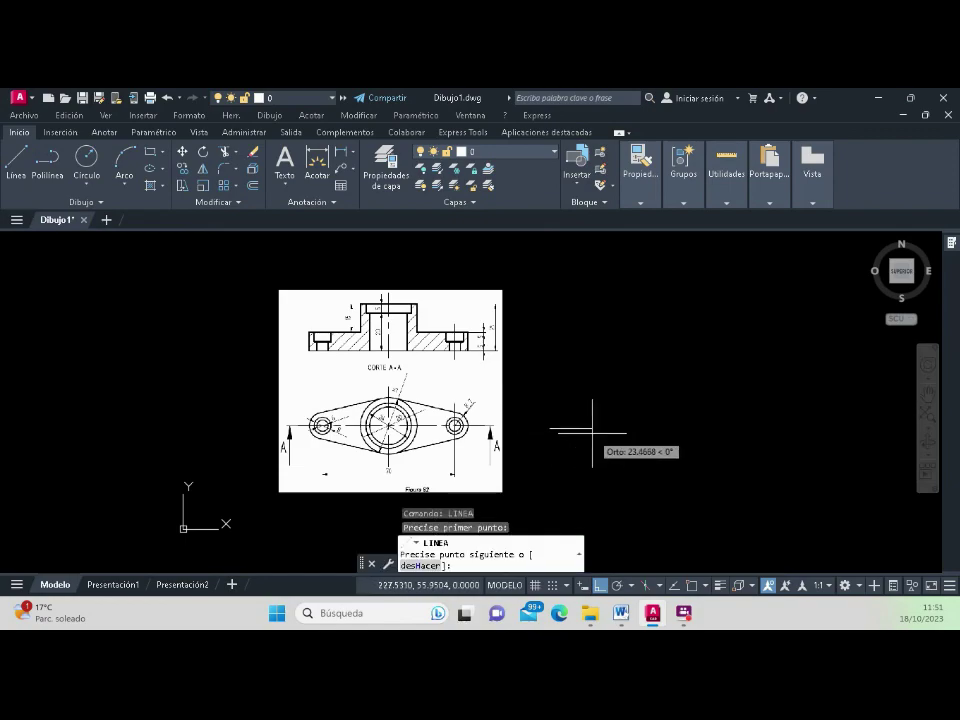
pyautogui.click(600, 586)
pyautogui.write('70')
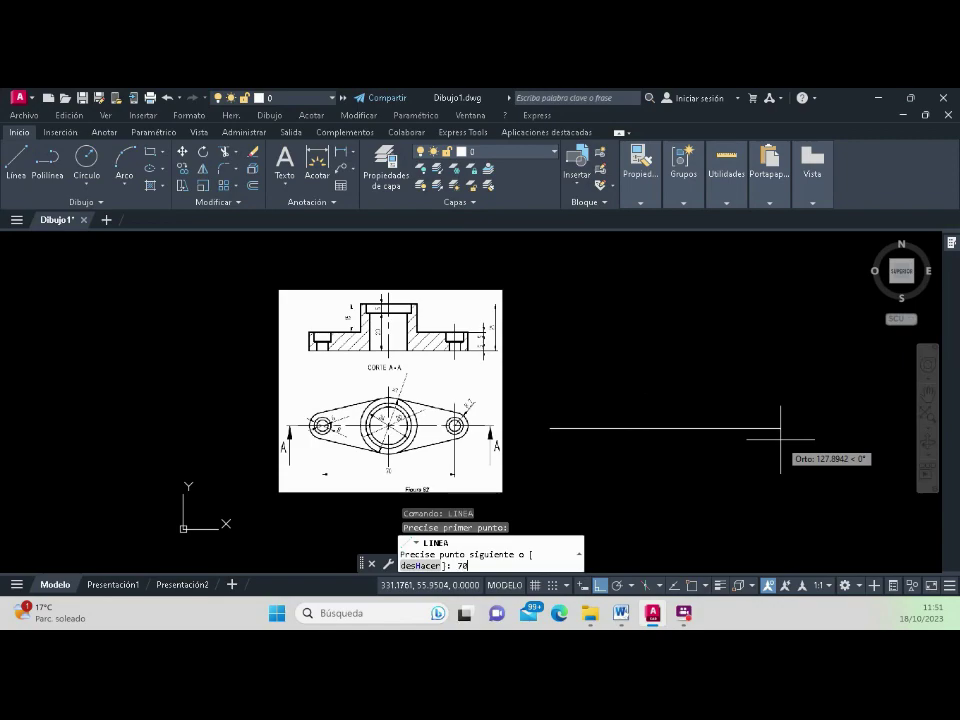
pyautogui.press('Return')
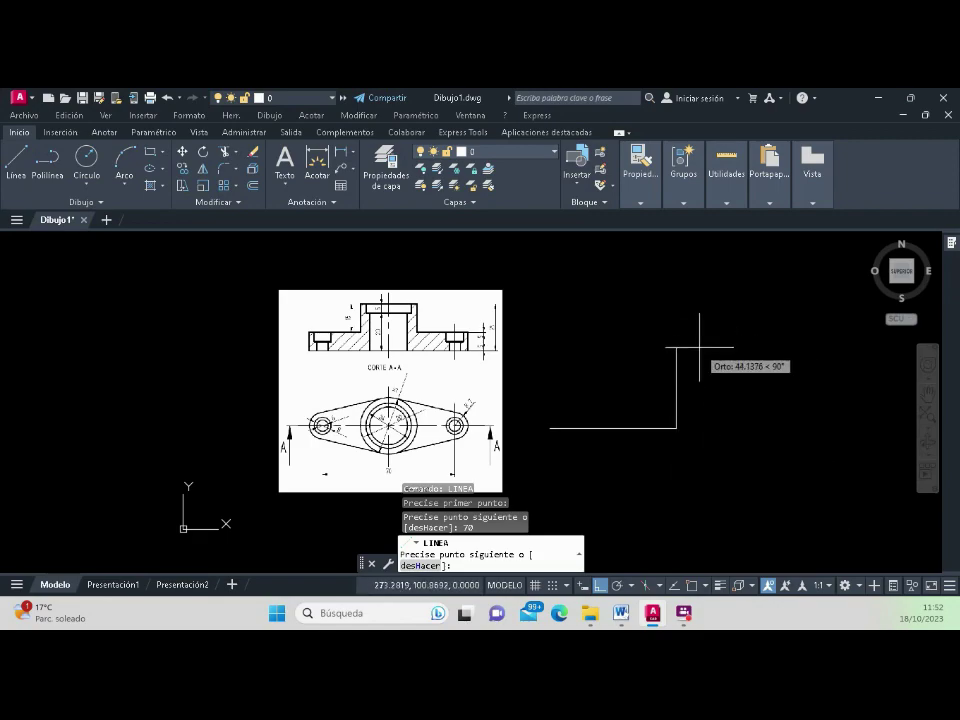
pyautogui.press('Return')
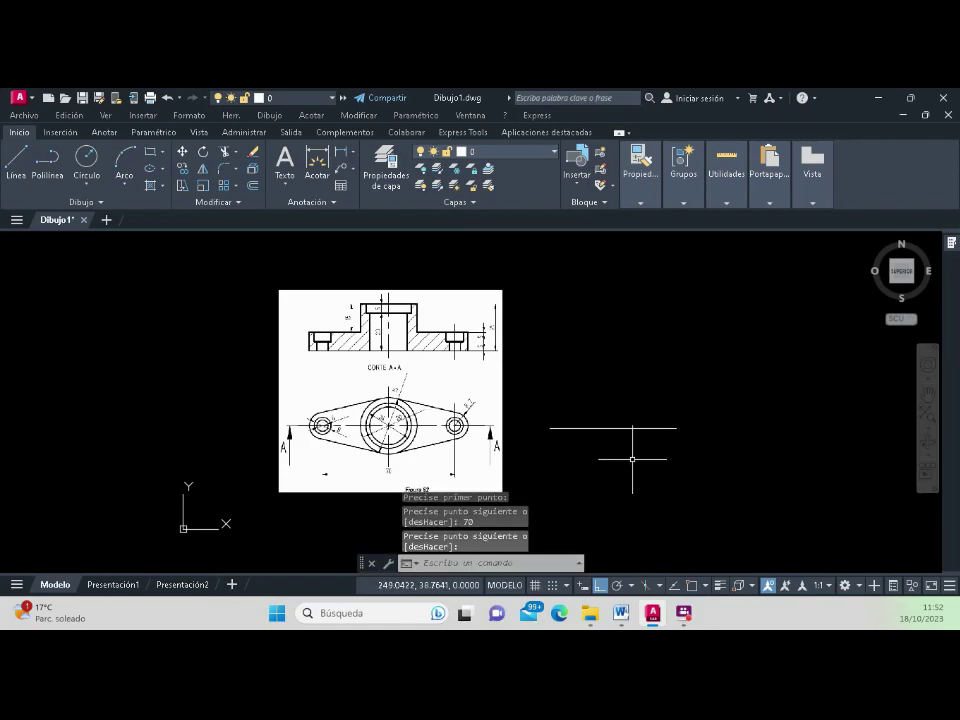
# Step: Drag selection windows over the reference figure and its left boss
pyautogui.scroll(4, 435, 465)
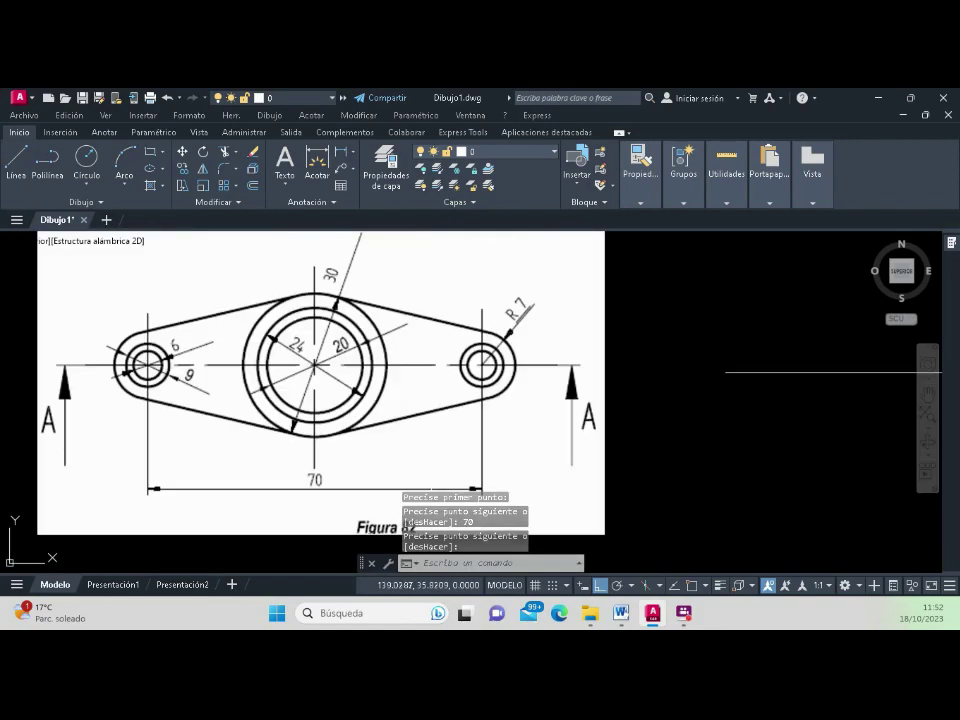
pyautogui.click(63, 316)
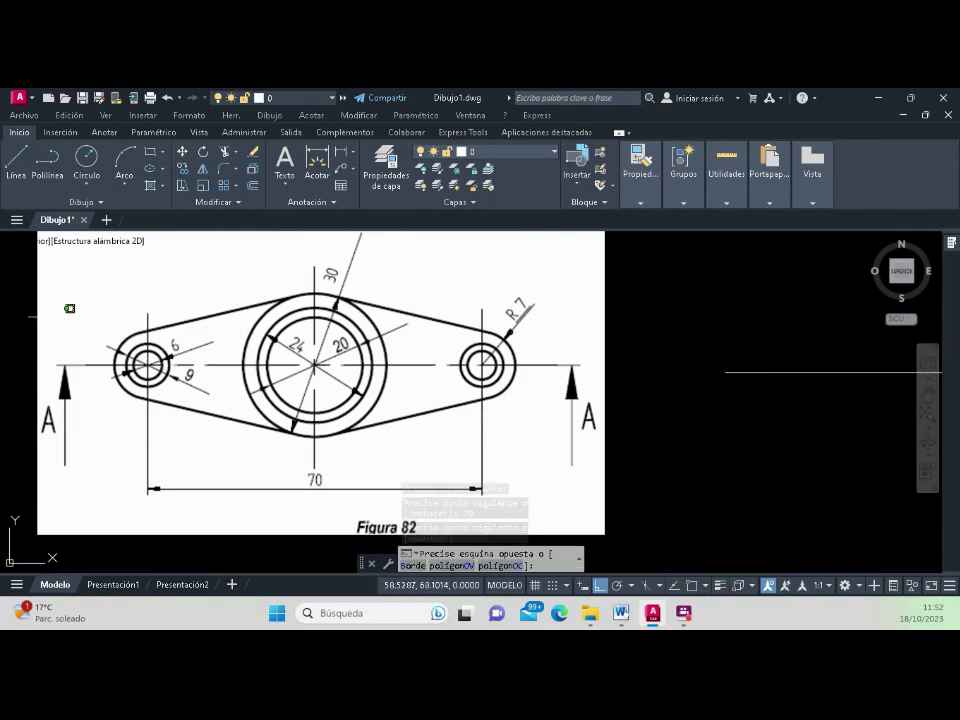
pyautogui.click(193, 409)
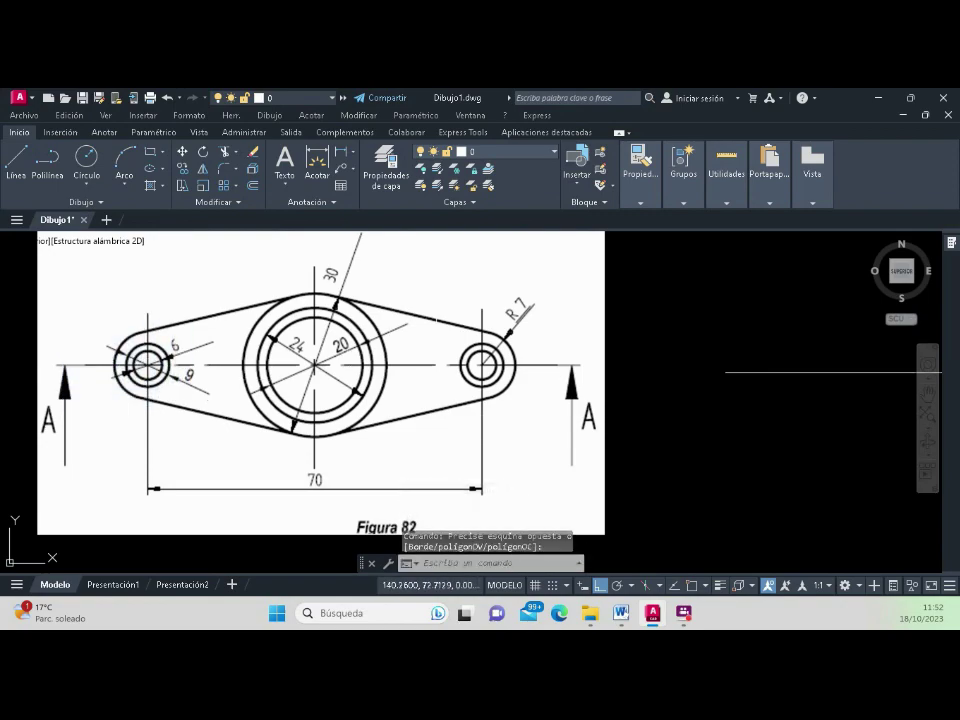
pyautogui.click(446, 284)
pyautogui.click(546, 428)
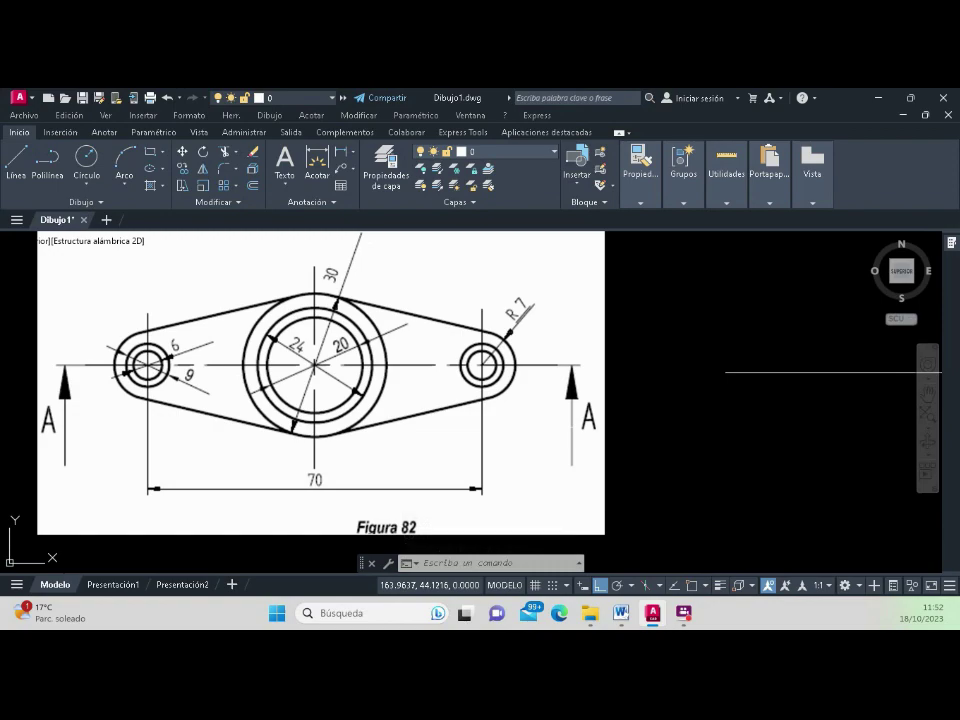
pyautogui.scroll(2, 153, 365)
pyautogui.click(72, 308)
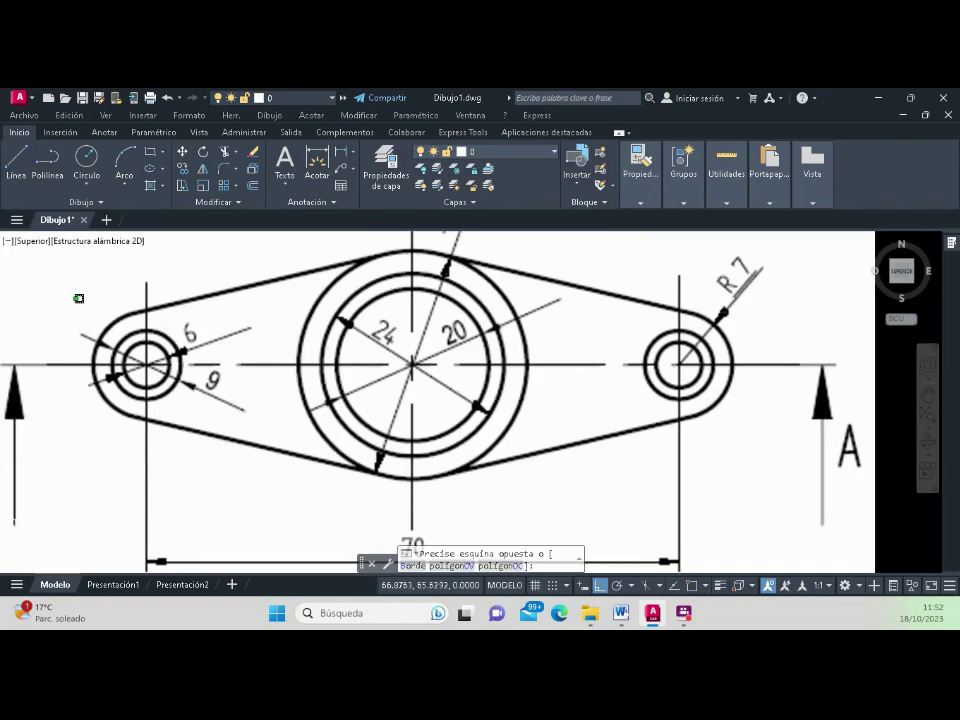
pyautogui.click(252, 409)
pyautogui.scroll(-2, 252, 409)
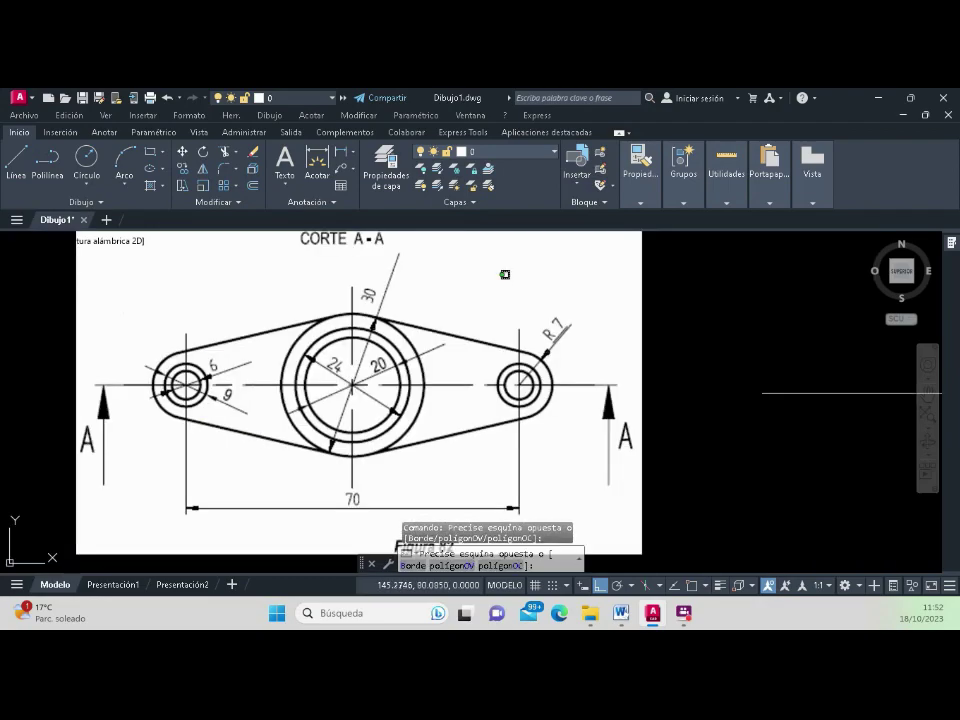
pyautogui.click(499, 285)
pyautogui.click(581, 386)
pyautogui.scroll(-2, 500, 373)
pyautogui.scroll(2, 702, 382)
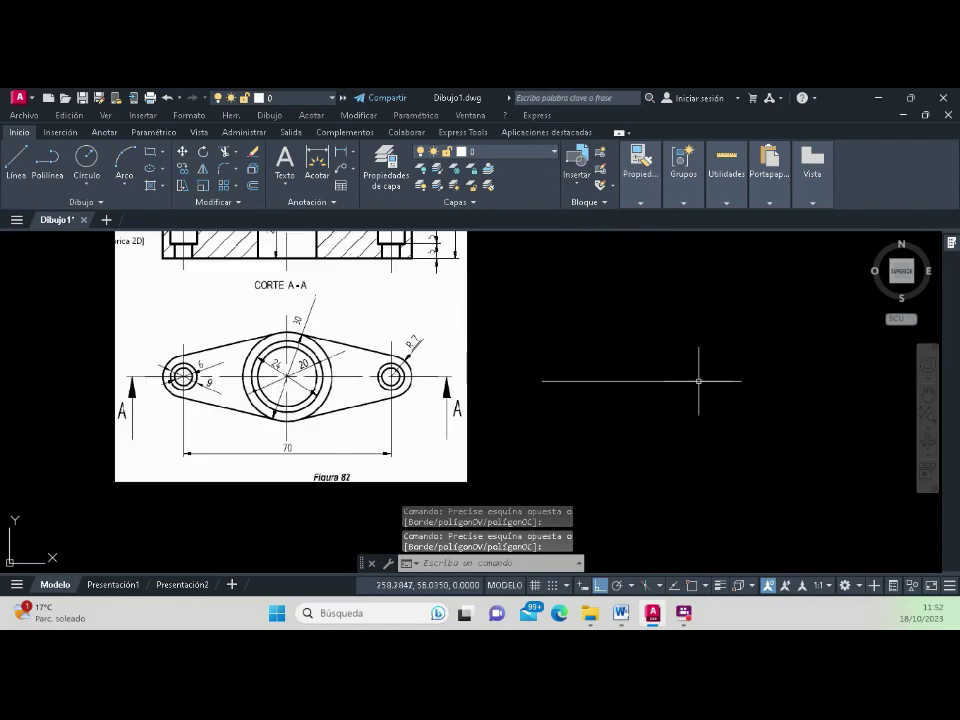
# Step: Window around the 70-unit line and its ends, then zoom in on the left hole
pyautogui.click(660, 389)
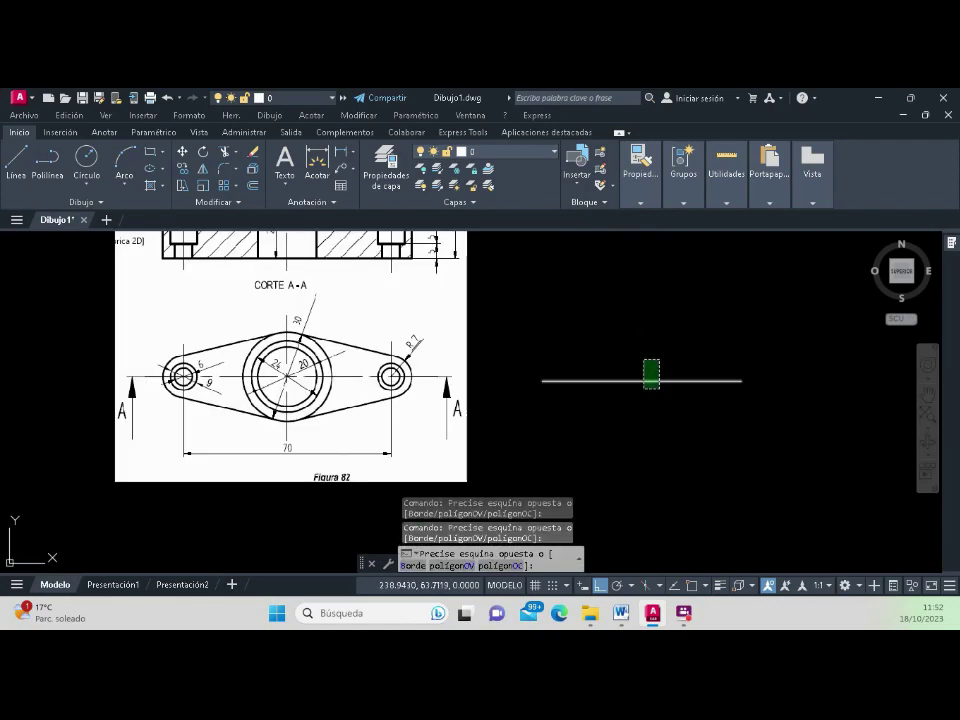
pyautogui.click(640, 360)
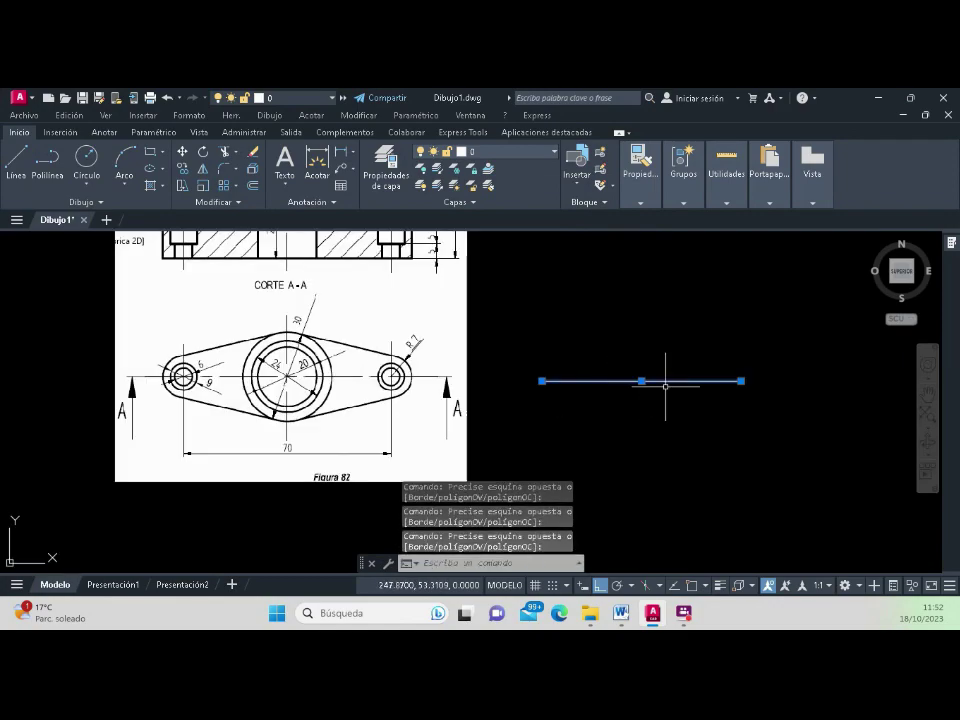
pyautogui.click(518, 368)
pyautogui.click(568, 394)
pyautogui.click(721, 343)
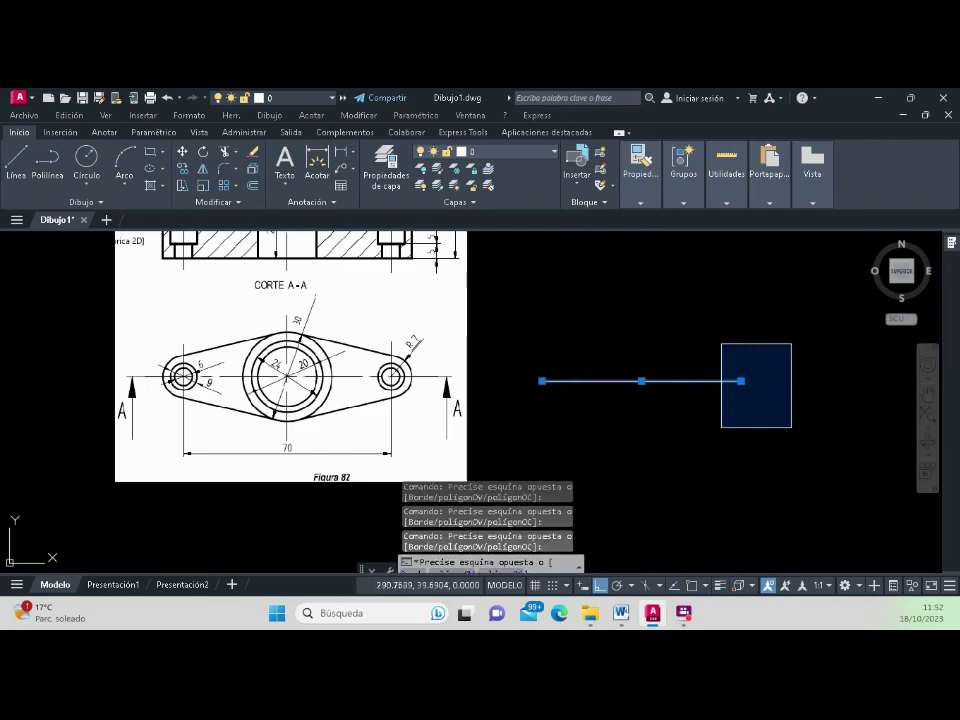
pyautogui.click(790, 442)
pyautogui.click(525, 367)
pyautogui.click(546, 383)
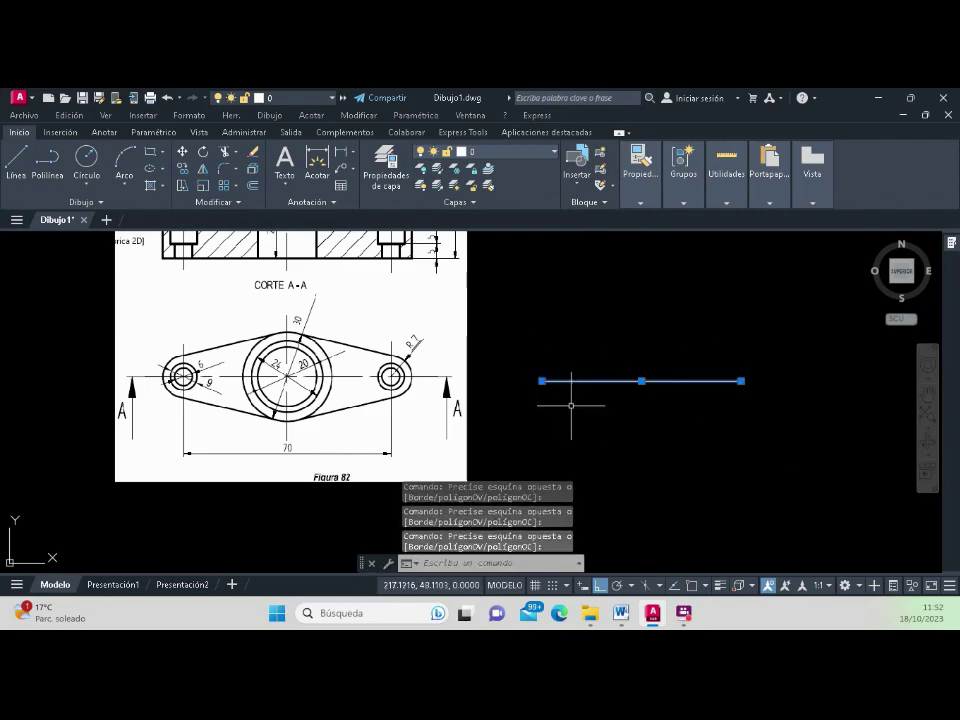
pyautogui.click(730, 364)
pyautogui.click(757, 402)
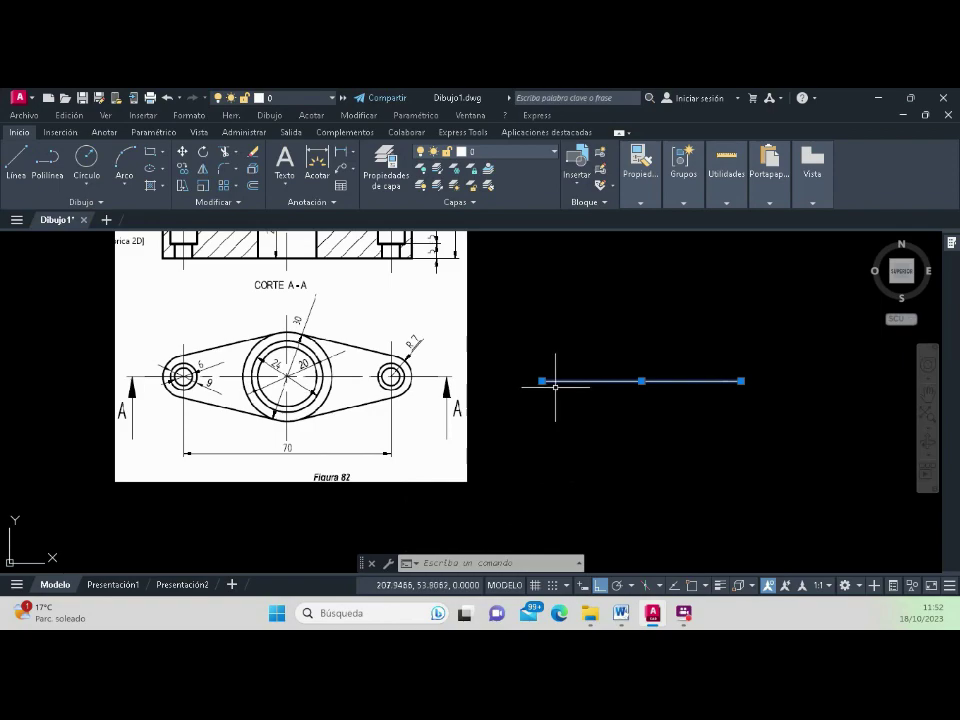
pyautogui.scroll(2, 550, 383)
pyautogui.scroll(3, 551, 381)
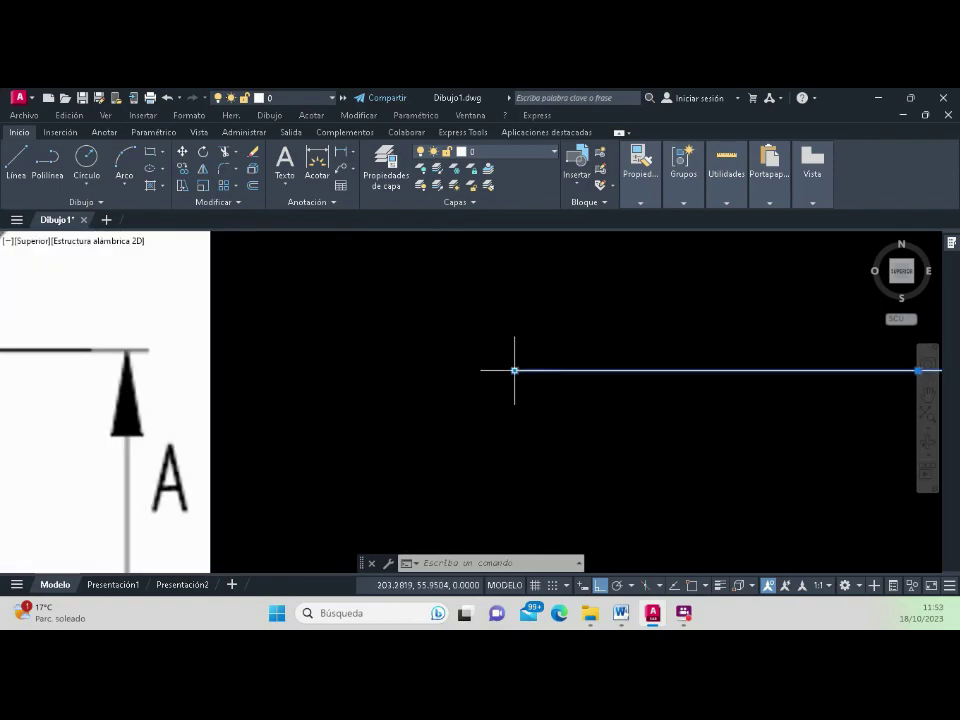
pyautogui.scroll(-1, 498, 345)
pyautogui.scroll(-4, 525, 335)
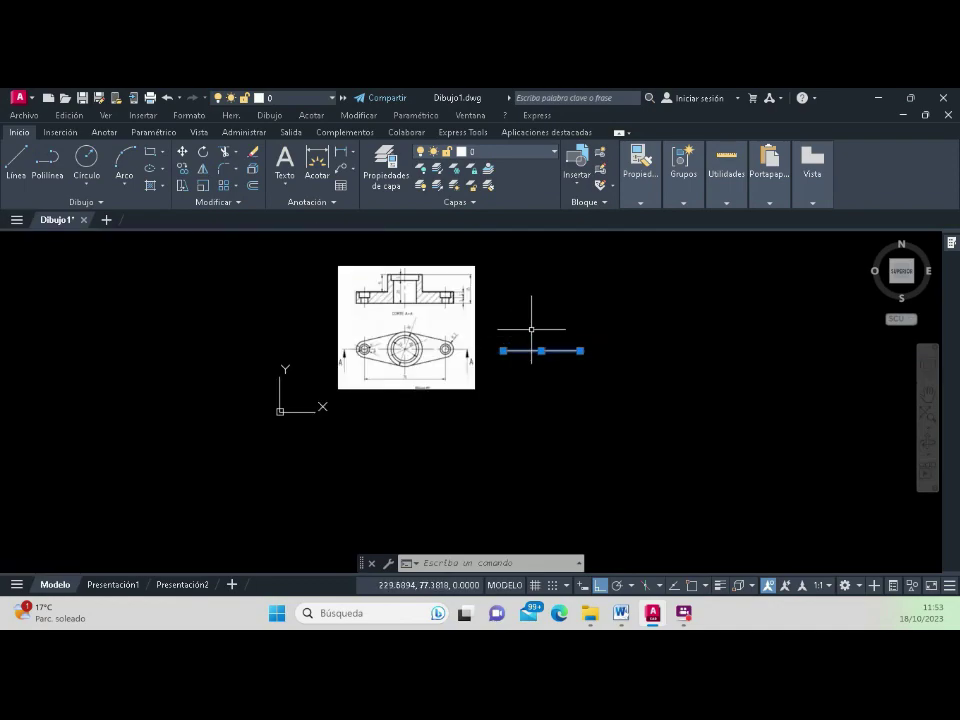
pyautogui.scroll(3, 531, 329)
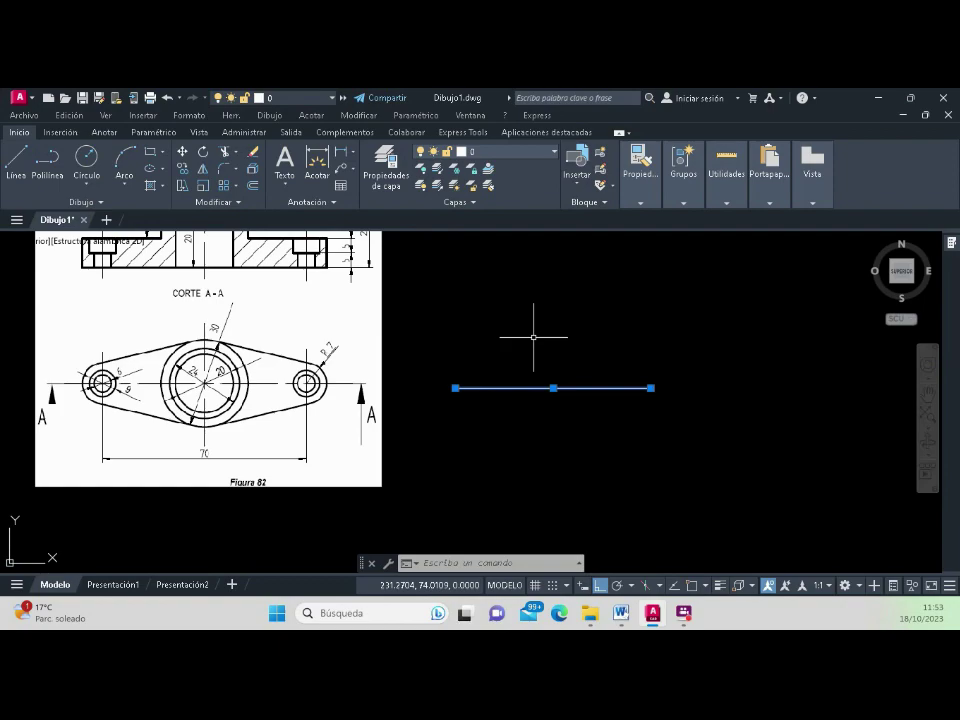
pyautogui.scroll(2, 85, 383)
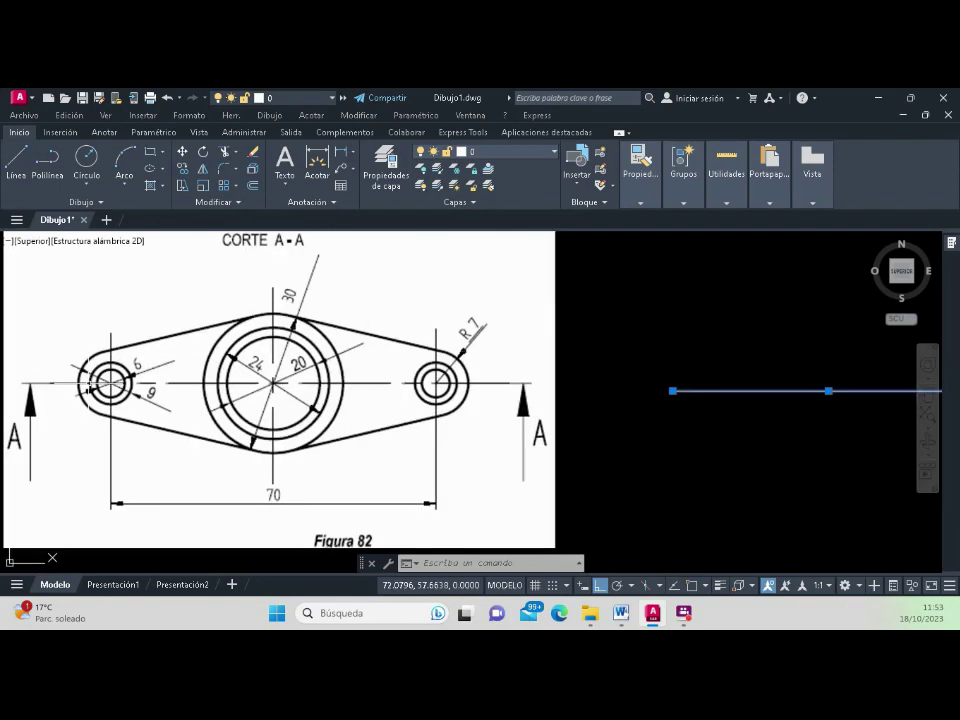
pyautogui.scroll(2, 93, 383)
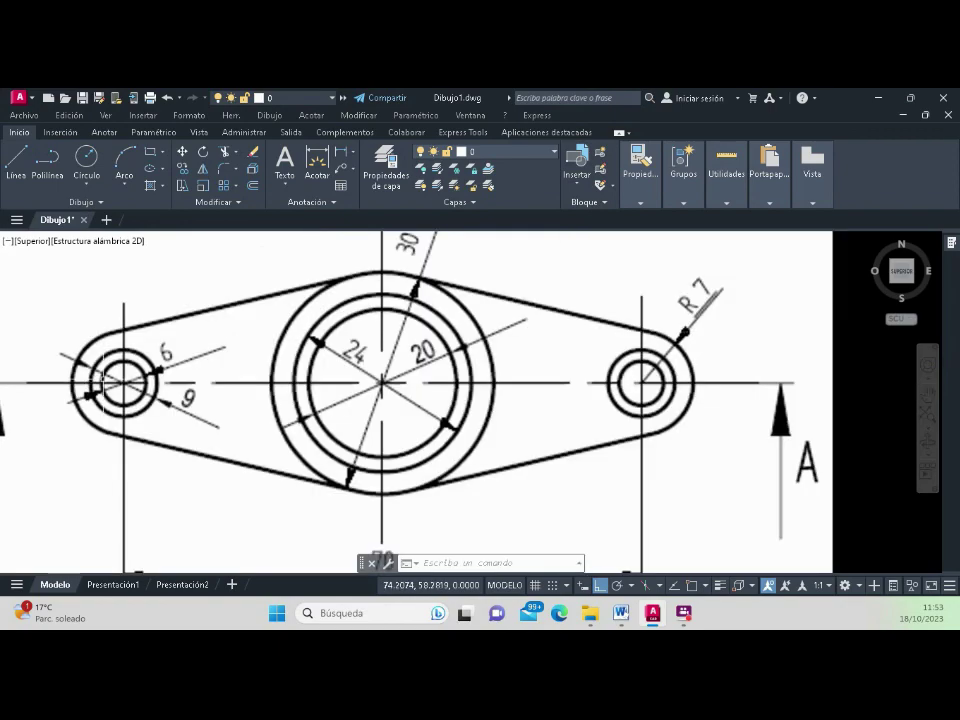
# Step: Start Círculo with Centro, Diámetro and zoom to bring the 70-unit line into view
pyautogui.click(87, 185)
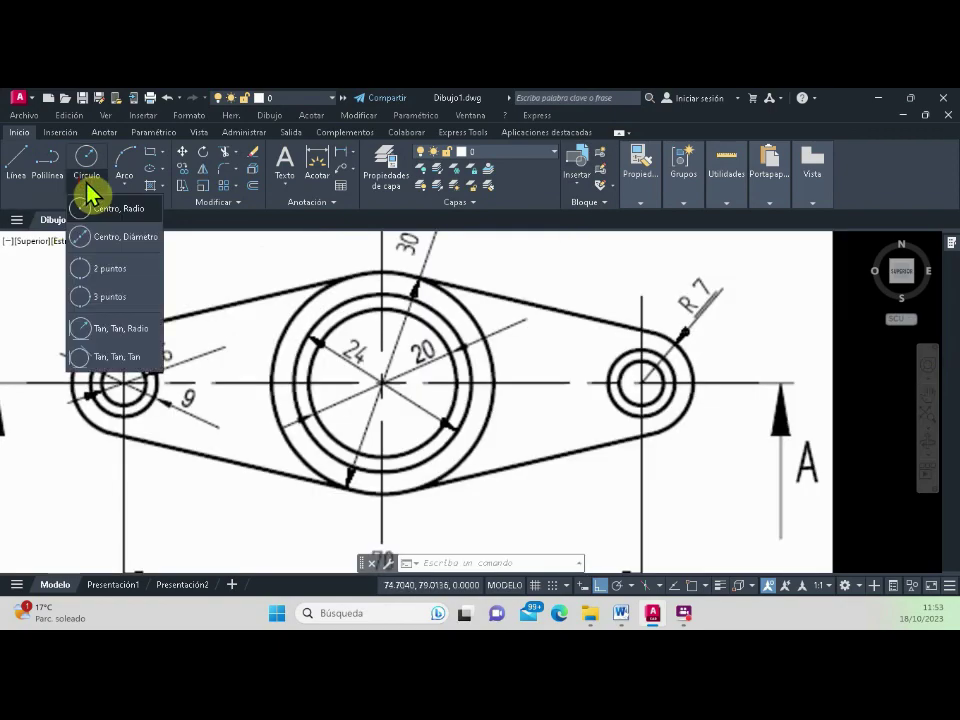
pyautogui.click(121, 245)
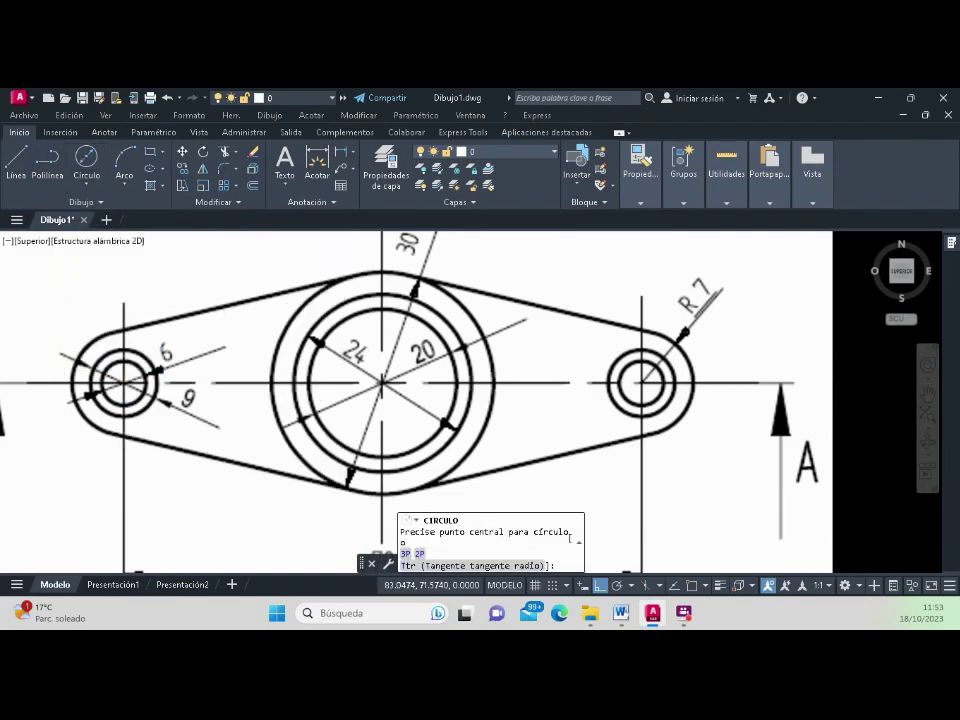
pyautogui.scroll(-4, 300, 330)
pyautogui.scroll(-8, 380, 330)
pyautogui.scroll(4, 564, 413)
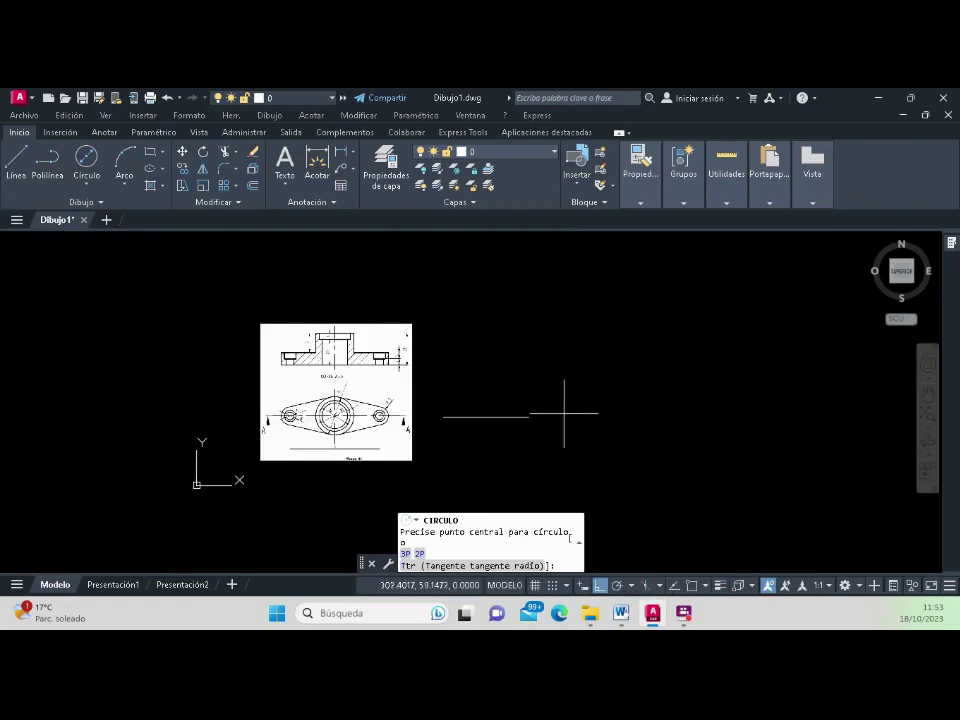
pyautogui.scroll(2, 409, 375)
pyautogui.scroll(-4, 414, 386)
pyautogui.scroll(8, 408, 384)
pyautogui.scroll(-6, 408, 384)
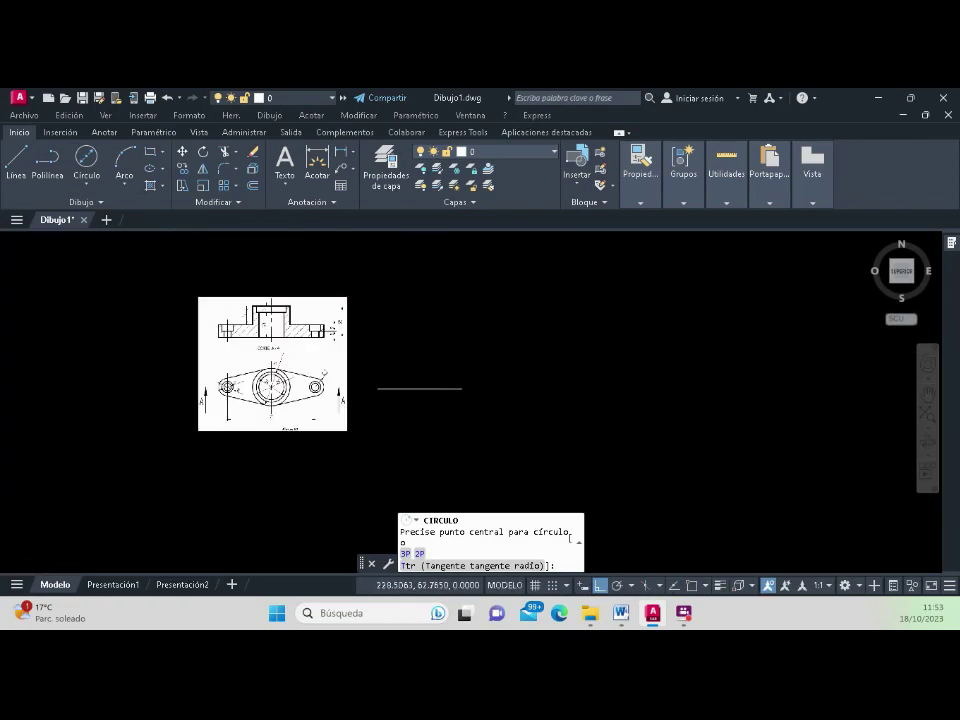
pyautogui.scroll(-2, 408, 362)
pyautogui.scroll(6, 408, 362)
pyautogui.scroll(4, 408, 362)
pyautogui.scroll(-6, 408, 362)
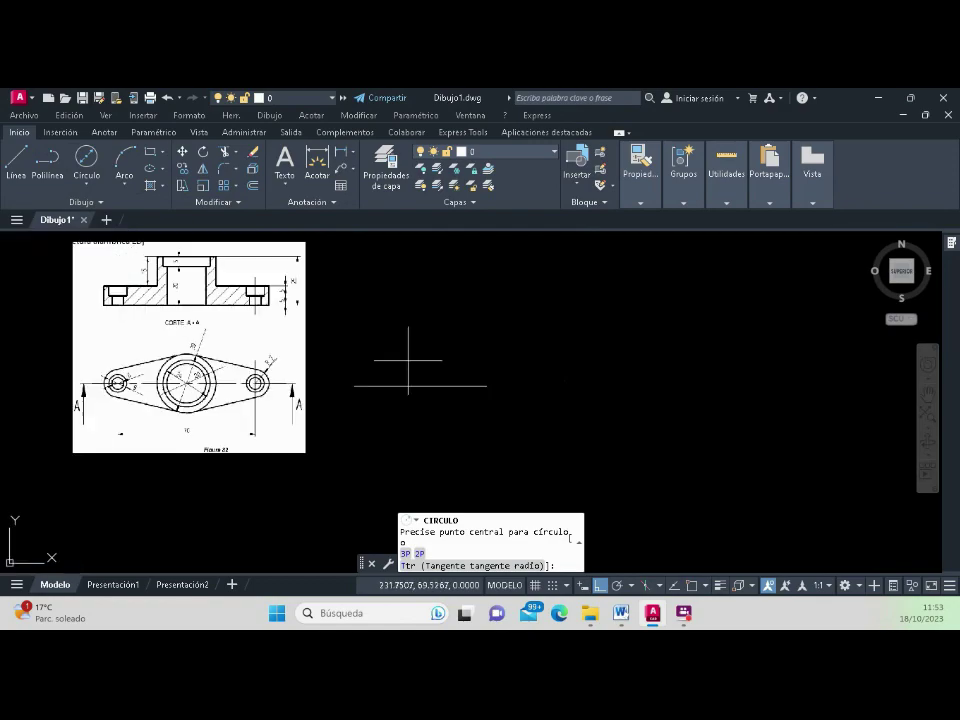
pyautogui.scroll(-4, 408, 362)
pyautogui.scroll(8, 391, 376)
pyautogui.scroll(-4, 391, 376)
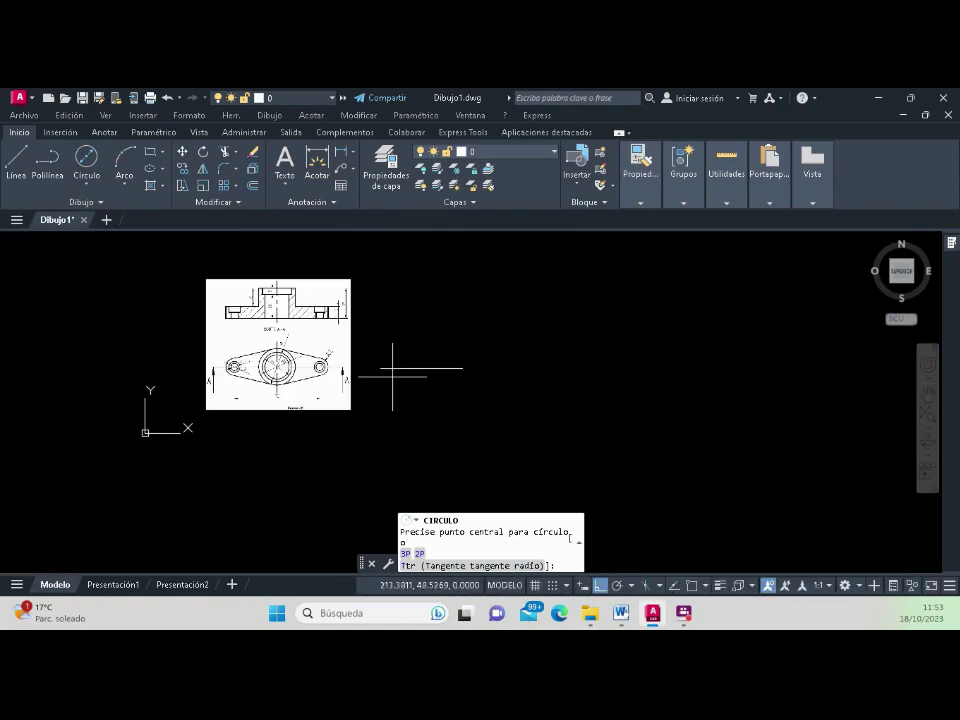
pyautogui.scroll(-2, 391, 376)
pyautogui.scroll(8, 391, 376)
pyautogui.scroll(-2, 391, 376)
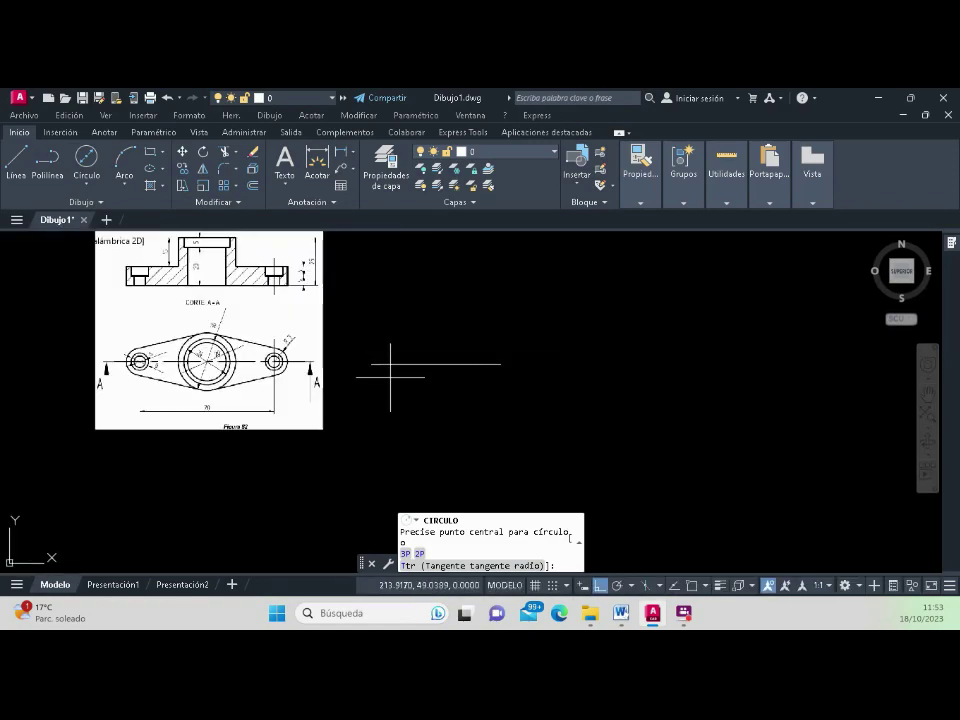
pyautogui.scroll(2, 358, 368)
pyautogui.scroll(-2, 360, 368)
pyautogui.scroll(2, 320, 377)
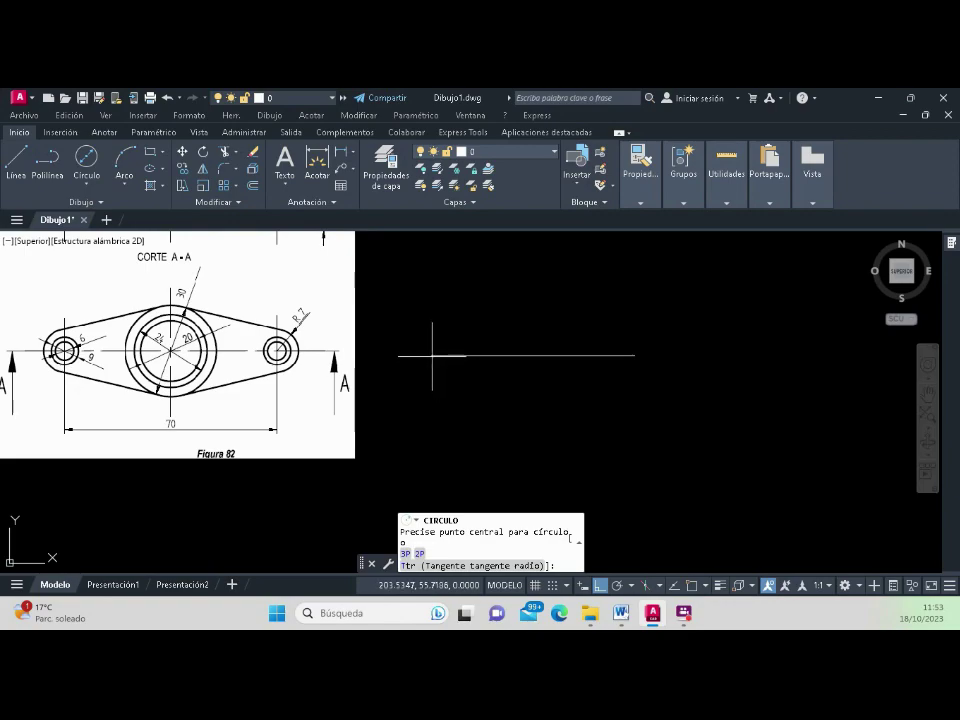
pyautogui.scroll(3, 432, 354)
pyautogui.scroll(2, 432, 354)
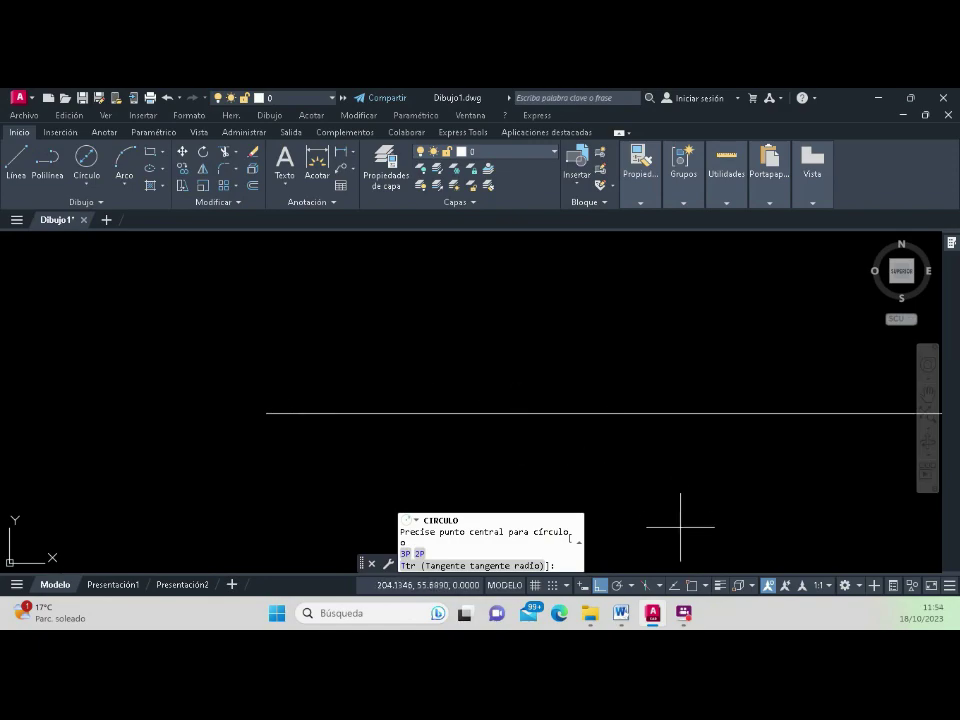
# Step: Check the object snap modes list, then switch OSNAP on in the status bar
pyautogui.click(706, 586)
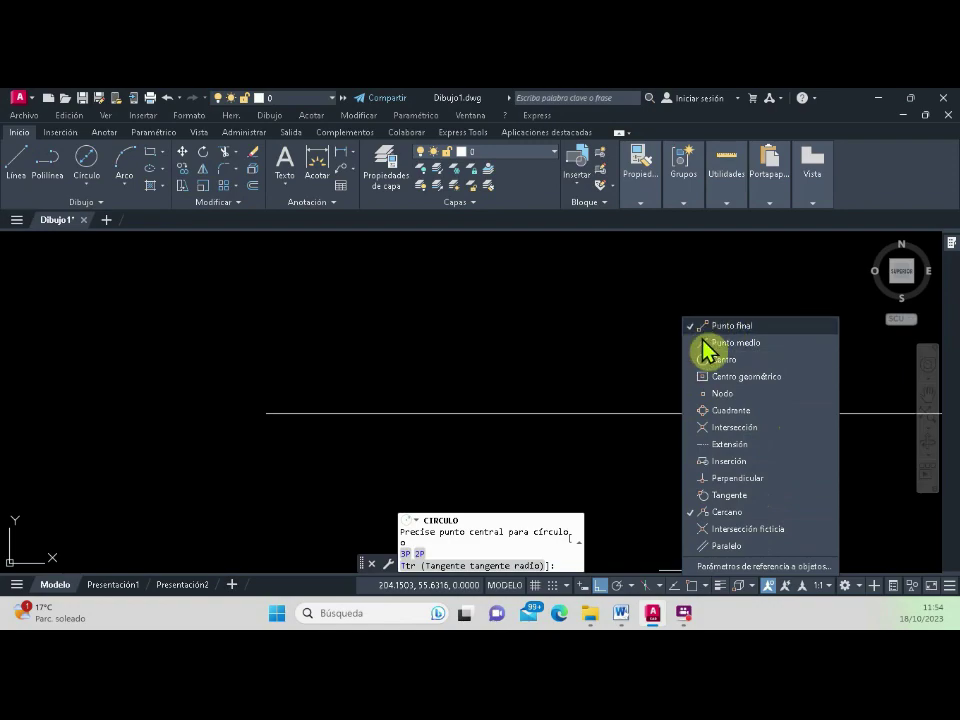
pyautogui.click(641, 458)
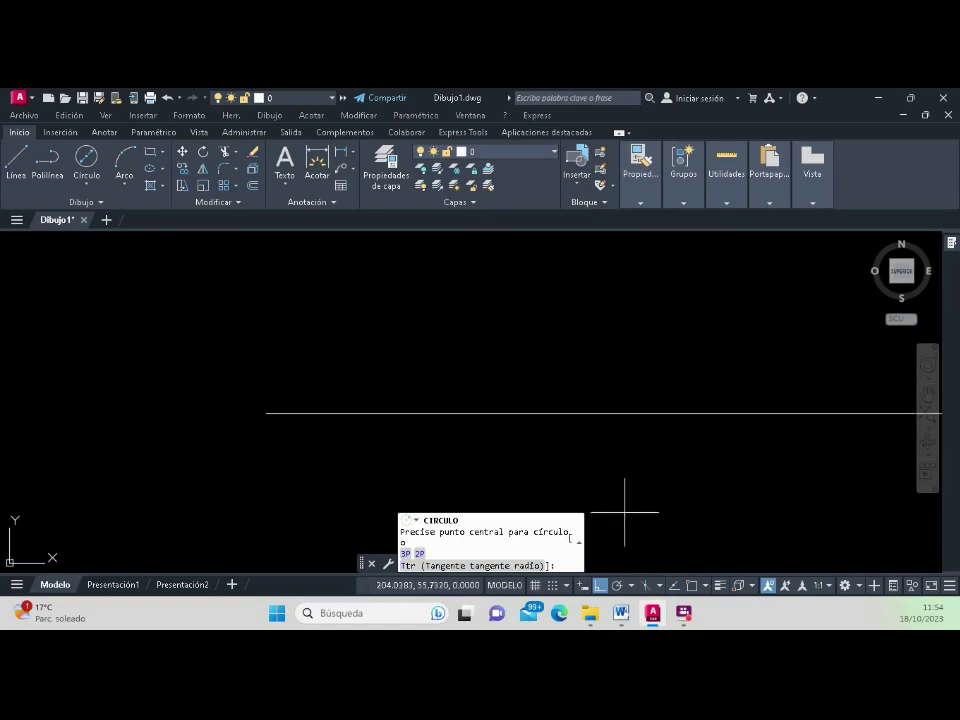
pyautogui.click(693, 586)
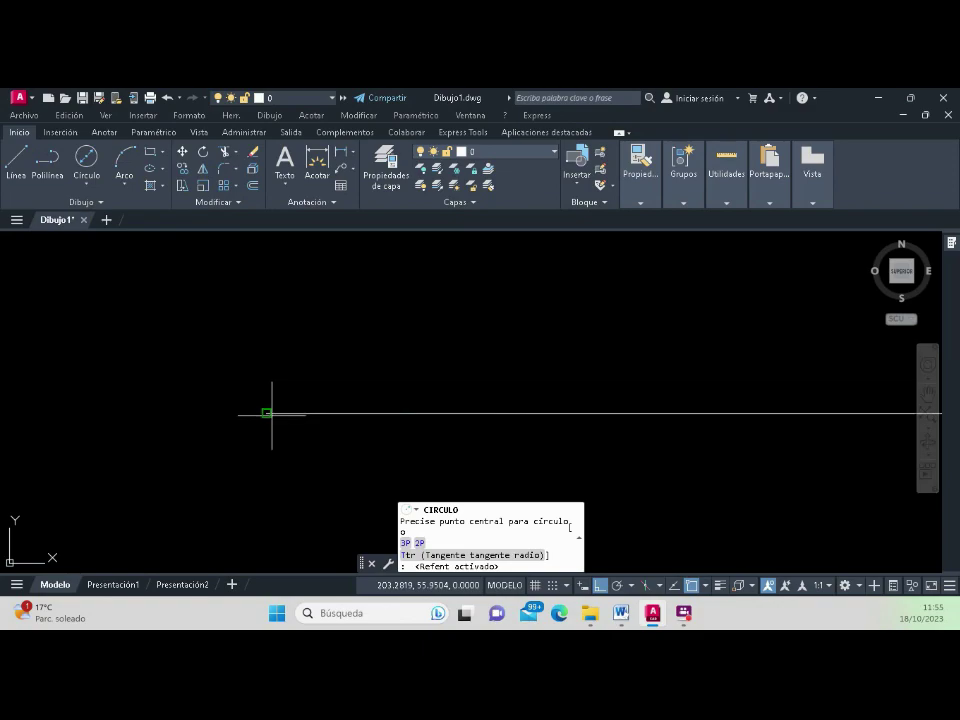
# Step: Centre a 6-diameter circle on the left endpoint of the 70-unit line
pyautogui.click(267, 413)
pyautogui.write('d')
pyautogui.press('Return')
pyautogui.scroll(-3, 277, 455)
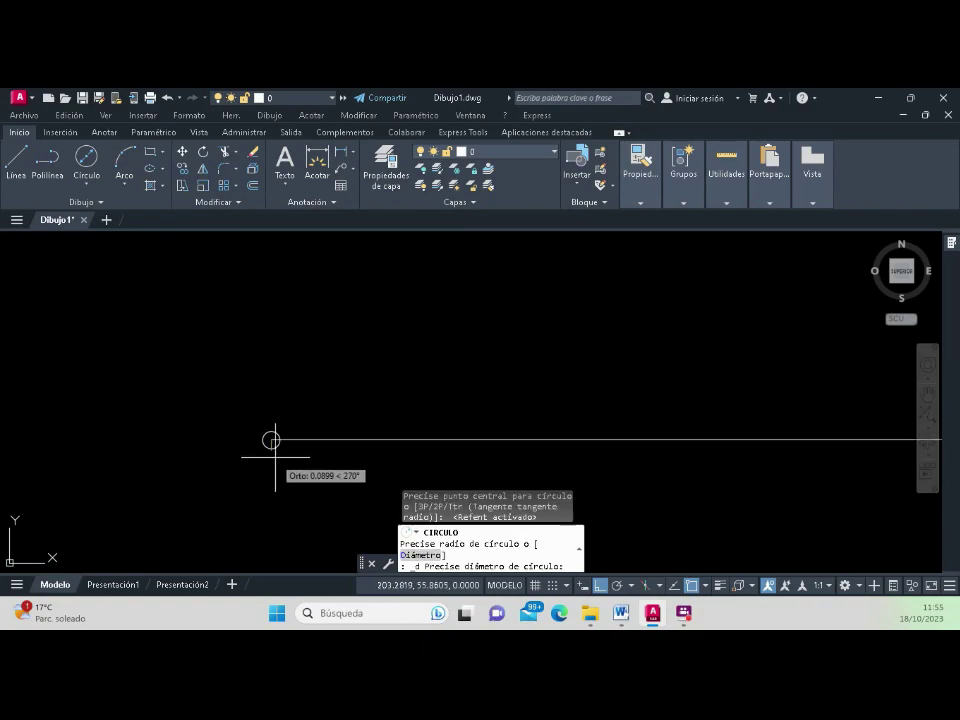
pyautogui.scroll(-4, 275, 457)
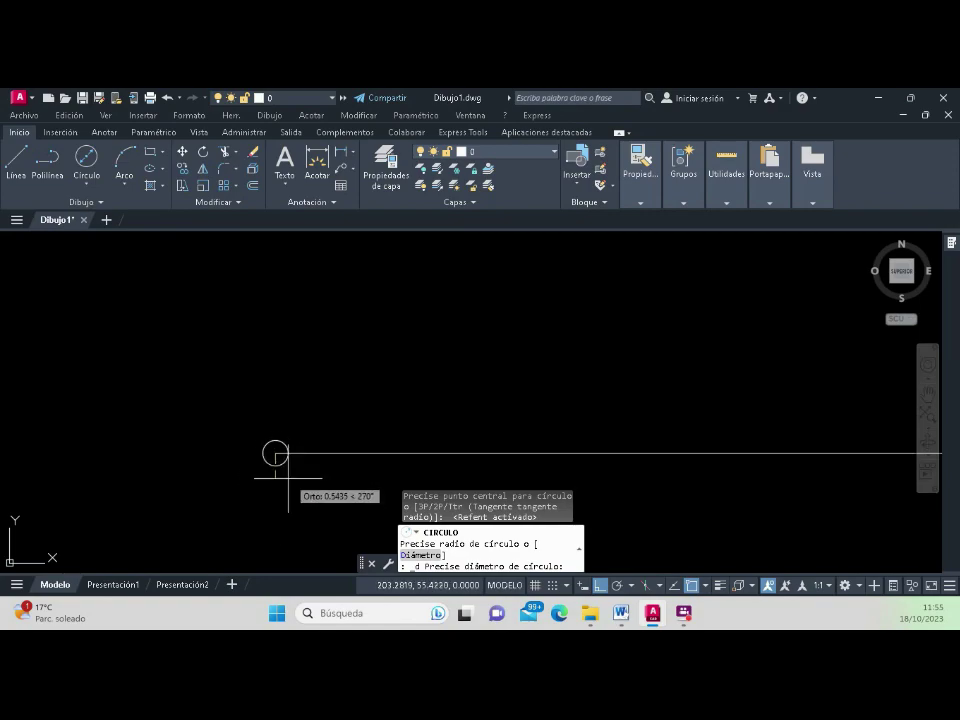
pyautogui.scroll(-3, 305, 458)
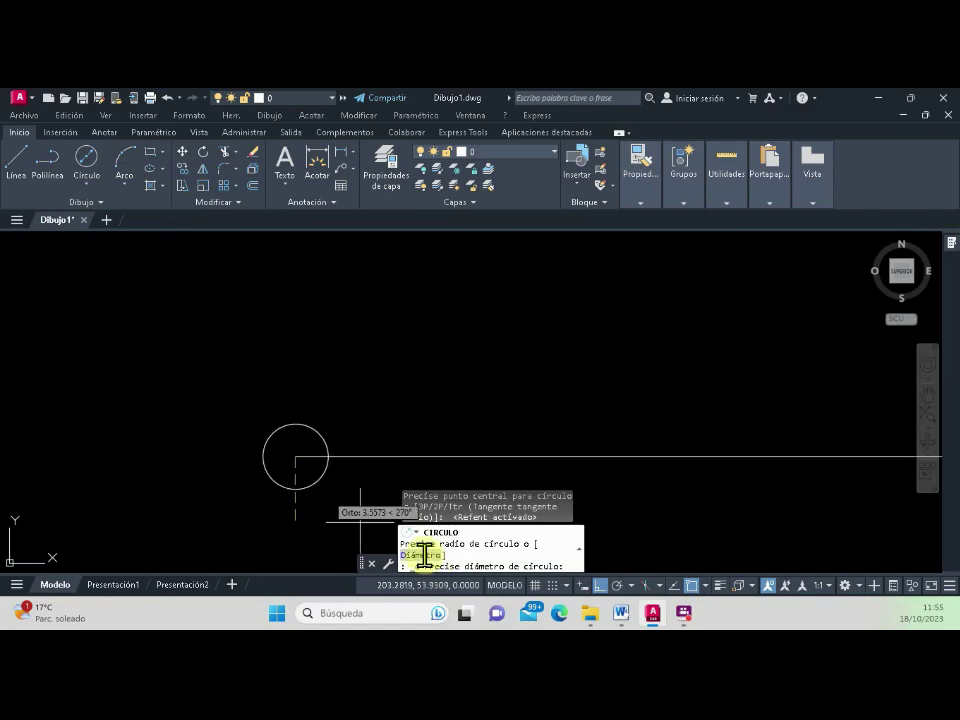
pyautogui.scroll(-3, 300, 460)
pyautogui.scroll(-2, 303, 462)
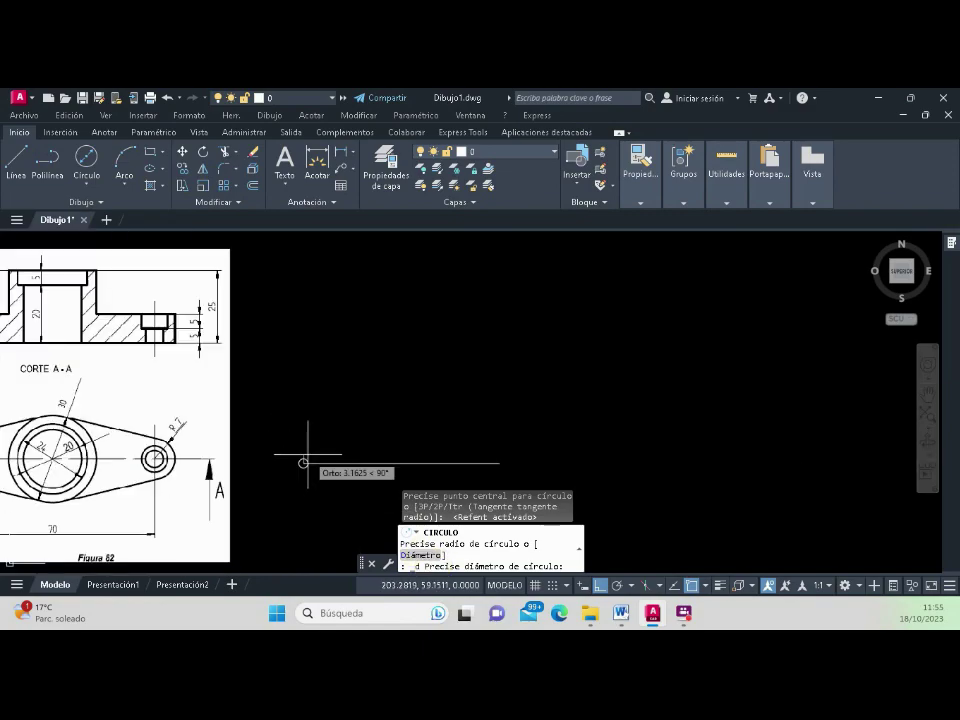
pyautogui.scroll(-5, 303, 462)
pyautogui.scroll(4, 178, 466)
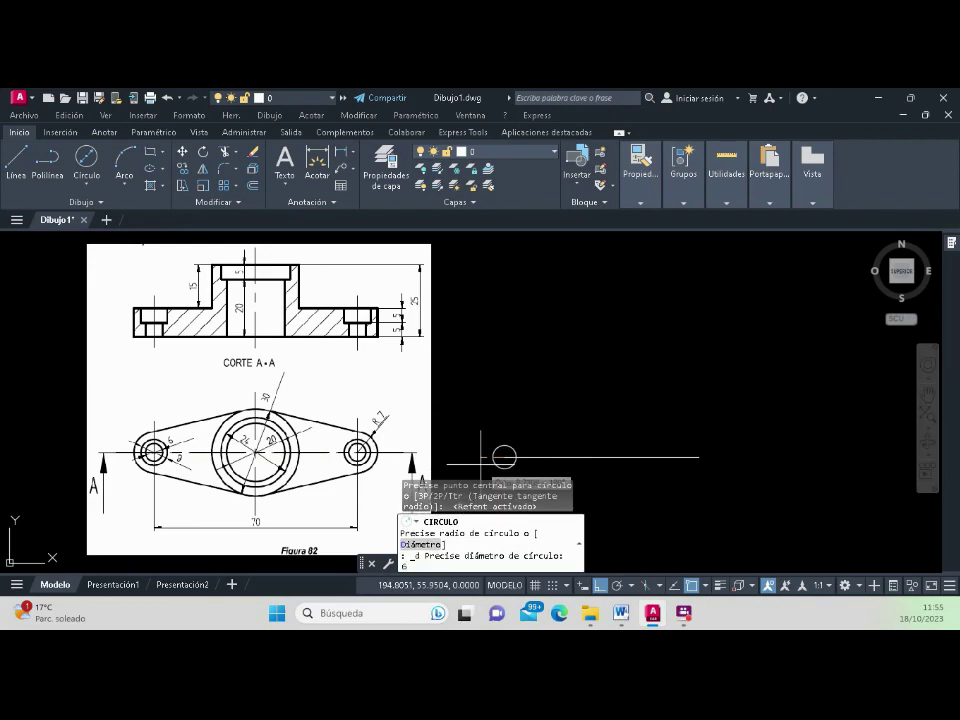
pyautogui.write('6')
pyautogui.press('Return')
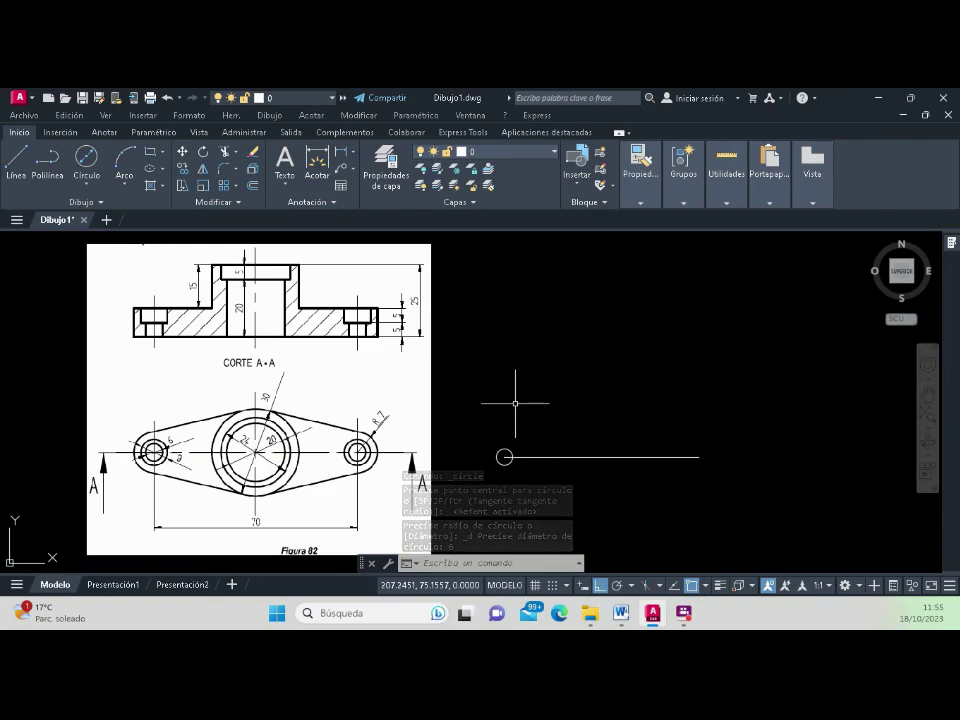
pyautogui.scroll(2, 522, 482)
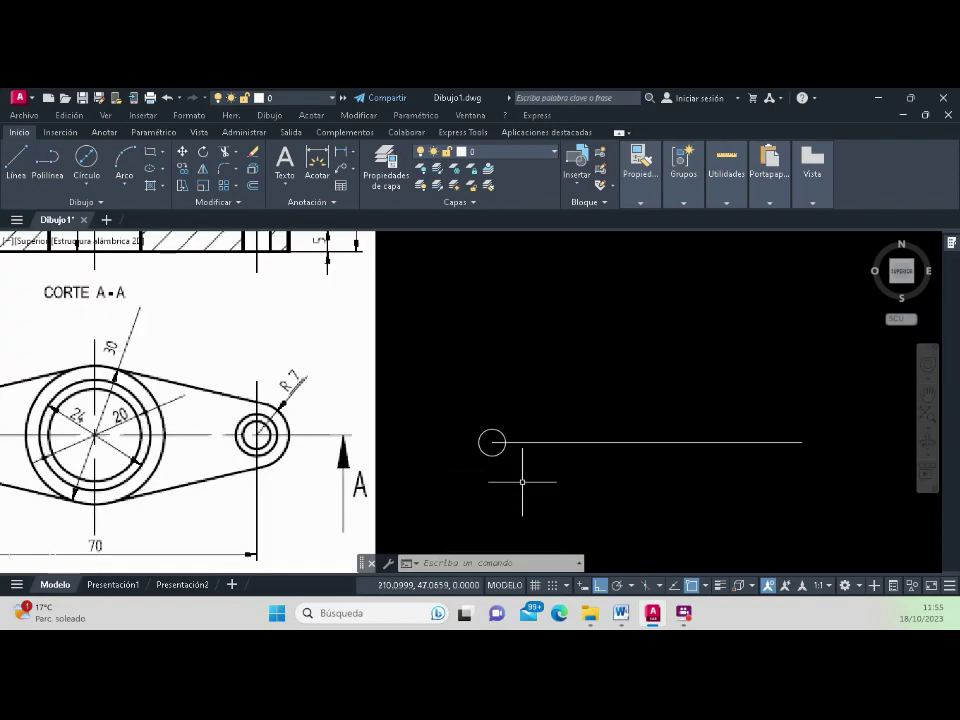
pyautogui.scroll(-2, 530, 441)
pyautogui.scroll(2, 116, 440)
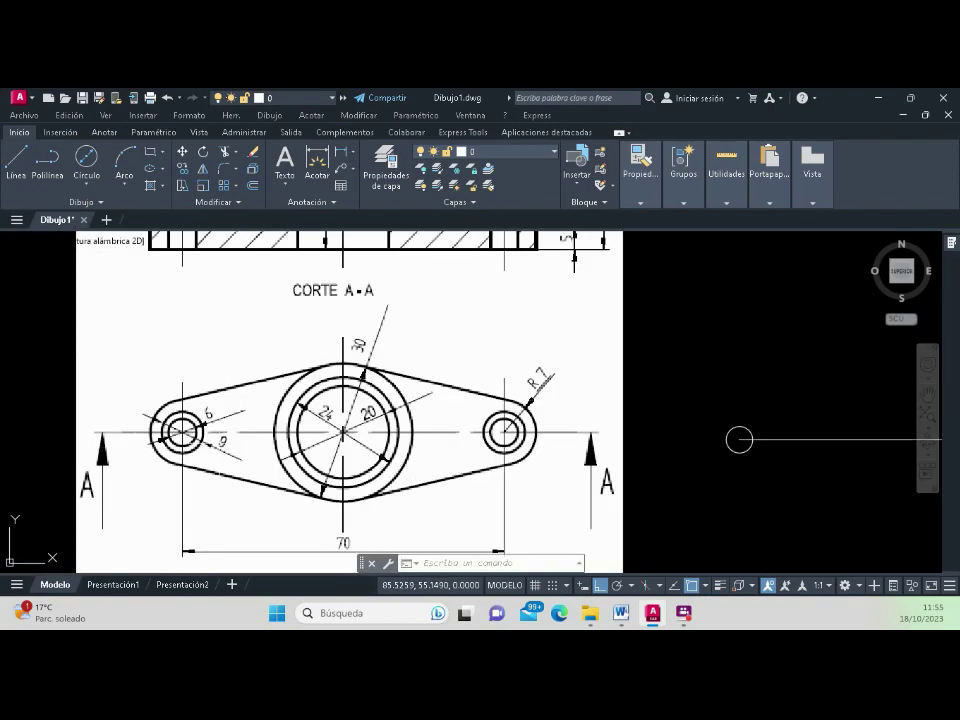
pyautogui.click(88, 190)
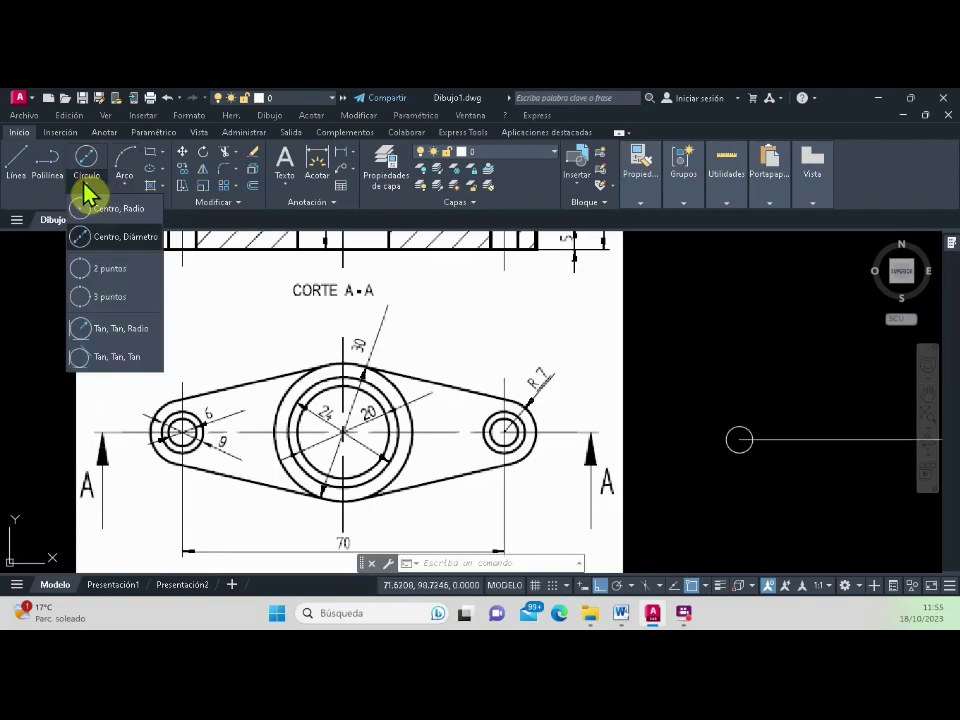
pyautogui.click(120, 238)
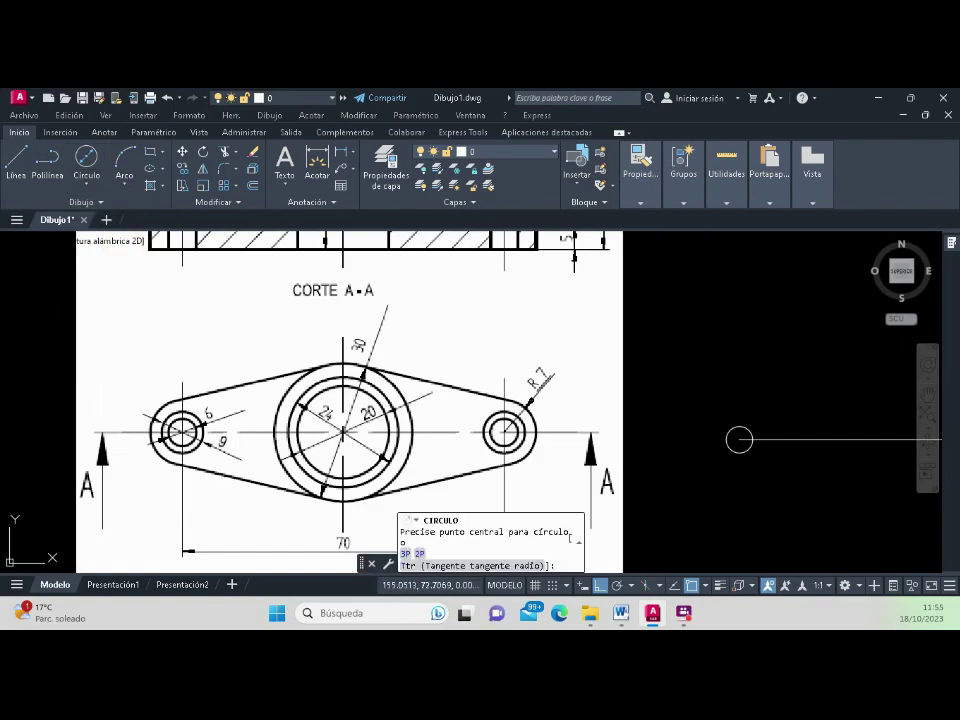
pyautogui.click(740, 439)
pyautogui.write('9')
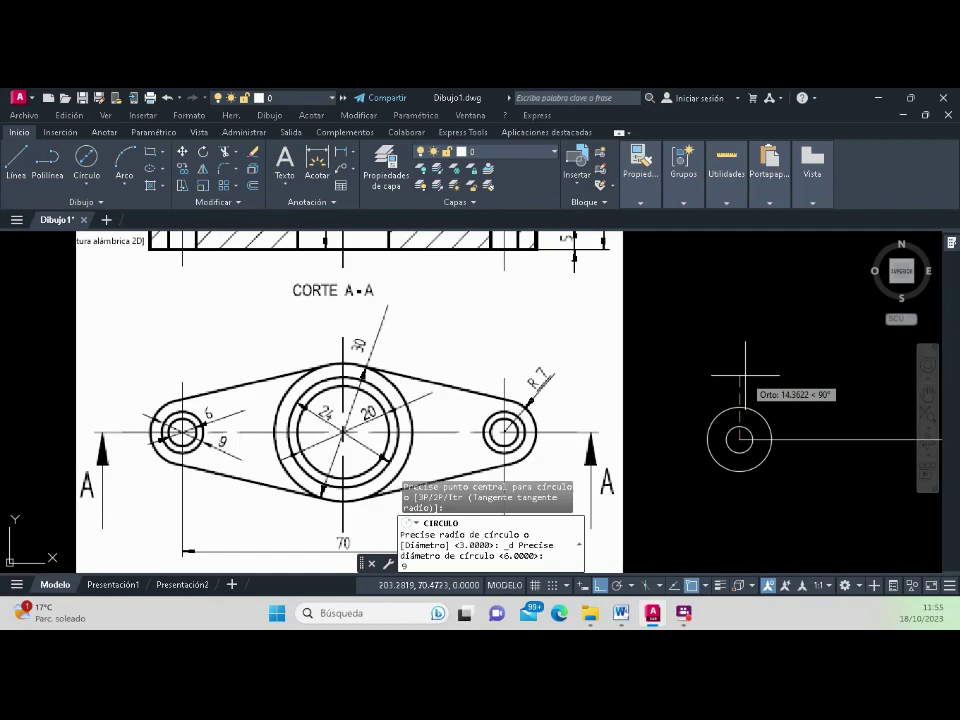
pyautogui.press('Return')
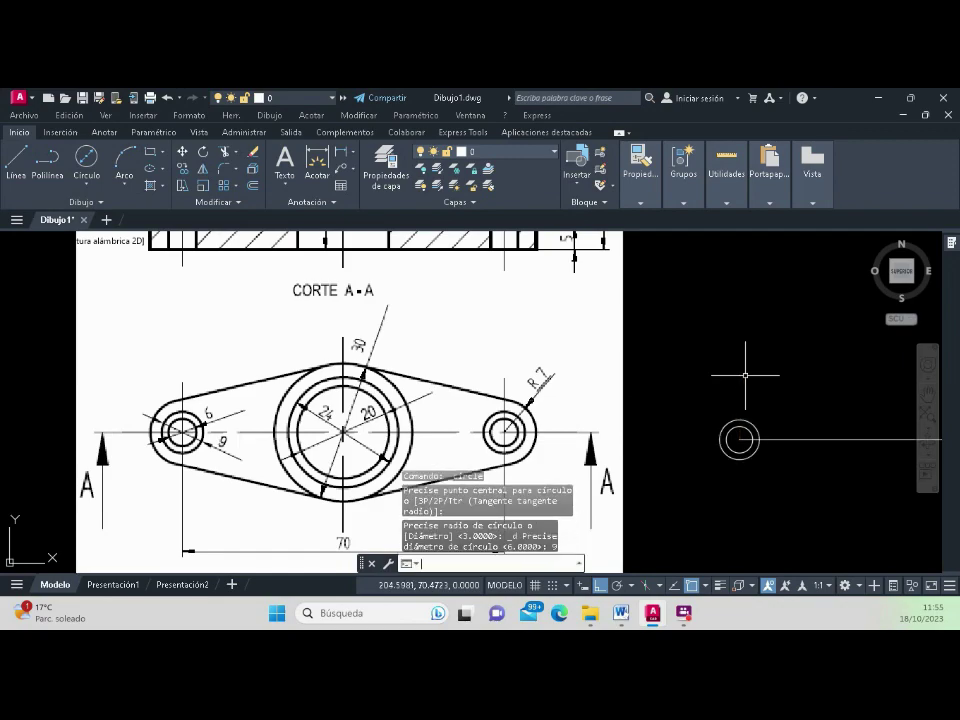
pyautogui.scroll(4, 779, 434)
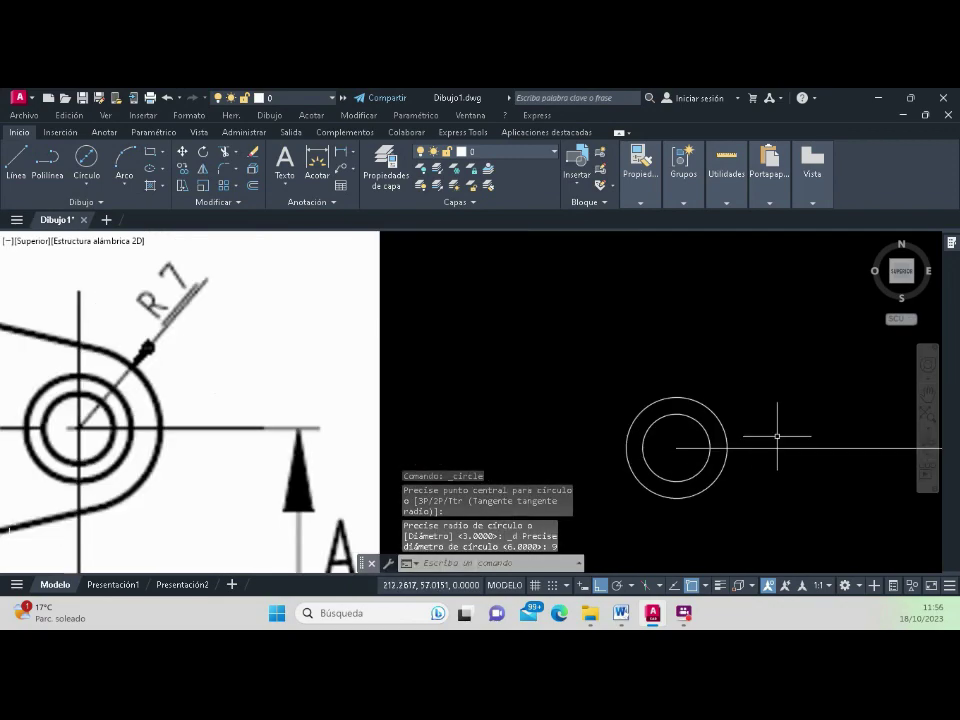
pyautogui.click(726, 442)
pyautogui.press('Delete')
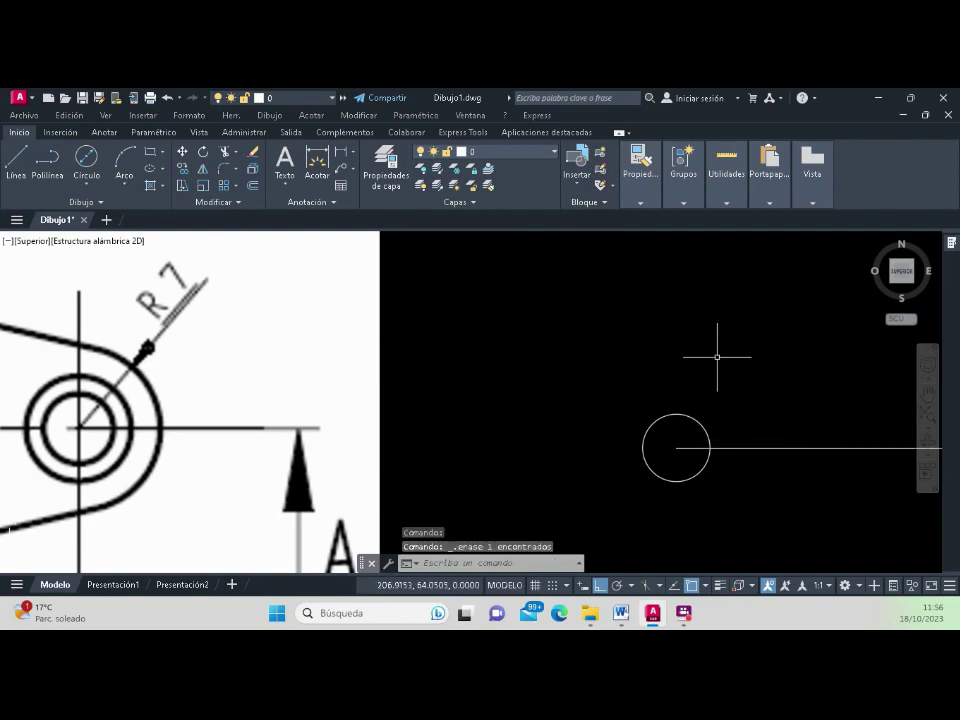
pyautogui.scroll(-3, 717, 356)
pyautogui.scroll(-5, 717, 356)
pyautogui.scroll(6, 494, 356)
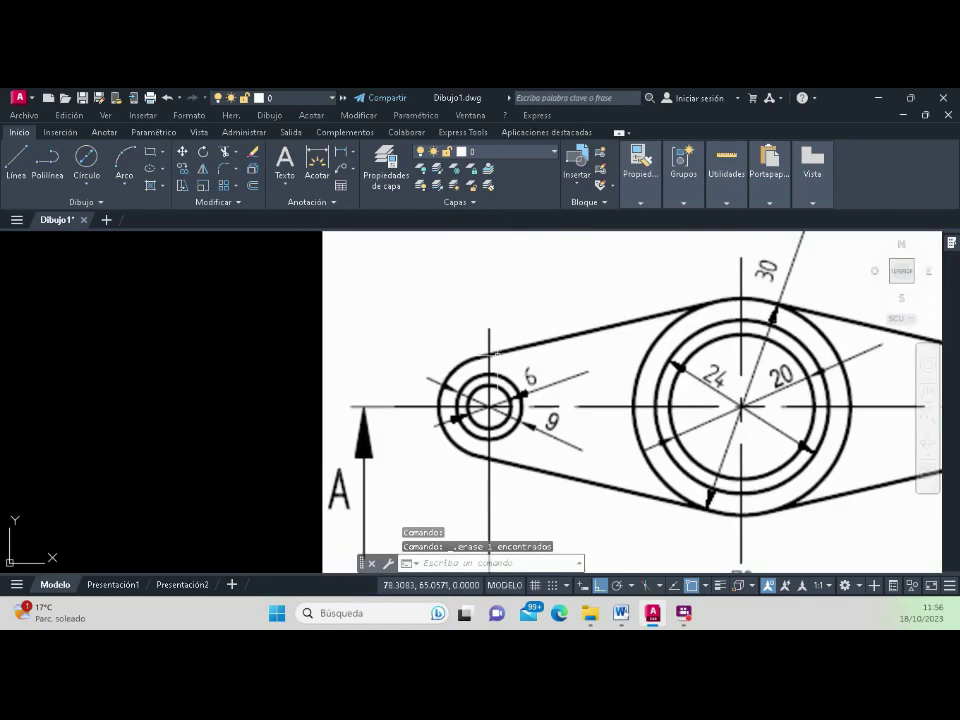
pyautogui.scroll(2, 568, 414)
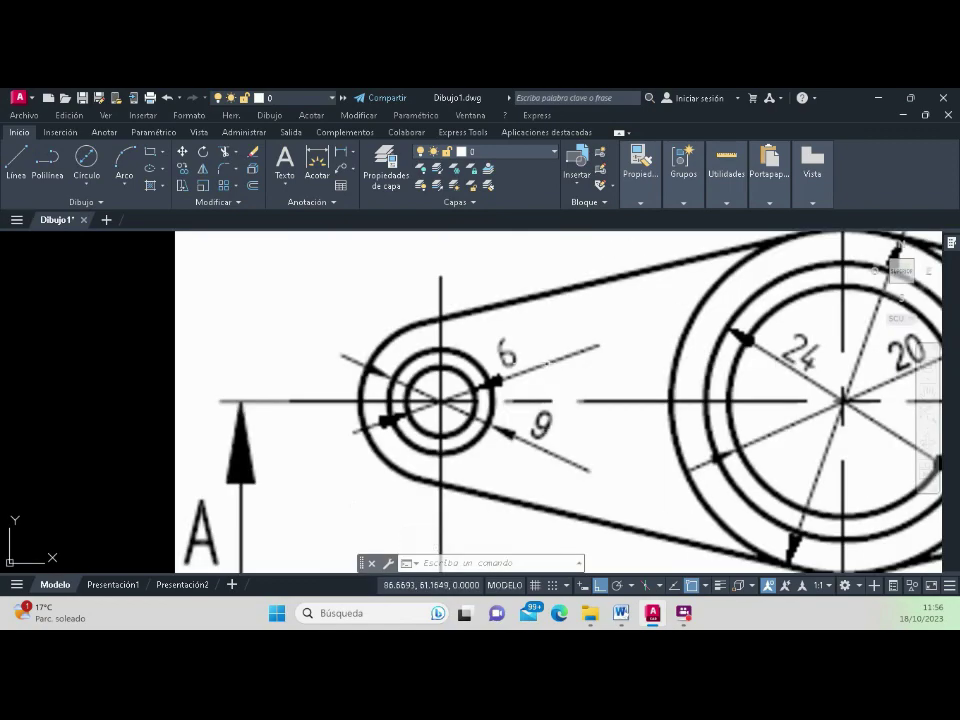
pyautogui.scroll(2, 493, 386)
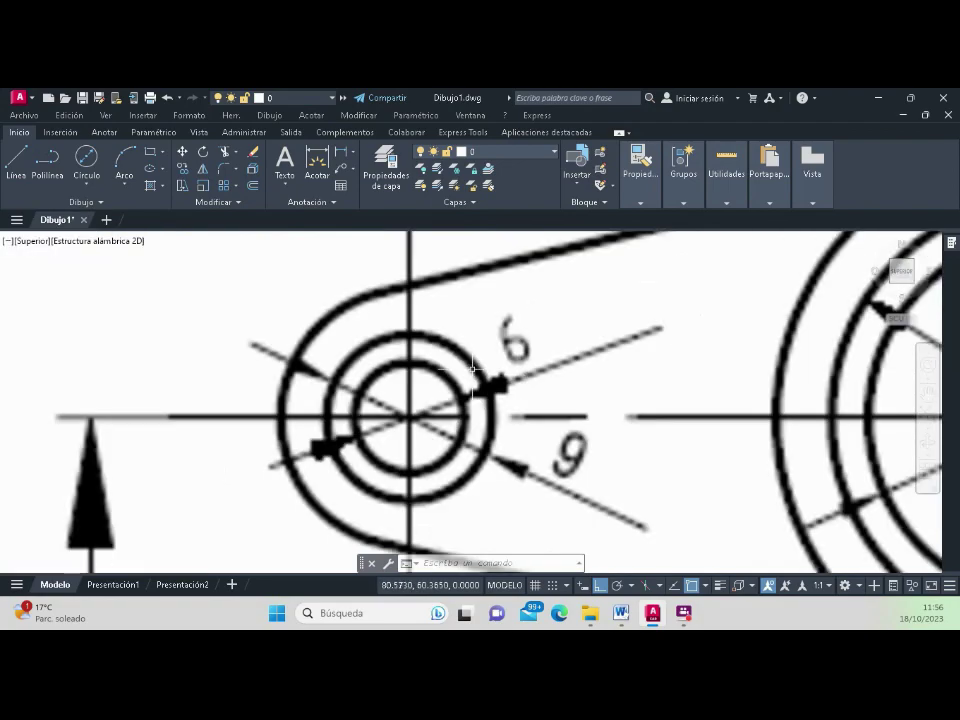
pyautogui.scroll(-3, 470, 362)
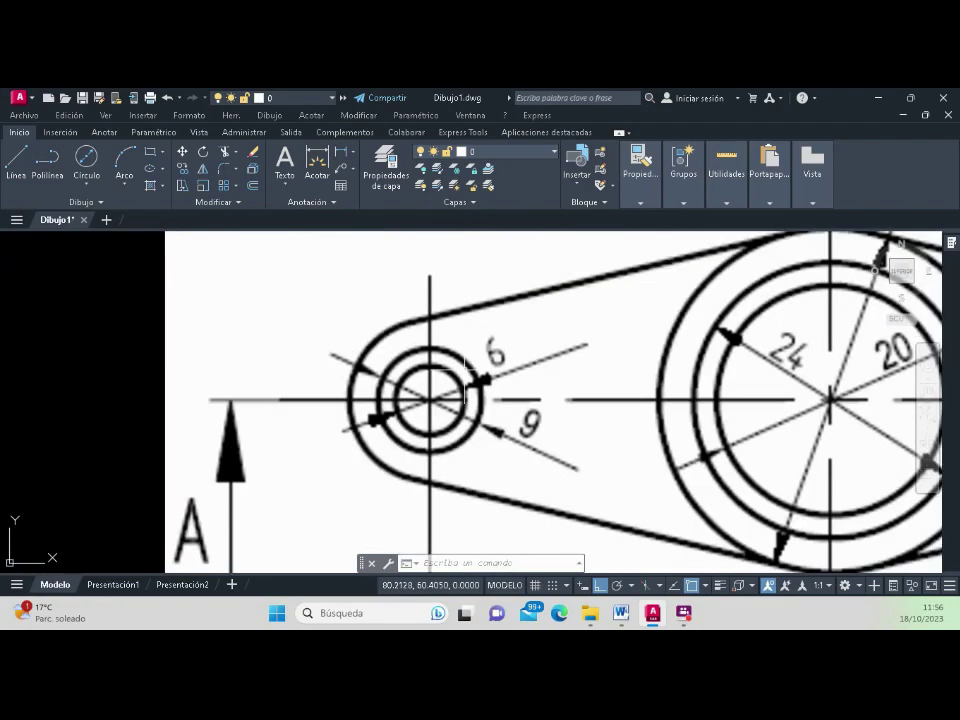
pyautogui.scroll(-4, 470, 362)
pyautogui.scroll(2, 701, 360)
pyautogui.scroll(2, 701, 362)
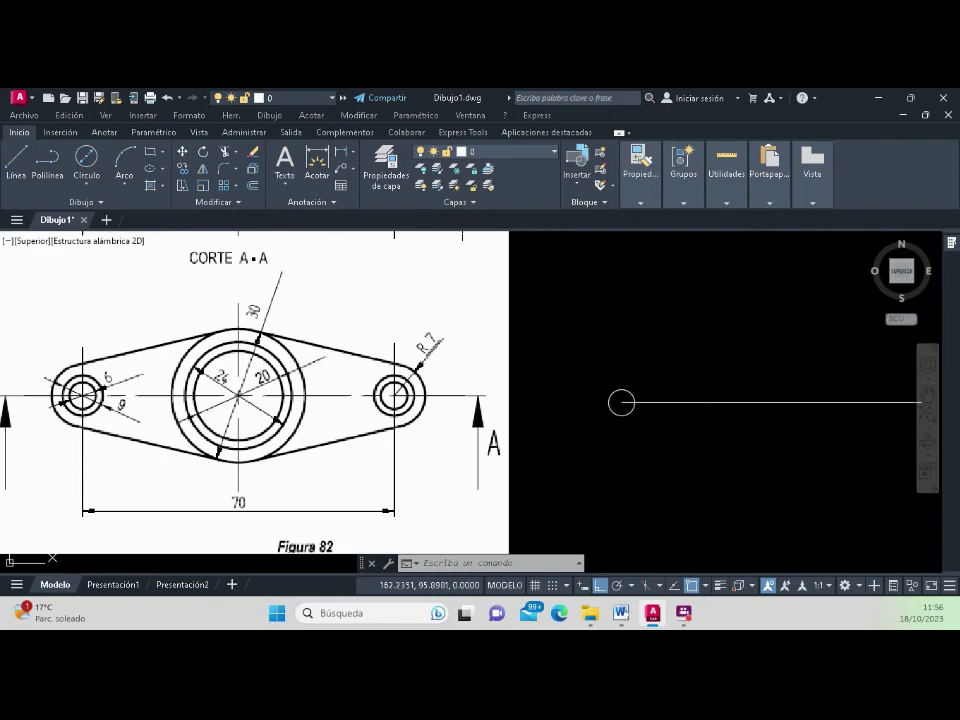
# Step: Offset the 6-diameter circle outward by 1.5 to create the concentric 9-diameter ring
pyautogui.click(257, 188)
pyautogui.write('1.5')
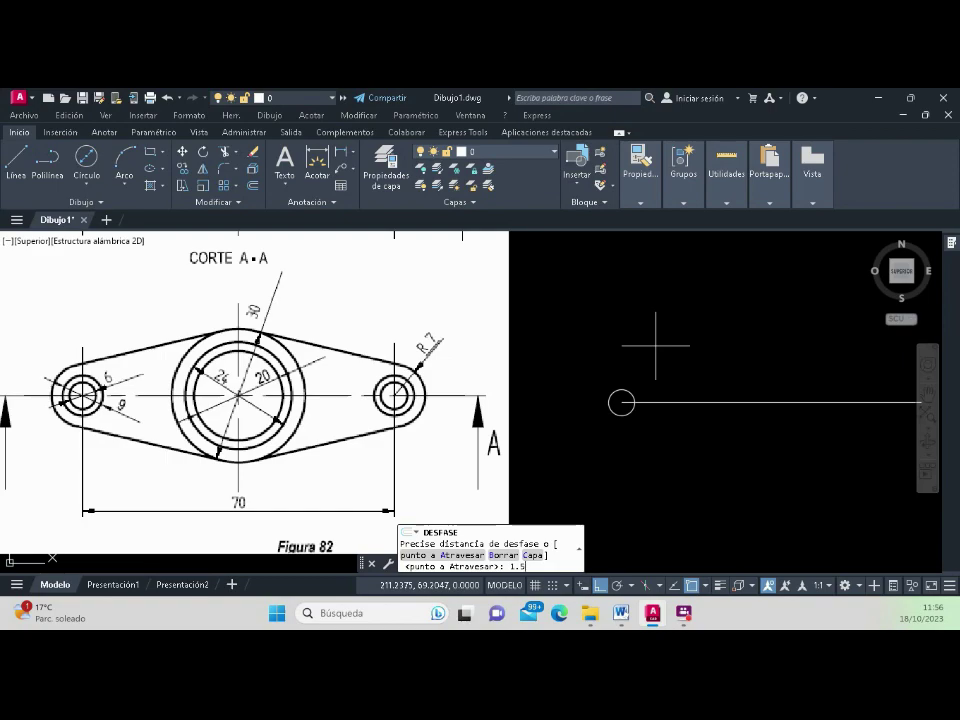
pyautogui.press('Return')
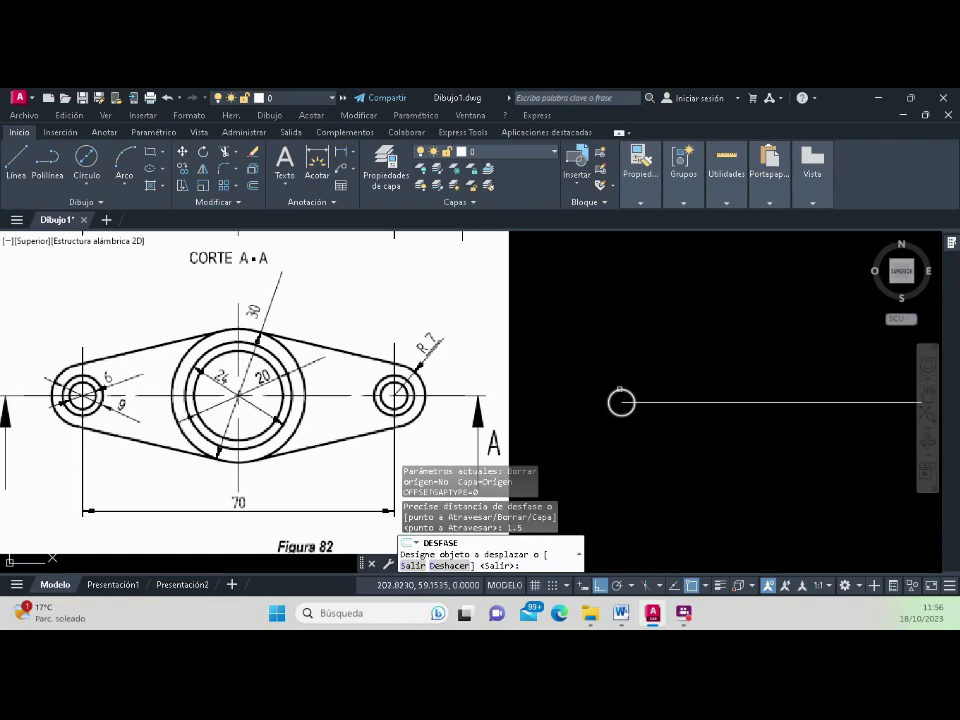
pyautogui.click(621, 402)
pyautogui.scroll(2, 645, 405)
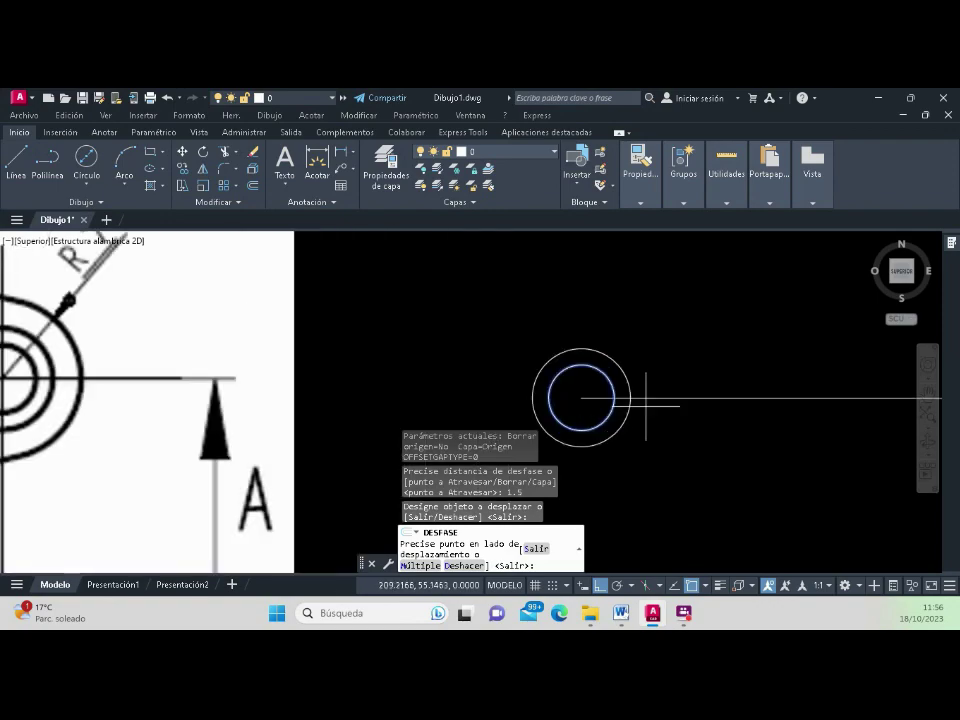
pyautogui.scroll(1, 645, 405)
pyautogui.scroll(1, 542, 392)
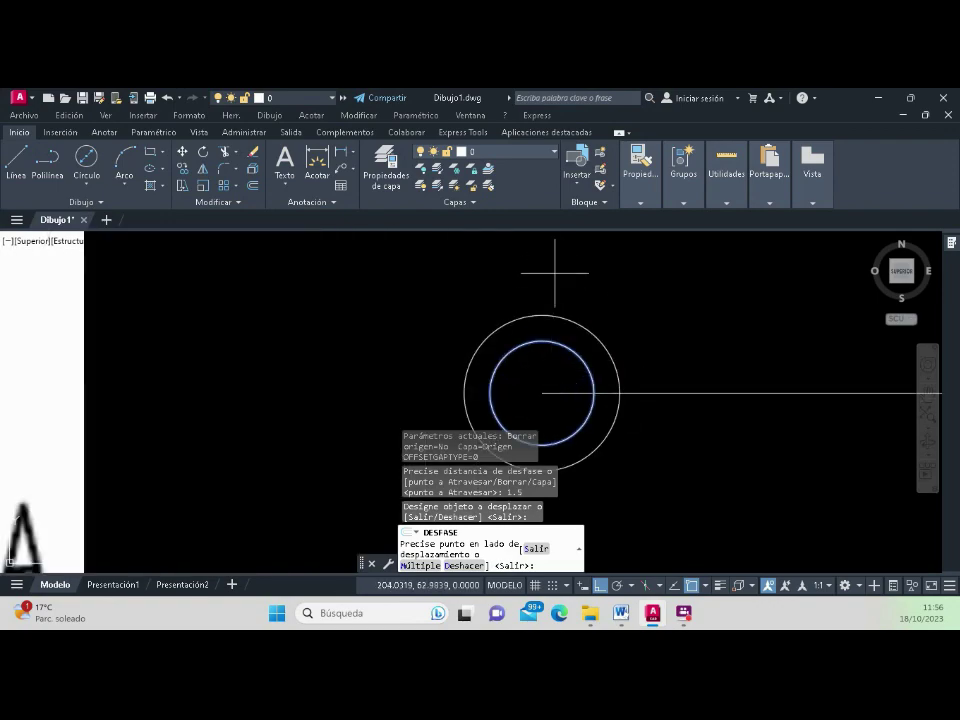
pyautogui.scroll(-2, 574, 324)
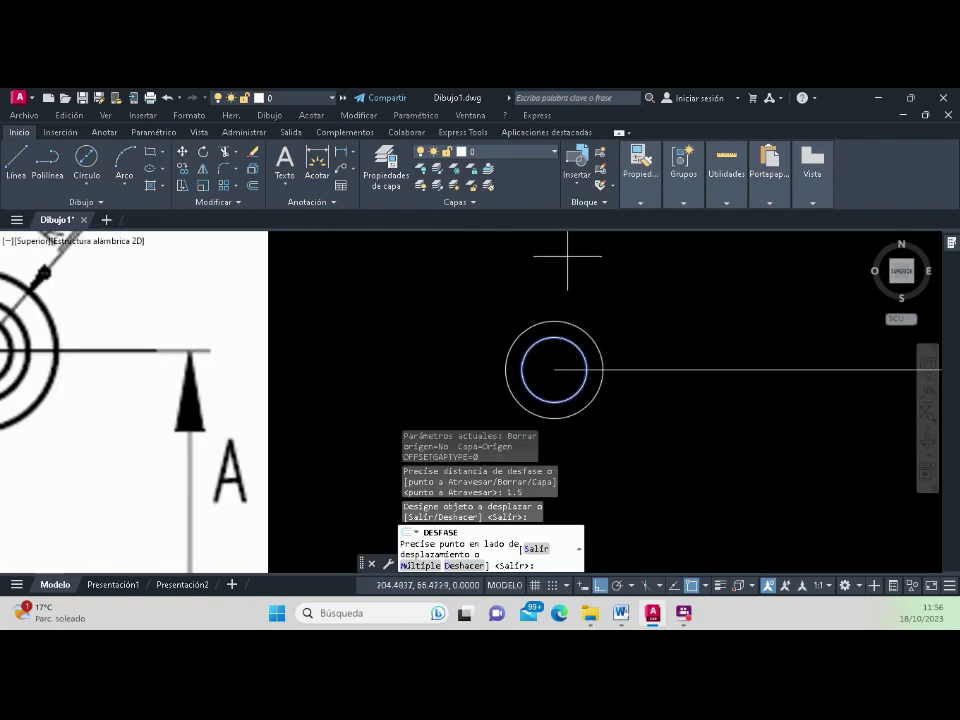
pyautogui.click(567, 256)
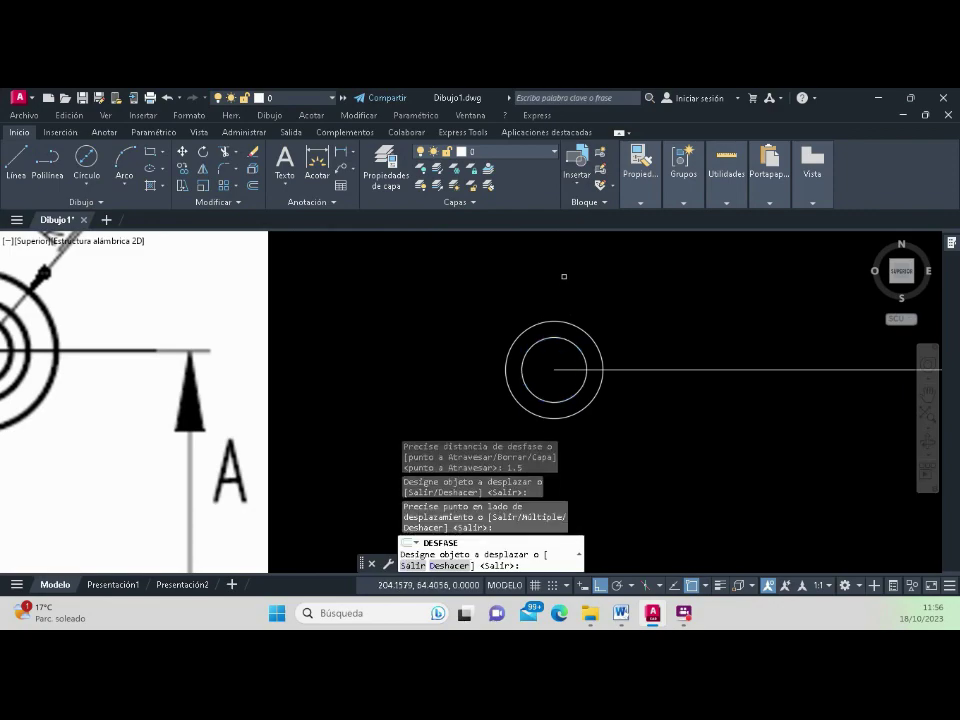
pyautogui.scroll(-1, 561, 285)
pyautogui.scroll(-1, 591, 272)
pyautogui.scroll(2, 580, 291)
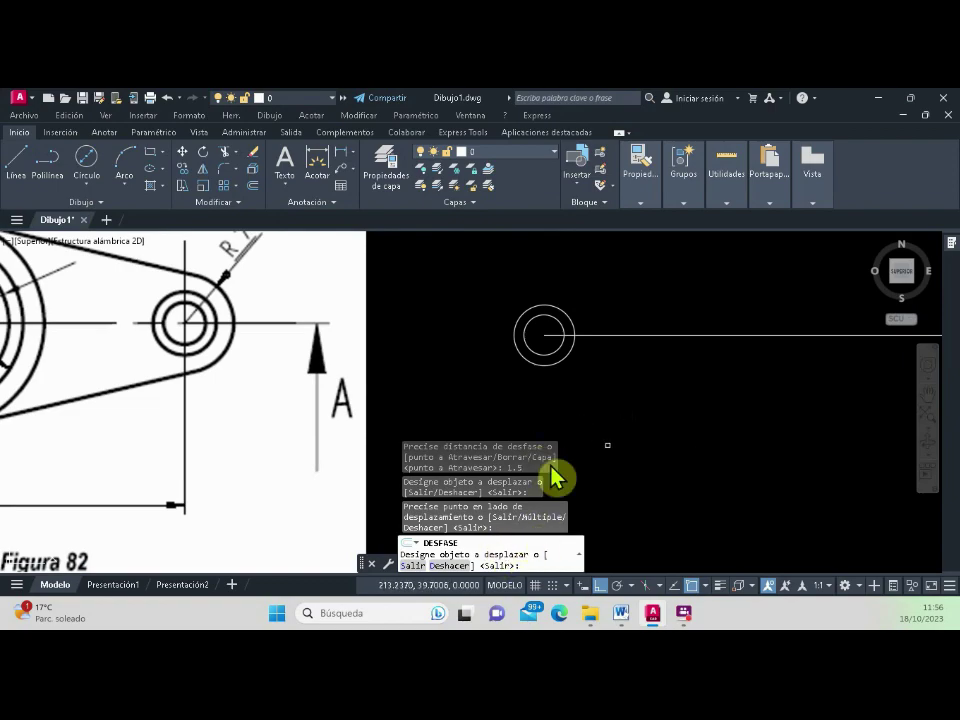
pyautogui.press('Escape')
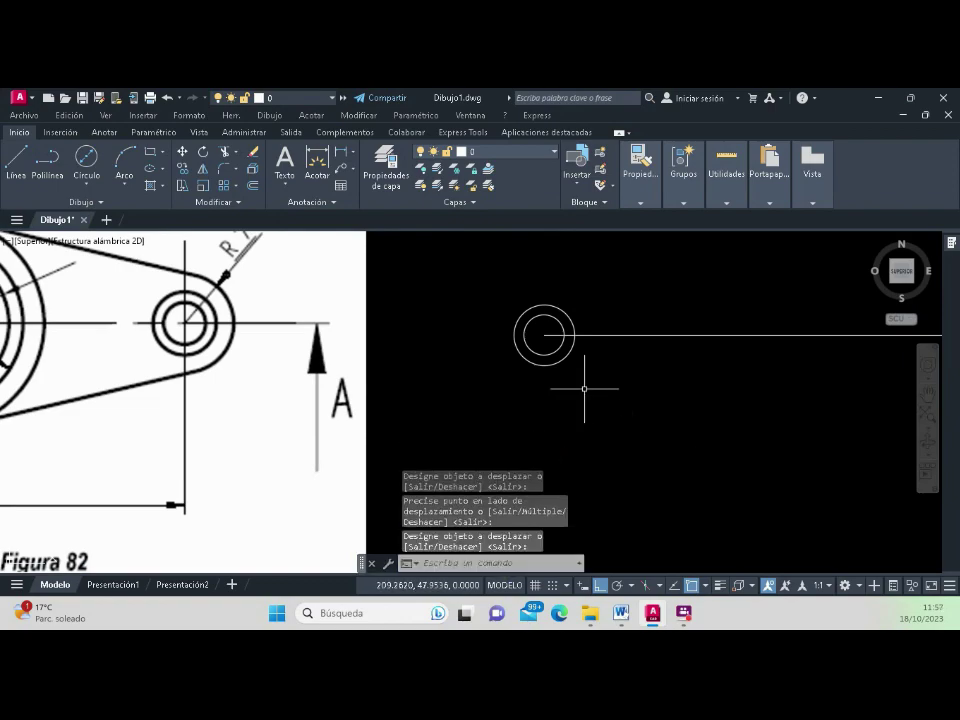
# Step: Draw a radius 7 circle centred on the hole centre, around the 6 and 9 diameter circles
pyautogui.scroll(-3, 586, 389)
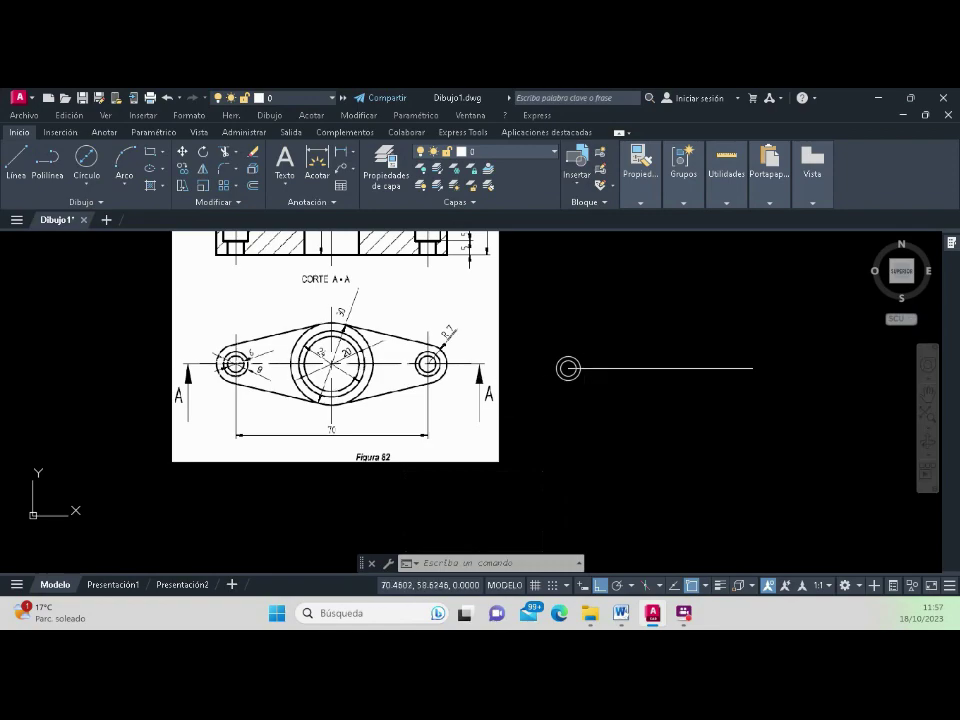
pyautogui.scroll(5, 240, 364)
pyautogui.scroll(5, 240, 364)
pyautogui.click(242, 364)
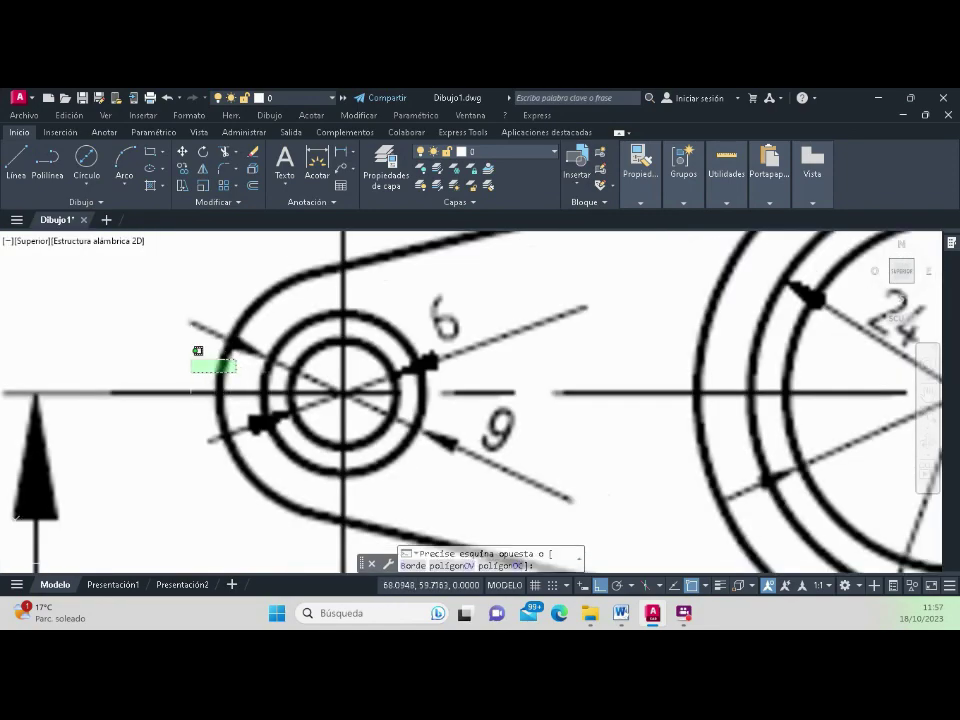
pyautogui.click(198, 352)
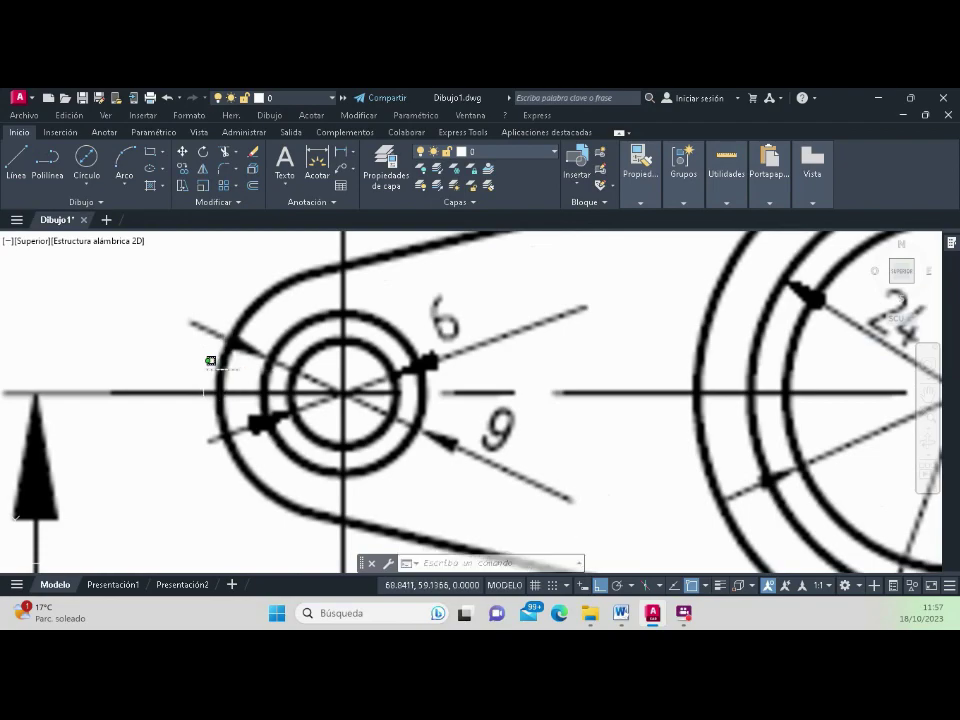
pyautogui.scroll(-3, 214, 365)
pyautogui.scroll(-5, 214, 368)
pyautogui.scroll(2, 492, 354)
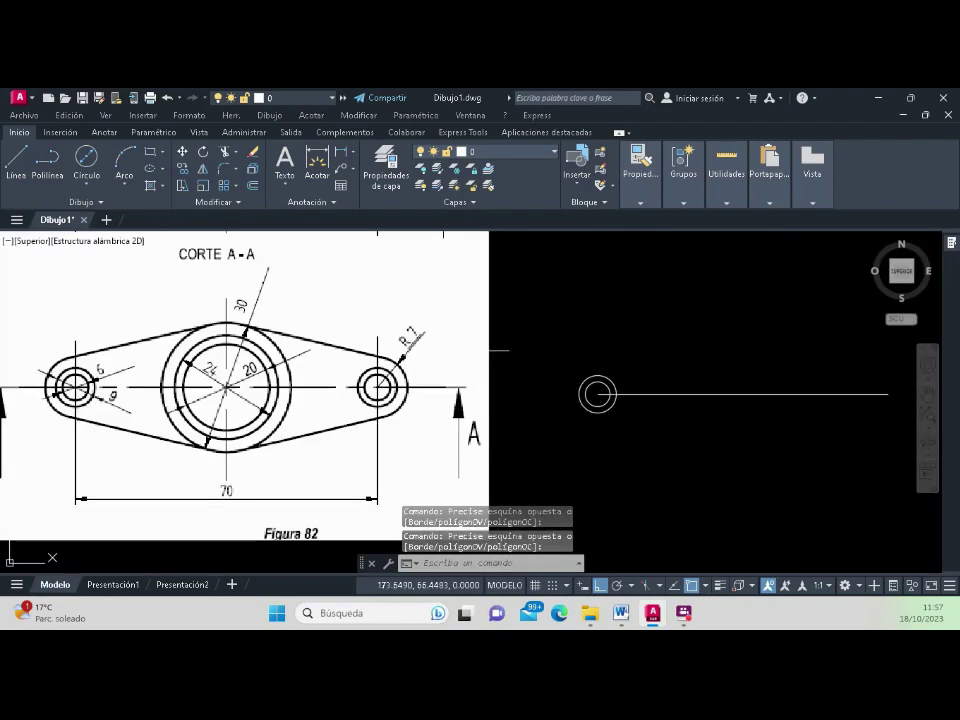
pyautogui.scroll(2, 492, 354)
pyautogui.scroll(2, 784, 407)
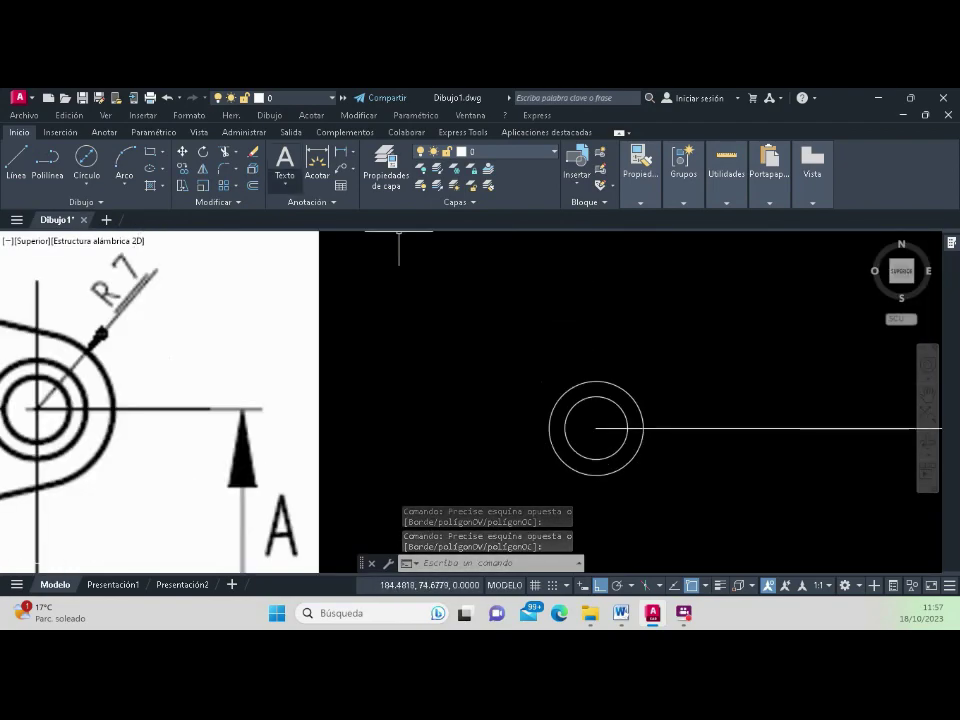
pyautogui.click(88, 188)
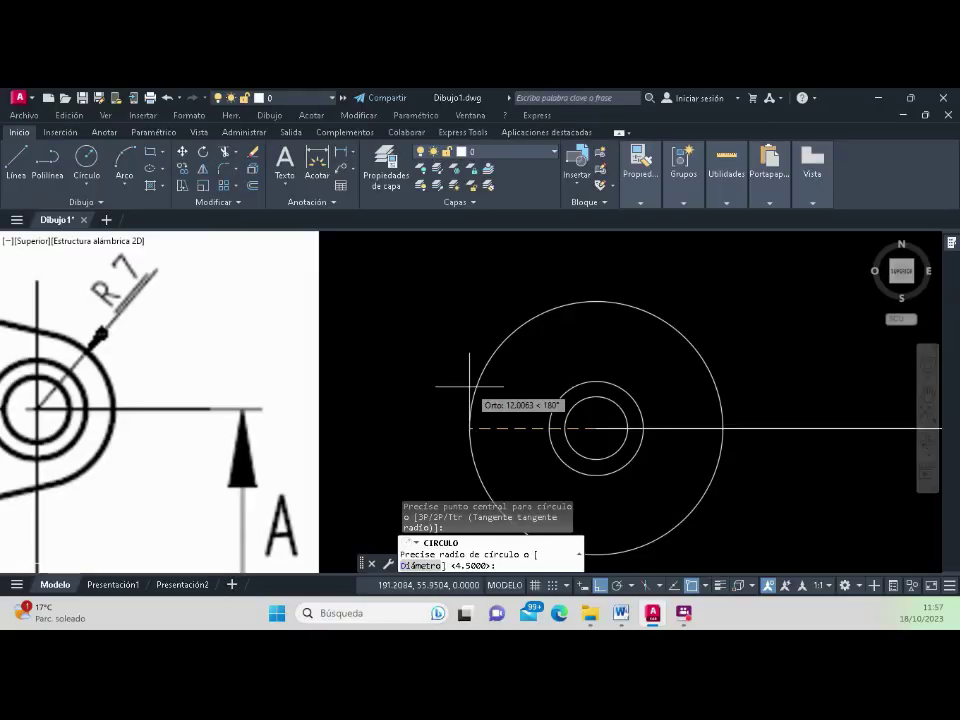
pyautogui.press('Return')
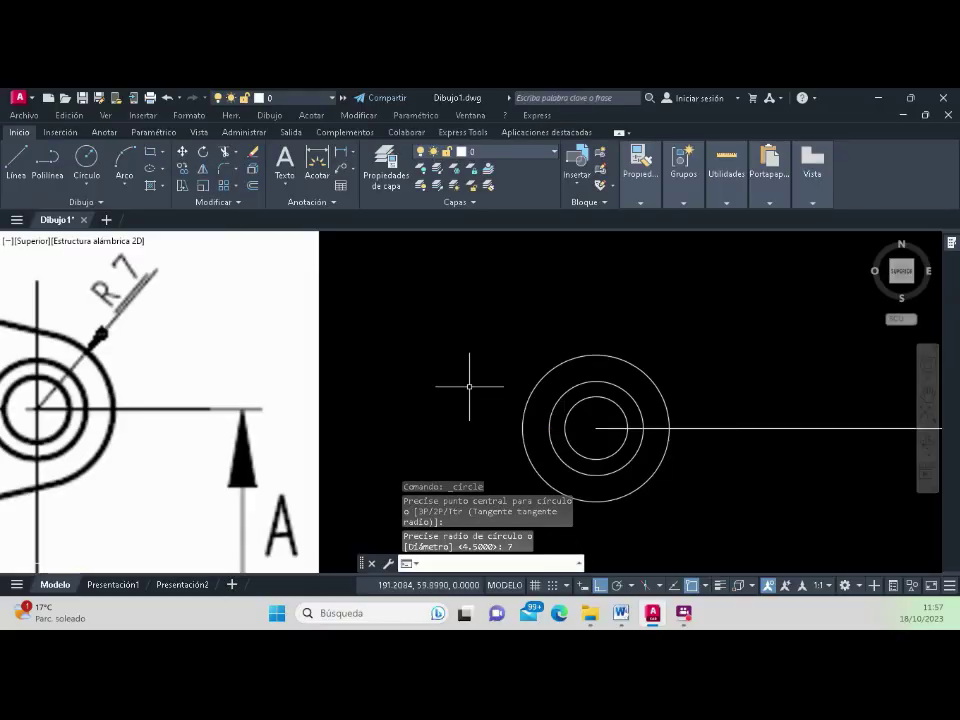
# Step: Start a selection window around the three concentric circles
pyautogui.scroll(-4, 469, 386)
pyautogui.scroll(3, 568, 373)
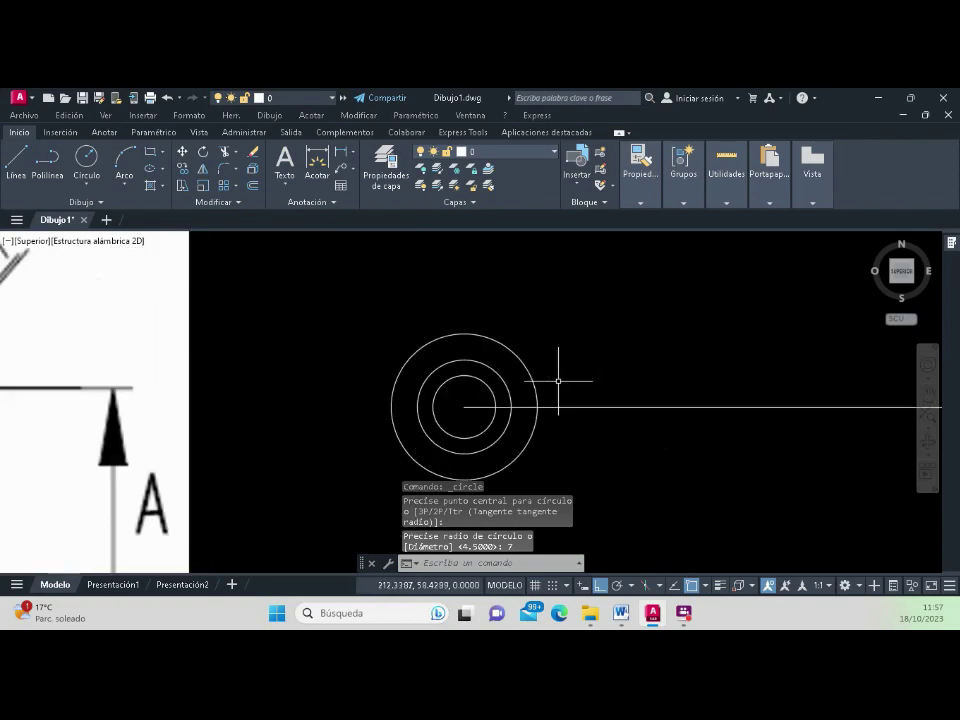
pyautogui.scroll(3, 556, 385)
pyautogui.click(553, 396)
pyautogui.click(578, 396)
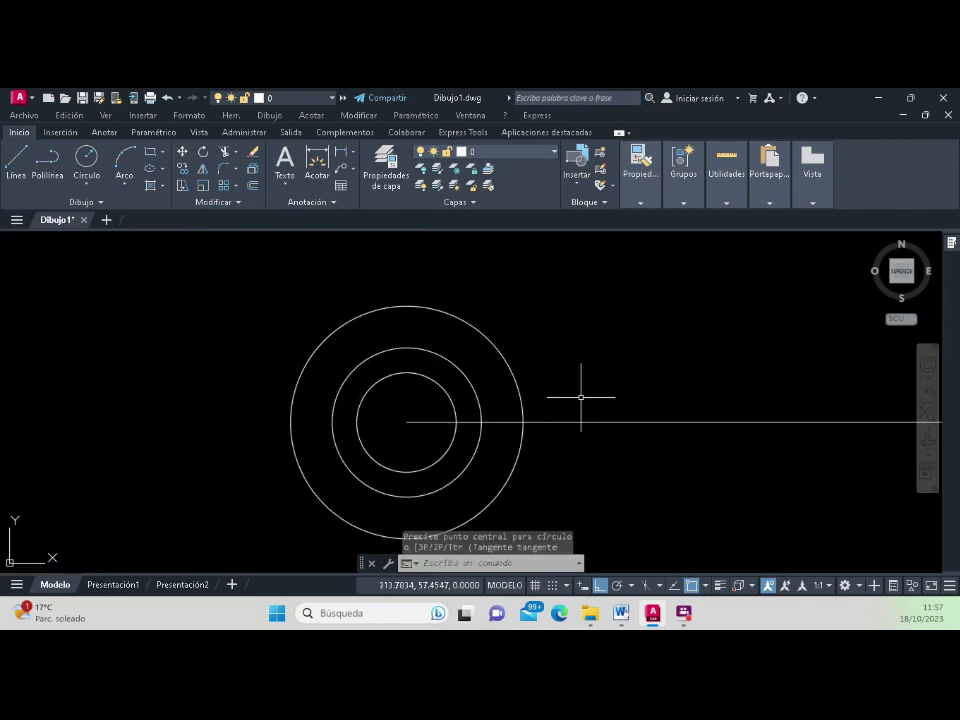
pyautogui.scroll(-3, 520, 370)
pyautogui.scroll(2, 471, 382)
pyautogui.scroll(2, 480, 375)
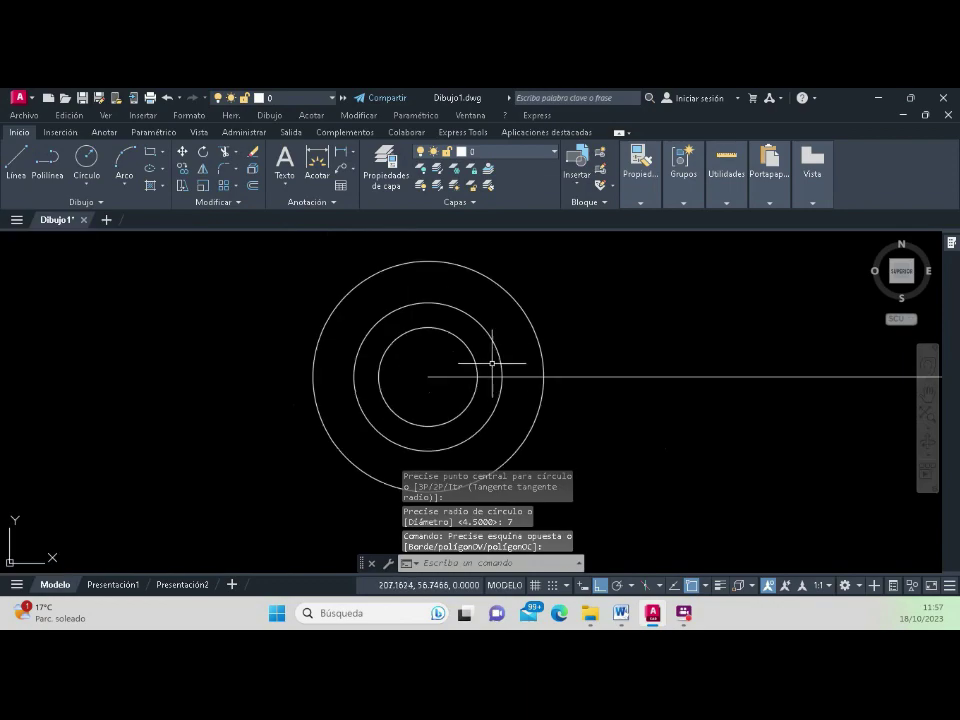
pyautogui.click(583, 366)
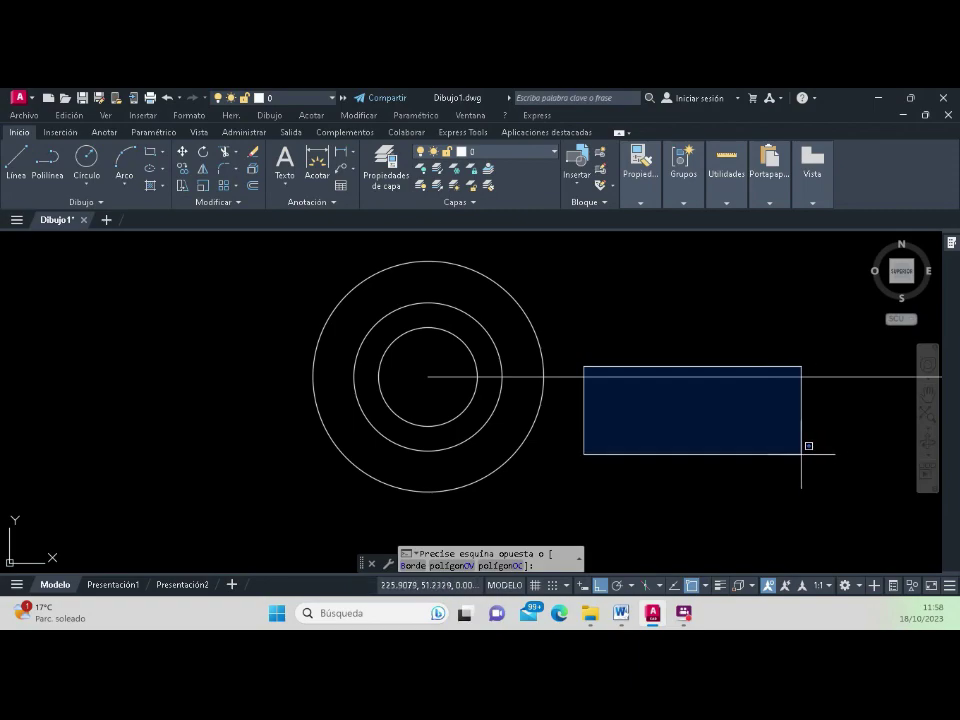
# Step: Complete the crossing window so it encloses the 6, 9 and 14 diameter circles
pyautogui.scroll(-4, 450, 388)
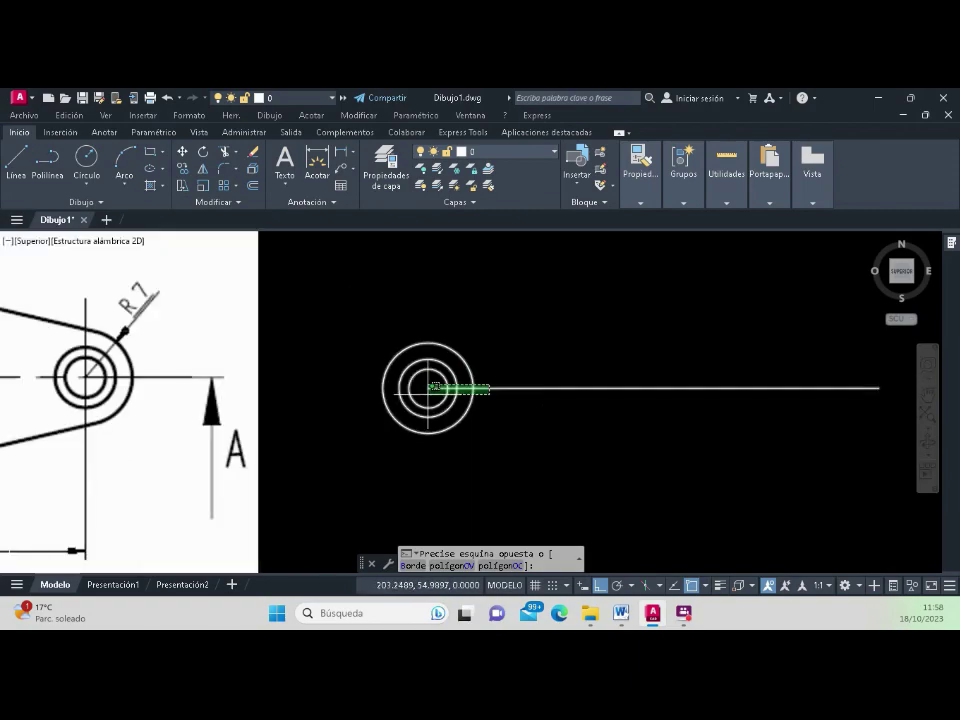
pyautogui.scroll(-3, 458, 390)
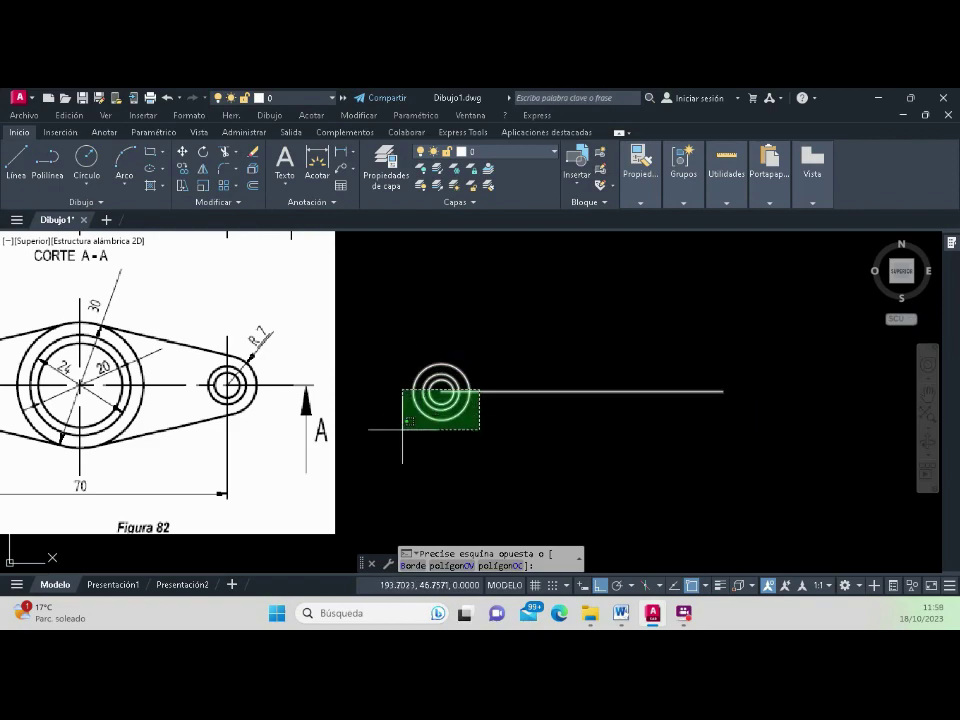
pyautogui.scroll(2, 413, 437)
pyautogui.scroll(2, 401, 427)
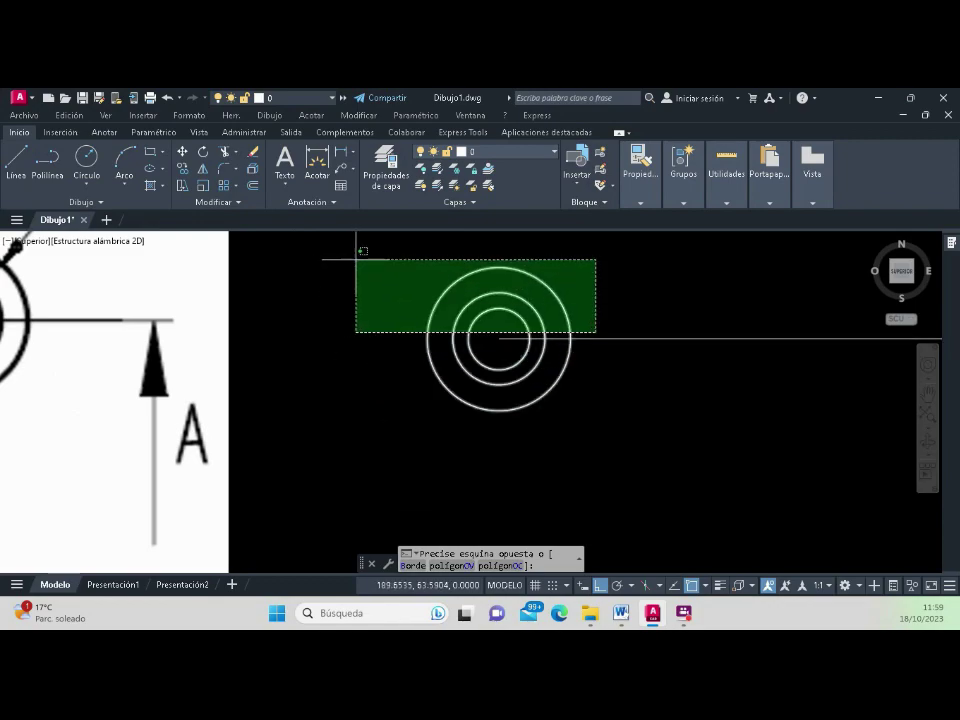
pyautogui.click(382, 264)
pyautogui.scroll(2, 604, 293)
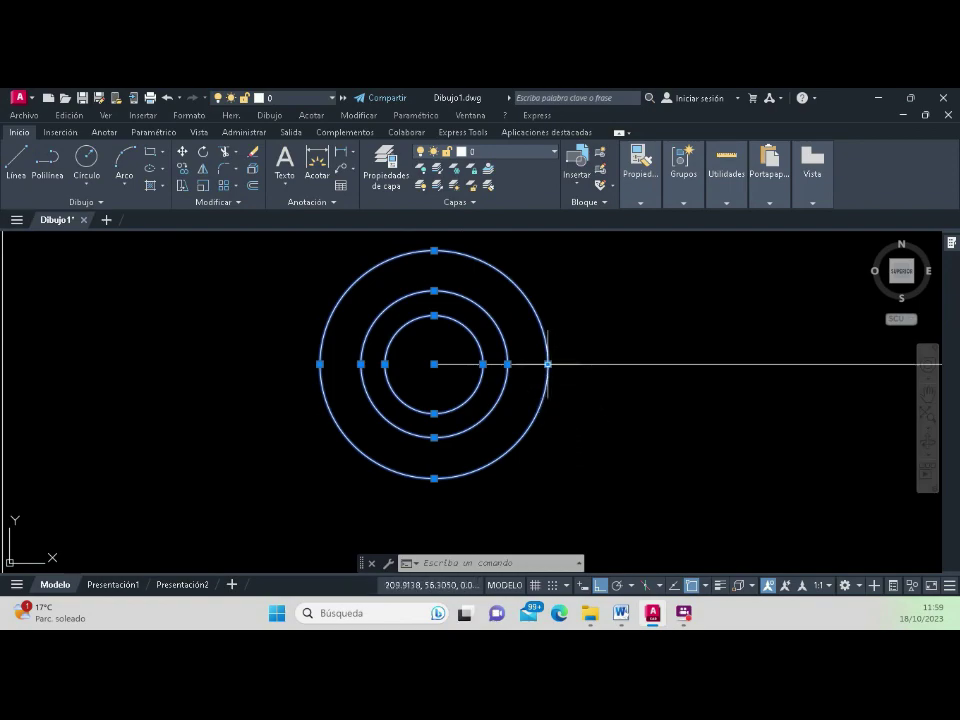
# Step: Window-select the 6, 9 and 14 diameter circles at the 70-unit line's left end
pyautogui.click(540, 360)
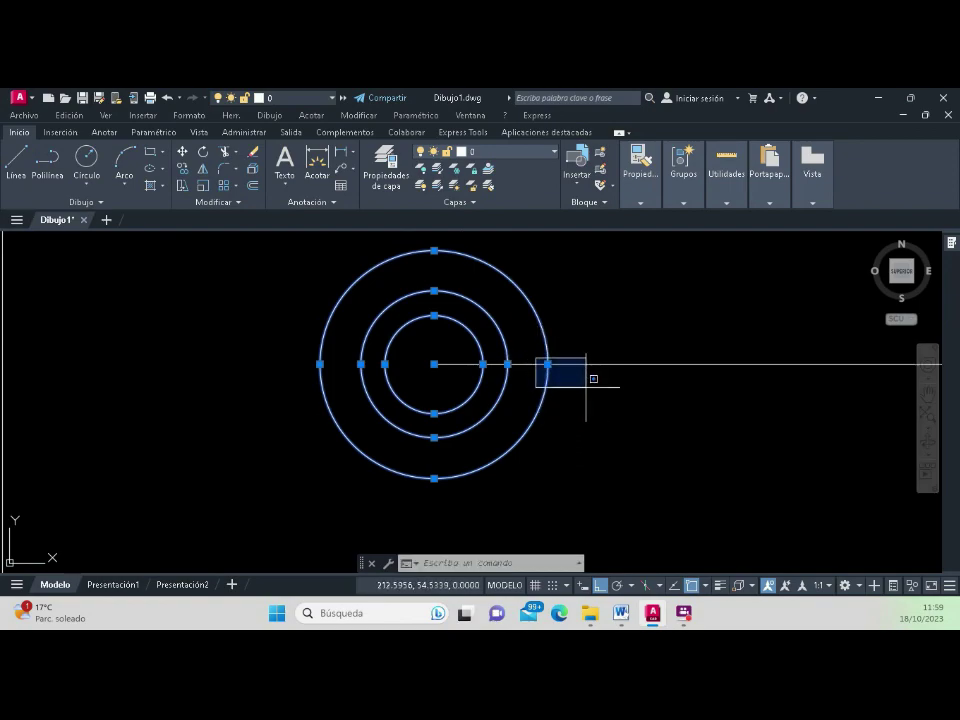
pyautogui.click(405, 460)
pyautogui.click(435, 478)
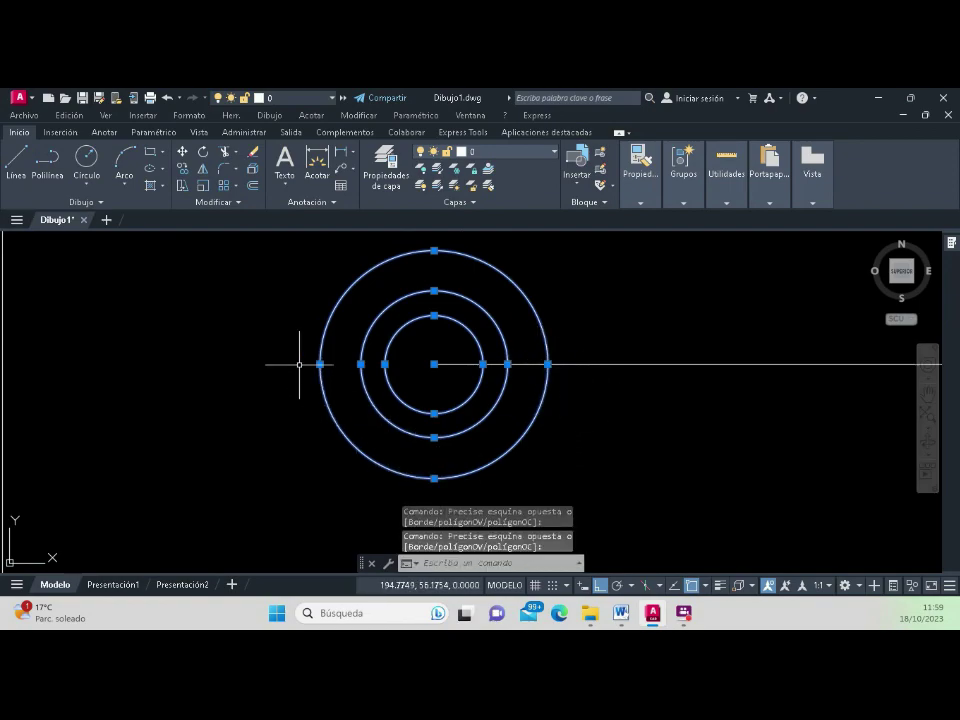
pyautogui.click(294, 353)
pyautogui.click(320, 365)
pyautogui.click(409, 240)
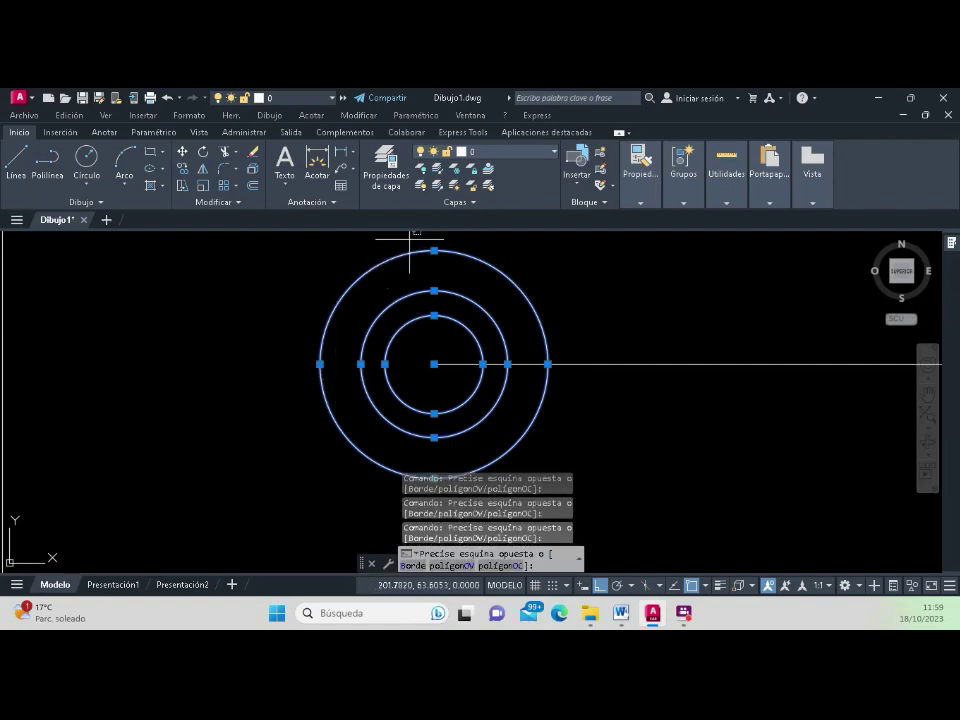
pyautogui.click(452, 268)
pyautogui.click(435, 336)
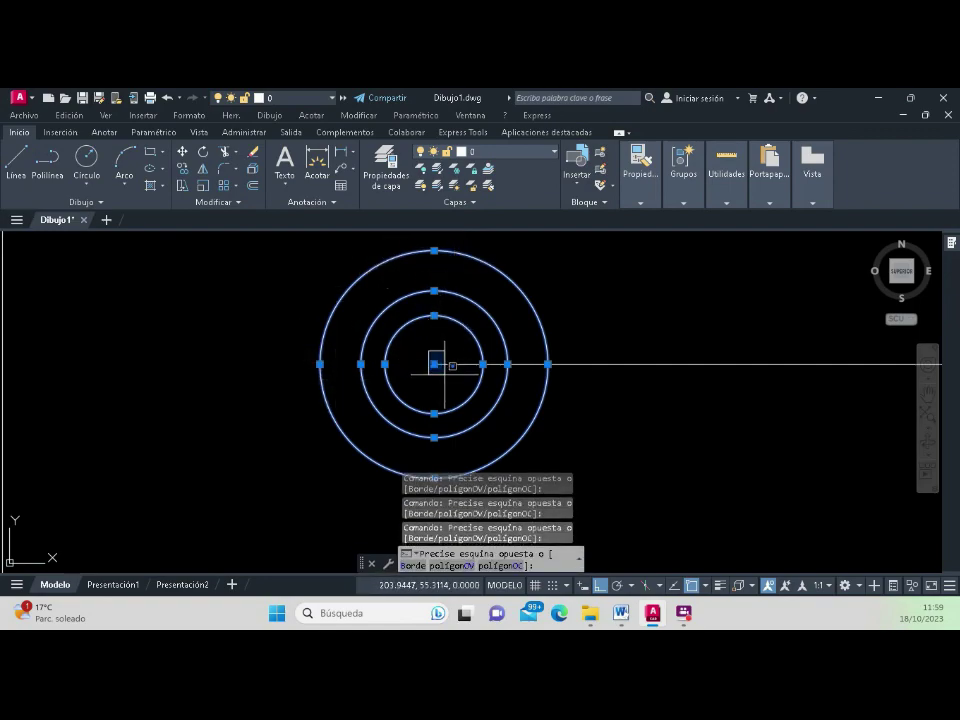
pyautogui.click(446, 375)
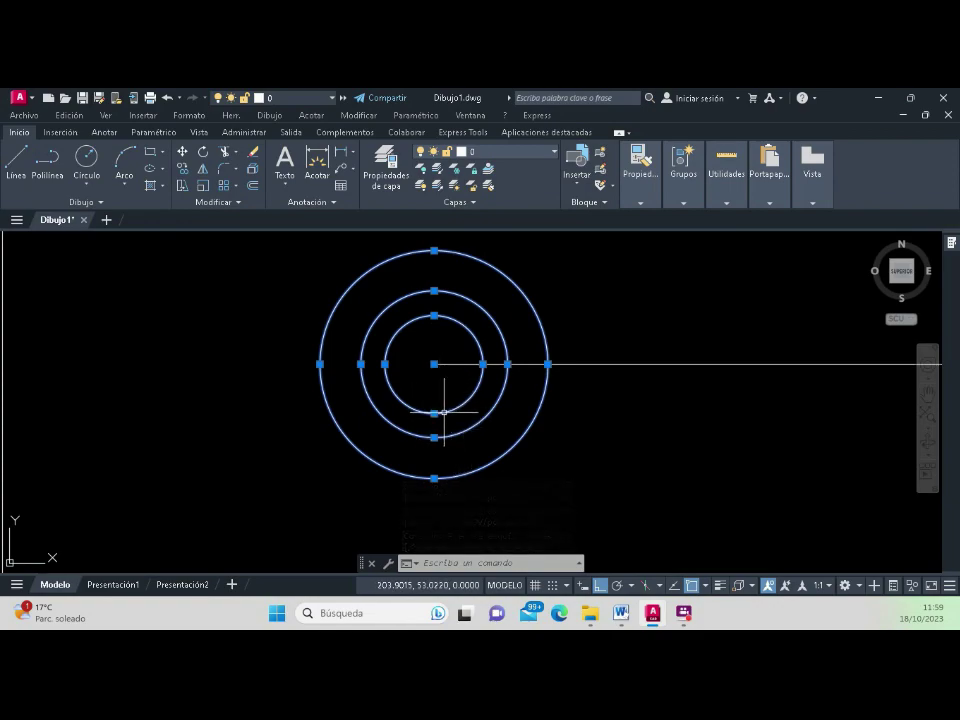
pyautogui.click(419, 348)
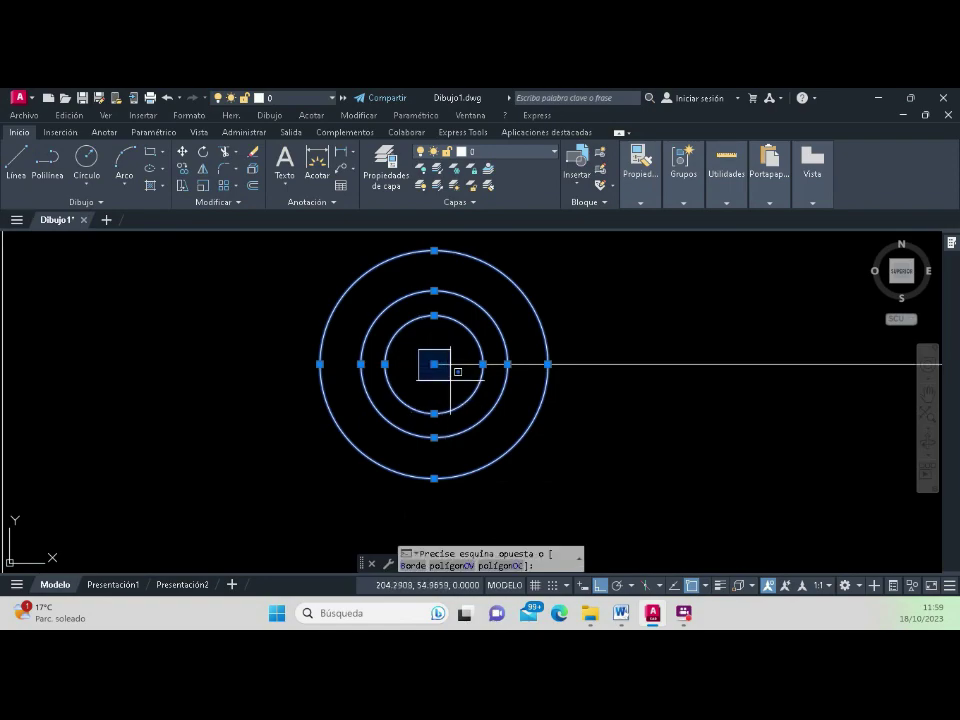
pyautogui.click(450, 379)
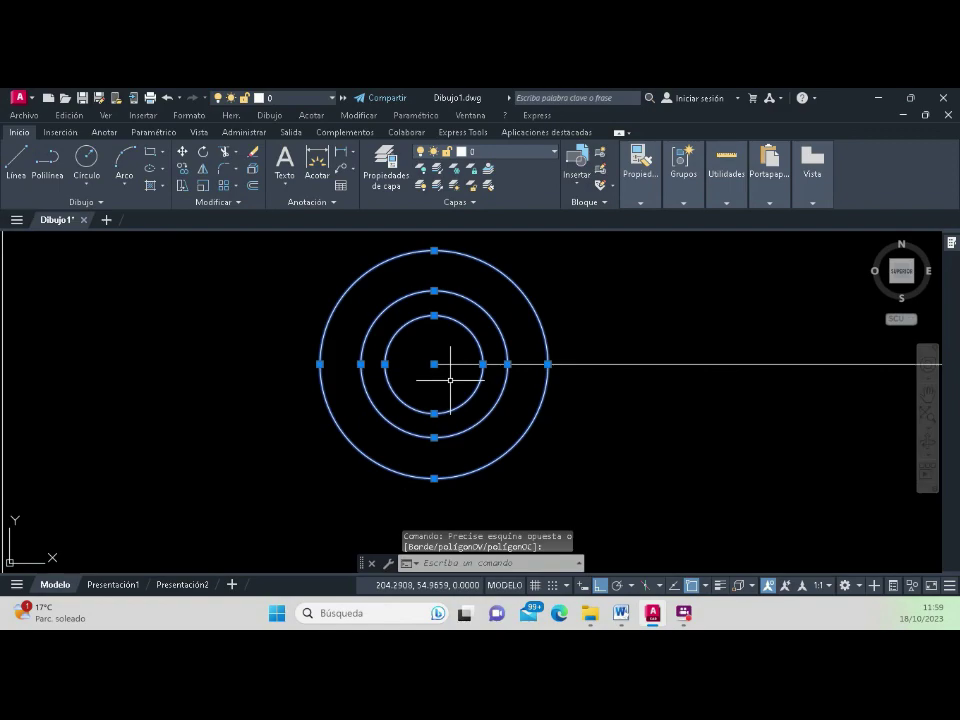
pyautogui.scroll(-2, 435, 366)
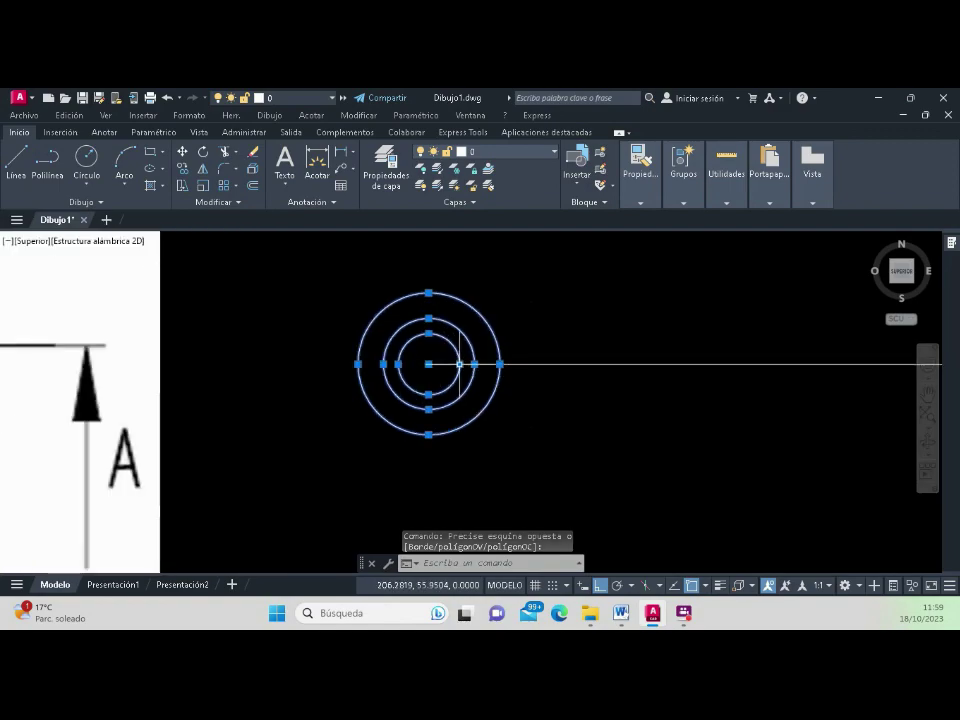
pyautogui.scroll(2, 459, 364)
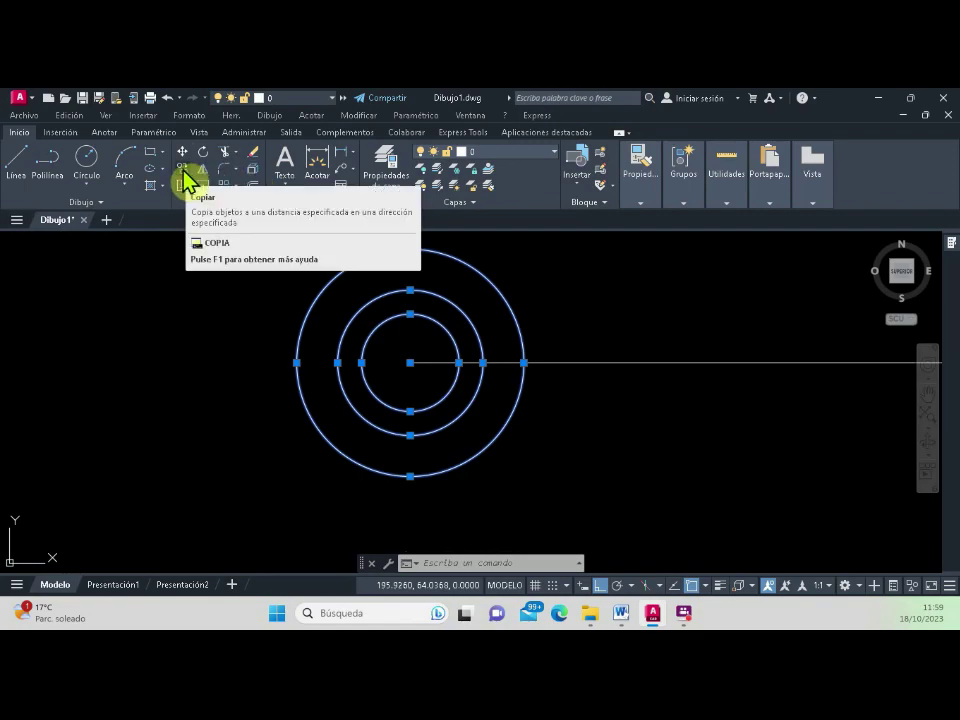
pyautogui.moveTo(182, 185)
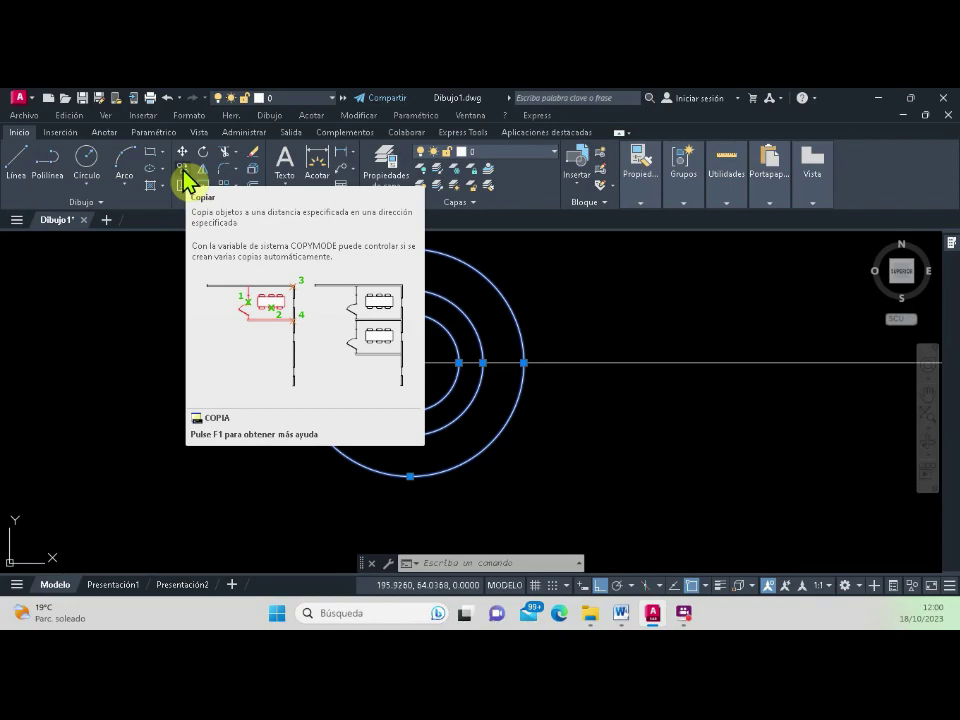
# Step: Copy the three circles from their centre to the 70-unit line's right endpoint, with Orto off
pyautogui.click(184, 180)
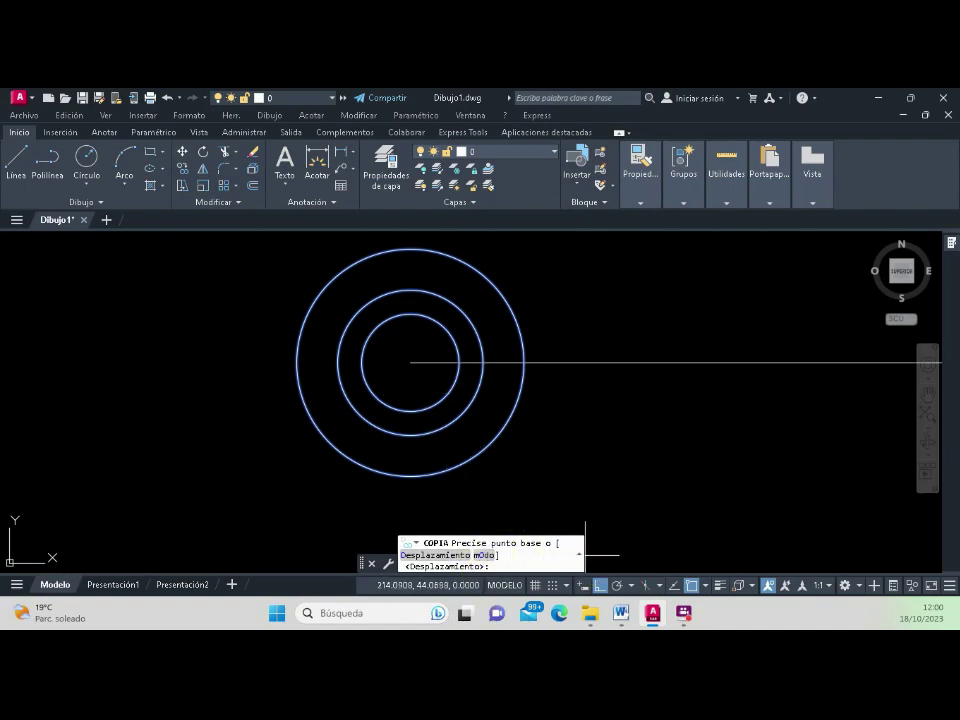
pyautogui.moveTo(581, 556)
pyautogui.mouseDown()
pyautogui.moveTo(902, 551)
pyautogui.moveTo(638, 553)
pyautogui.moveTo(810, 546)
pyautogui.moveTo(632, 570)
pyautogui.moveTo(490, 563)
pyautogui.moveTo(531, 551)
pyautogui.moveTo(906, 551)
pyautogui.mouseUp()
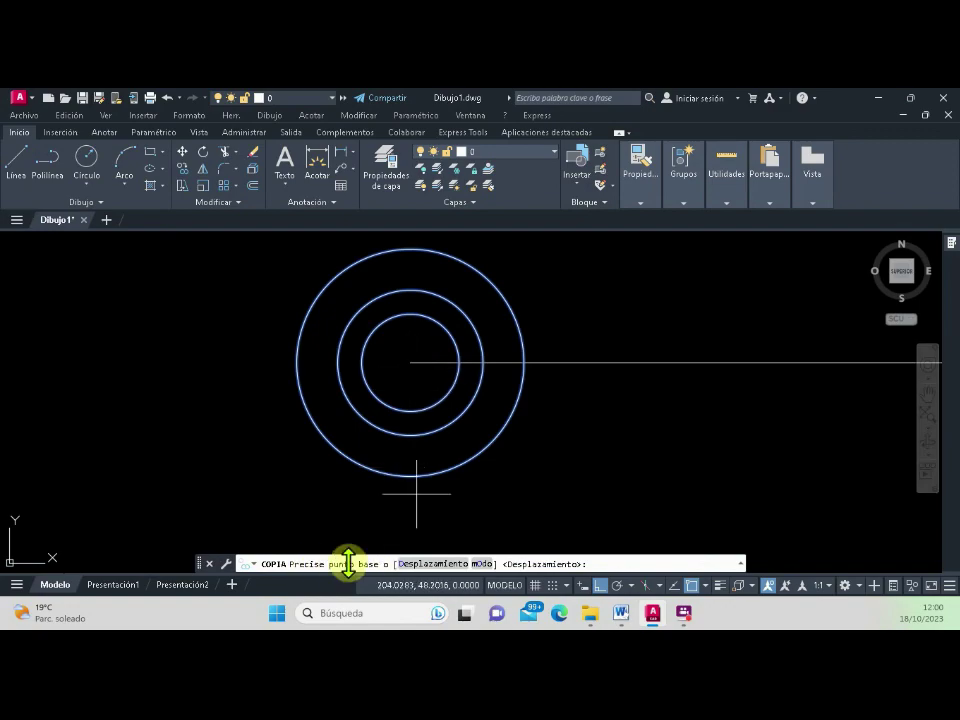
pyautogui.click(410, 363)
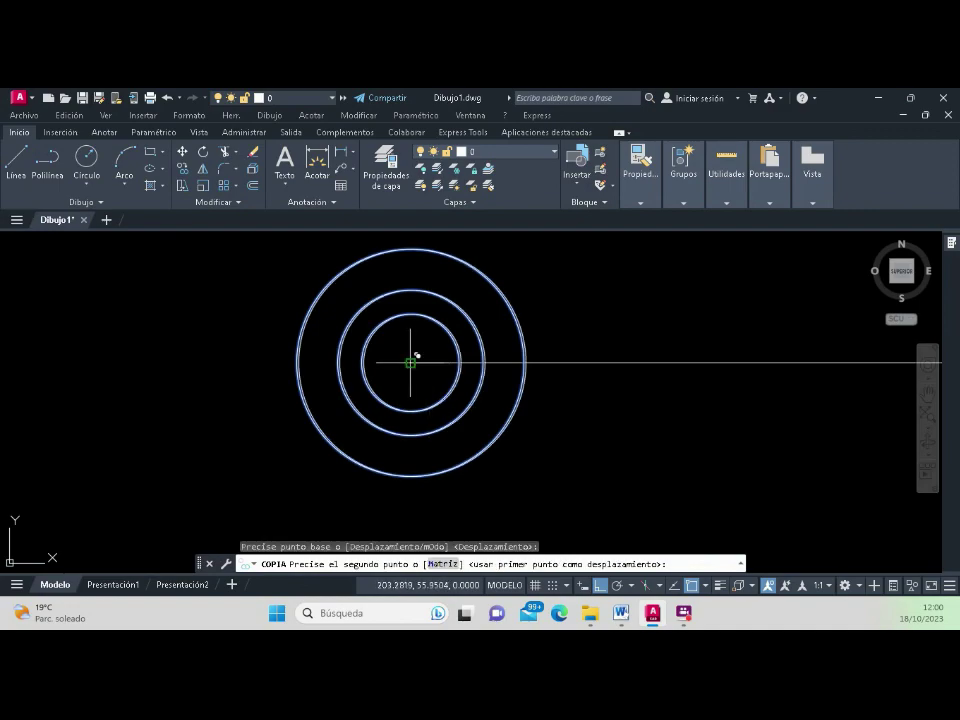
pyautogui.scroll(-5, 410, 363)
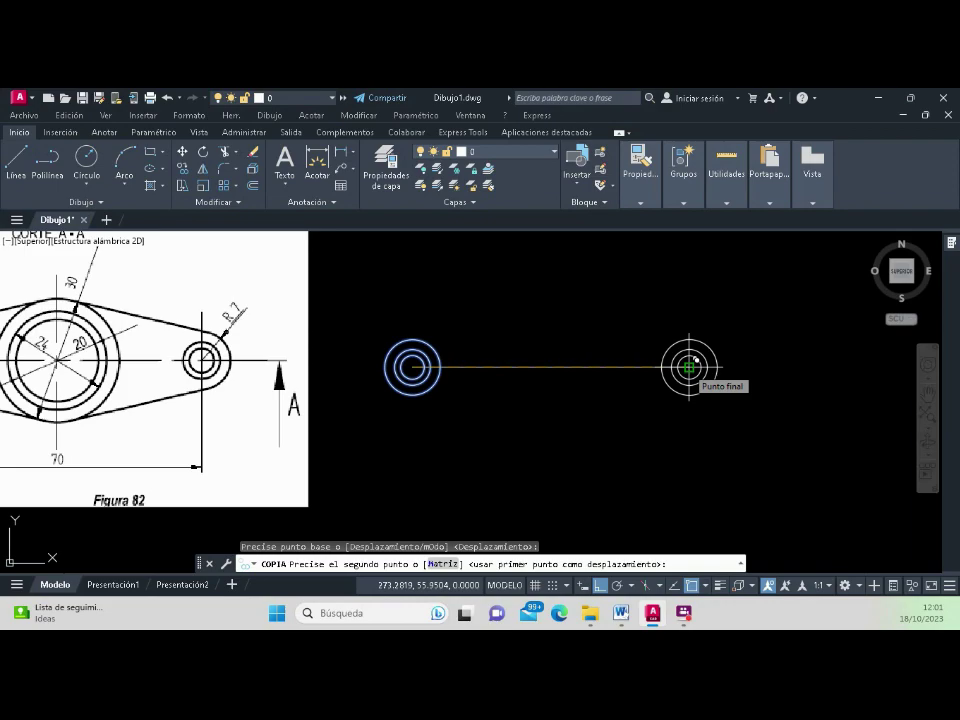
pyautogui.click(689, 367)
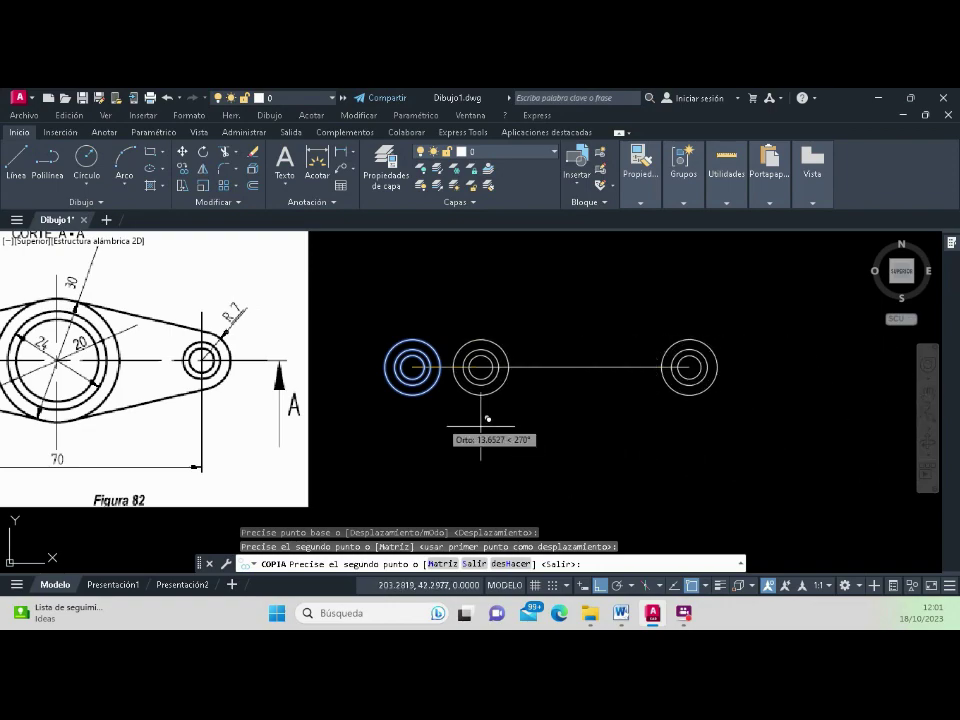
pyautogui.scroll(-4, 544, 447)
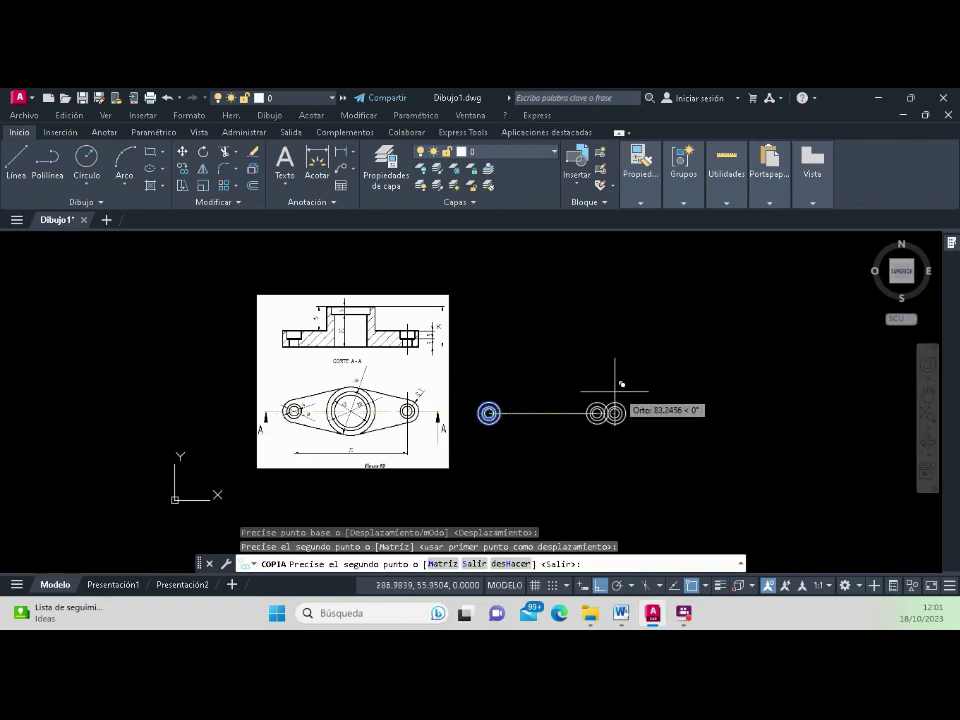
pyautogui.click(600, 585)
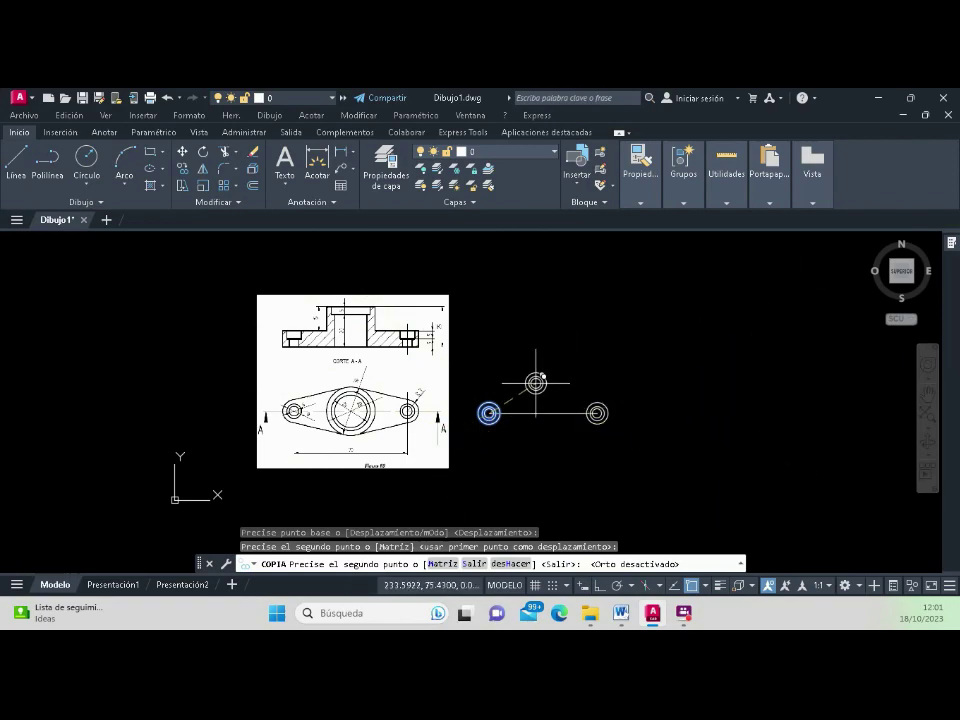
pyautogui.scroll(4, 536, 381)
pyautogui.scroll(-2, 536, 381)
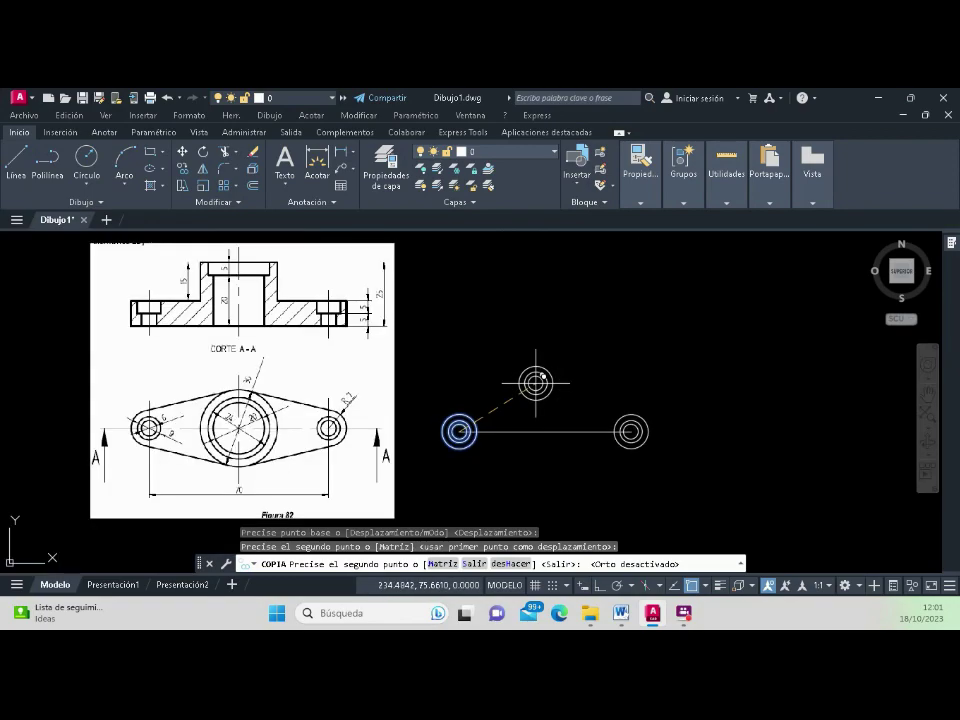
pyautogui.press('Return')
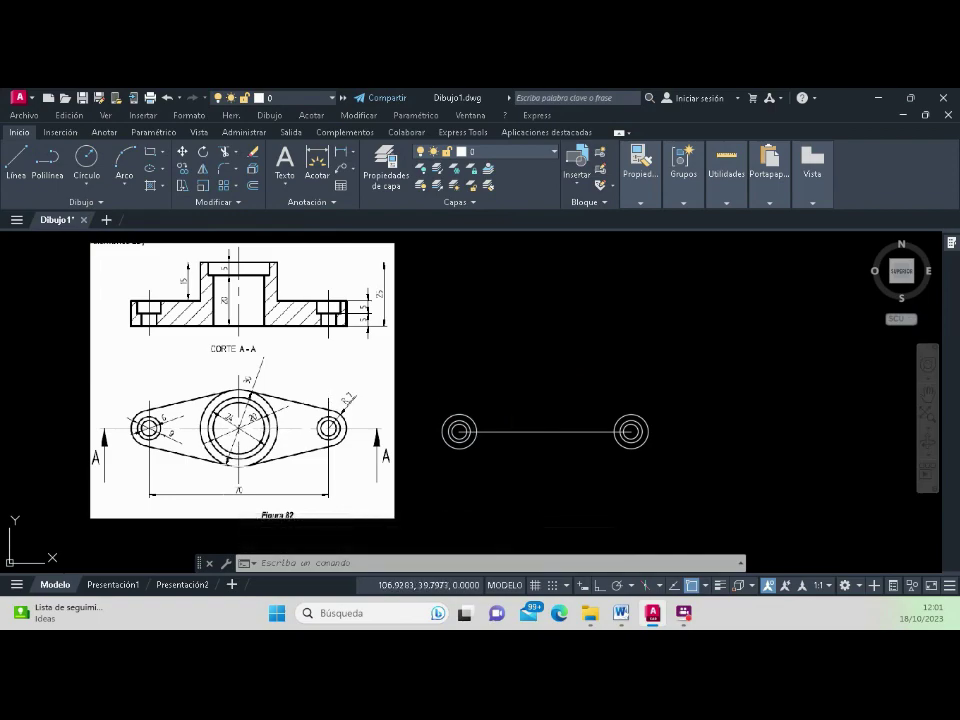
# Step: Window-select the 70-unit horizontal line, then begin a new Línea
pyautogui.scroll(4, 226, 467)
pyautogui.click(139, 259)
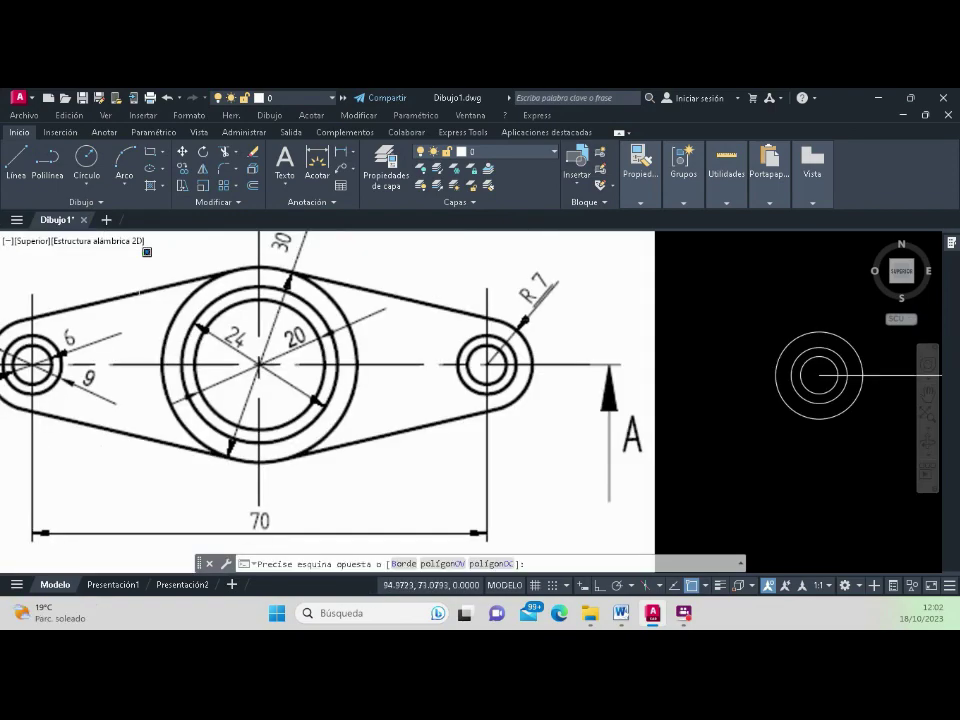
pyautogui.scroll(-1, 394, 472)
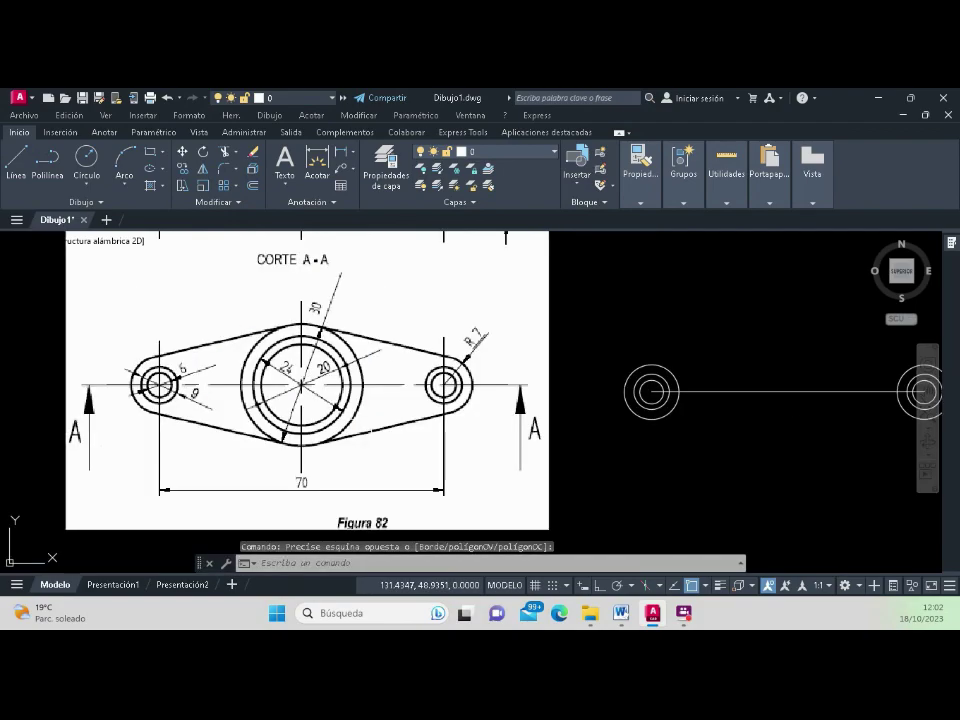
pyautogui.scroll(-3, 371, 417)
pyautogui.click(640, 400)
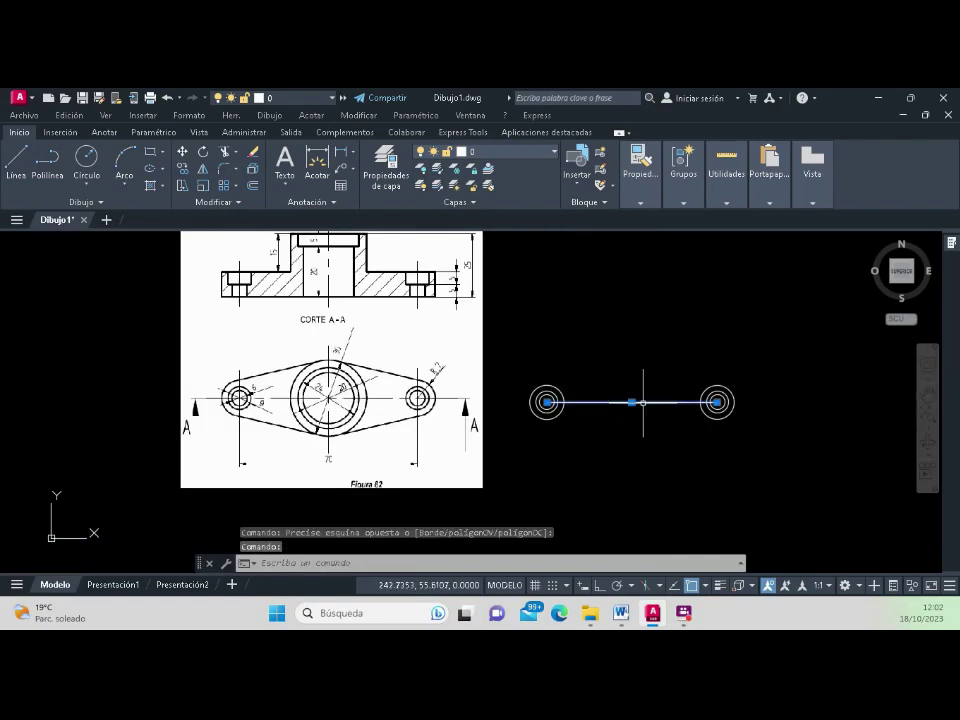
pyautogui.click(14, 168)
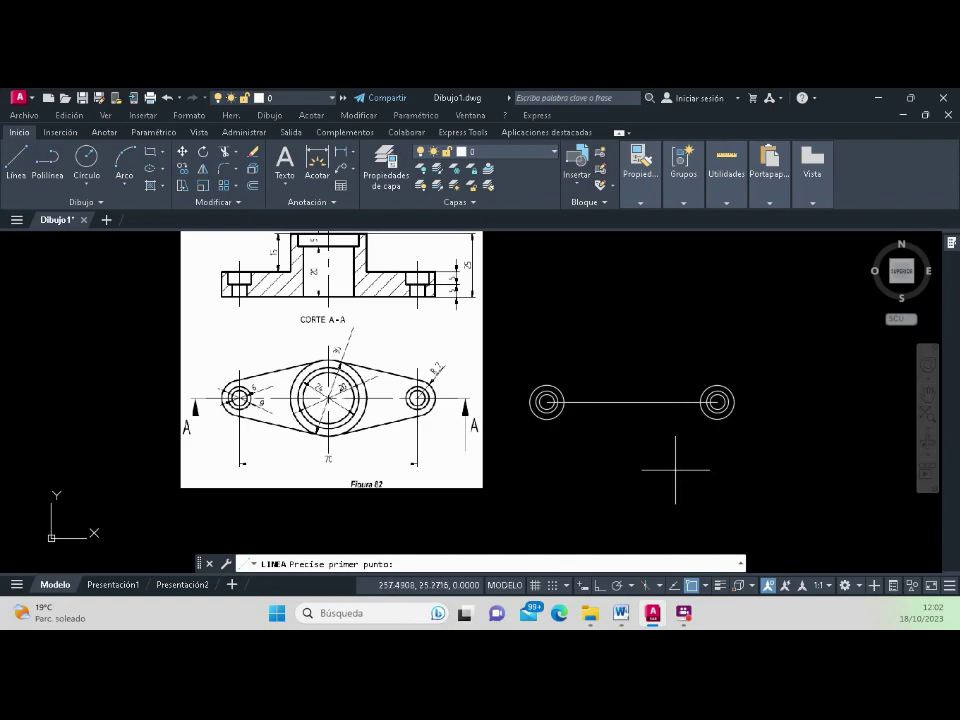
# Step: With Punto medio snap and Orto on, draw a vertical line up from the horizontal line's midpoint
pyautogui.click(707, 586)
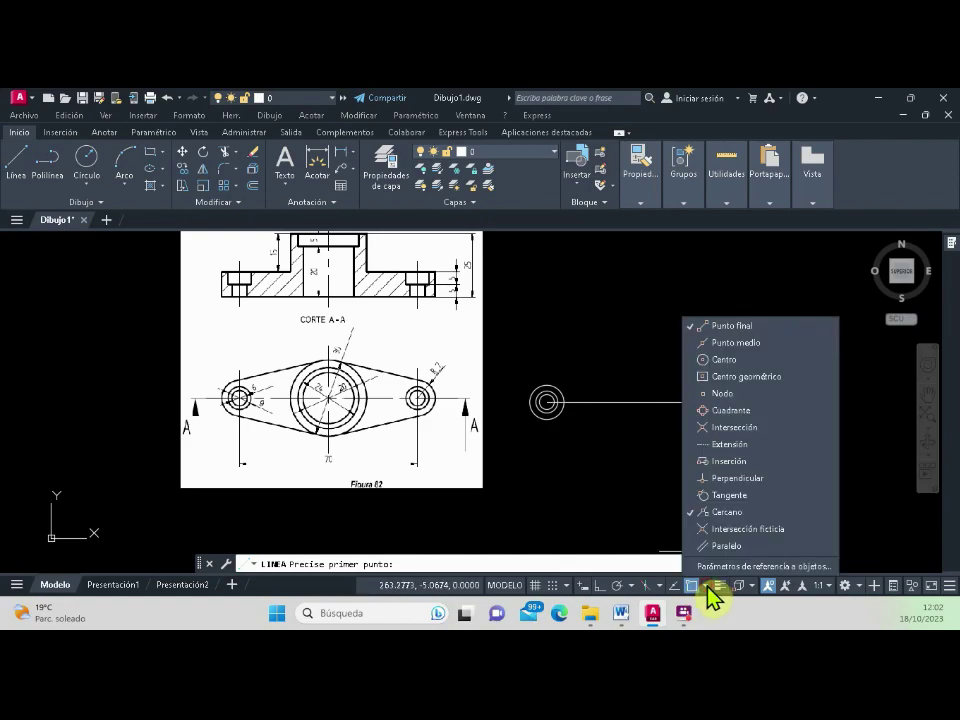
pyautogui.click(760, 341)
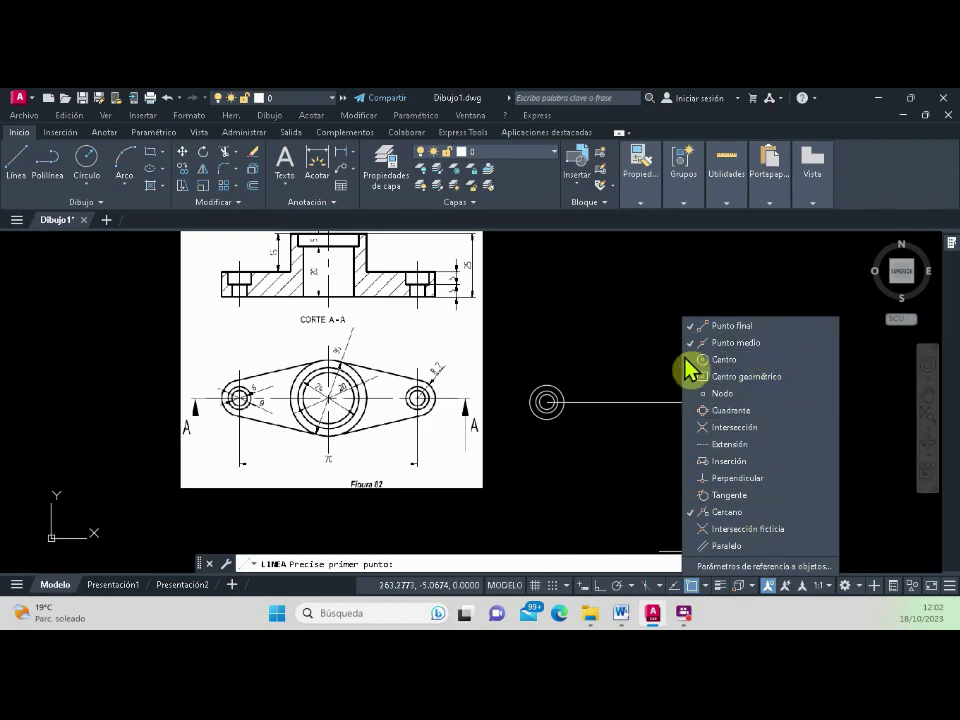
pyautogui.click(631, 402)
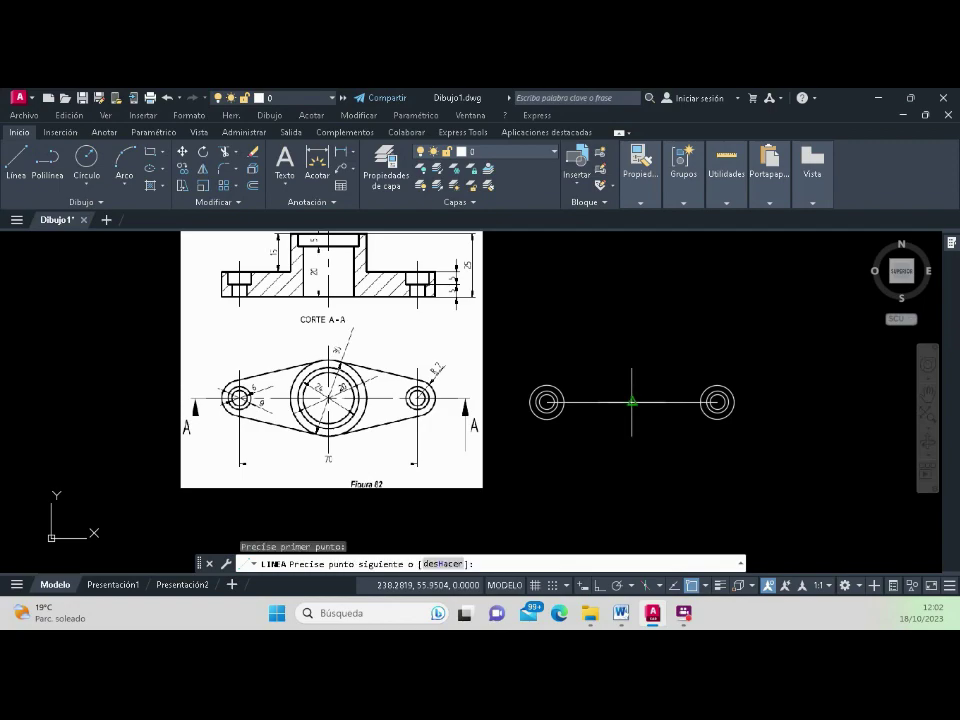
pyautogui.scroll(-5, 633, 400)
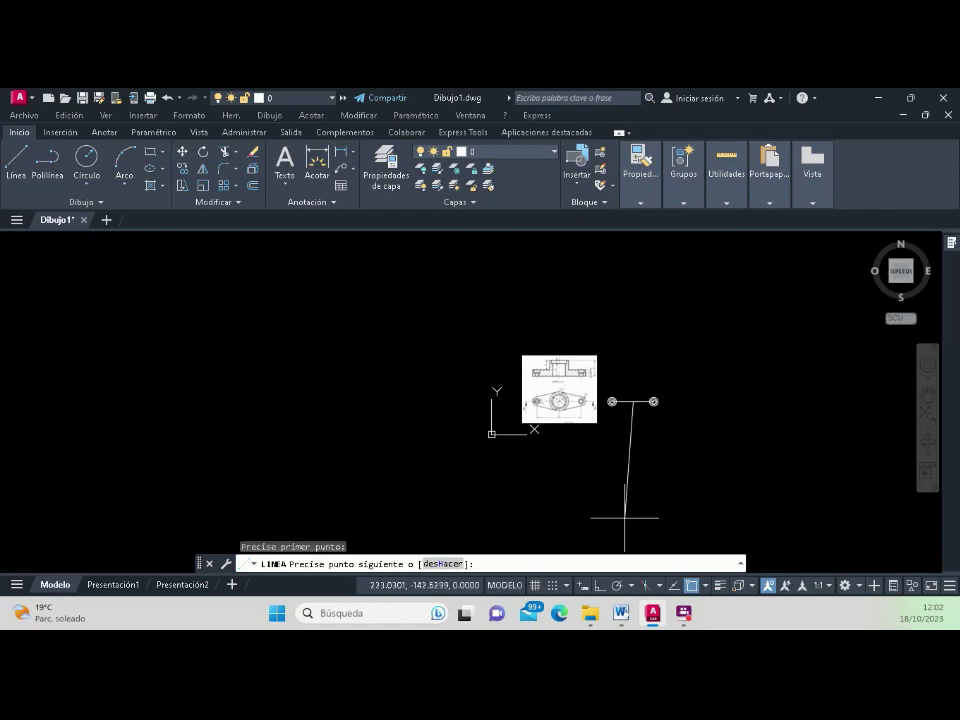
pyautogui.click(604, 585)
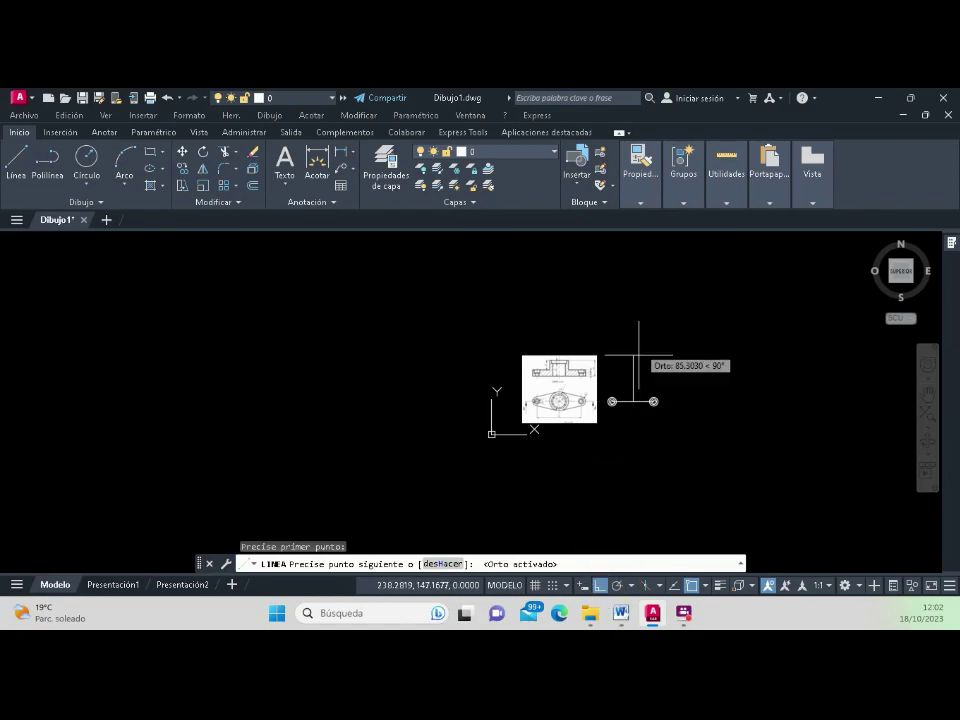
pyautogui.click(640, 255)
pyautogui.scroll(4, 631, 366)
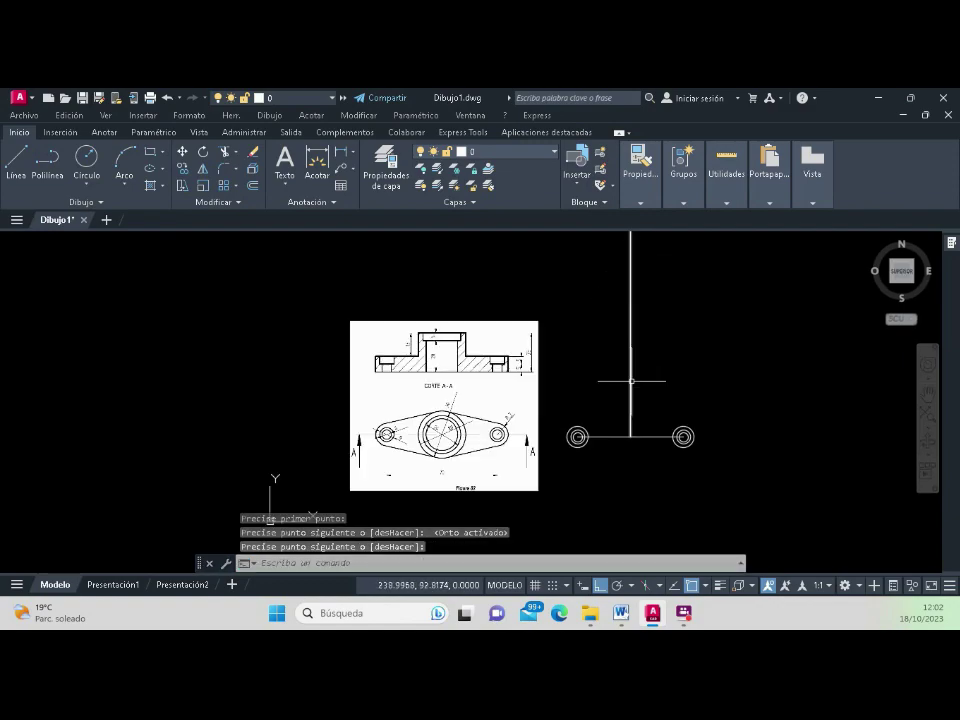
pyautogui.press('Return')
pyautogui.click(343, 318)
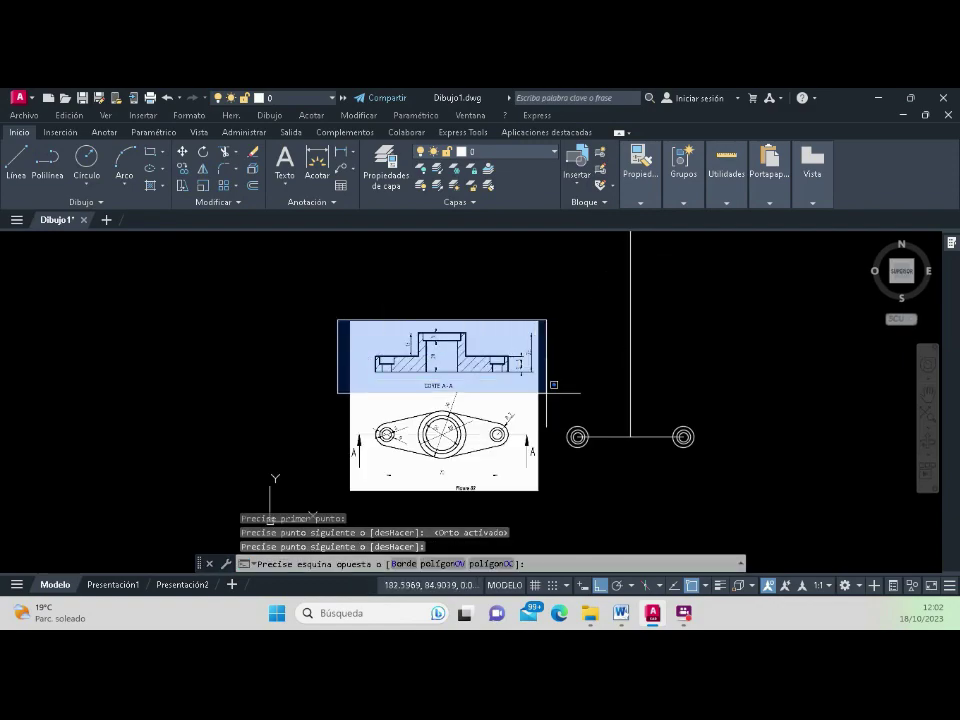
# Step: Dismiss the empty selection windows over the section view and the central boss
pyautogui.click(546, 393)
pyautogui.scroll(2, 671, 419)
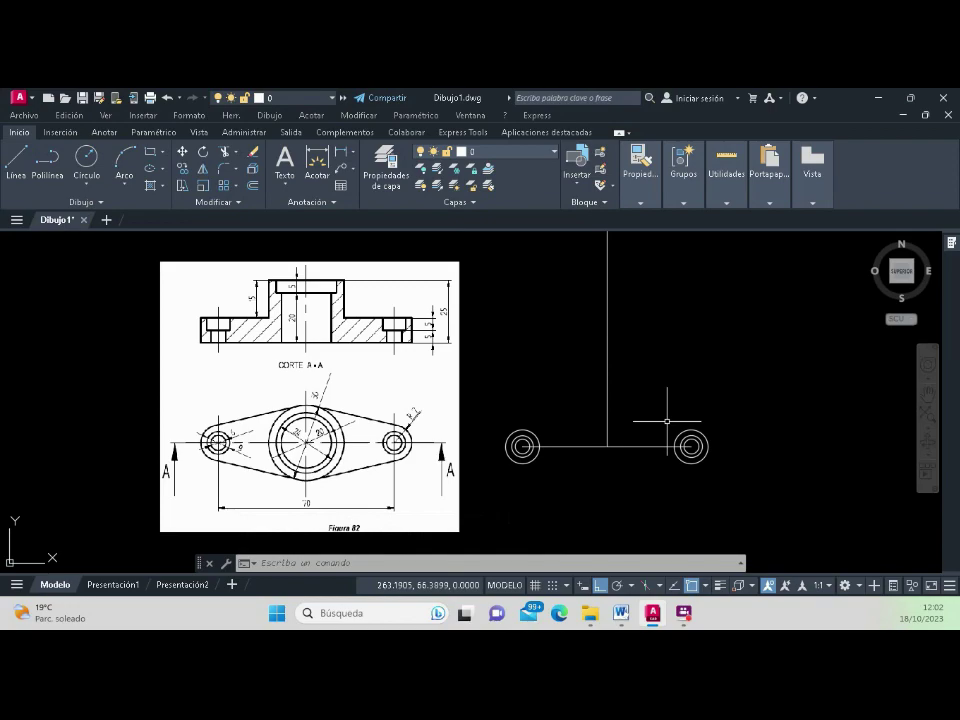
pyautogui.scroll(2, 292, 468)
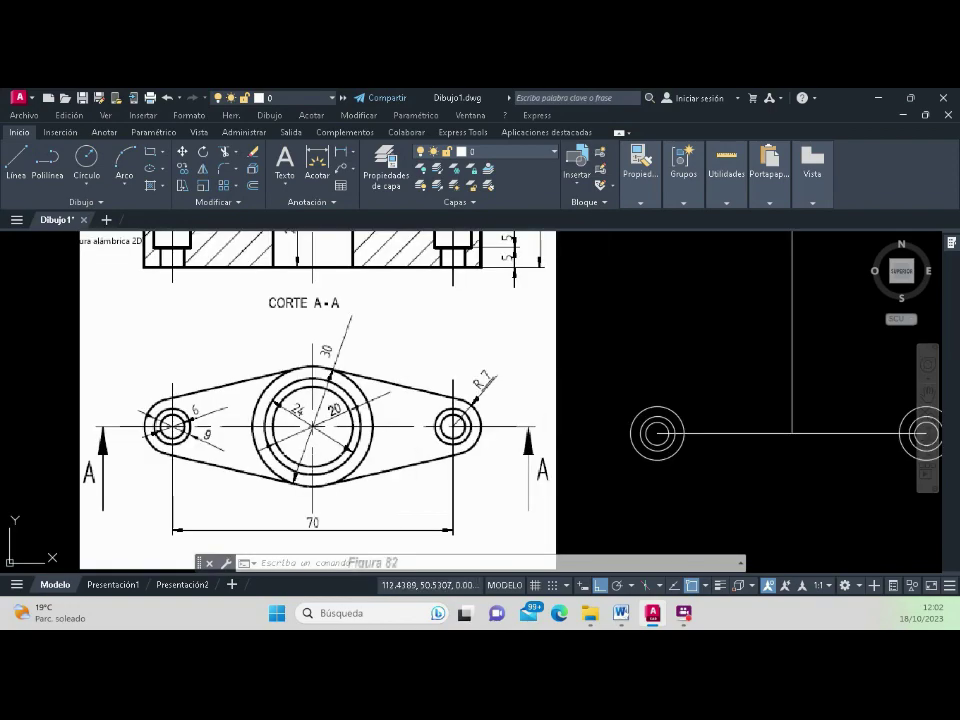
pyautogui.click(231, 357)
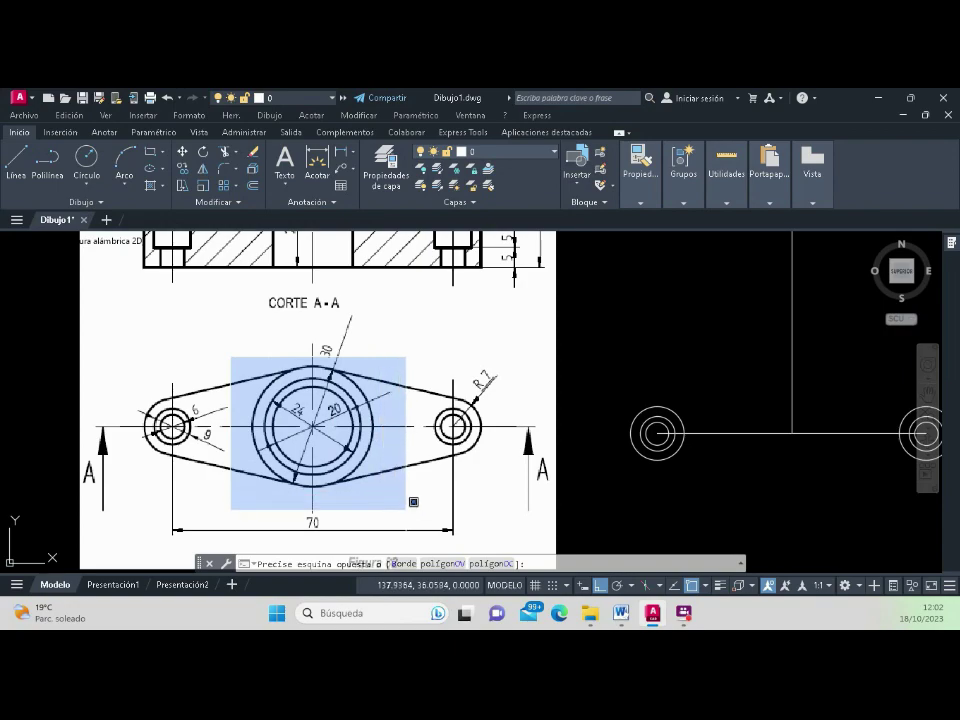
pyautogui.click(298, 358)
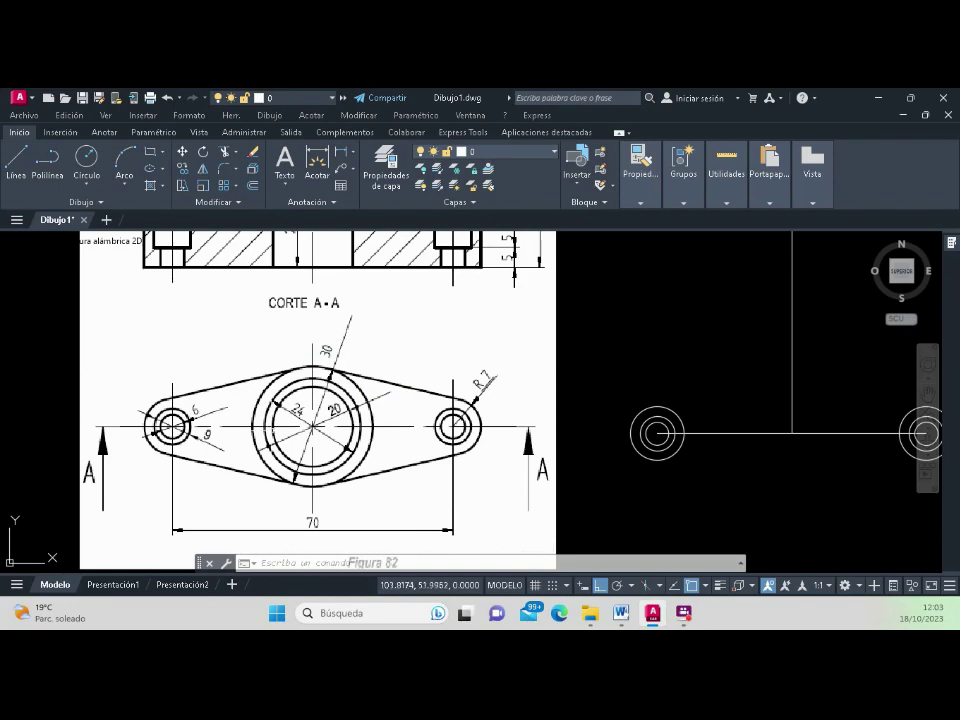
# Step: Zoom out so both the reference figure and the drawing are visible
pyautogui.scroll(2, 327, 450)
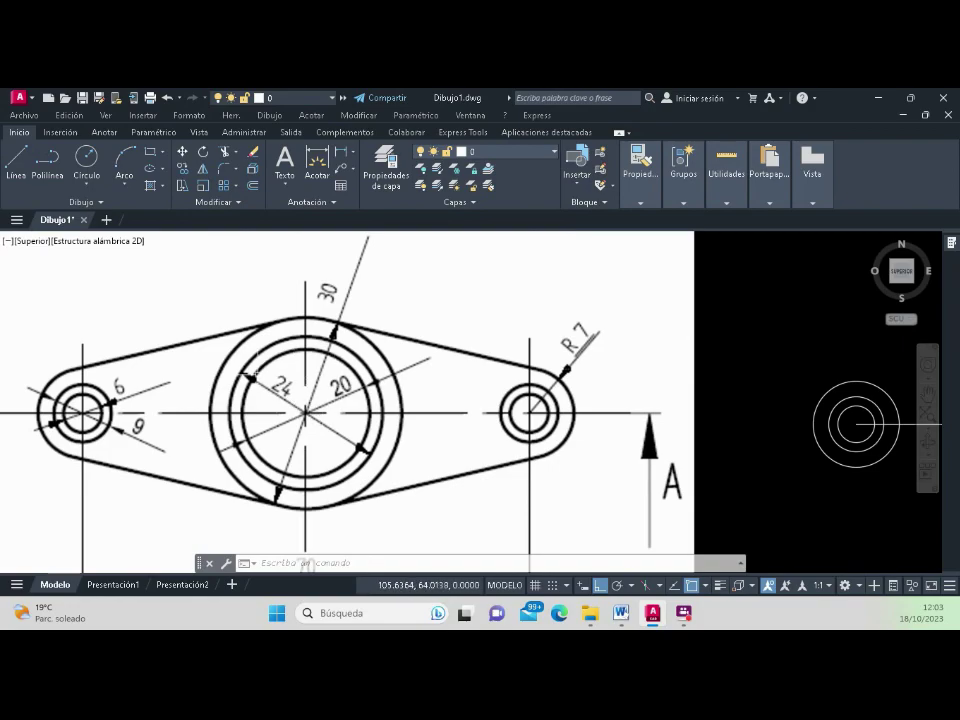
pyautogui.click(258, 370)
pyautogui.click(262, 354)
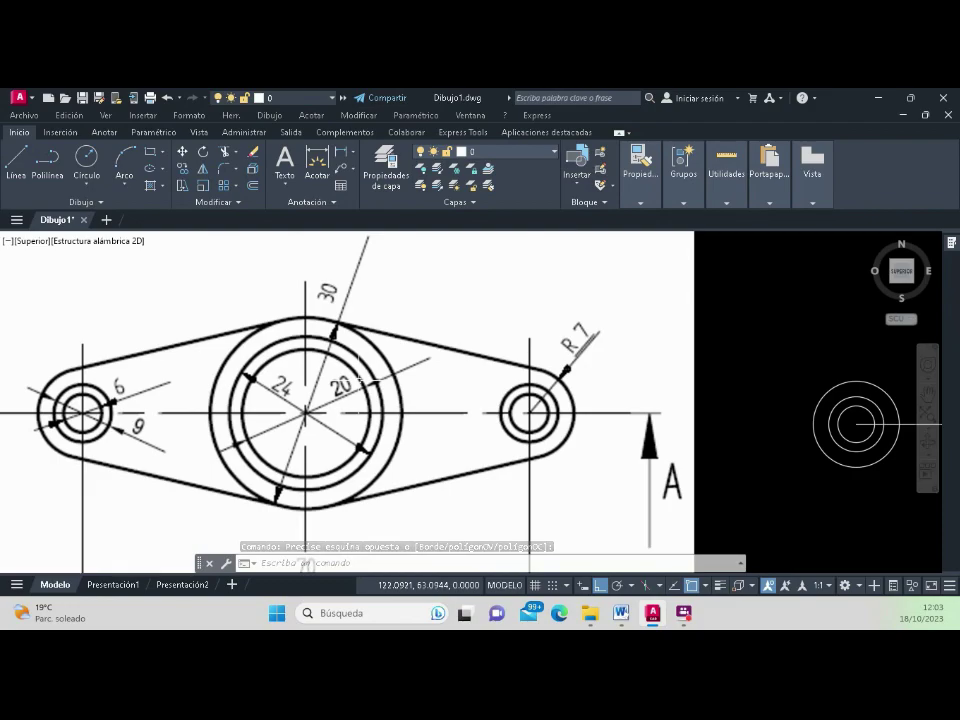
pyautogui.click(360, 372)
pyautogui.click(361, 368)
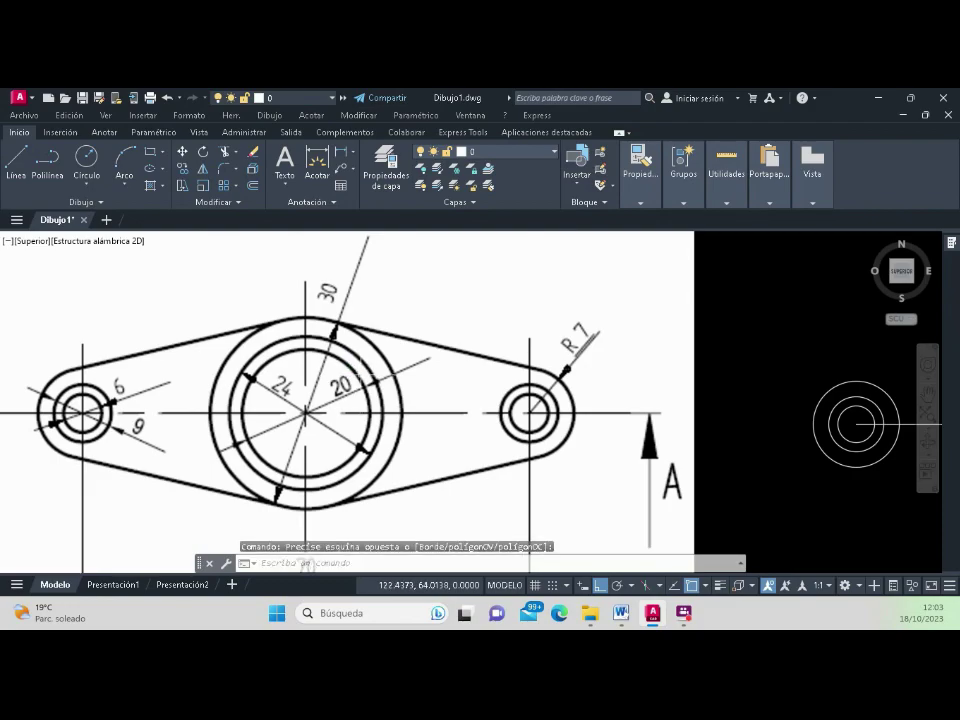
pyautogui.click(362, 366)
pyautogui.click(340, 350)
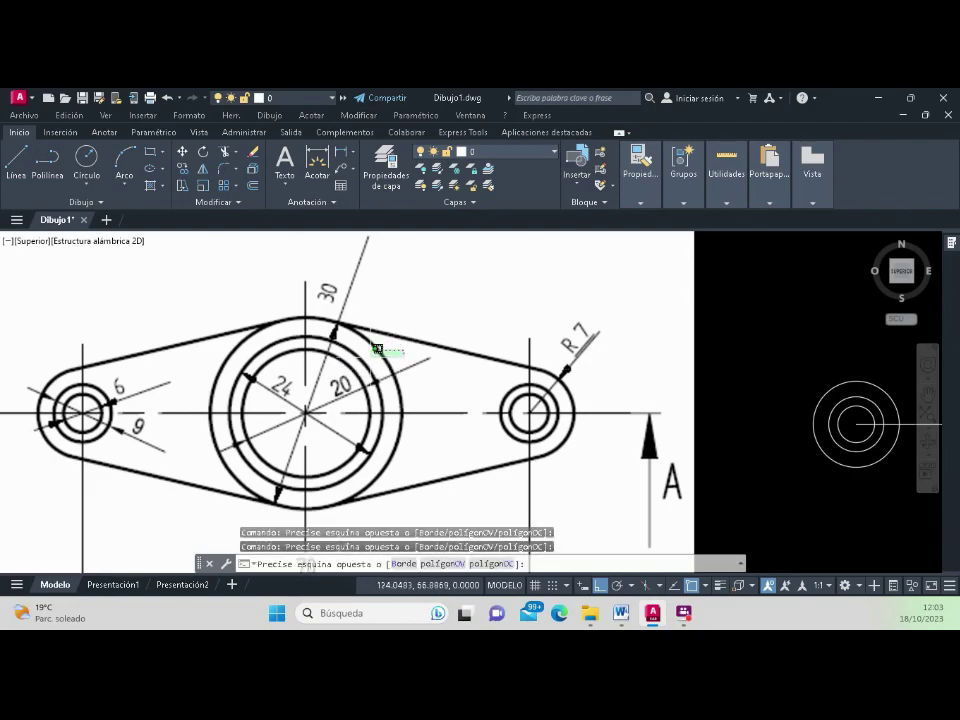
pyautogui.scroll(-2, 322, 344)
pyautogui.scroll(-4, 363, 324)
pyautogui.scroll(4, 518, 348)
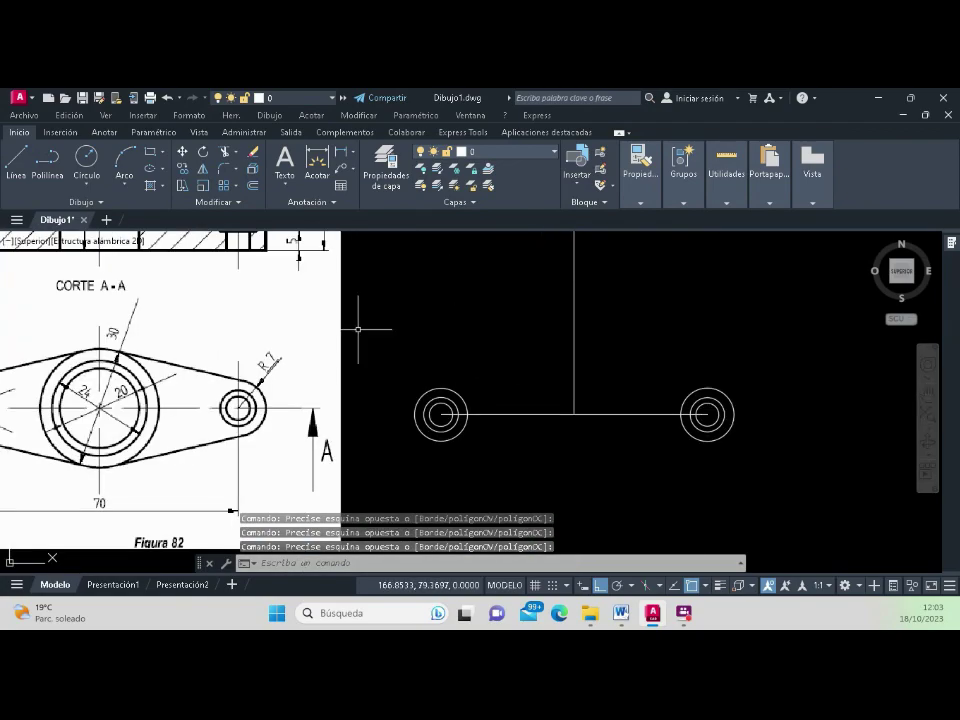
# Step: Draw a 20-diameter Centro-Diámetro circle at the centre-line crossing
pyautogui.click(86, 186)
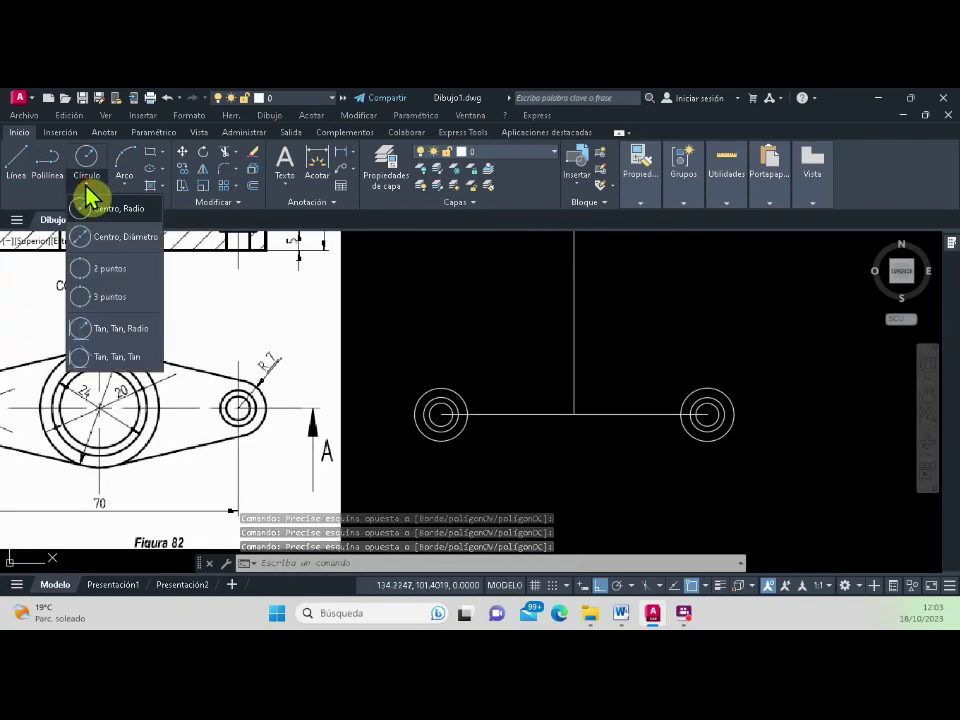
pyautogui.click(118, 236)
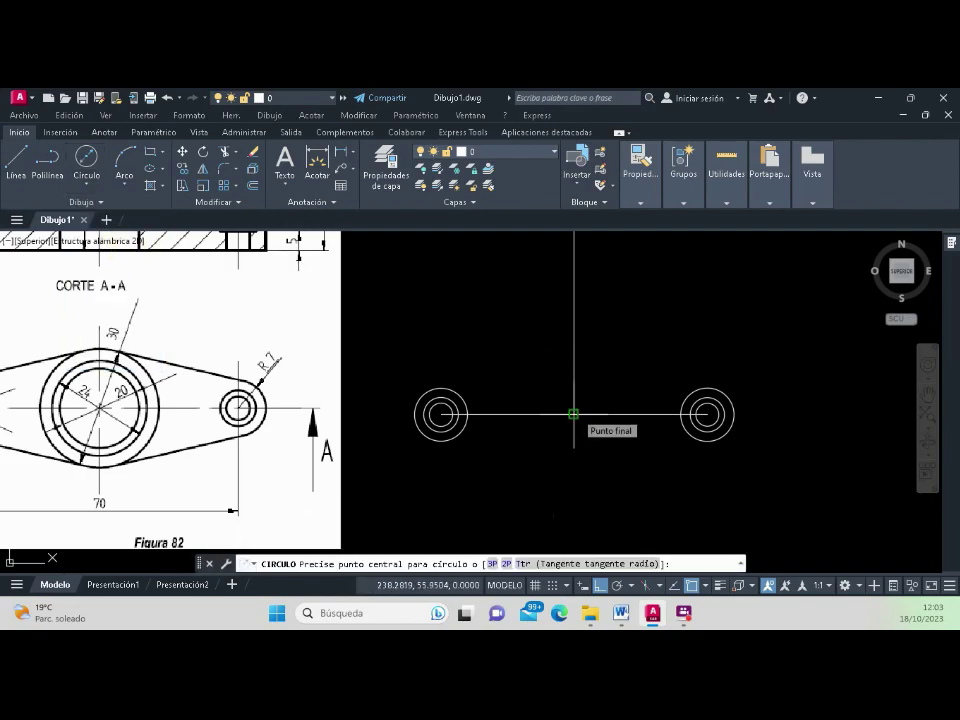
pyautogui.click(573, 413)
pyautogui.write('20')
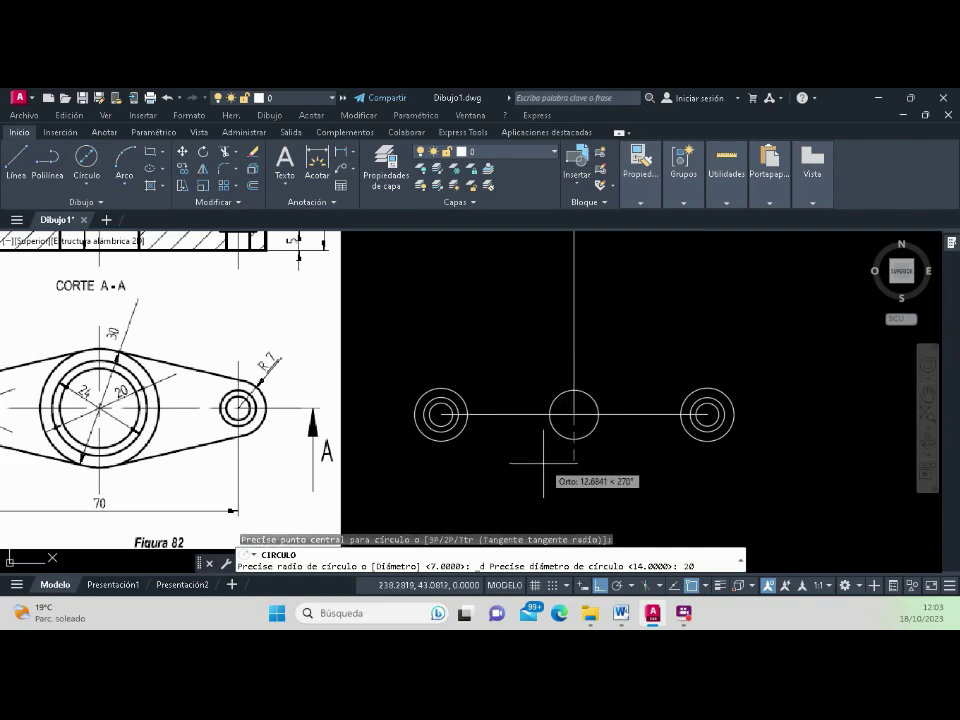
pyautogui.press('Return')
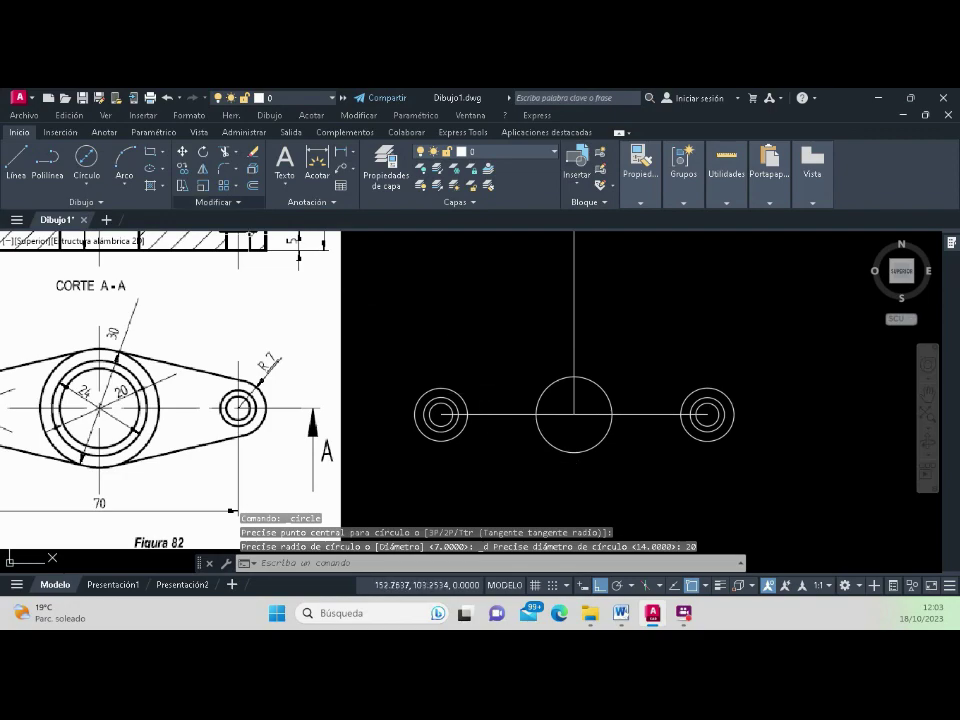
# Step: Offset the 20-diameter circle outward by 2, creating several successive rings
pyautogui.click(252, 188)
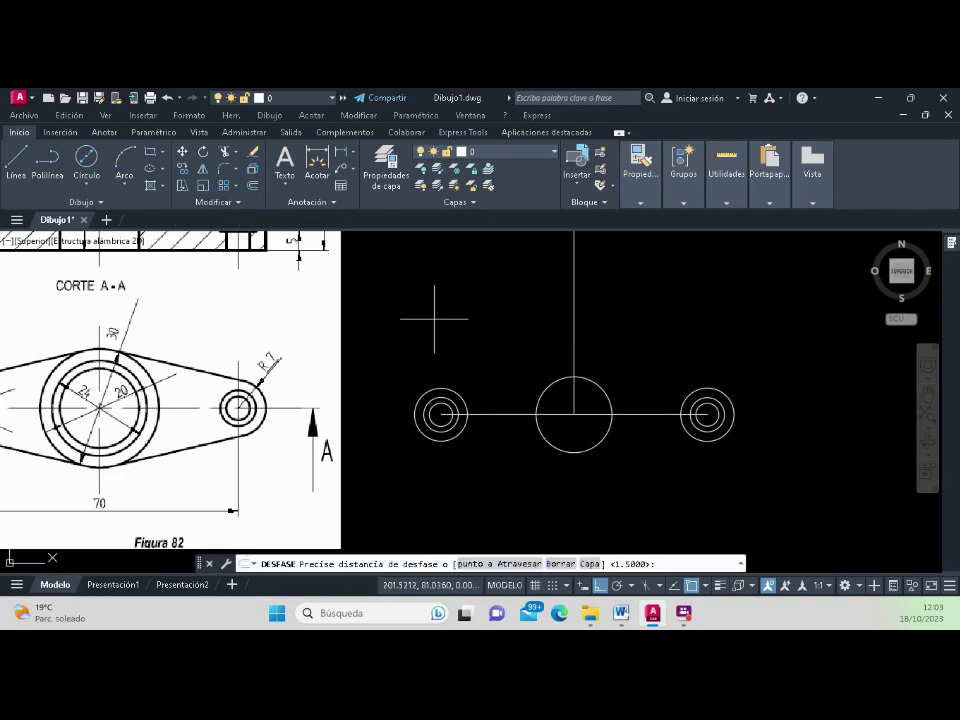
pyautogui.write('2')
pyautogui.press('Return')
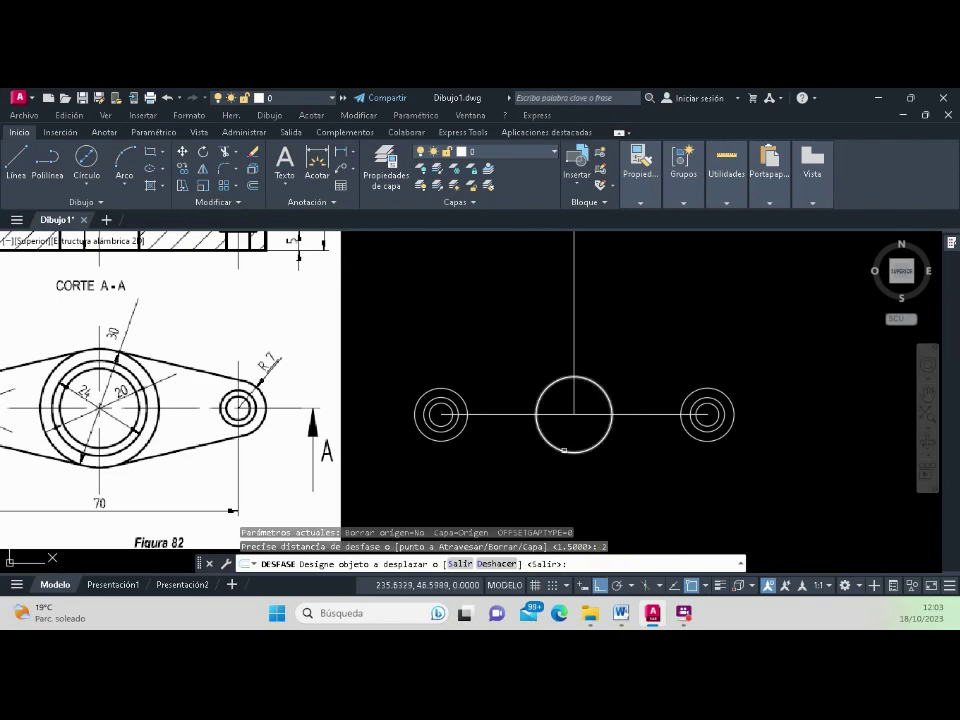
pyautogui.click(564, 450)
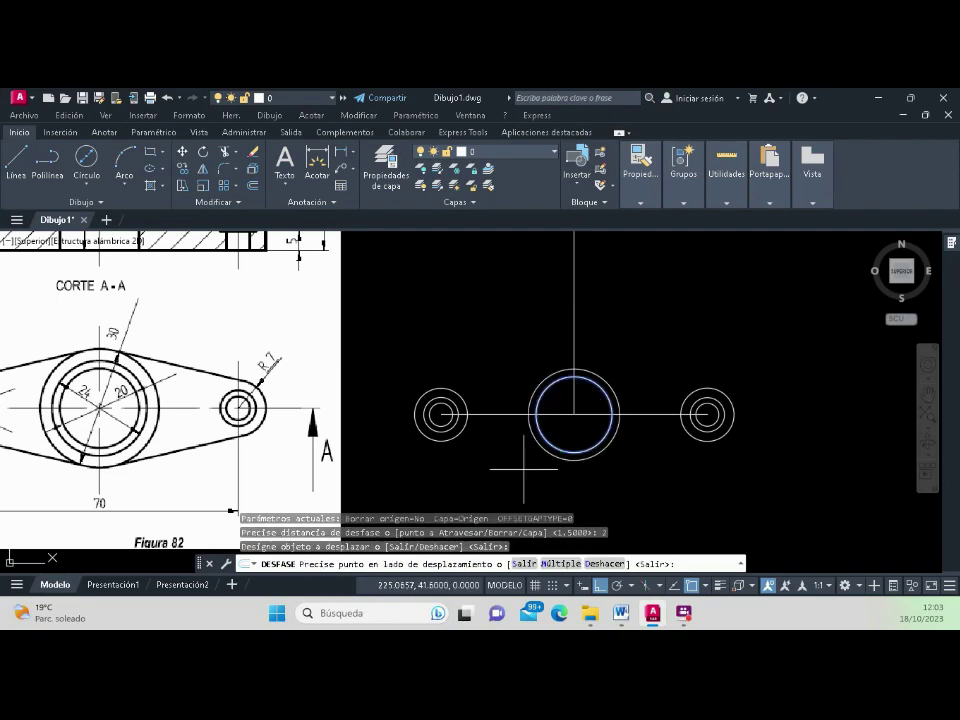
pyautogui.click(523, 468)
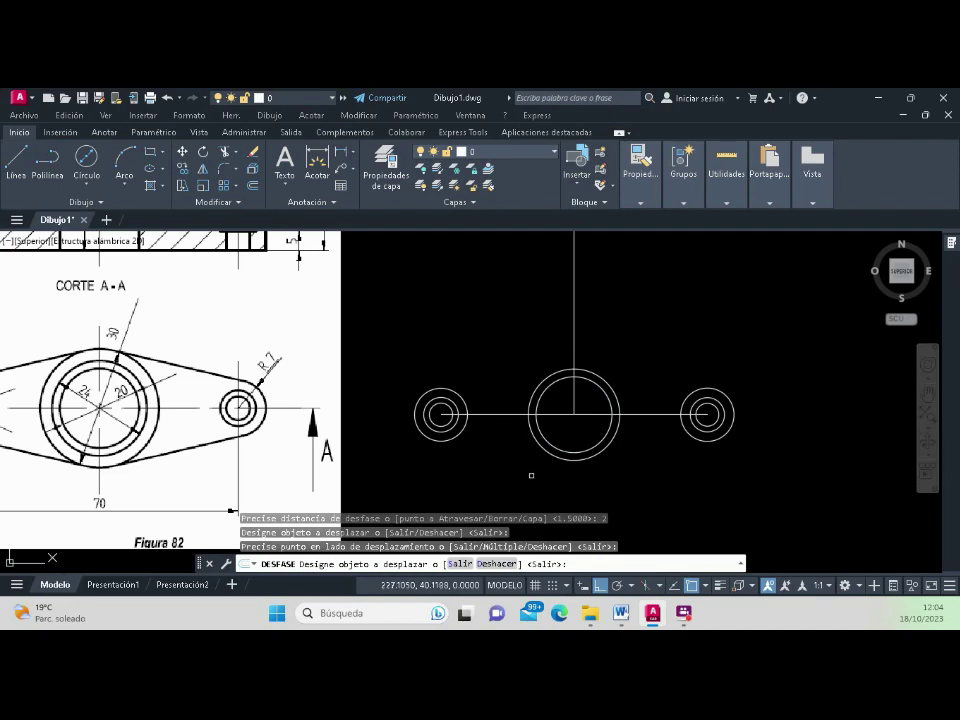
pyautogui.click(551, 450)
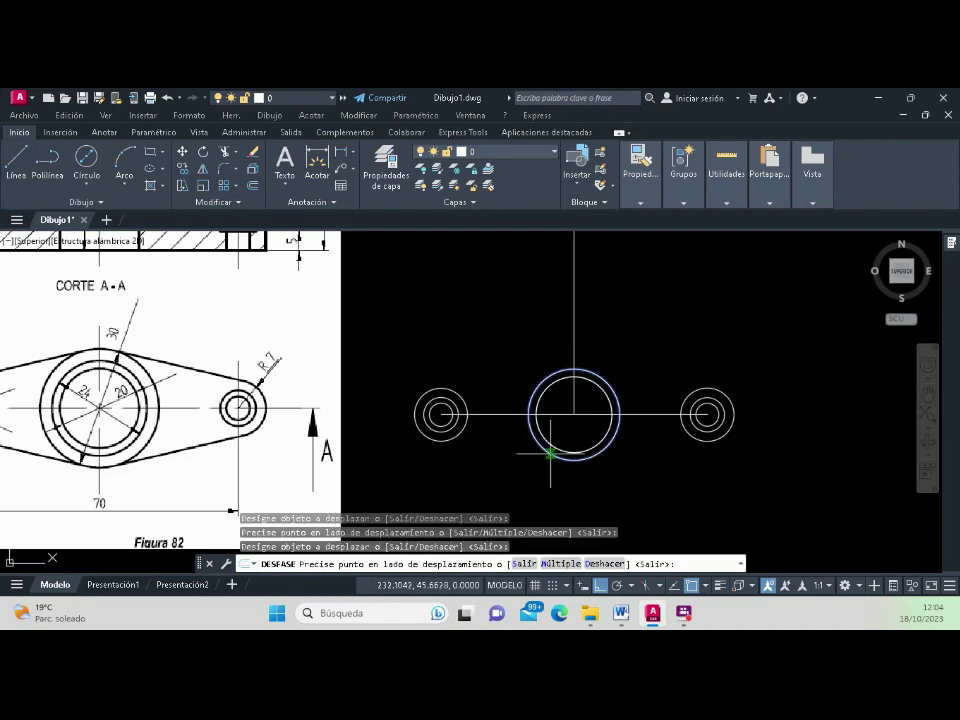
pyautogui.click(536, 458)
pyautogui.click(540, 452)
pyautogui.click(523, 459)
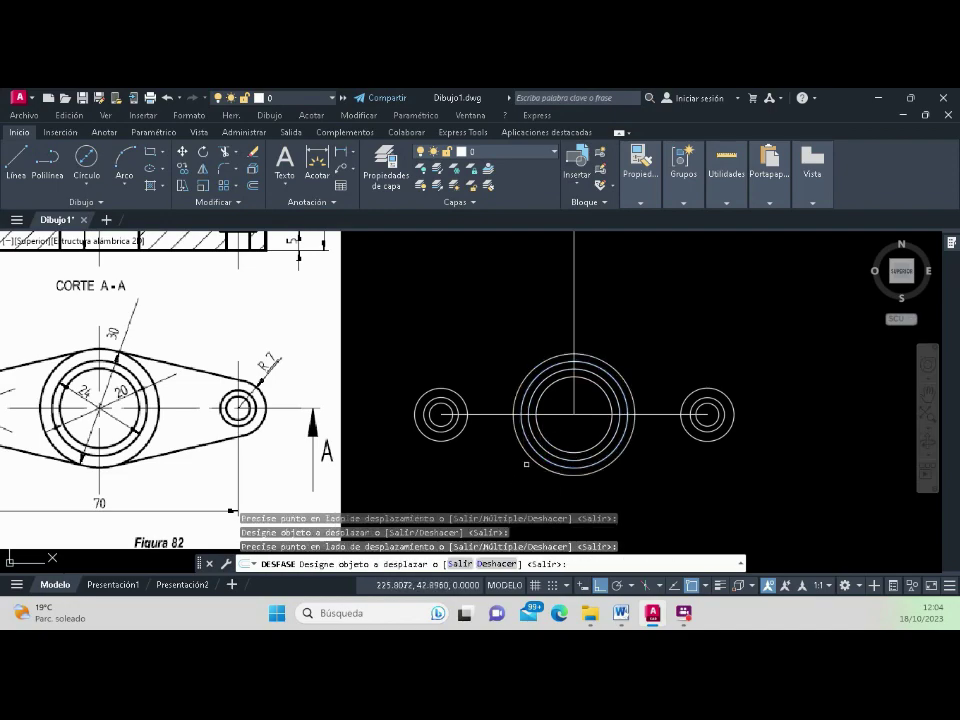
pyautogui.click(527, 456)
pyautogui.click(518, 470)
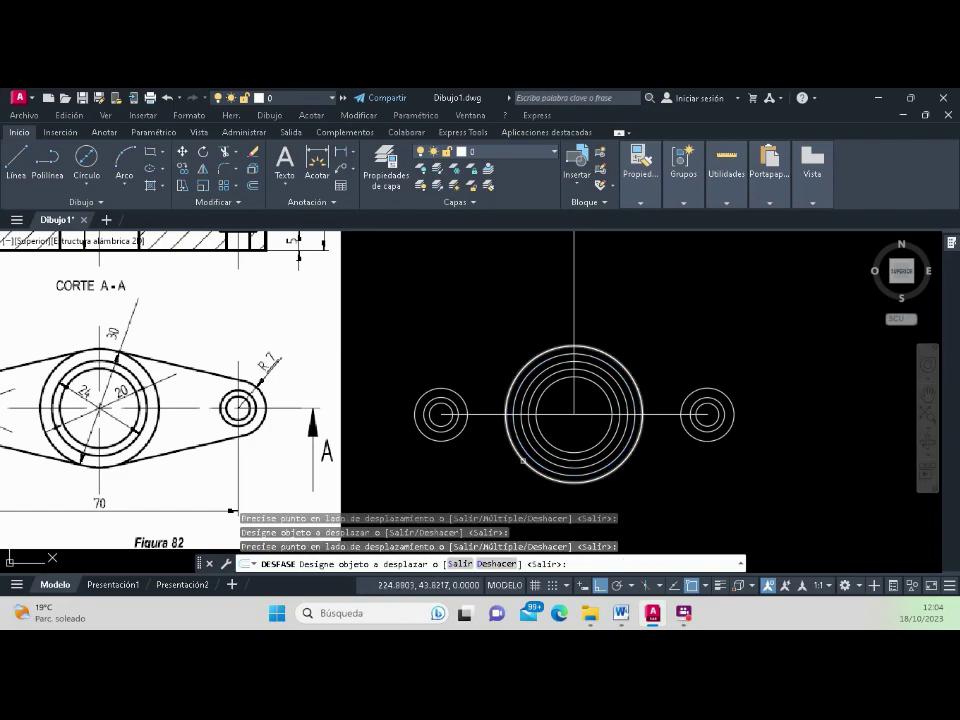
pyautogui.click(521, 462)
pyautogui.click(494, 470)
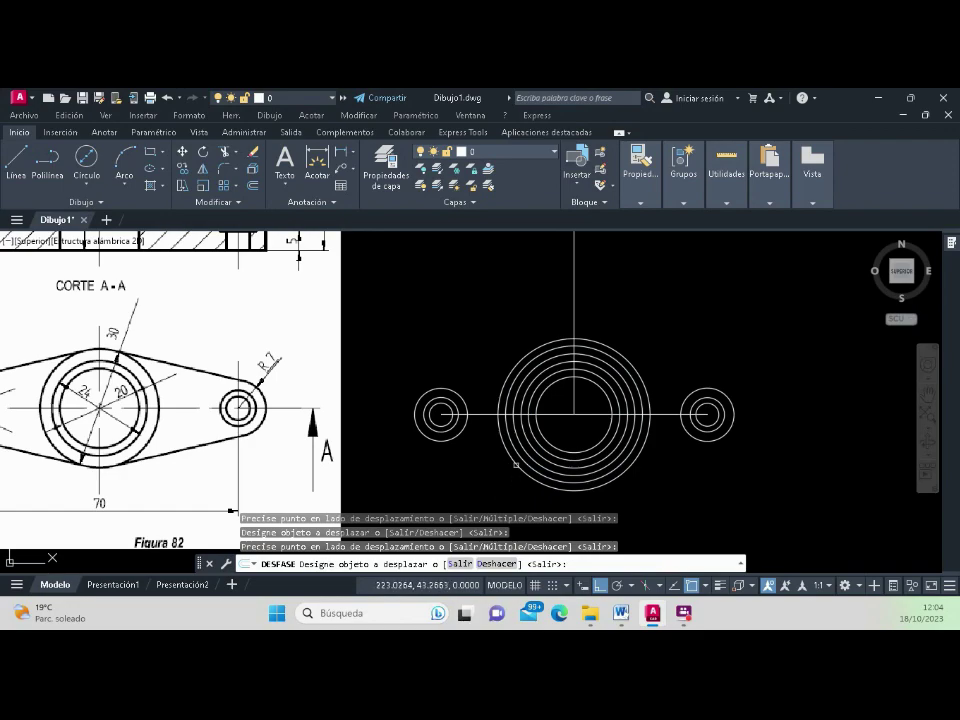
# Step: Undo the three extra offset rings, keeping one ring 2 units outside the circle
pyautogui.click(497, 564)
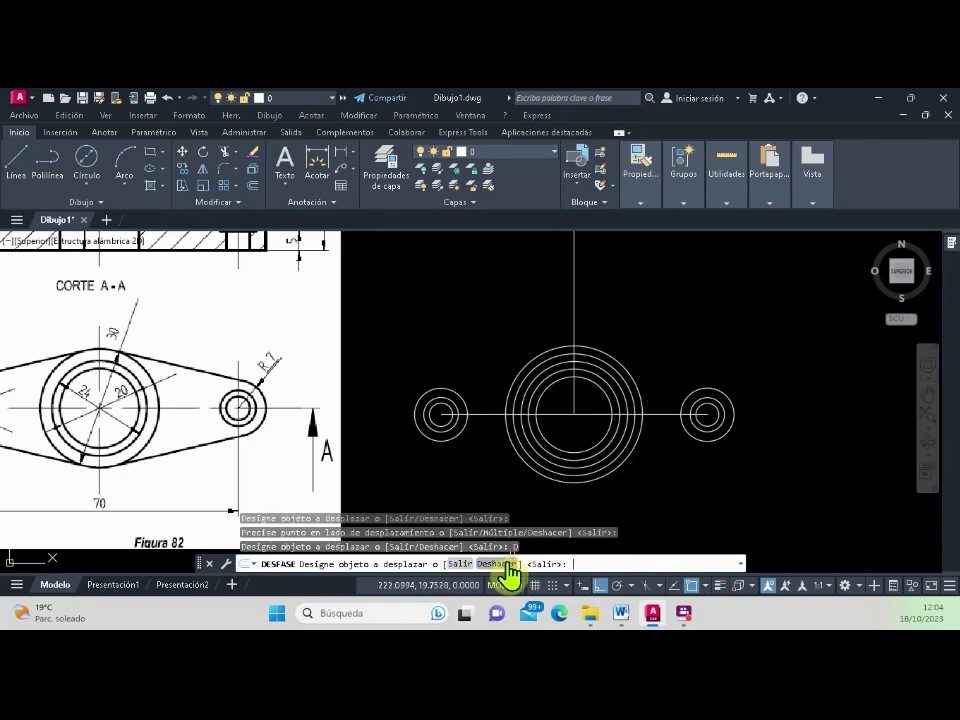
pyautogui.click(500, 564)
pyautogui.click(500, 564)
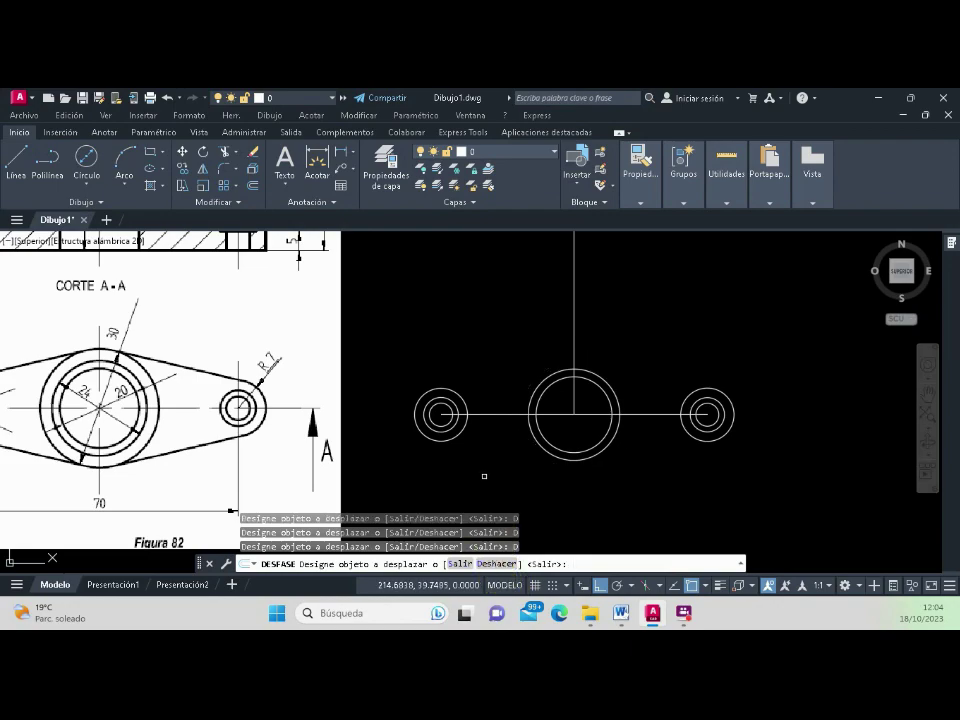
pyautogui.press('Return')
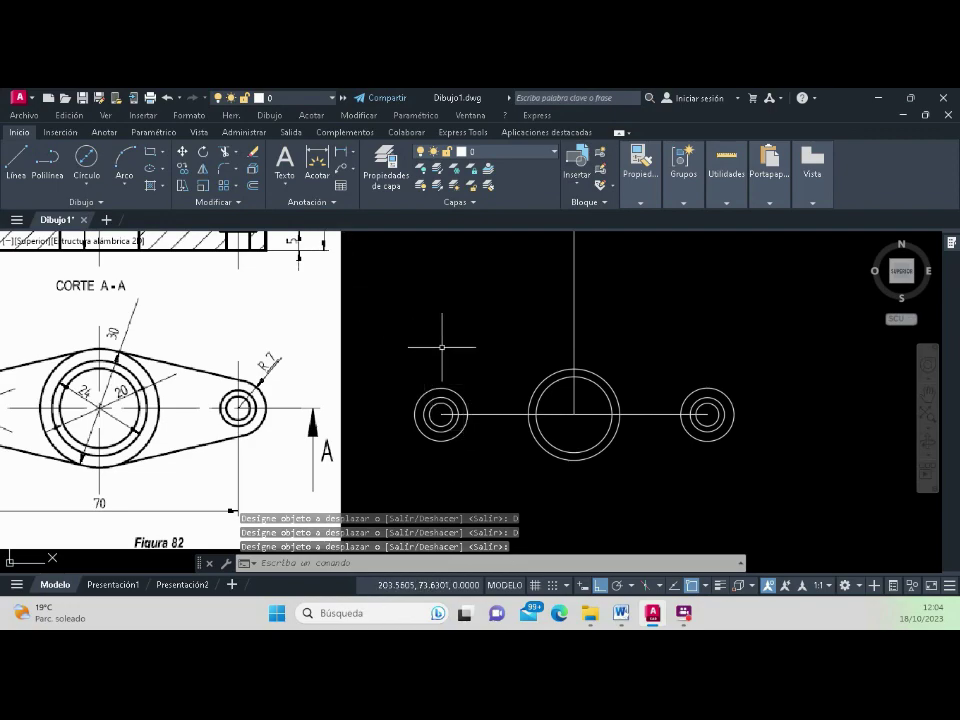
# Step: Offset the outer central circle 5 units outward to form a third boss ring
pyautogui.press('Return')
pyautogui.write('5')
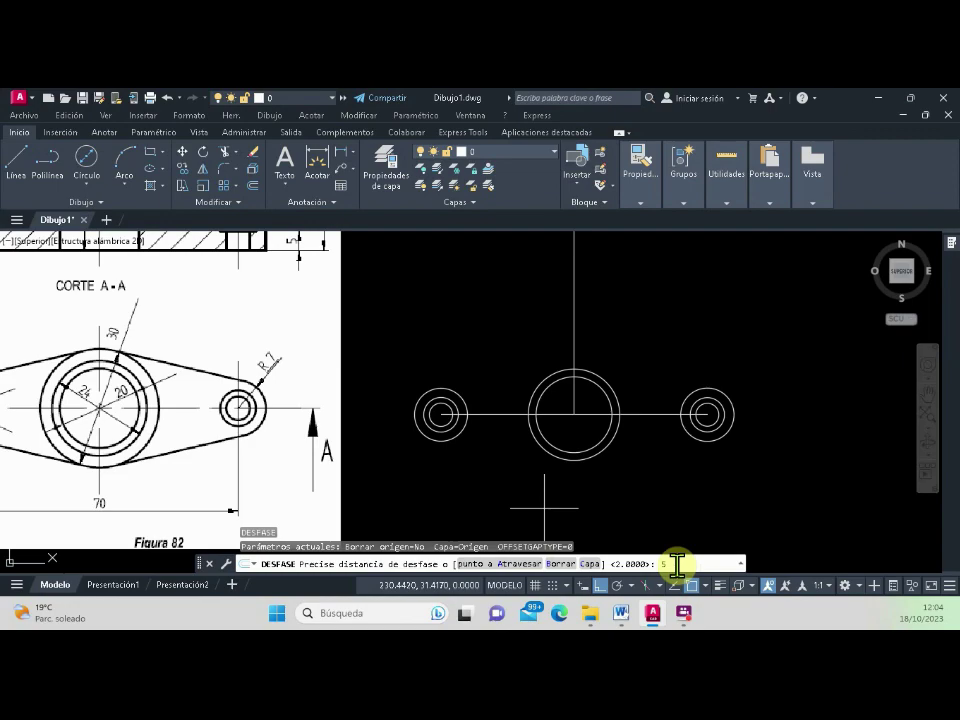
pyautogui.press('Return')
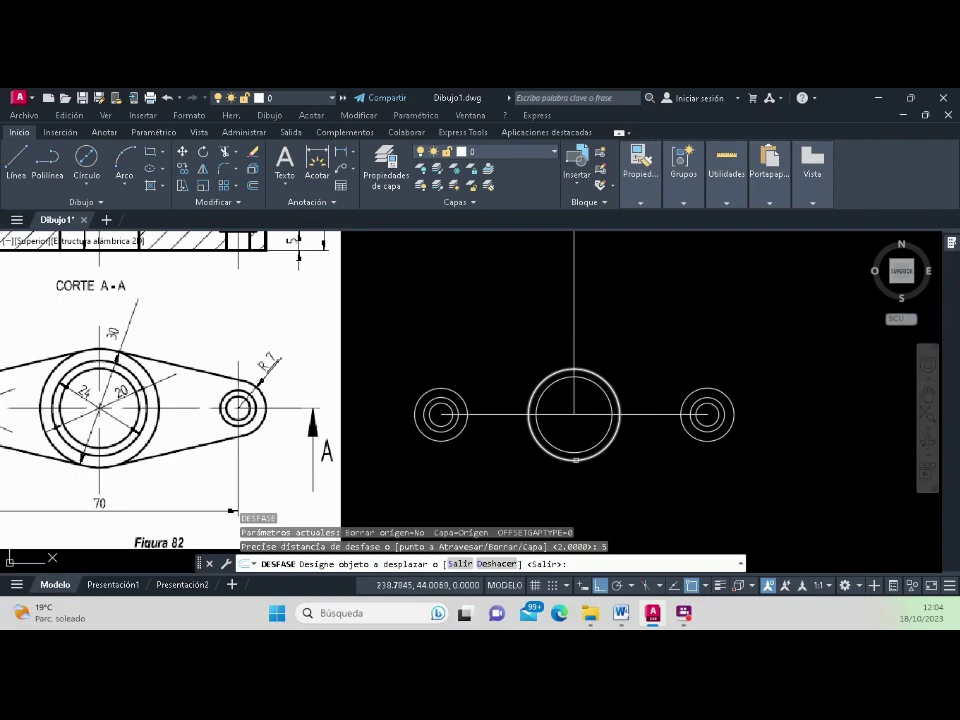
pyautogui.click(576, 459)
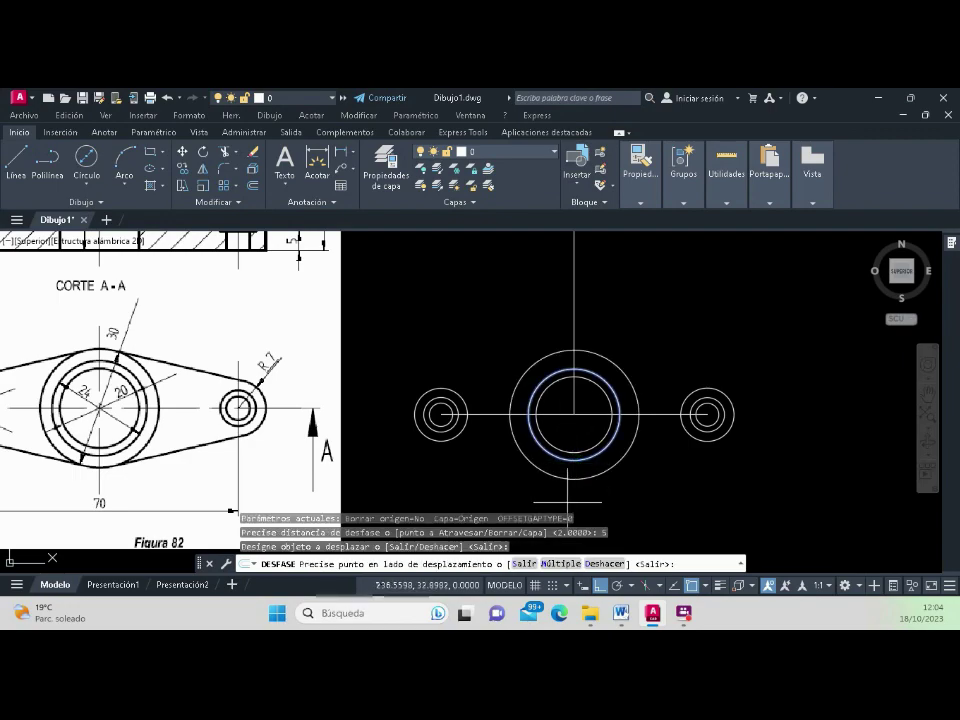
pyautogui.click(567, 503)
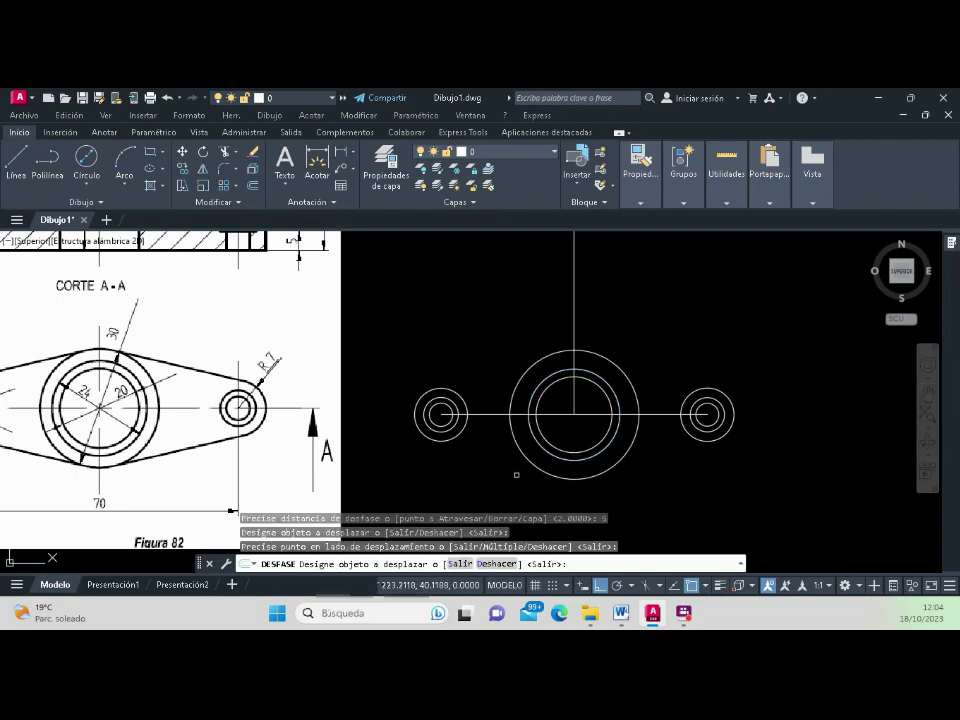
pyautogui.press('Return')
# Step: Zoom in and out around the lug circles and the three-ring central boss to inspect them
pyautogui.scroll(-6, 530, 425)
pyautogui.scroll(4, 531, 420)
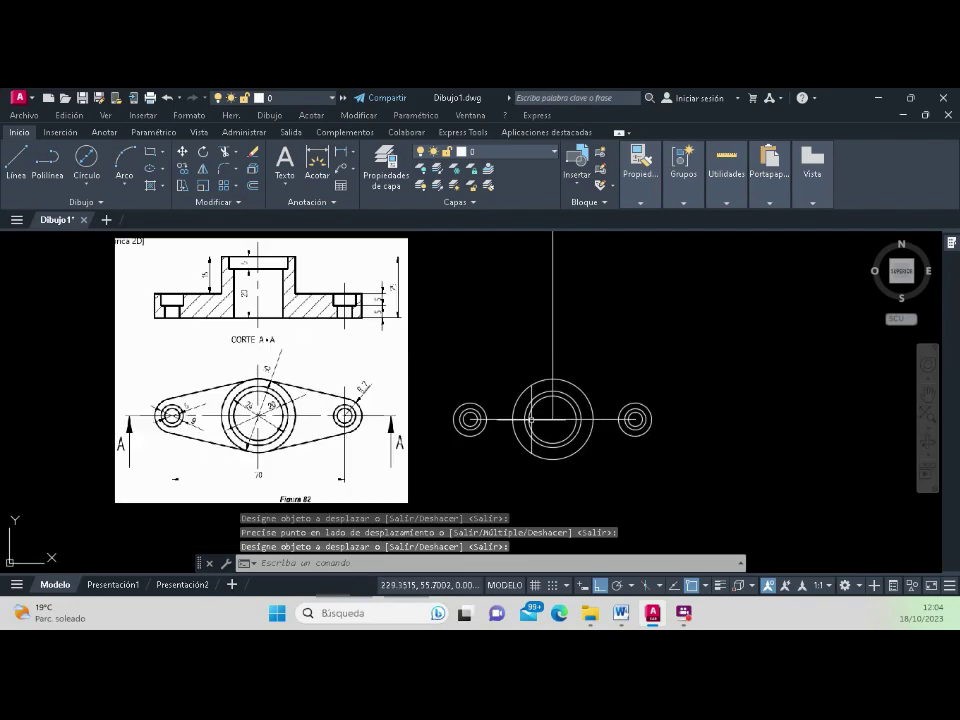
pyautogui.scroll(2, 551, 430)
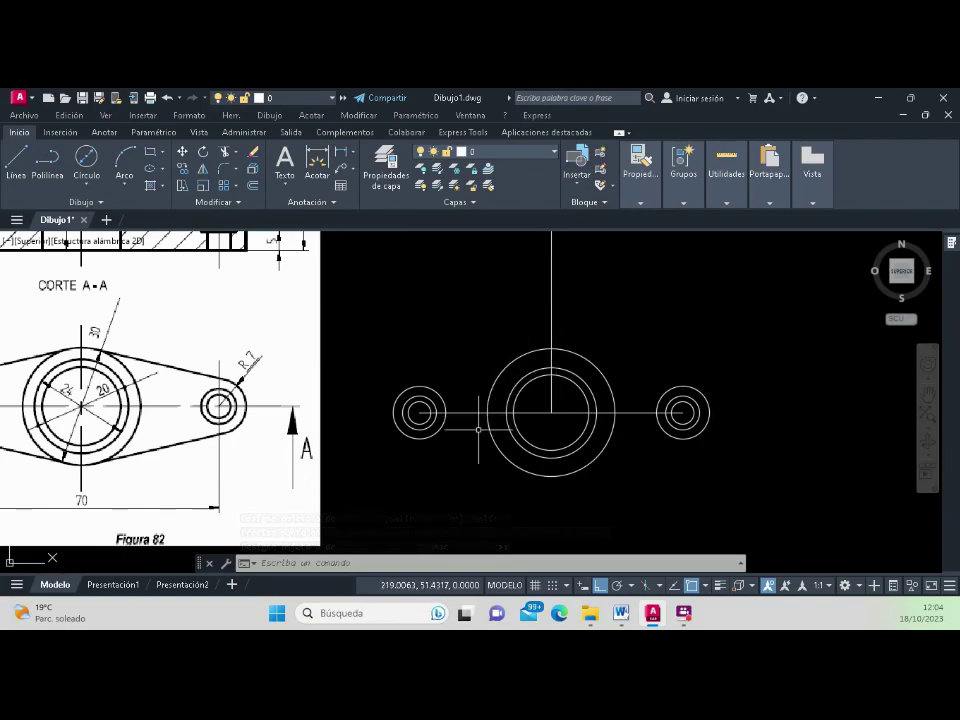
pyautogui.scroll(-5, 530, 437)
pyautogui.scroll(4, 400, 440)
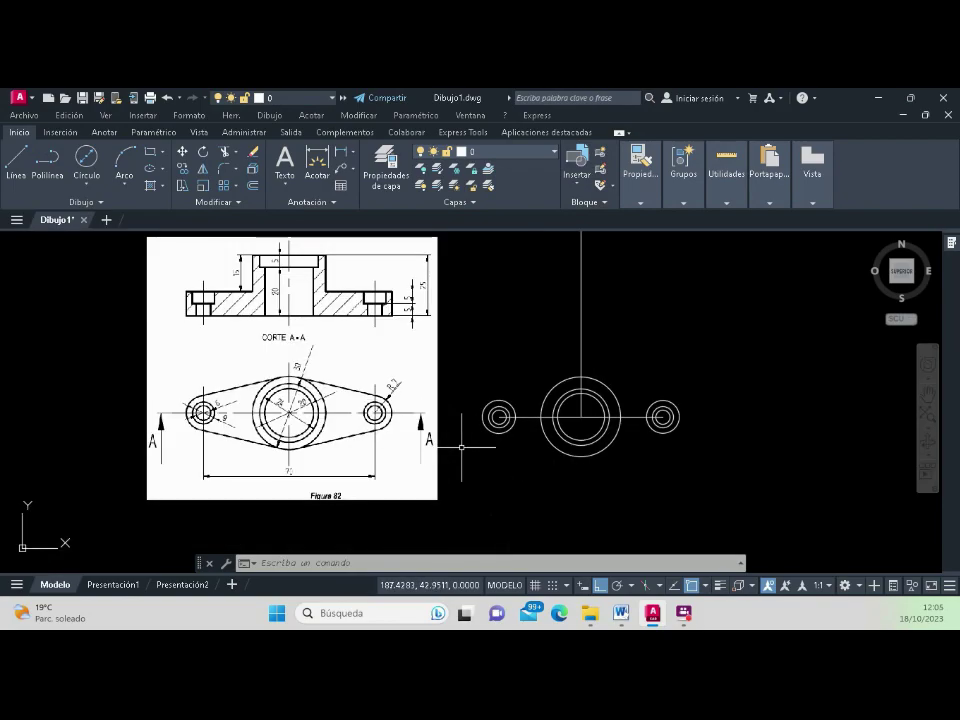
pyautogui.scroll(-4, 341, 440)
pyautogui.scroll(2, 355, 447)
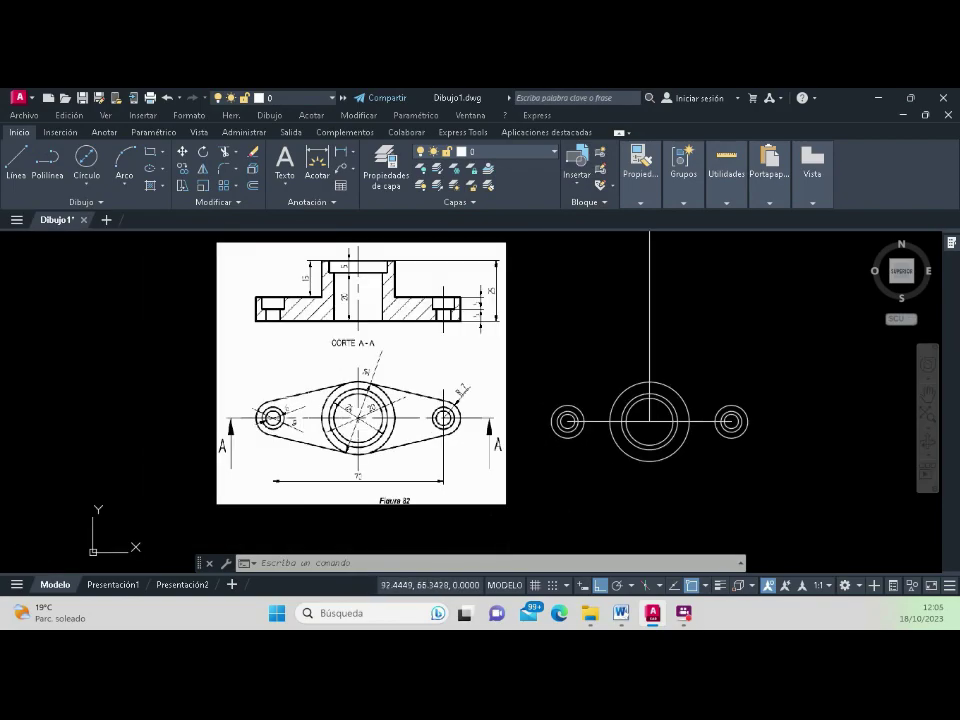
pyautogui.scroll(4, 315, 393)
pyautogui.click(310, 398)
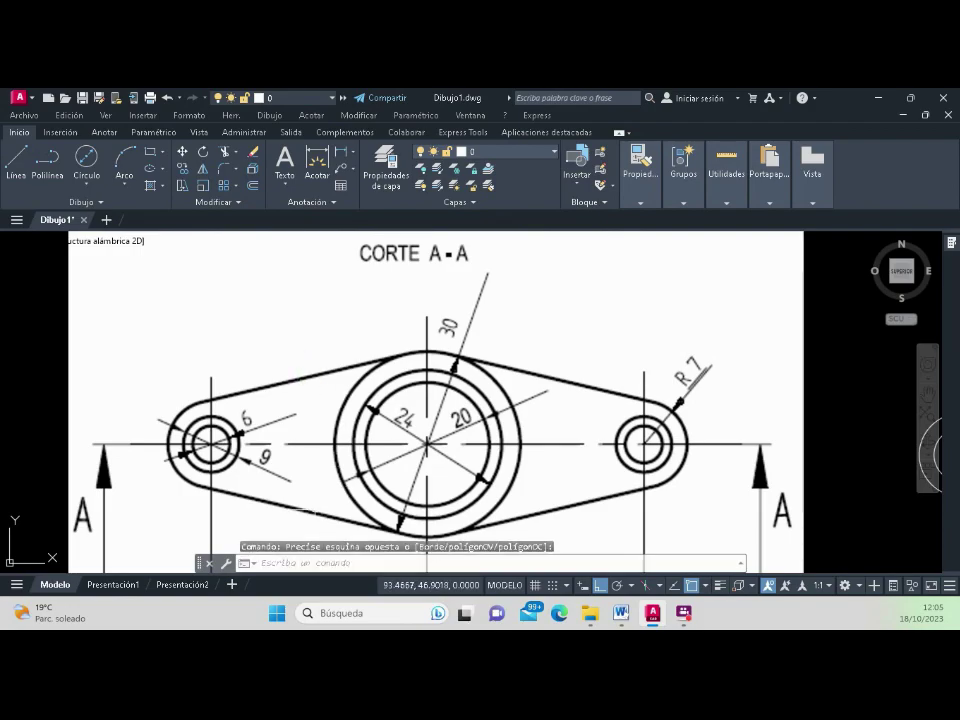
pyautogui.click(285, 490)
pyautogui.click(290, 492)
pyautogui.scroll(-6, 320, 465)
pyautogui.scroll(4, 406, 437)
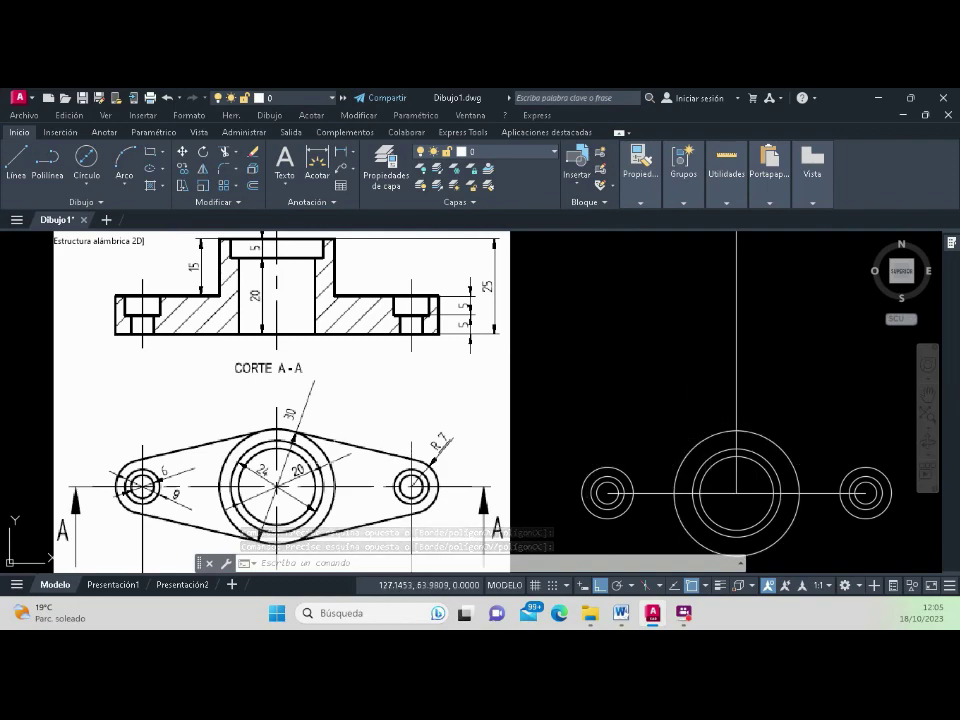
pyautogui.scroll(-2, 592, 431)
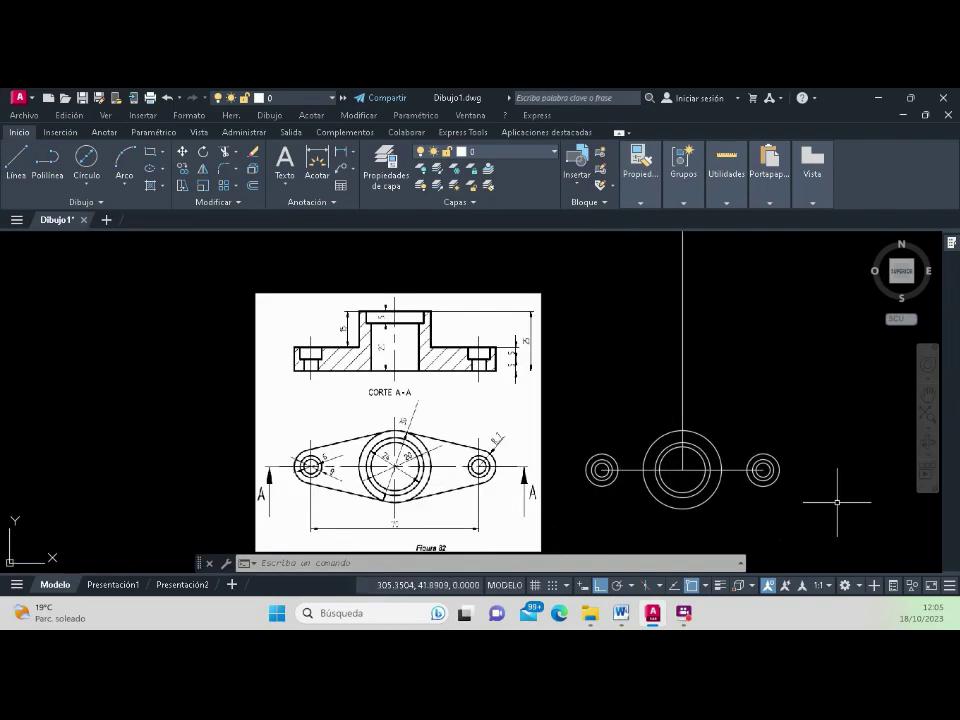
pyautogui.scroll(2, 837, 502)
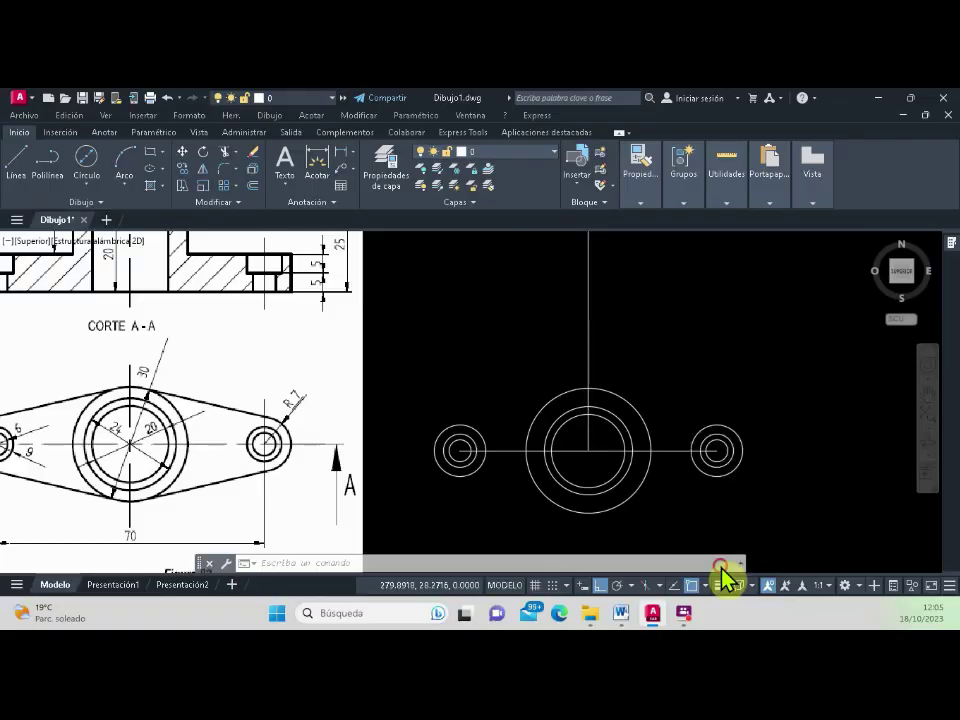
# Step: In Drafting Settings, clear all object snaps so that only Tangent remains enabled
pyautogui.click(721, 568)
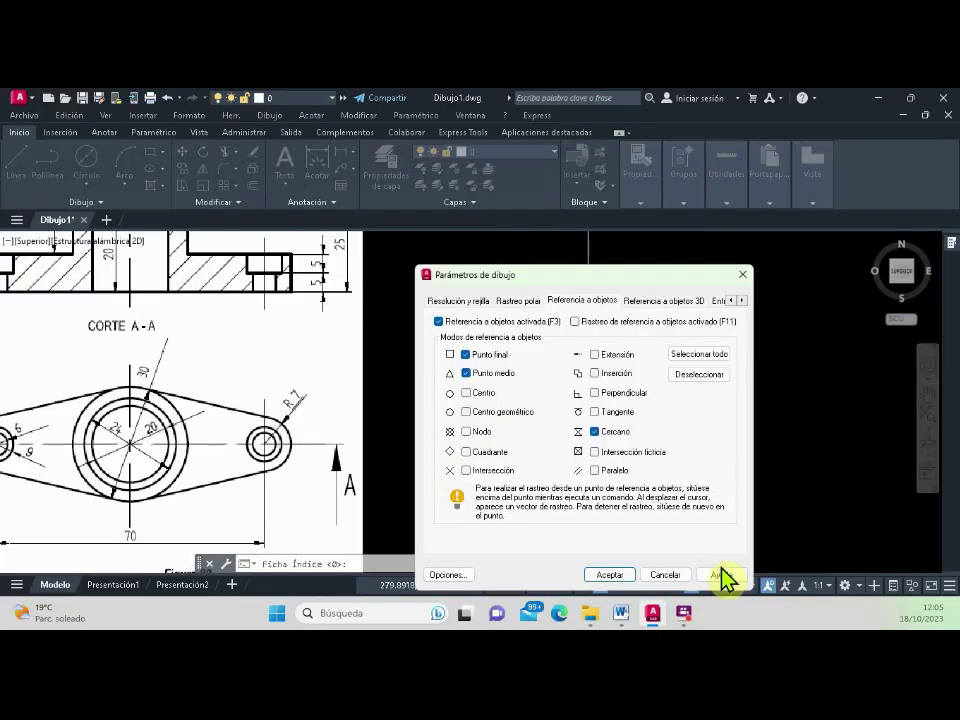
pyautogui.click(692, 354)
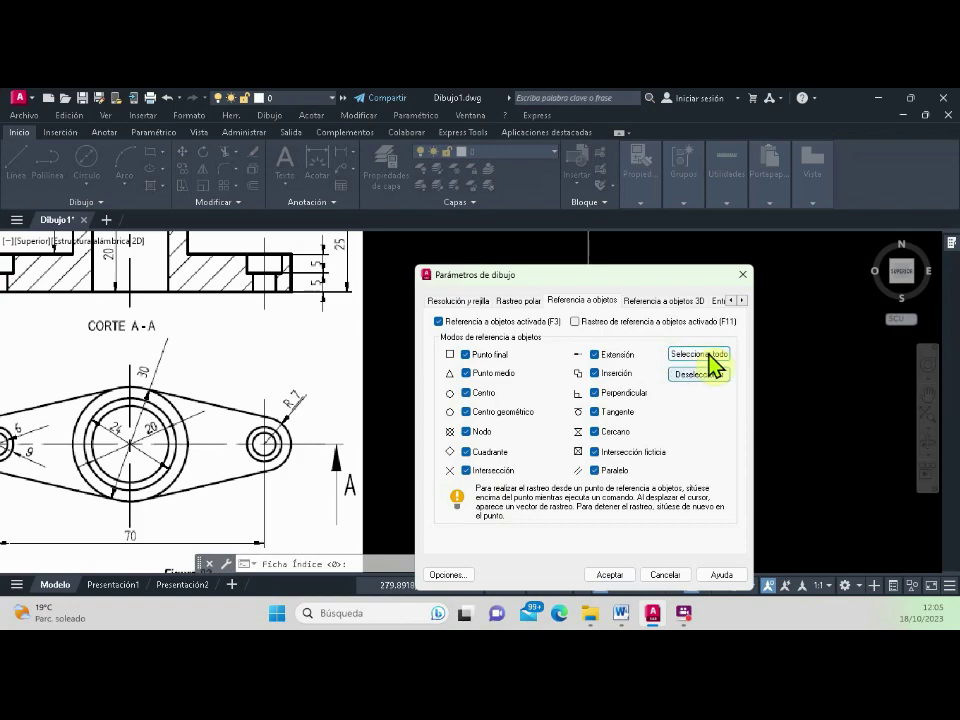
pyautogui.click(699, 374)
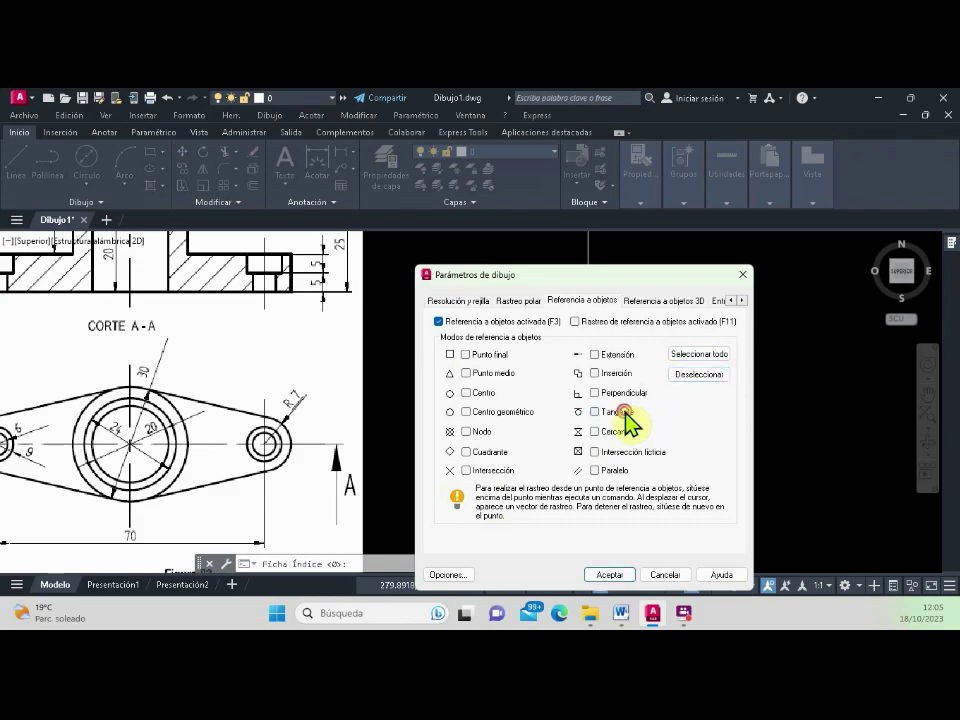
pyautogui.click(593, 413)
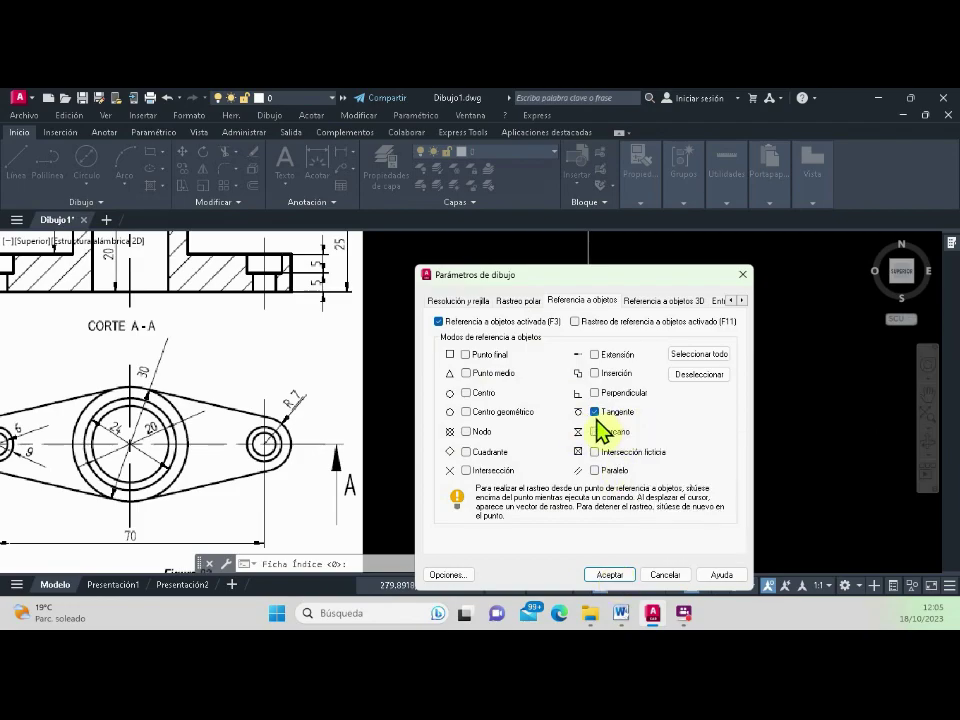
pyautogui.click(609, 577)
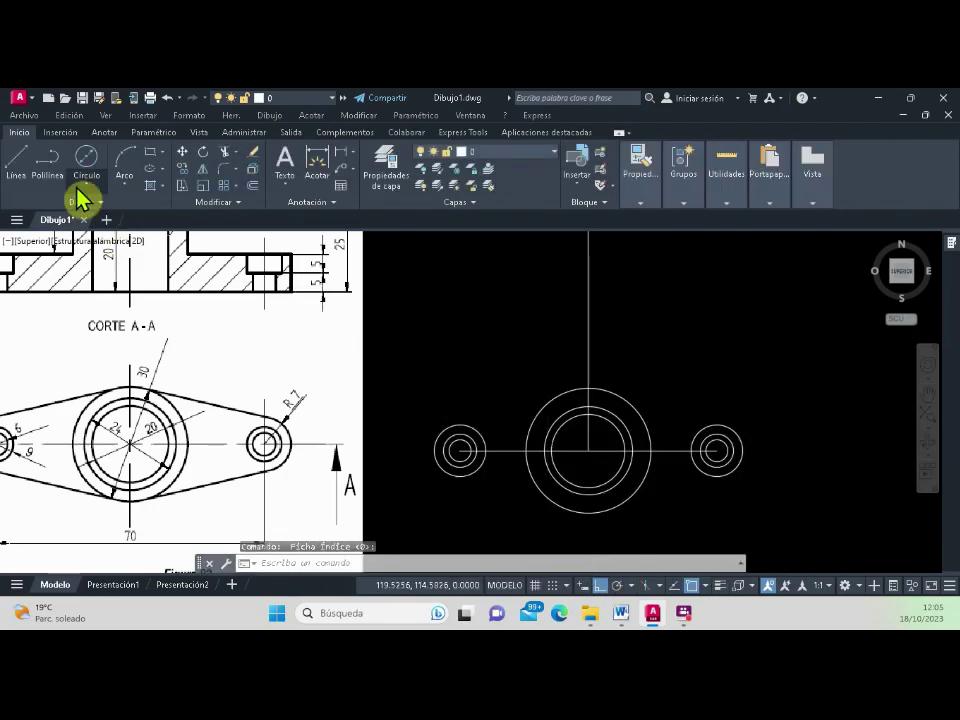
# Step: Draw a line from a tangent point on the left lug's outer circle to the large boss circle
pyautogui.click(19, 165)
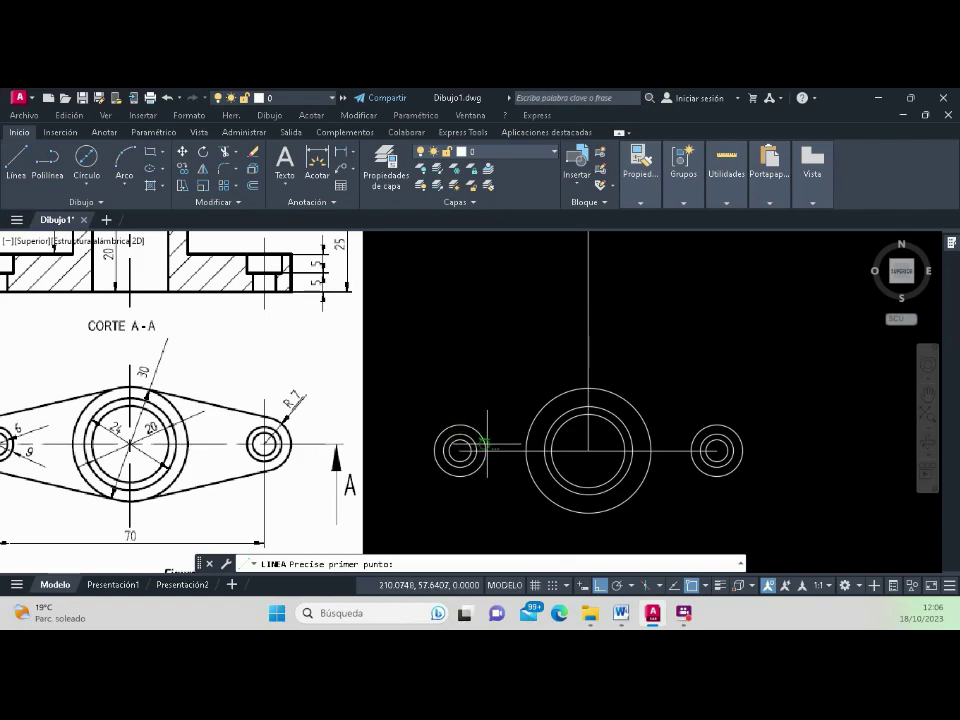
pyautogui.click(487, 442)
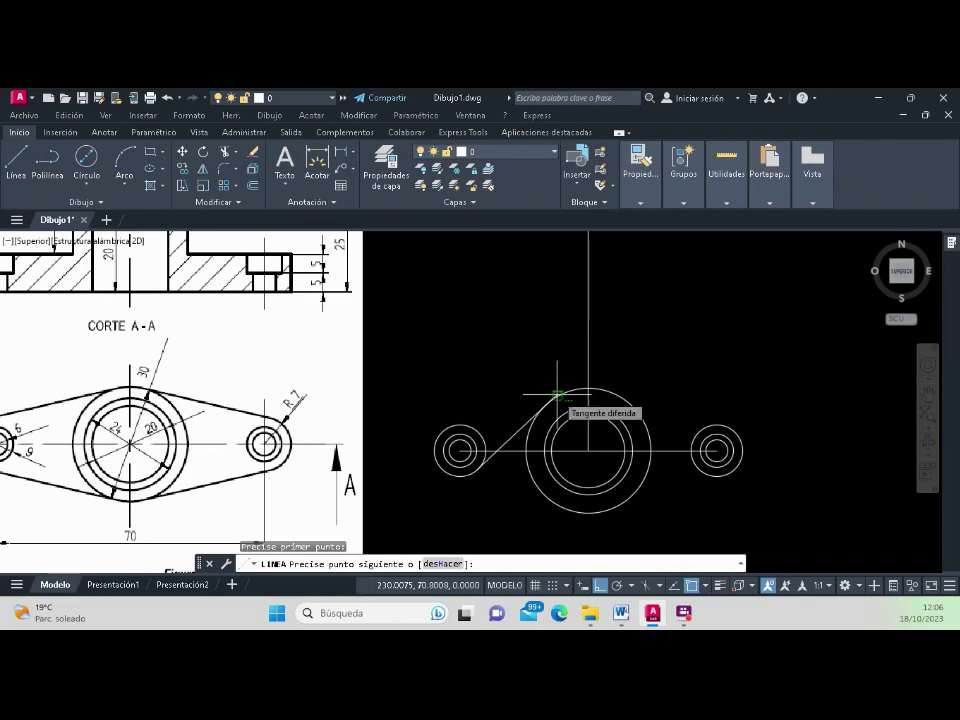
pyautogui.press('Return')
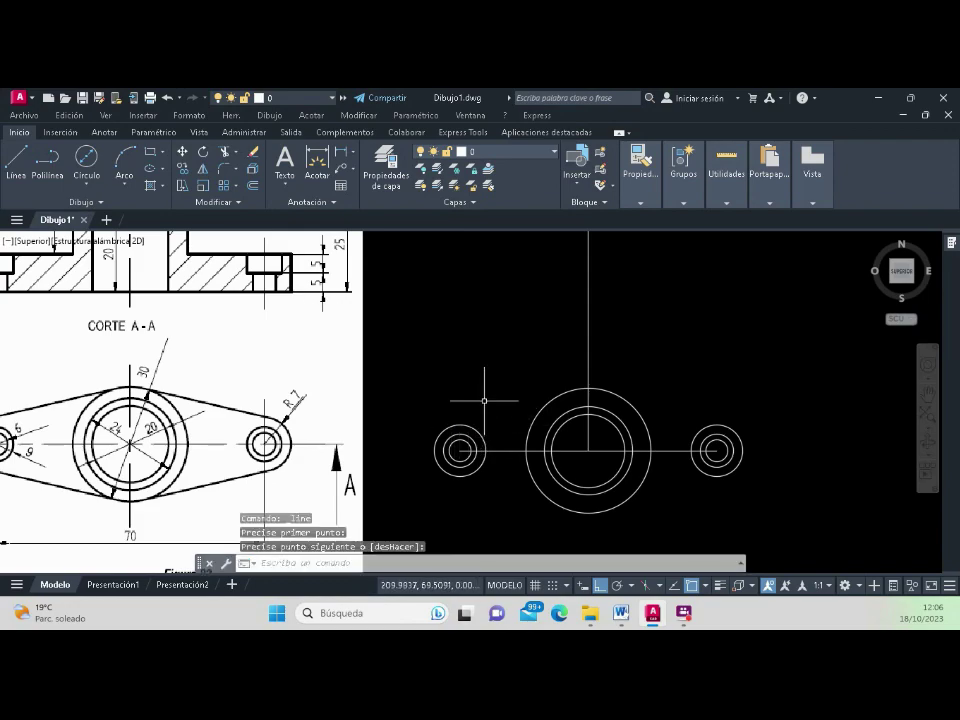
pyautogui.press('Return')
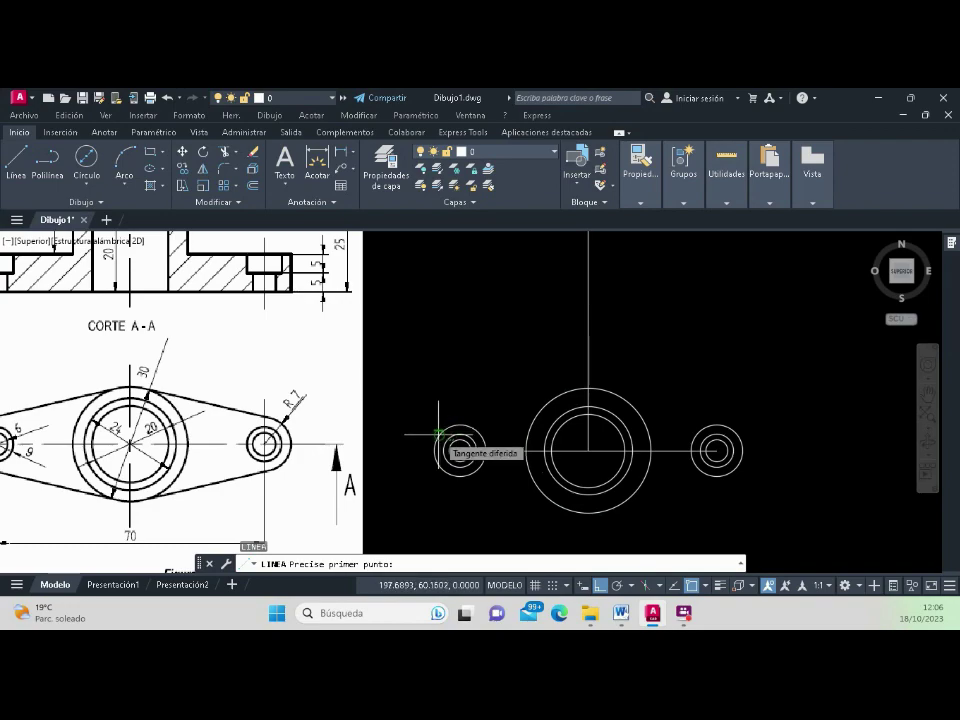
pyautogui.click(438, 432)
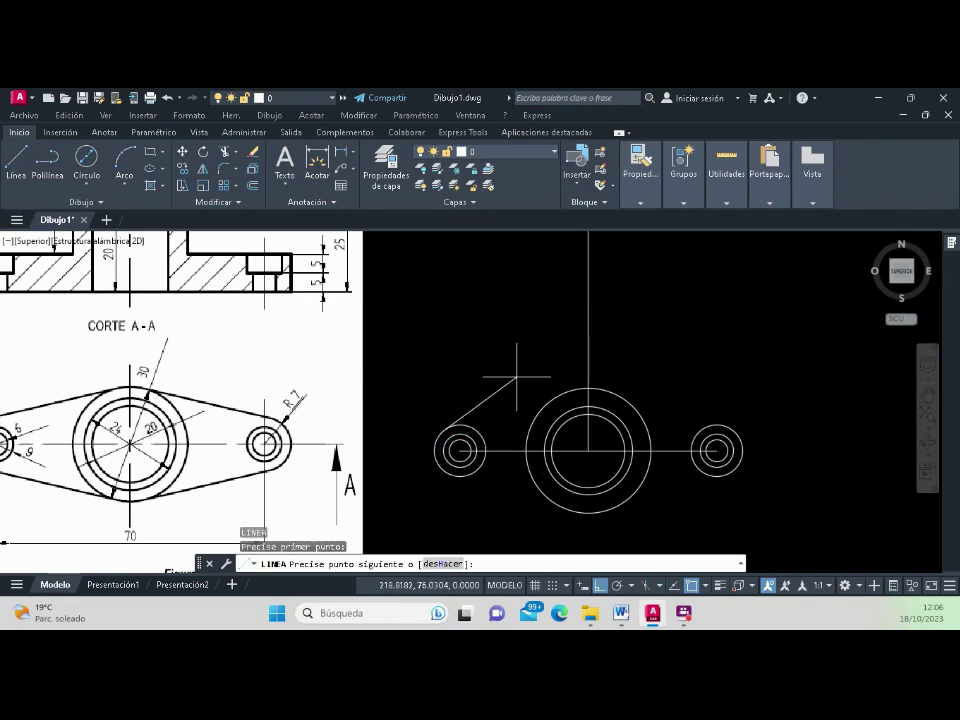
pyautogui.click(572, 388)
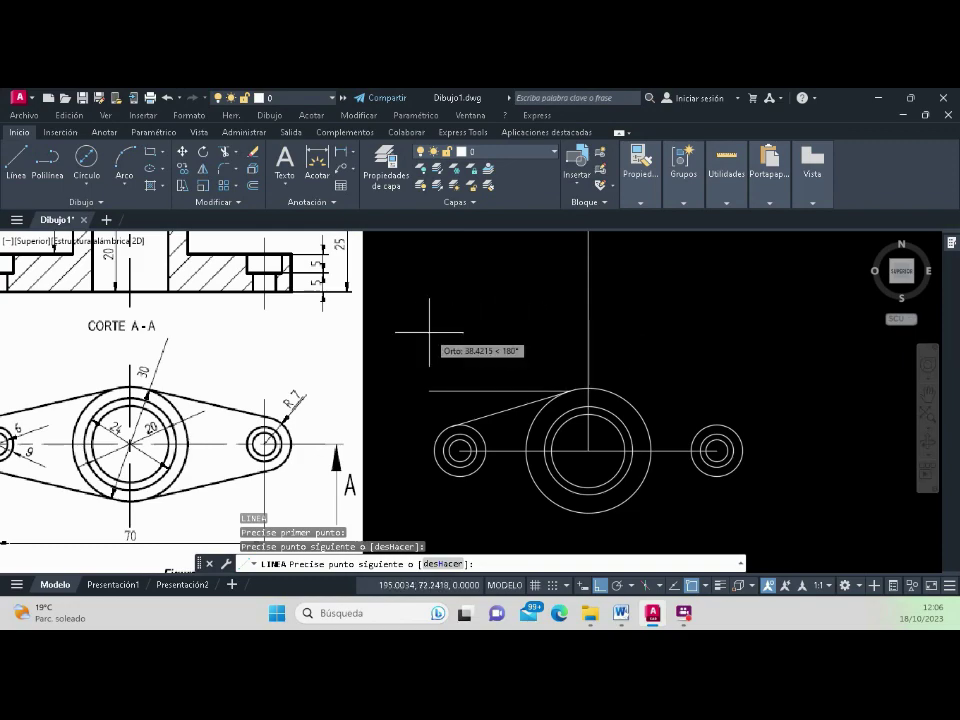
pyautogui.press('Return')
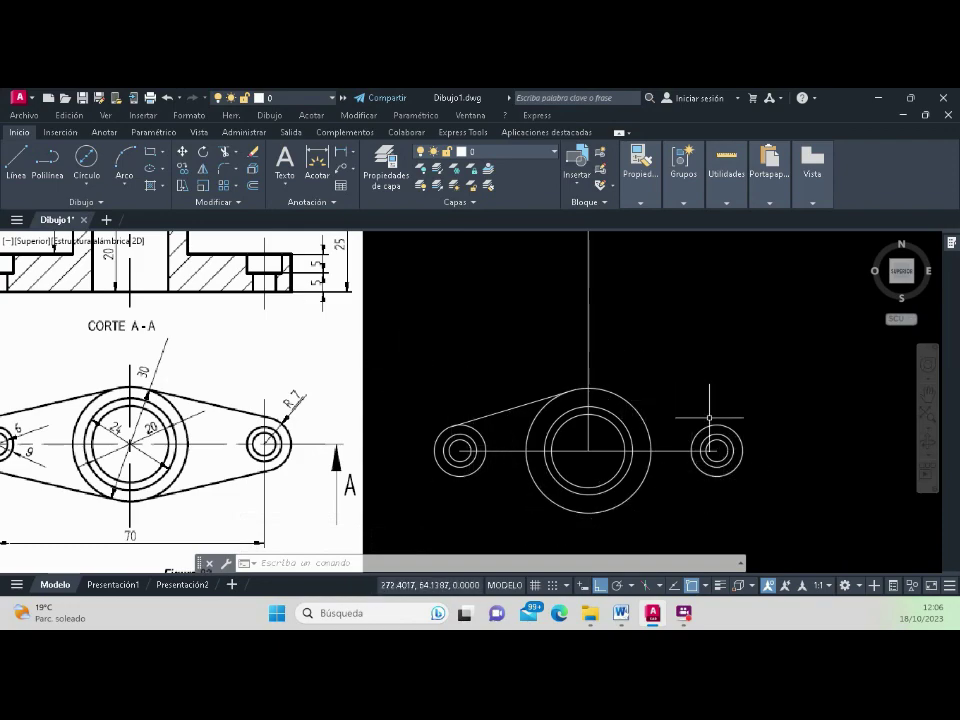
# Step: Window-select the new upper tangent line and launch the Mirror command
pyautogui.click(511, 410)
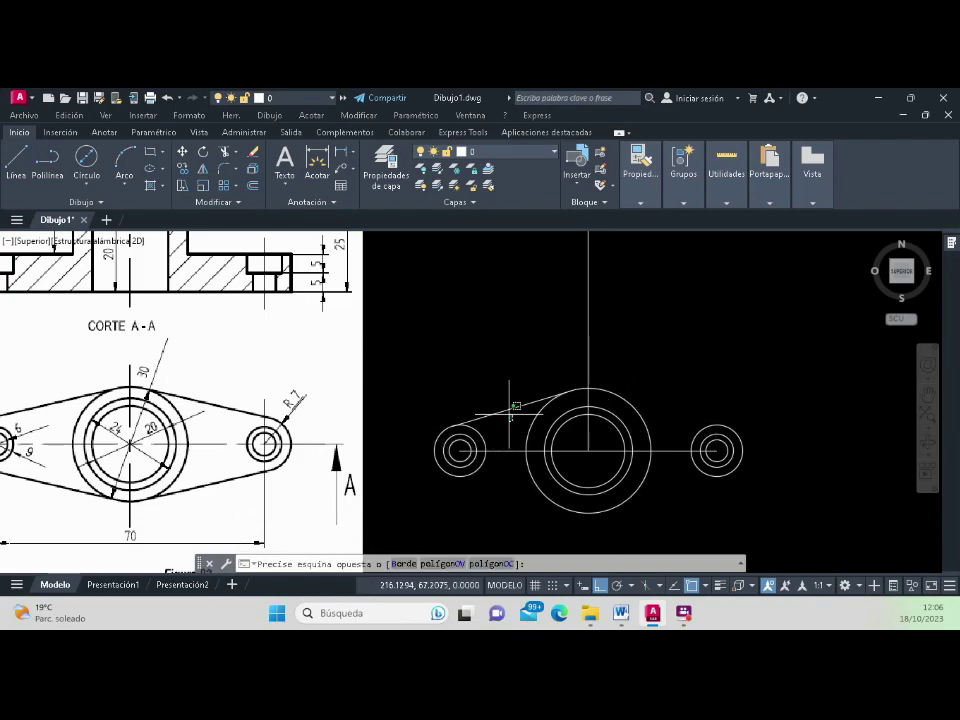
pyautogui.click(497, 388)
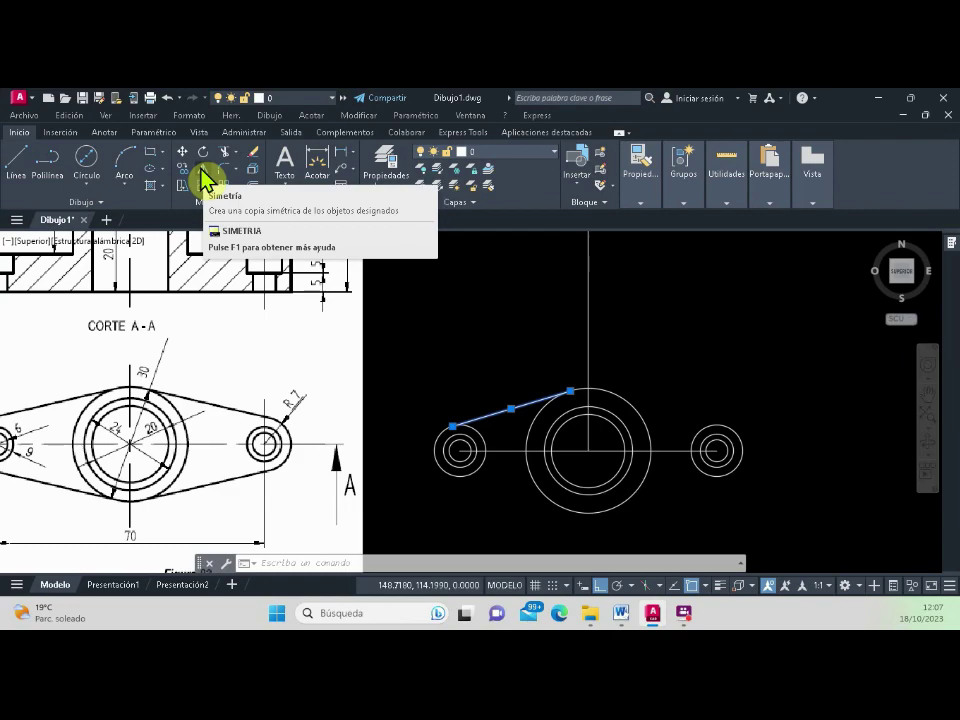
pyautogui.click(205, 178)
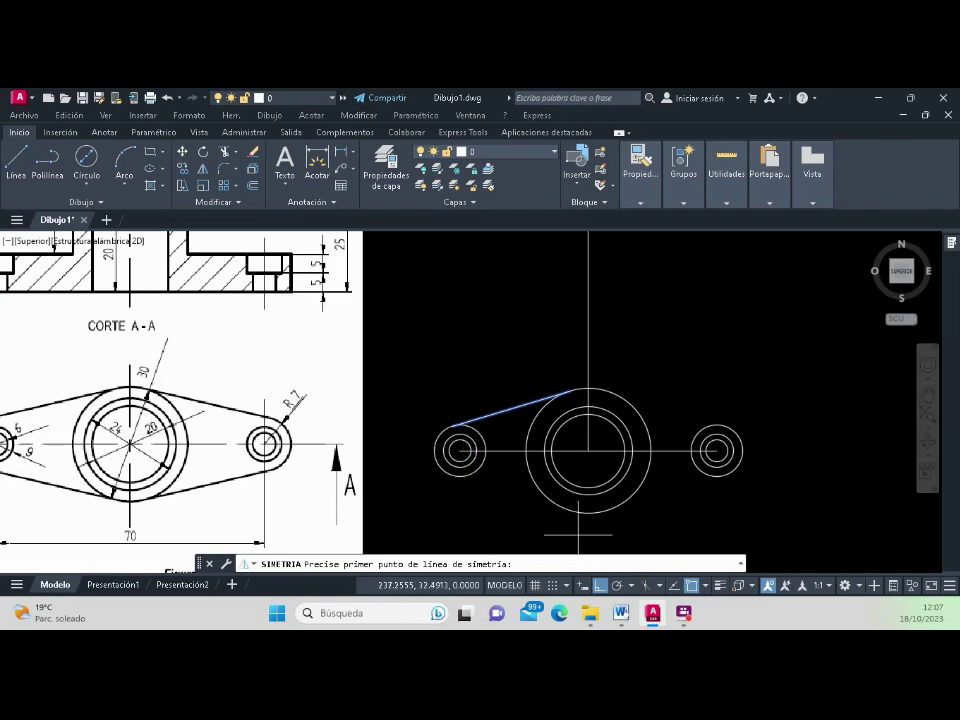
# Step: Switch object snaps from Tangent to Endpoint, Midpoint and Intersection
pyautogui.click(705, 586)
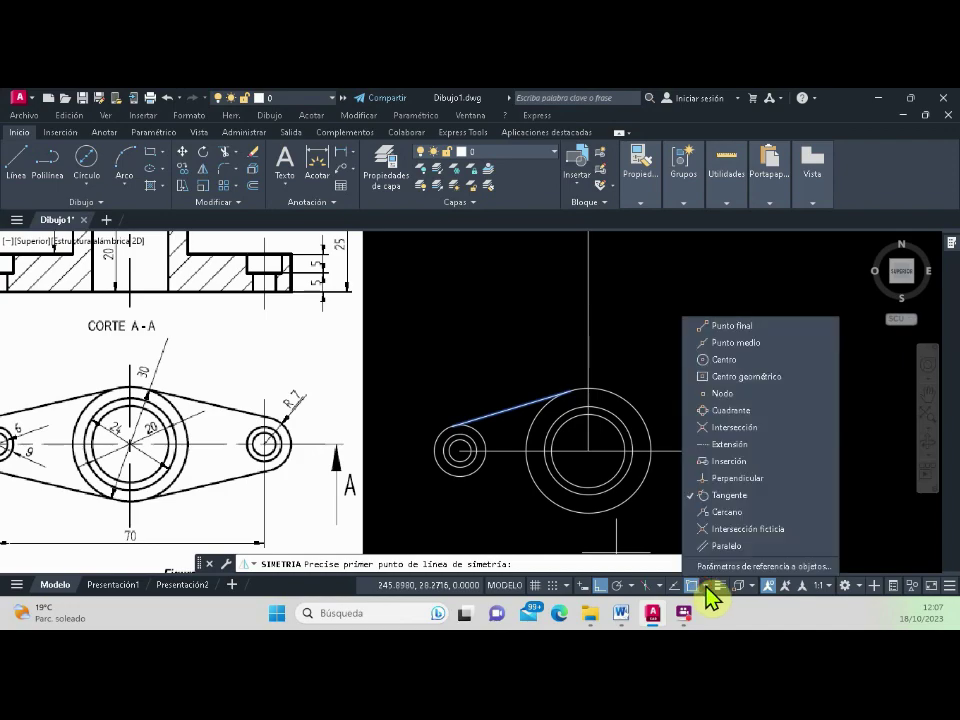
pyautogui.click(726, 497)
pyautogui.click(738, 327)
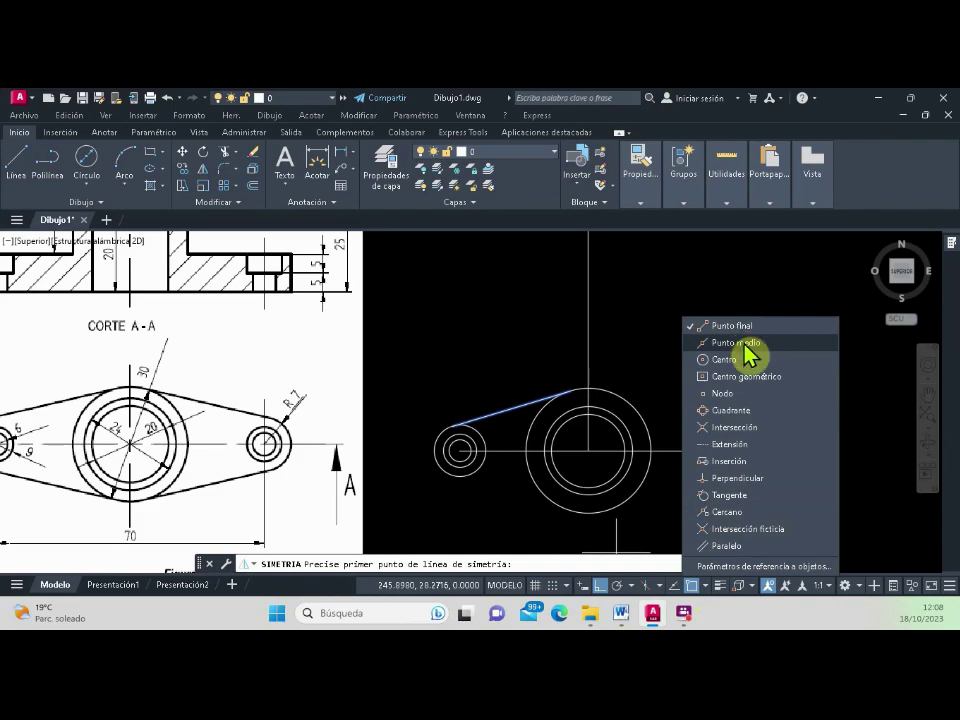
pyautogui.click(737, 428)
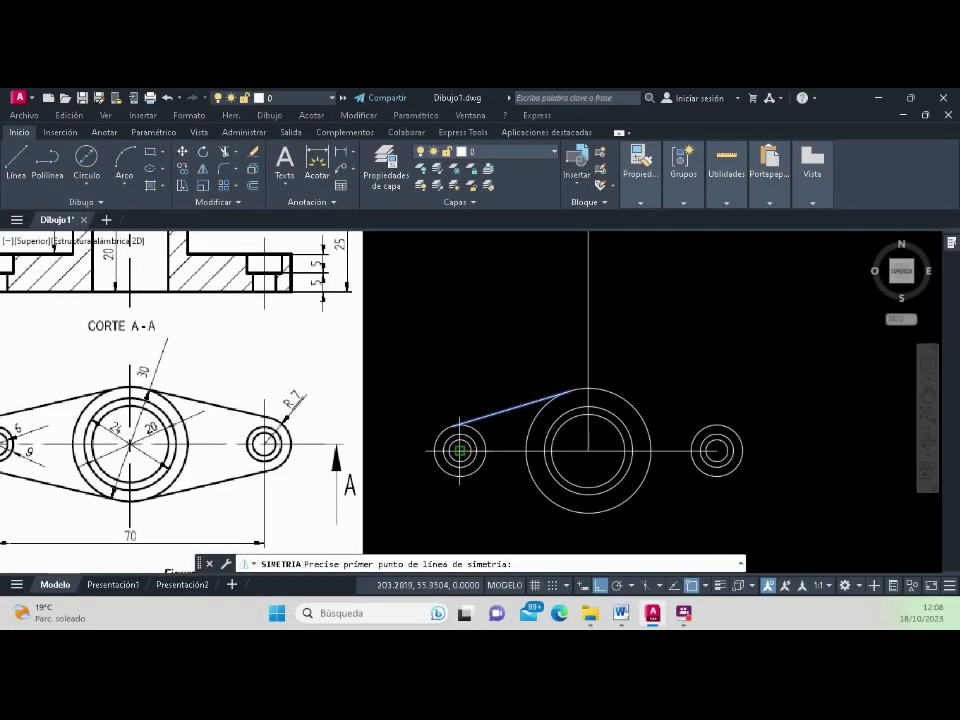
# Step: Mirror the tangent line about a horizontal axis through the small circle's centre, keeping the original
pyautogui.click(459, 451)
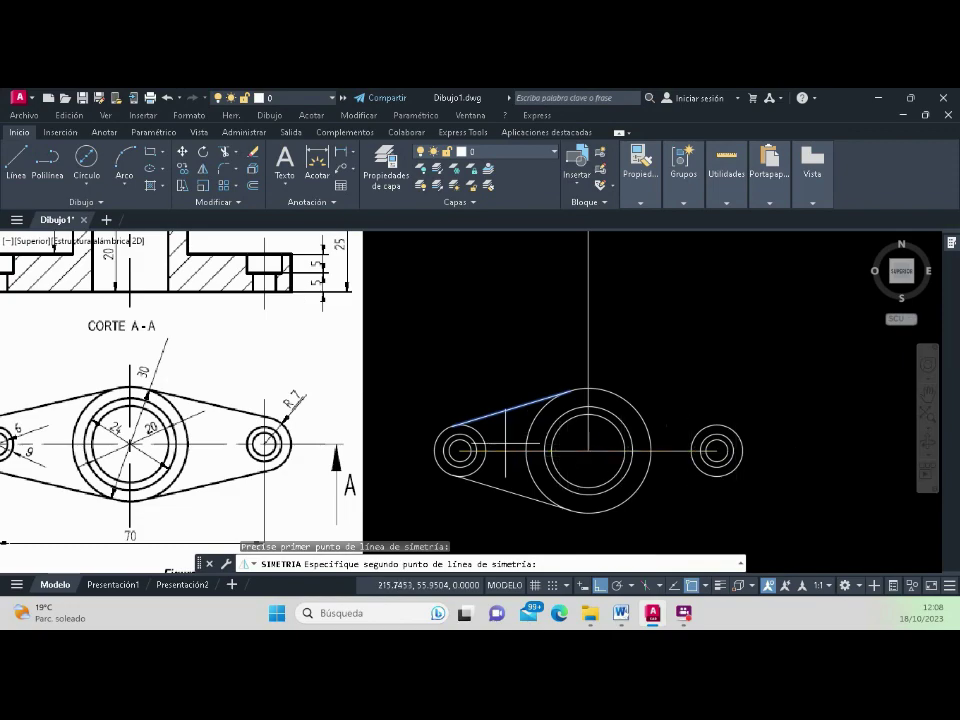
pyautogui.click(598, 585)
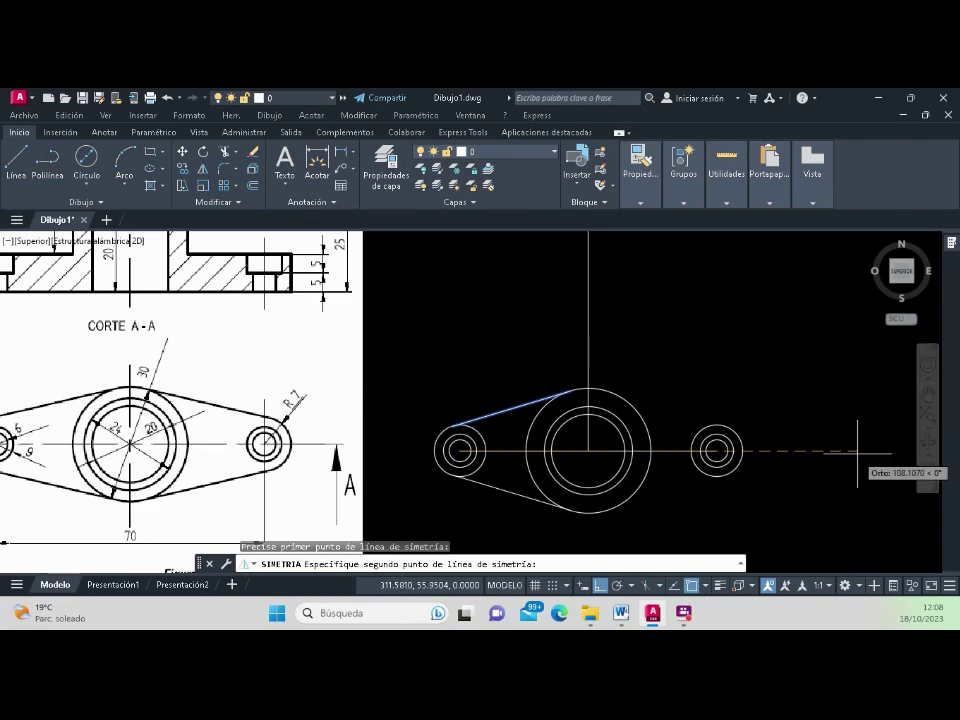
pyautogui.click(857, 450)
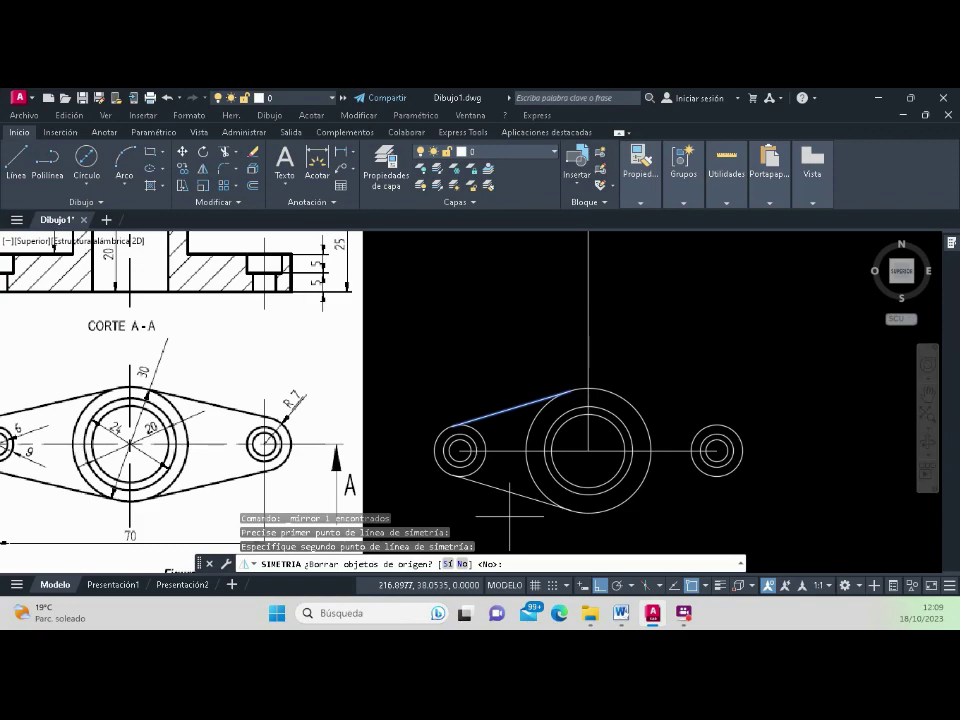
pyautogui.press('Return')
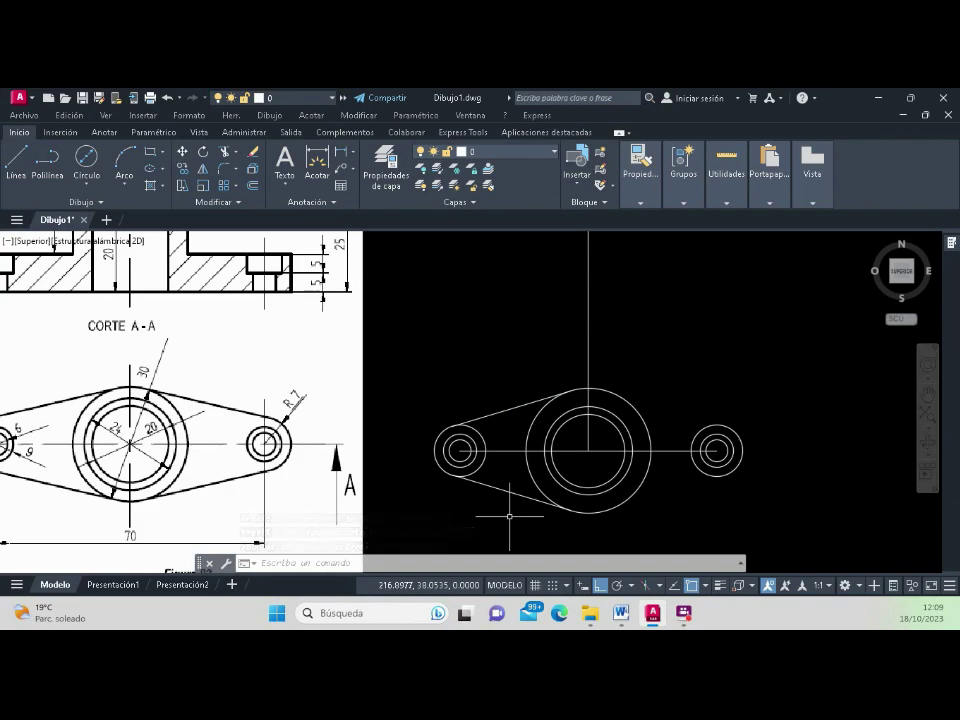
# Step: Delete the lower tangent line
pyautogui.click(500, 412)
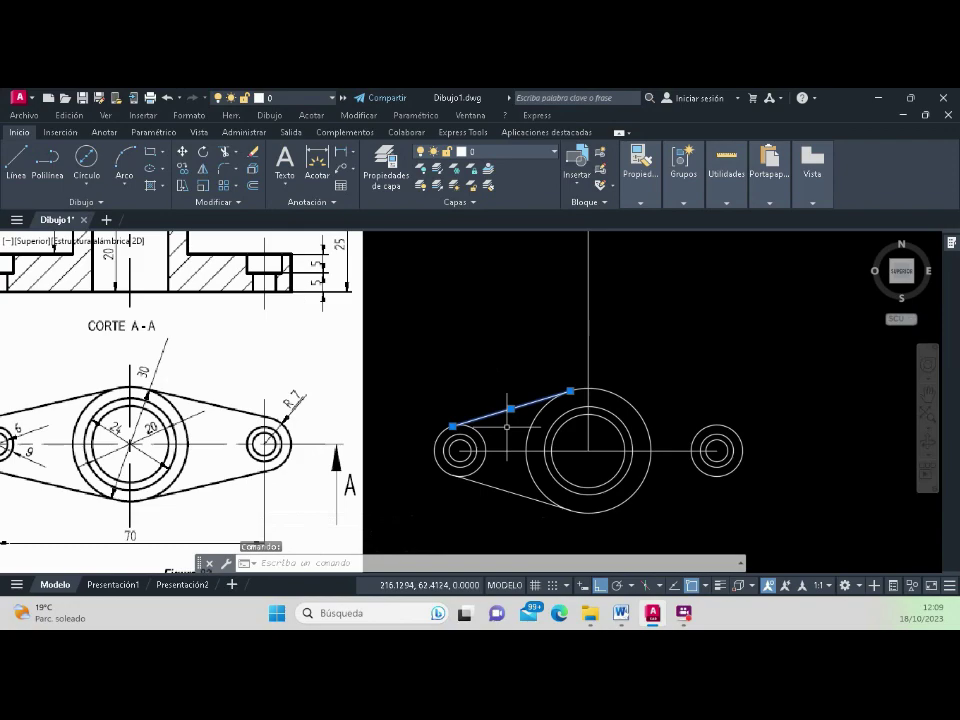
pyautogui.press('Escape')
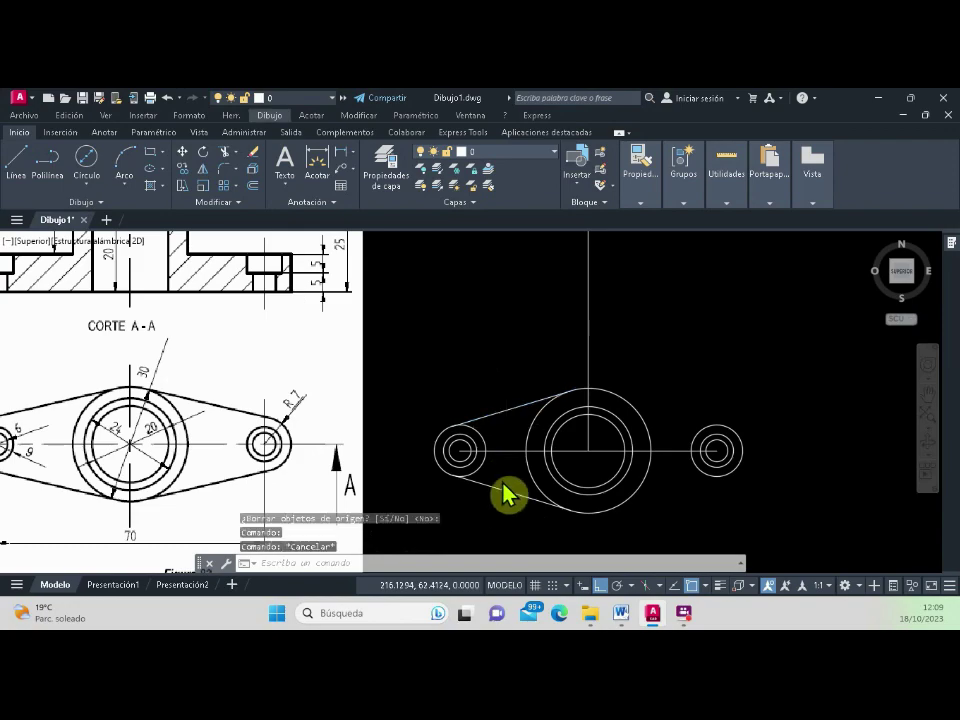
pyautogui.click(505, 490)
pyautogui.click(478, 507)
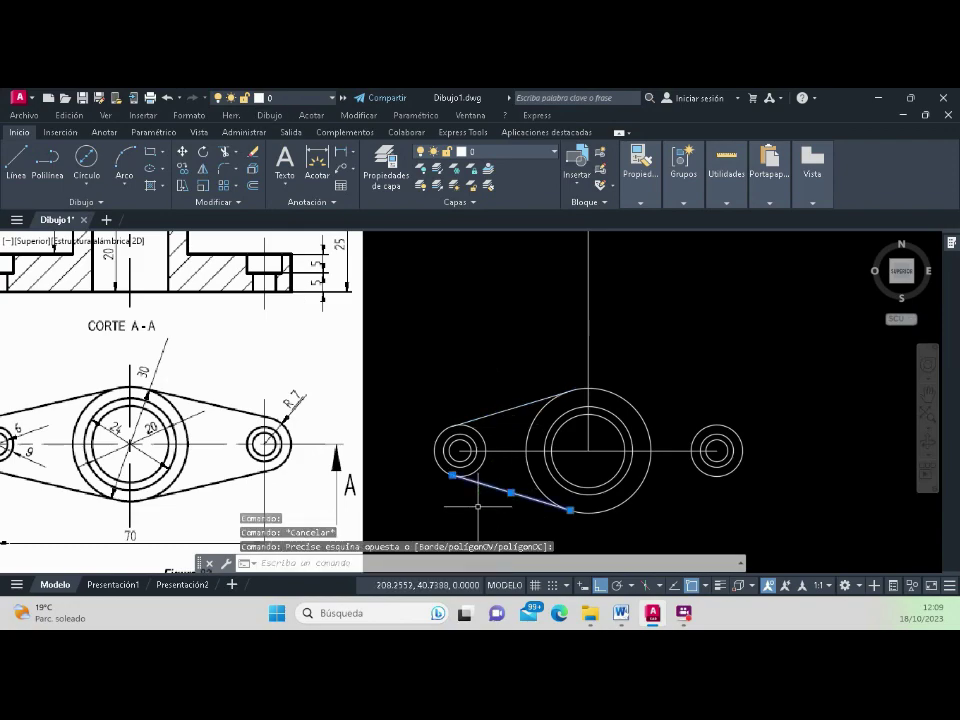
pyautogui.press('Delete')
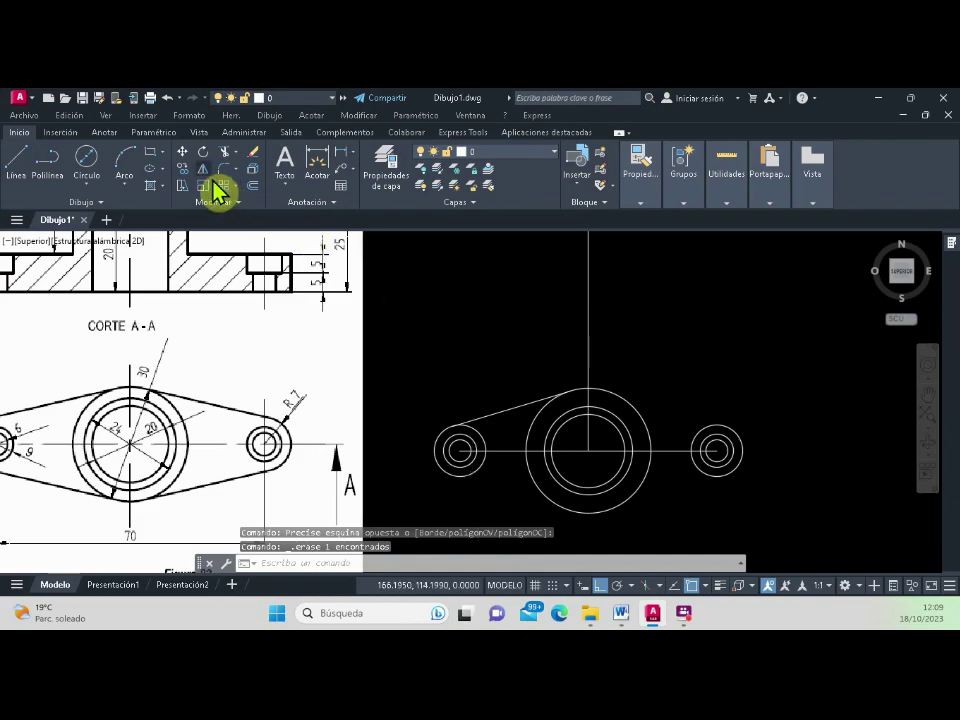
# Step: Mirror the upper tangent line across the horizontal centreline, erasing the original
pyautogui.click(205, 170)
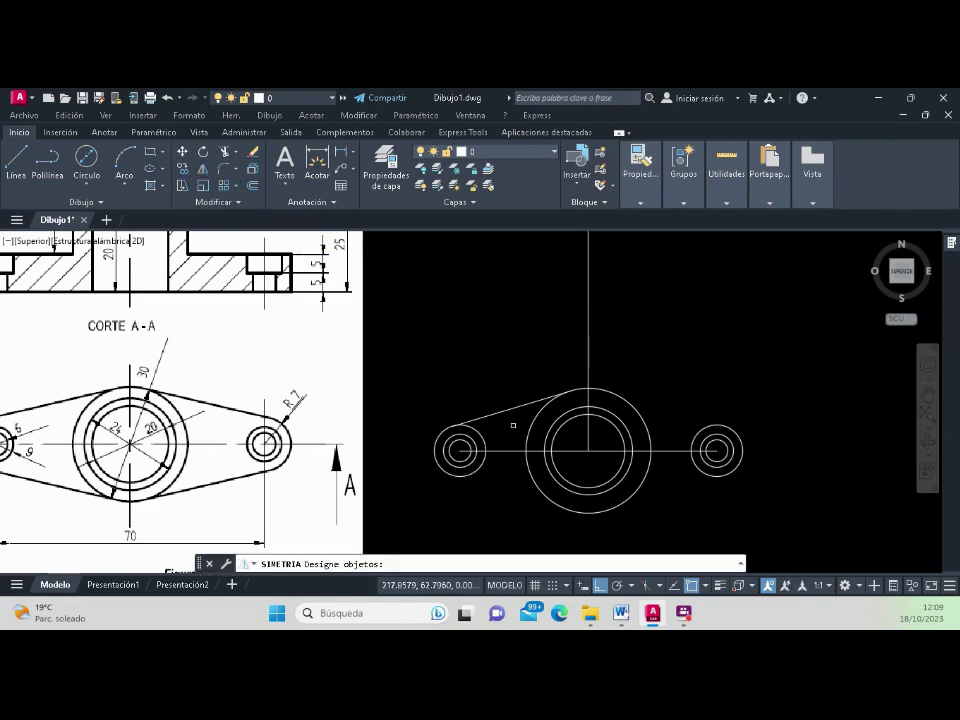
pyautogui.click(500, 412)
pyautogui.press('Return')
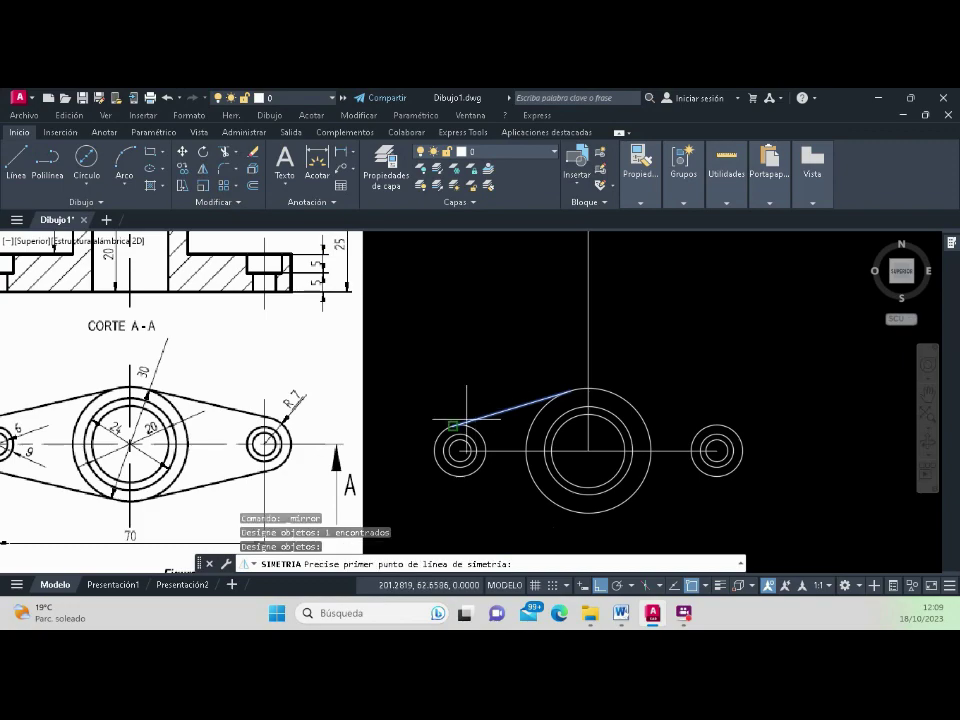
pyautogui.click(460, 450)
pyautogui.click(803, 455)
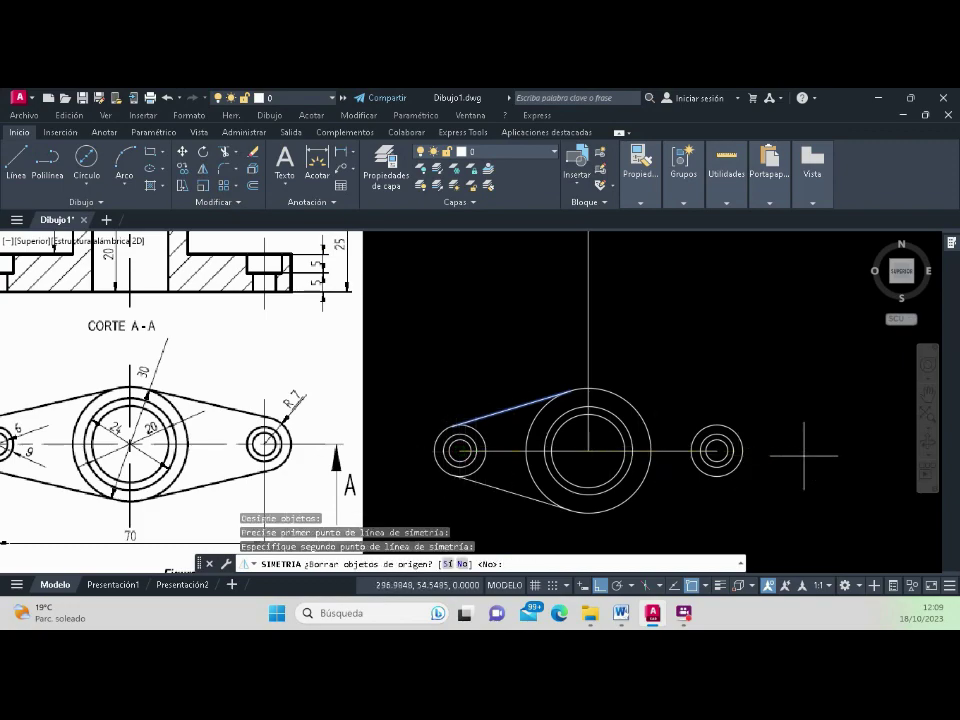
pyautogui.click(447, 564)
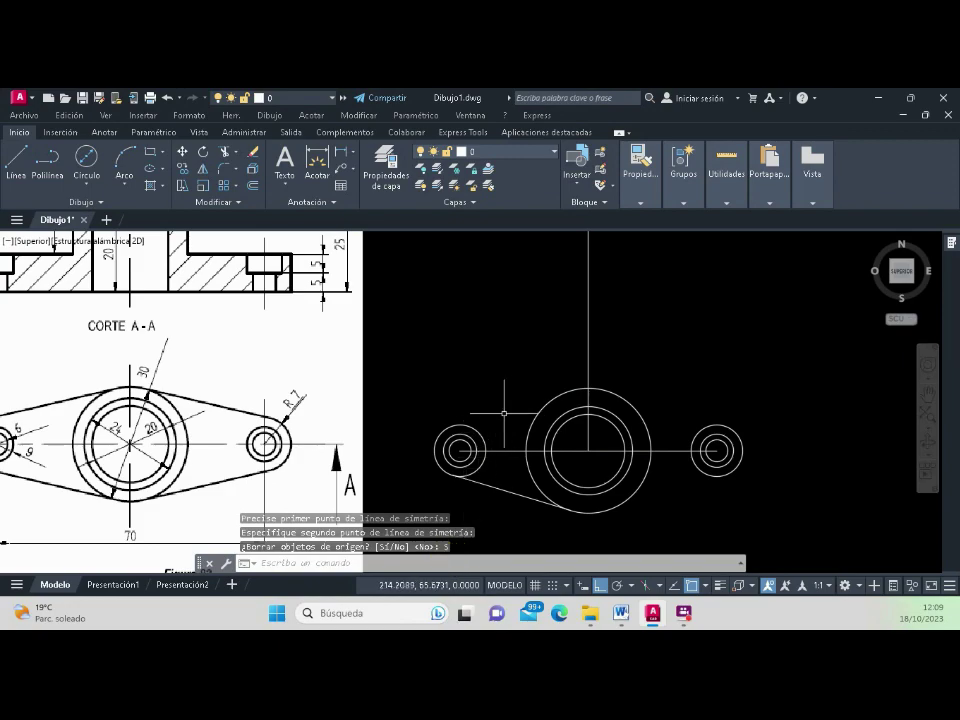
# Step: Mirror the lower tangent line back across the horizontal centreline, keeping the source
pyautogui.press('Return')
pyautogui.click(509, 496)
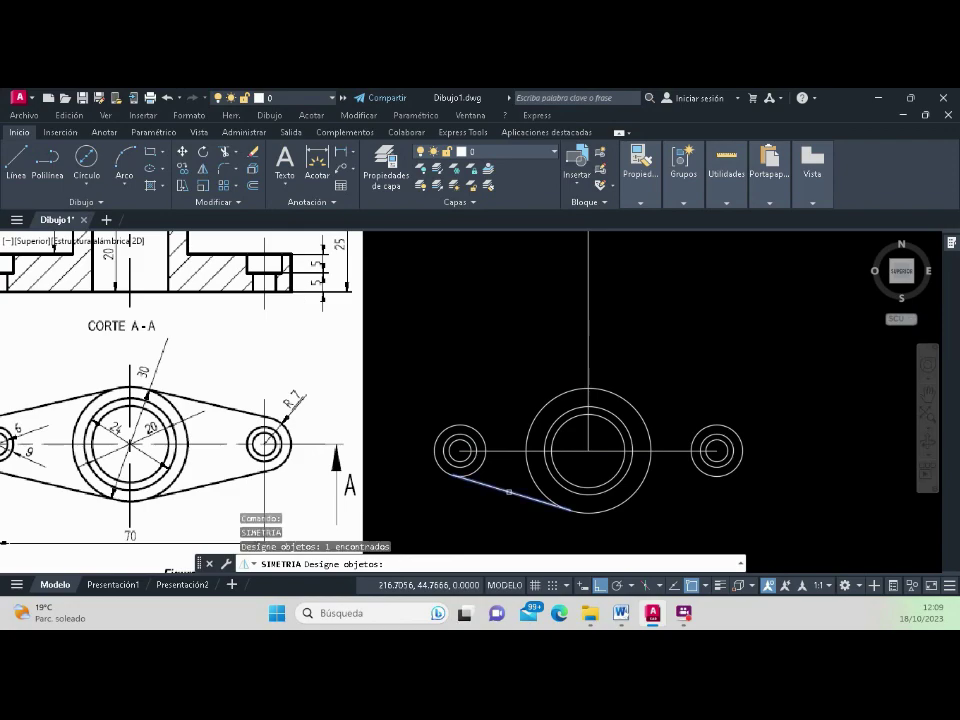
pyautogui.press('Return')
pyautogui.click(466, 451)
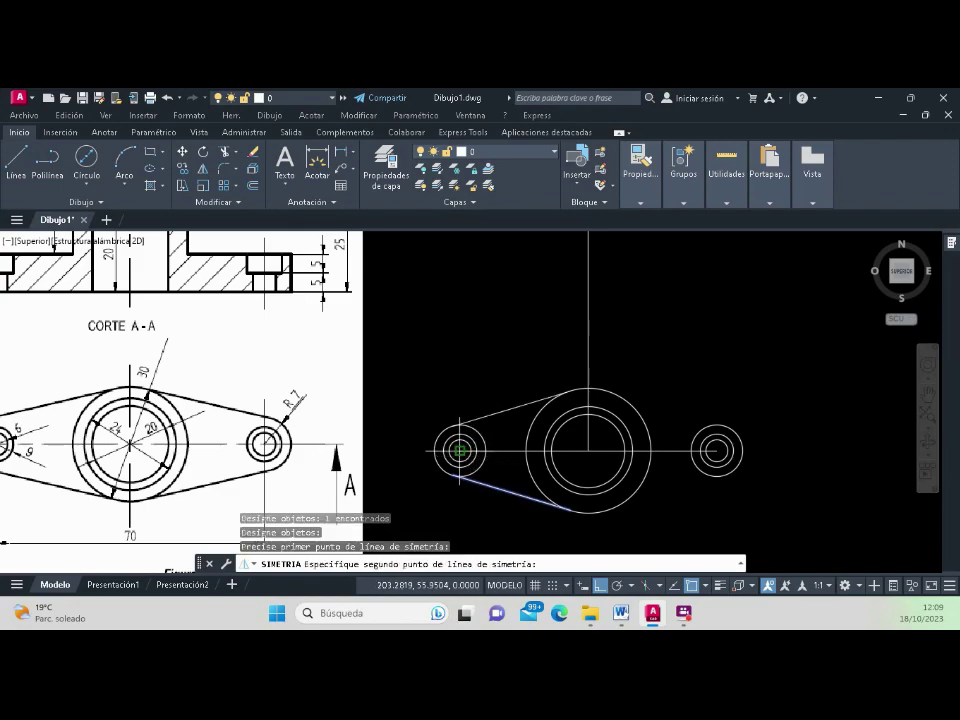
pyautogui.click(716, 450)
pyautogui.press('Return')
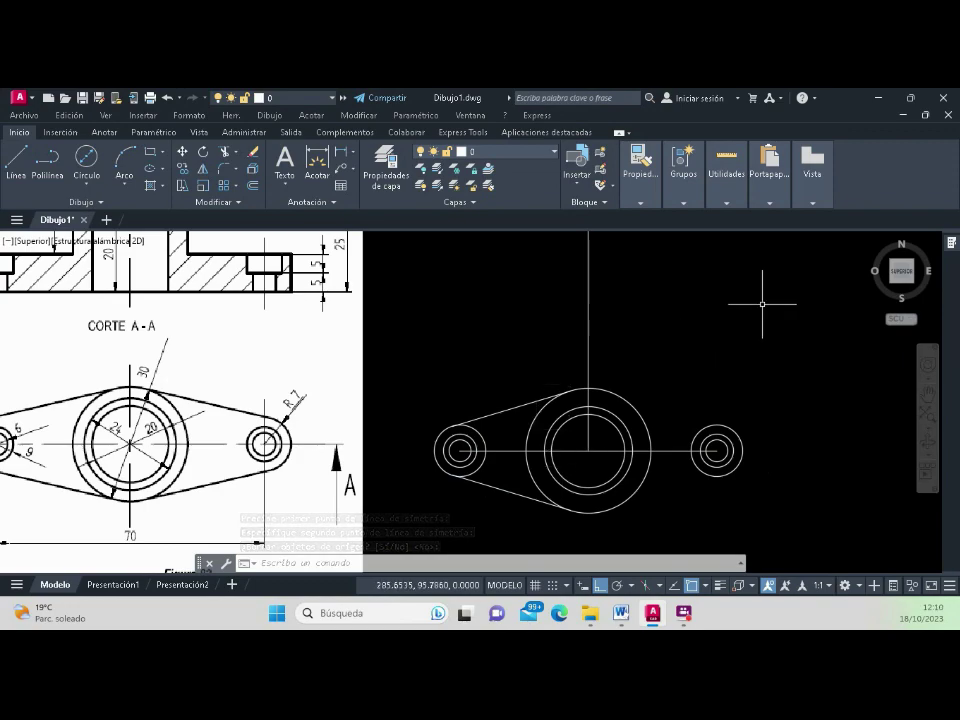
# Step: Make several window selections, ending with the vertical centreline selected
pyautogui.click(233, 502)
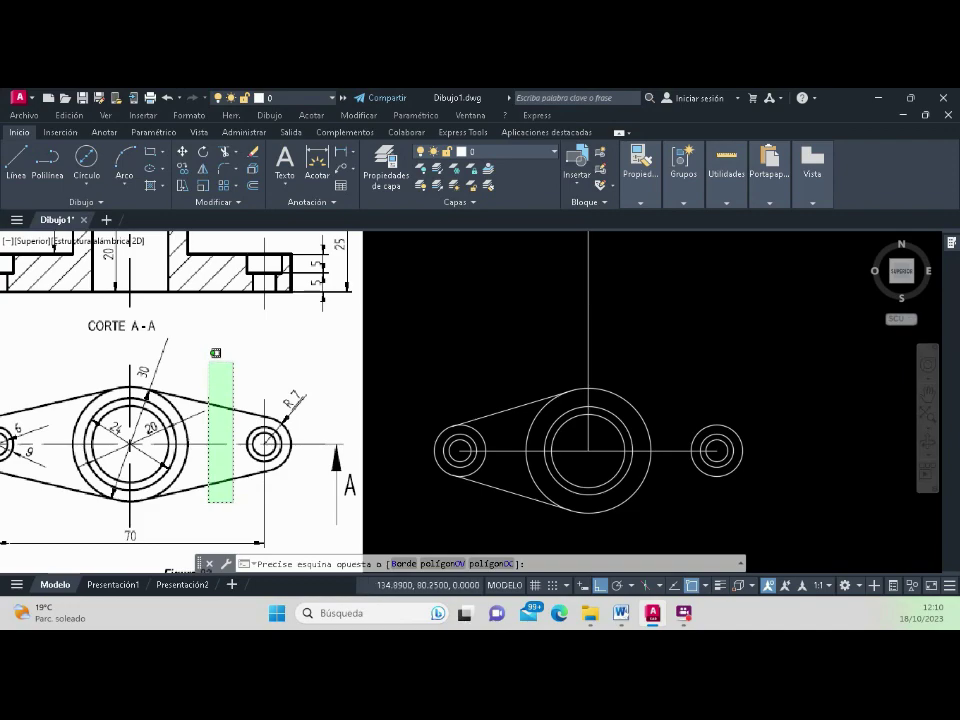
pyautogui.click(217, 358)
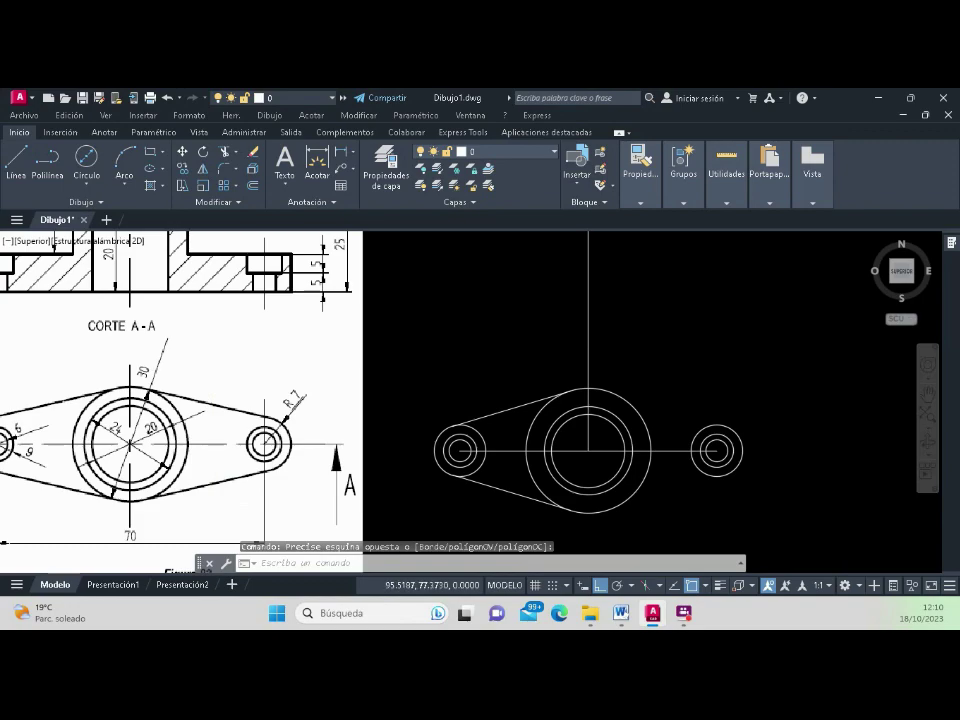
pyautogui.click(80, 357)
pyautogui.click(38, 488)
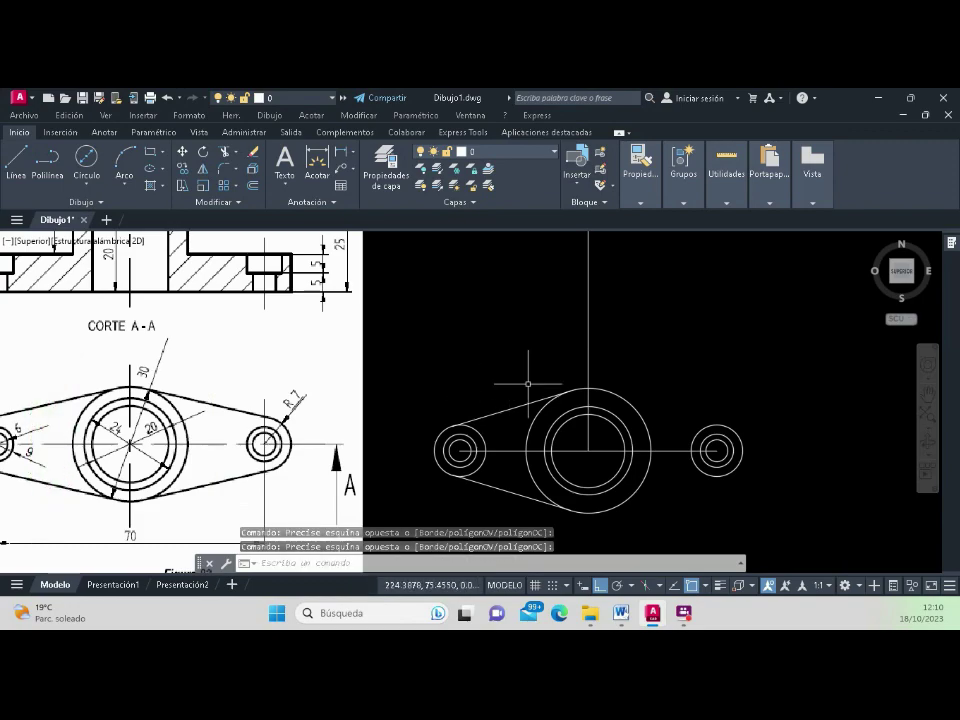
pyautogui.click(609, 327)
pyautogui.click(563, 325)
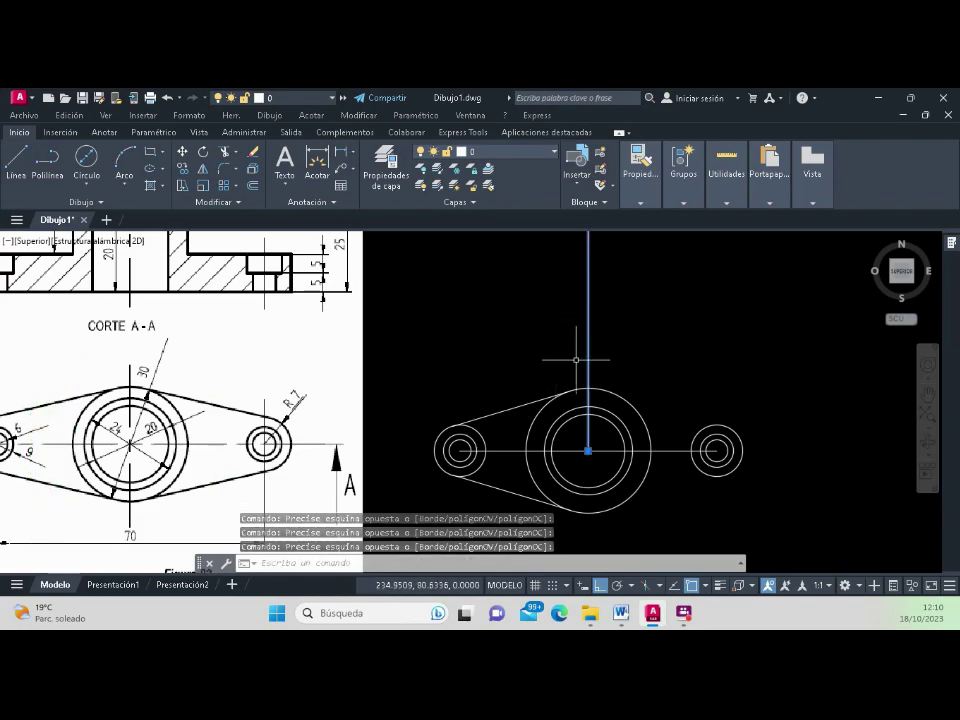
# Step: Start Mirror on both left tangent lines, taking the large circle's centre as first axis point
pyautogui.click(202, 169)
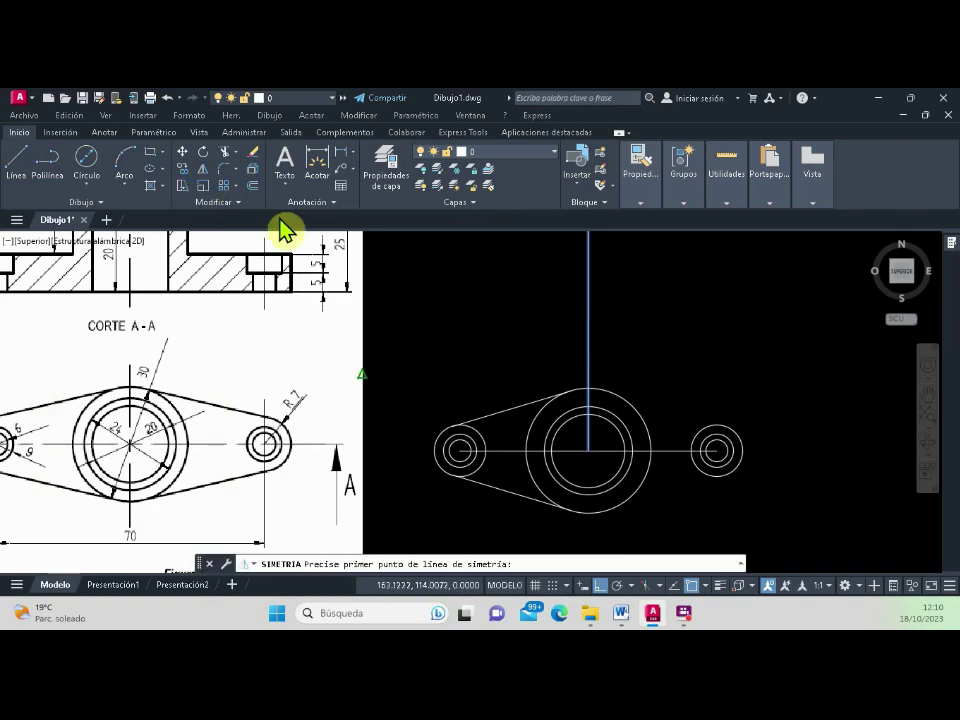
pyautogui.click(202, 169)
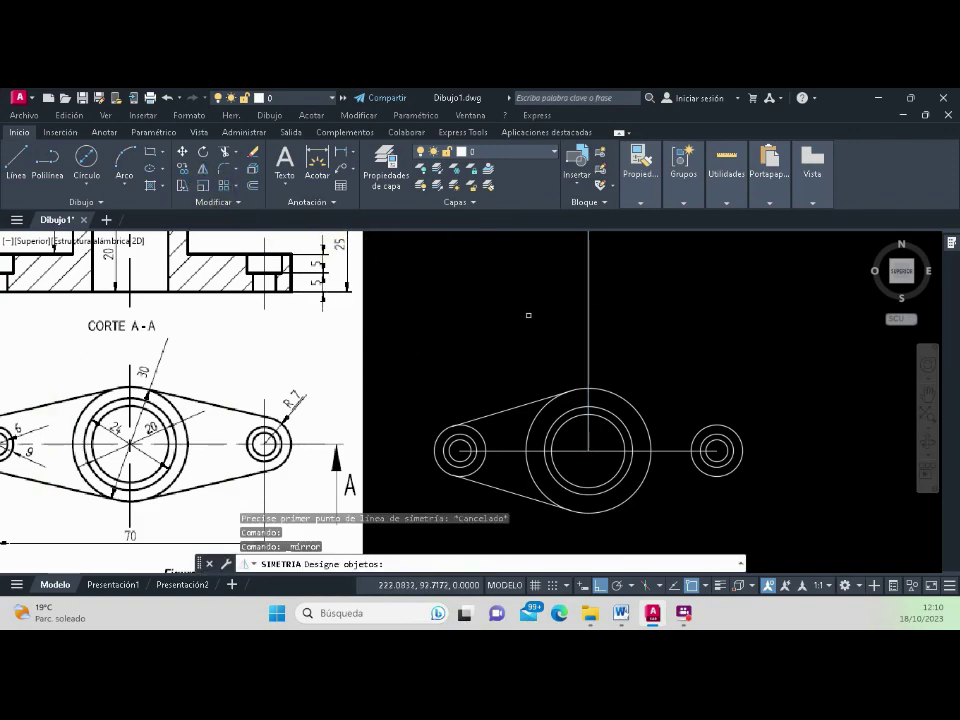
pyautogui.click(506, 409)
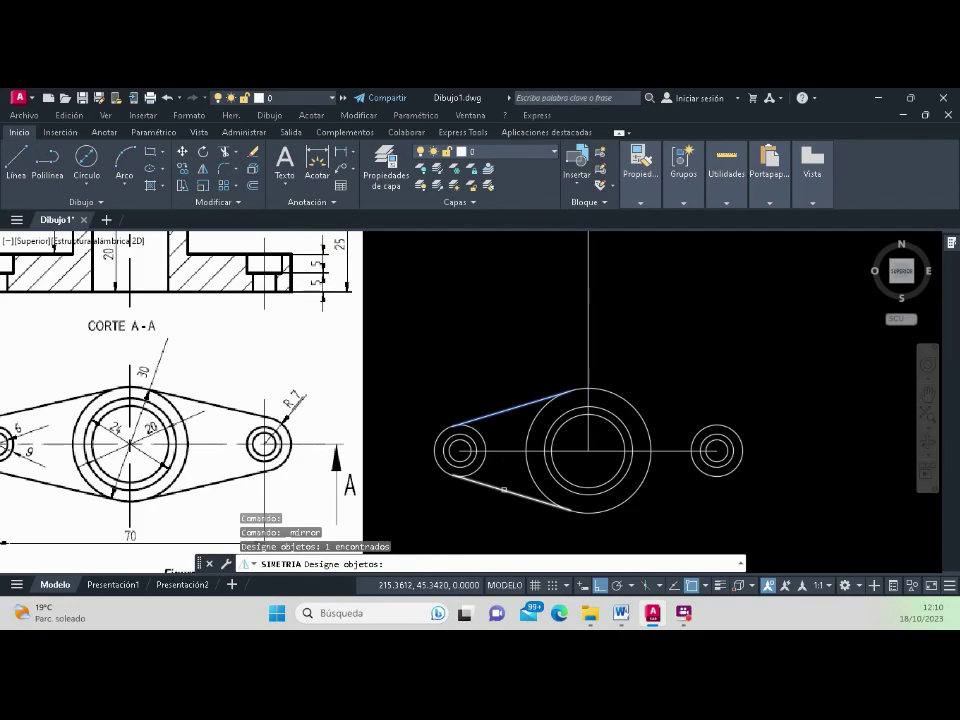
pyautogui.click(500, 488)
pyautogui.press('Return')
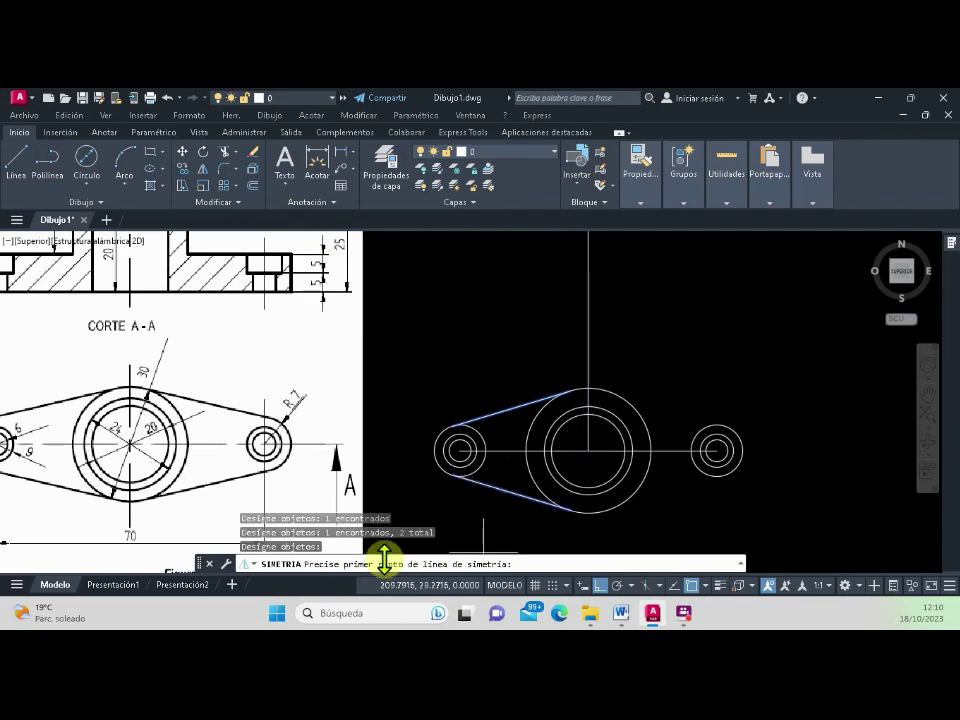
pyautogui.click(587, 451)
# Step: Set the second axis point straight below the large circle's centre, keeping the original tangent lines
pyautogui.scroll(-5, 588, 451)
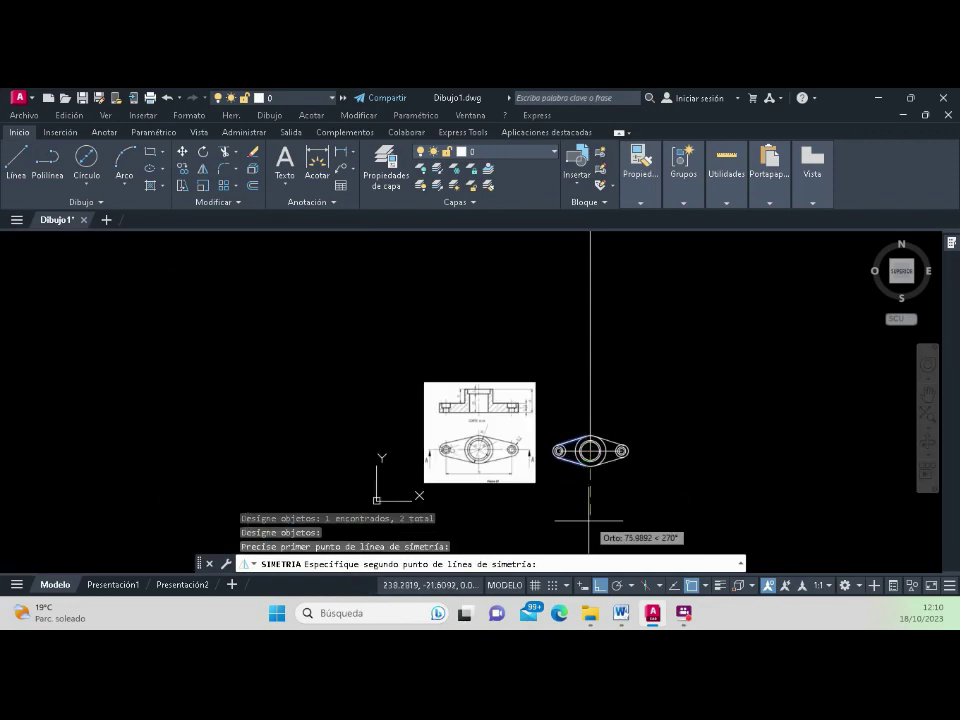
pyautogui.scroll(2, 590, 460)
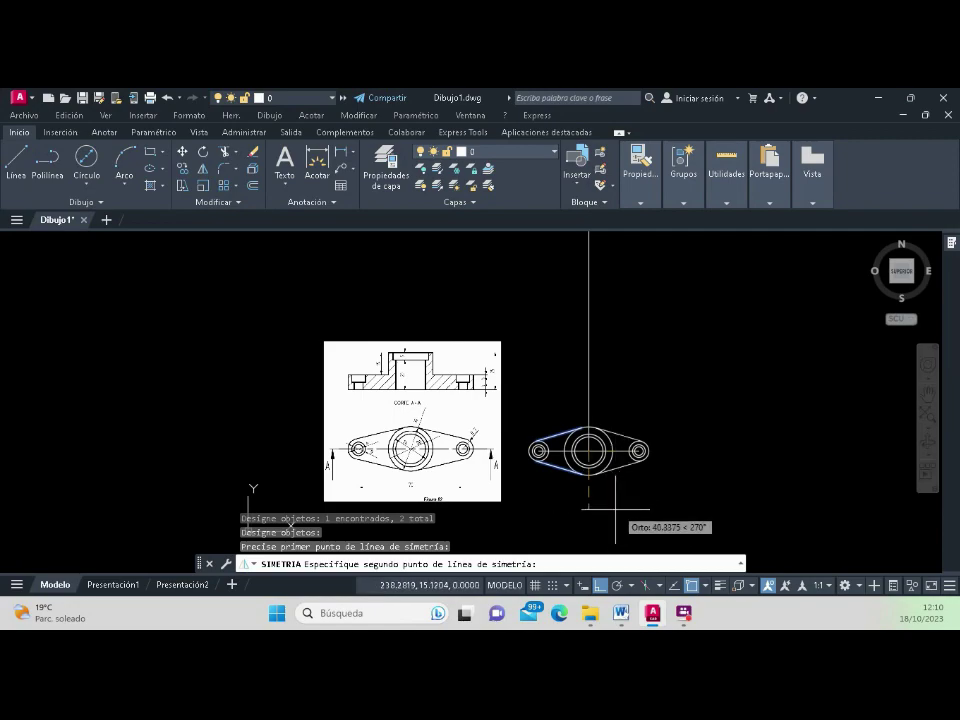
pyautogui.scroll(2, 579, 510)
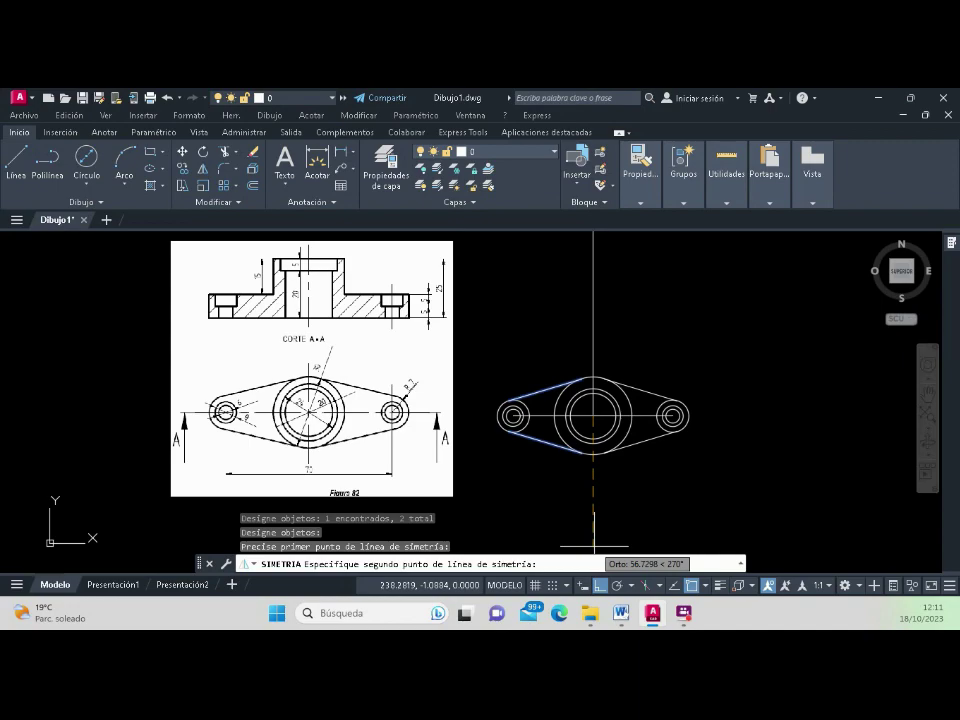
pyautogui.click(594, 547)
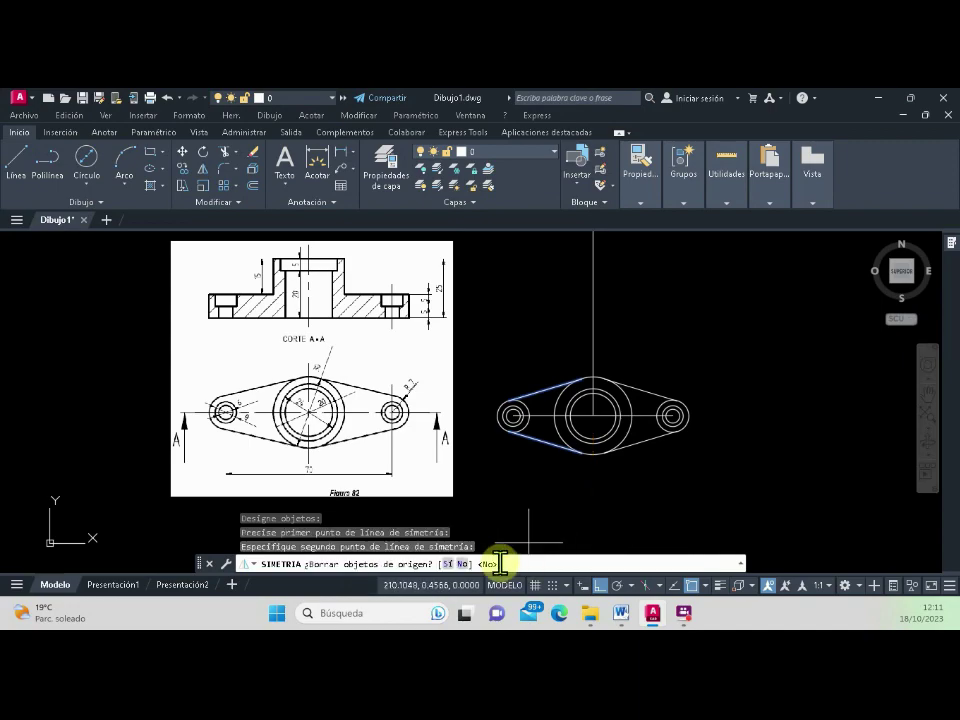
pyautogui.press('Return')
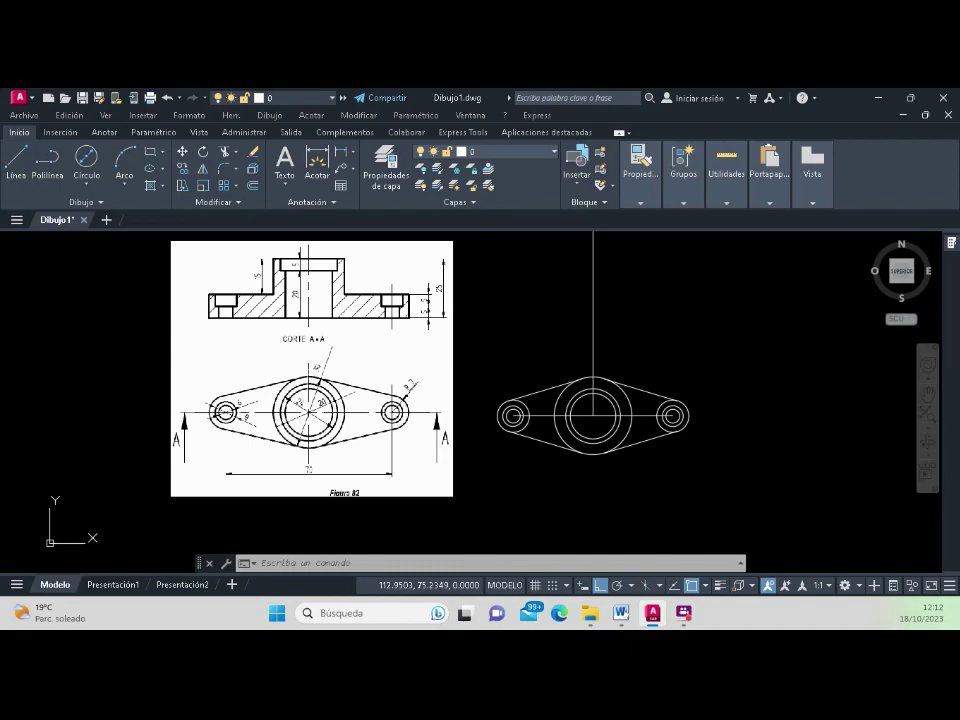
# Step: Start the Línea command and bring up the object snap modes list
pyautogui.scroll(-5, 408, 371)
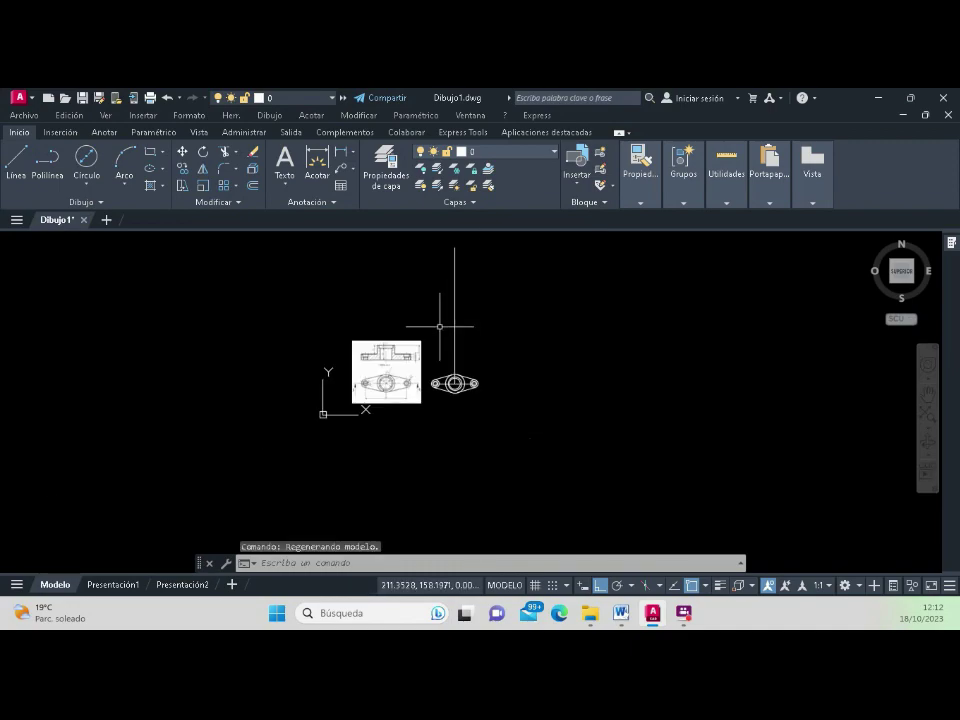
pyautogui.scroll(2, 435, 350)
pyautogui.scroll(2, 428, 369)
pyautogui.scroll(2, 446, 400)
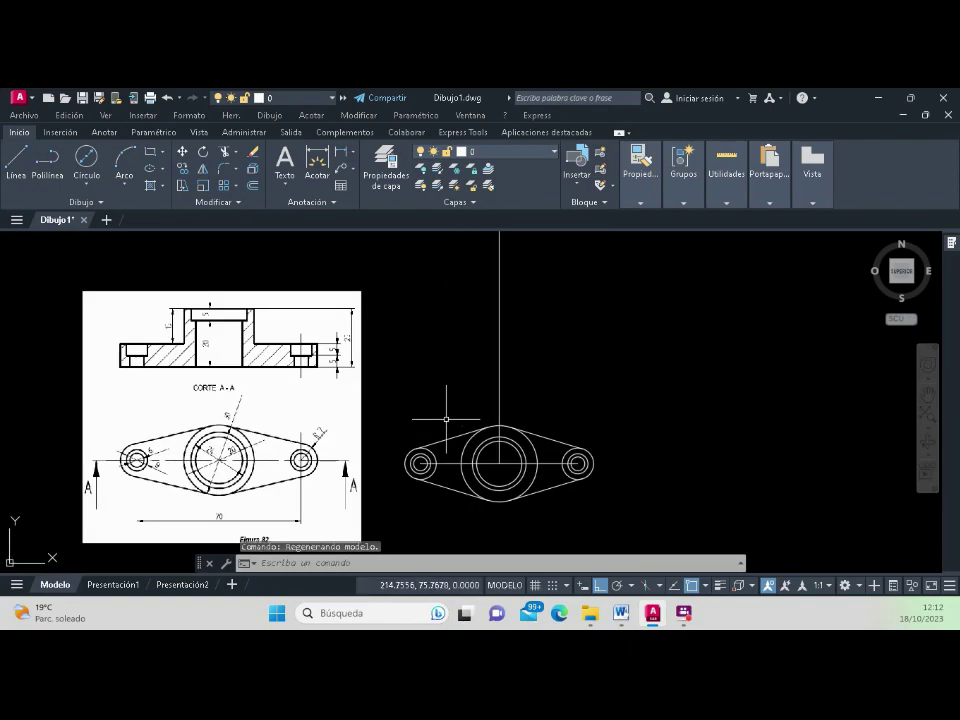
pyautogui.click(15, 165)
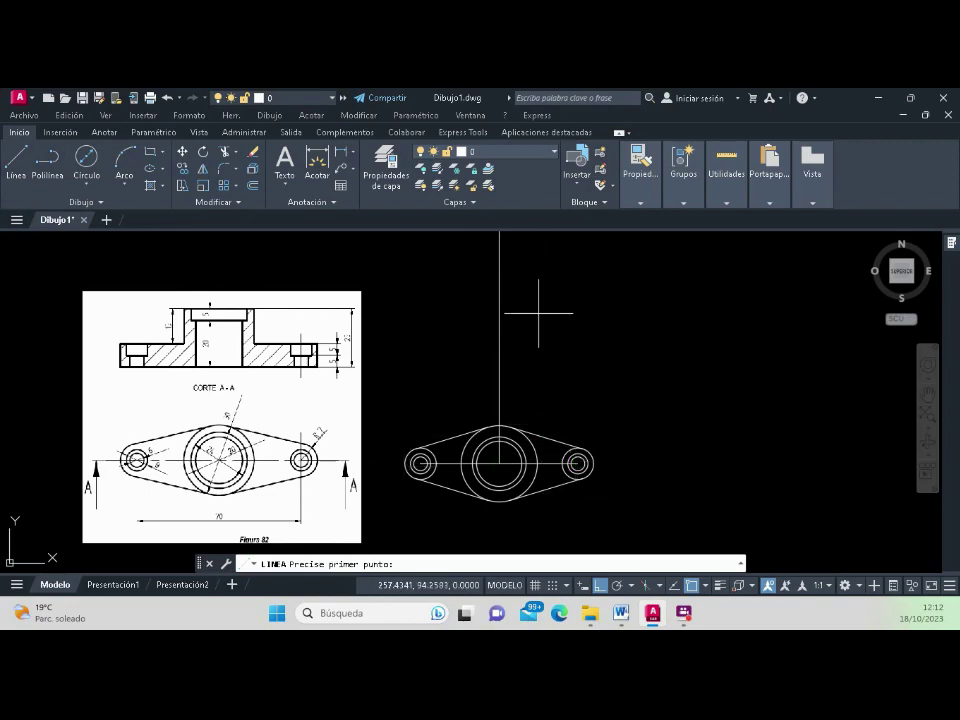
pyautogui.click(706, 586)
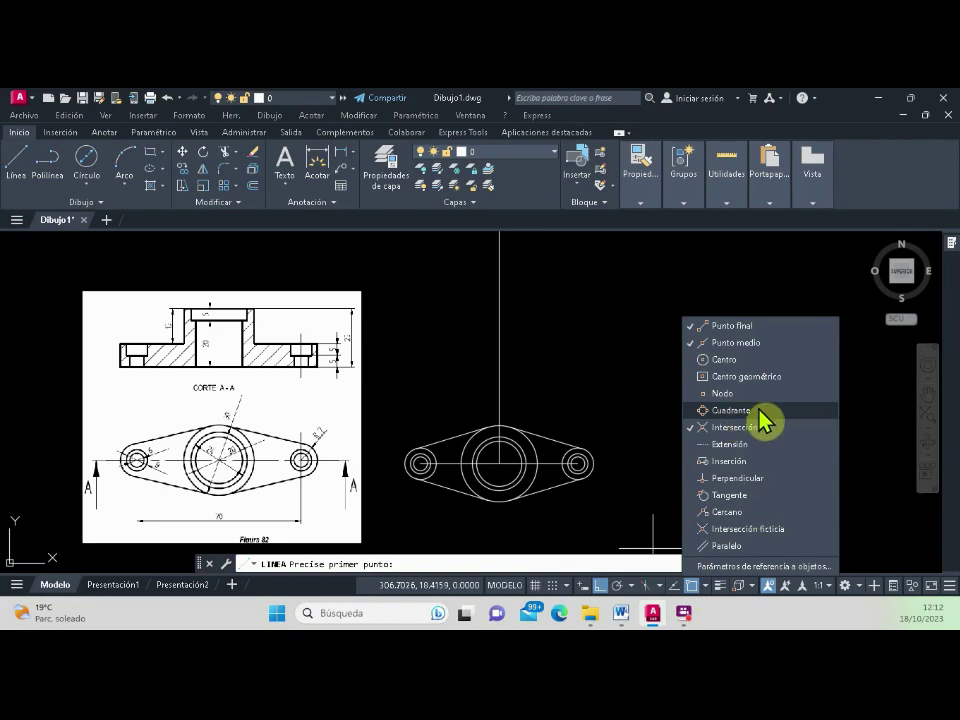
# Step: Enable Quadrant snap and draw a vertical projection line up from the left lug circle's quadrant
pyautogui.click(697, 411)
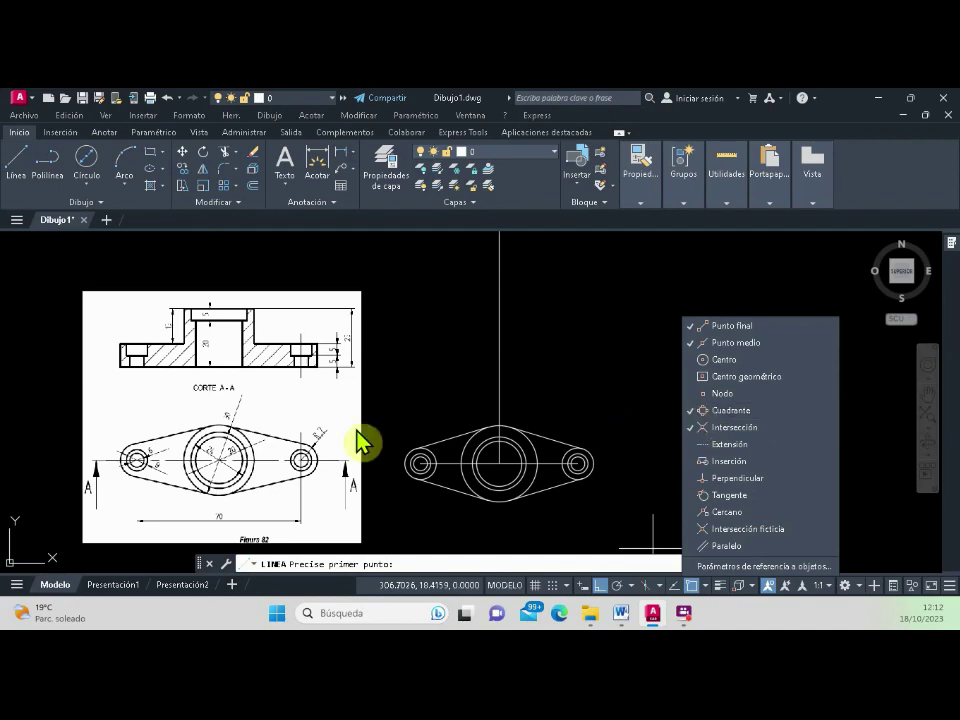
pyautogui.click(578, 353)
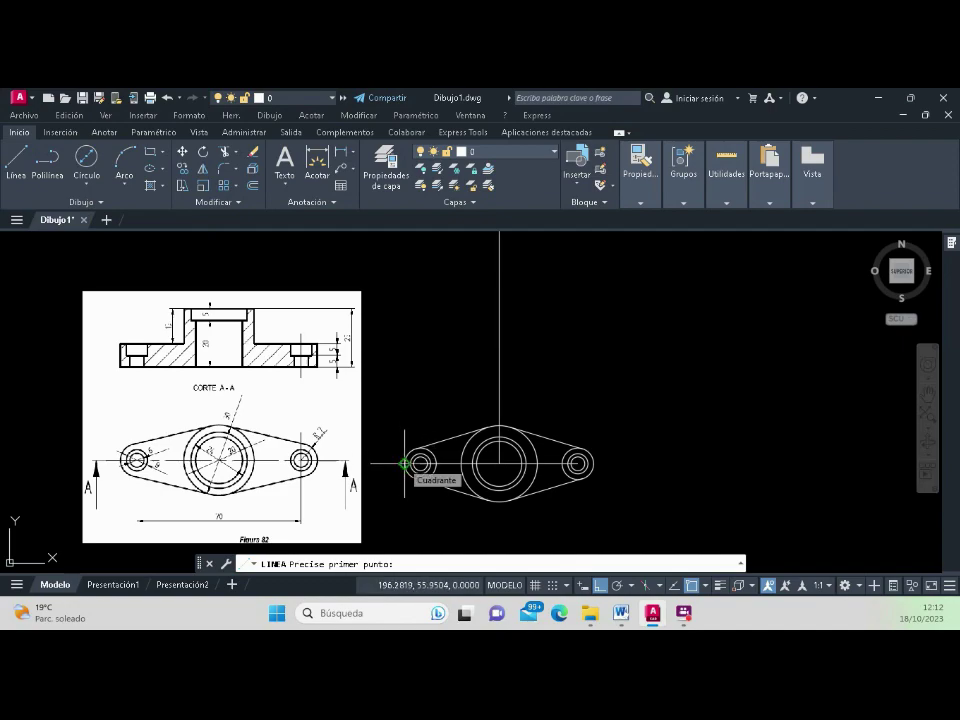
pyautogui.click(404, 463)
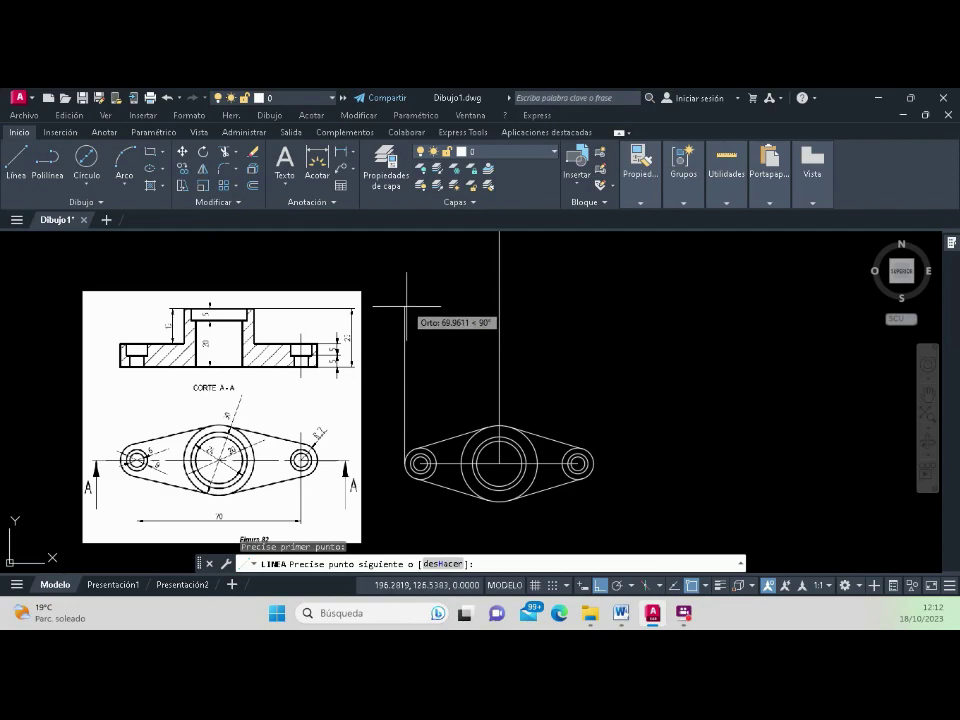
pyautogui.click(404, 262)
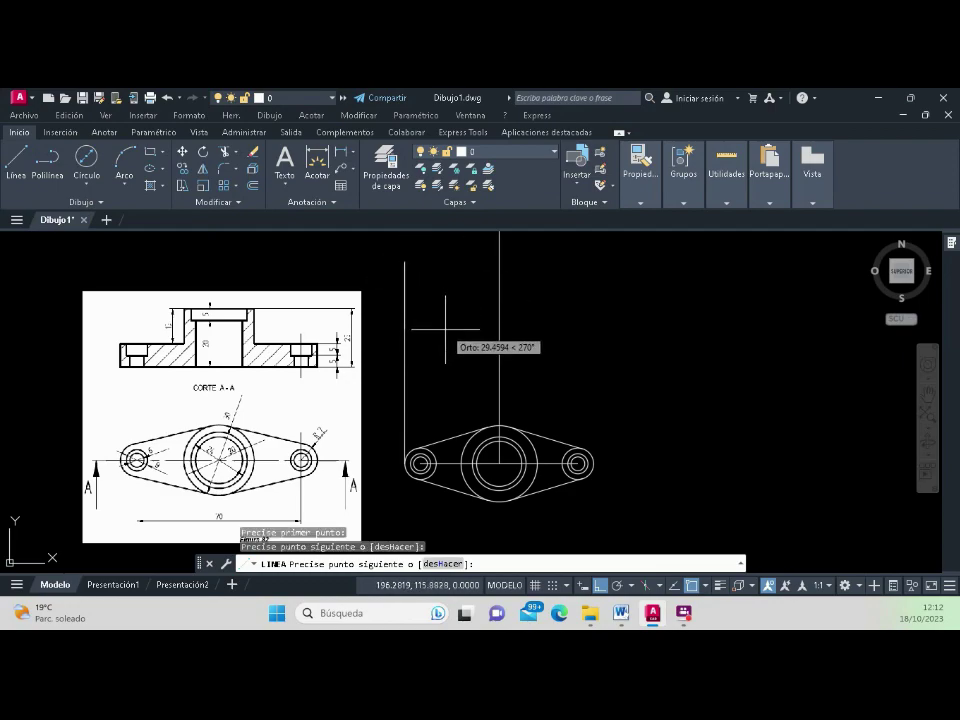
pyautogui.press('Return')
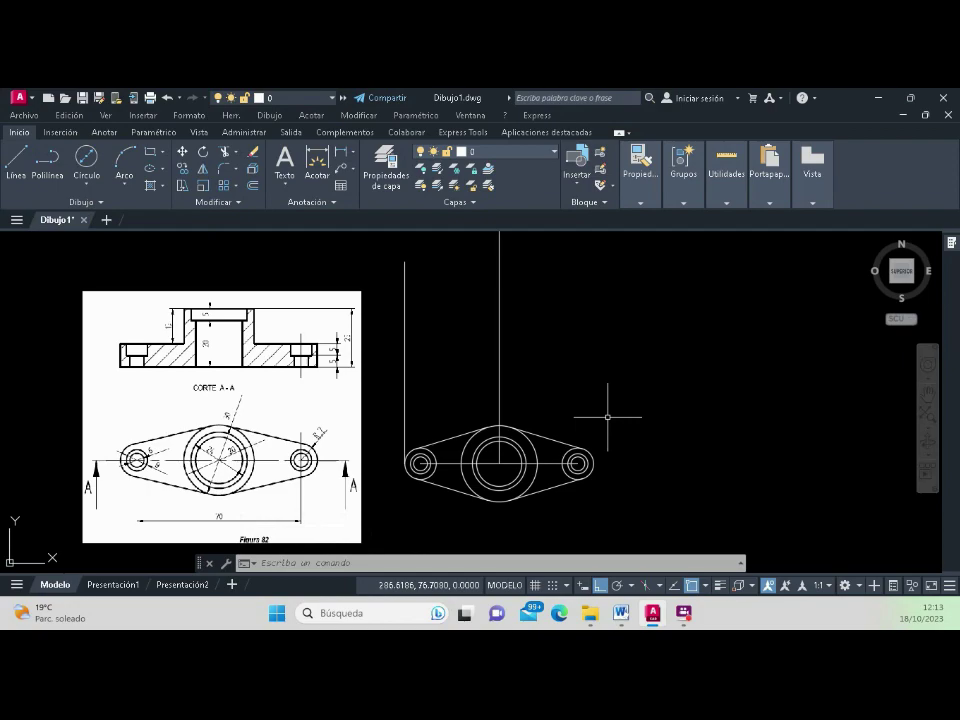
# Step: Restart the LINE command with the L alias after cancelling one attempt
pyautogui.write('l')
pyautogui.press('Return')
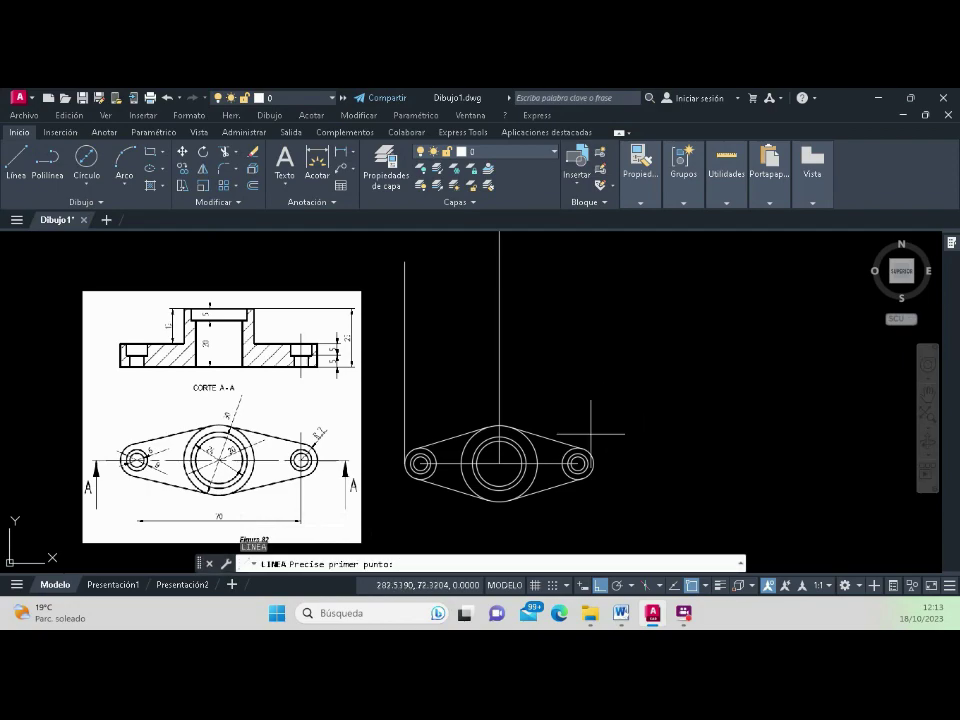
pyautogui.press('Escape')
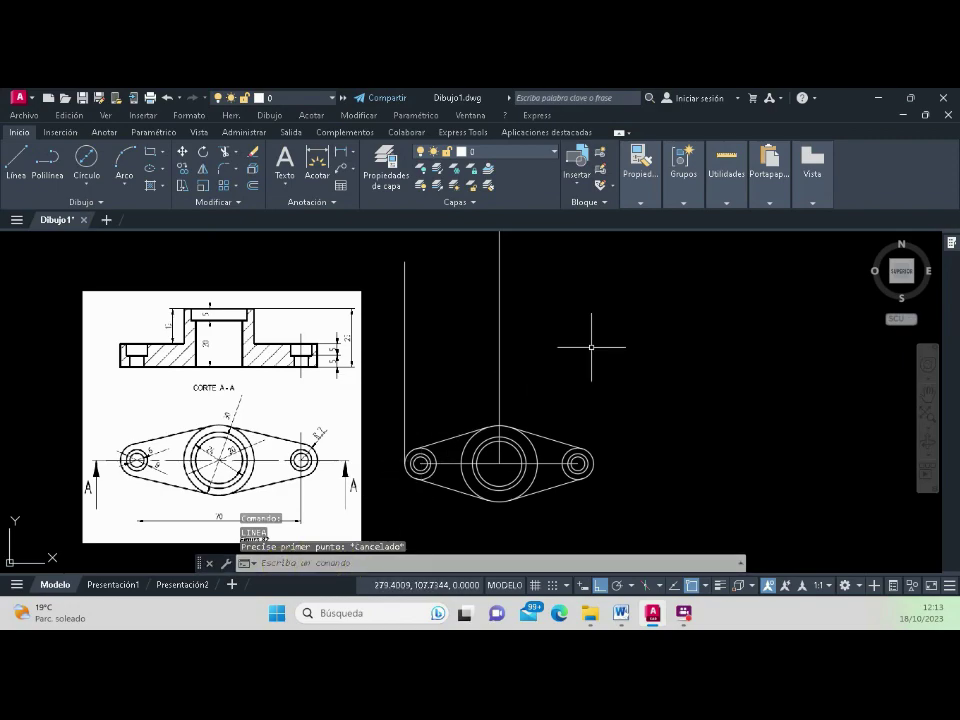
pyautogui.press('Return')
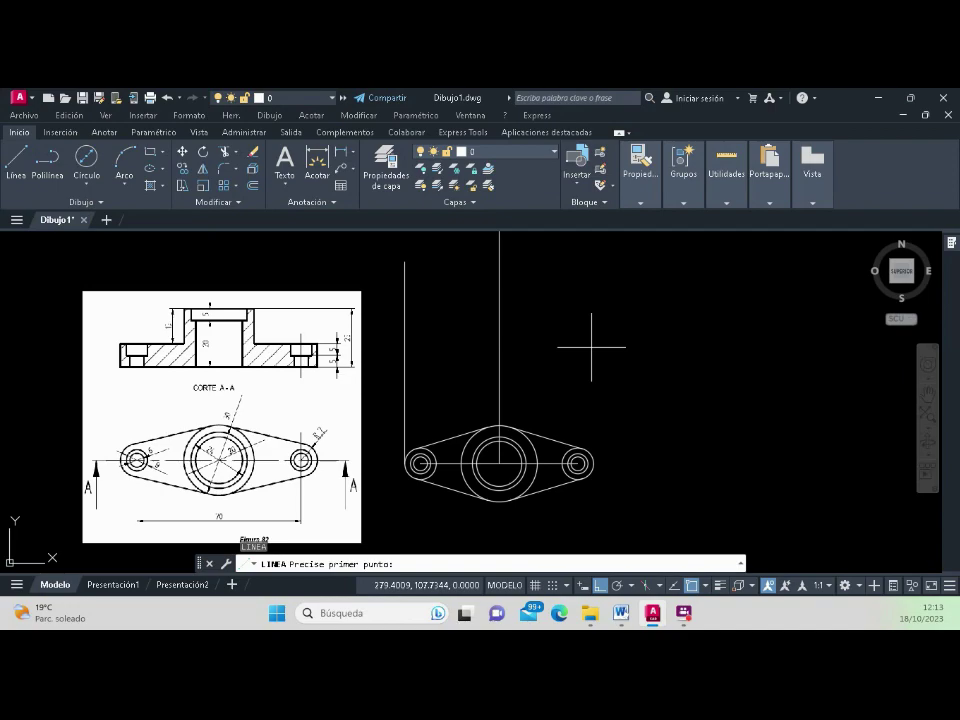
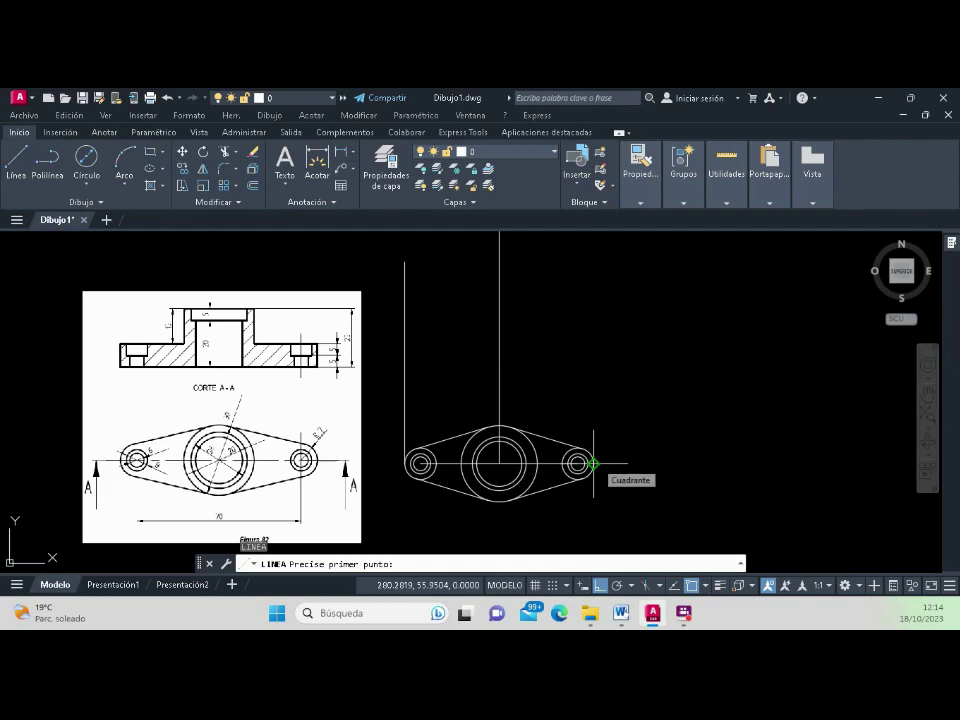
# Step: Draw a vertical line from the right bolt hole's outer edge to above the top view
pyautogui.click(593, 464)
pyautogui.scroll(-2, 593, 464)
pyautogui.click(594, 298)
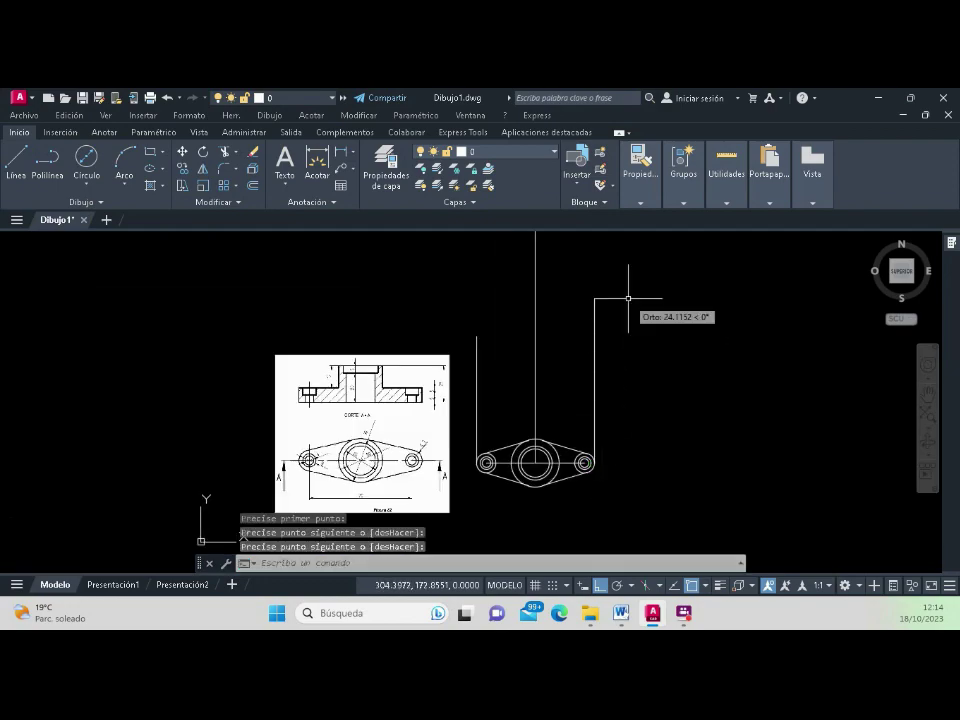
pyautogui.scroll(2, 619, 356)
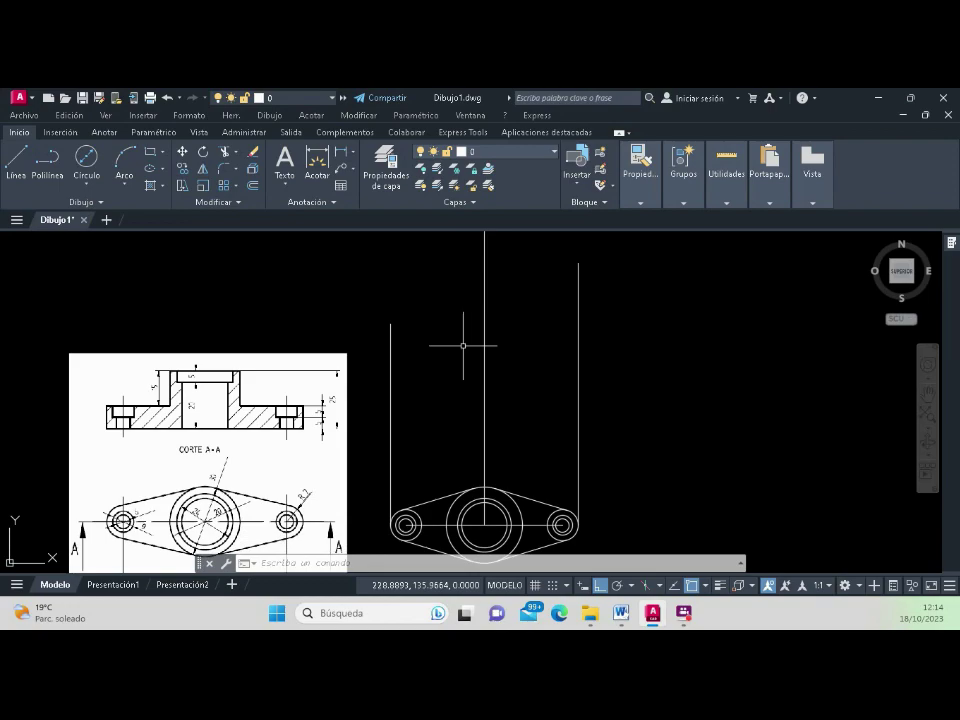
# Step: Start and cancel several stray line attempts from the toolbar and recent-commands list
pyautogui.click(18, 165)
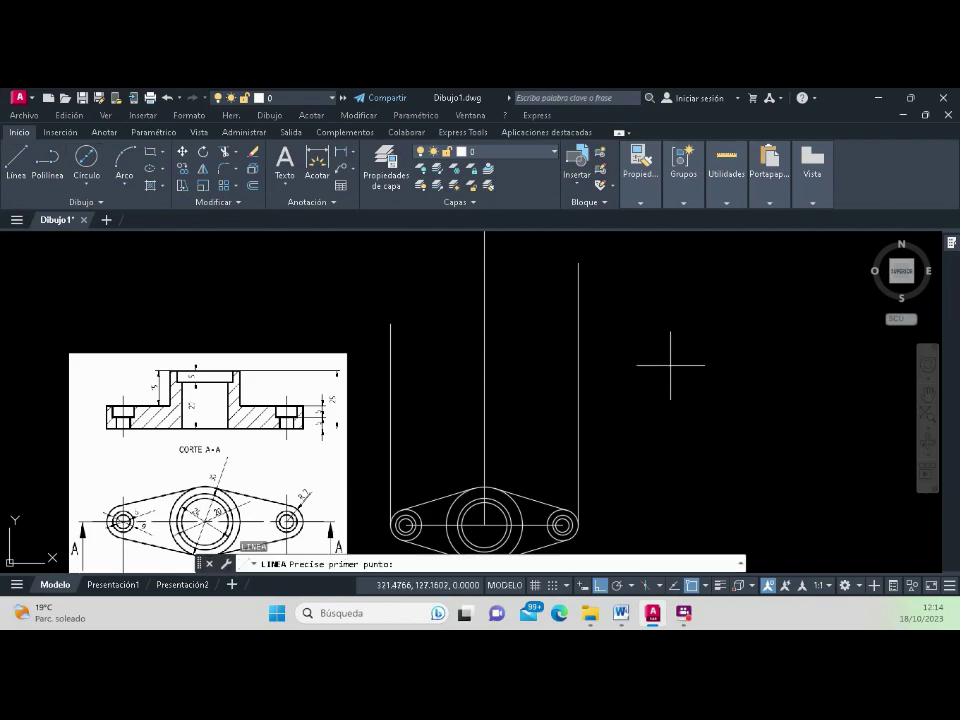
pyautogui.press('Escape')
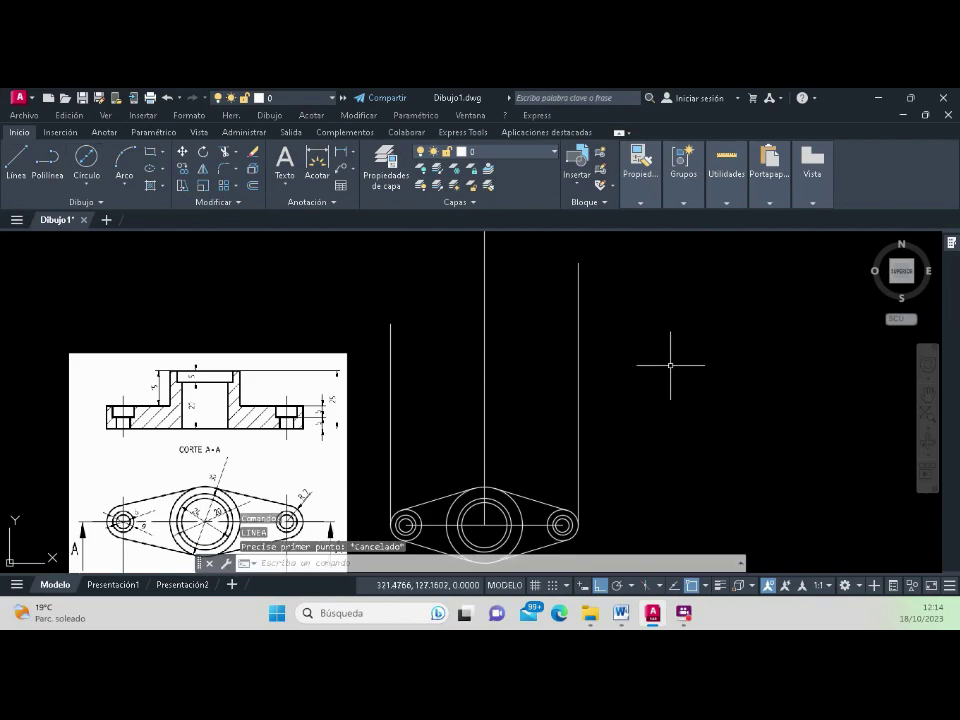
pyautogui.click(256, 567)
pyautogui.click(304, 481)
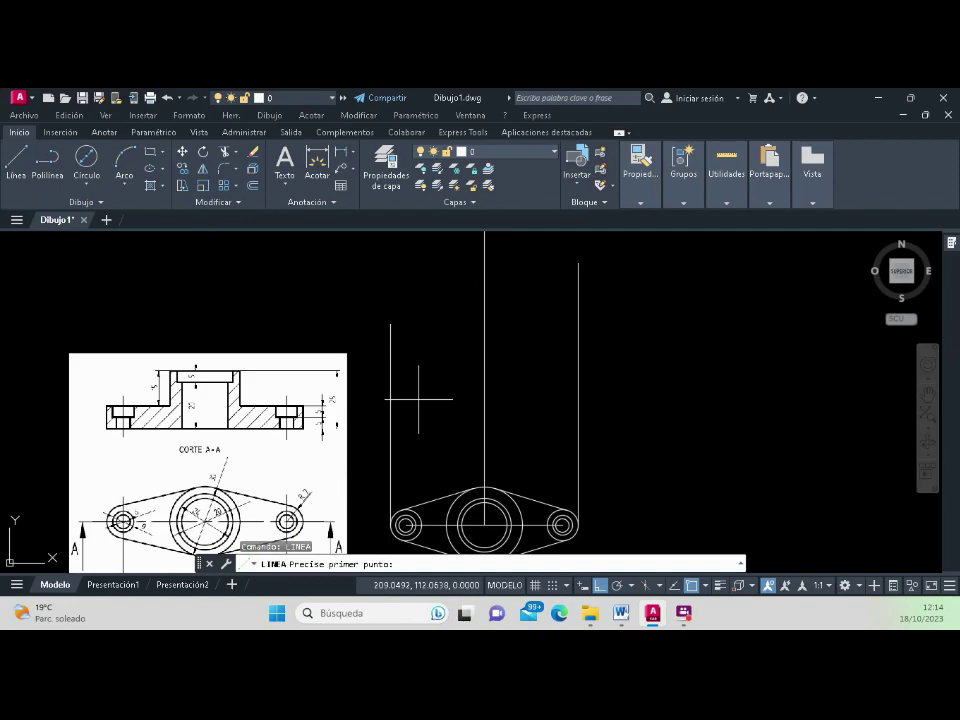
pyautogui.press('Escape')
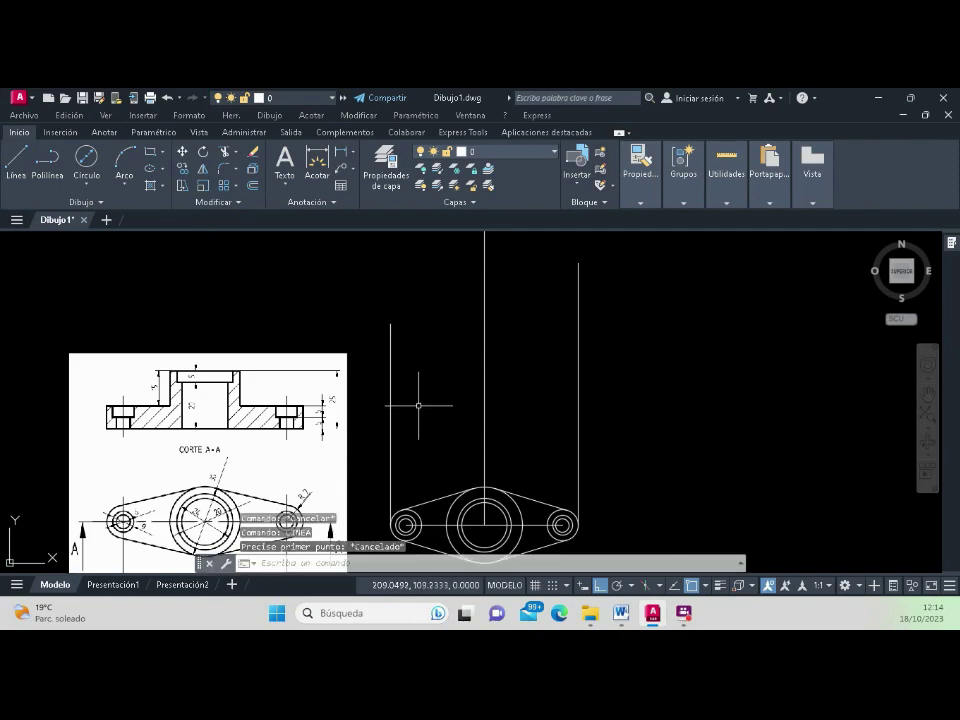
pyautogui.click(250, 563)
pyautogui.click(280, 470)
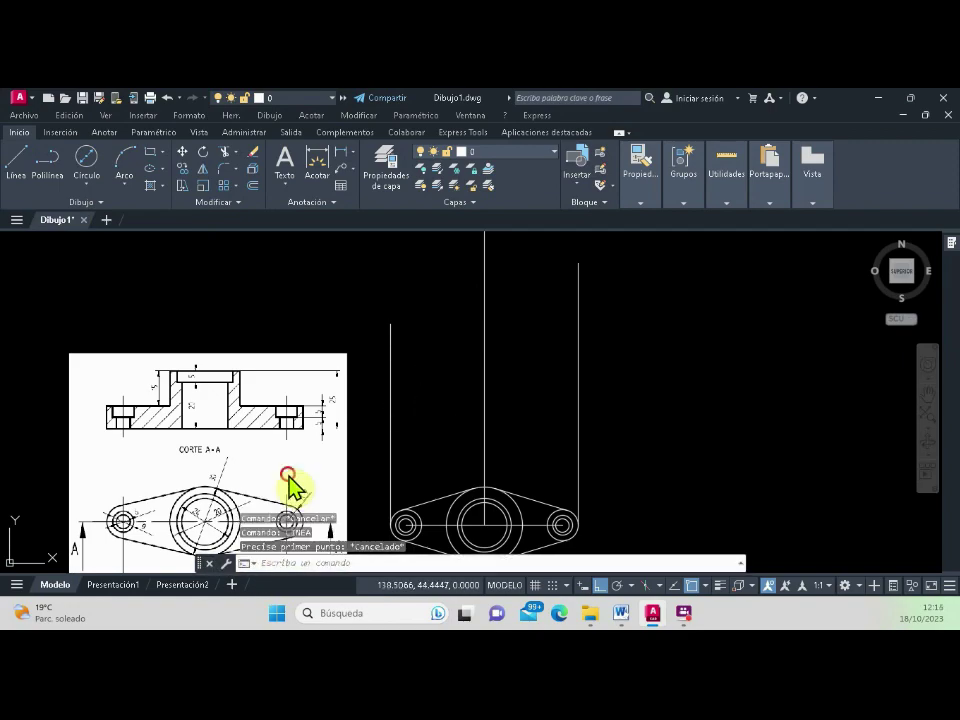
pyautogui.click(662, 371)
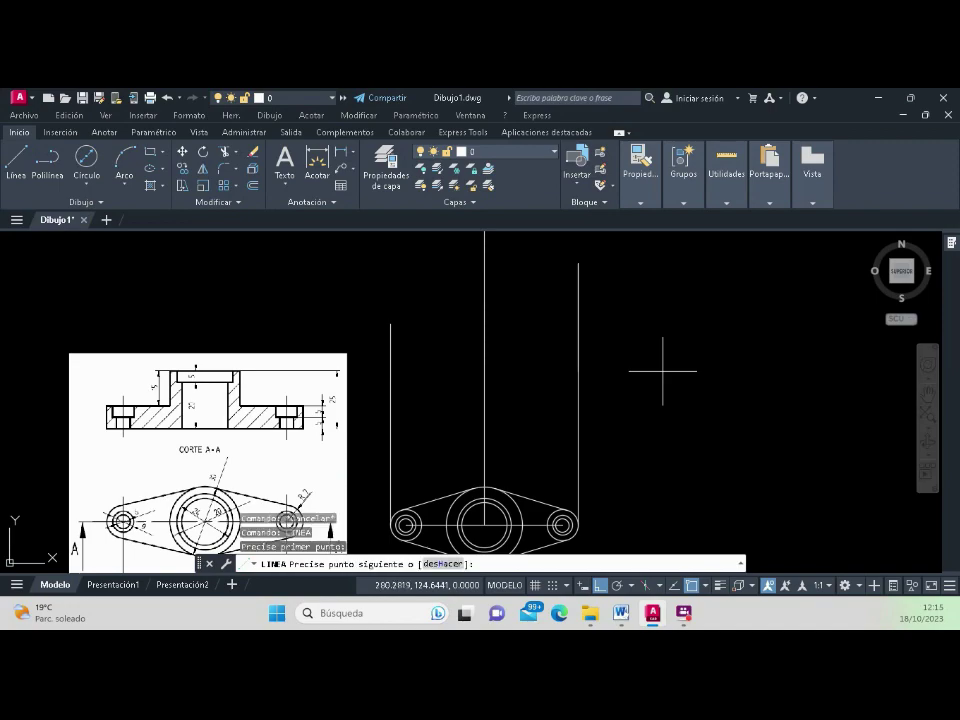
pyautogui.press('Escape')
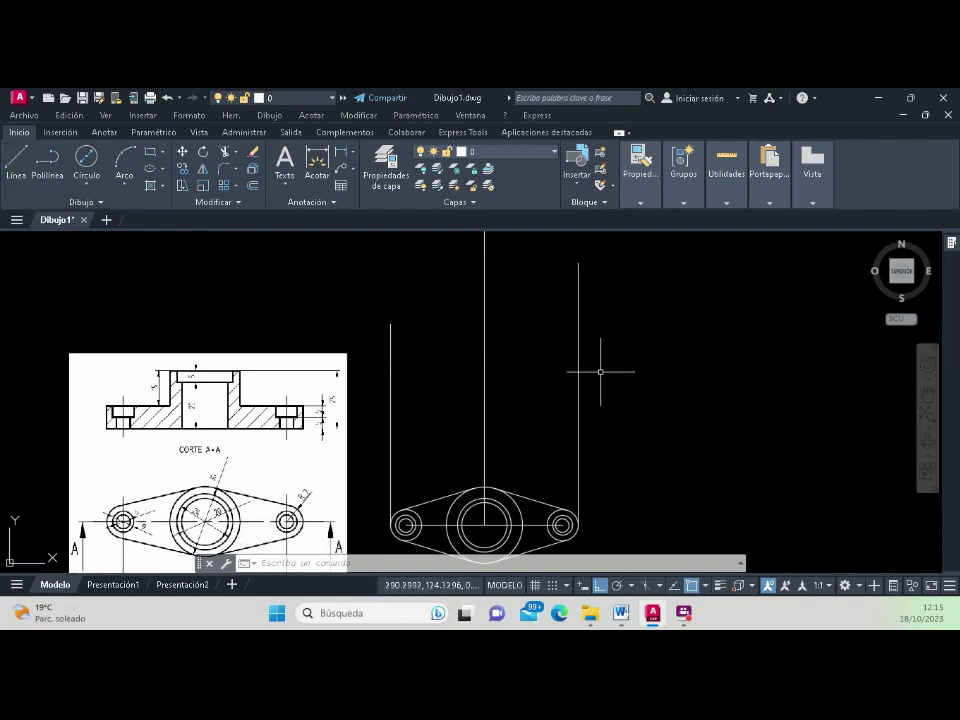
# Step: Draw a horizontal line from the left line's midpoint to the right projection line
pyautogui.write('l')
pyautogui.press('Return')
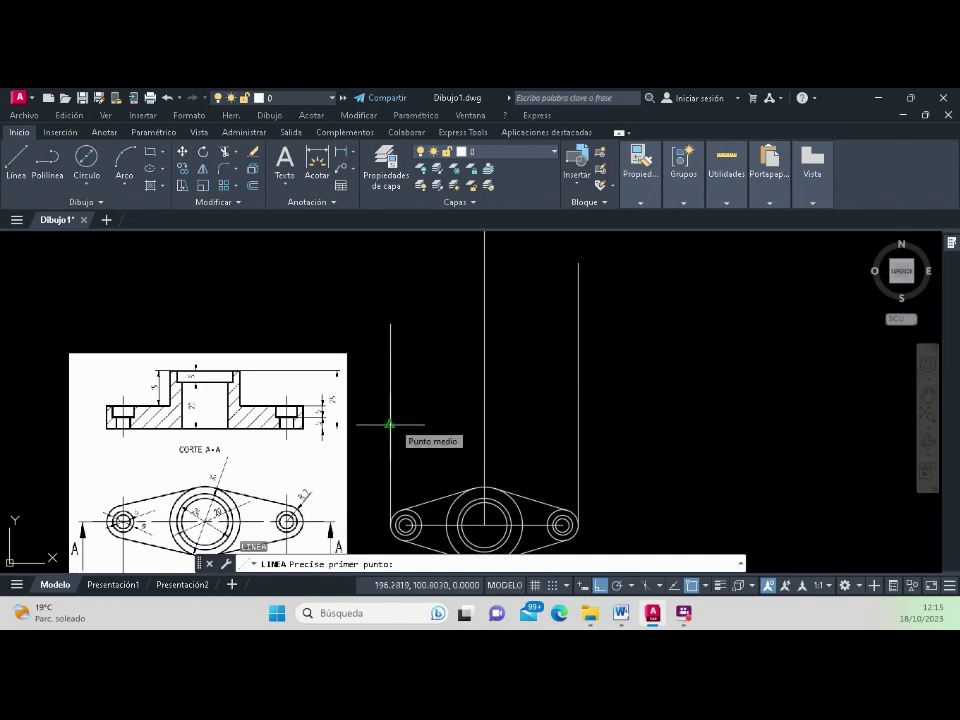
pyautogui.click(390, 424)
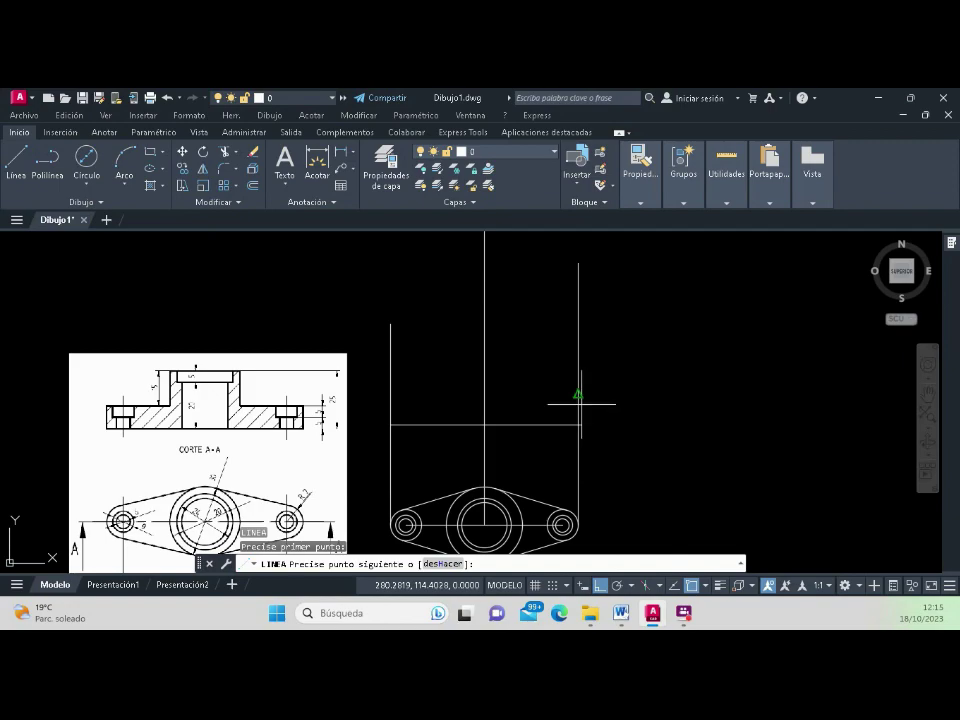
pyautogui.click(705, 587)
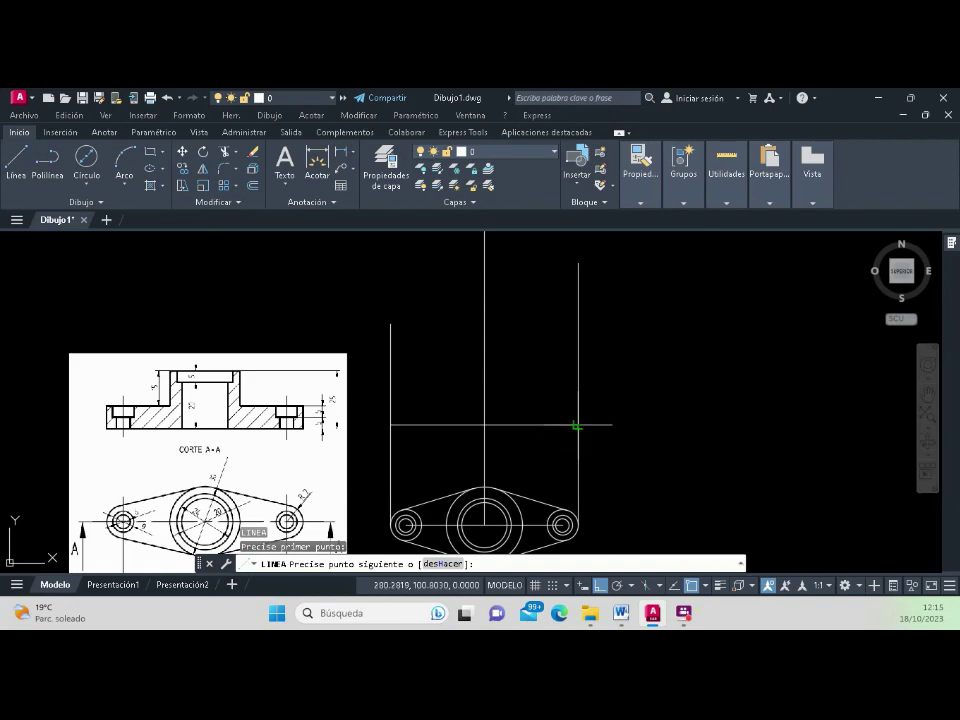
pyautogui.click(577, 426)
pyautogui.press('Return')
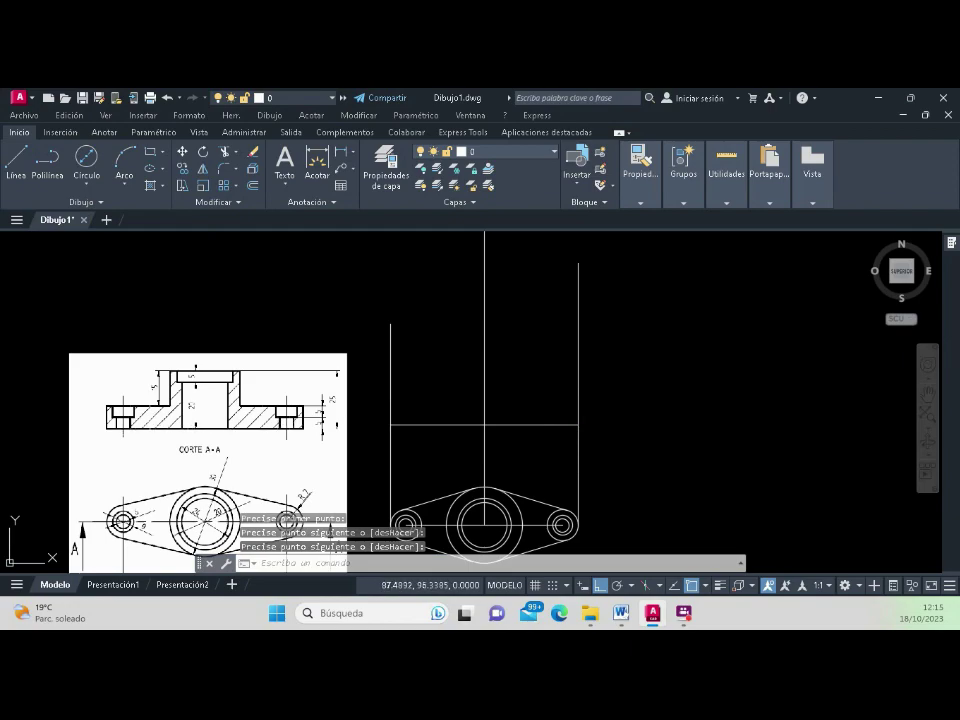
# Step: Drag an empty selection window over the reference picture and launch the Offset tool
pyautogui.click(102, 430)
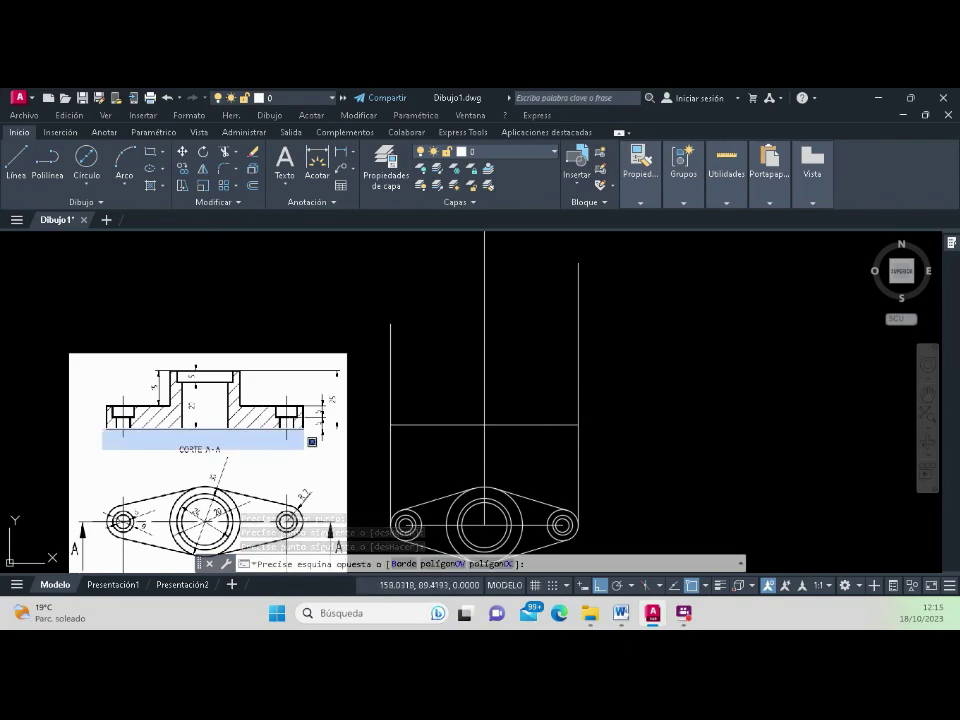
pyautogui.click(324, 441)
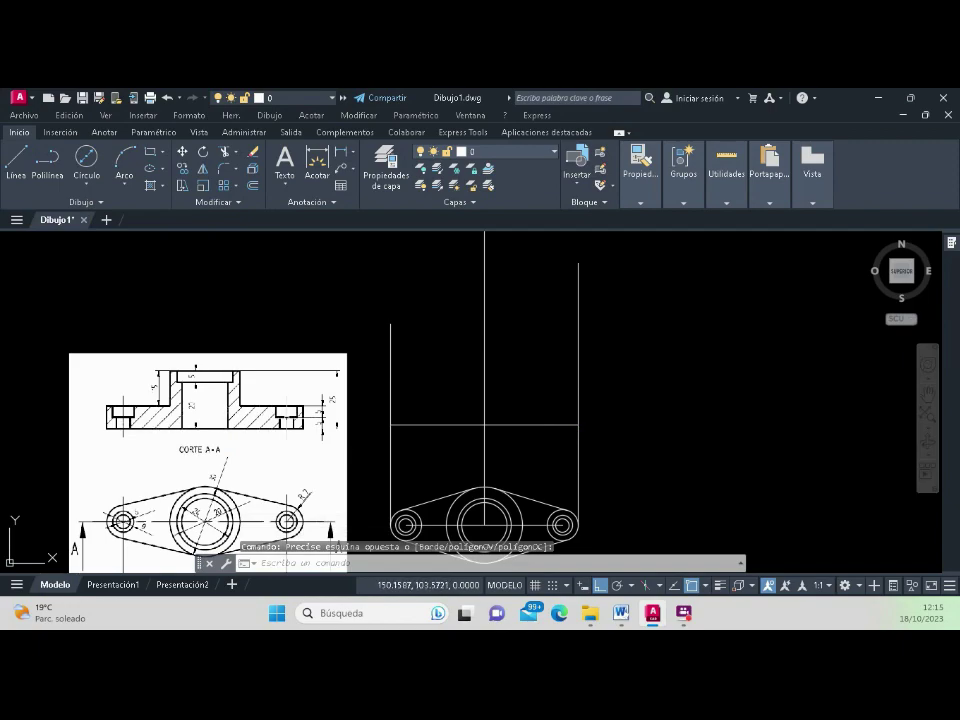
pyautogui.scroll(2, 286, 416)
pyautogui.scroll(4, 286, 416)
pyautogui.scroll(-3, 446, 406)
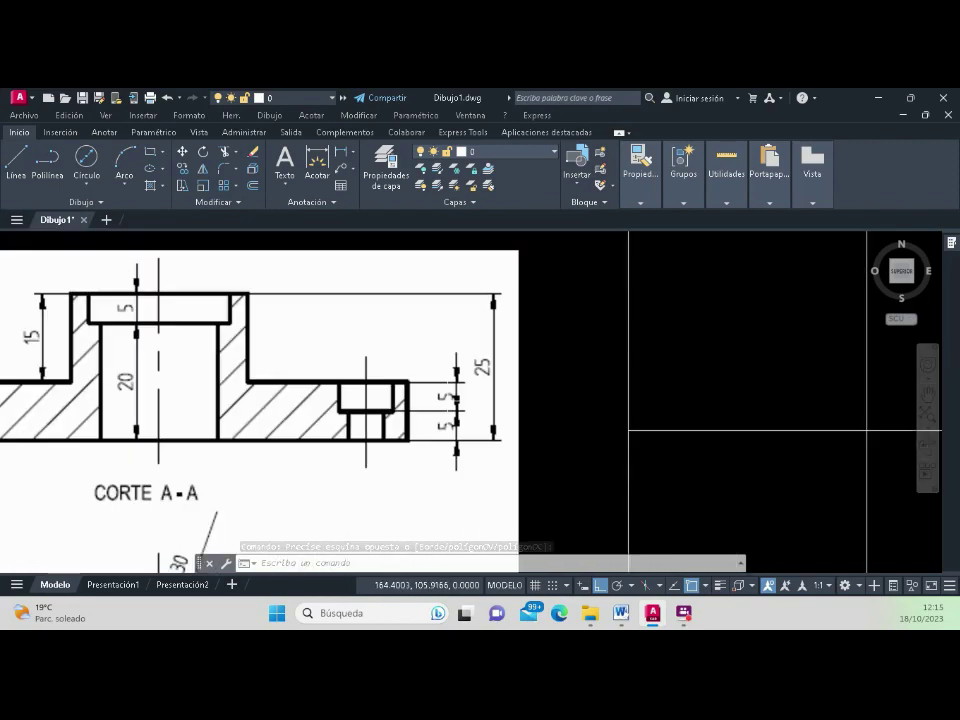
pyautogui.scroll(-2, 446, 406)
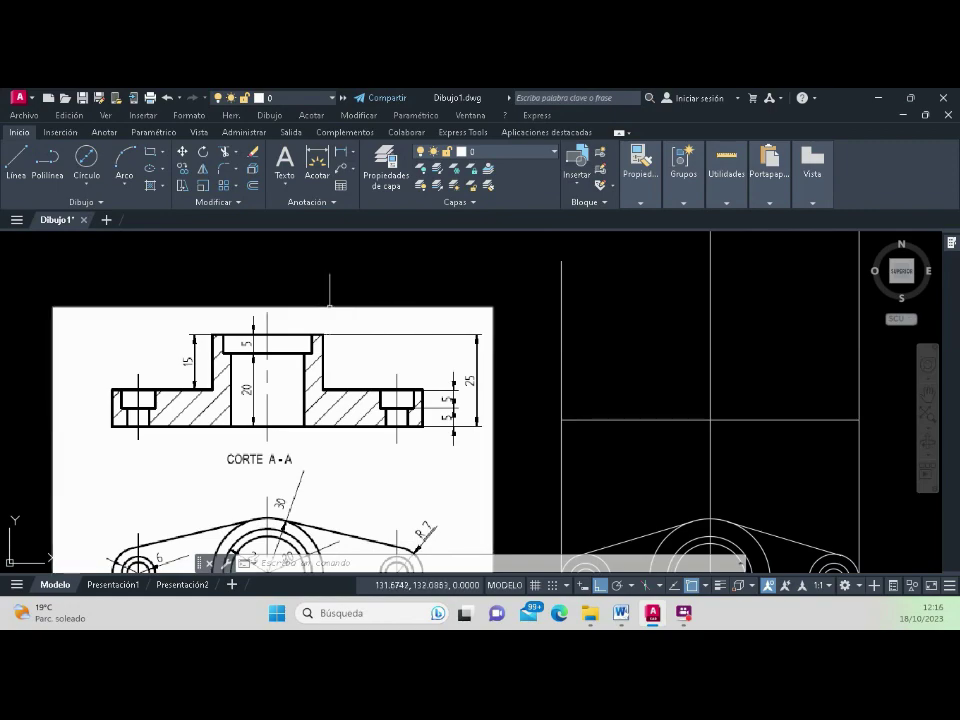
pyautogui.scroll(-3, 495, 388)
pyautogui.scroll(3, 613, 392)
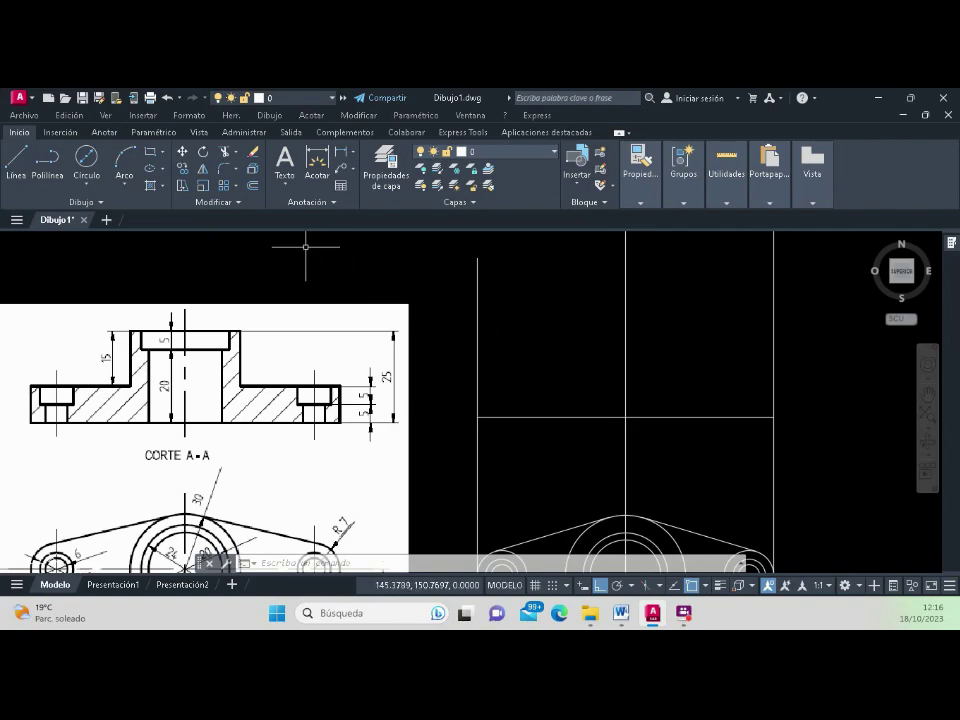
pyautogui.click(254, 186)
pyautogui.write('5')
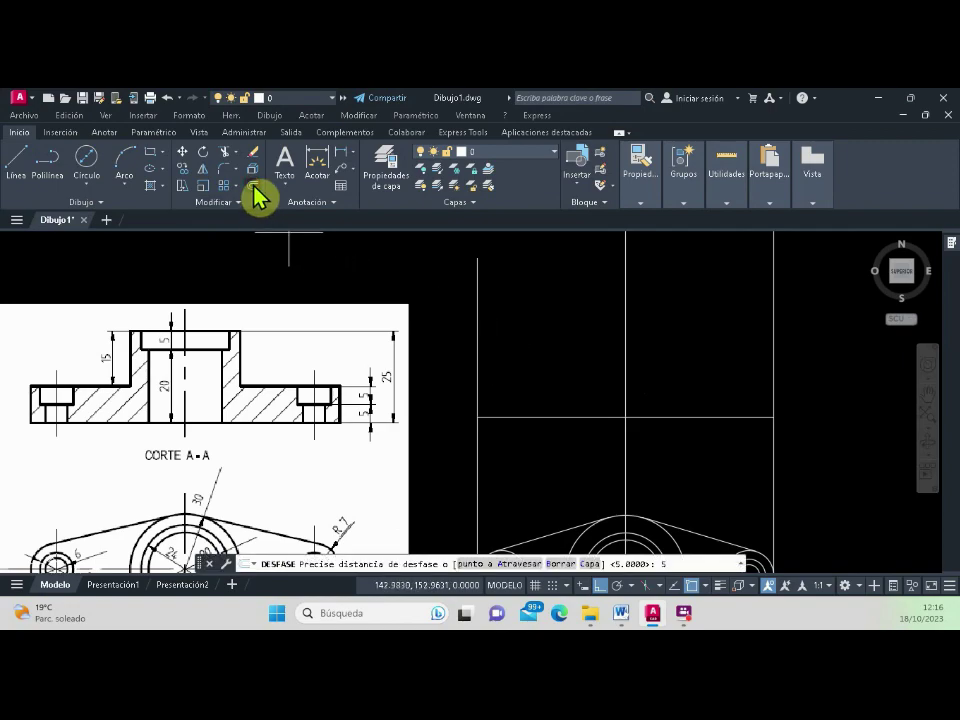
# Step: Offset the base line upward by 5, then offset that copy upward by 5 again
pyautogui.press('Return')
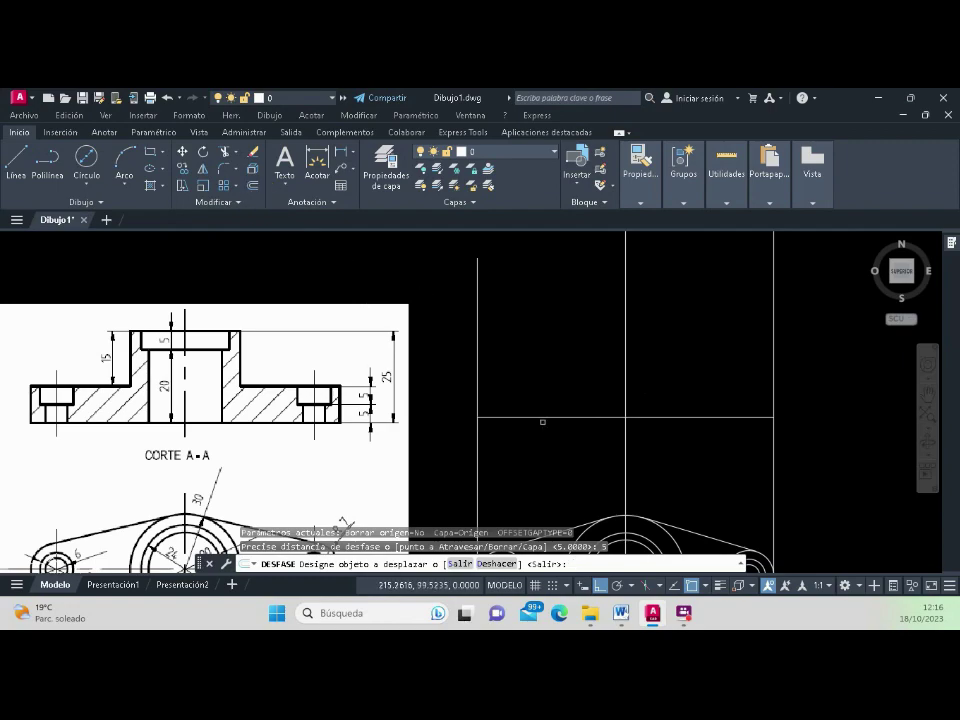
pyautogui.click(549, 417)
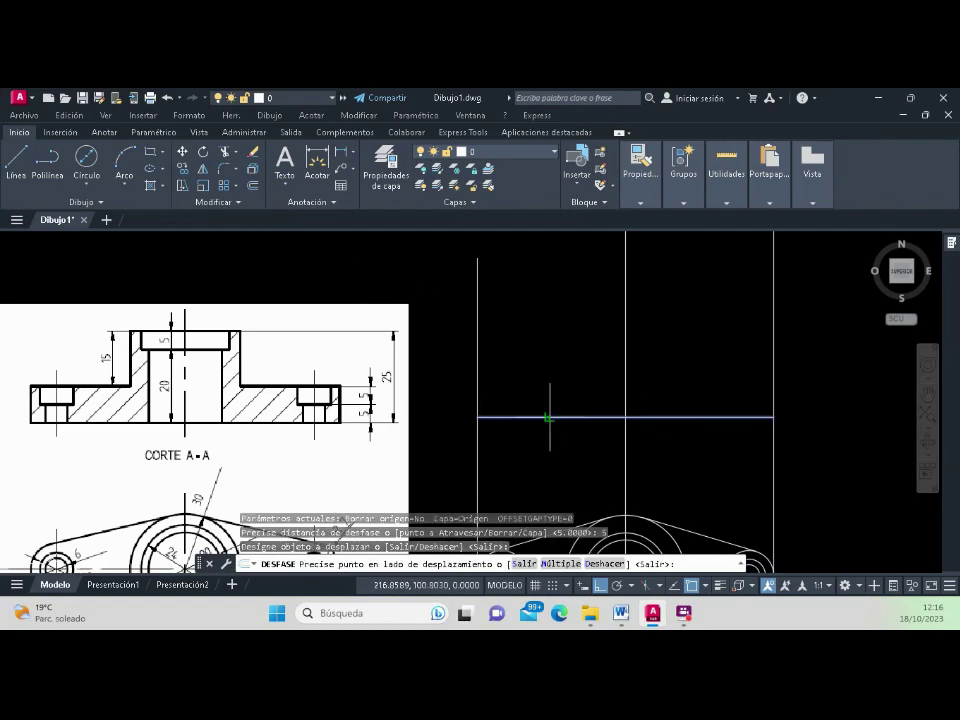
pyautogui.click(550, 367)
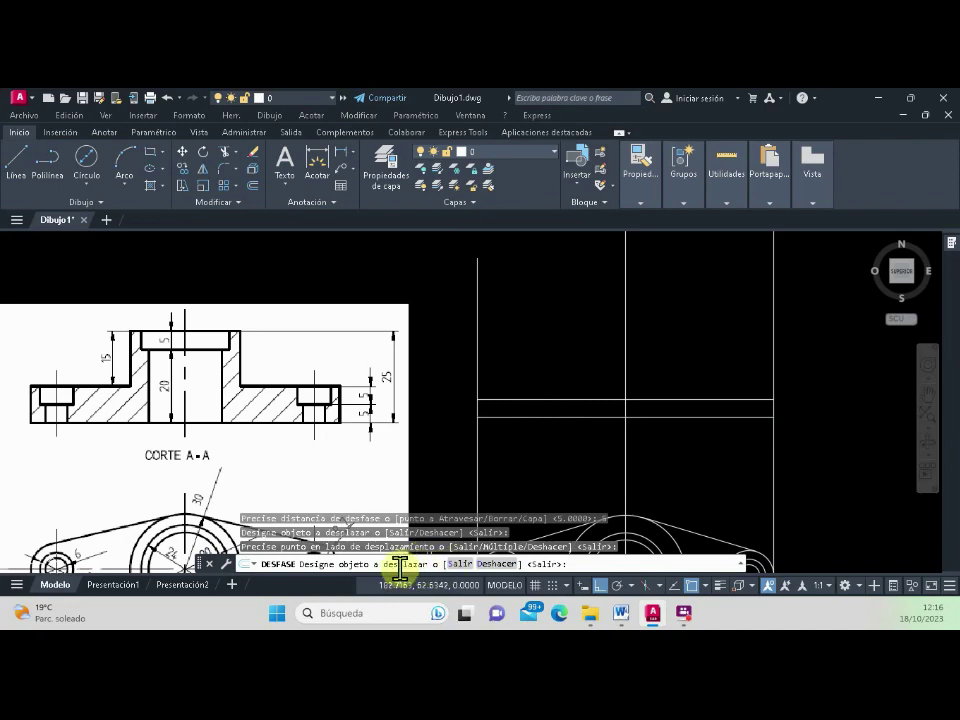
pyautogui.click(536, 399)
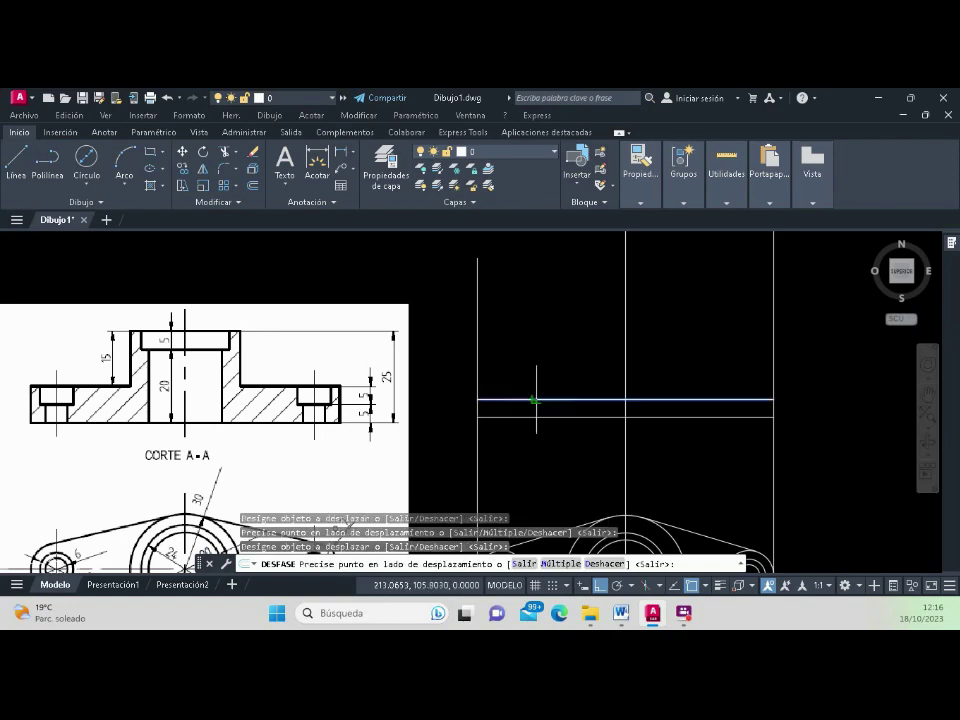
pyautogui.click(536, 365)
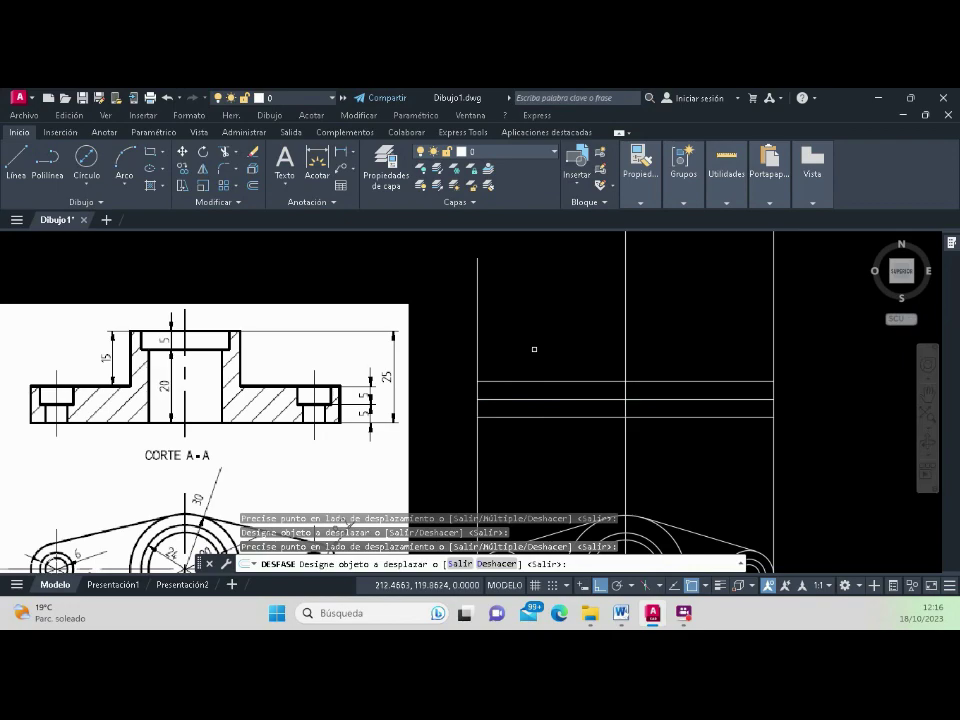
pyautogui.press('Return')
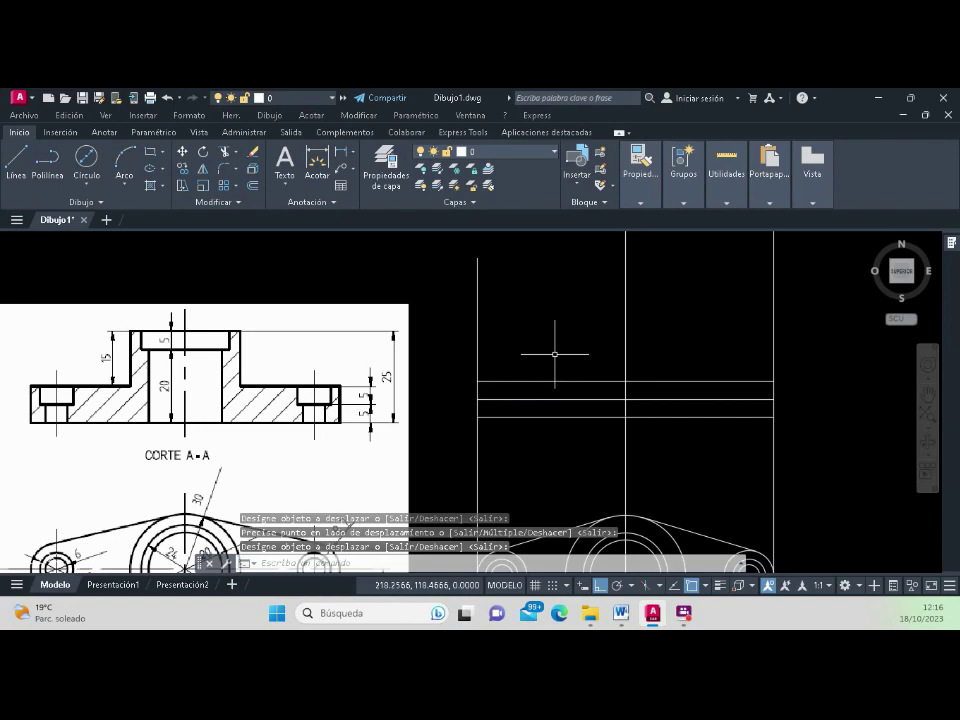
pyautogui.scroll(-2, 554, 354)
pyautogui.scroll(-2, 553, 396)
# Step: Zoom in and drag an empty selection window over the reference picture
pyautogui.scroll(2, 549, 394)
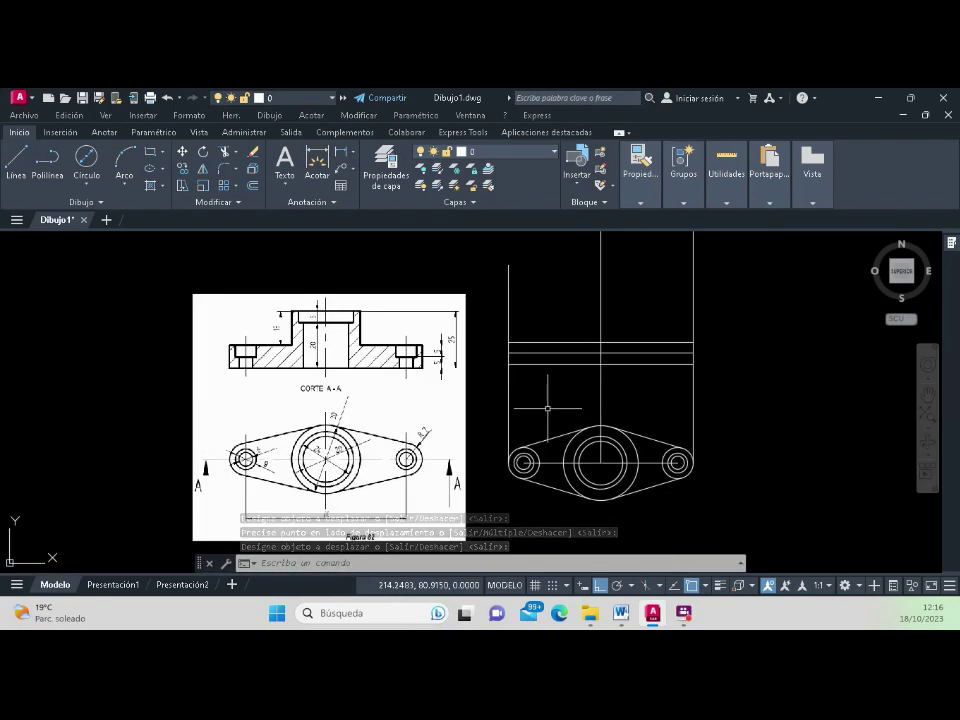
pyautogui.scroll(2, 235, 369)
pyautogui.click(196, 321)
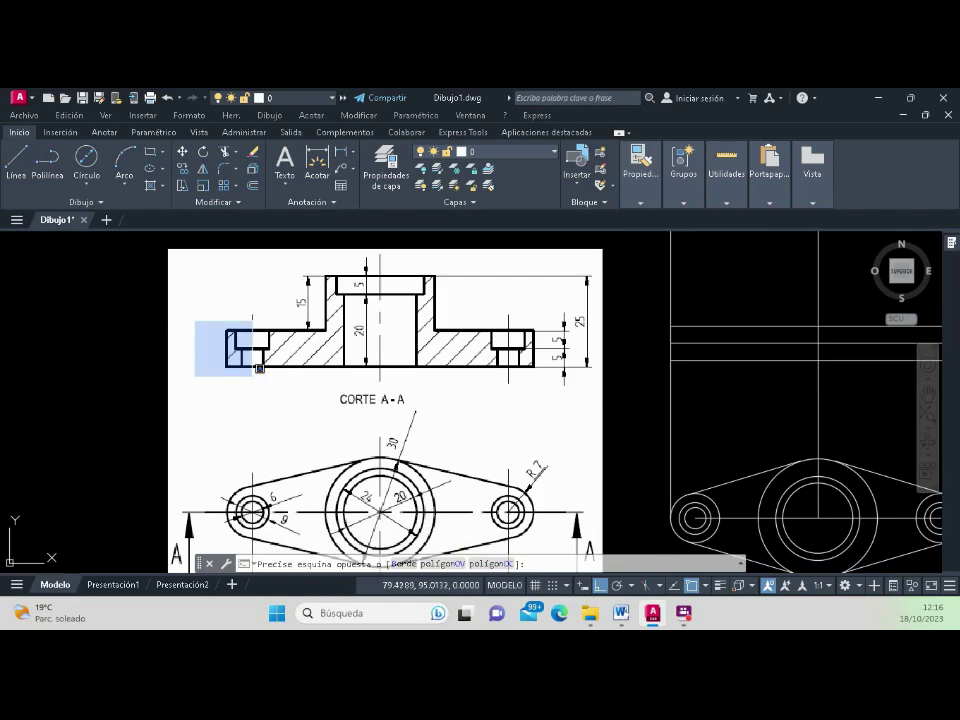
pyautogui.click(300, 398)
pyautogui.scroll(-3, 302, 372)
pyautogui.scroll(2, 455, 380)
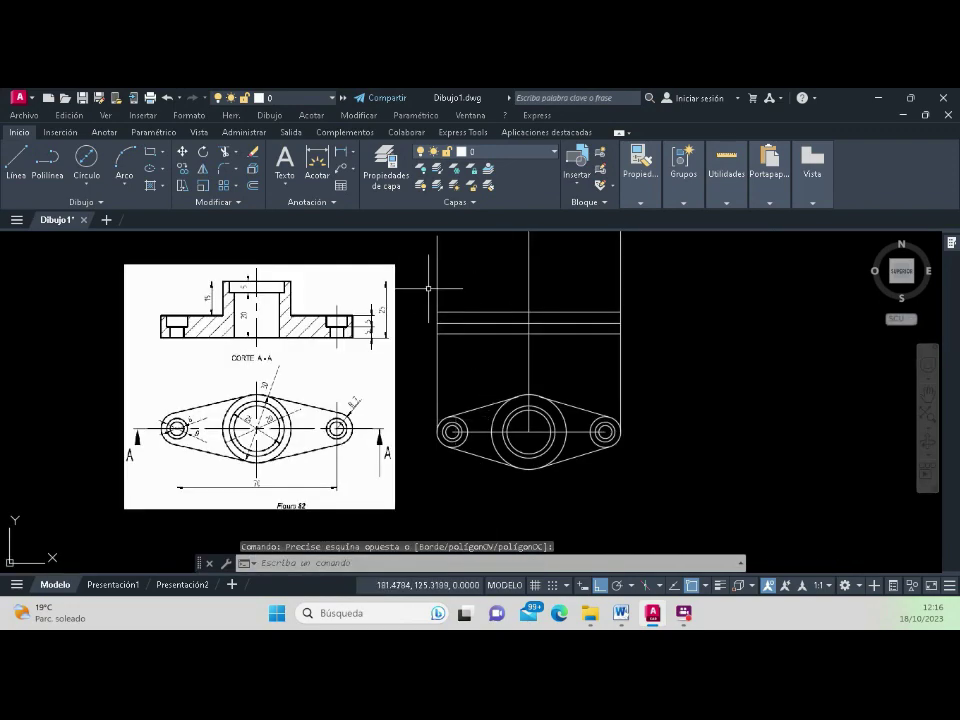
# Step: Copy the left bolt hole's concentric circles to a spot above the original
pyautogui.click(200, 190)
pyautogui.click(420, 399)
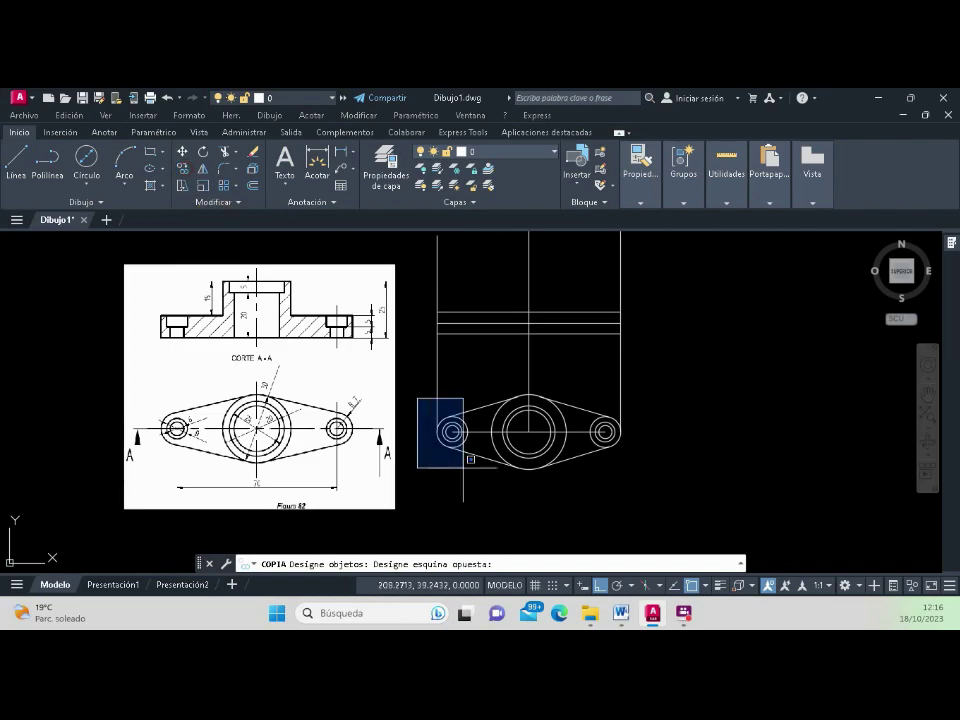
pyautogui.click(470, 479)
pyautogui.press('Return')
pyautogui.click(452, 431)
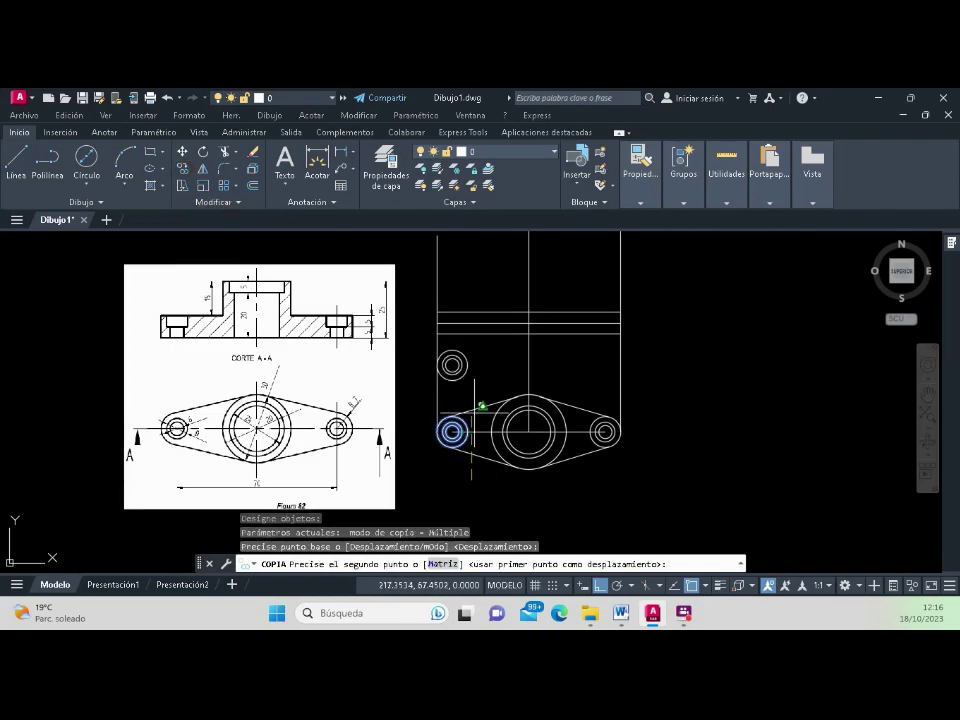
pyautogui.scroll(3, 484, 384)
pyautogui.click(489, 454)
pyautogui.press('Return')
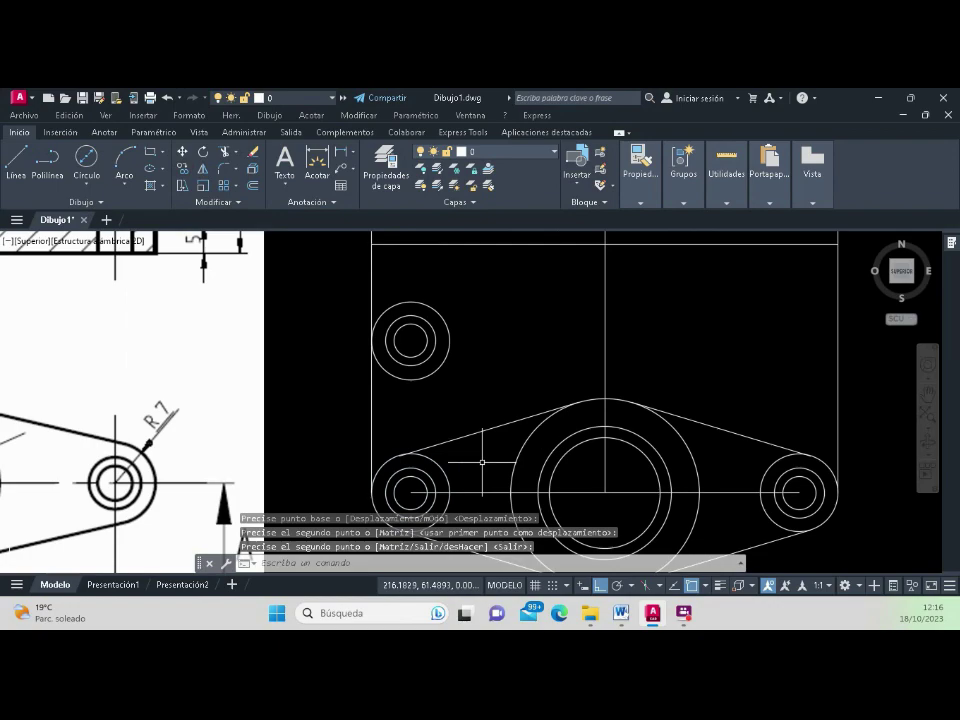
pyautogui.scroll(-3, 489, 454)
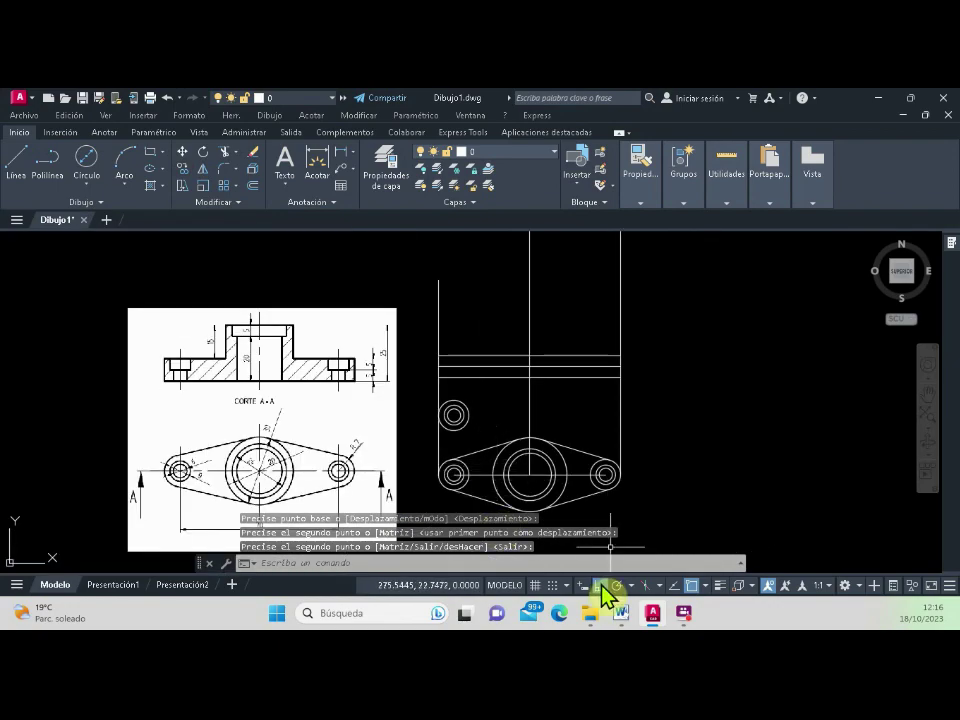
pyautogui.scroll(3, 498, 416)
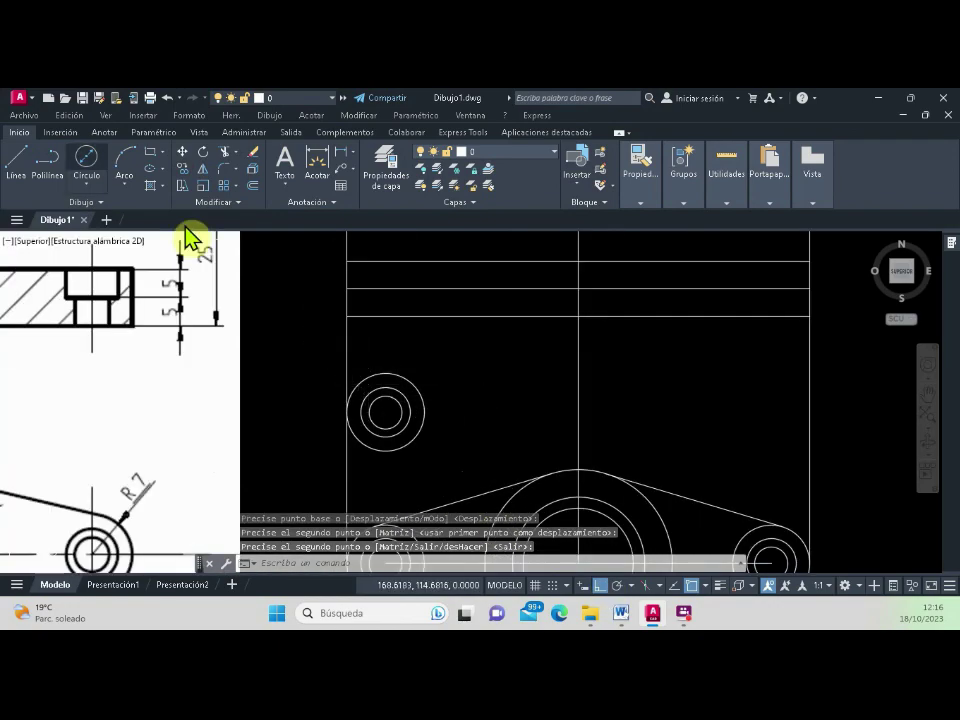
# Step: Start a line at the copied hole circle's right edge
pyautogui.click(16, 162)
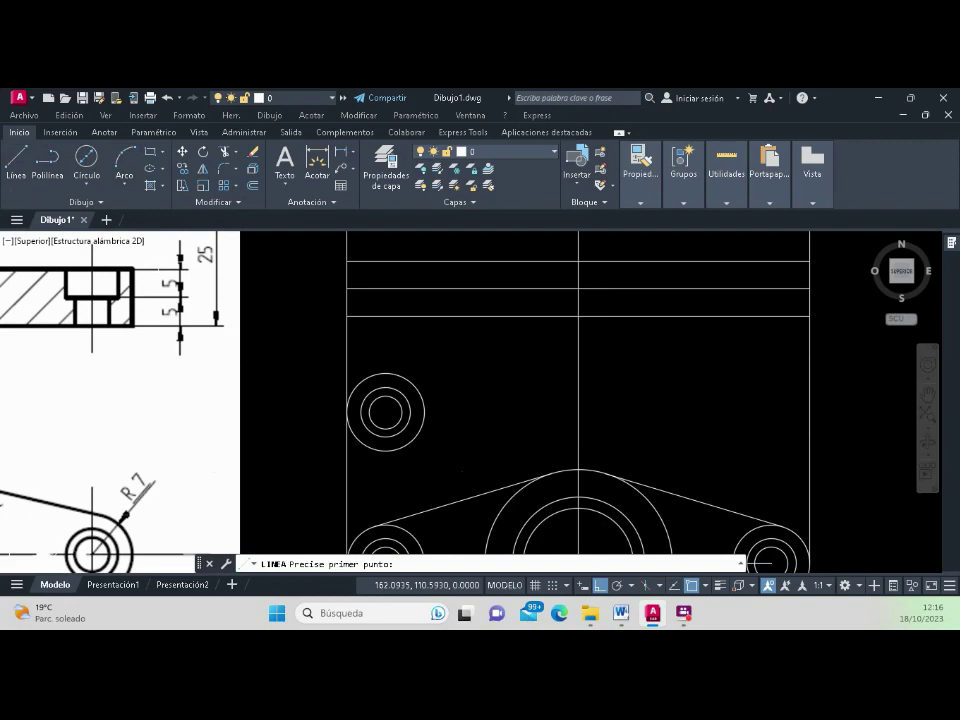
pyautogui.click(424, 411)
pyautogui.scroll(-3, 424, 411)
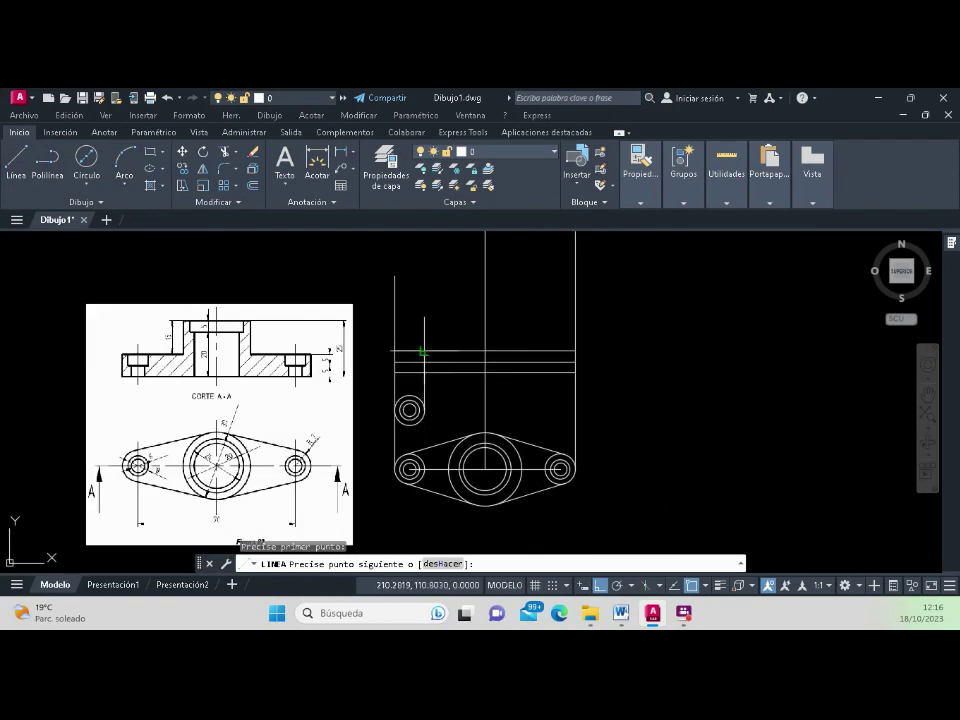
# Step: Finish the first vertical line, then draw one from the outer circle's right edge to the top line
pyautogui.click(422, 348)
pyautogui.press('Return')
pyautogui.scroll(4, 420, 403)
pyautogui.press('Return')
pyautogui.click(430, 418)
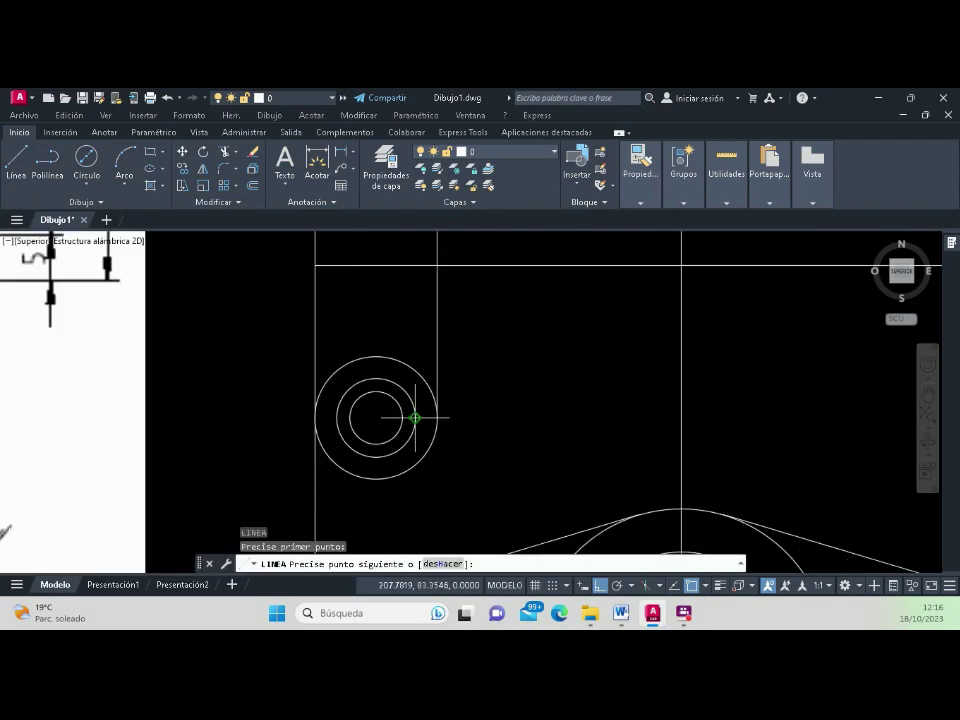
pyautogui.click(418, 268)
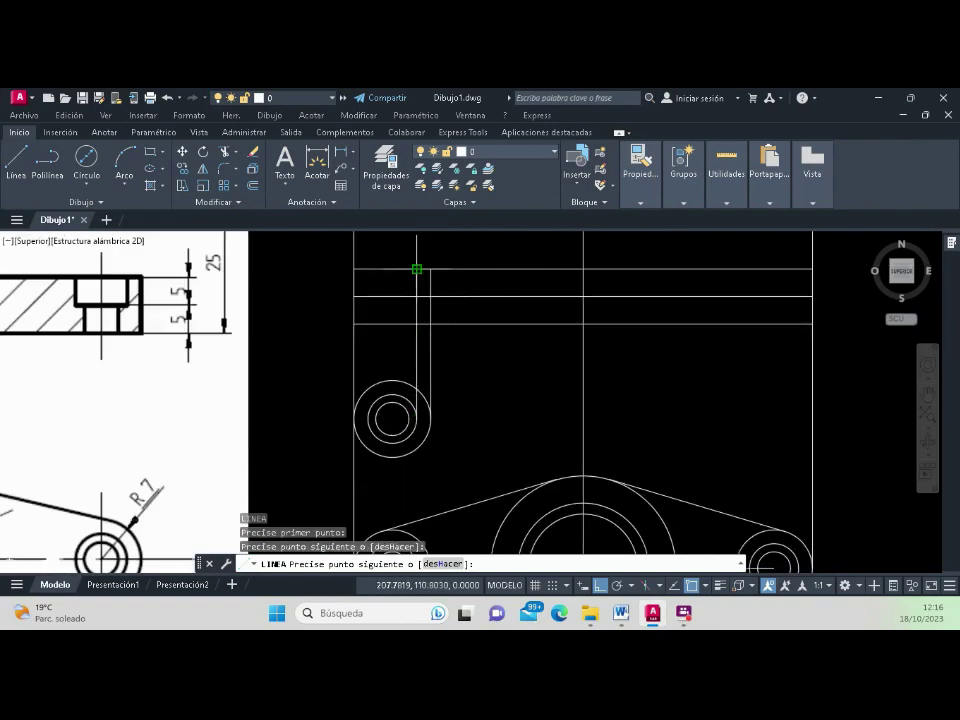
pyautogui.press('Return')
# Step: Draw vertical lines from the inner circle's right and left edges and the circle's left edge to the top line
pyautogui.press('Return')
pyautogui.click(416, 419)
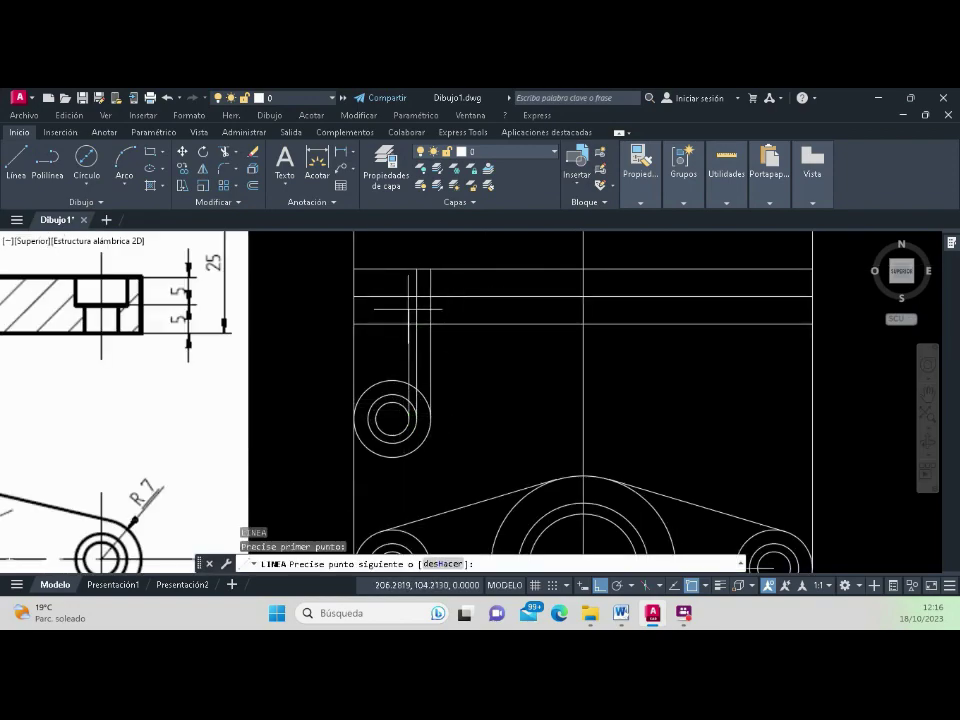
pyautogui.click(408, 268)
pyautogui.press('Return')
pyautogui.press('Return')
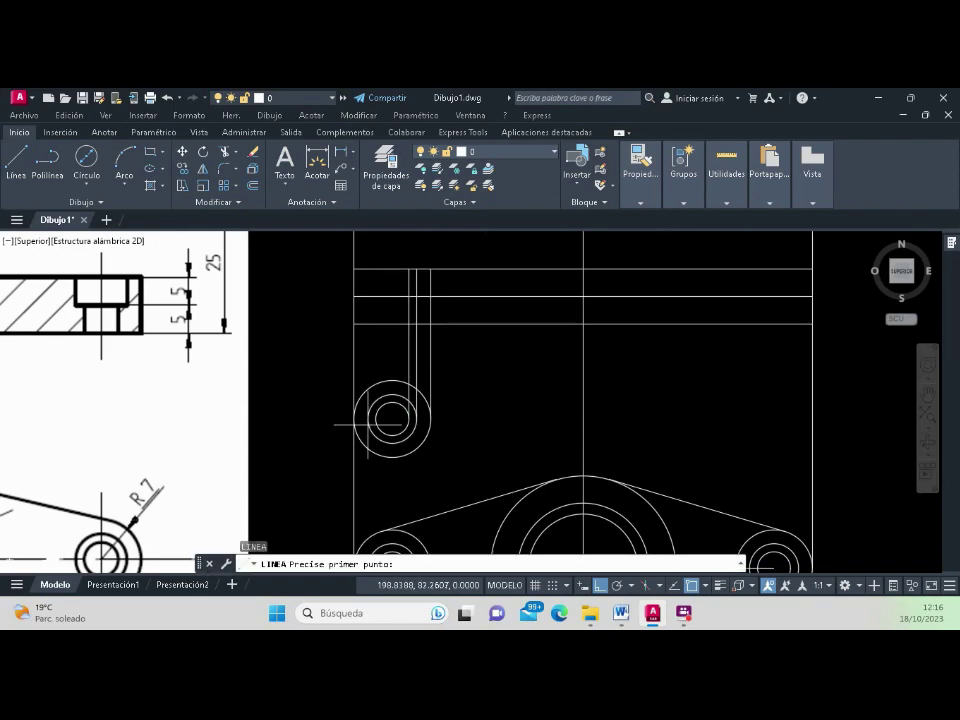
pyautogui.click(368, 419)
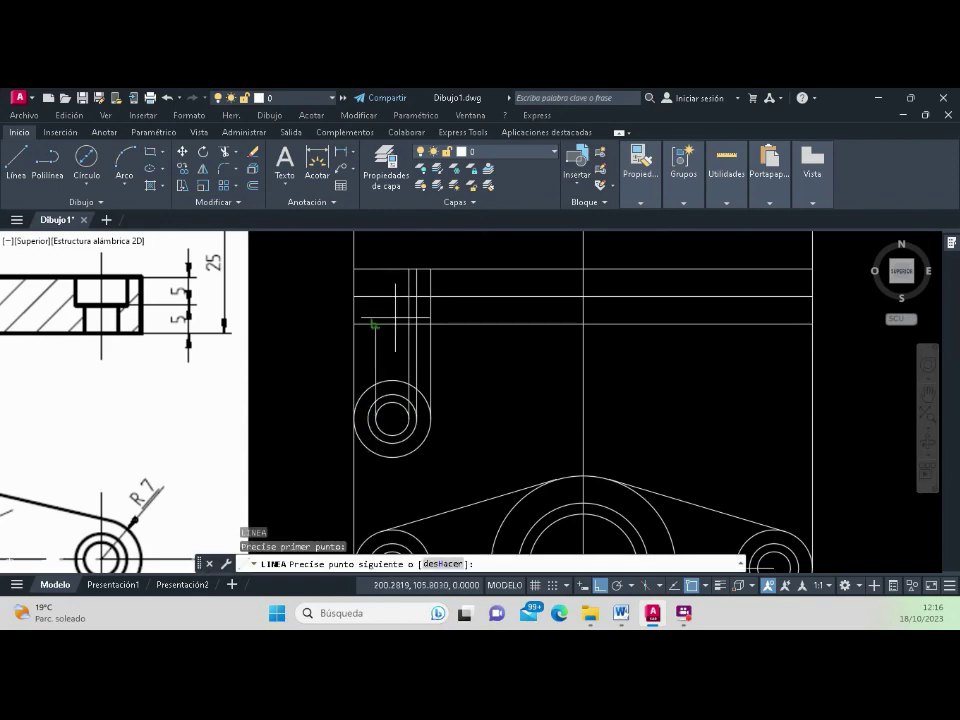
pyautogui.click(373, 268)
pyautogui.press('Return')
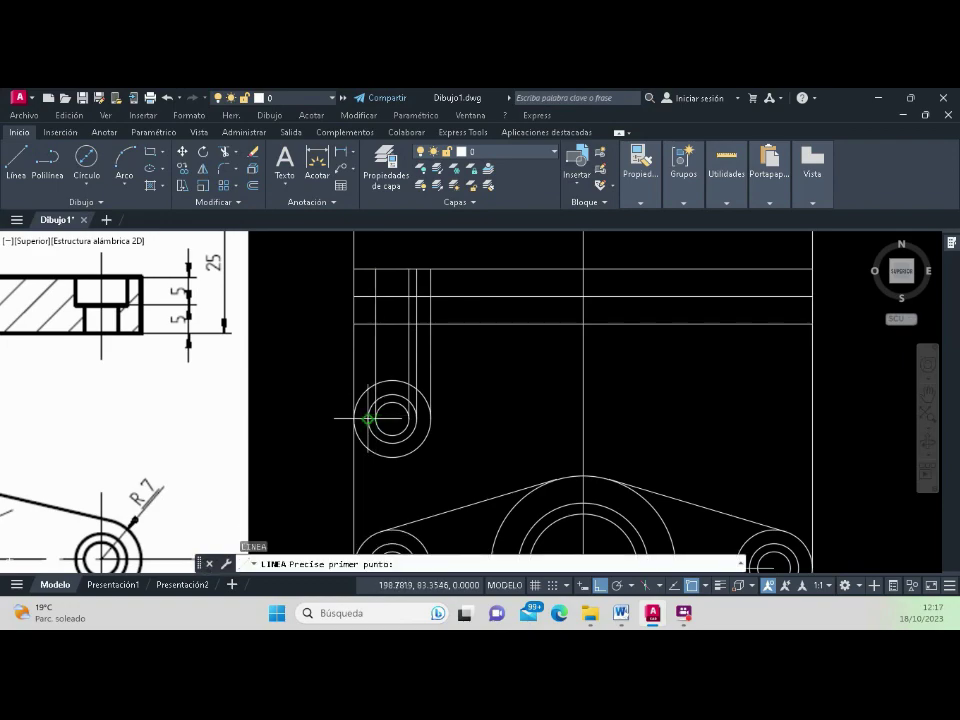
pyautogui.click(368, 419)
pyautogui.click(368, 268)
pyautogui.press('Return')
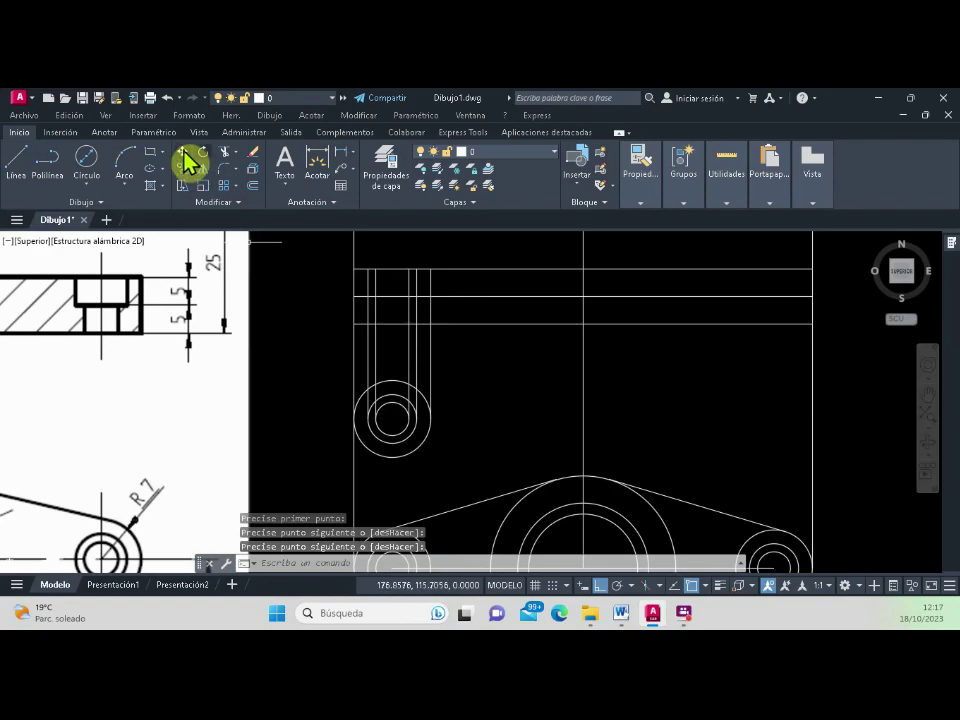
pyautogui.click(227, 154)
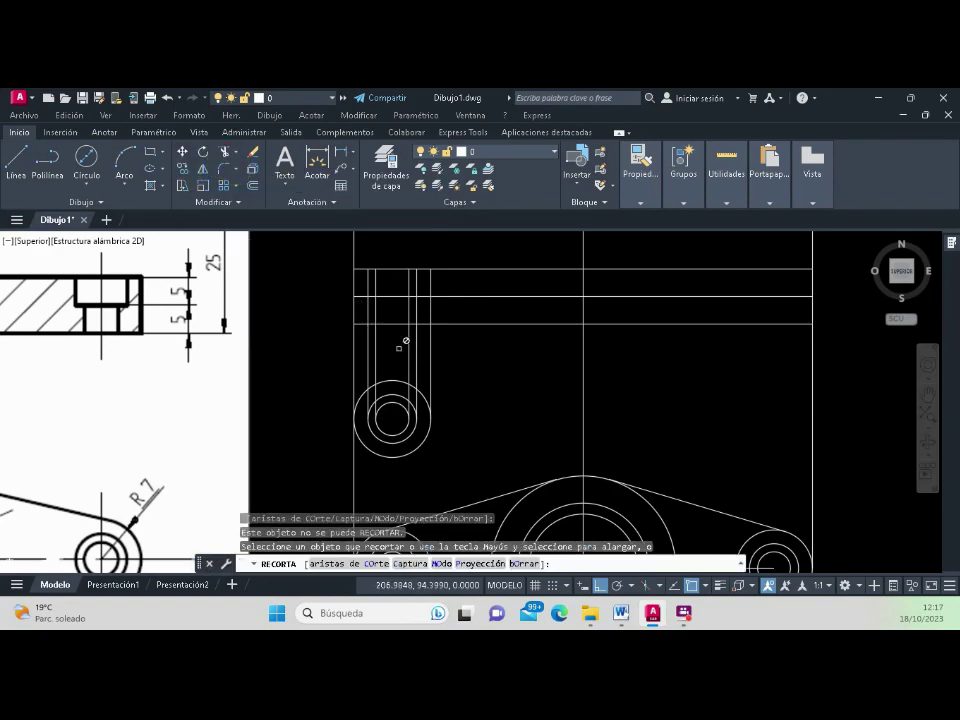
pyautogui.moveTo(443, 364); pyautogui.dragTo(333, 361)
pyautogui.press('Return')
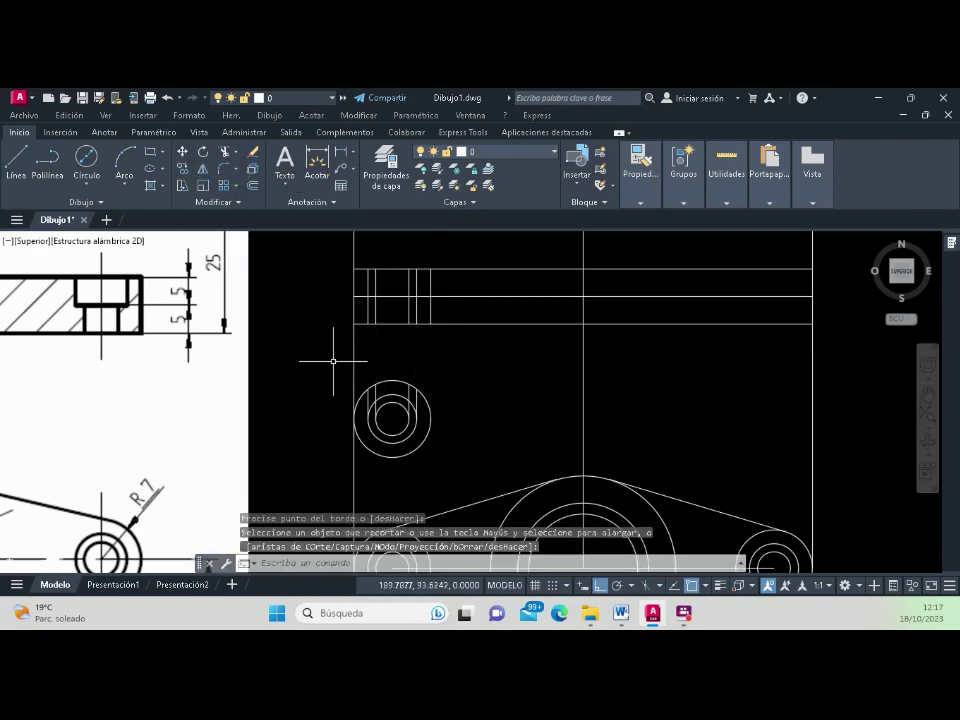
pyautogui.click(300, 365)
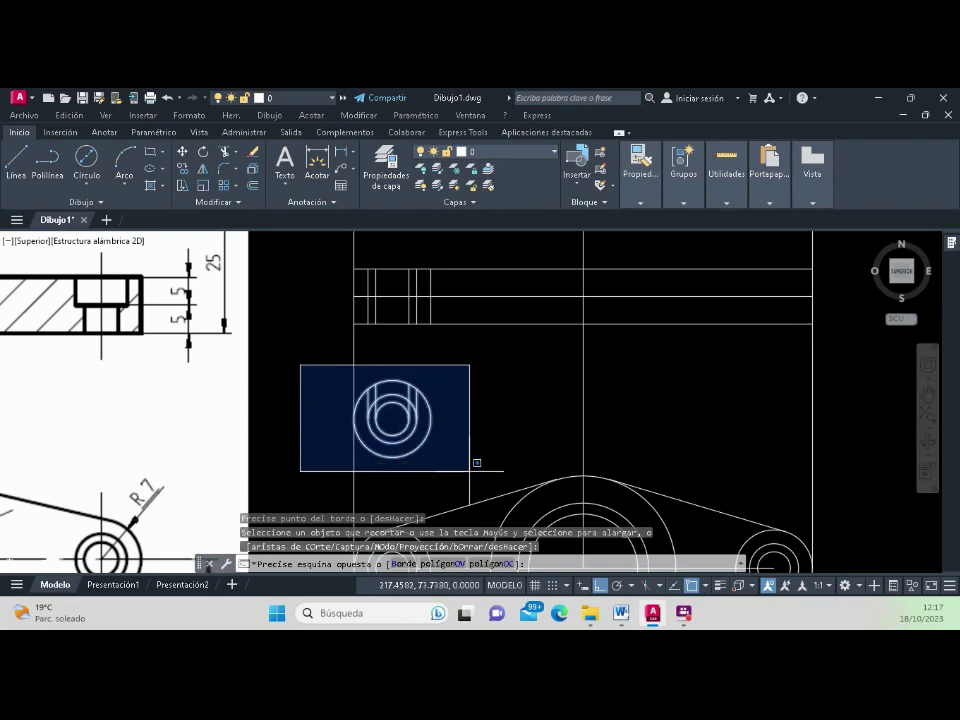
pyautogui.click(477, 463)
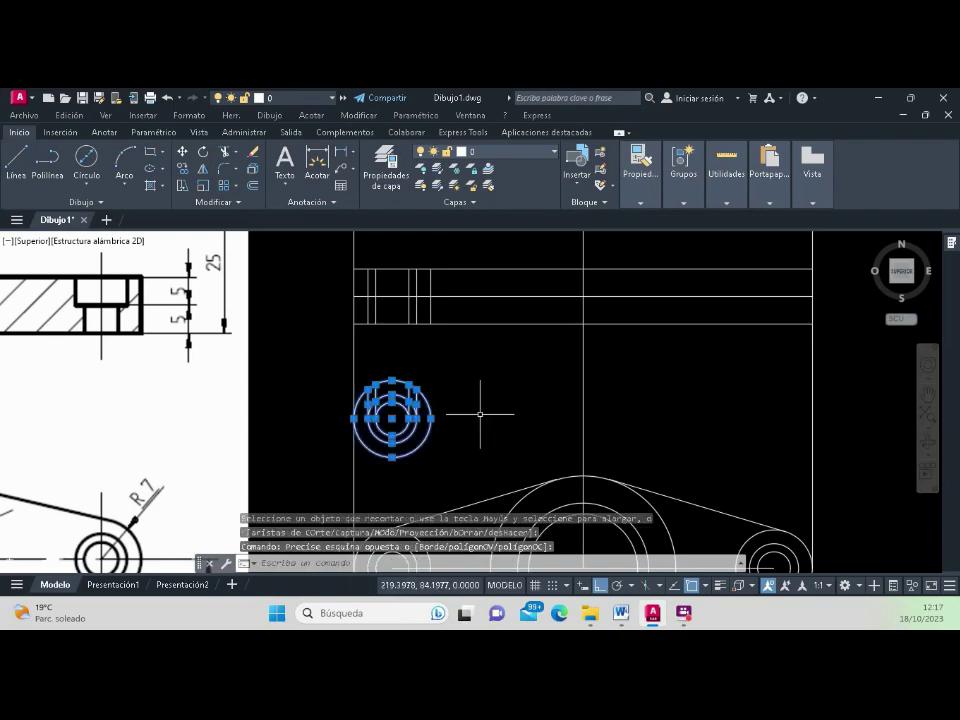
pyautogui.press('Delete')
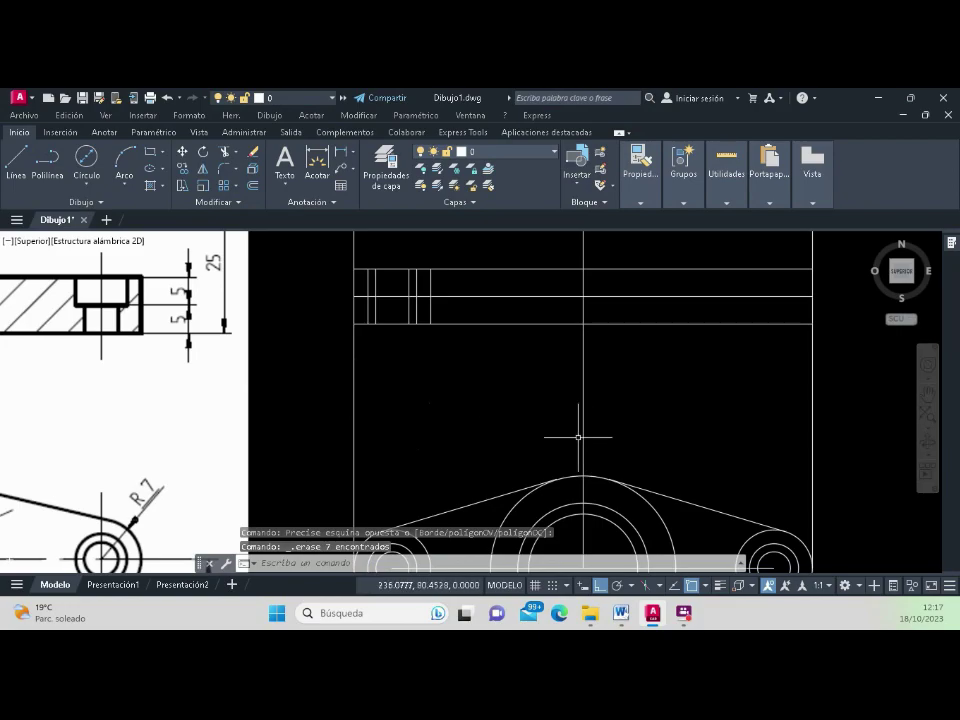
pyautogui.scroll(-3, 450, 378)
pyautogui.scroll(-3, 362, 342)
pyautogui.scroll(-3, 250, 330)
pyautogui.scroll(8, 245, 318)
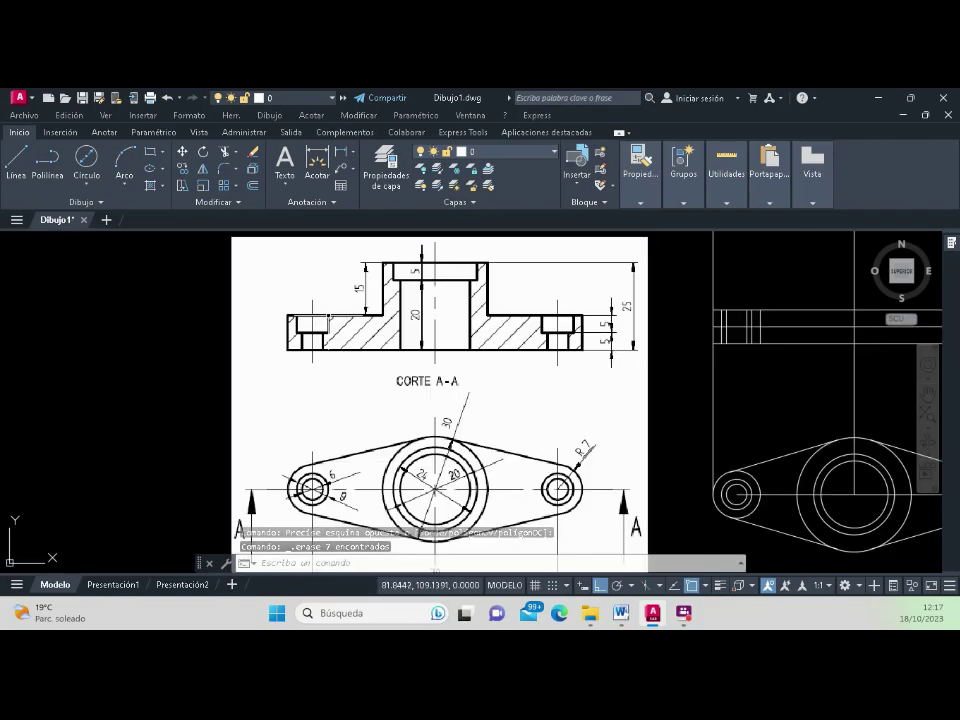
pyautogui.scroll(3, 300, 350)
pyautogui.scroll(-8, 364, 335)
pyautogui.scroll(2, 489, 312)
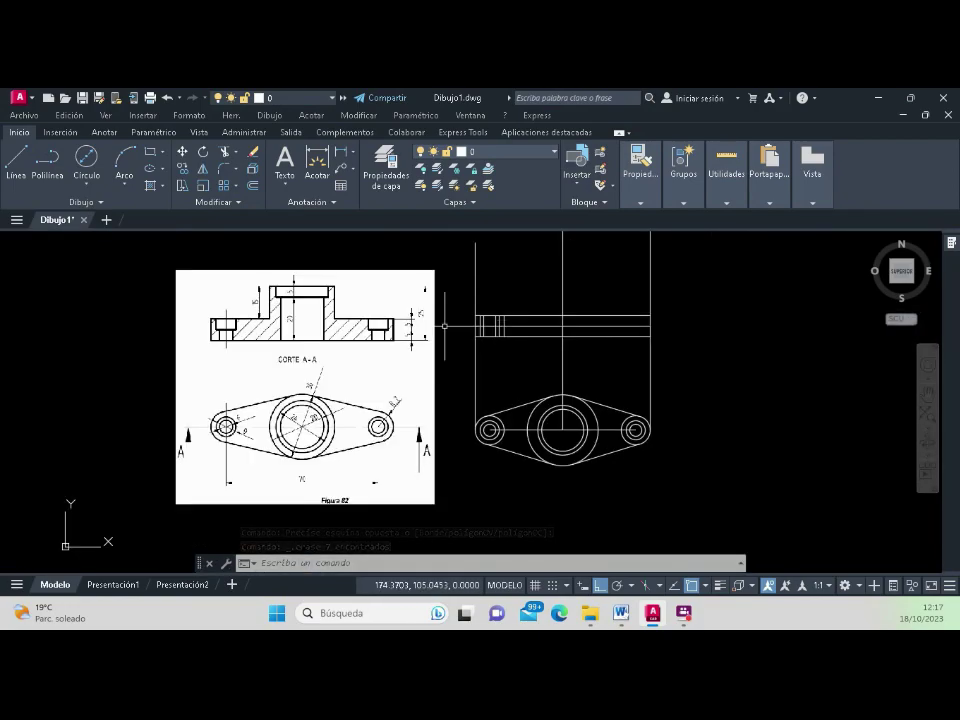
pyautogui.scroll(3, 452, 320)
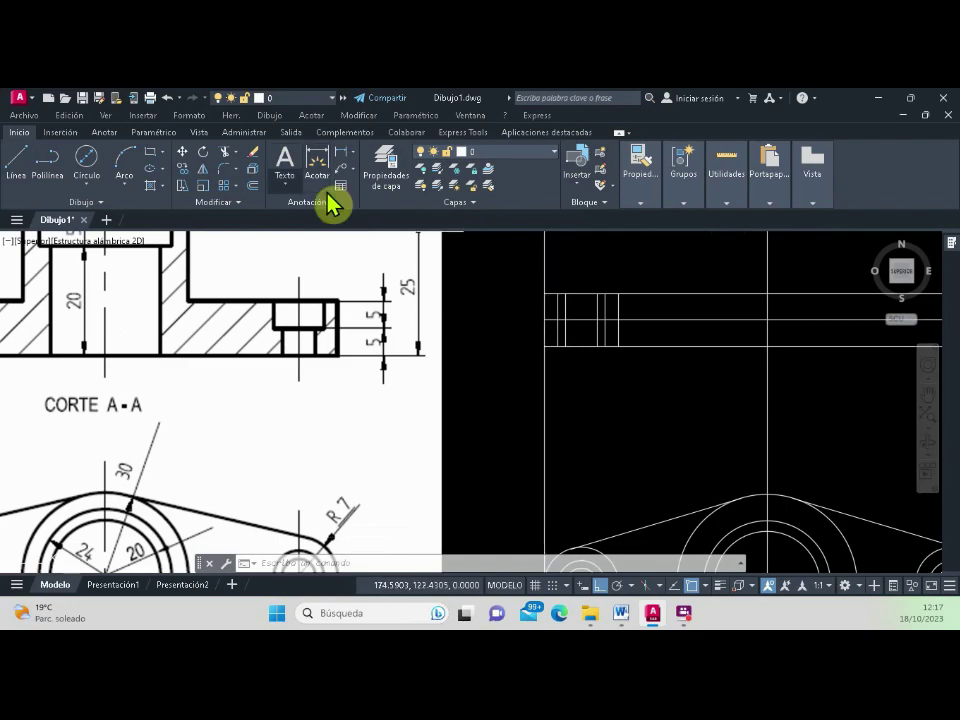
pyautogui.click(225, 152)
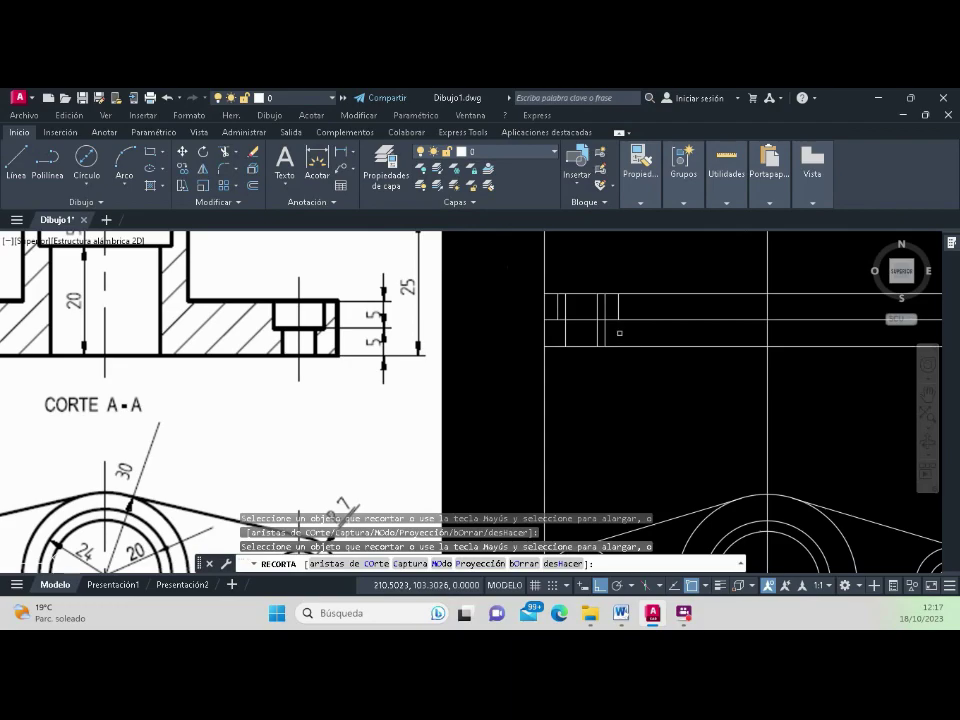
pyautogui.scroll(-2, 619, 332)
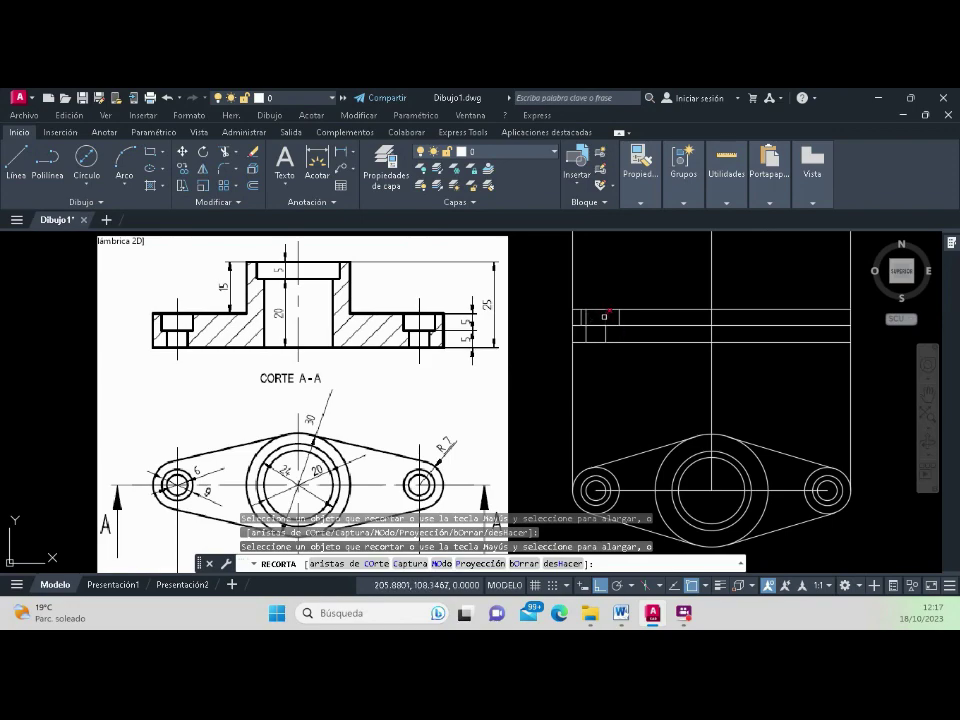
pyautogui.press('Return')
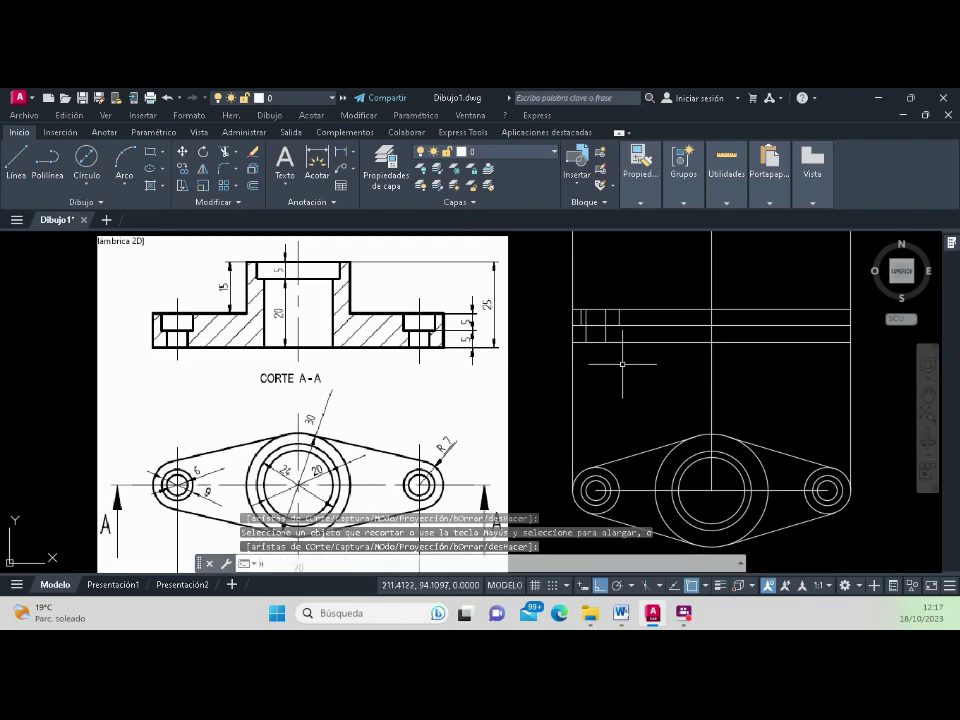
pyautogui.scroll(1, 622, 364)
pyautogui.scroll(1, 622, 364)
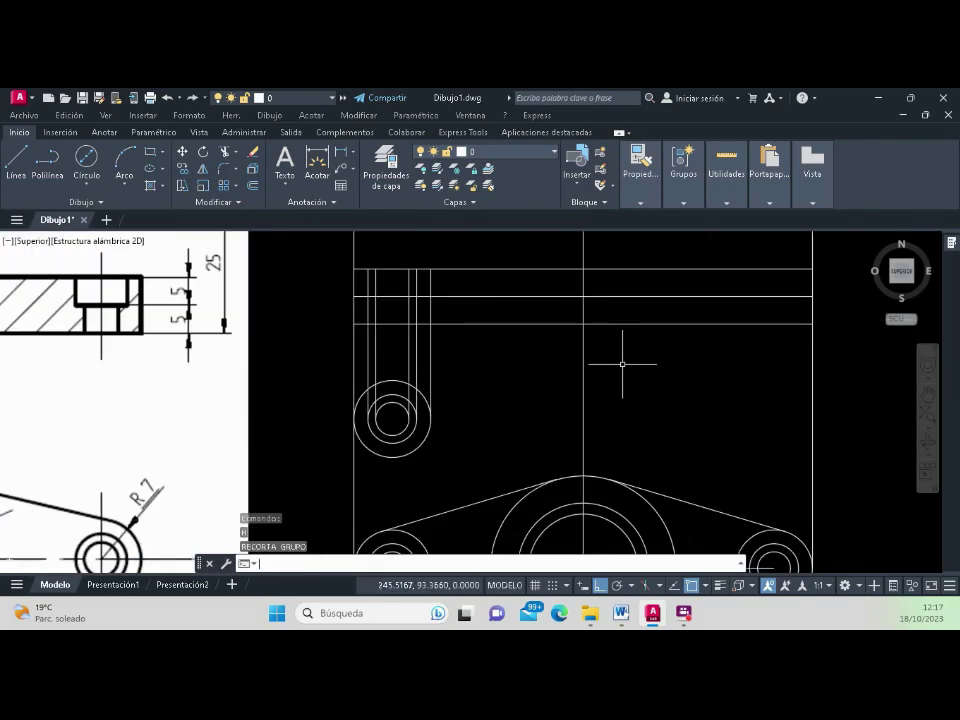
pyautogui.scroll(-6, 570, 369)
pyautogui.scroll(4, 542, 365)
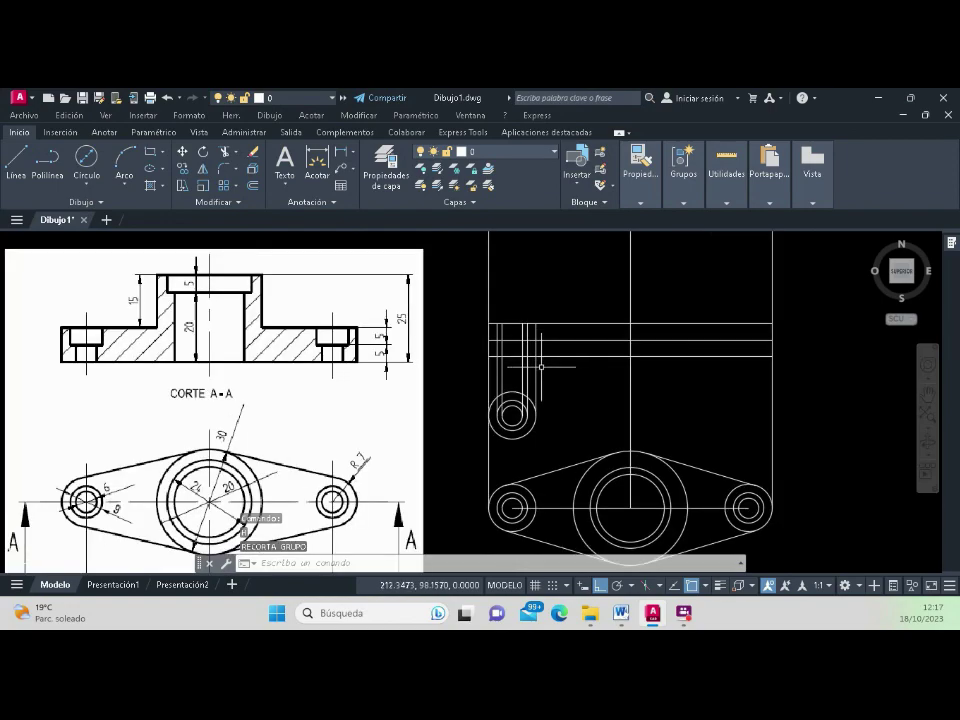
pyautogui.scroll(1, 497, 370)
pyautogui.scroll(-1, 497, 370)
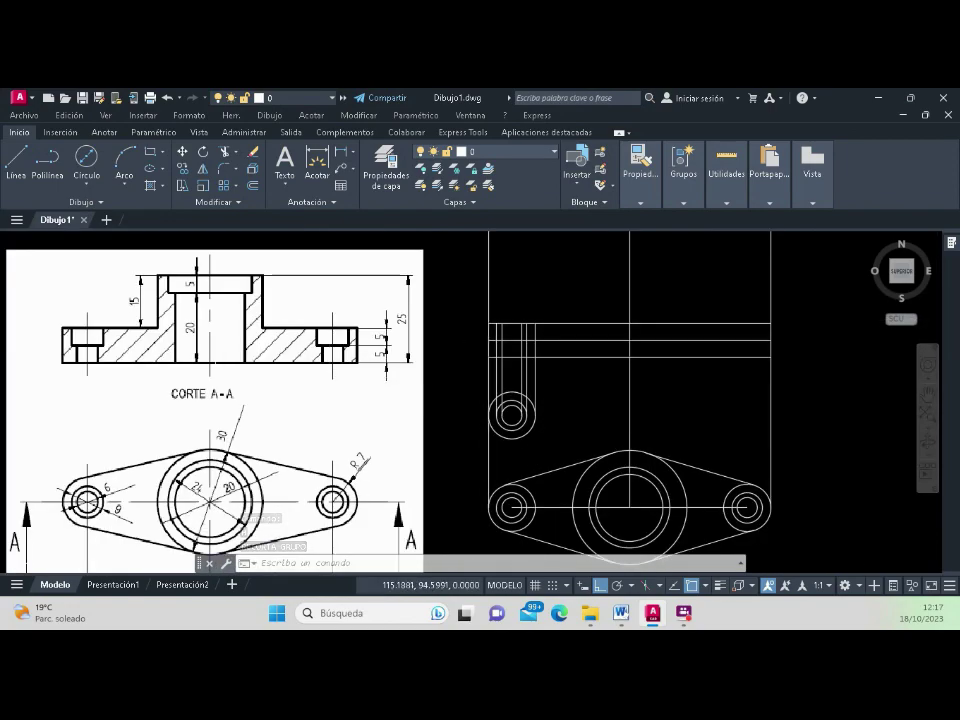
# Step: Fence-trim the projection line segments near the hole circle
pyautogui.click(228, 160)
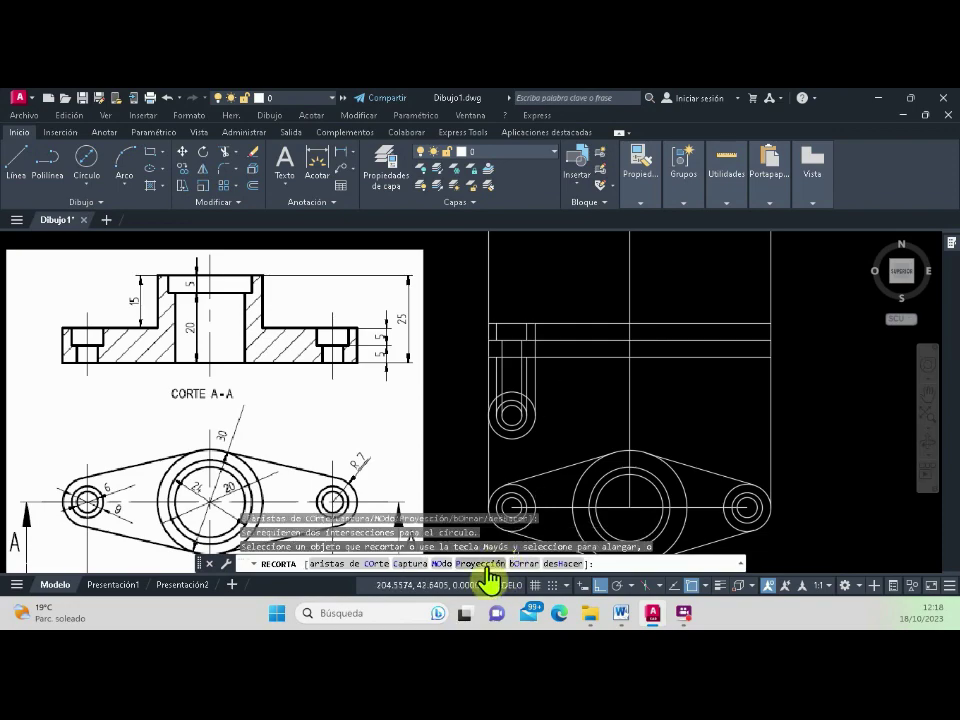
pyautogui.click(545, 358)
pyautogui.click(555, 374)
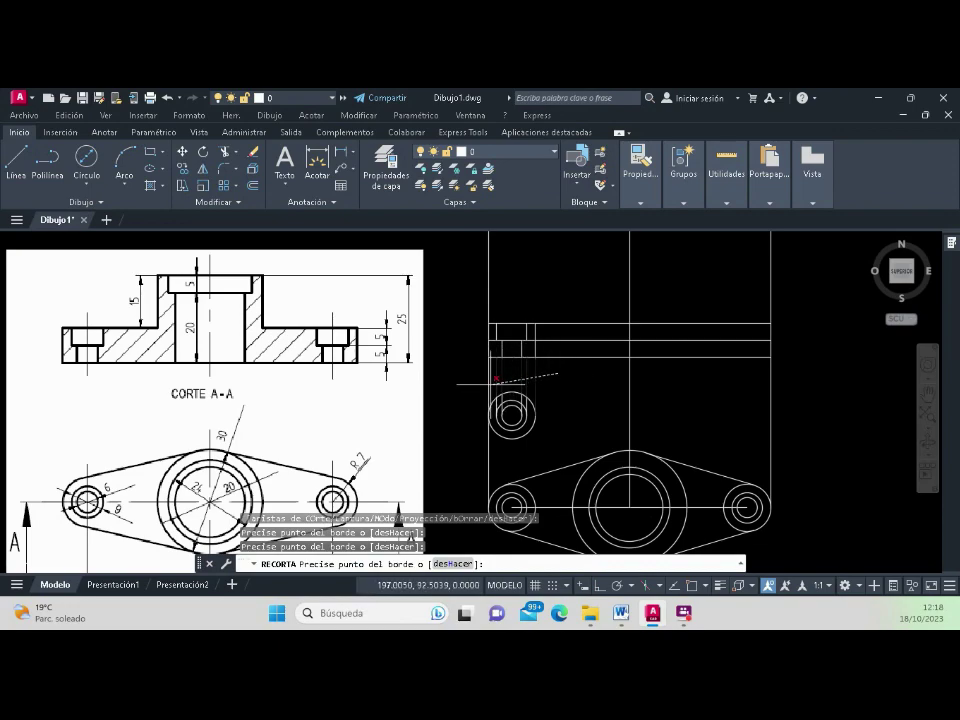
pyautogui.scroll(2, 495, 380)
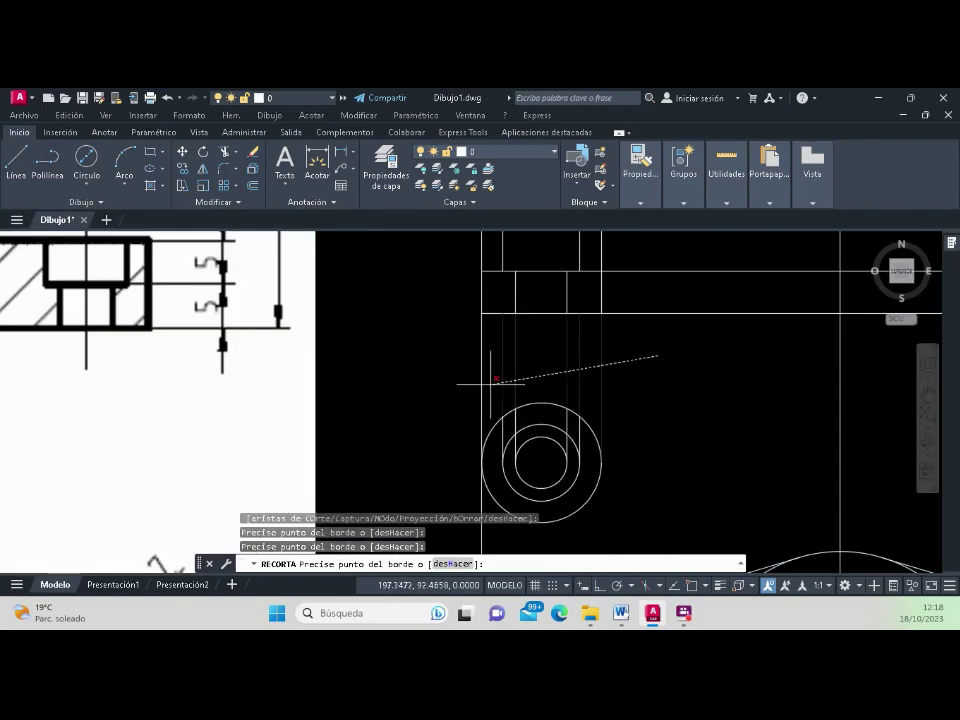
pyautogui.press('Return')
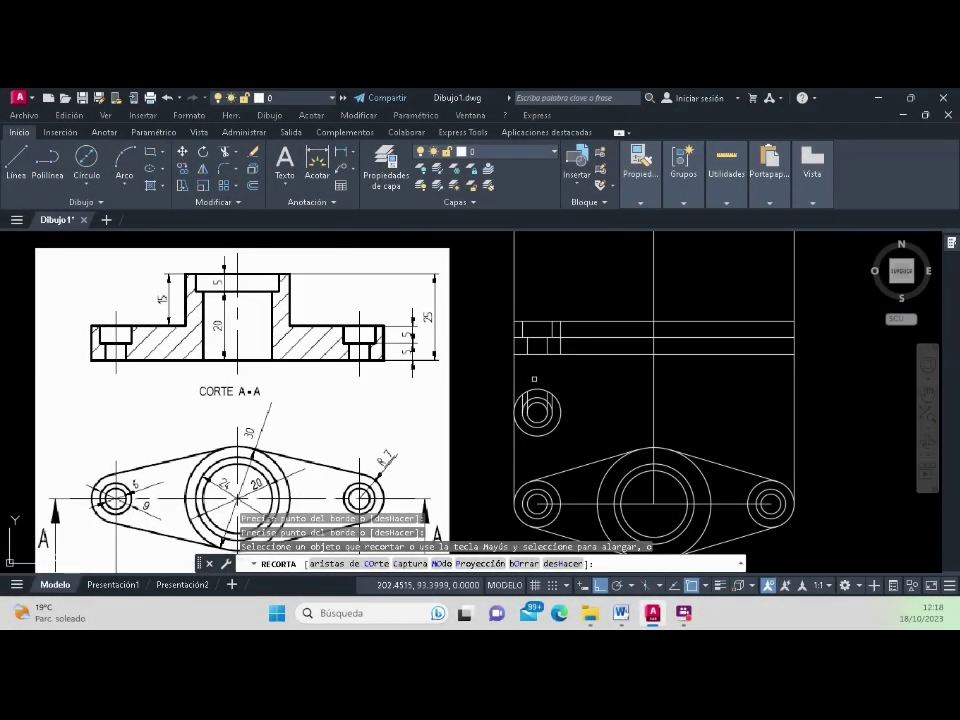
pyautogui.press('Return')
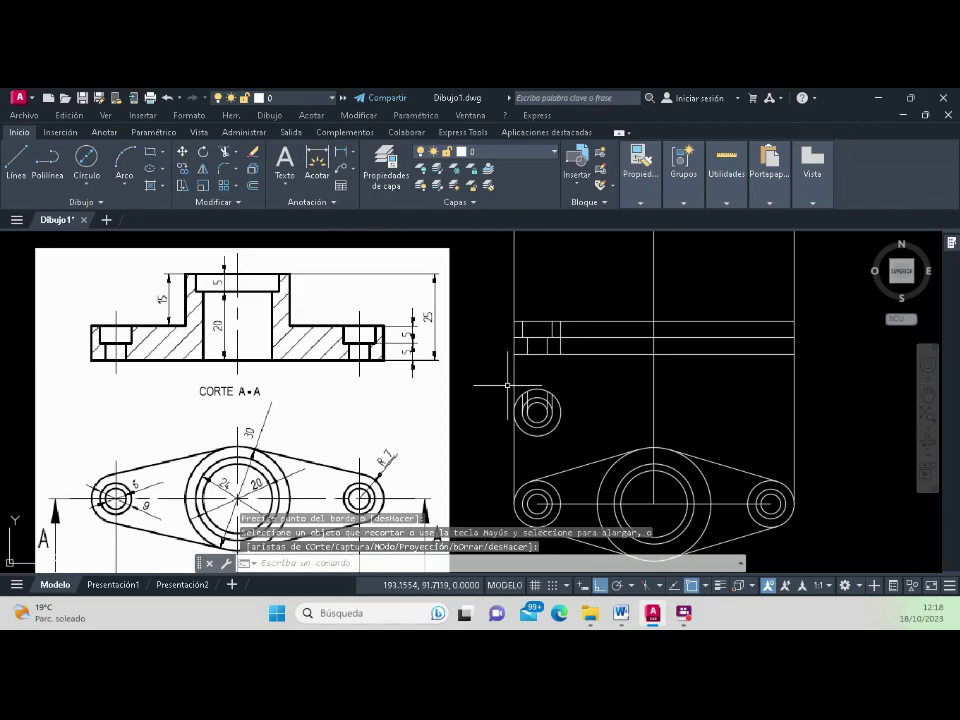
# Step: Window-select the small hole circles and delete them
pyautogui.click(498, 383)
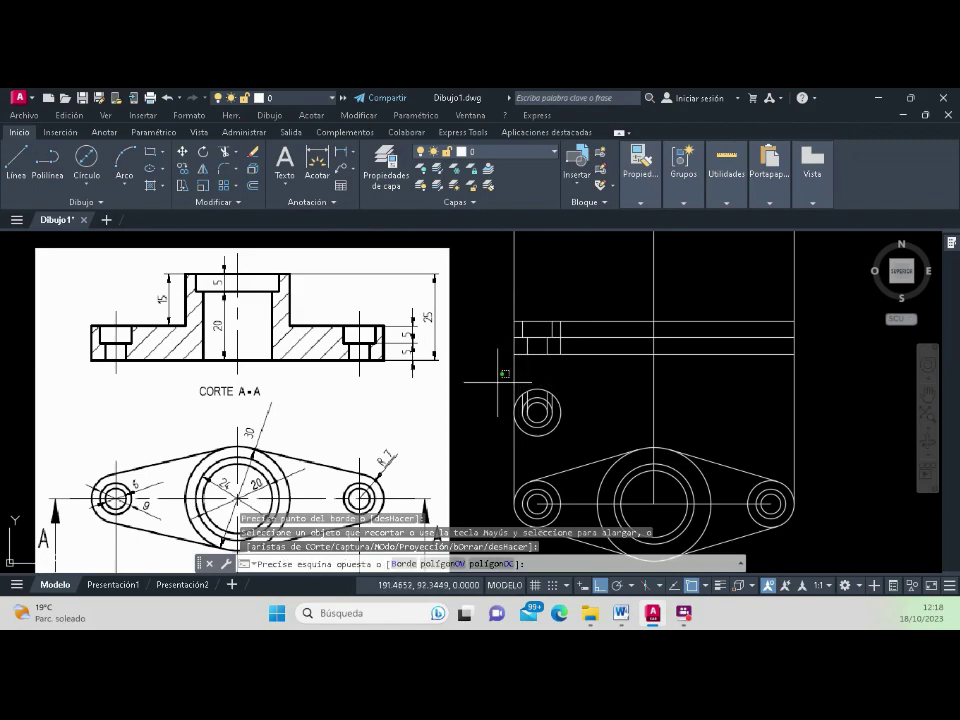
pyautogui.click(584, 434)
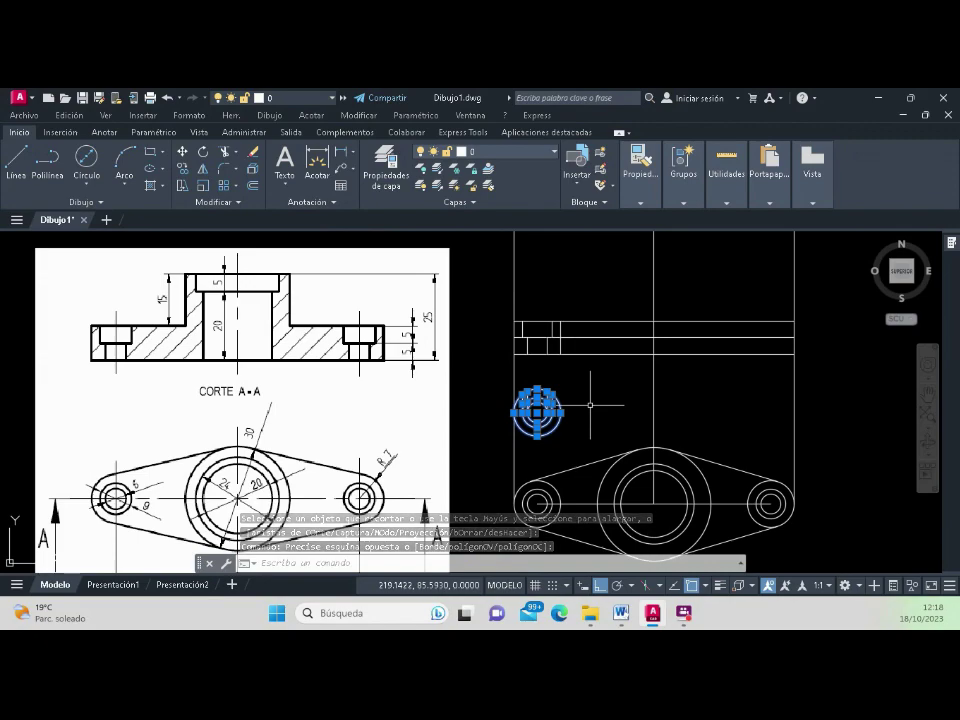
pyautogui.press('Delete')
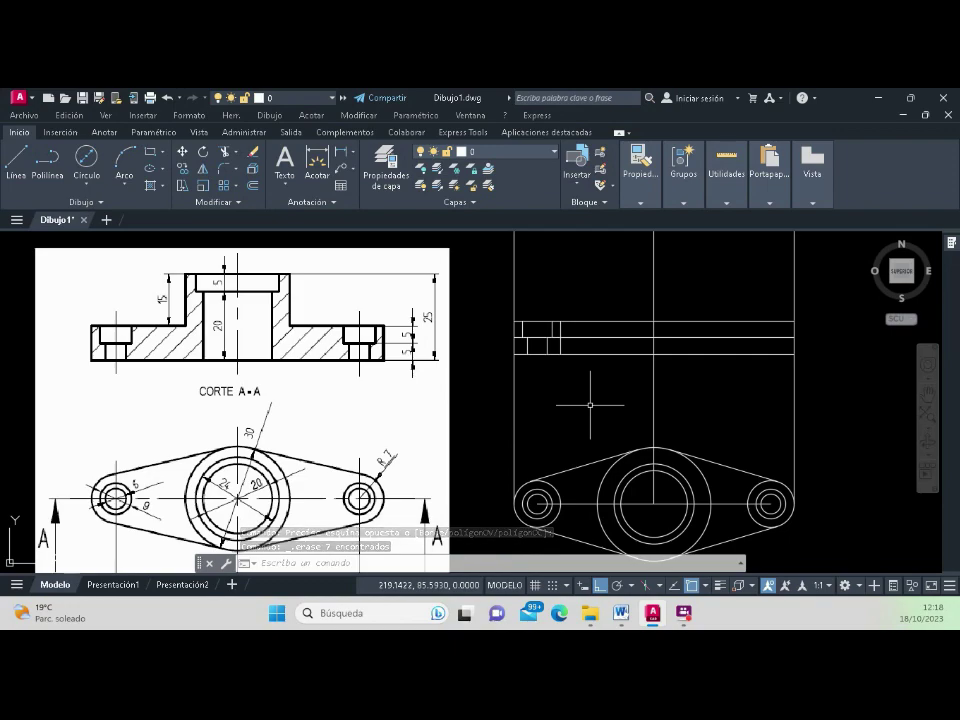
# Step: Make several picks along the left edge of the drawing window and adjust the zoom
pyautogui.scroll(4, 95, 313)
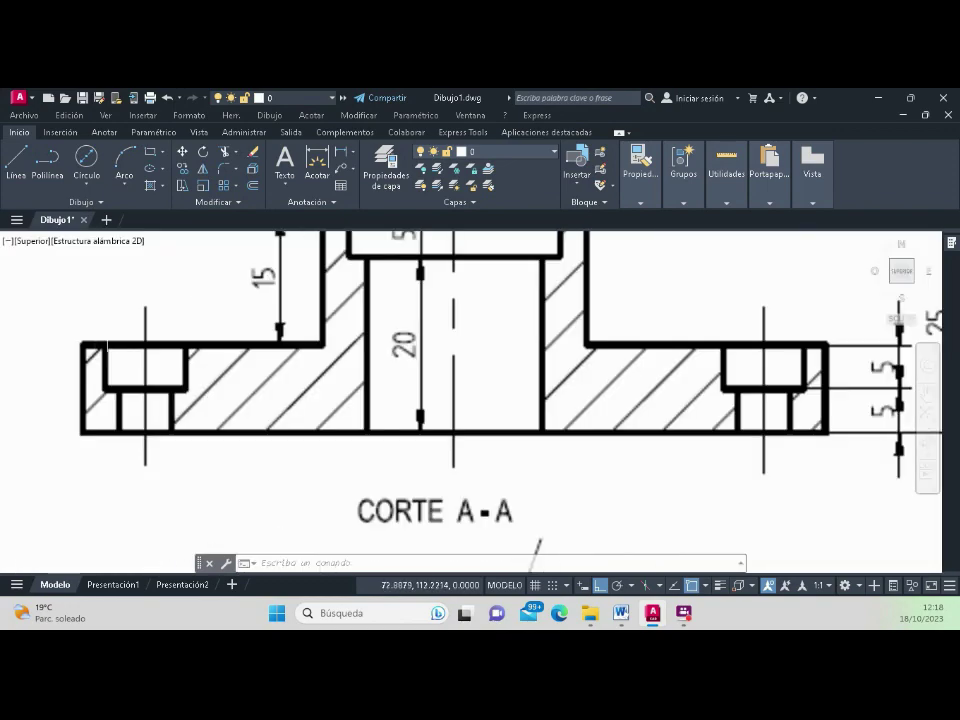
pyautogui.click(129, 344)
pyautogui.click(129, 360)
pyautogui.click(129, 386)
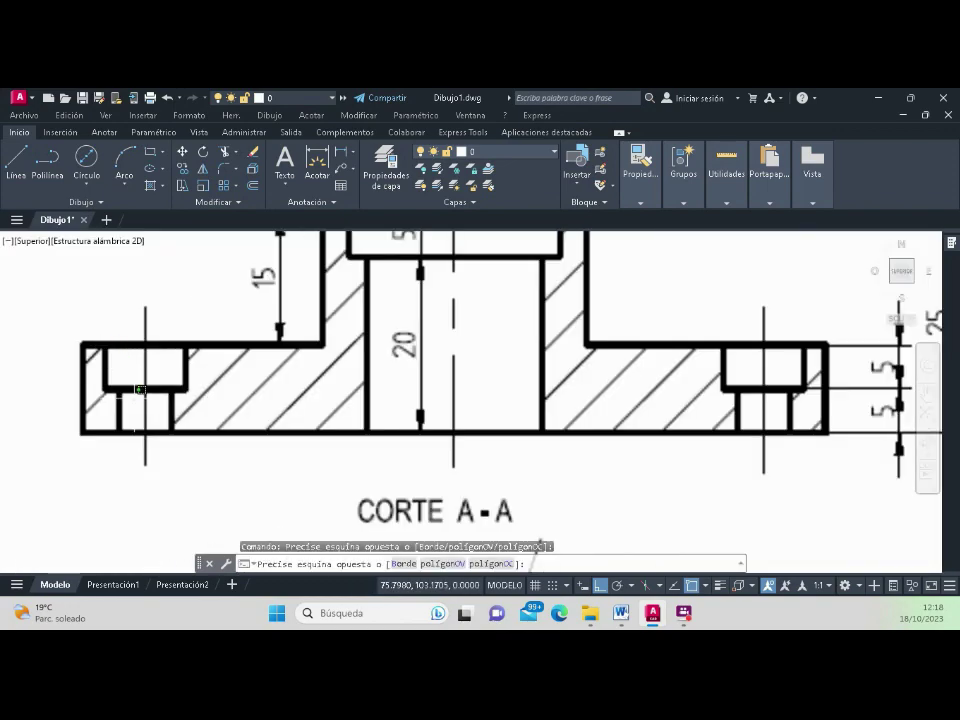
pyautogui.click(129, 388)
pyautogui.click(129, 388)
pyautogui.click(190, 347)
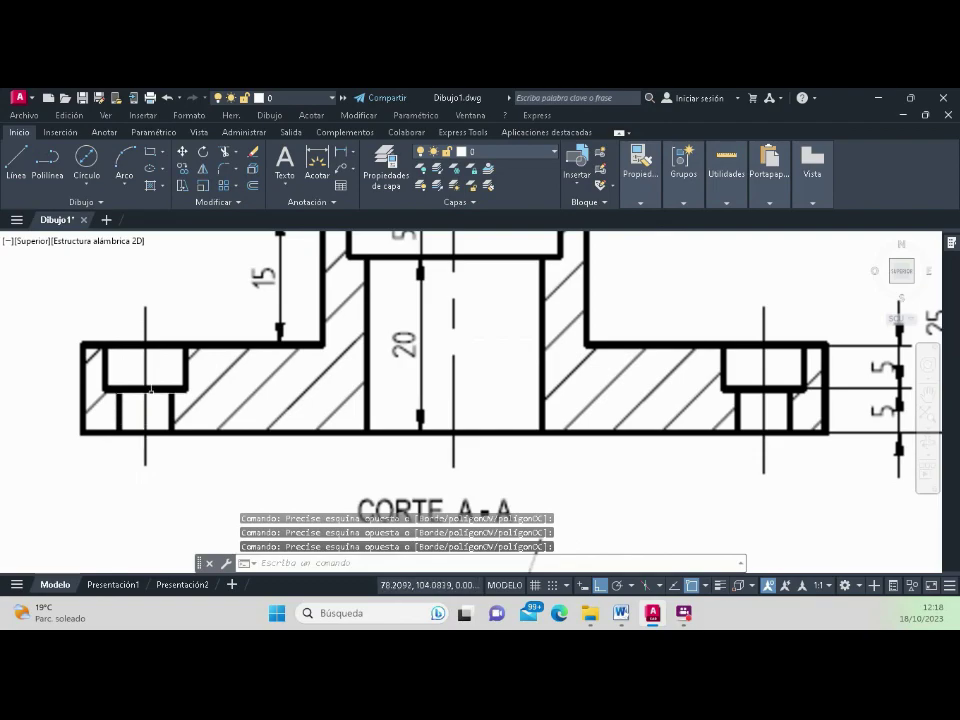
pyautogui.scroll(-3, 190, 347)
pyautogui.scroll(-3, 189, 349)
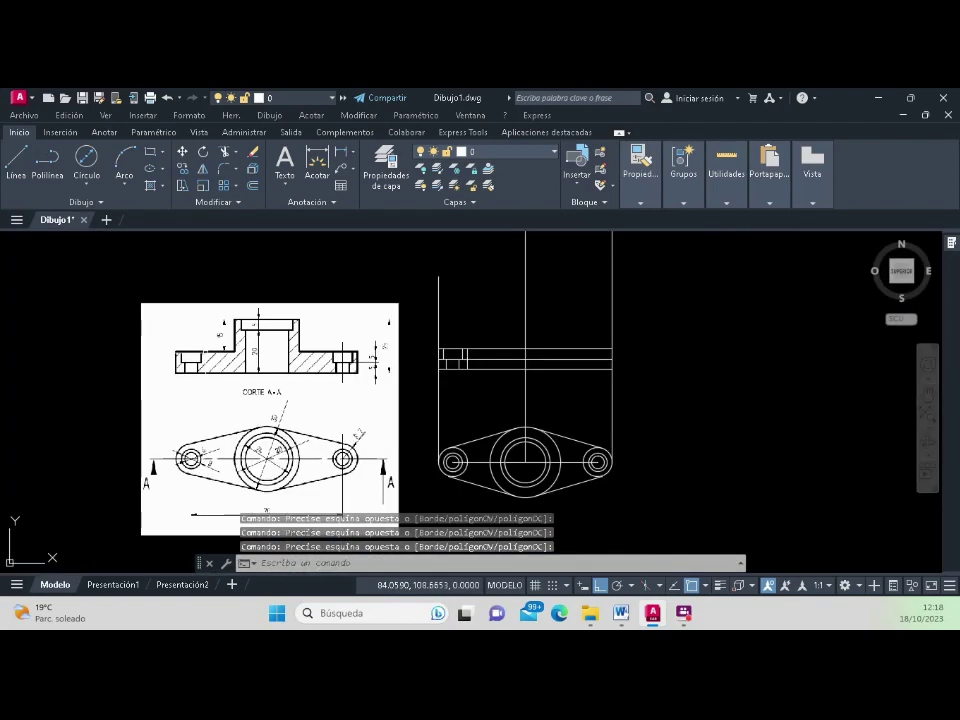
pyautogui.scroll(2, 400, 355)
pyautogui.scroll(2, 400, 355)
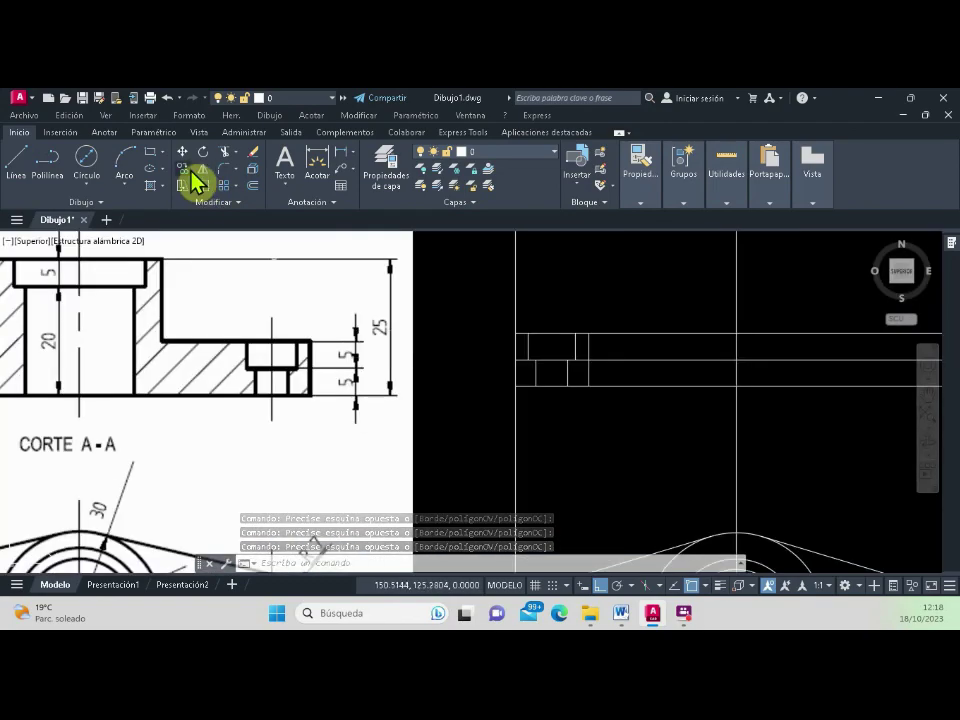
# Step: Trim the stray horizontal line out of the left counterbore
pyautogui.click(226, 155)
pyautogui.click(565, 332)
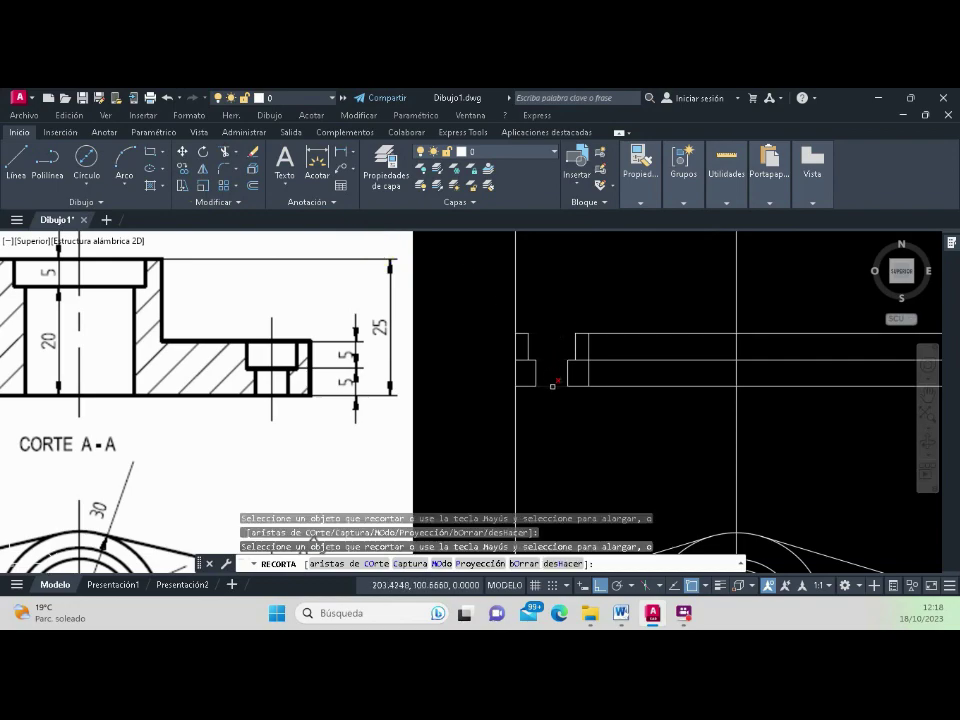
pyautogui.press('Return')
pyautogui.scroll(4, 551, 365)
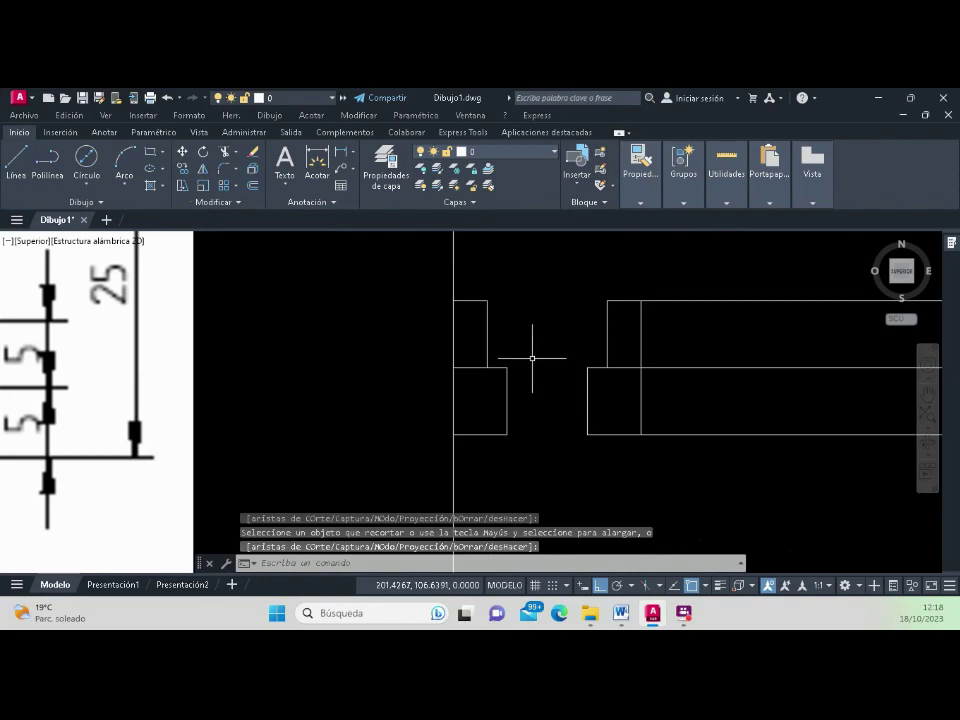
# Step: Draw the counterbore's top, step and bottom horizontal edges as three lines
pyautogui.click(20, 165)
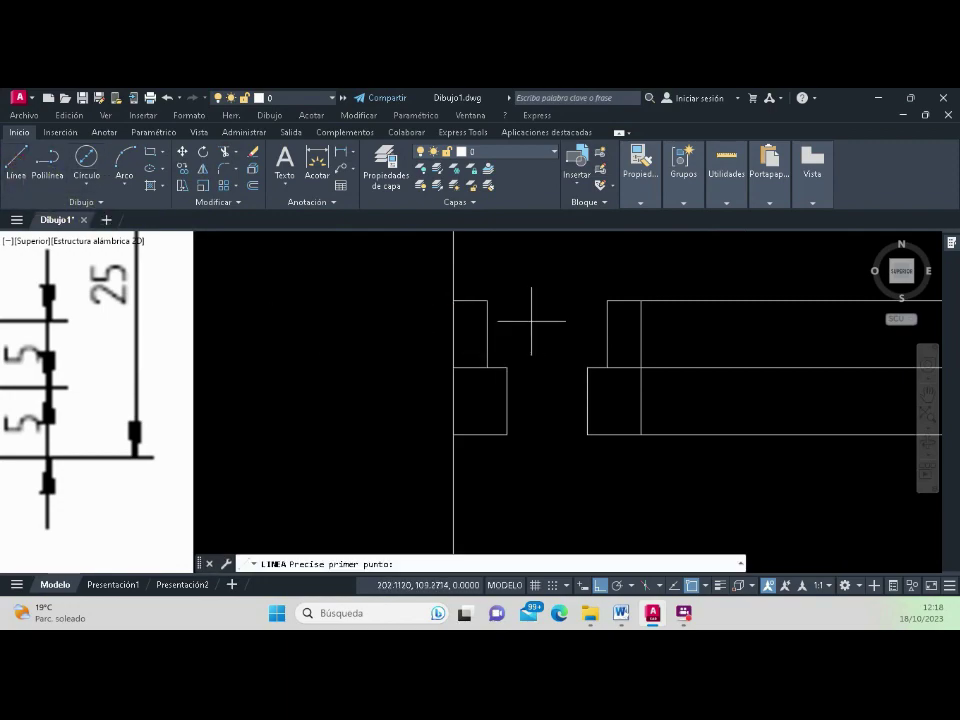
pyautogui.click(487, 300)
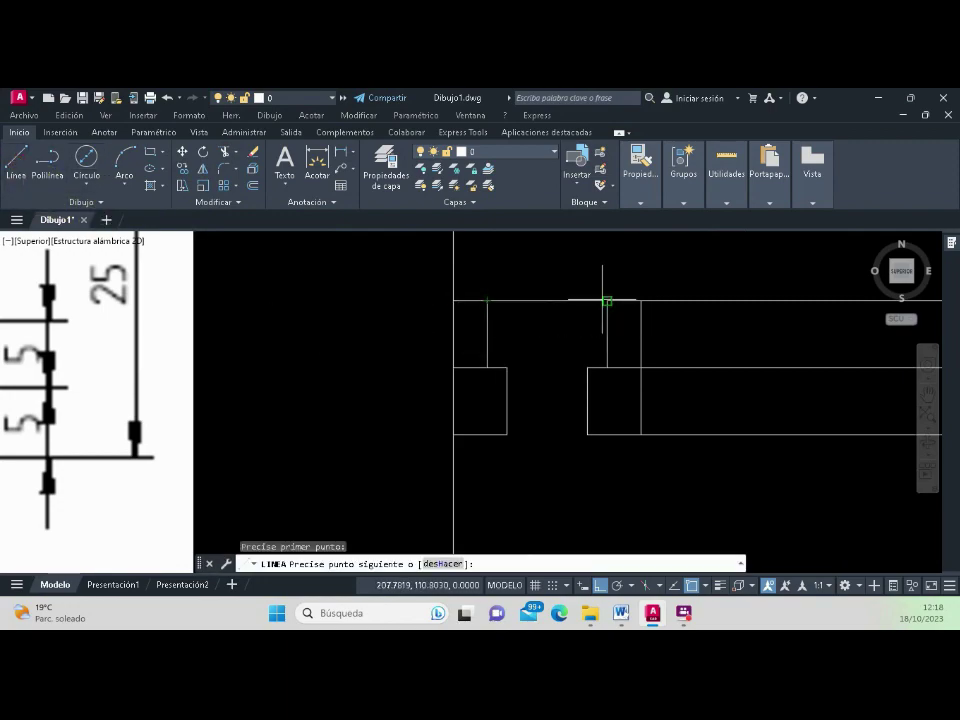
pyautogui.click(606, 300)
pyautogui.press('Return')
pyautogui.press('Return')
pyautogui.click(587, 367)
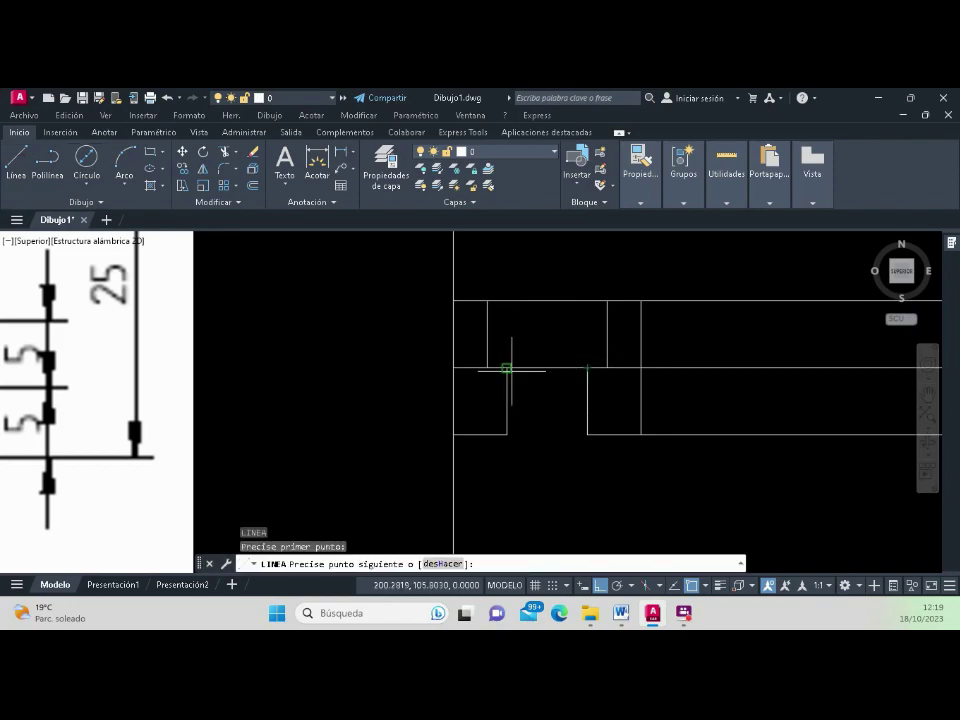
pyautogui.click(507, 367)
pyautogui.press('Return')
pyautogui.press('Return')
pyautogui.click(507, 434)
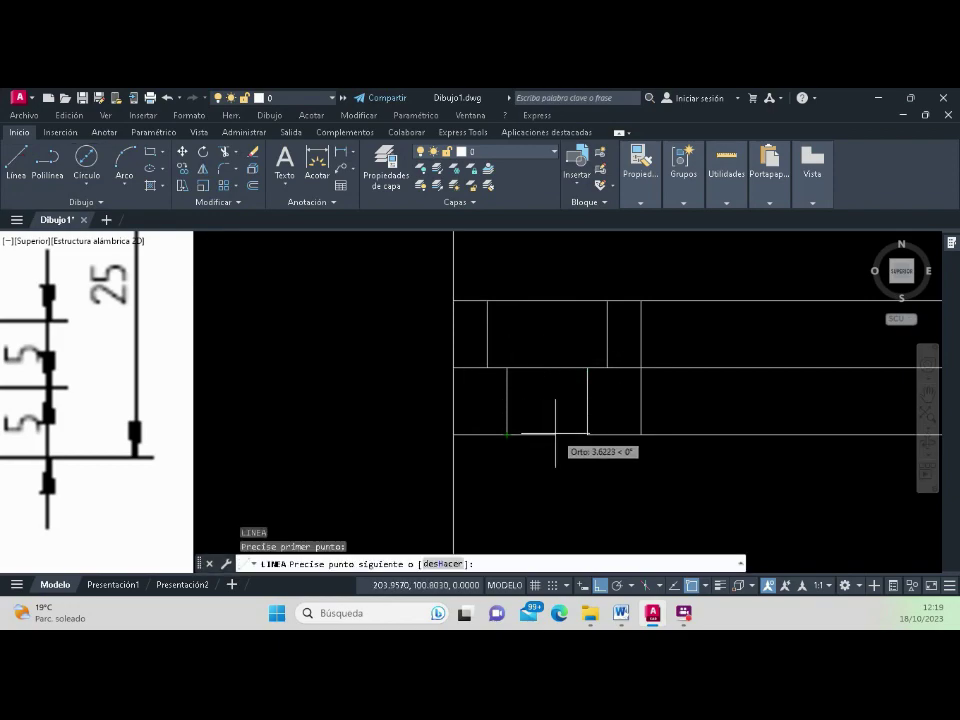
pyautogui.click(587, 434)
pyautogui.press('Return')
# Step: Crossing-select the new counterbore edges and set their colour to magenta
pyautogui.click(572, 447)
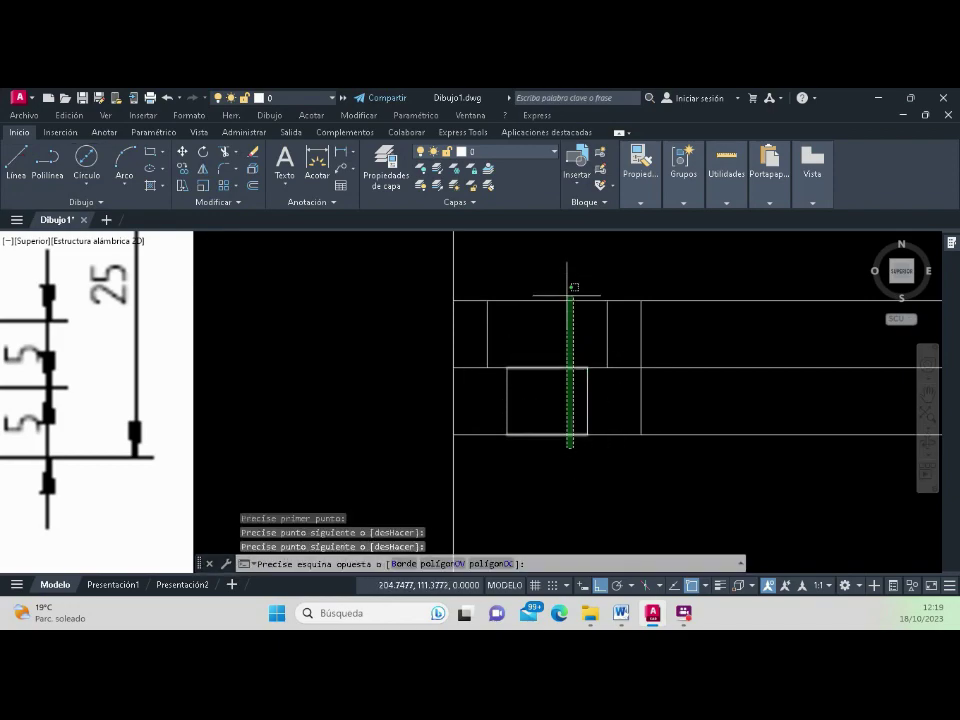
pyautogui.click(574, 287)
pyautogui.moveTo(641, 174)
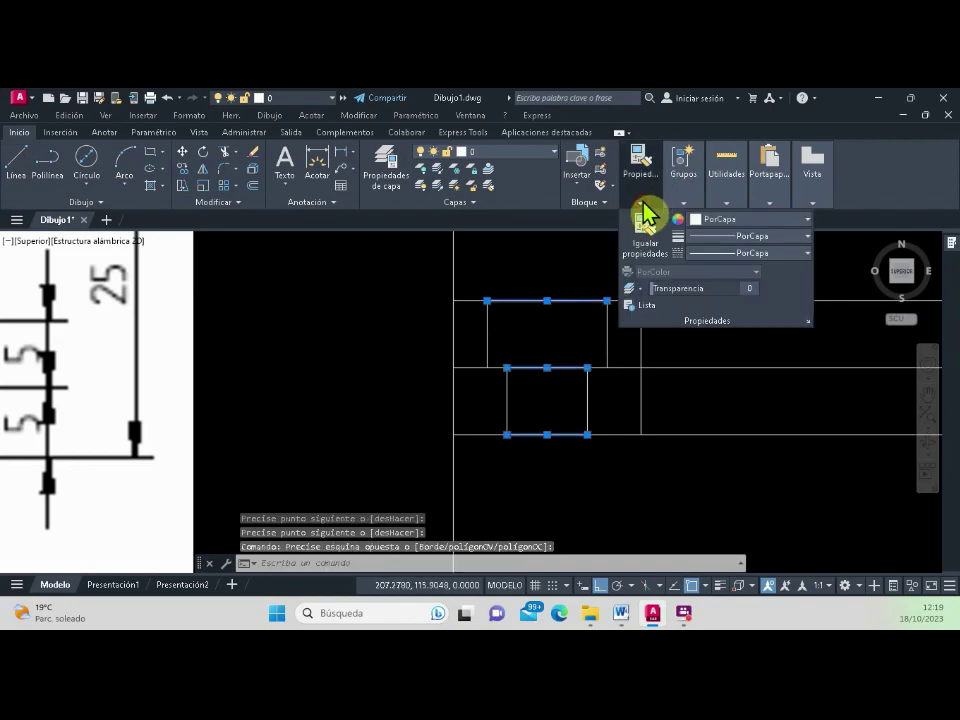
pyautogui.click(765, 220)
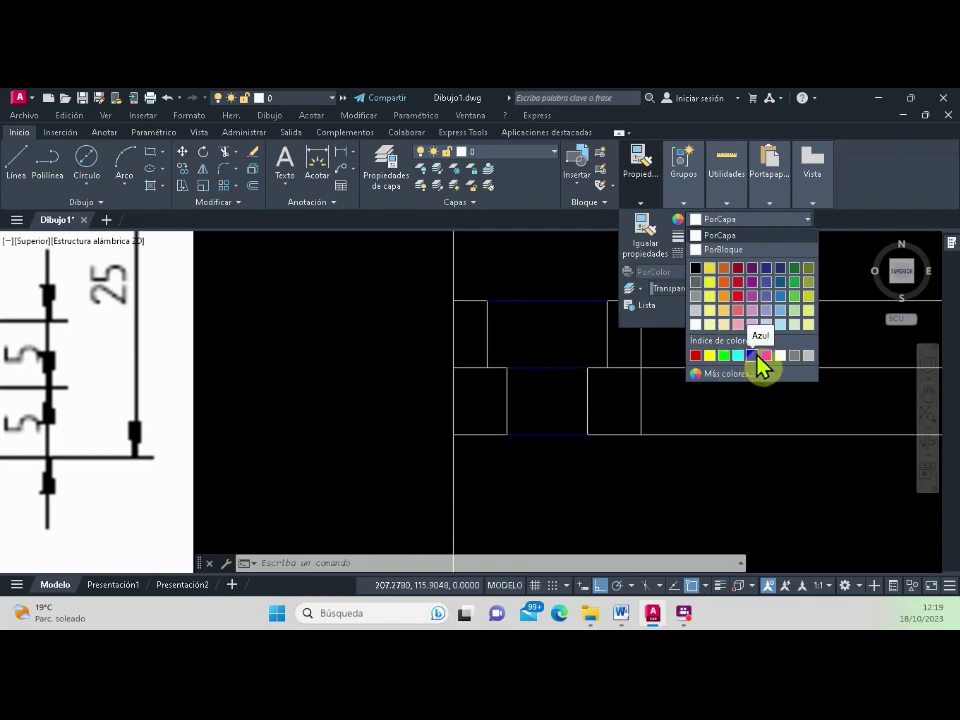
pyautogui.click(766, 358)
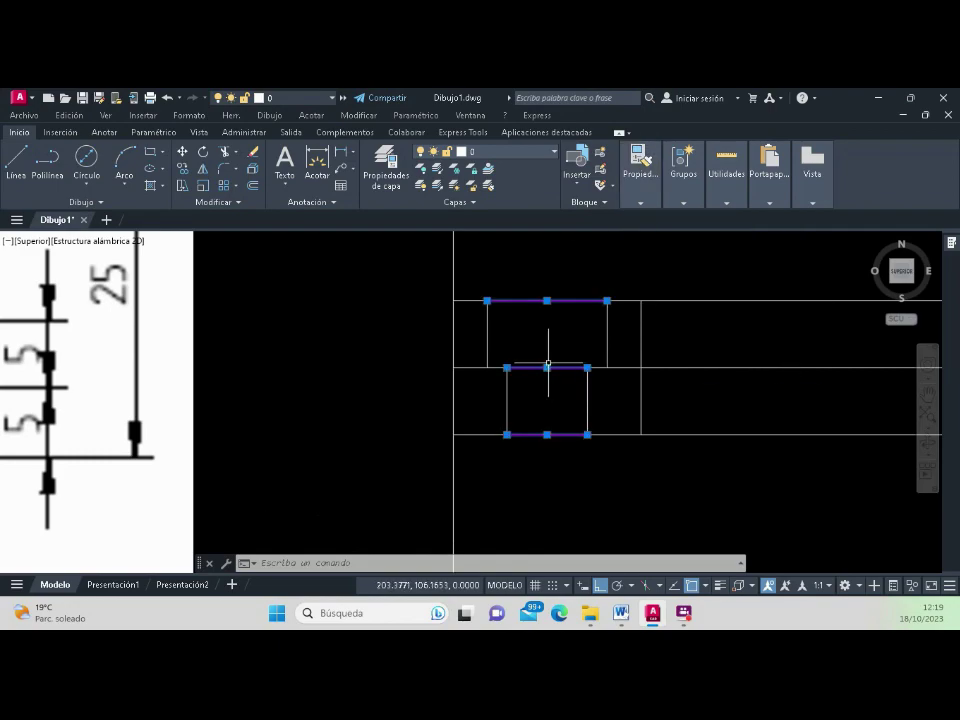
pyautogui.scroll(-5, 548, 365)
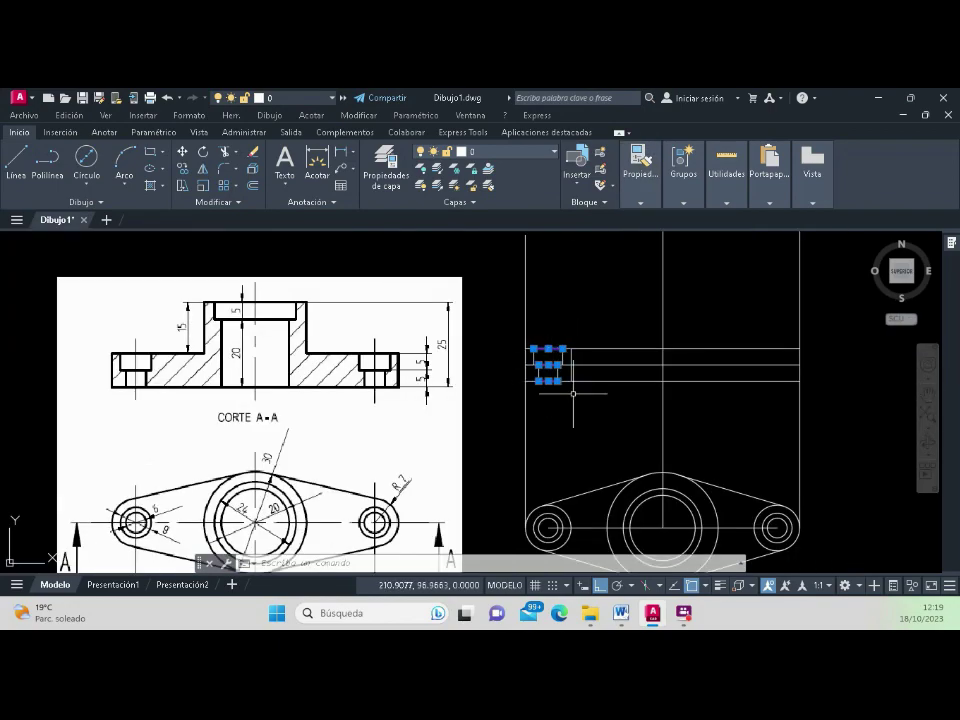
# Step: Select the long horizontal line through the section and try a trim that gets cancelled
pyautogui.press('Escape')
pyautogui.press('Escape')
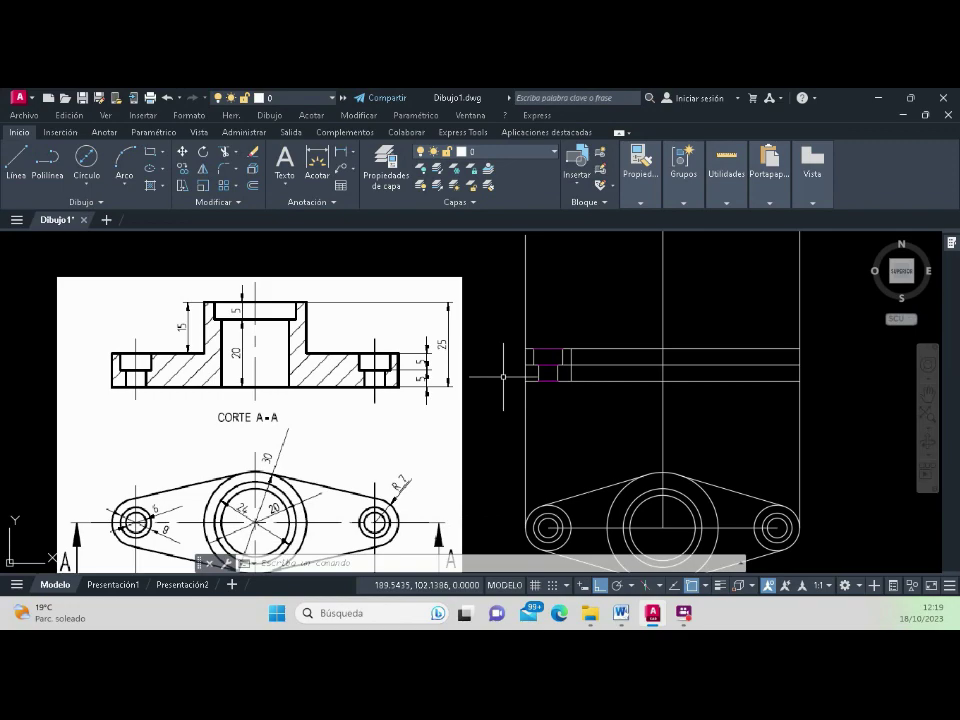
pyautogui.click(607, 365)
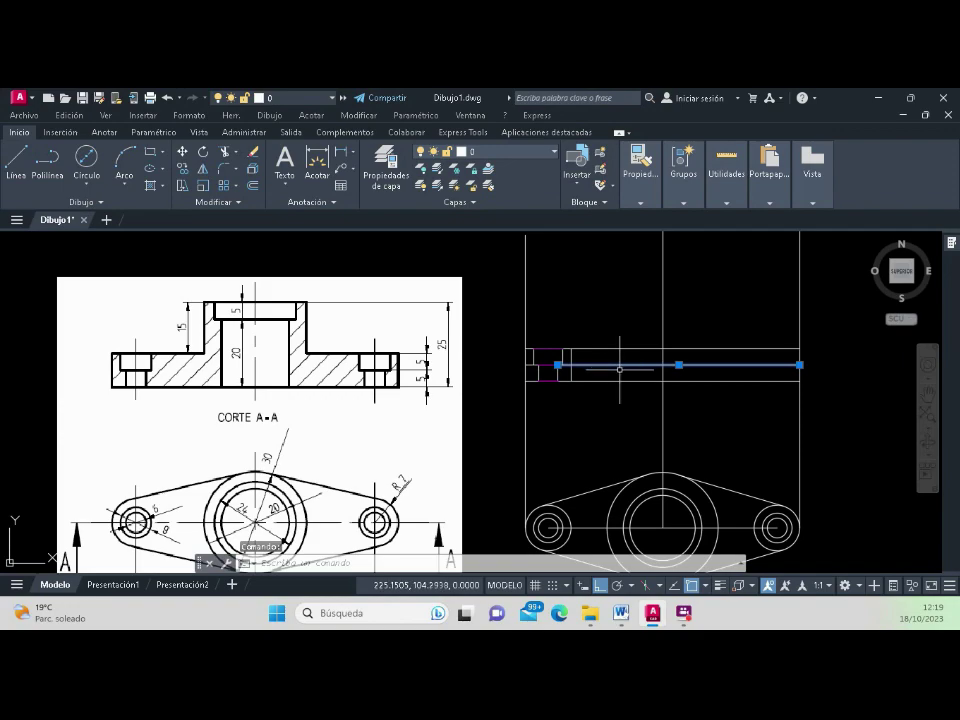
pyautogui.scroll(3, 530, 364)
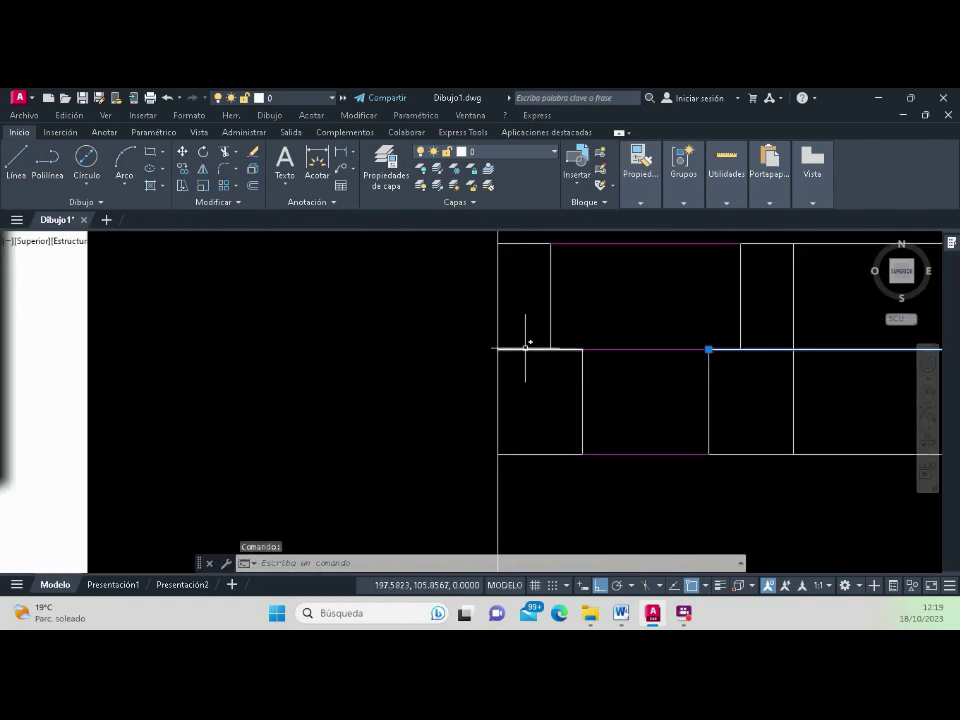
pyautogui.click(225, 153)
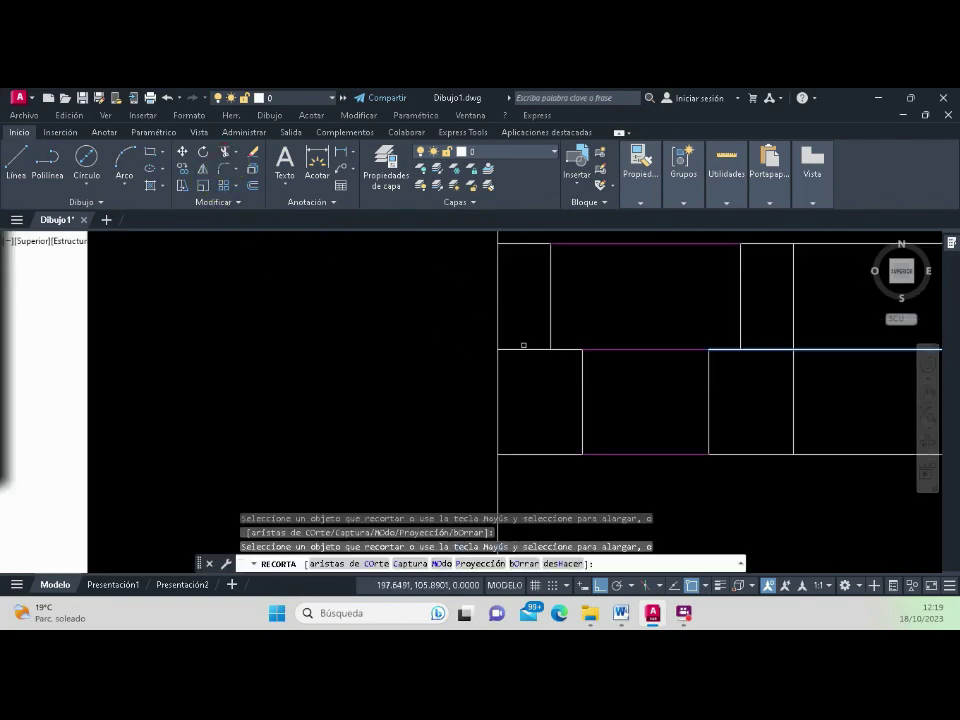
pyautogui.scroll(-1, 530, 350)
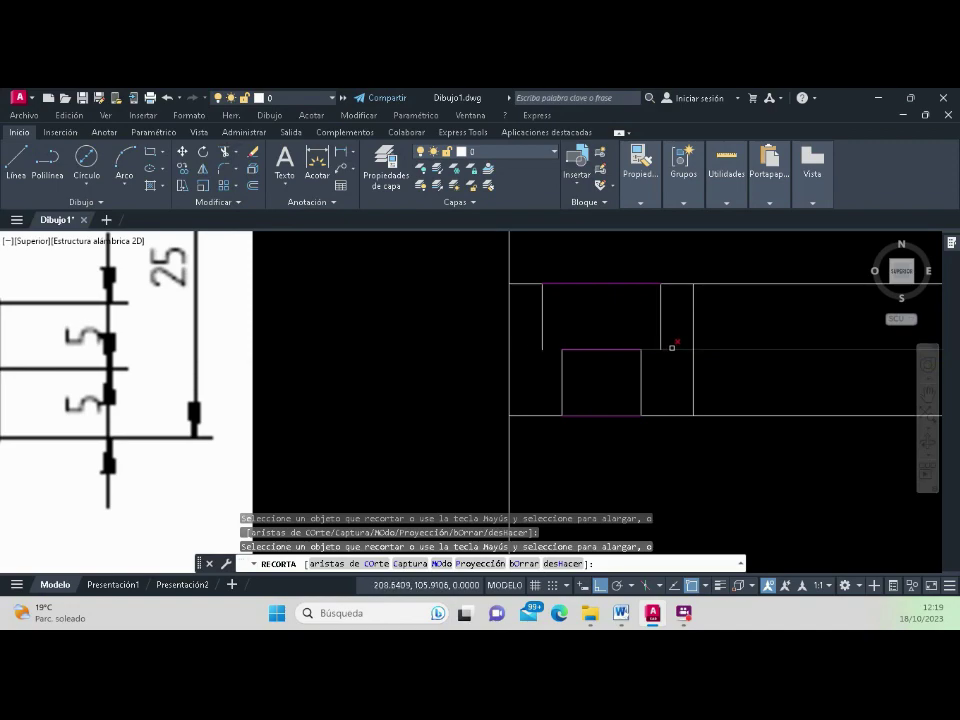
pyautogui.press('Return')
pyautogui.write('H')
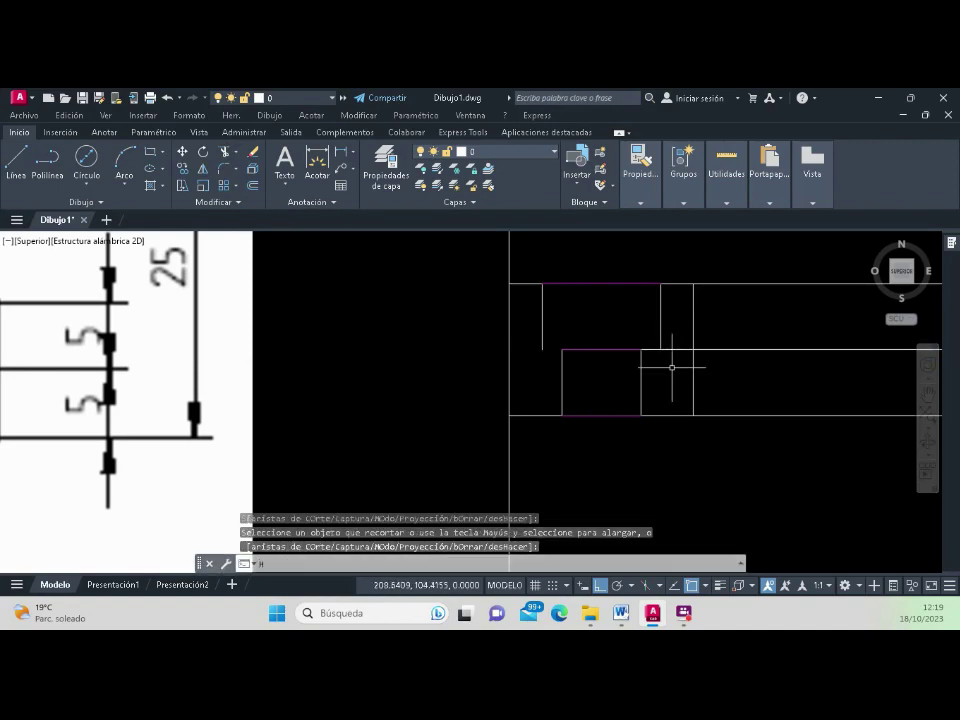
pyautogui.scroll(1, 672, 367)
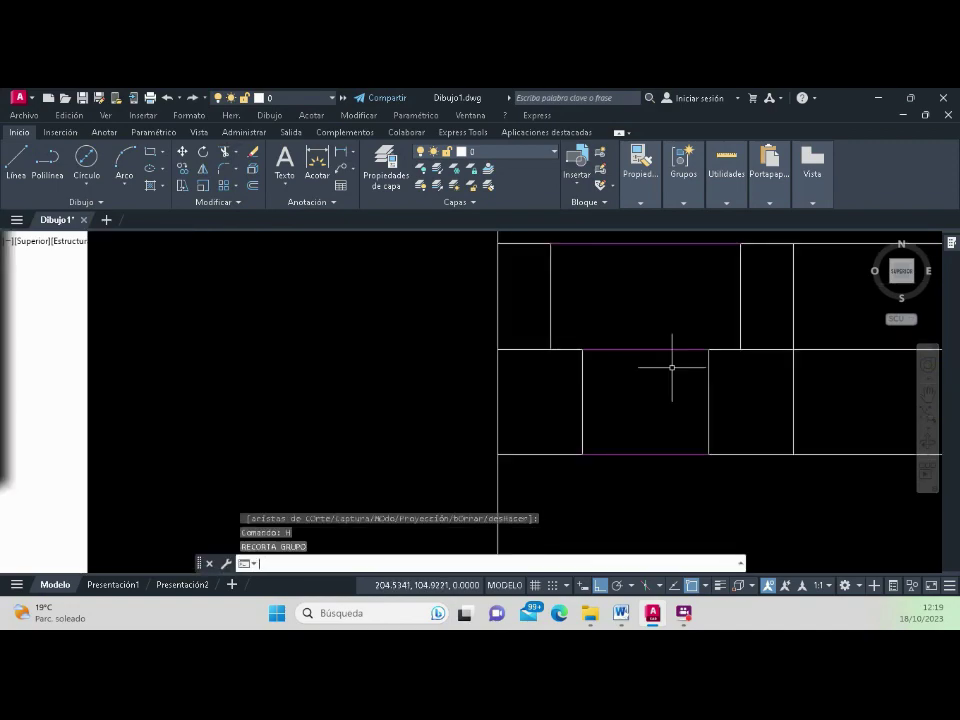
# Step: Trim the stray horizontal line end left of the counterbore
pyautogui.click(225, 152)
pyautogui.click(525, 350)
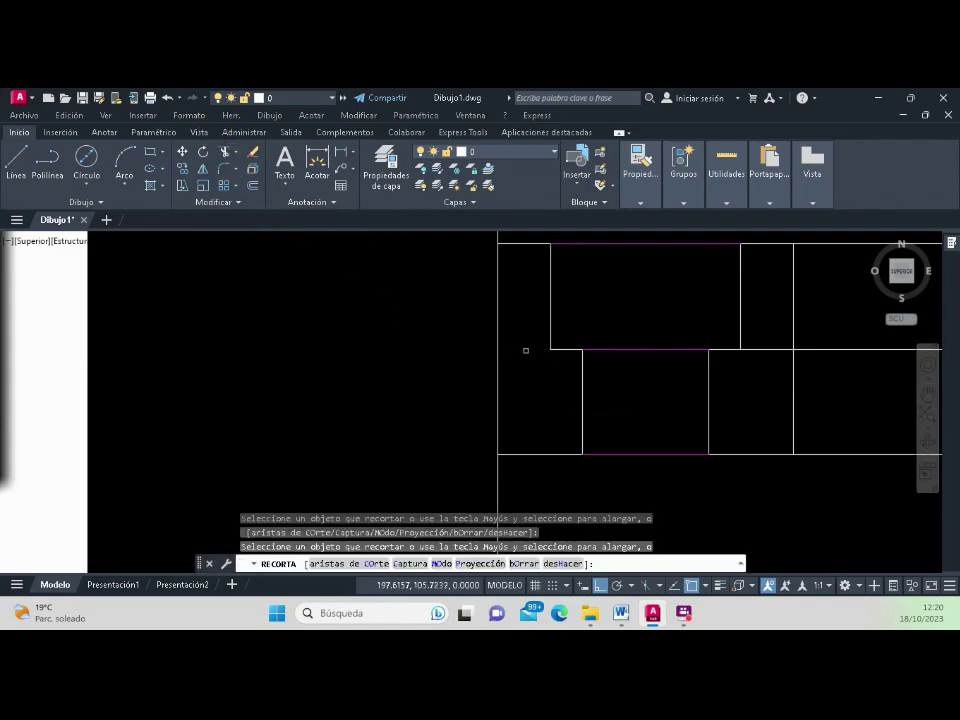
pyautogui.press('Return')
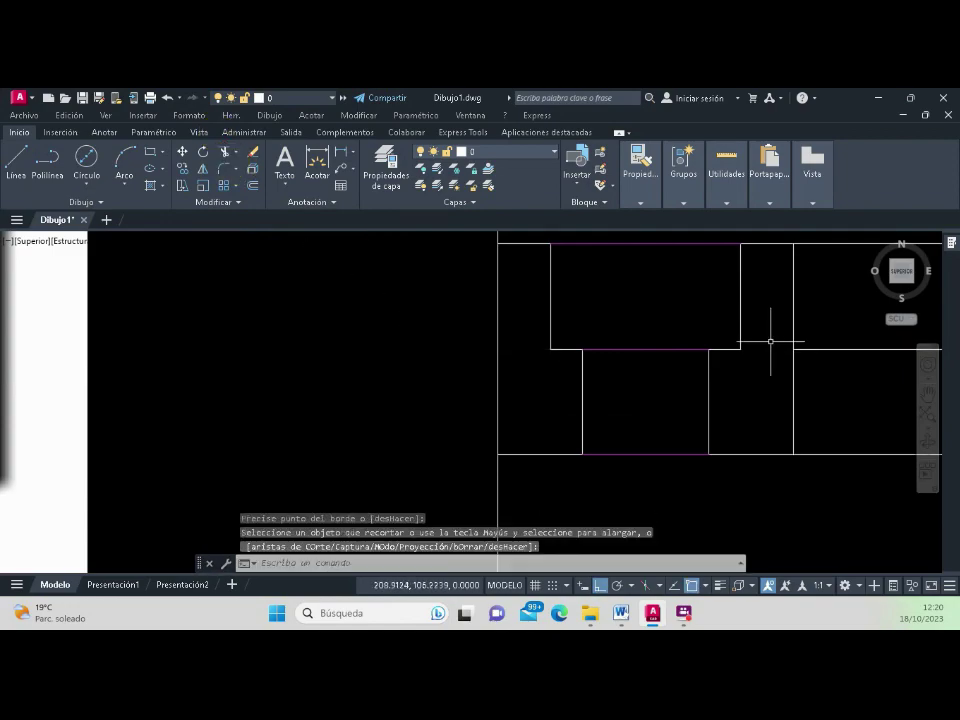
pyautogui.scroll(-3, 578, 328)
pyautogui.scroll(-2, 580, 332)
pyautogui.scroll(3, 600, 350)
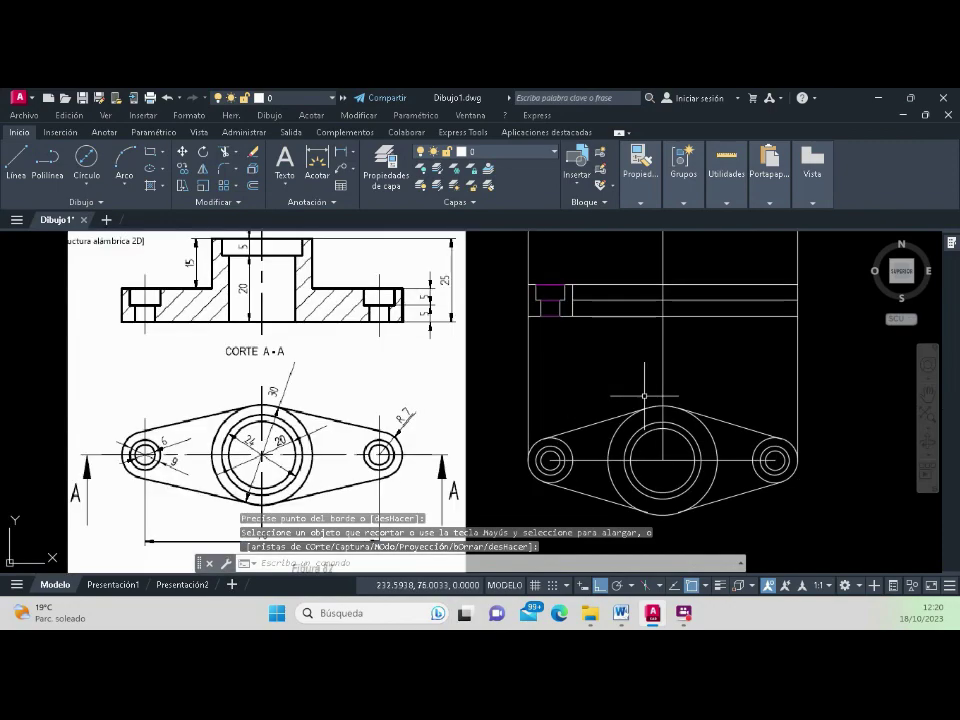
pyautogui.press('Escape')
# Step: Delete the short leftover vertical line and start a new line at the top view's left bolt hole
pyautogui.click(572, 305)
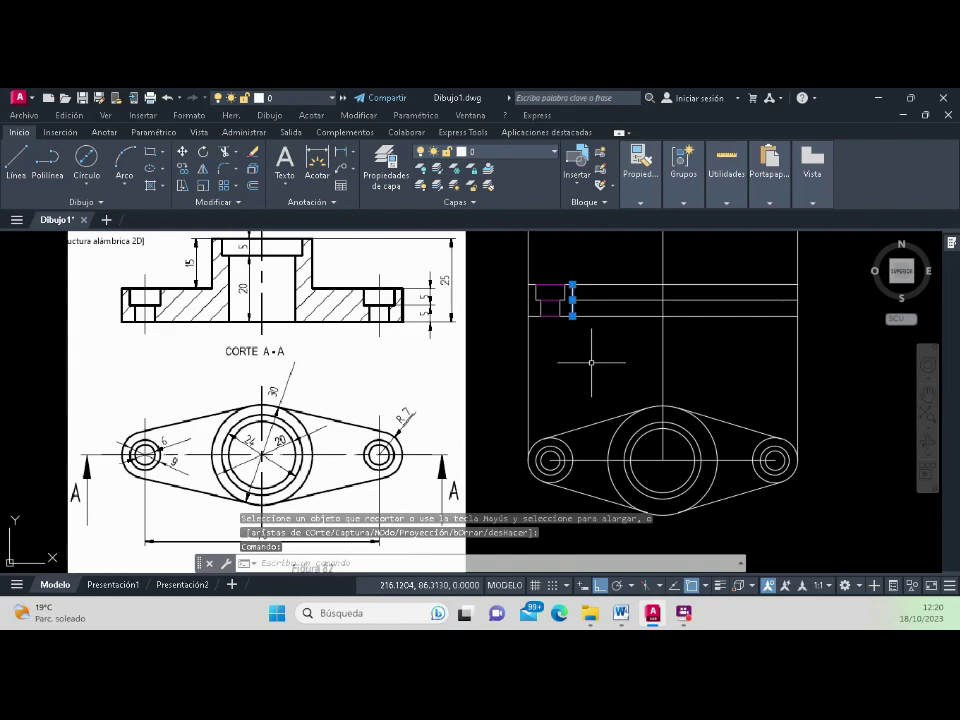
pyautogui.press('Delete')
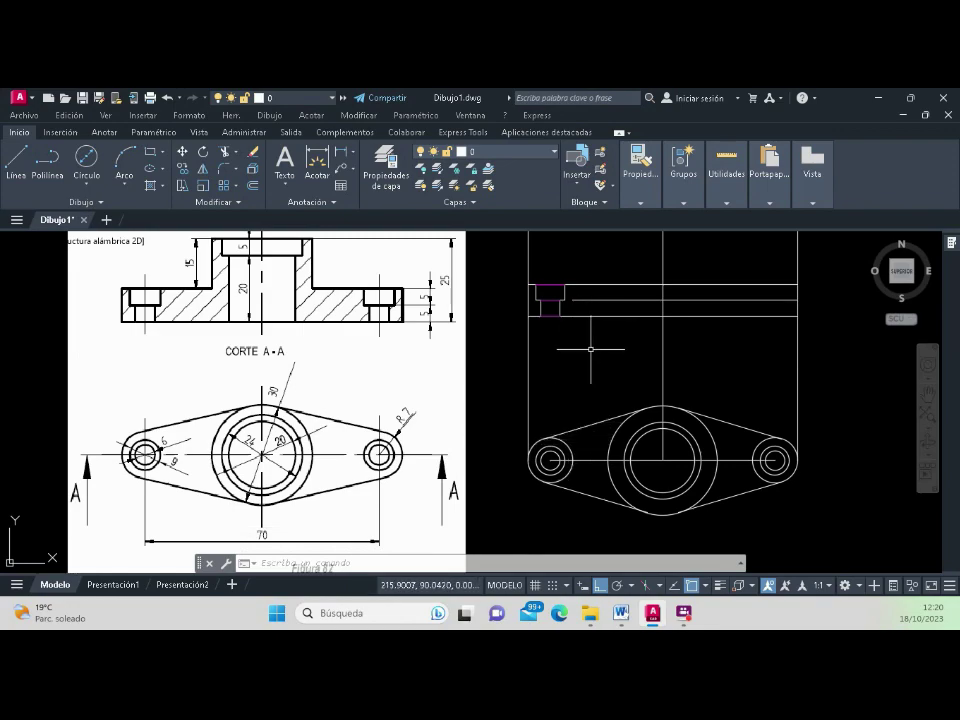
pyautogui.click(225, 153)
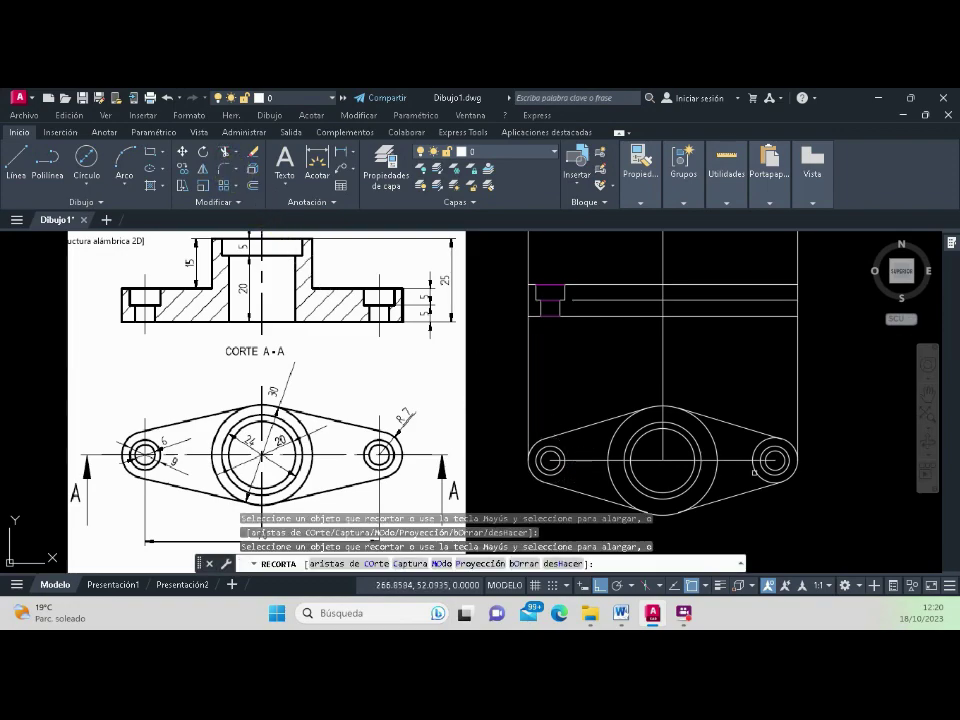
pyautogui.press('Return')
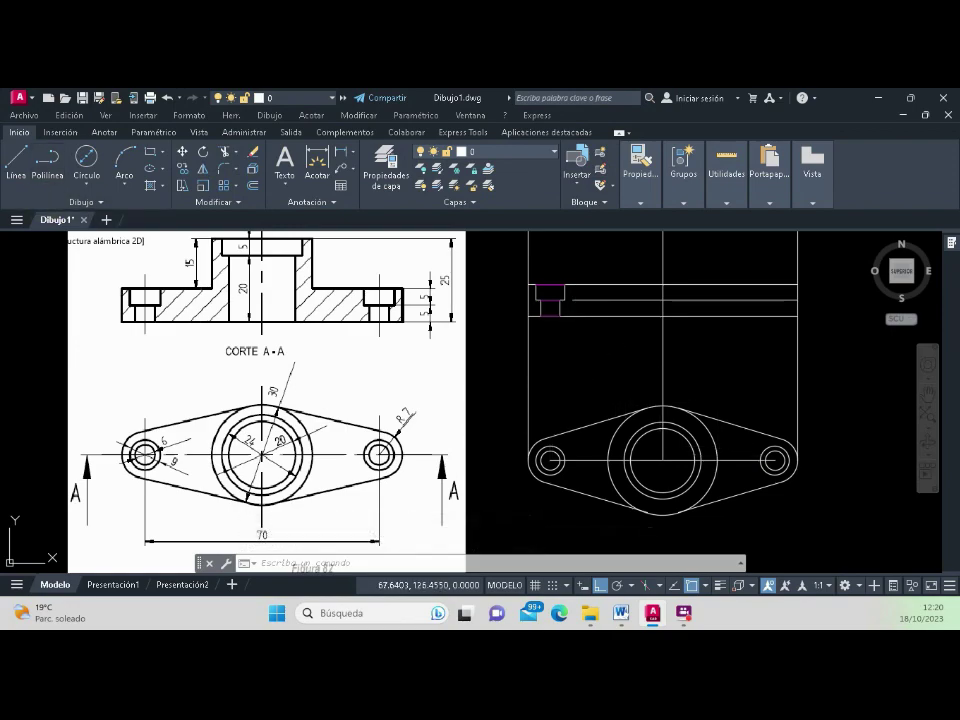
pyautogui.click(16, 160)
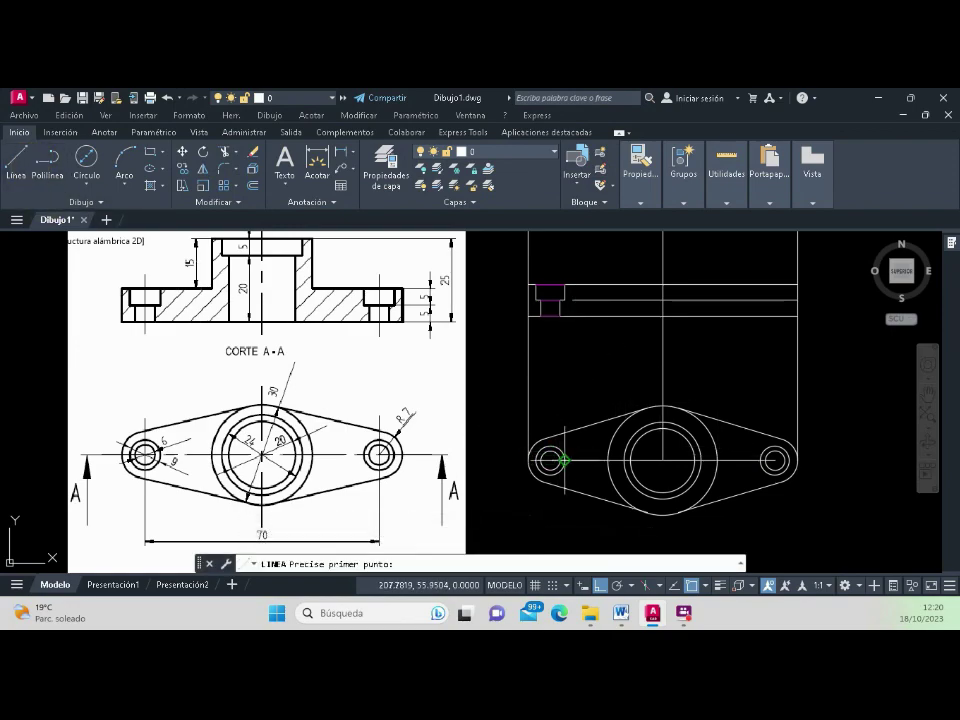
pyautogui.click(550, 460)
# Step: Erase the stray horizontal line across the section
pyautogui.press('Return')
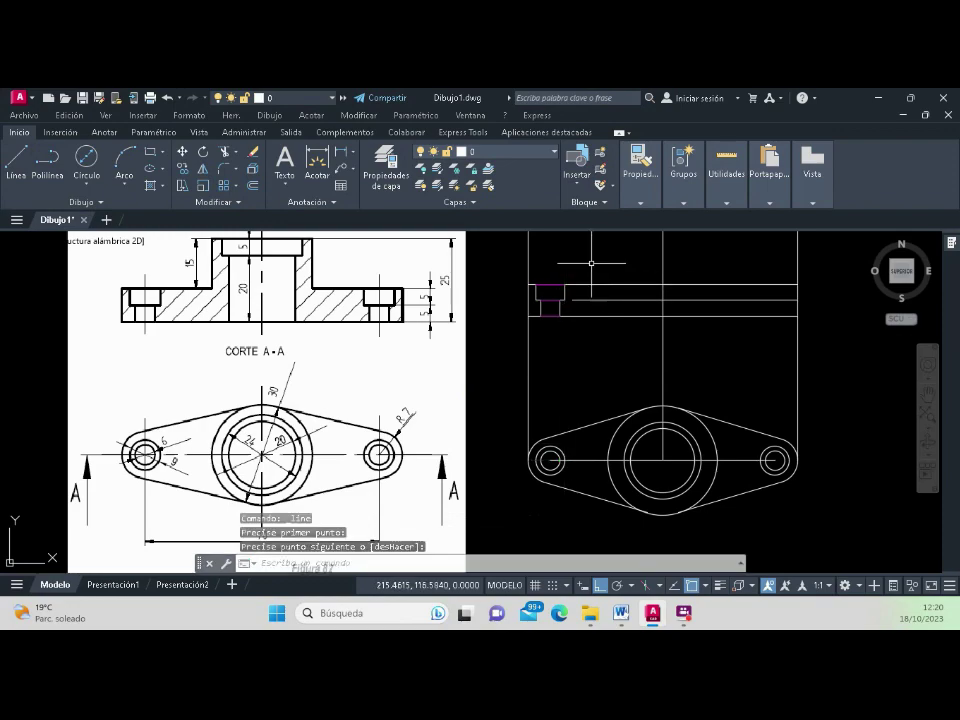
pyautogui.click(583, 299)
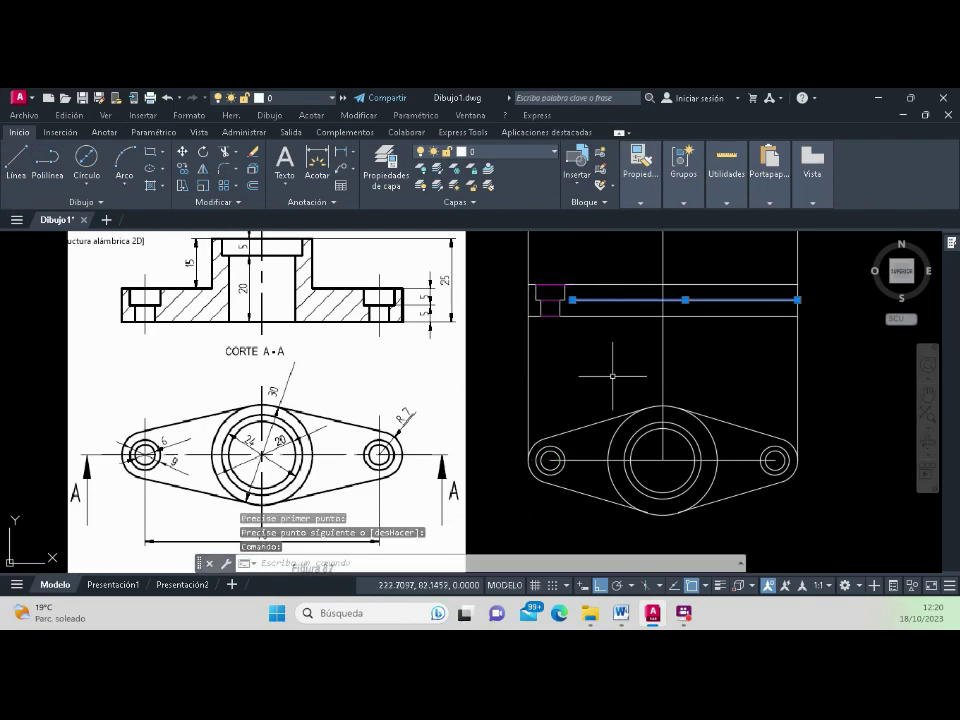
pyautogui.press('Delete')
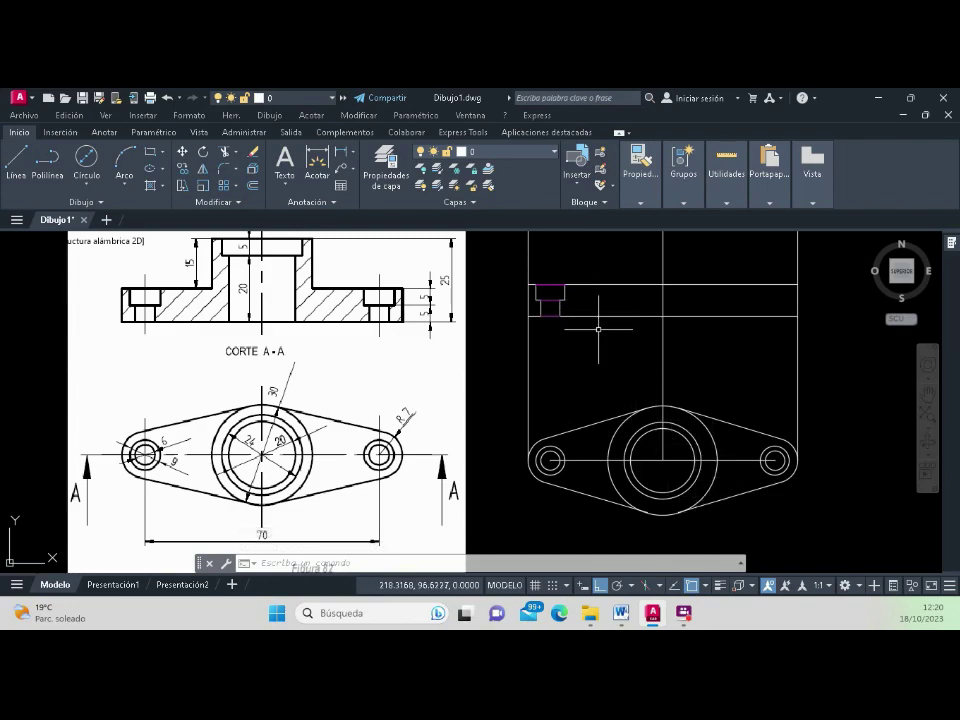
# Step: Start MIRROR and select all lines of the left counterbore notch
pyautogui.click(182, 168)
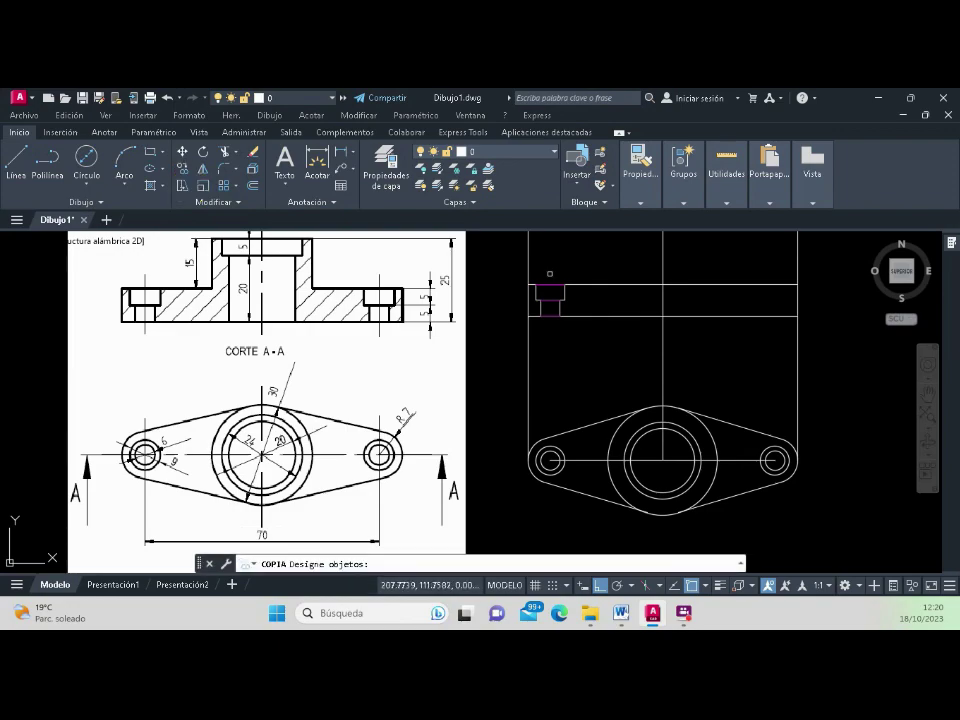
pyautogui.scroll(2, 576, 300)
pyautogui.scroll(5, 570, 290)
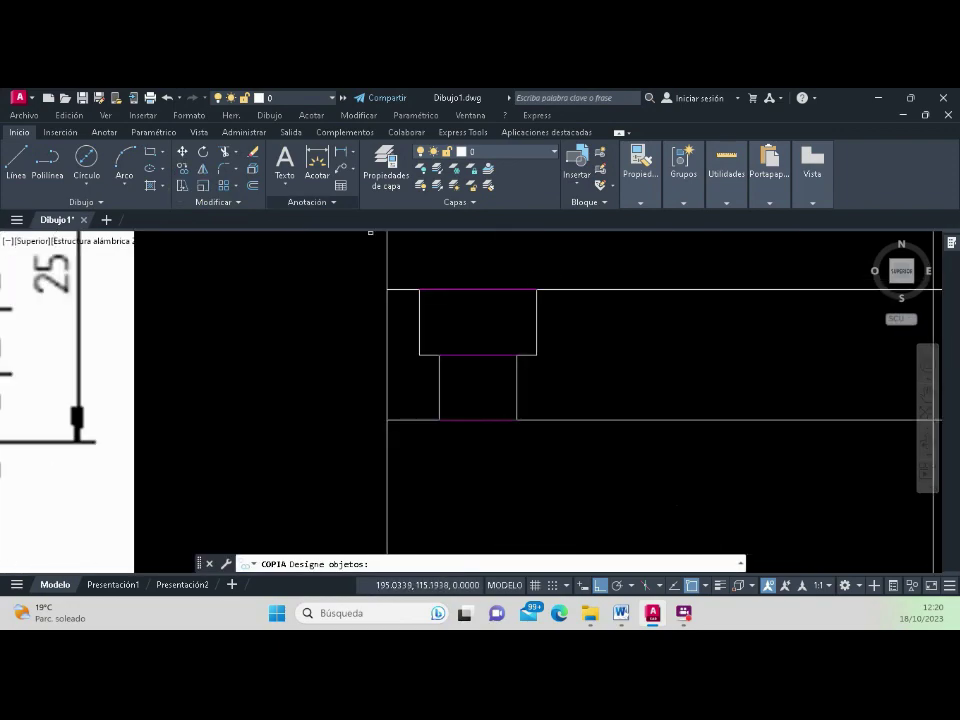
pyautogui.click(203, 168)
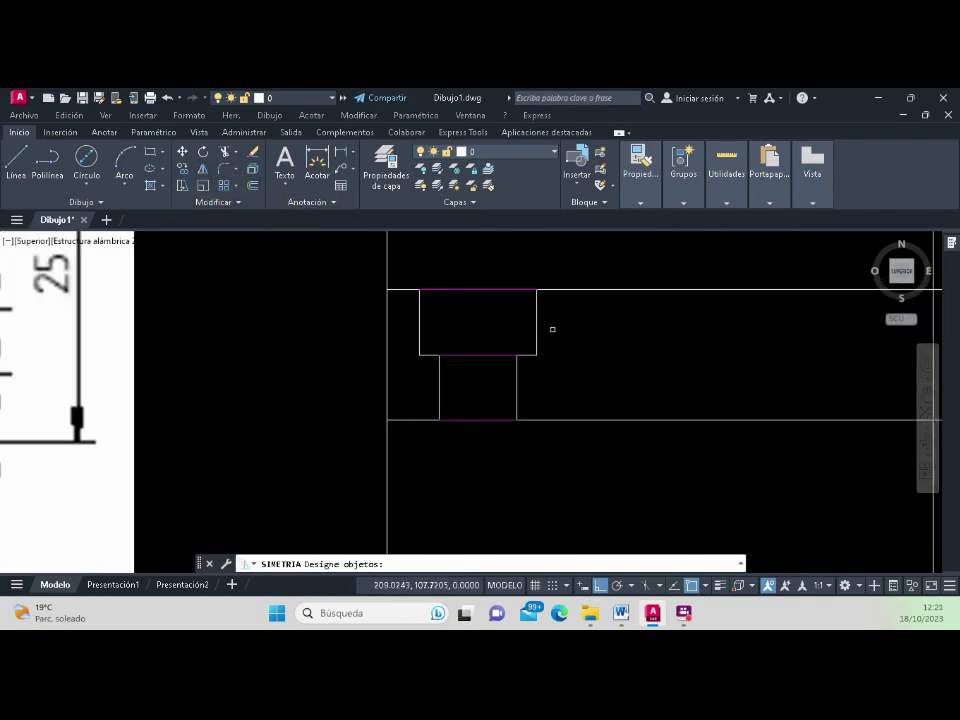
pyautogui.click(492, 273)
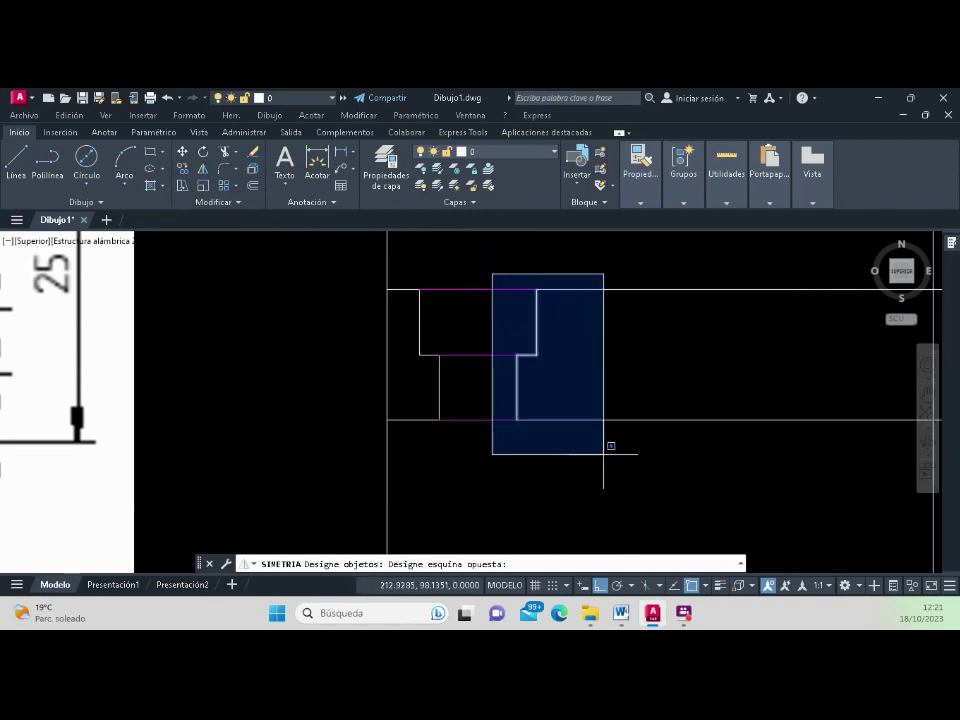
pyautogui.click(603, 453)
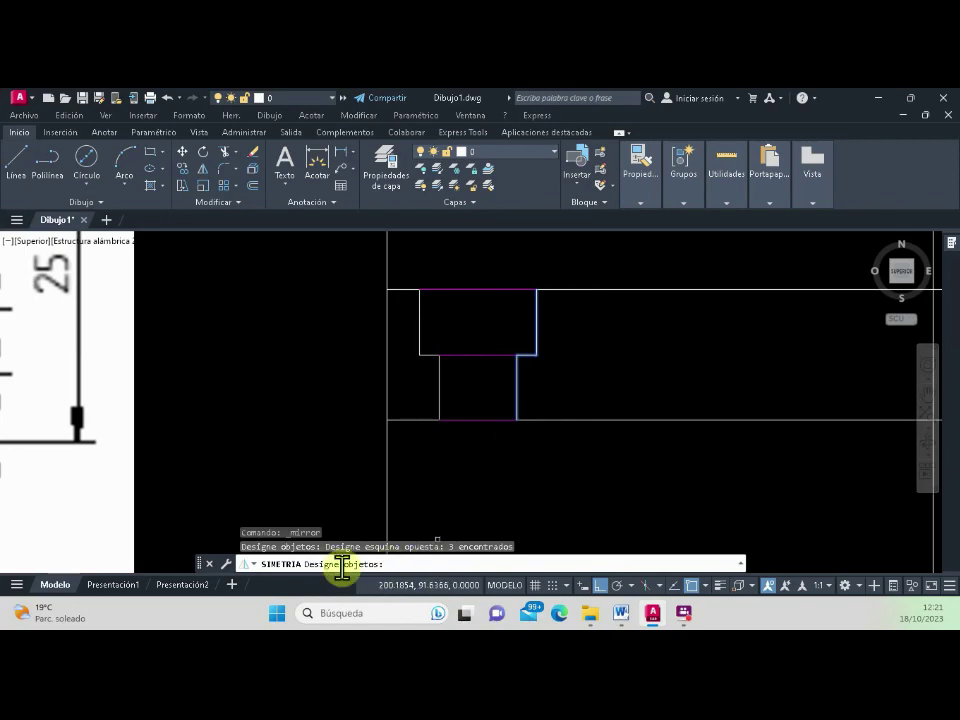
pyautogui.click(406, 273)
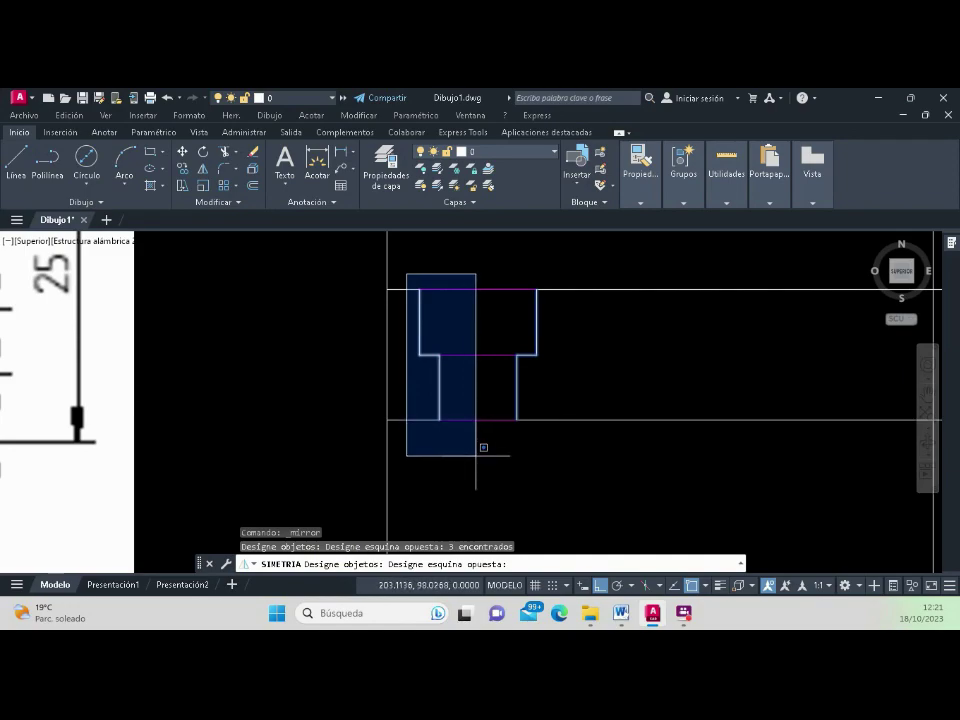
pyautogui.click(476, 455)
pyautogui.scroll(-4, 471, 452)
pyautogui.scroll(-3, 465, 430)
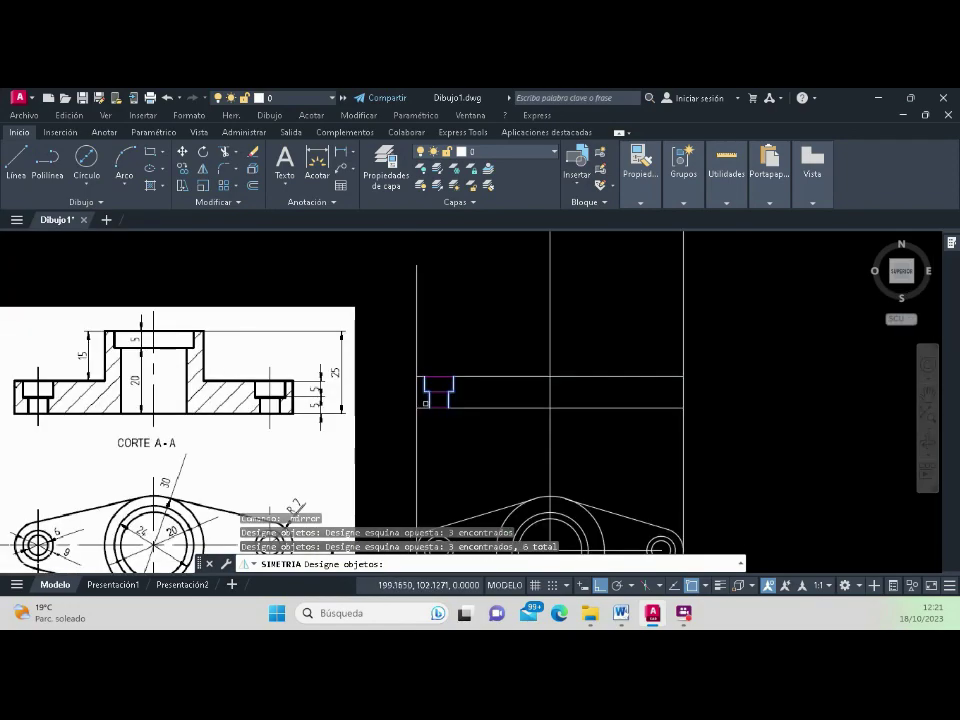
pyautogui.scroll(-3, 462, 415)
pyautogui.scroll(2, 462, 415)
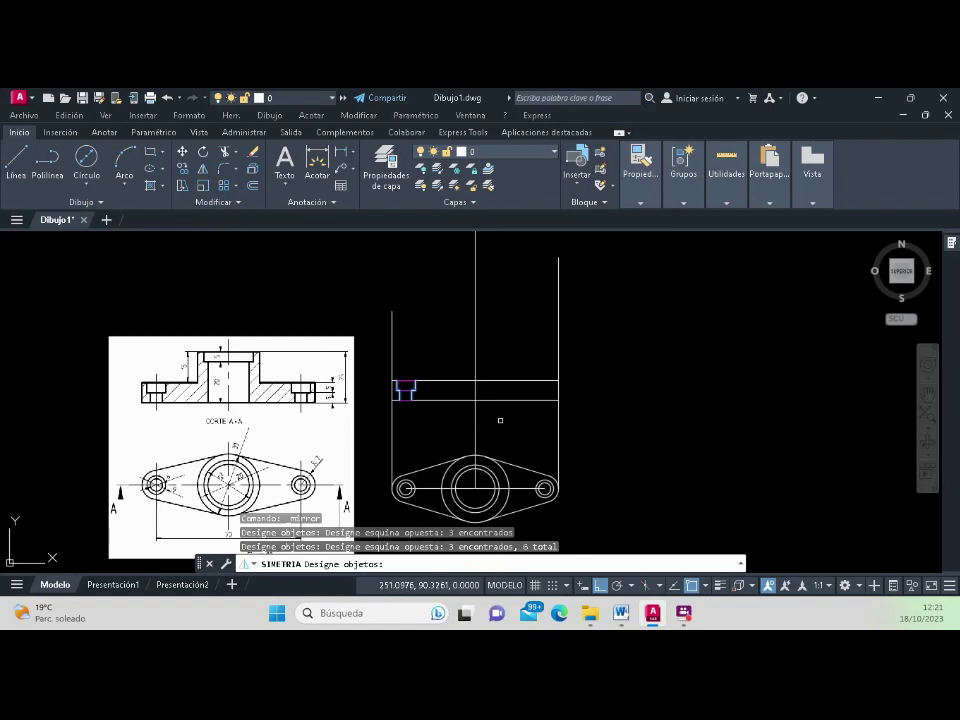
pyautogui.press('Return')
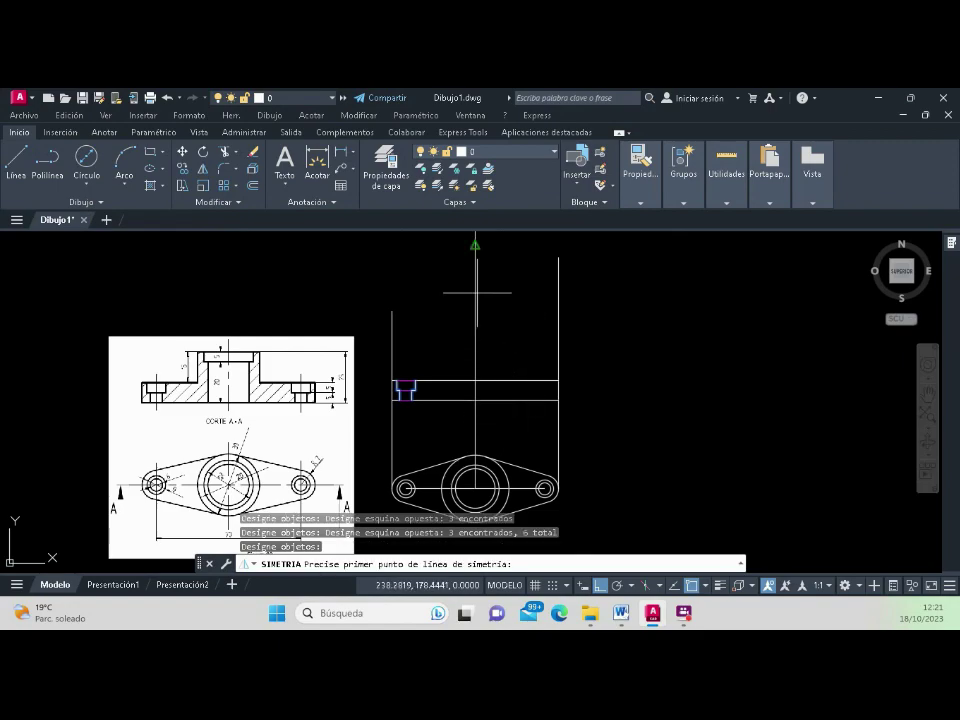
# Step: Mirror the notch across the vertical center axis, keeping the original lines
pyautogui.scroll(-6, 477, 293)
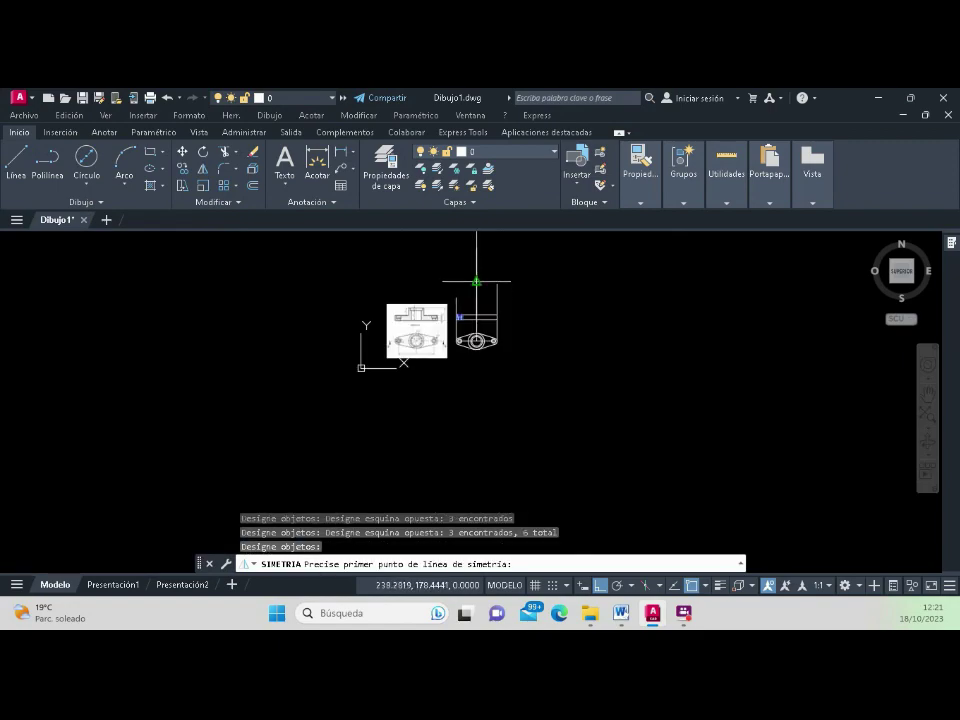
pyautogui.scroll(4, 476, 282)
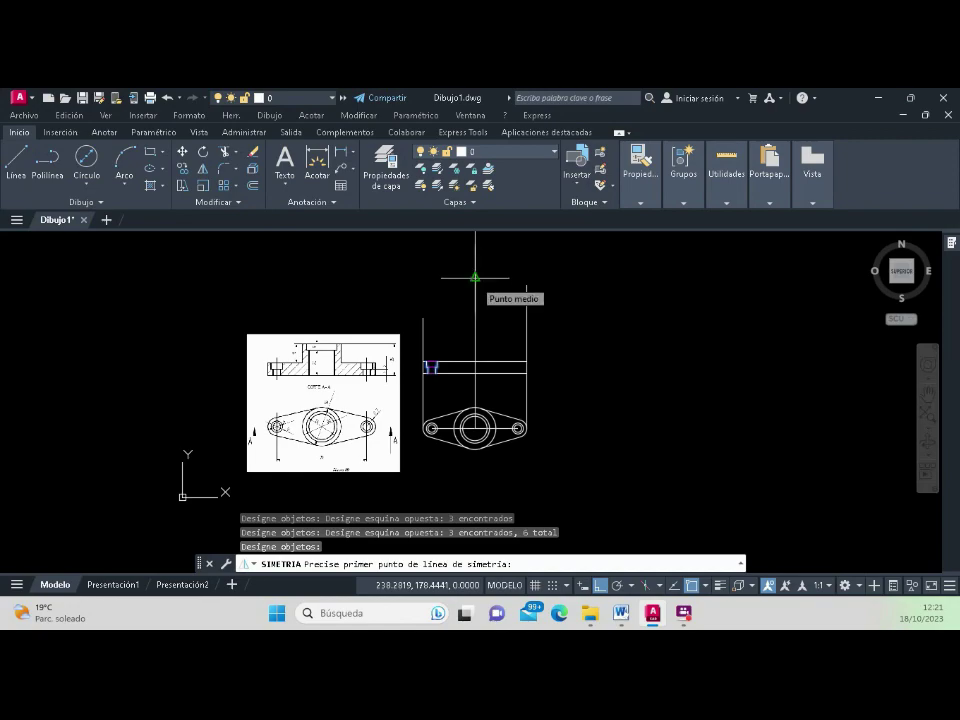
pyautogui.click(475, 277)
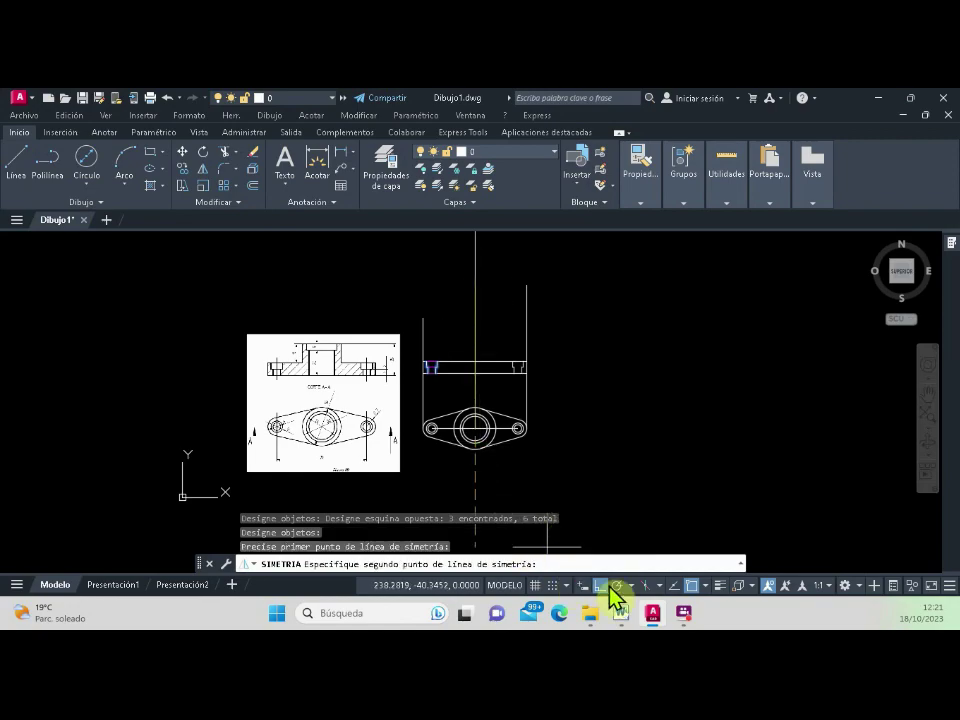
pyautogui.scroll(-5, 498, 490)
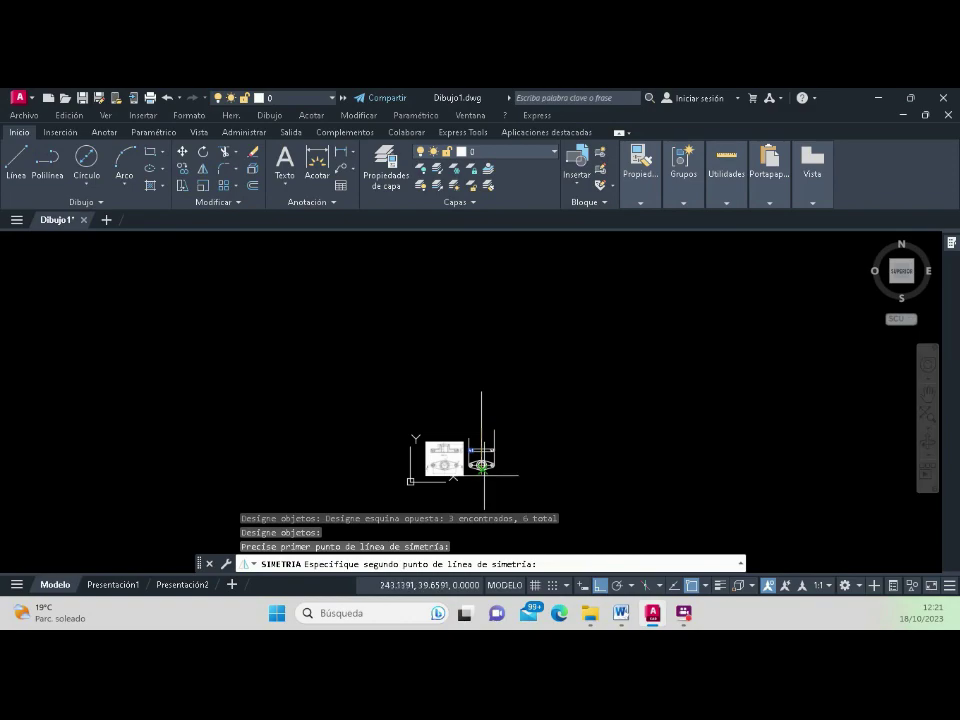
pyautogui.click(468, 286)
pyautogui.press('Return')
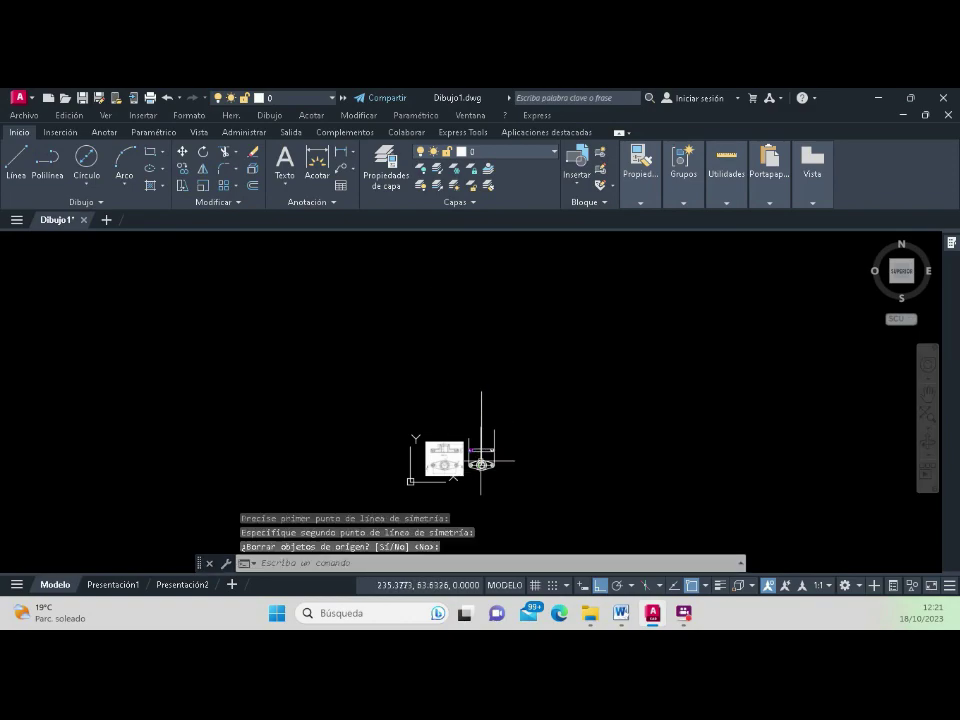
pyautogui.scroll(6, 495, 420)
pyautogui.scroll(3, 500, 398)
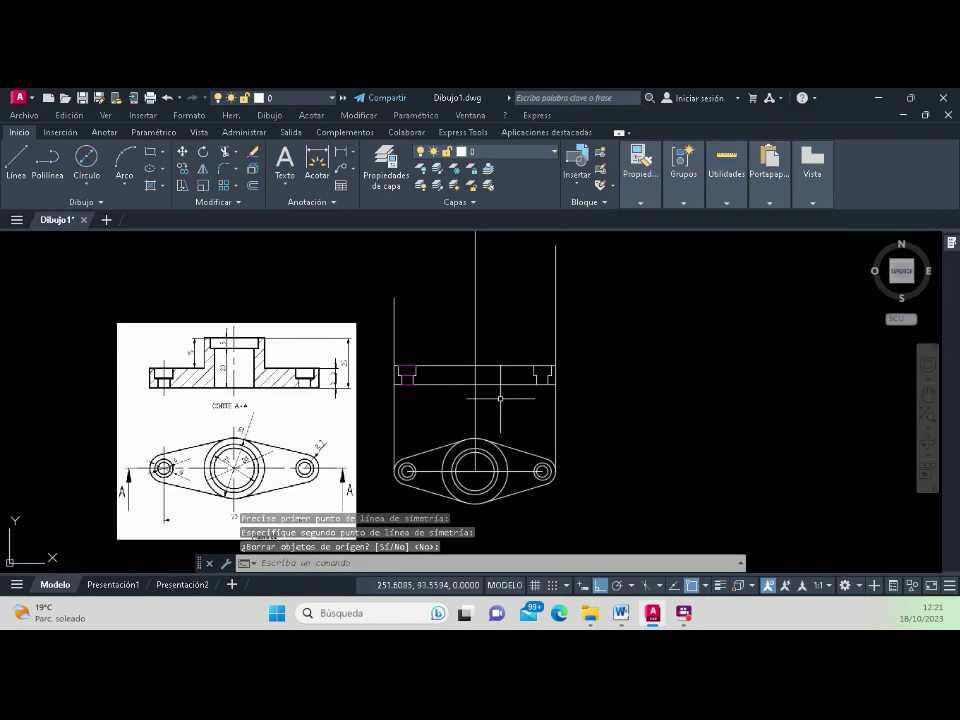
pyautogui.scroll(3, 500, 398)
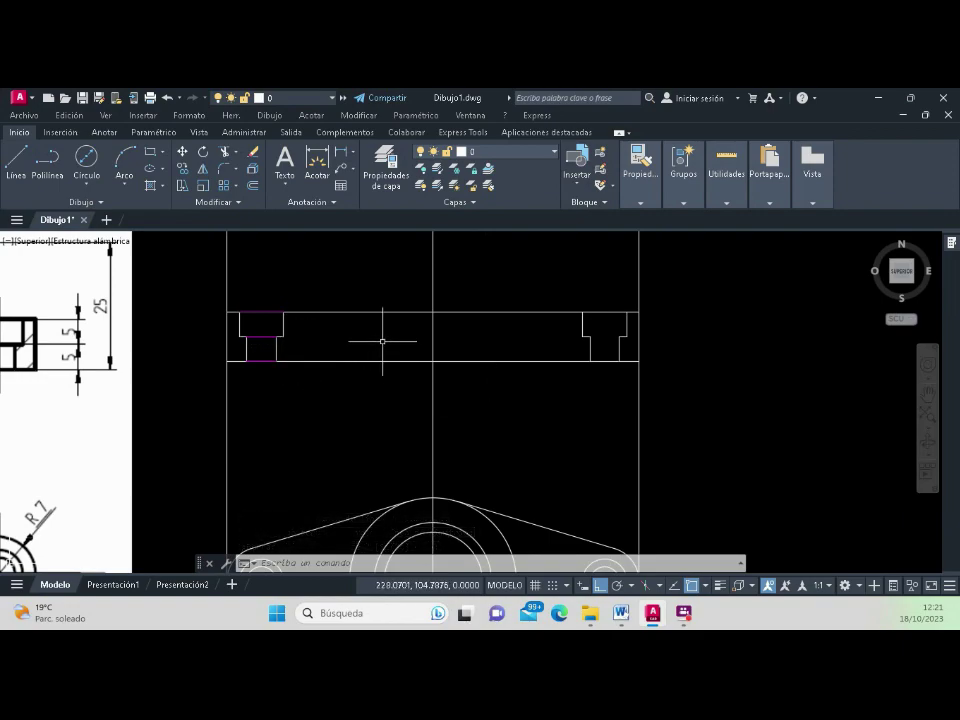
# Step: Trim the outline lines crossing the right counterbore notch
pyautogui.click(228, 155)
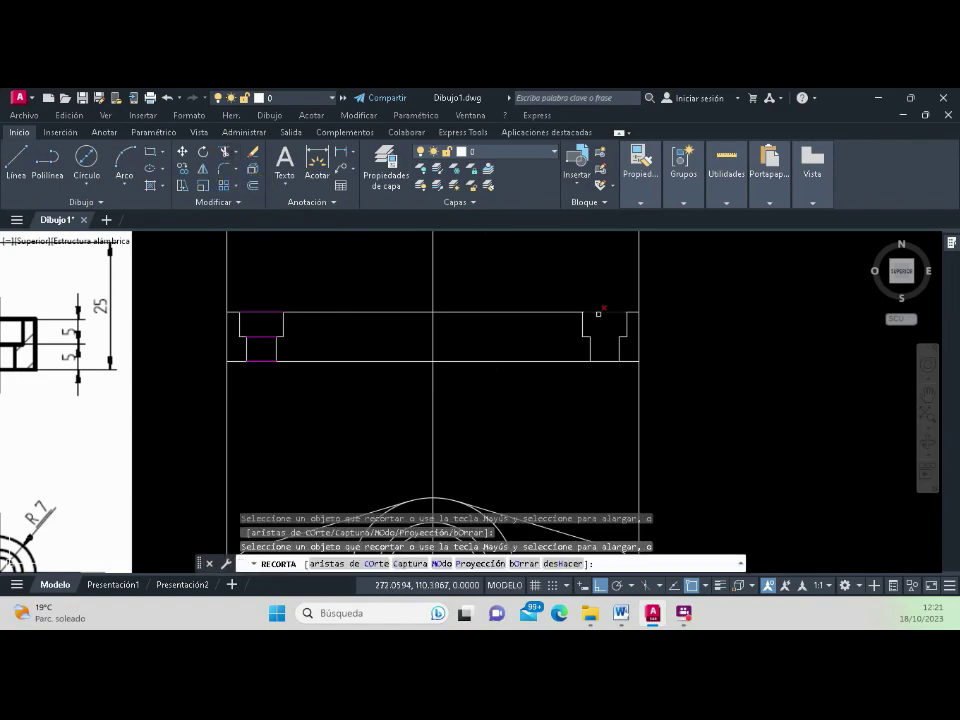
pyautogui.press('Return')
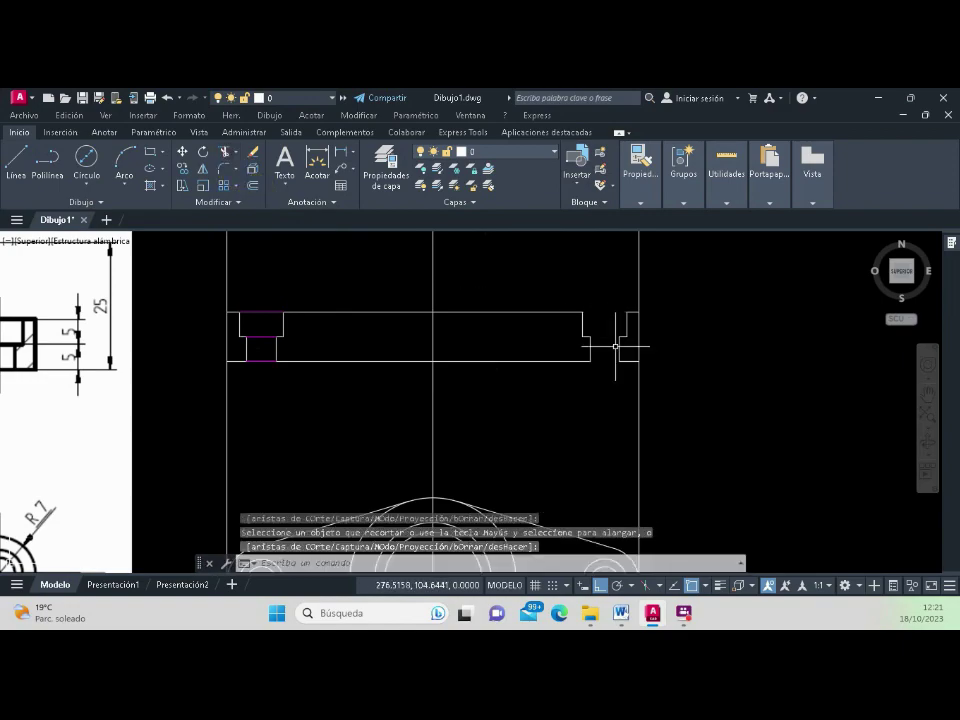
pyautogui.scroll(4, 664, 308)
# Step: Draw the top, step and bottom horizontal edges of the right counterbore
pyautogui.click(16, 160)
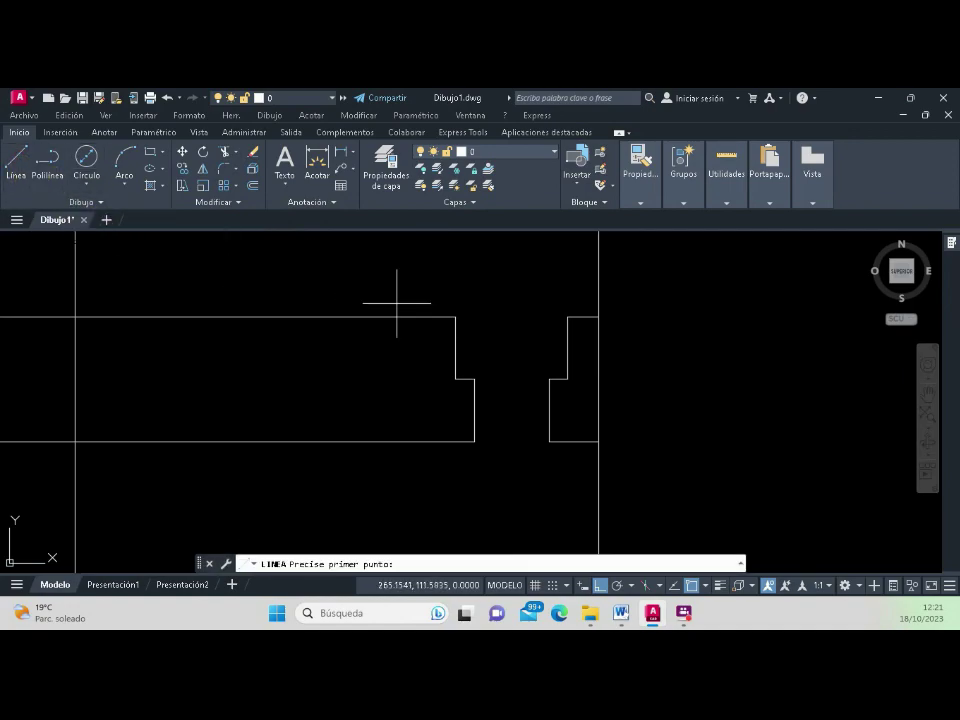
pyautogui.click(455, 317)
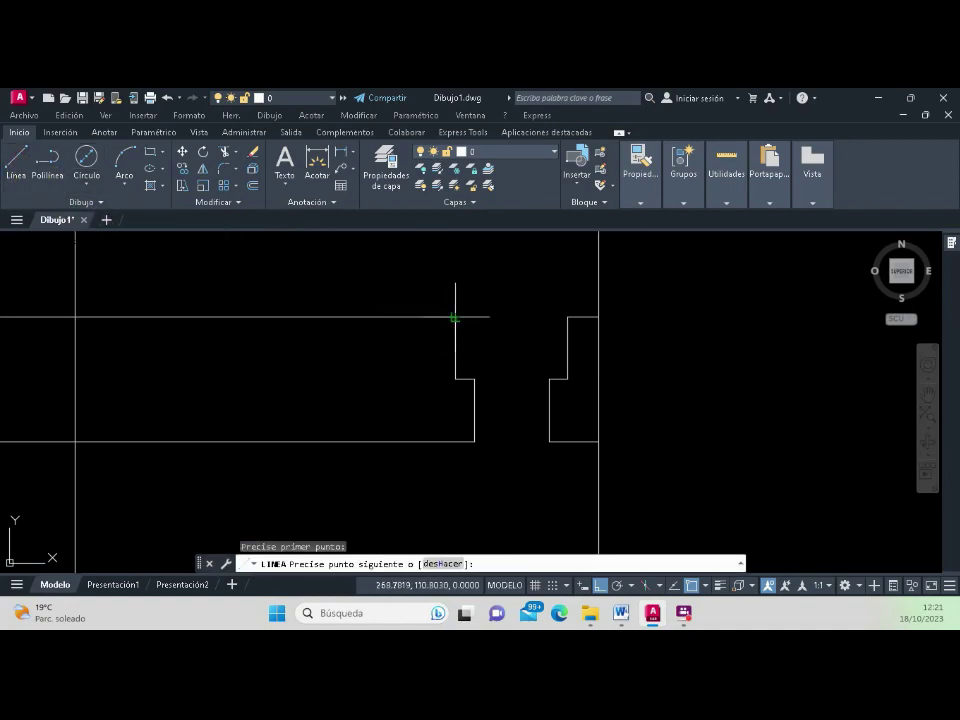
pyautogui.click(566, 317)
pyautogui.press('Return')
pyautogui.press('Return')
pyautogui.click(474, 379)
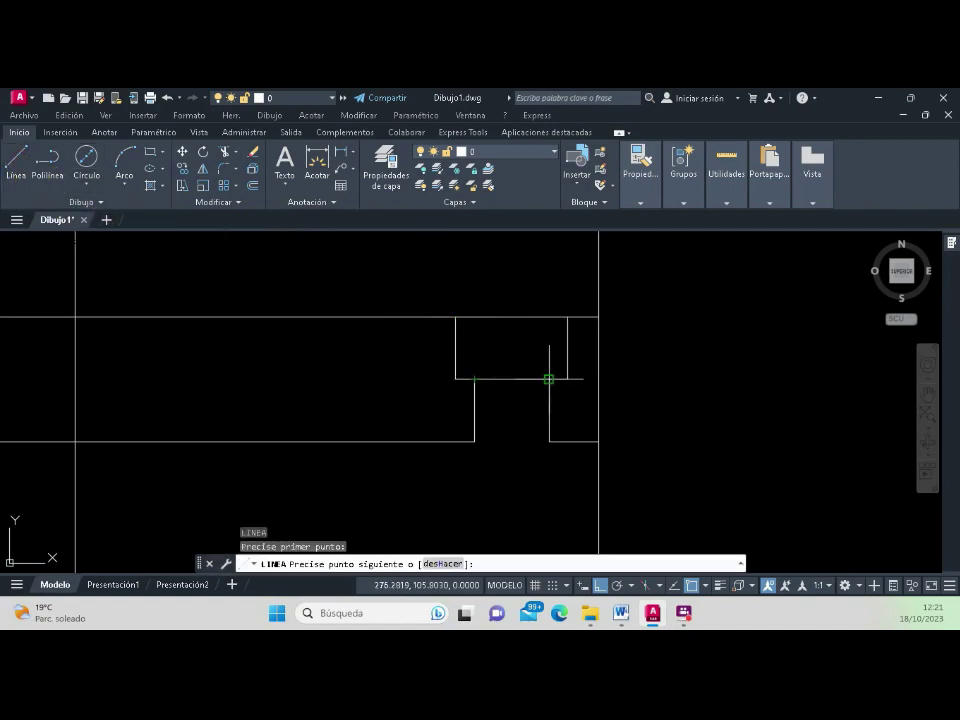
pyautogui.click(549, 379)
pyautogui.press('Return')
pyautogui.press('Return')
pyautogui.click(474, 441)
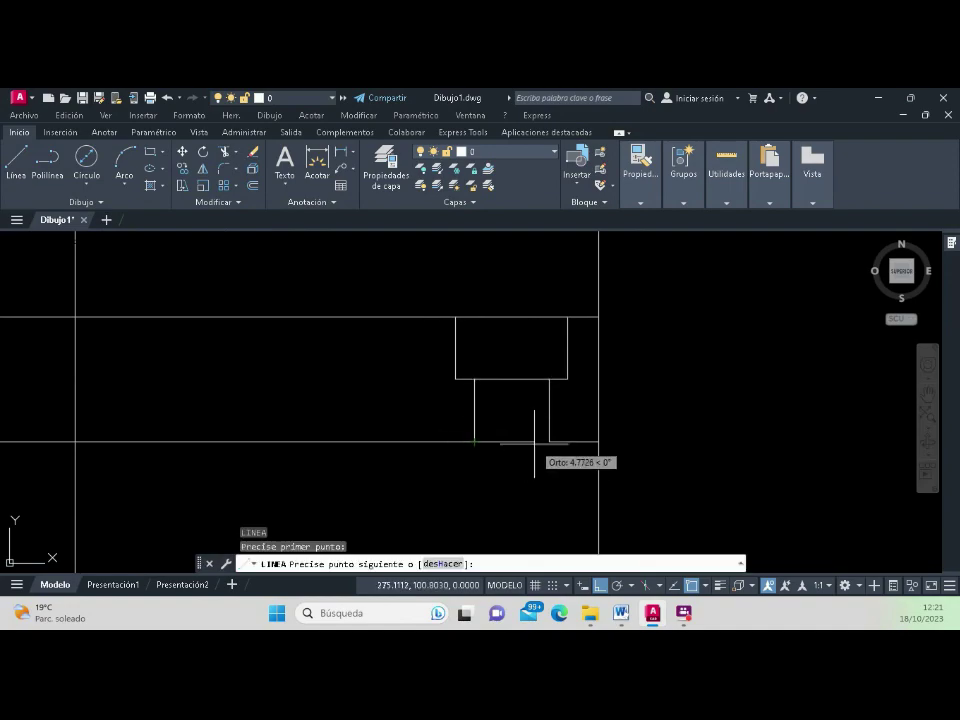
pyautogui.click(549, 441)
pyautogui.press('Return')
pyautogui.scroll(2, 489, 410)
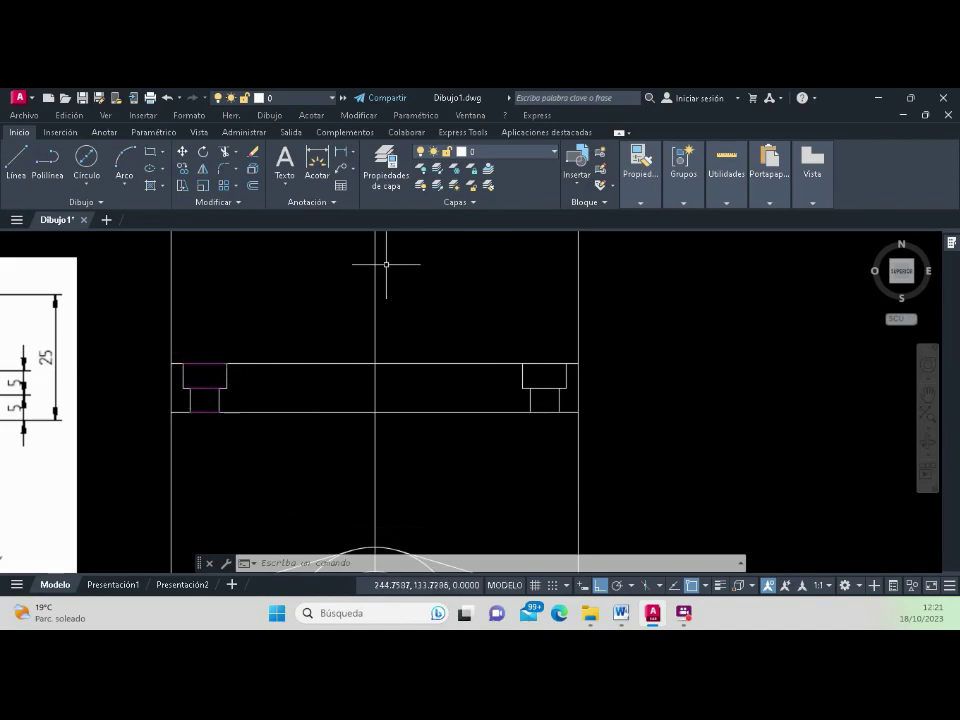
# Step: Match the right counterbore's edges to the left counterbore's magenta line properties
pyautogui.click(631, 197)
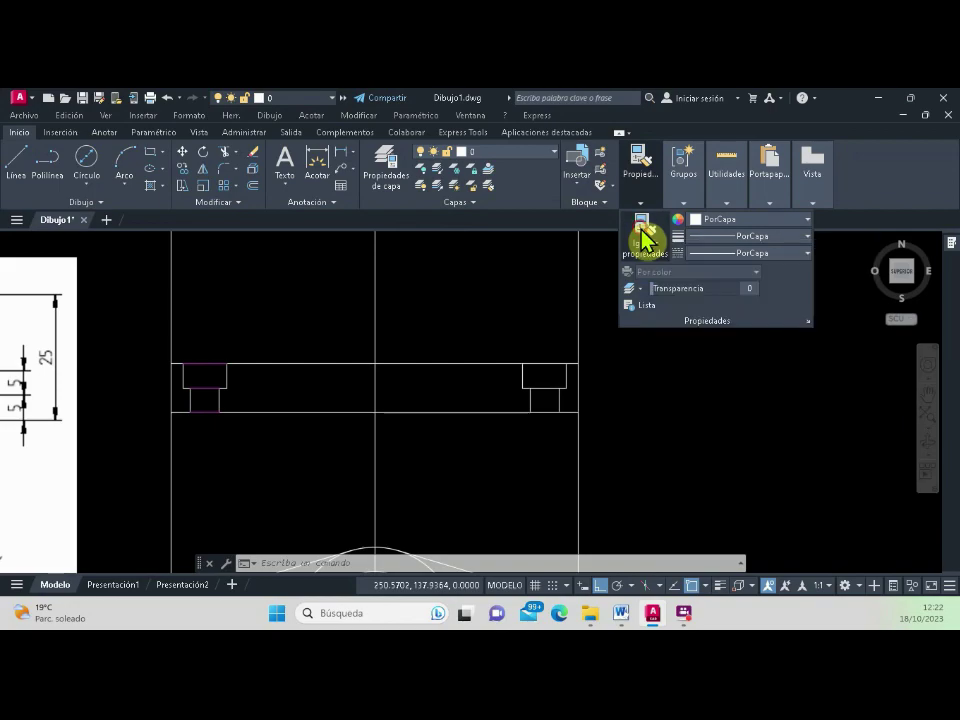
pyautogui.click(642, 233)
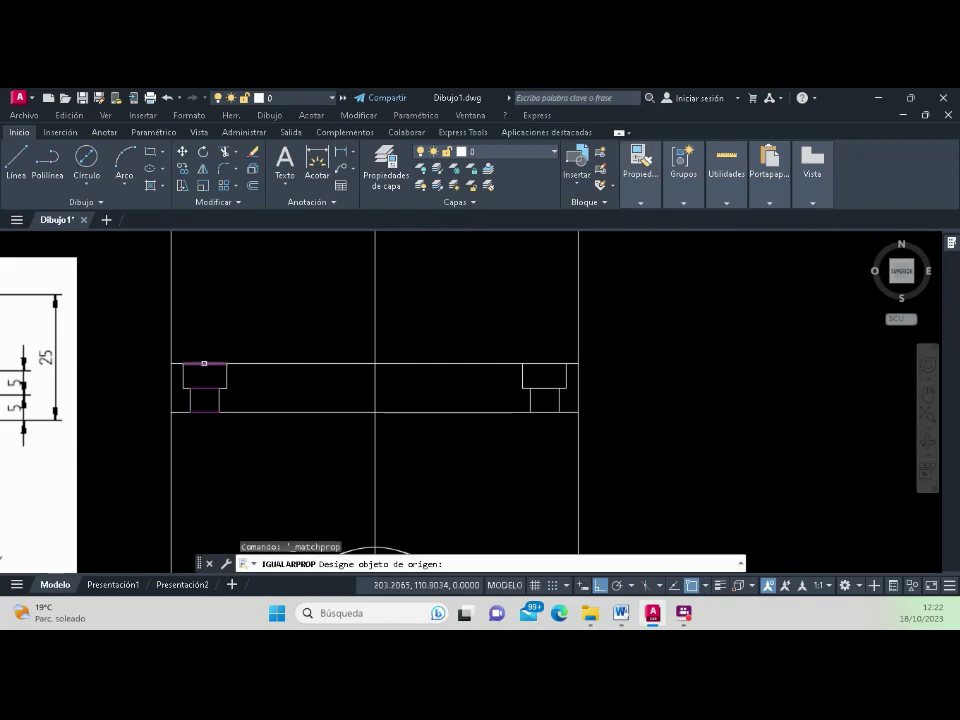
pyautogui.click(204, 363)
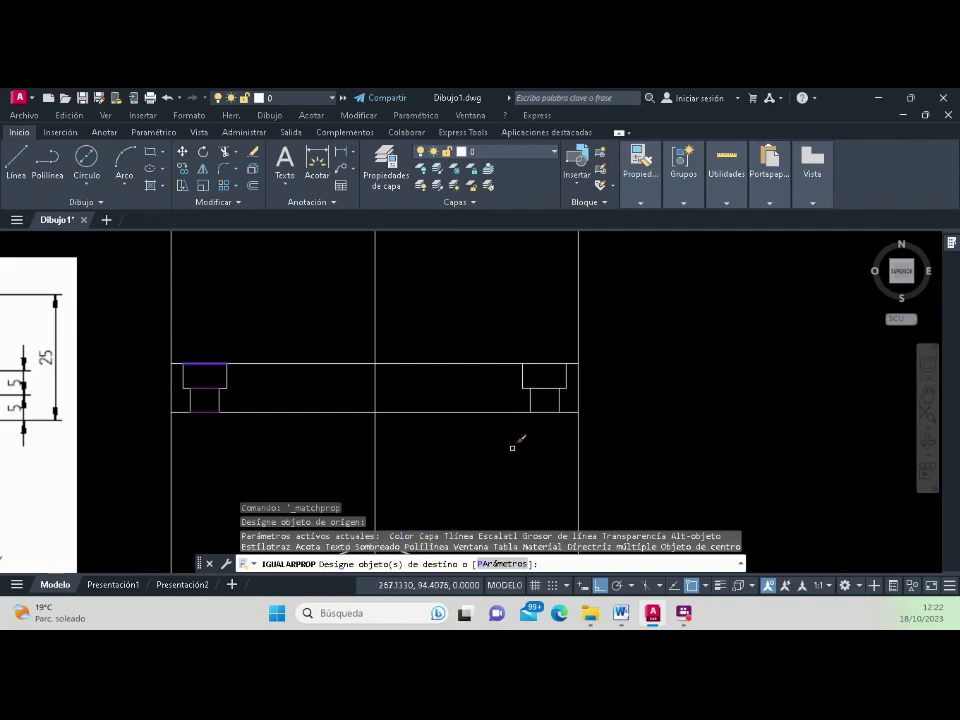
pyautogui.click(545, 426)
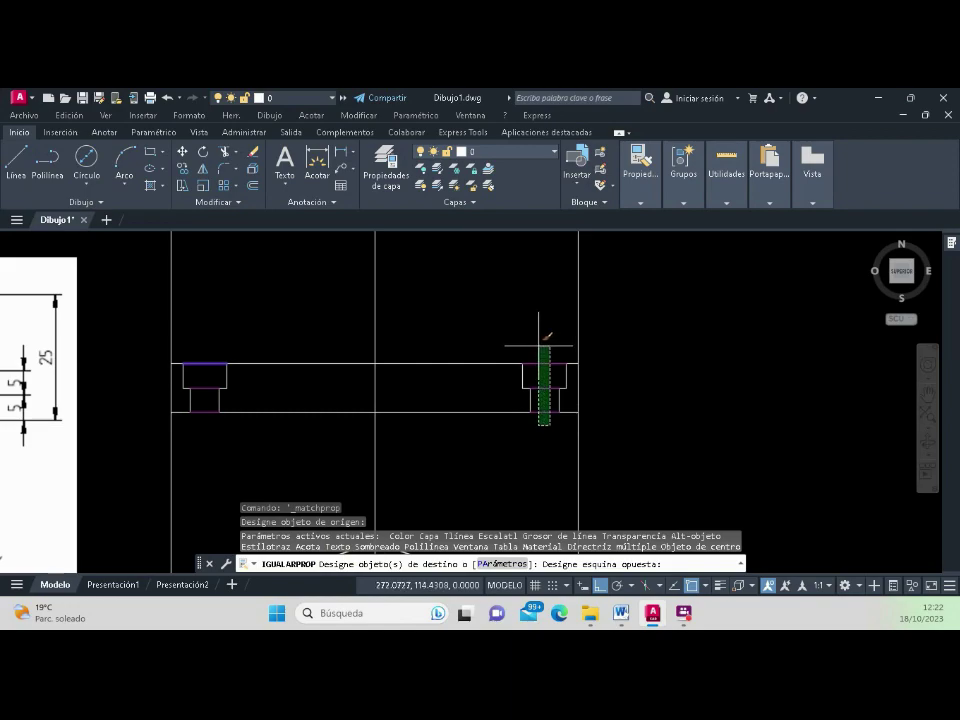
pyautogui.click(545, 338)
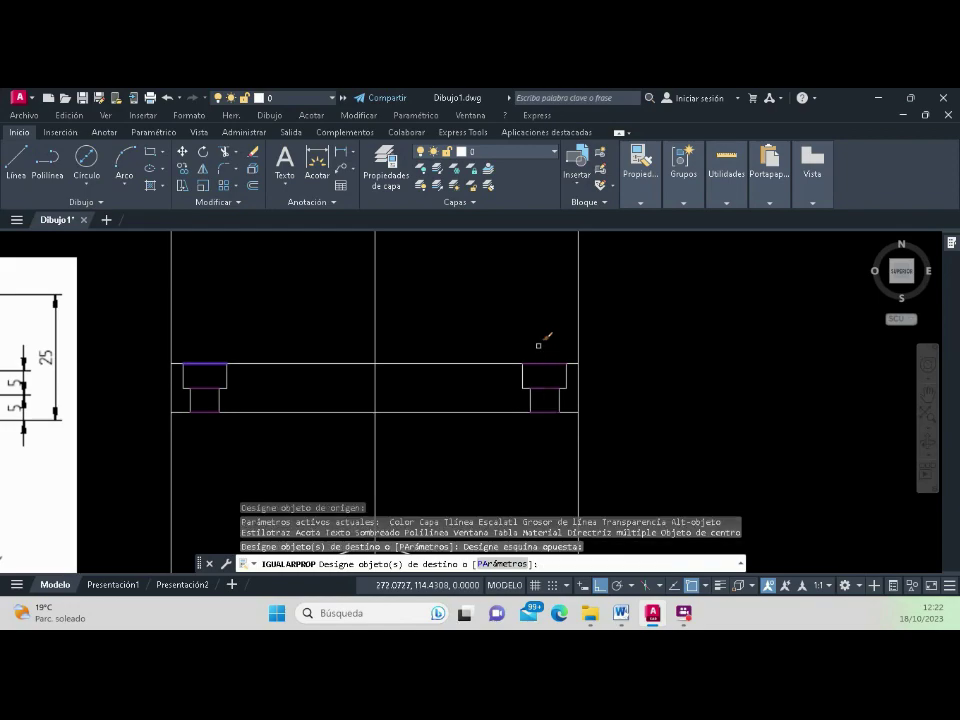
pyautogui.scroll(-2, 500, 370)
pyautogui.scroll(-2, 483, 396)
pyautogui.scroll(2, 483, 396)
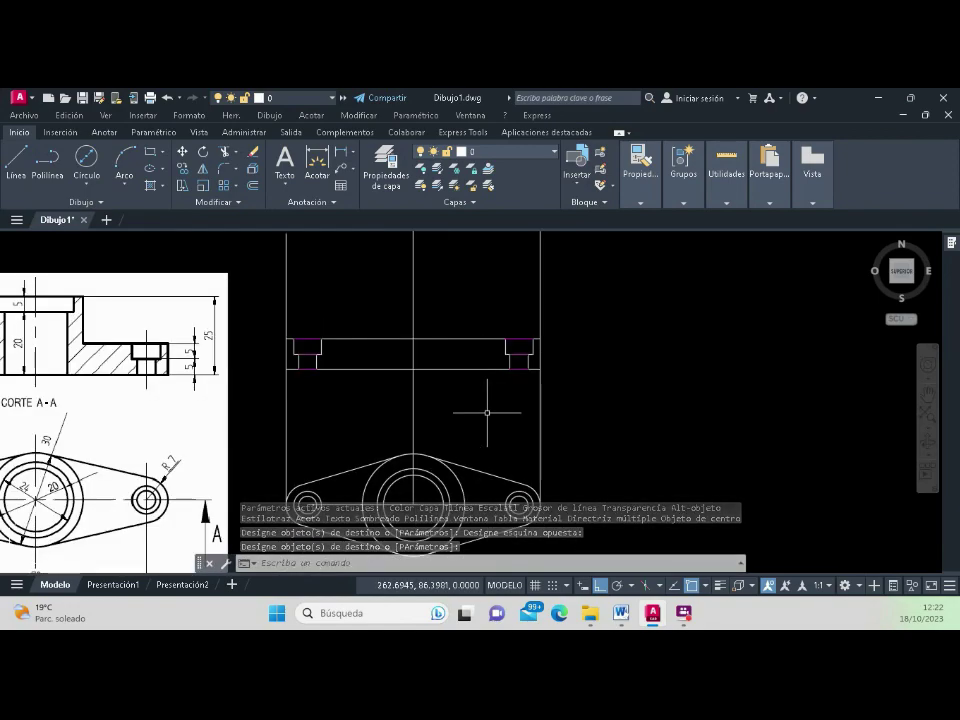
pyautogui.scroll(-3, 486, 408)
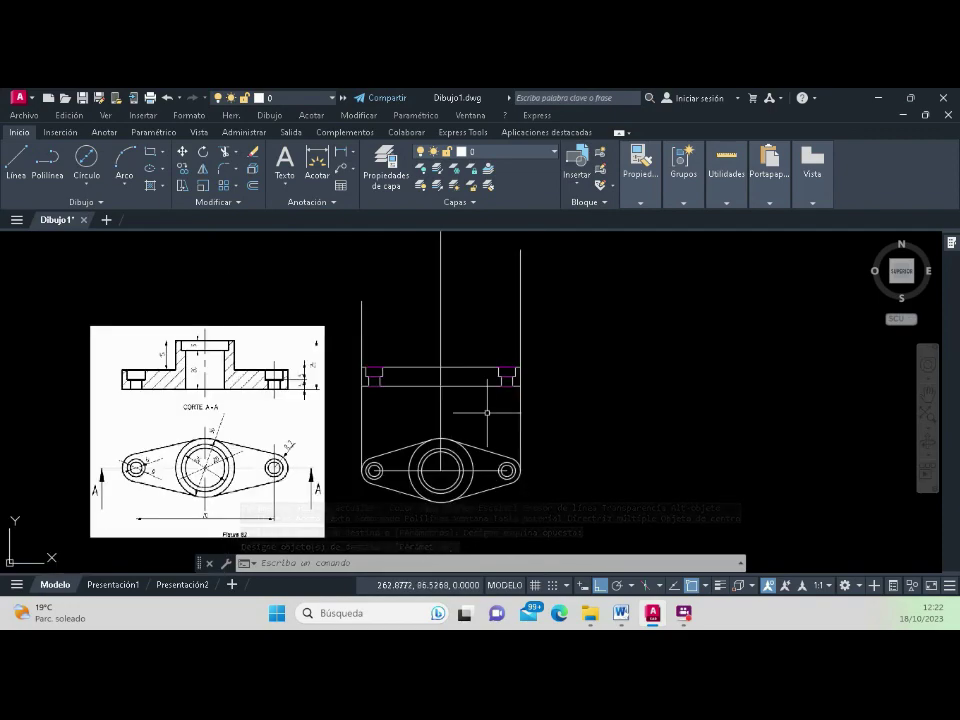
pyautogui.scroll(3, 379, 402)
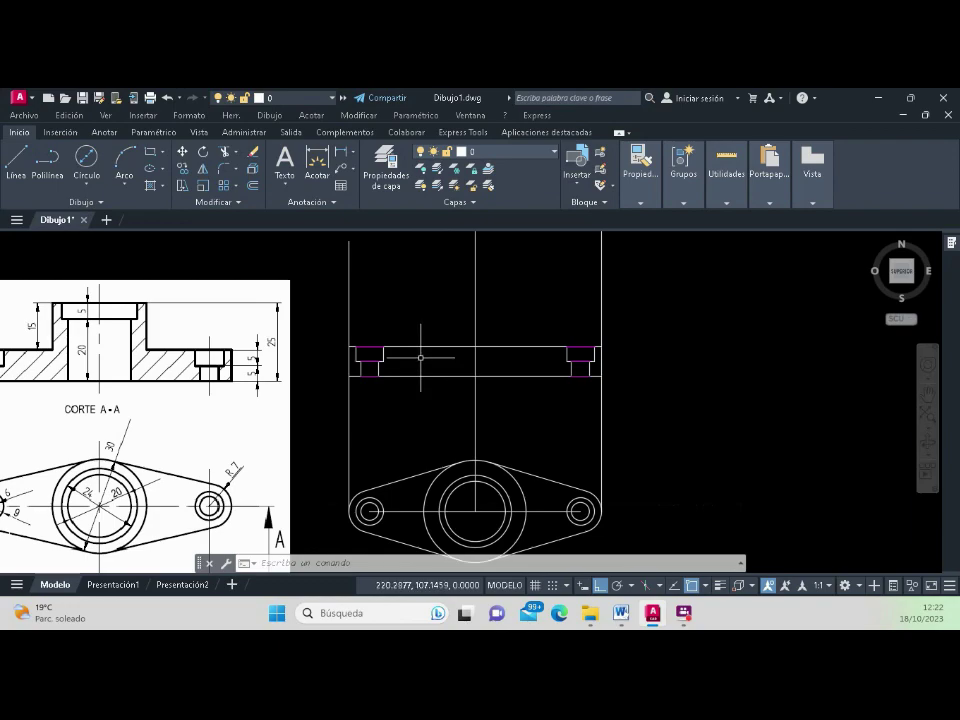
# Step: Offset the flange's top line 15 units upward as the hub's top
pyautogui.click(27, 300)
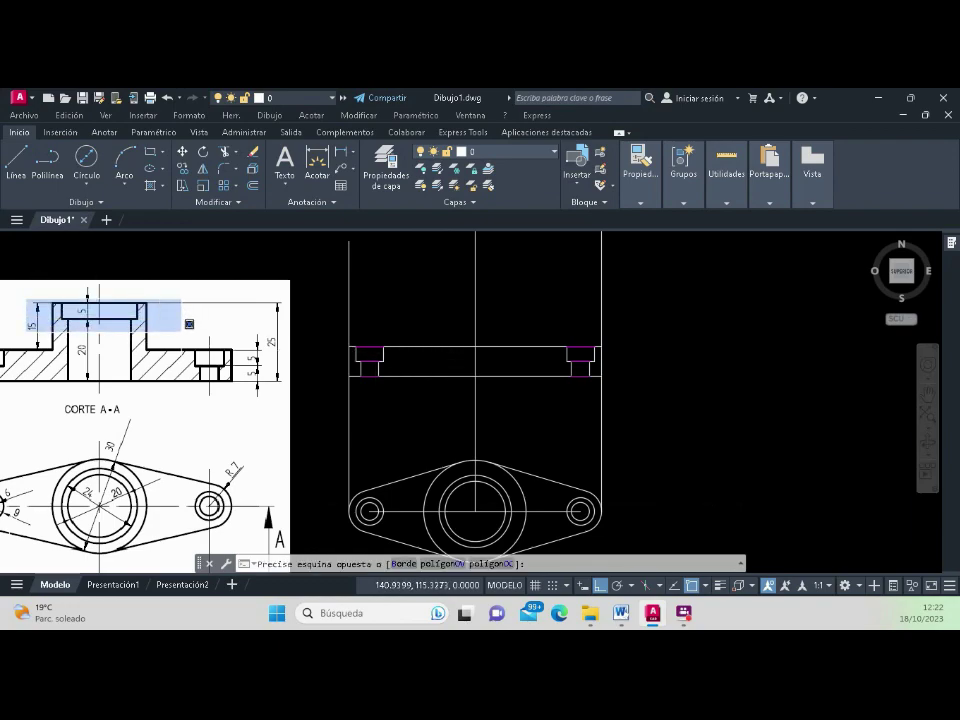
pyautogui.click(182, 330)
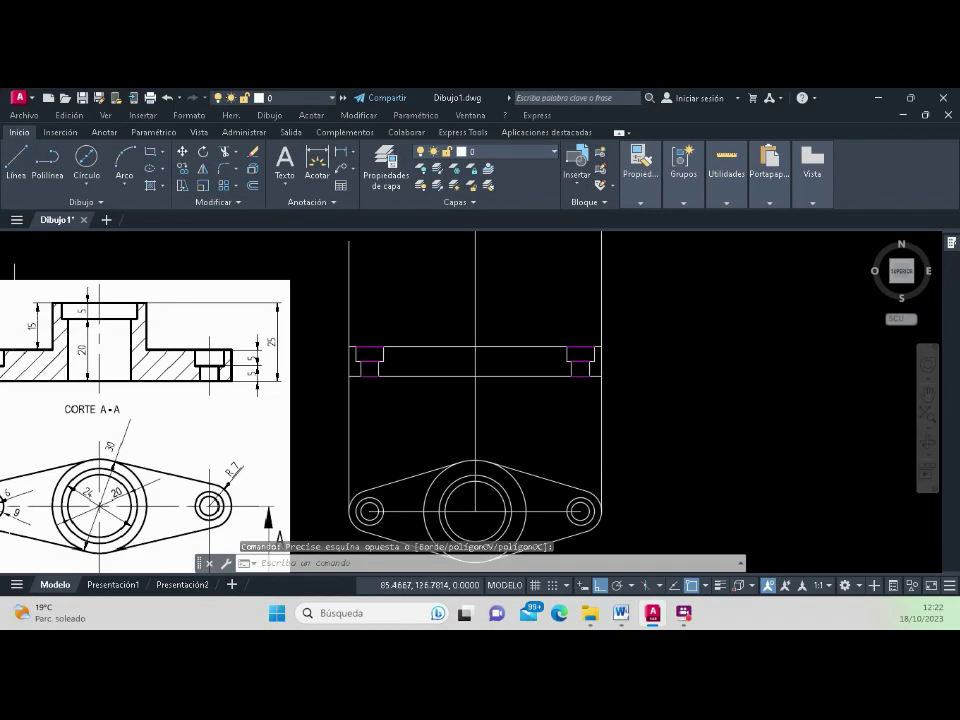
pyautogui.click(17, 300)
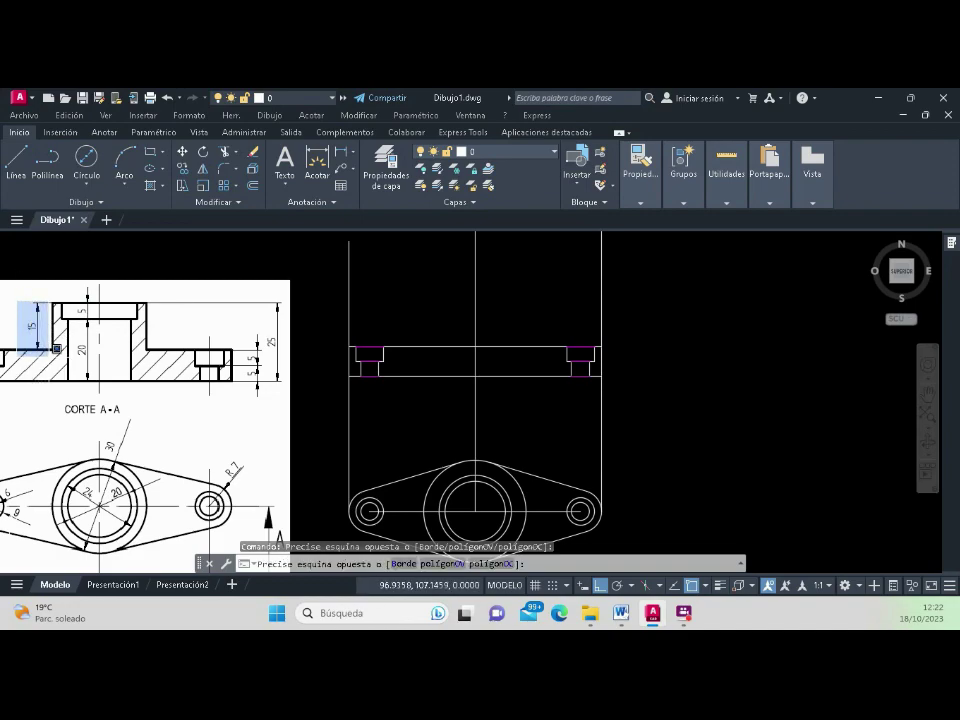
pyautogui.click(56, 348)
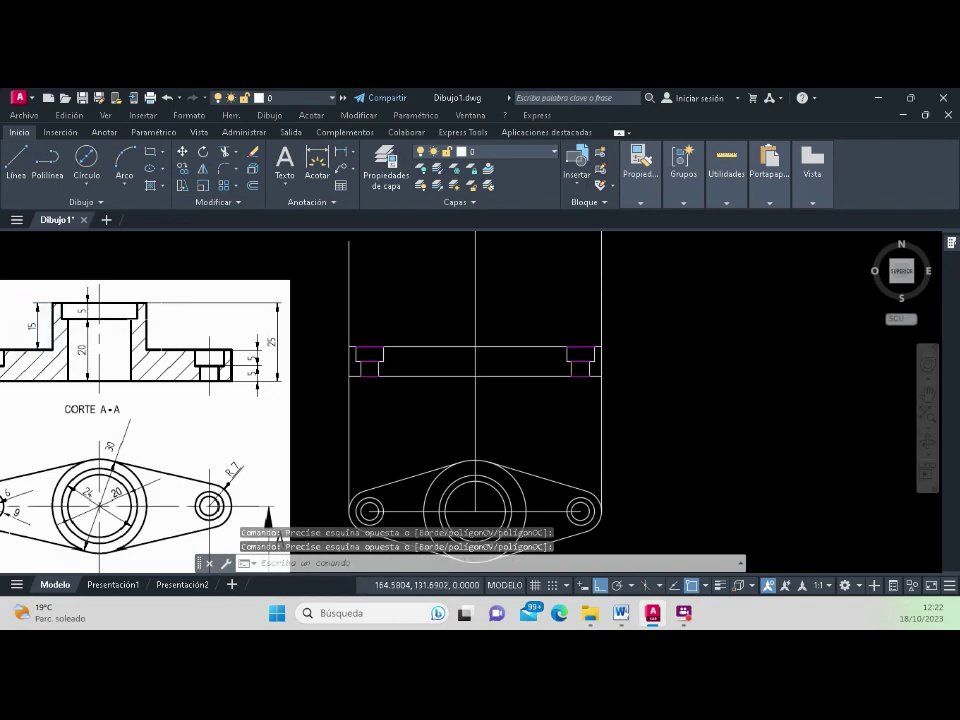
pyautogui.click(255, 187)
pyautogui.write('15')
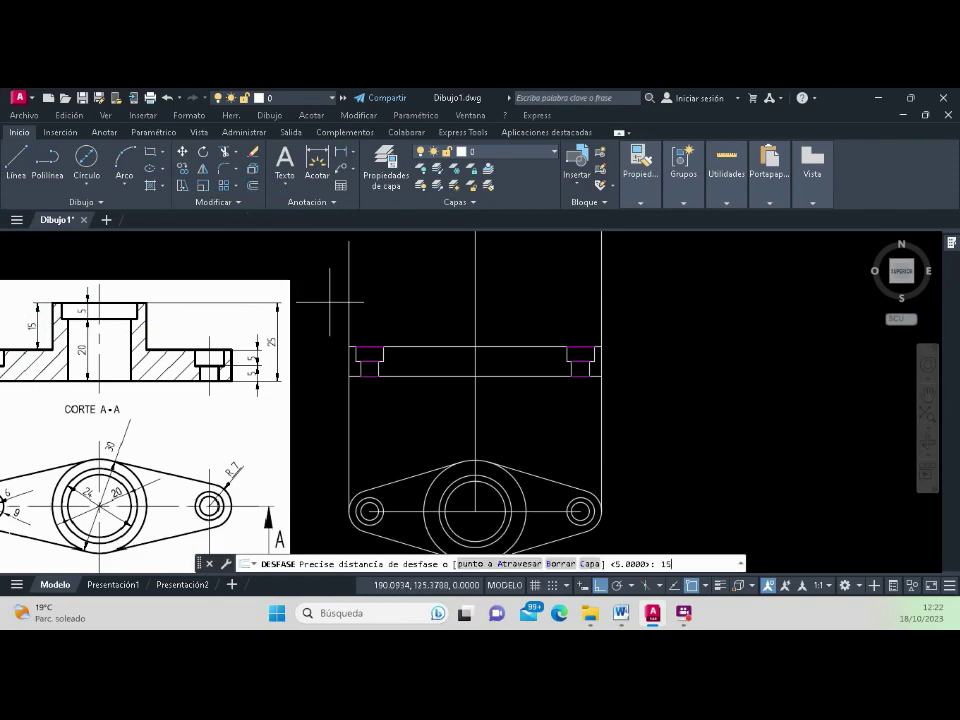
pyautogui.press('Return')
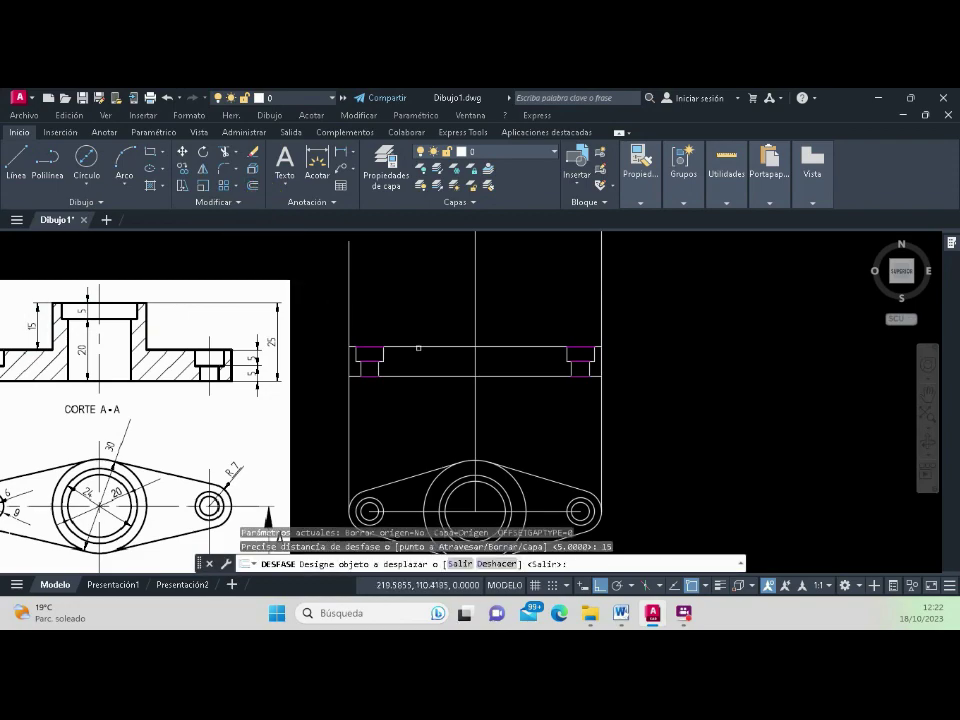
pyautogui.click(418, 348)
pyautogui.click(424, 282)
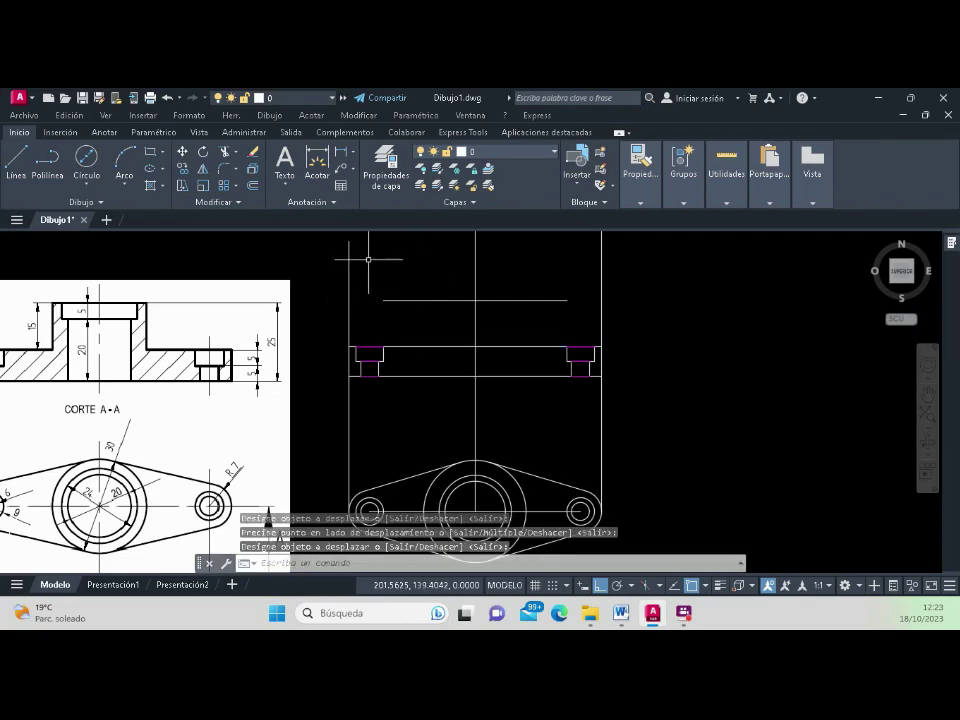
# Step: Draw the hub's vertical side from the outer circle's quadrant up to the new top line
pyautogui.click(15, 158)
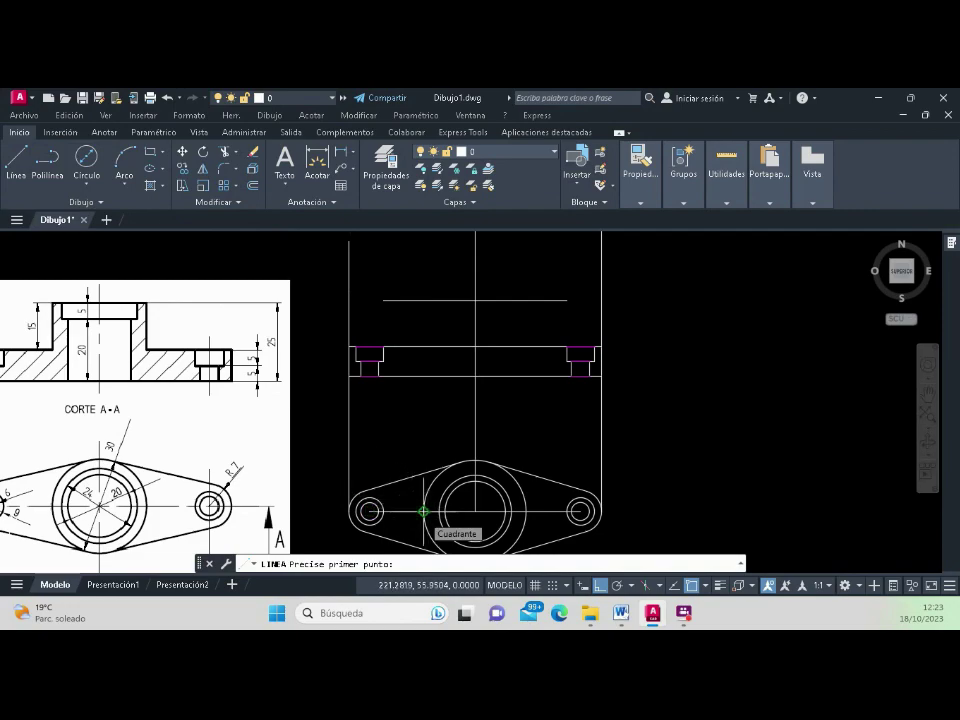
pyautogui.click(424, 511)
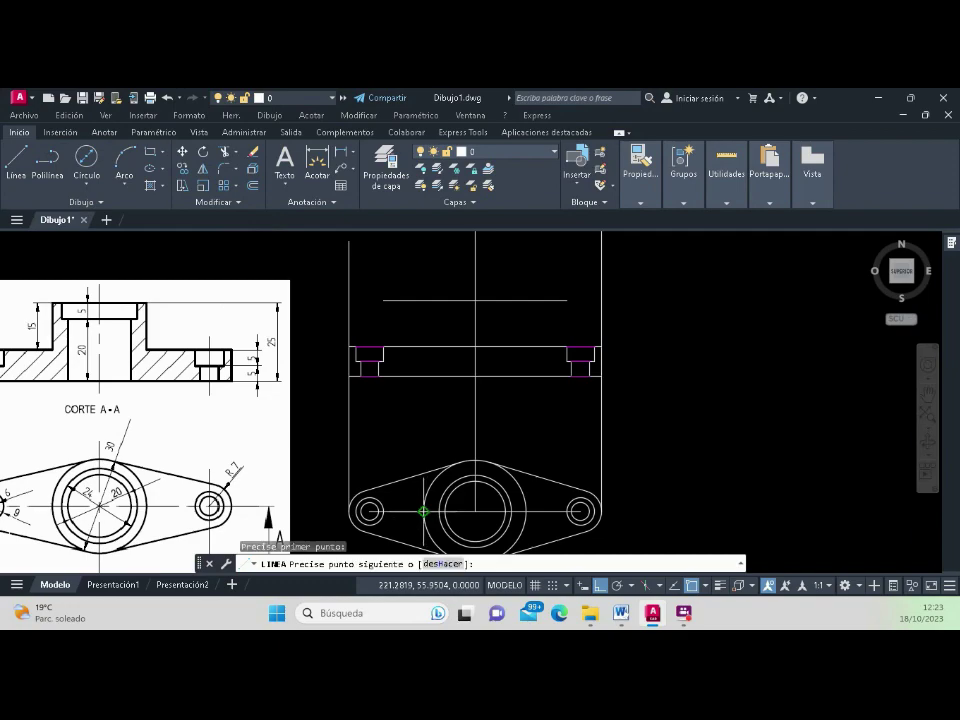
pyautogui.click(422, 302)
pyautogui.press('Return')
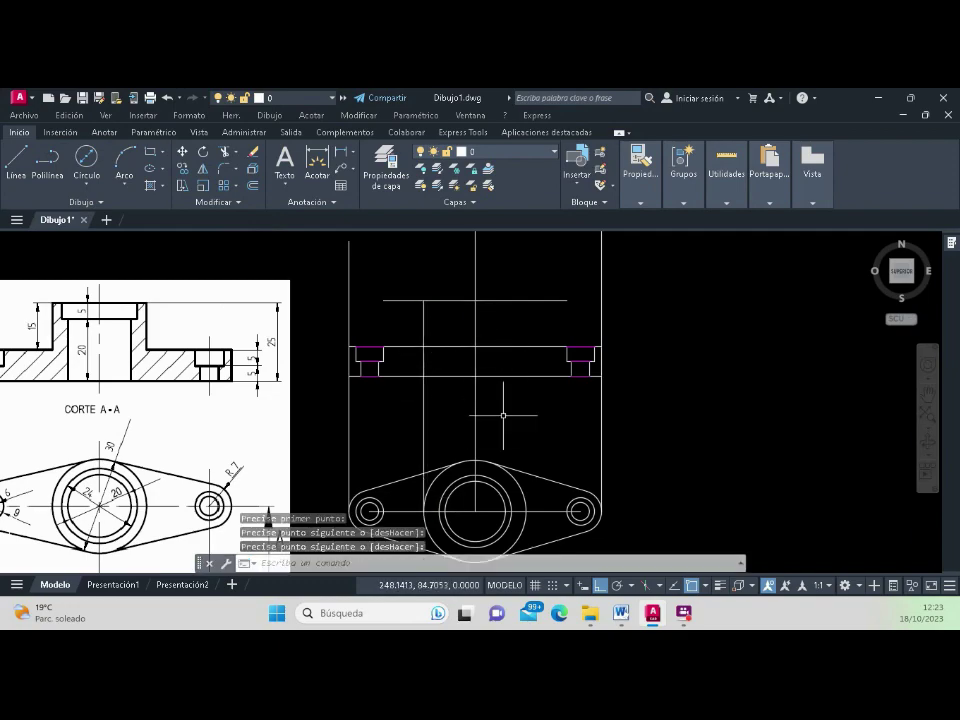
pyautogui.press('Return')
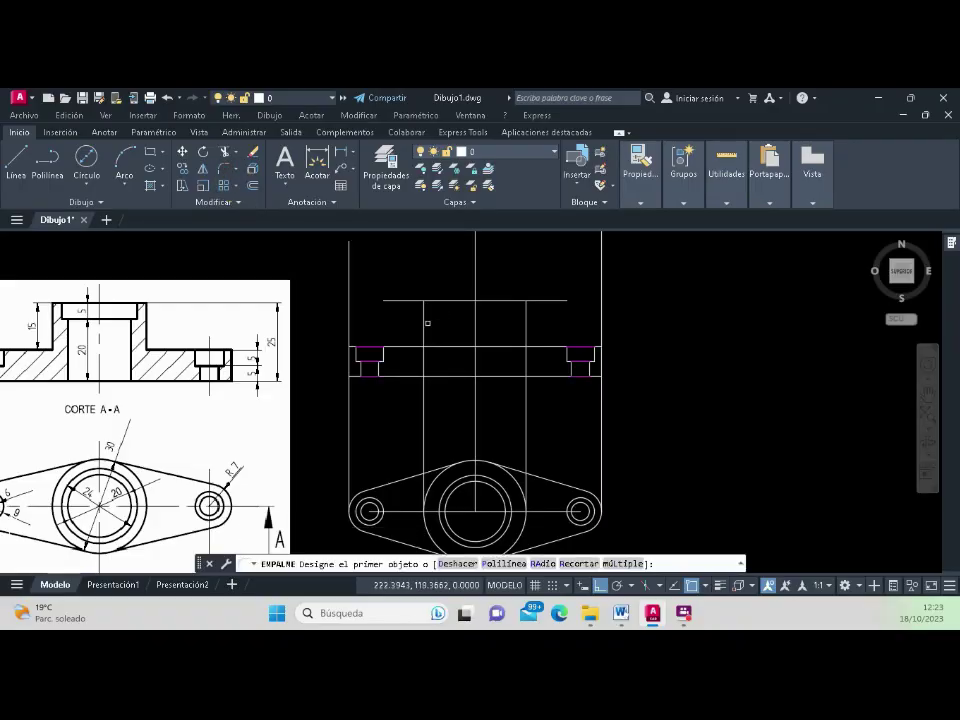
# Step: Fillet the hub's side and top into a sharp corner and trim the excess side line
pyautogui.click(422, 325)
pyautogui.click(490, 300)
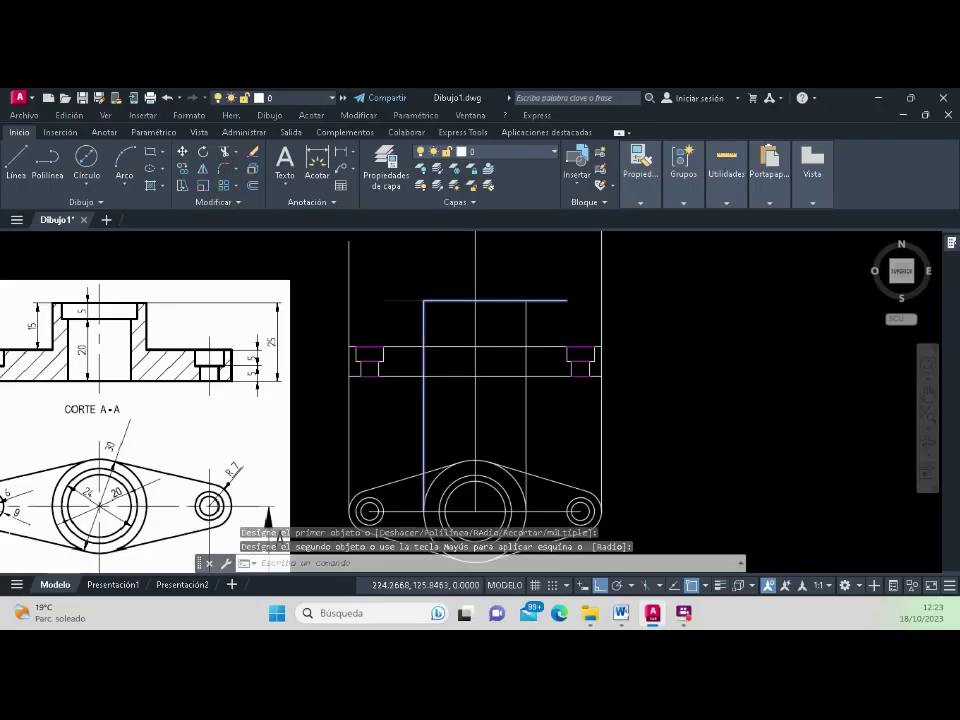
pyautogui.press('Return')
pyautogui.click(500, 301)
pyautogui.press('Escape')
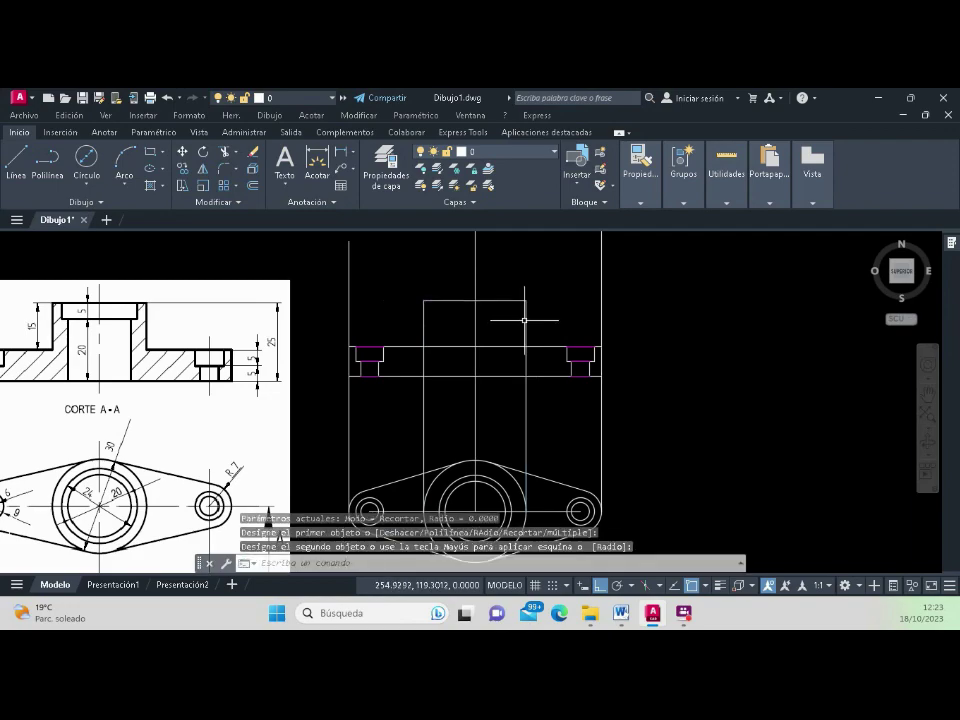
pyautogui.click(226, 153)
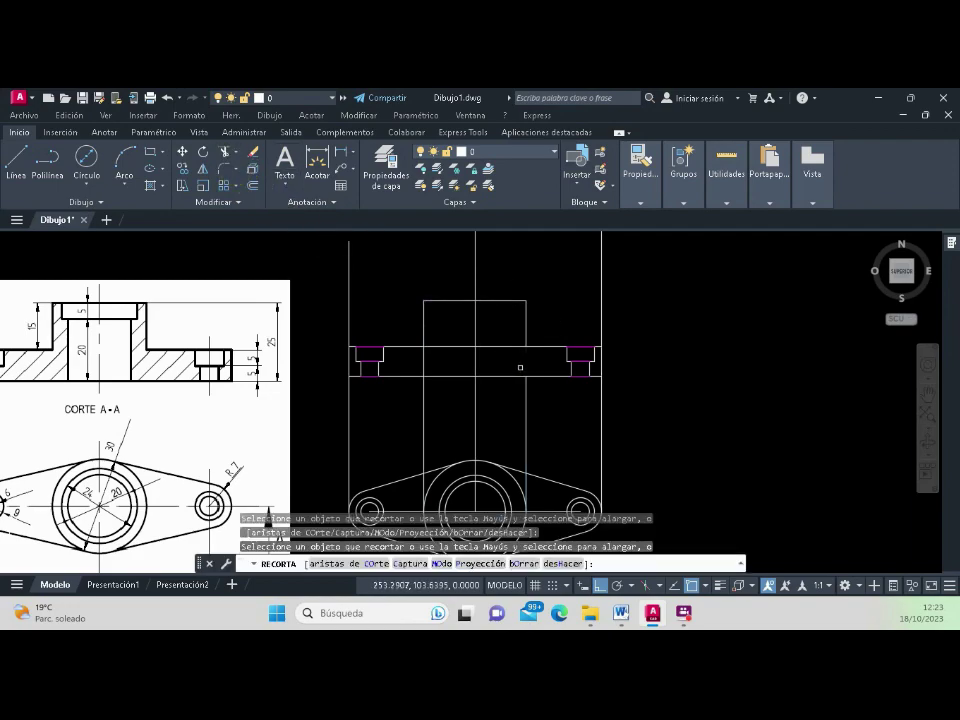
pyautogui.click(423, 365)
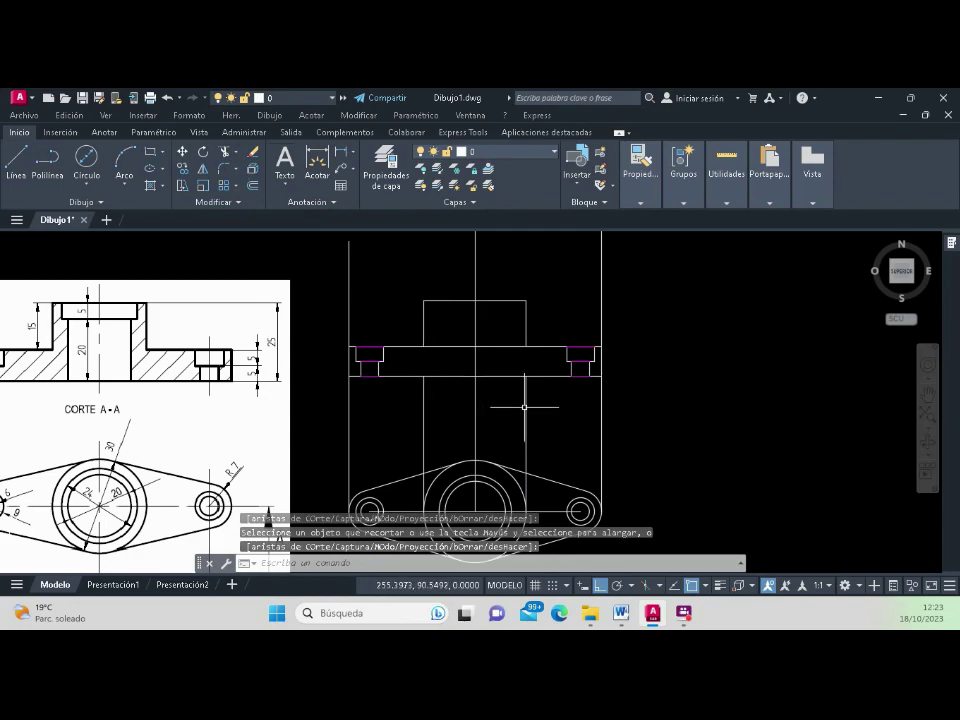
# Step: Move both vertical lines below the flange to the right
pyautogui.press('Escape')
pyautogui.click(431, 417)
pyautogui.click(391, 413)
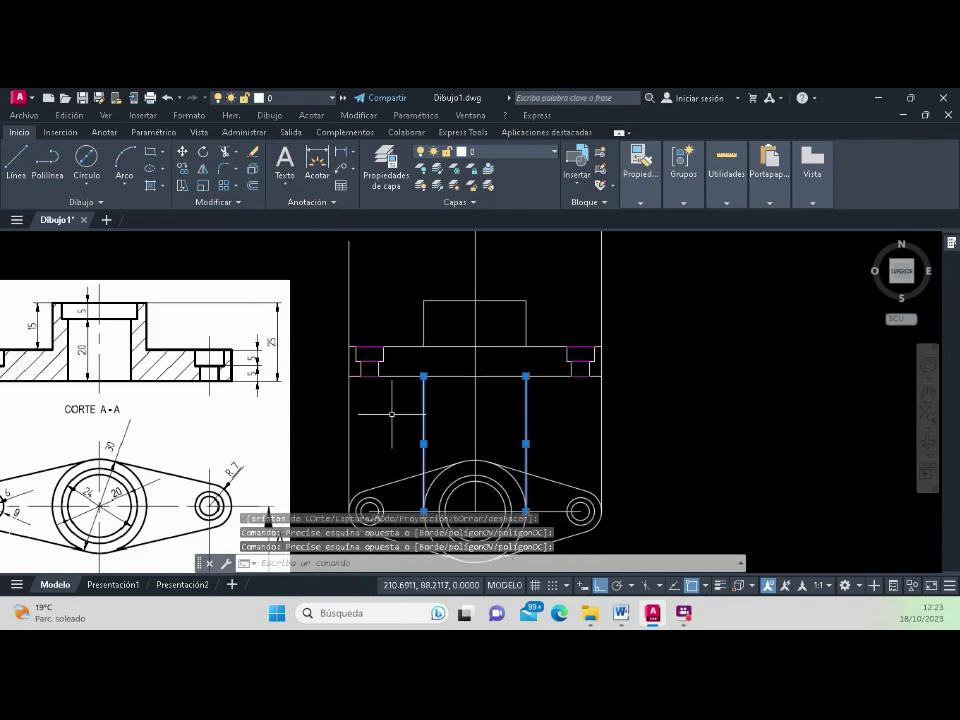
pyautogui.scroll(-2, 391, 413)
pyautogui.scroll(3, 440, 430)
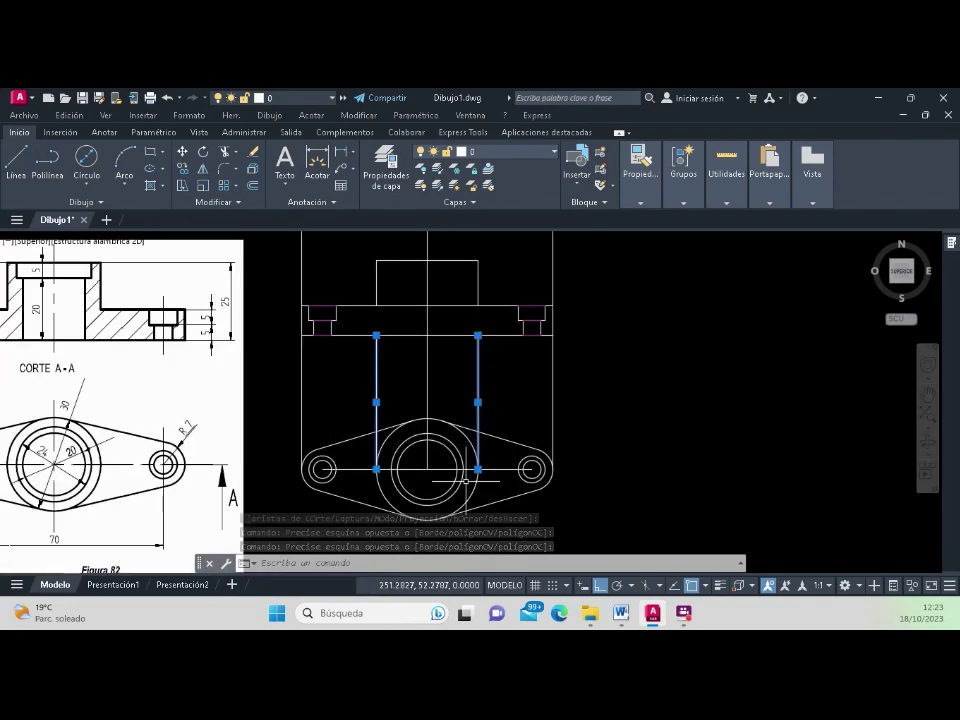
pyautogui.scroll(2, 465, 484)
pyautogui.scroll(2, 465, 484)
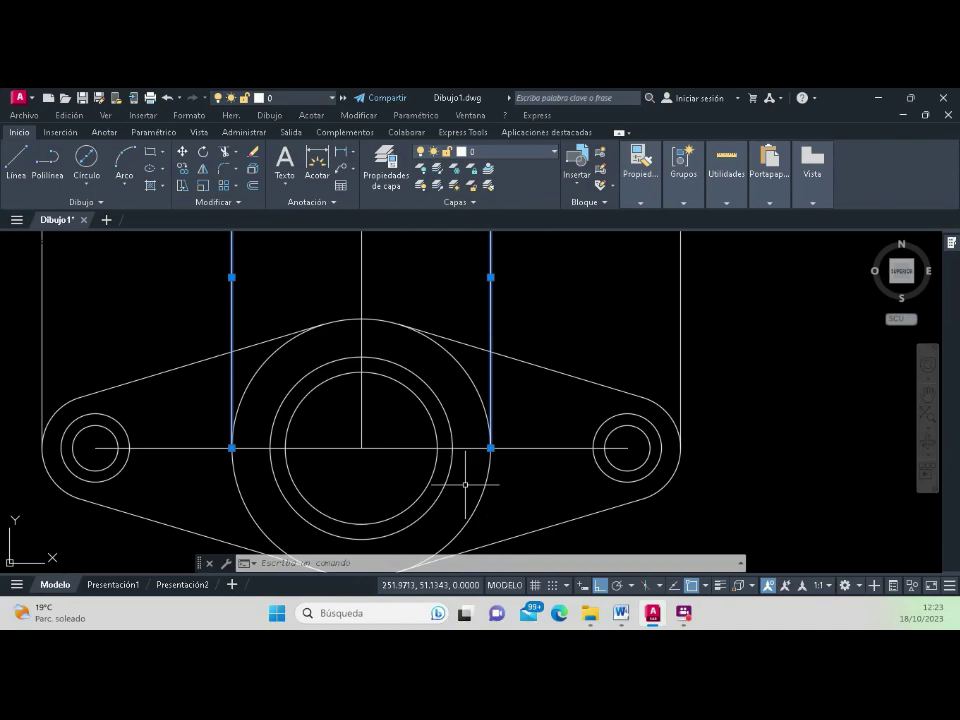
pyautogui.scroll(-2, 465, 484)
pyautogui.scroll(-2, 465, 484)
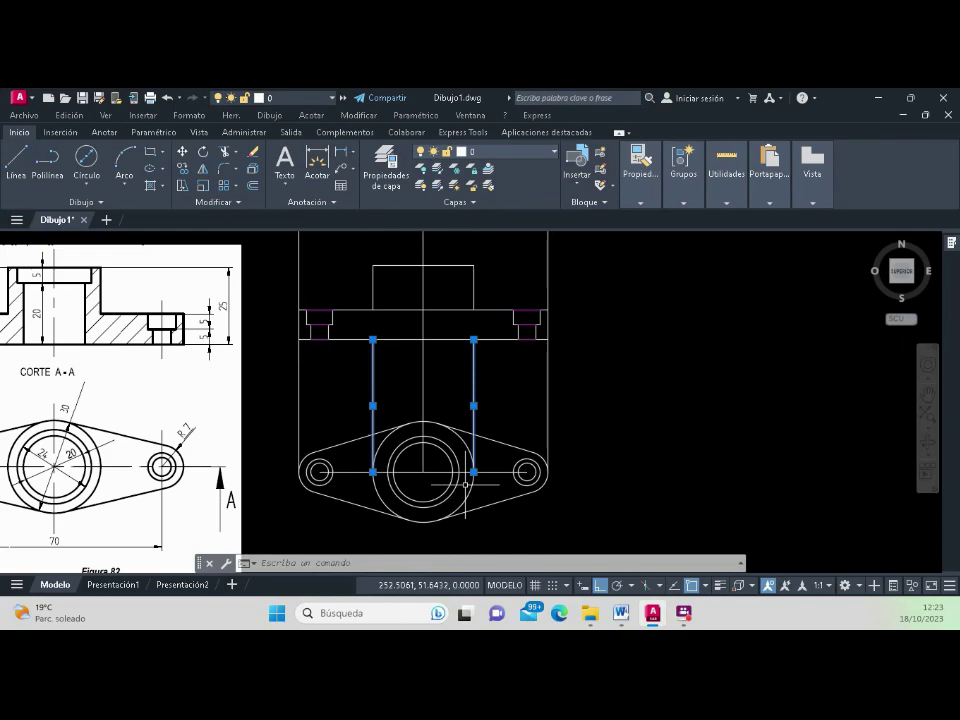
pyautogui.scroll(2, 463, 483)
pyautogui.scroll(-2, 465, 478)
pyautogui.scroll(2, 470, 470)
pyautogui.scroll(2, 450, 440)
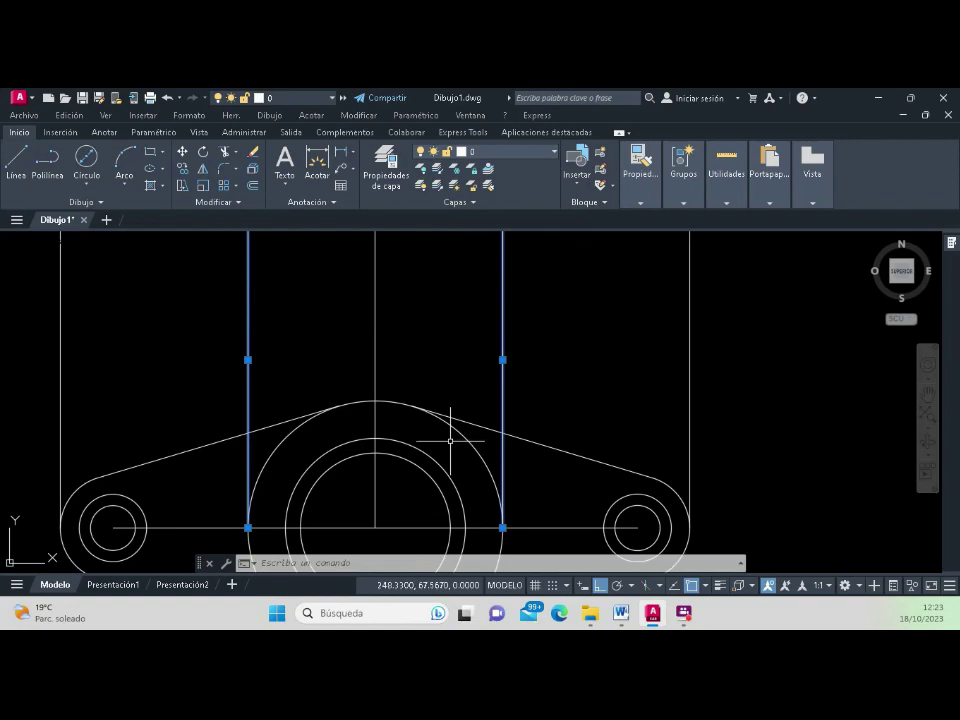
pyautogui.scroll(-2, 450, 440)
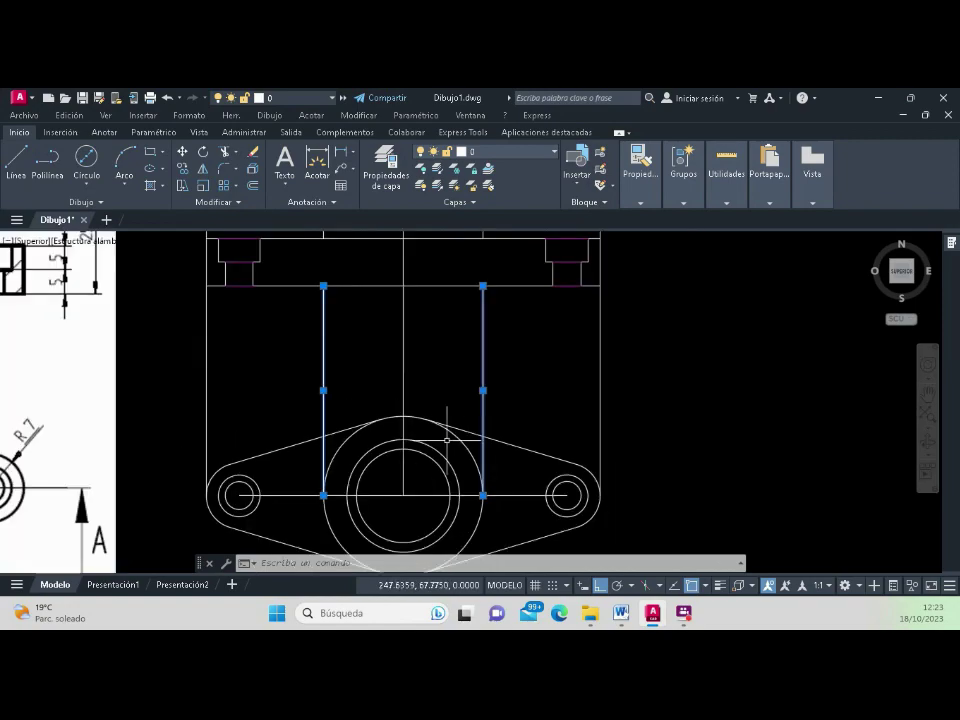
pyautogui.click(183, 153)
pyautogui.click(323, 495)
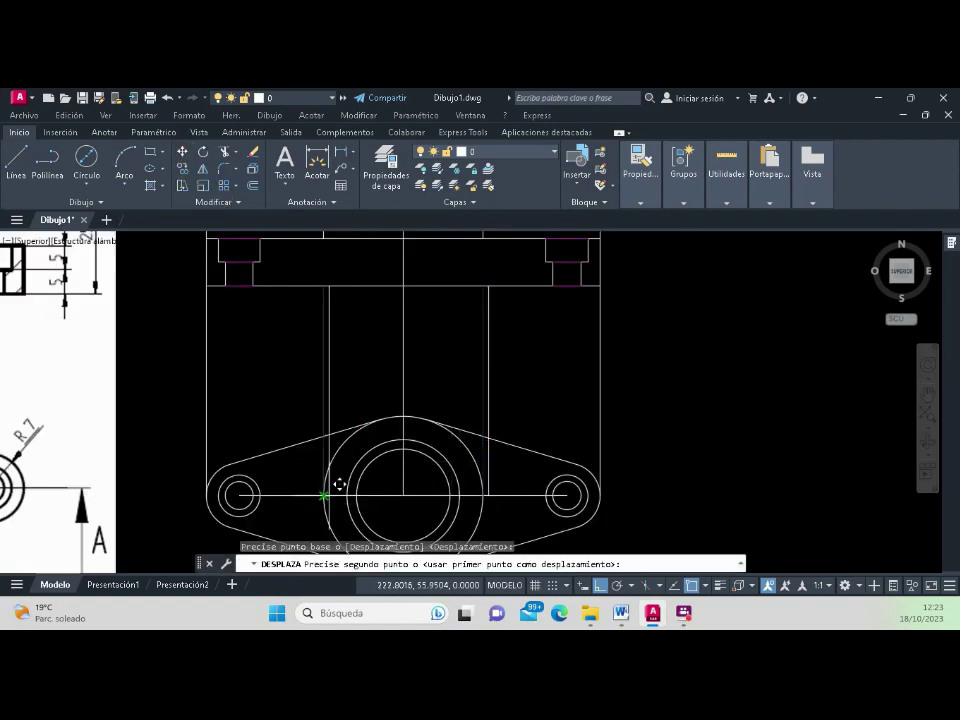
pyautogui.click(343, 490)
# Step: Move the right vertical line inward, closer to the center axis
pyautogui.press('Return')
pyautogui.click(525, 407)
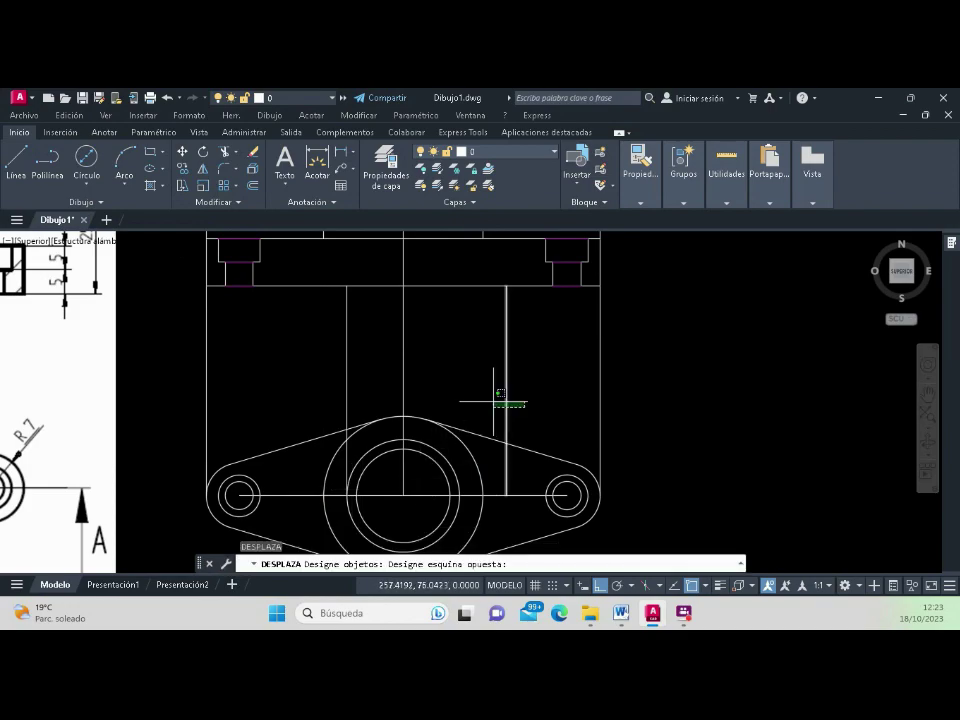
pyautogui.click(494, 403)
pyautogui.press('Return')
pyautogui.click(505, 495)
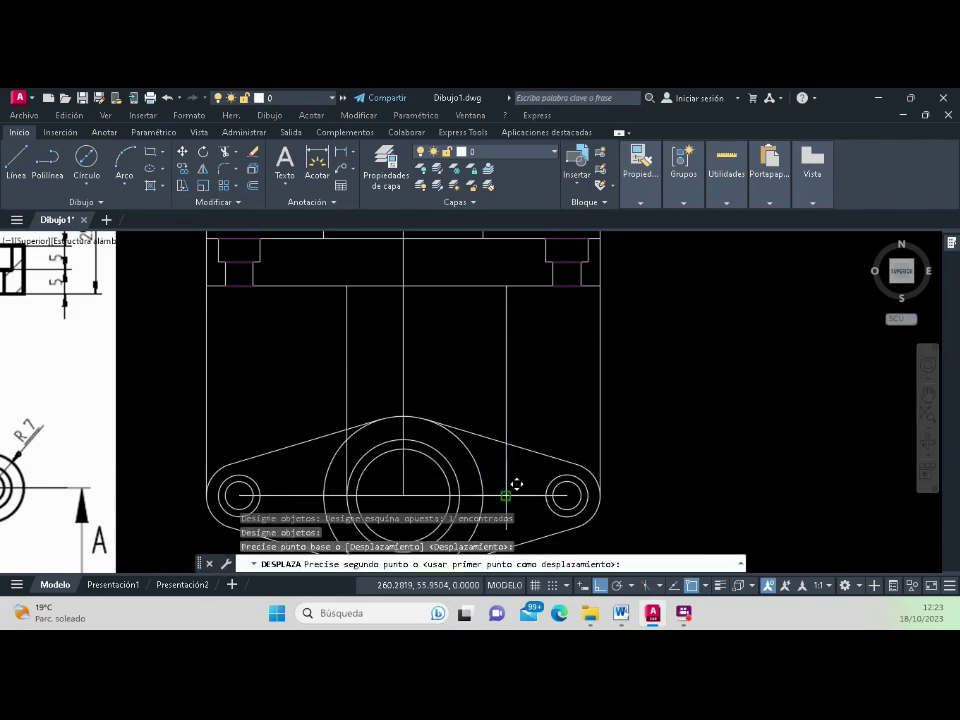
pyautogui.click(460, 485)
pyautogui.scroll(-2, 460, 412)
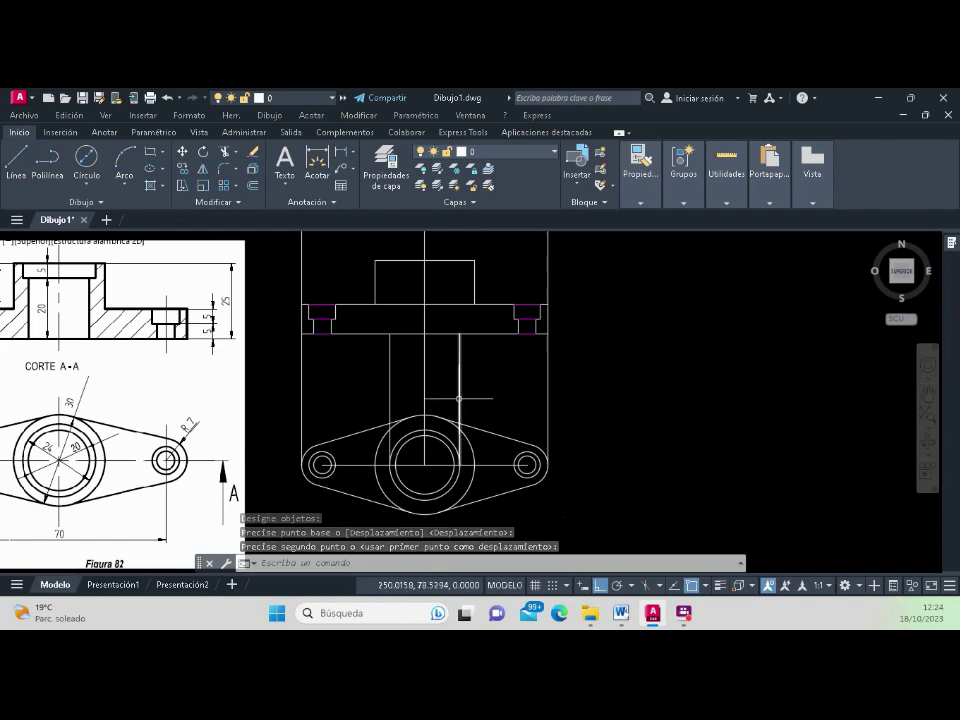
# Step: Grip-stretch a copy of the hub's top line 5 units to form the top step
pyautogui.click(410, 260)
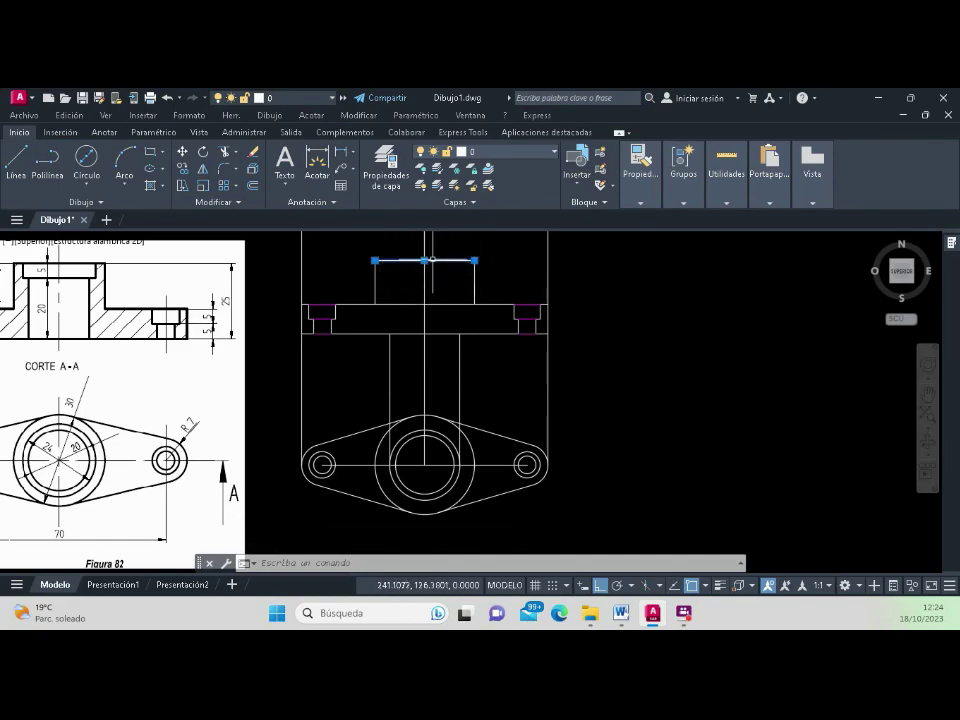
pyautogui.click(424, 260)
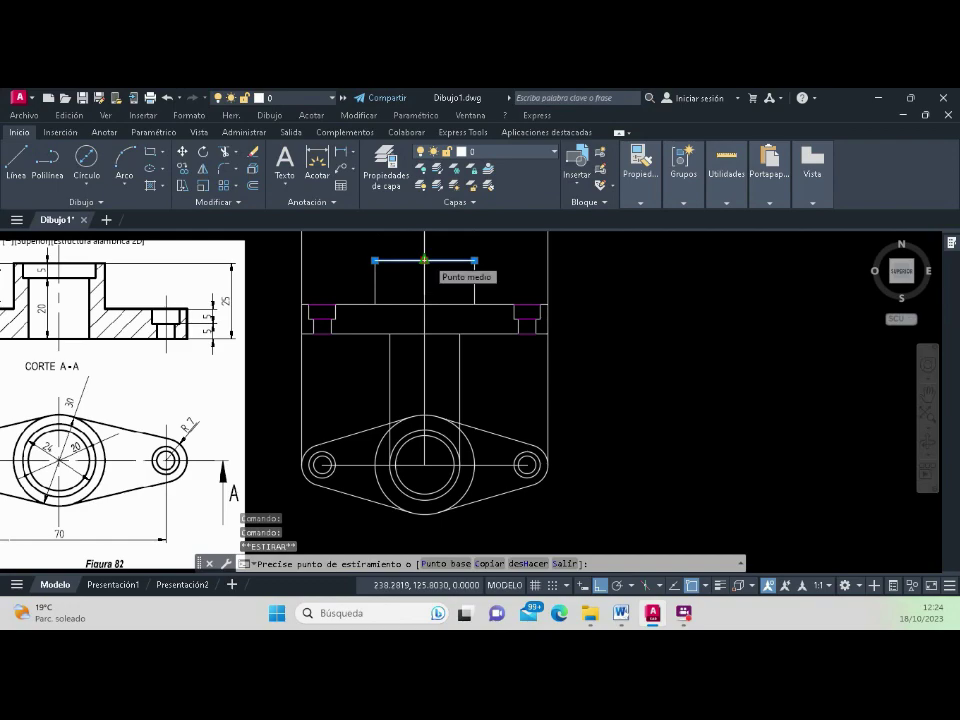
pyautogui.rightClick(427, 262)
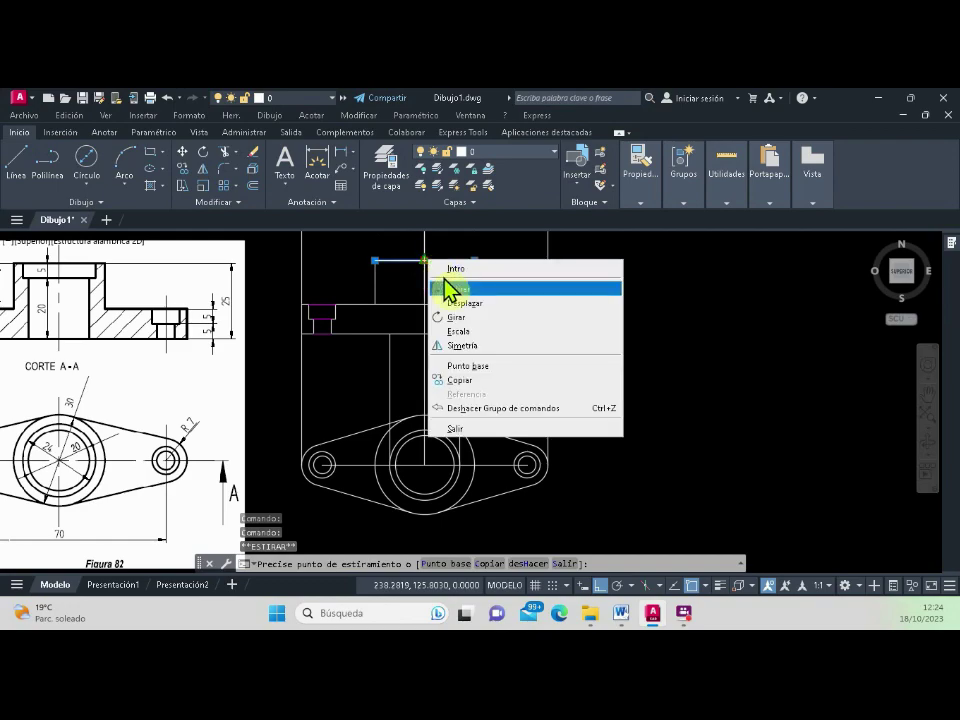
pyautogui.click(472, 390)
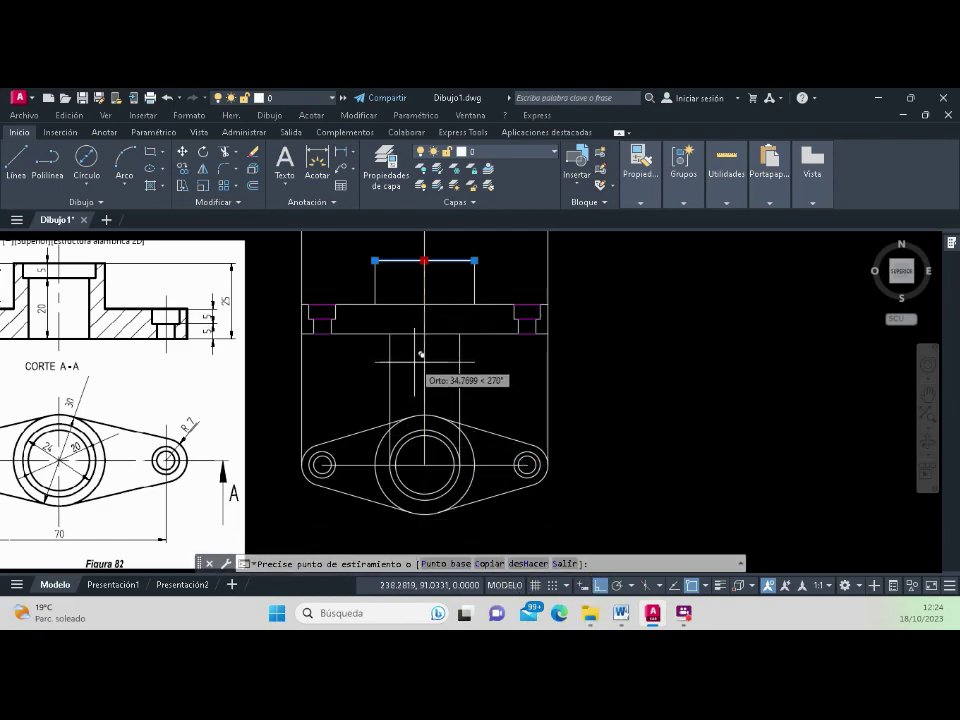
pyautogui.scroll(5, 70, 262)
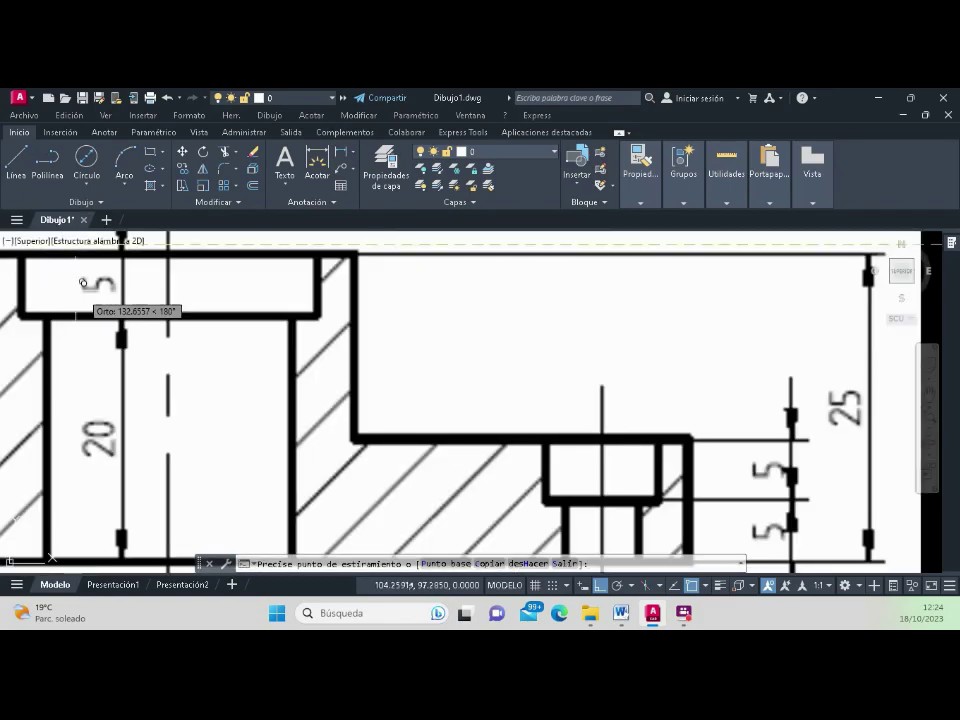
pyautogui.scroll(-5, 189, 315)
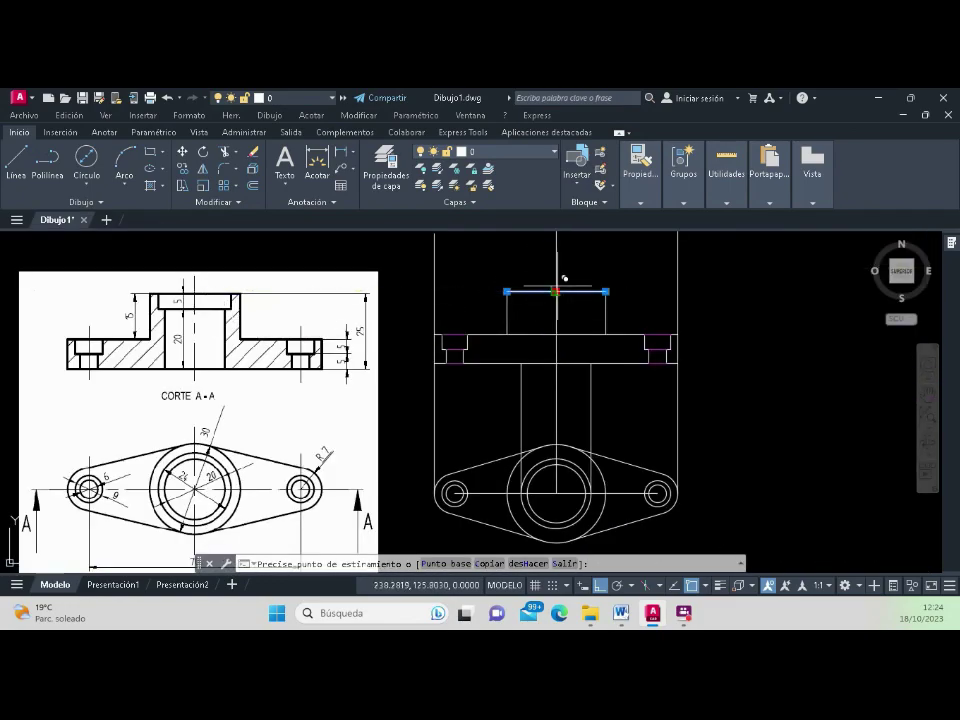
pyautogui.write('5')
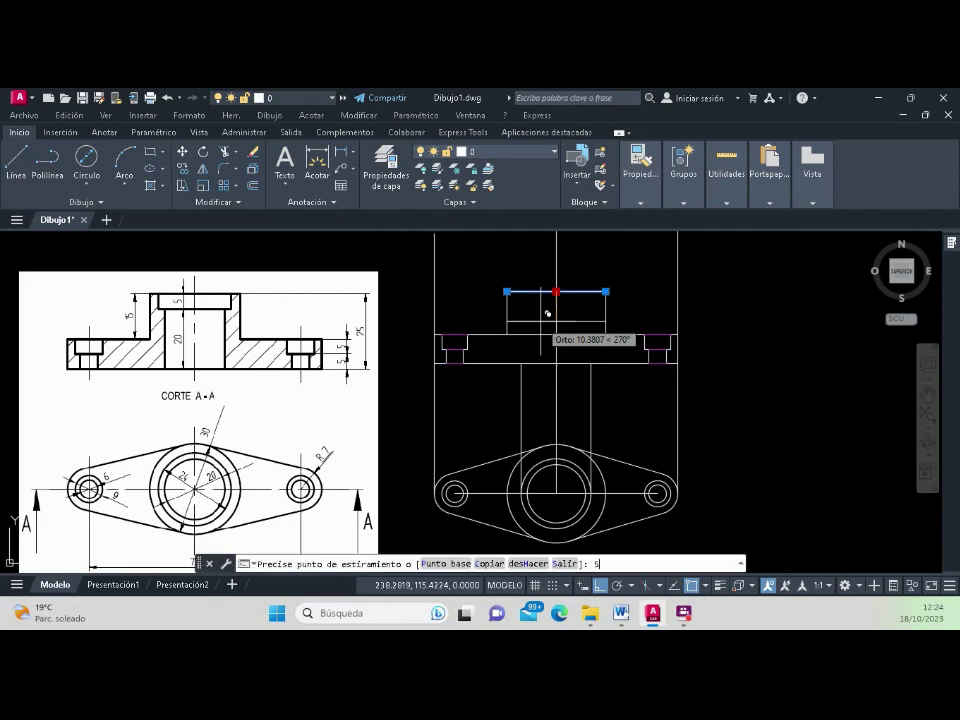
pyautogui.press('Return')
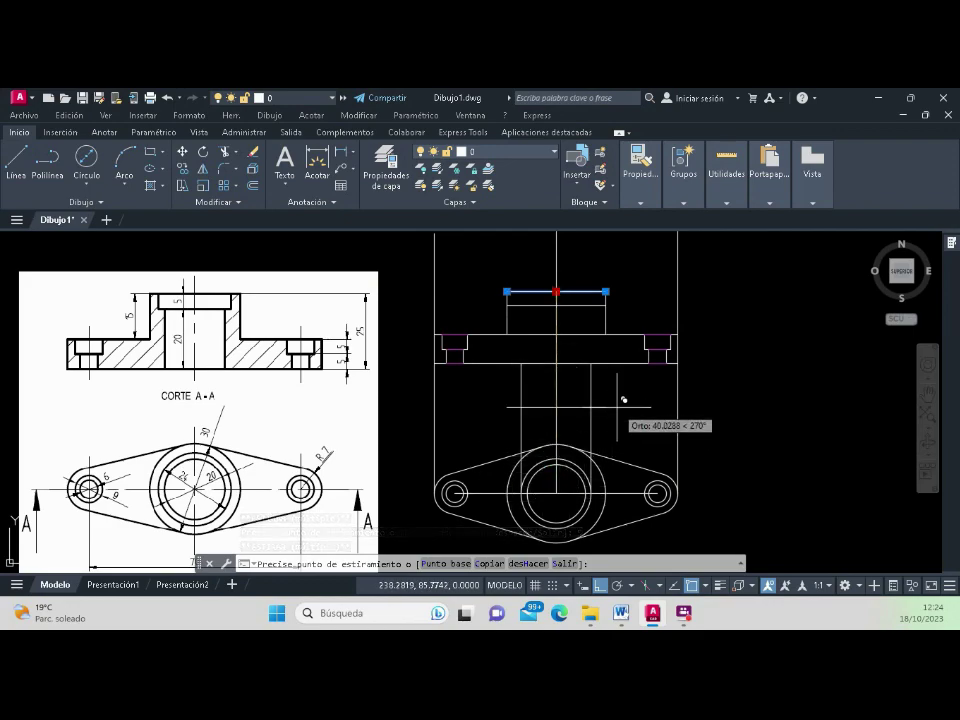
pyautogui.write('c')
pyautogui.press('Return')
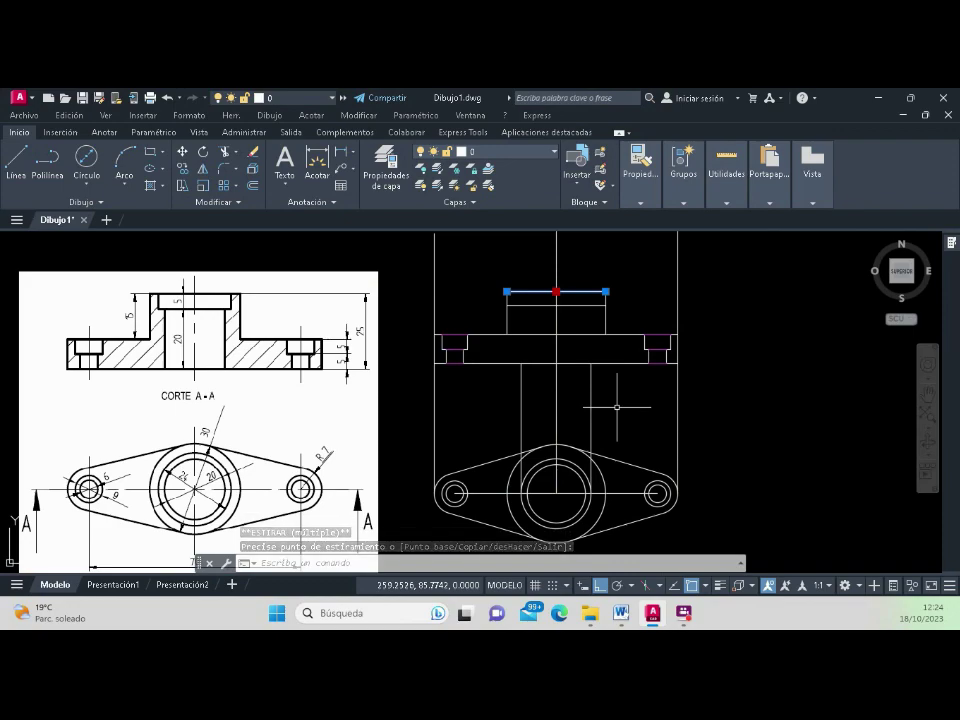
# Step: Stretch the tops of both vertical bore lines up to the hub's top edge
pyautogui.click(521, 409)
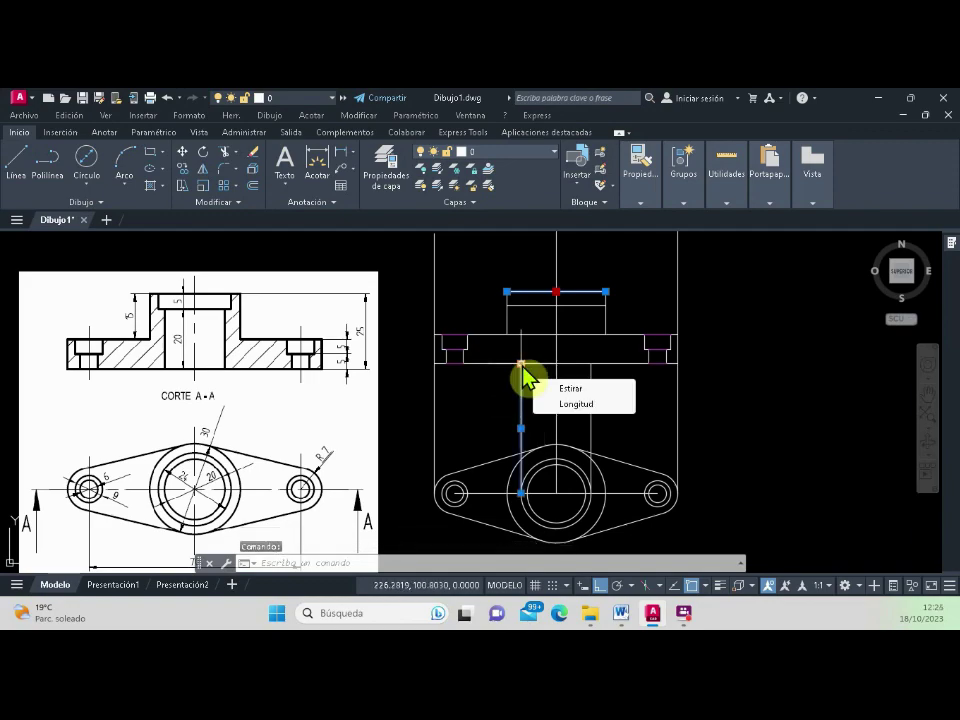
pyautogui.click(521, 364)
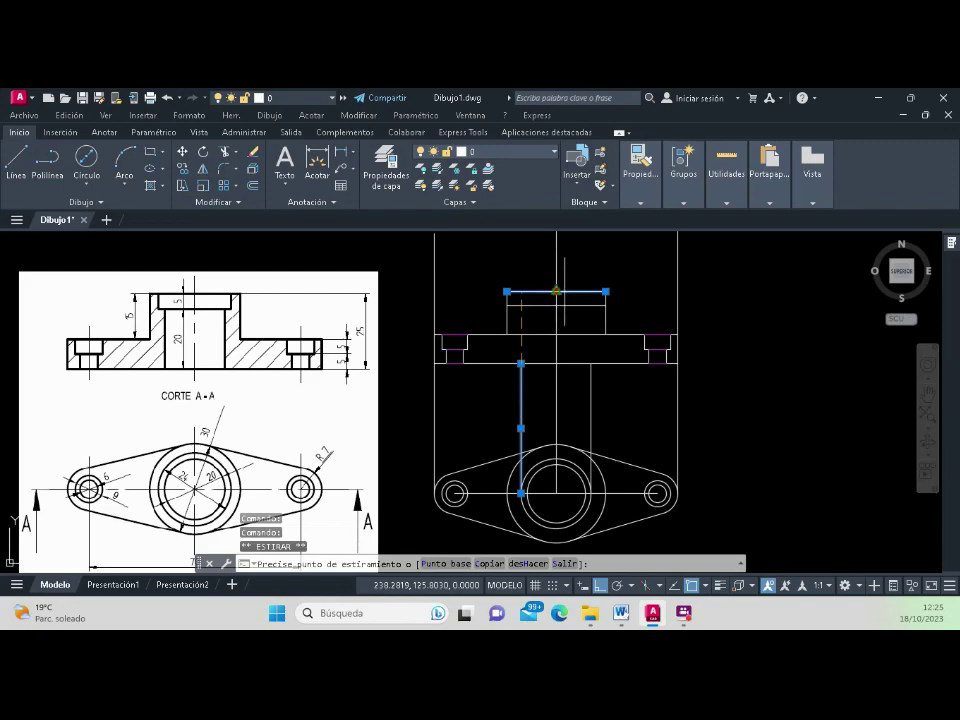
pyautogui.press('Escape')
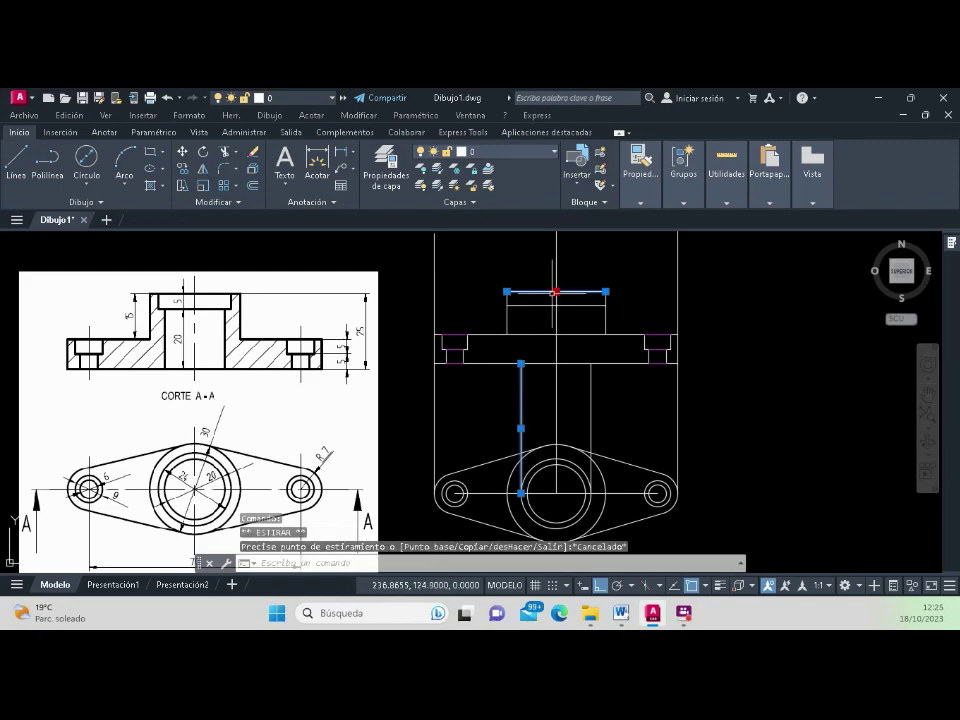
pyautogui.press('Escape')
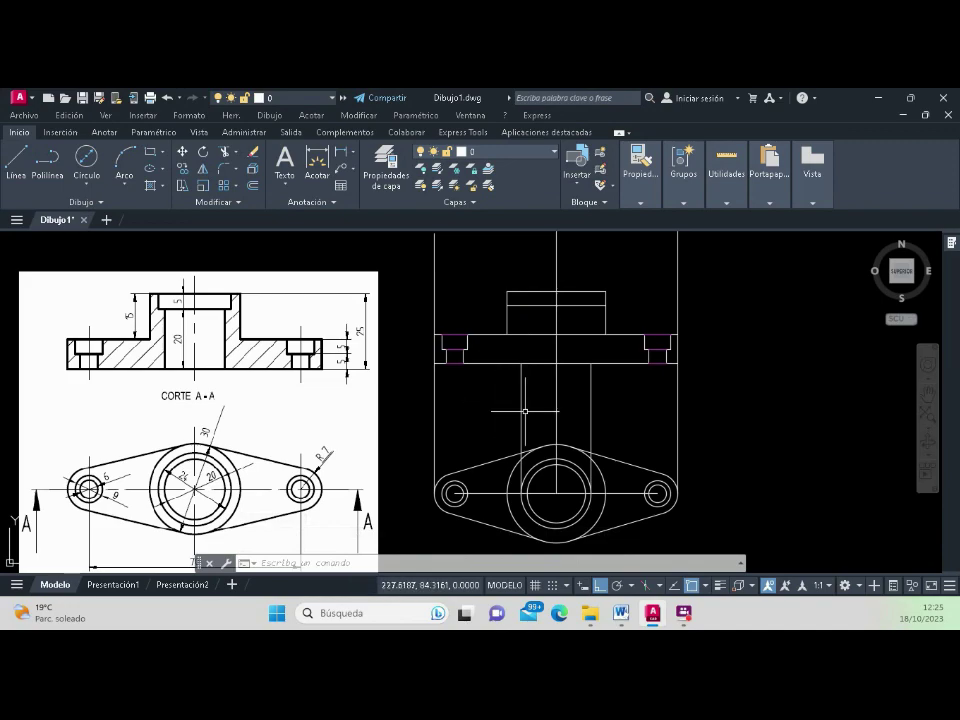
pyautogui.click(521, 412)
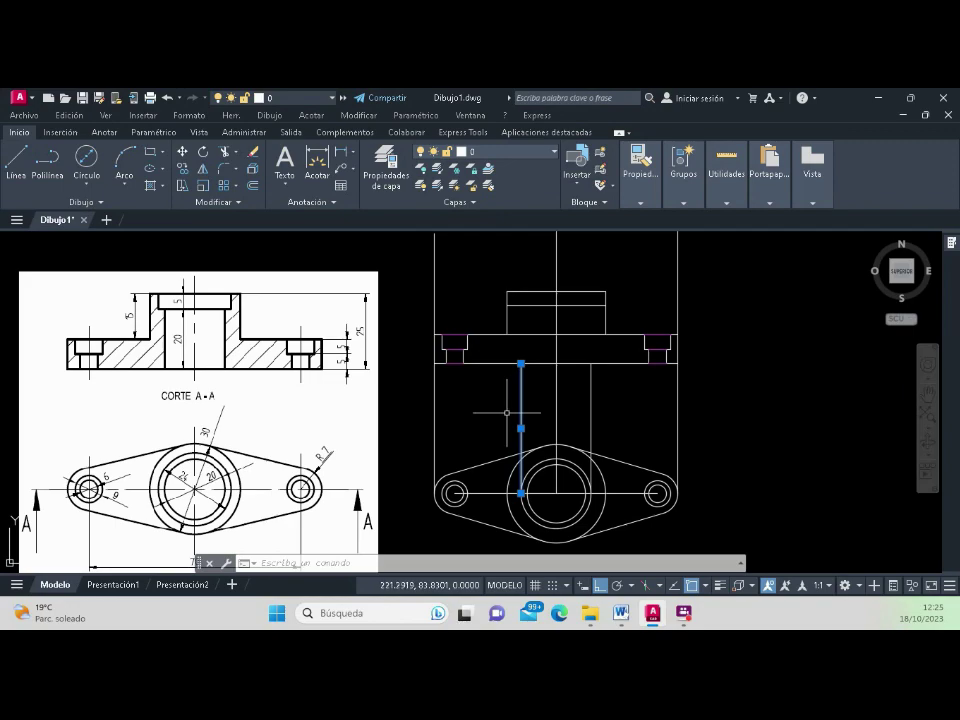
pyautogui.moveTo(521, 364)
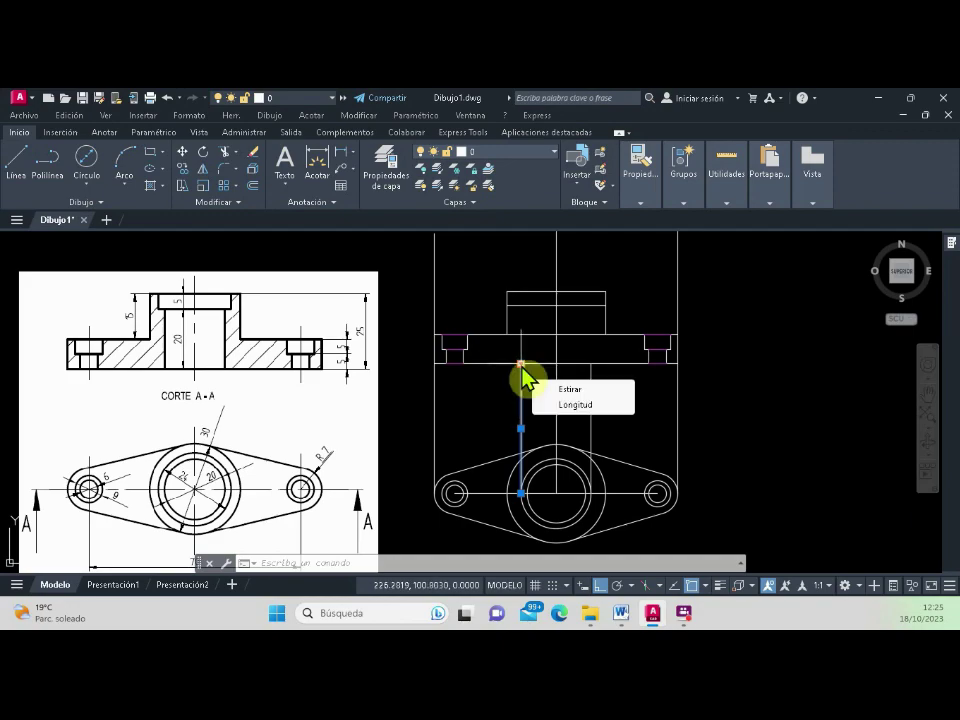
pyautogui.click(520, 364)
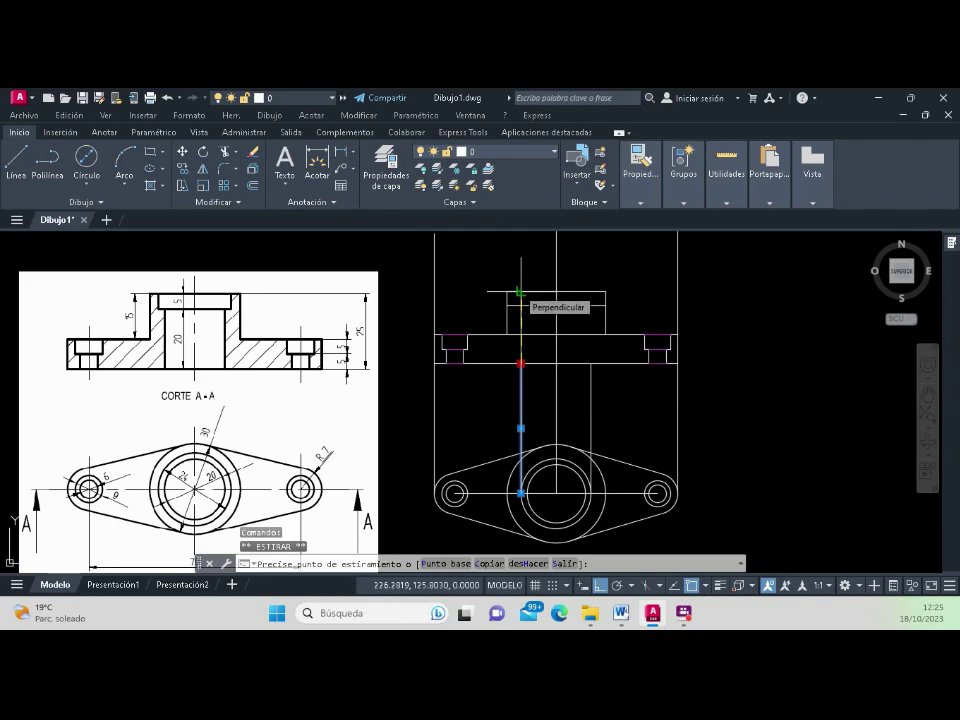
pyautogui.click(520, 292)
pyautogui.click(591, 378)
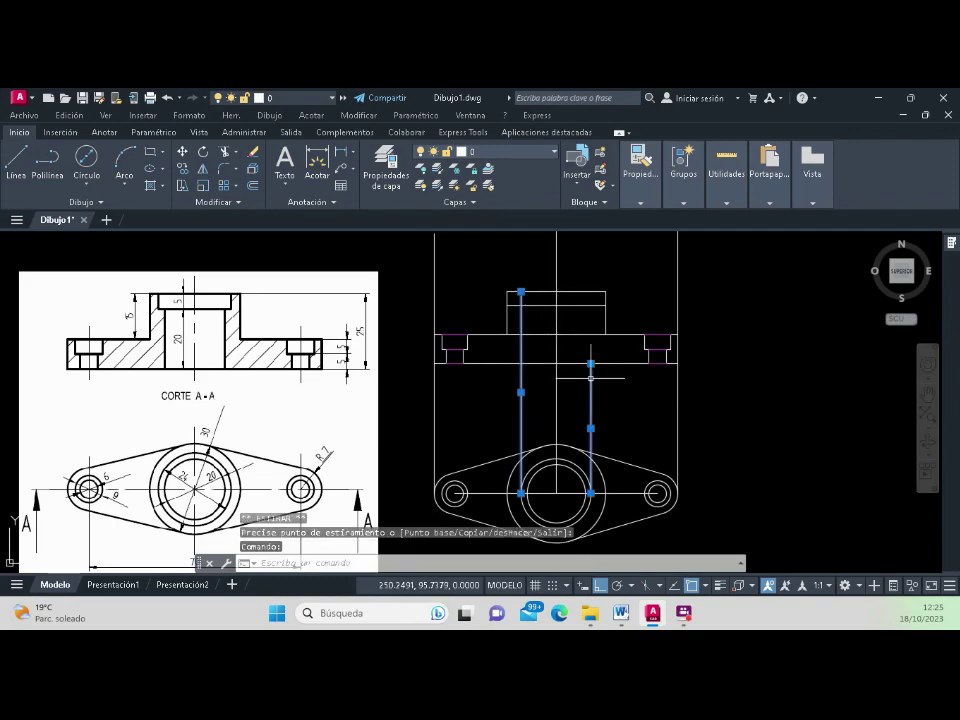
pyautogui.click(591, 364)
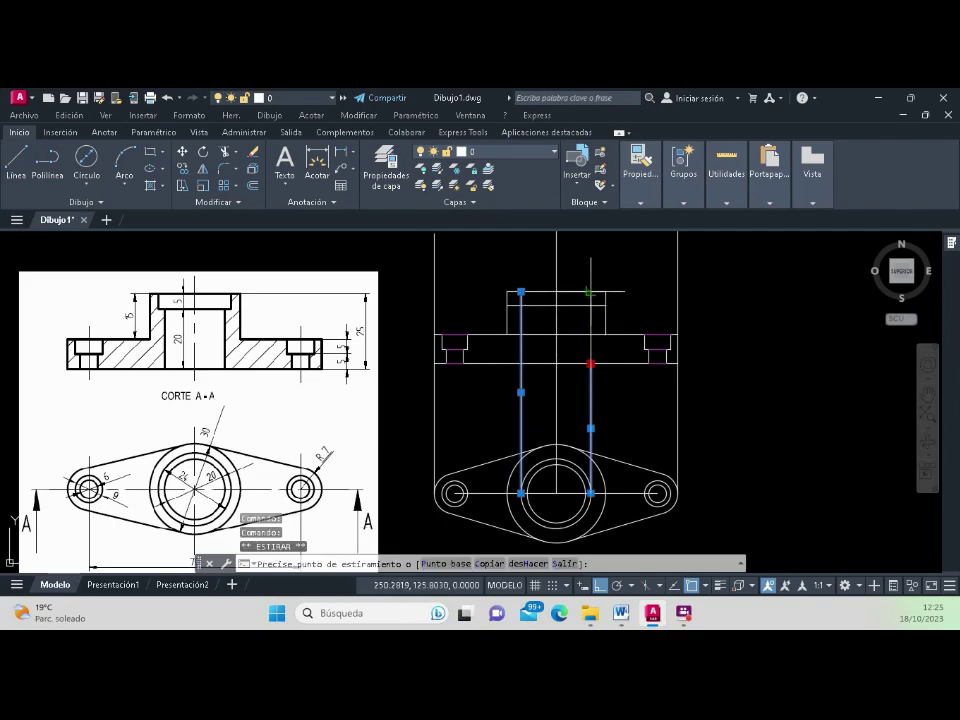
pyautogui.click(590, 292)
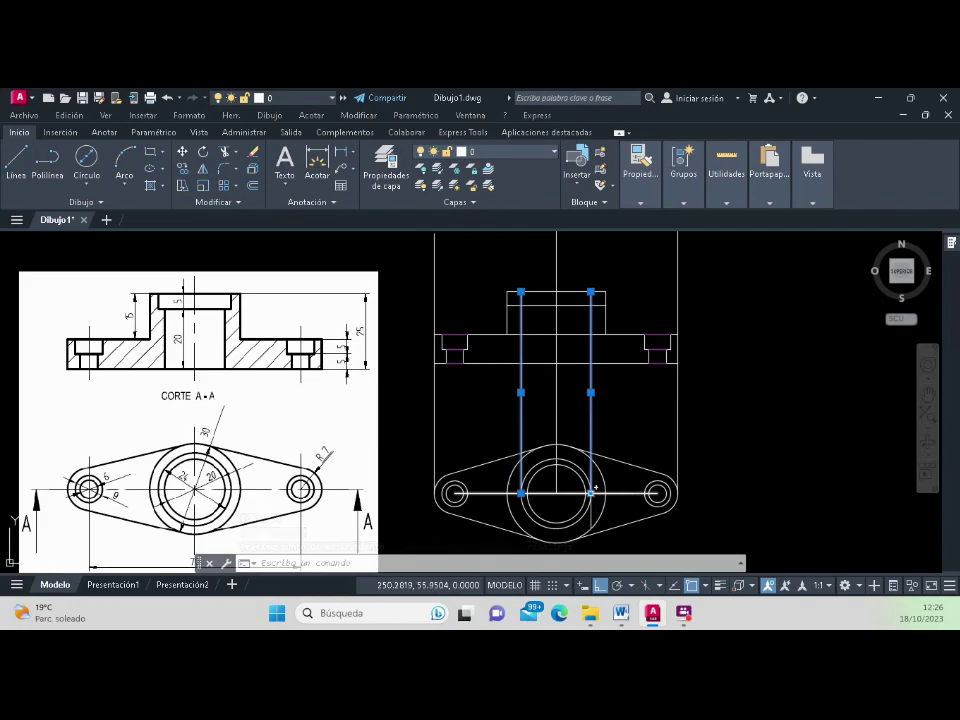
# Step: Pull the bottoms of both bore lines up to the 5-unit step line
pyautogui.click(591, 493)
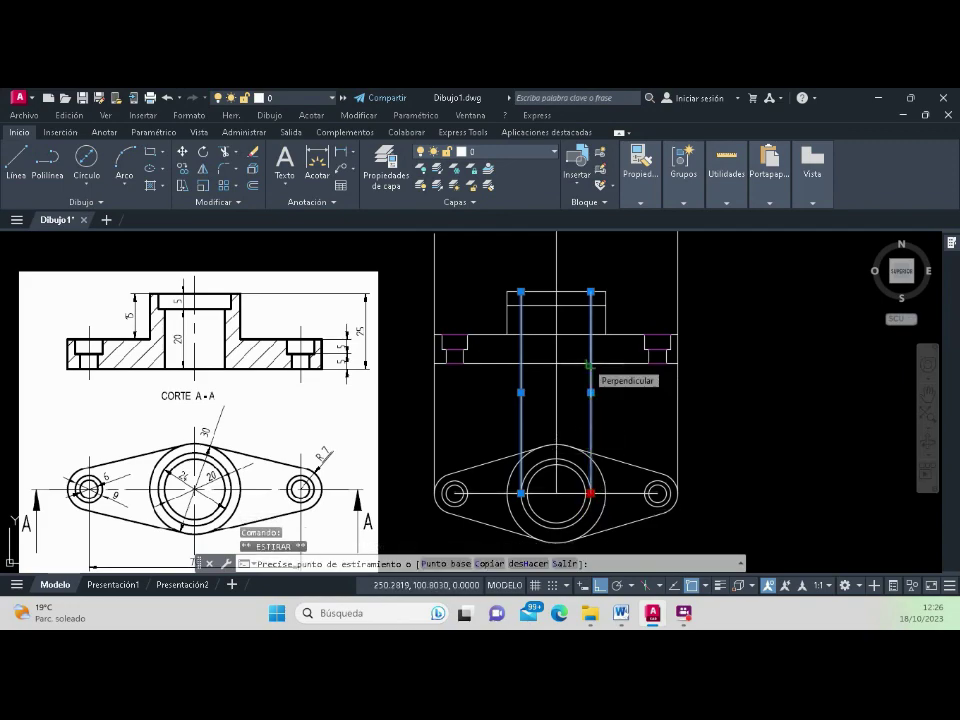
pyautogui.click(591, 307)
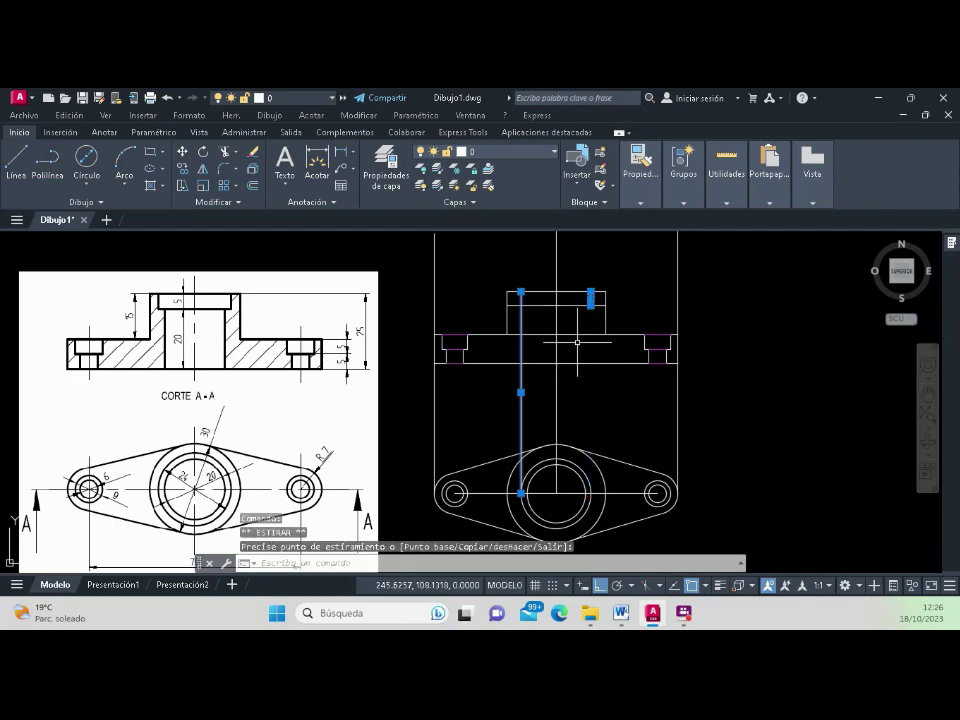
pyautogui.click(520, 493)
pyautogui.click(520, 306)
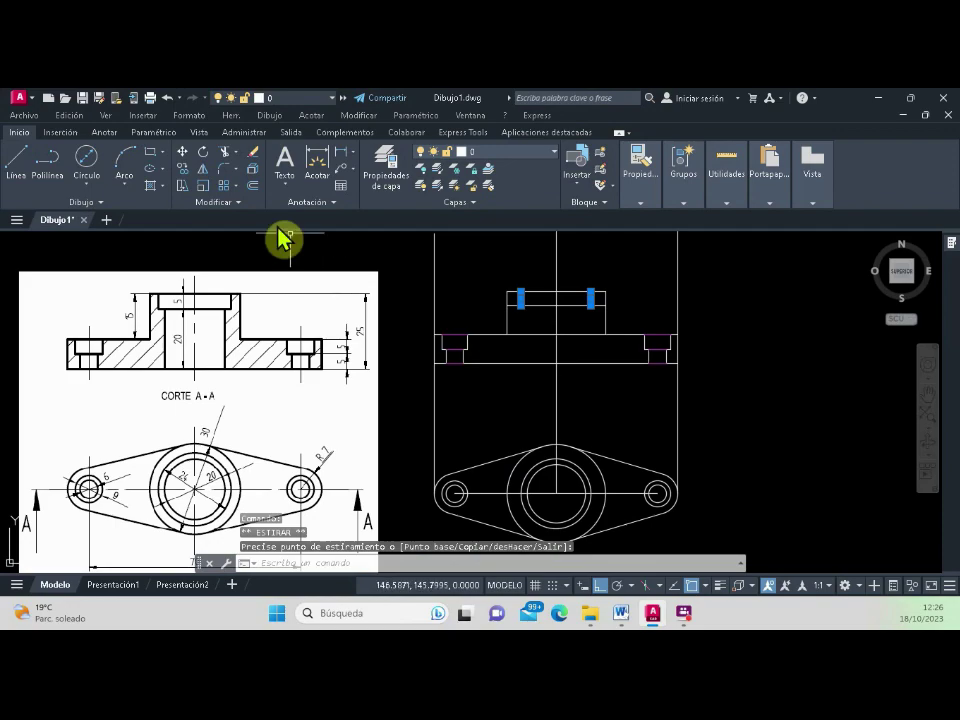
pyautogui.click(182, 168)
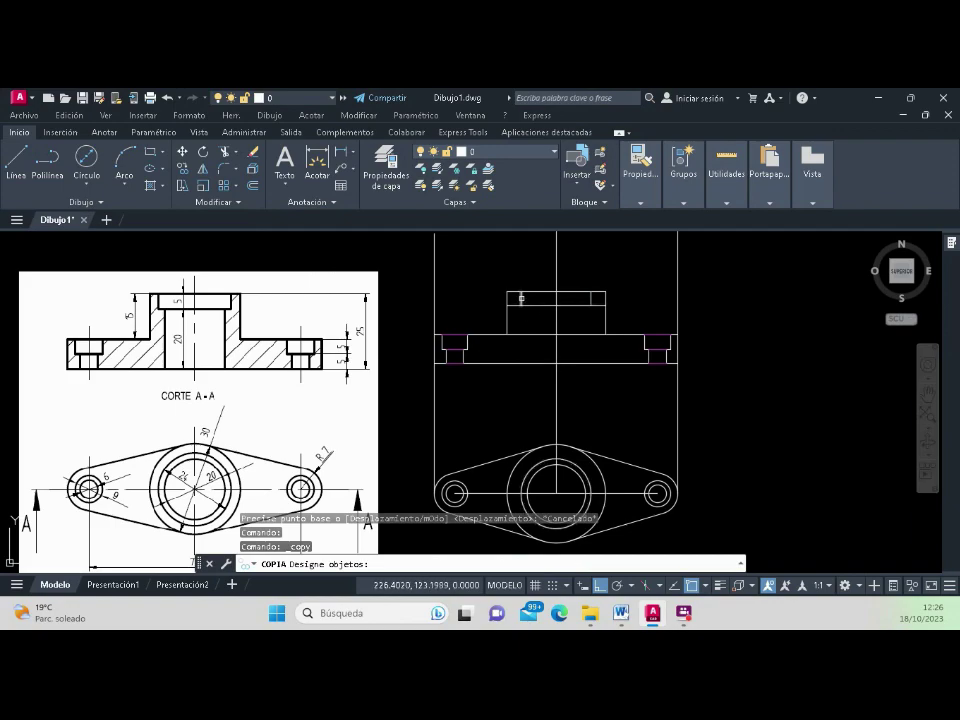
# Step: Copy the short step edges to the inner circle's quadrants
pyautogui.click(521, 298)
pyautogui.press('Return')
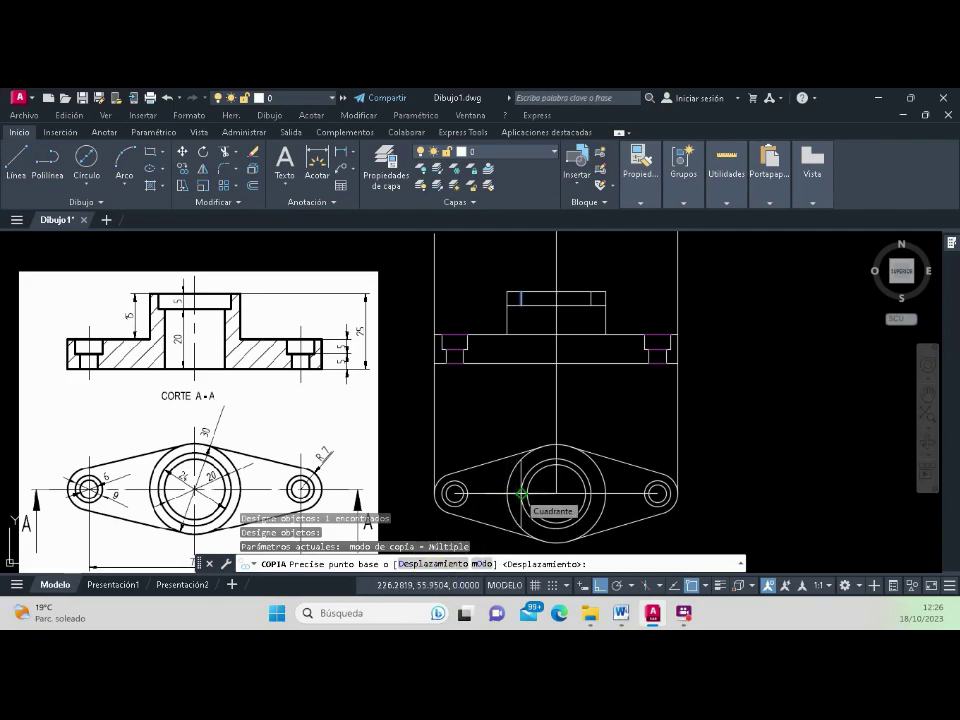
pyautogui.click(521, 493)
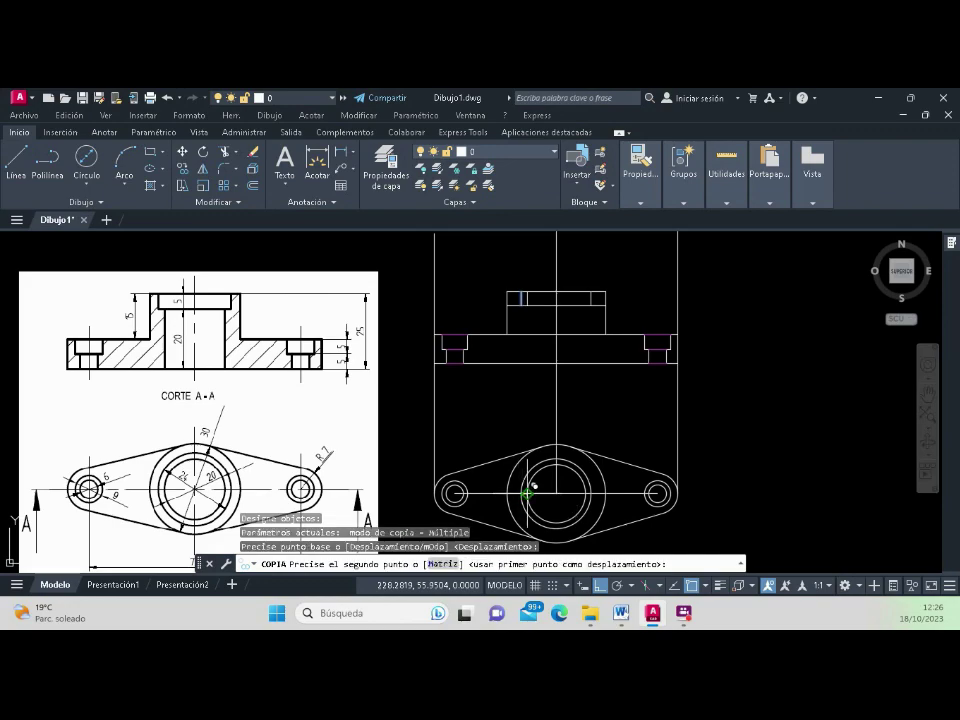
pyautogui.press('Escape')
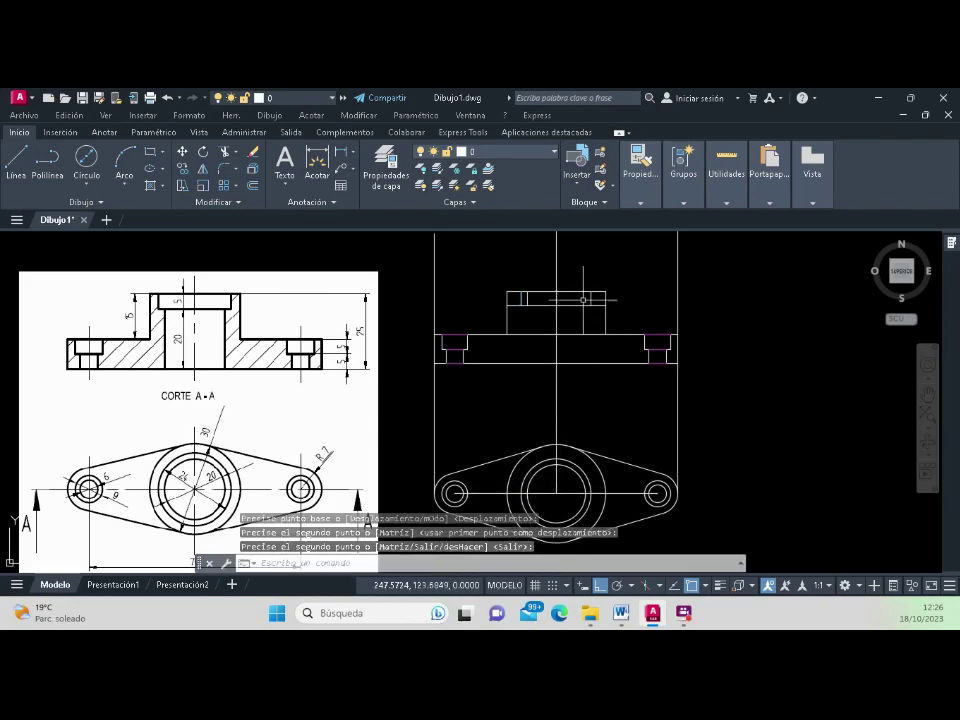
pyautogui.press('Return')
pyautogui.click(590, 298)
pyautogui.press('Return')
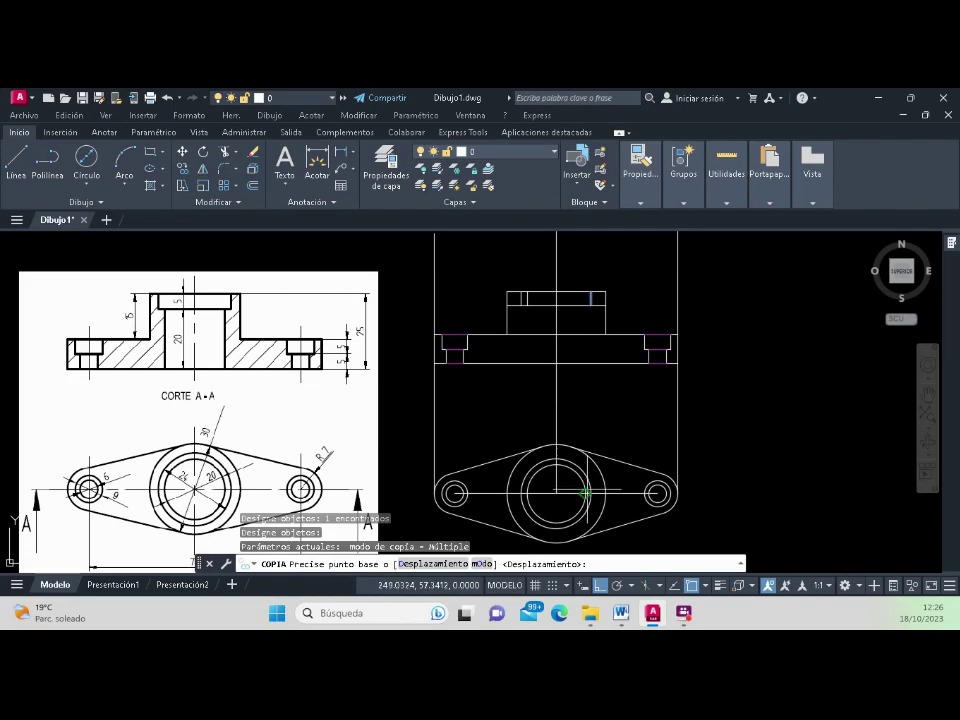
pyautogui.click(587, 494)
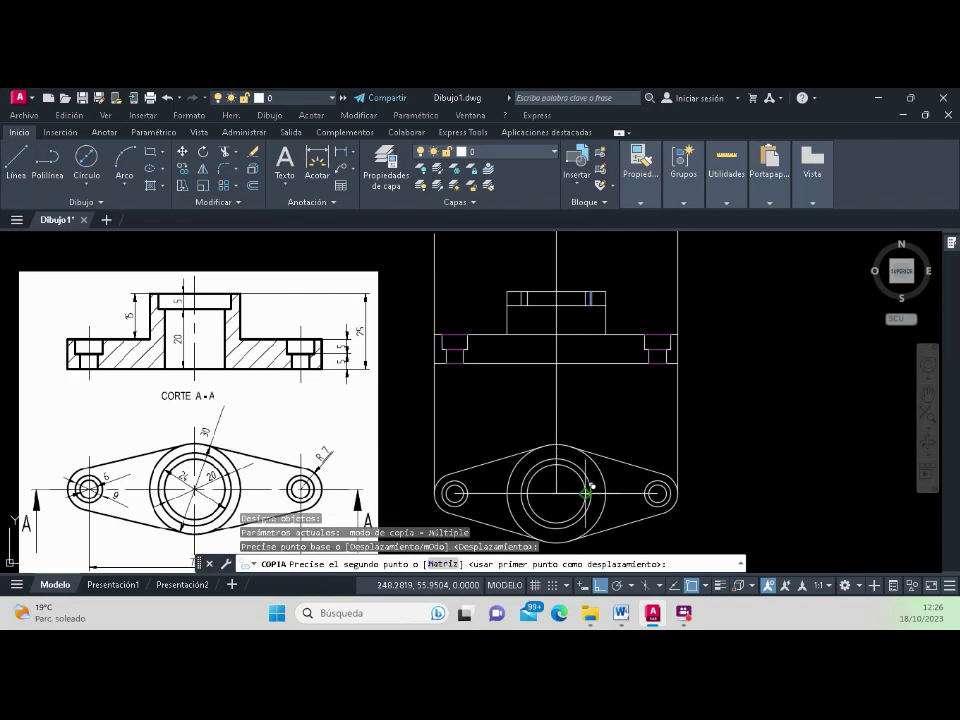
pyautogui.click(587, 490)
pyautogui.press('Return')
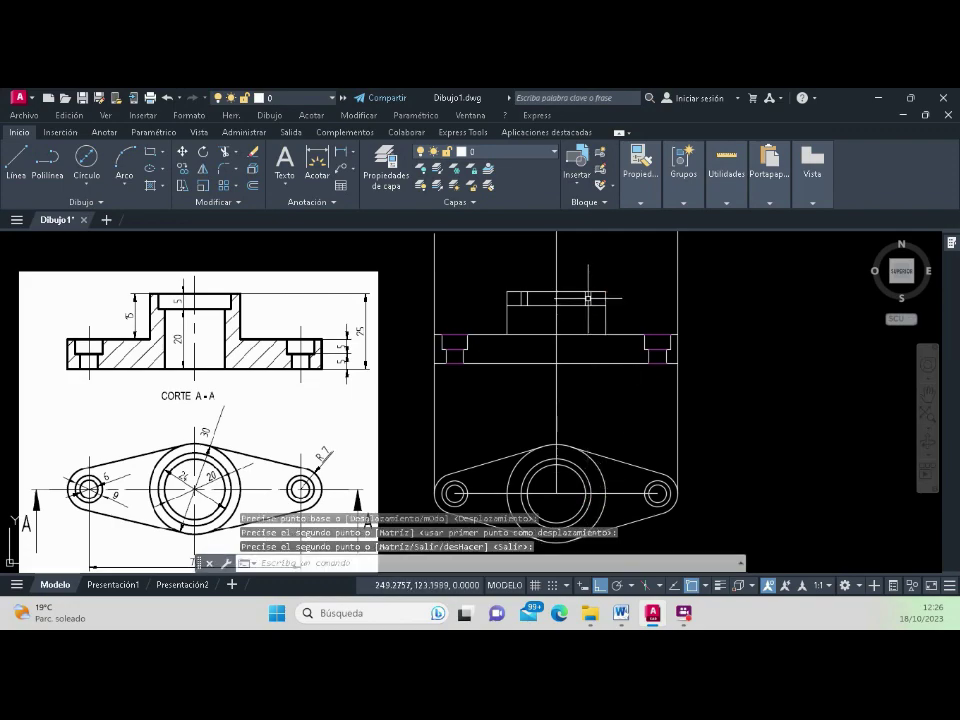
pyautogui.press('Return')
# Step: Move the two copied short edges down to the base
pyautogui.click(585, 298)
pyautogui.click(524, 298)
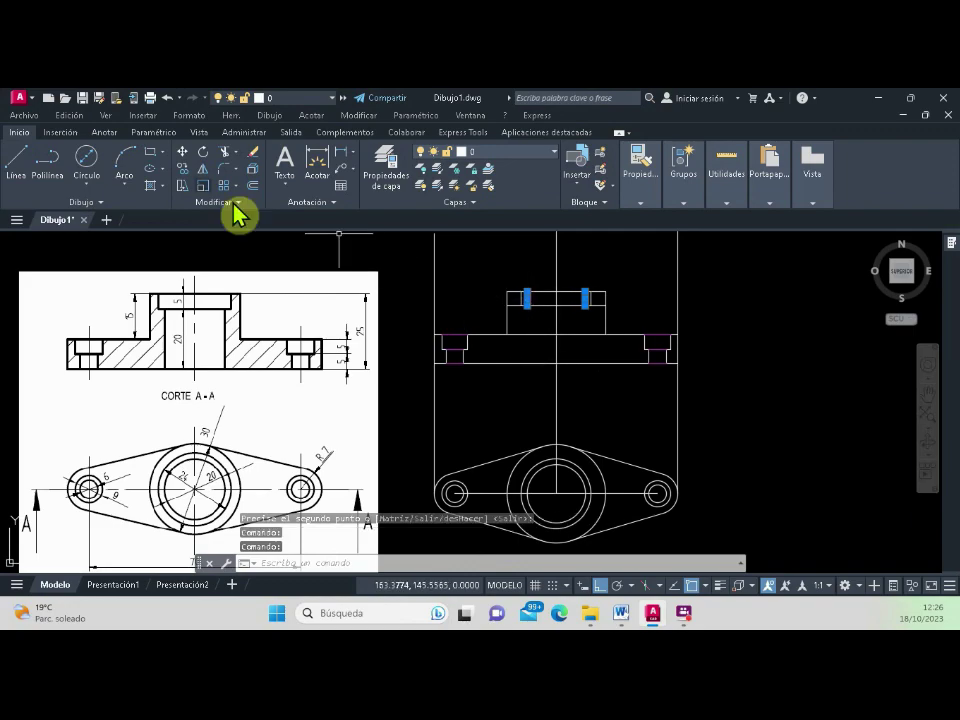
pyautogui.click(183, 153)
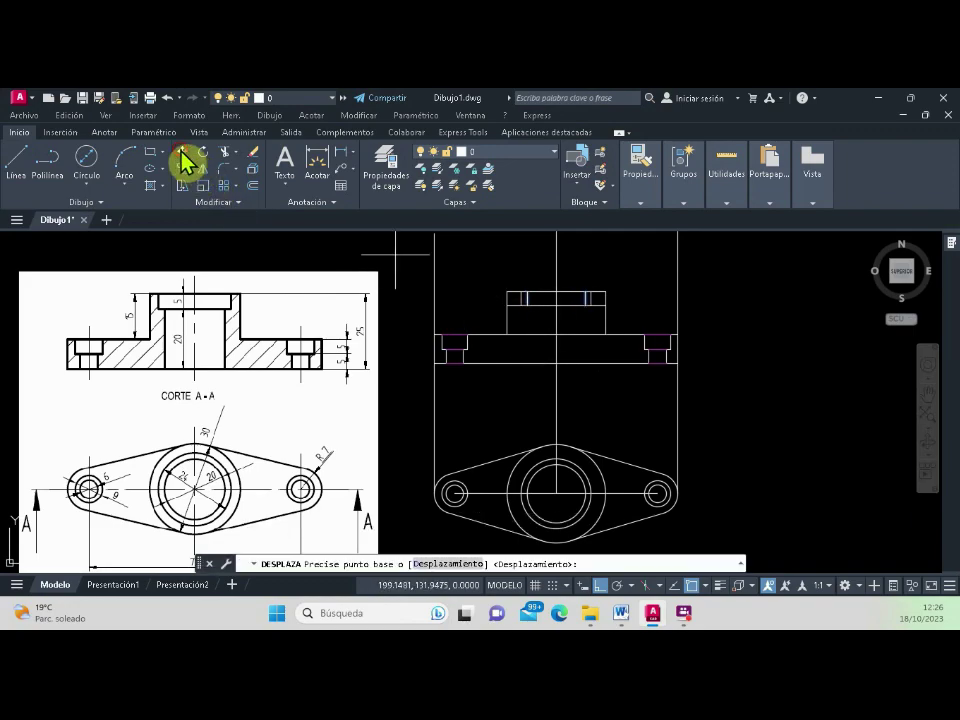
pyautogui.click(527, 304)
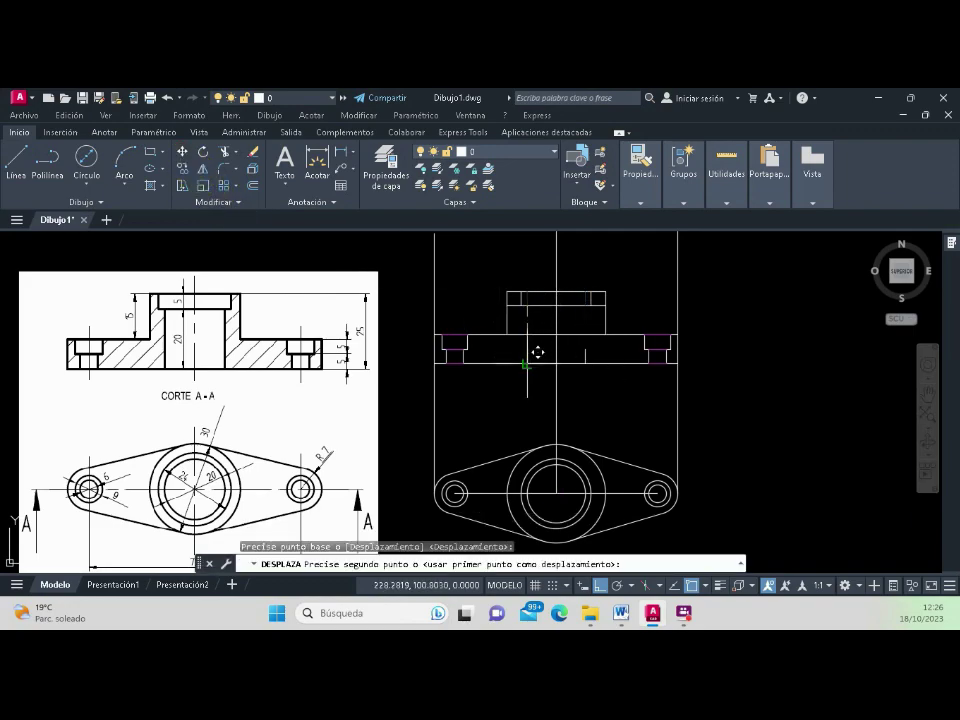
pyautogui.click(527, 354)
# Step: Stretch both inner bore edges up to the hub's top step
pyautogui.click(527, 354)
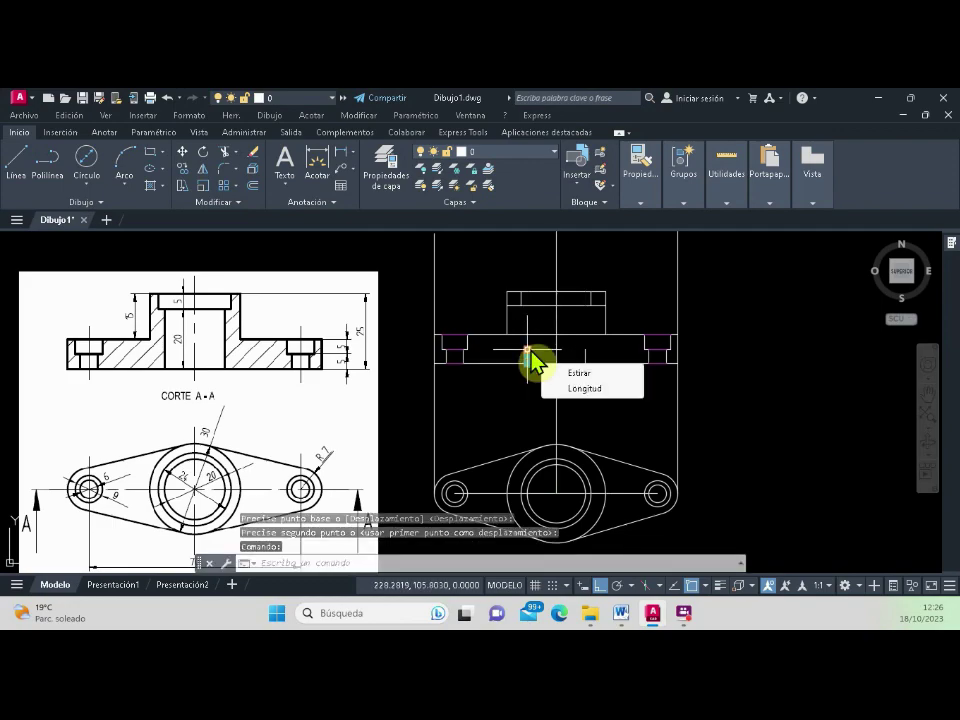
pyautogui.click(527, 352)
pyautogui.click(585, 350)
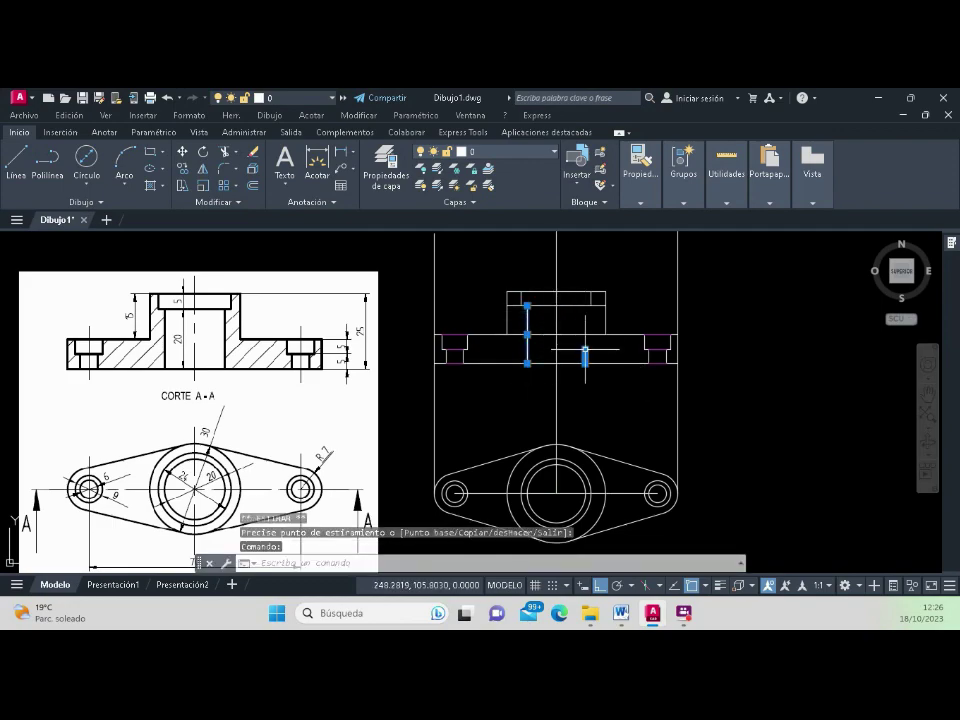
pyautogui.click(585, 345)
pyautogui.click(585, 305)
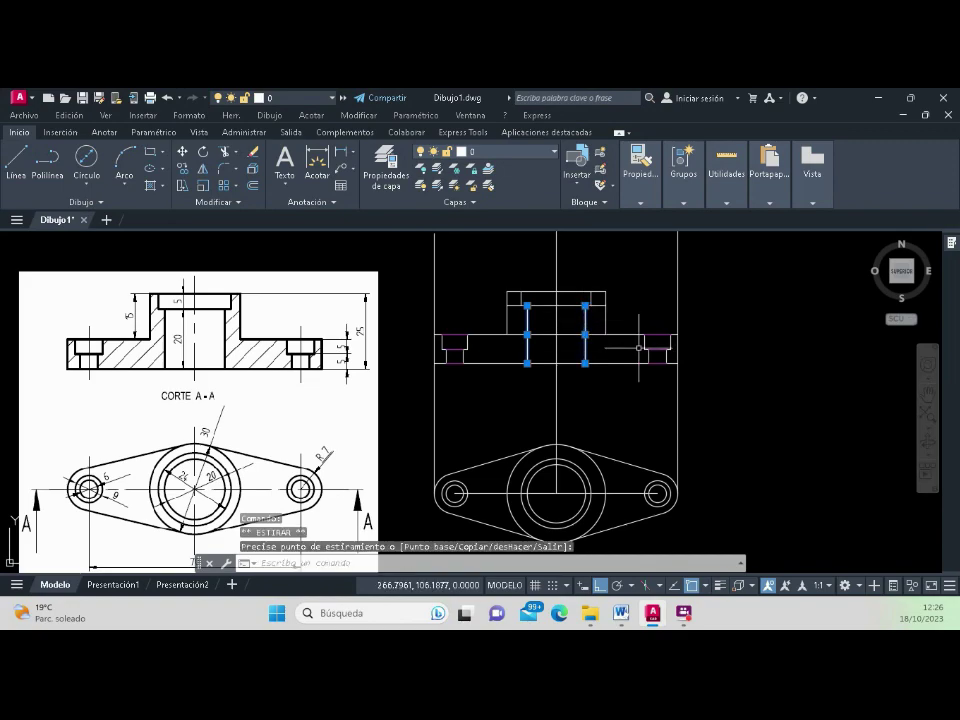
pyautogui.press('Escape')
pyautogui.press('Escape')
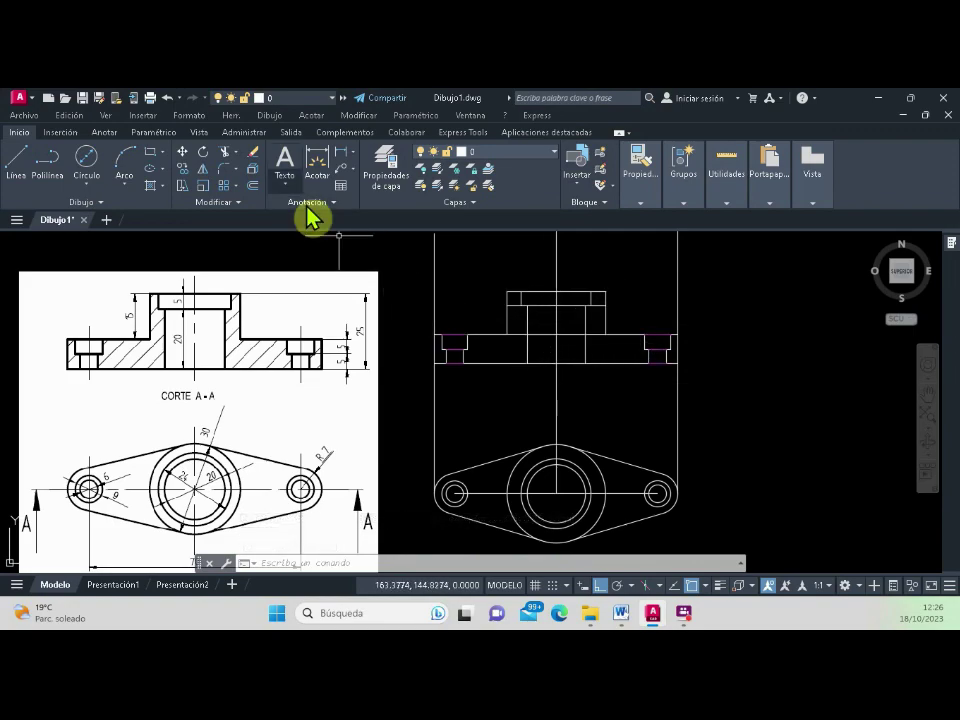
# Step: Trim away the middle line segment and the small leftover segment on the left boss
pyautogui.click(225, 152)
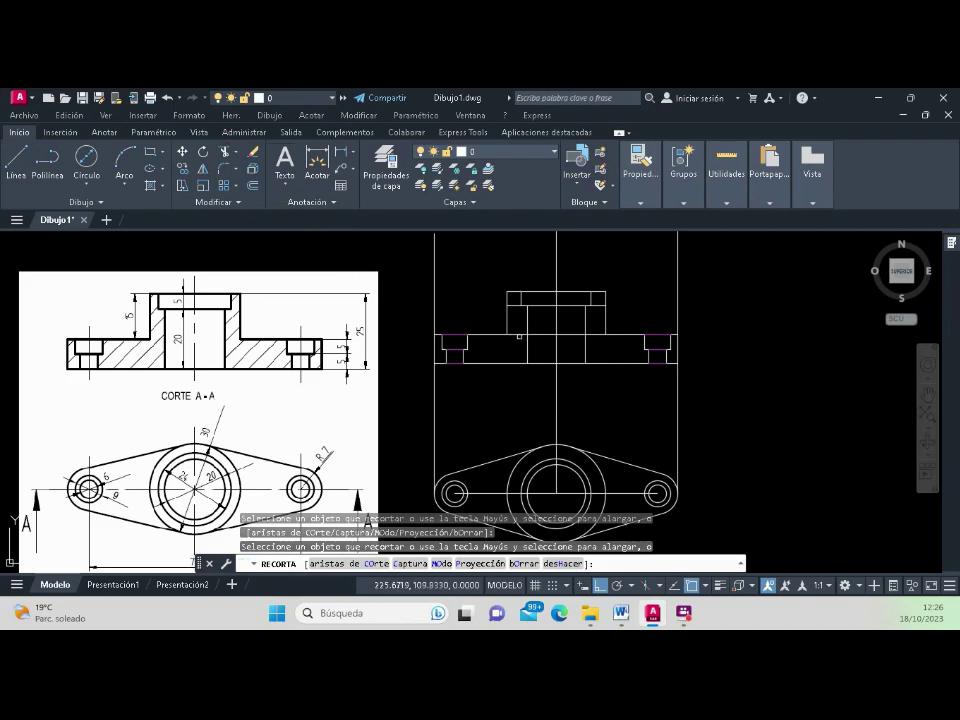
pyautogui.click(517, 335)
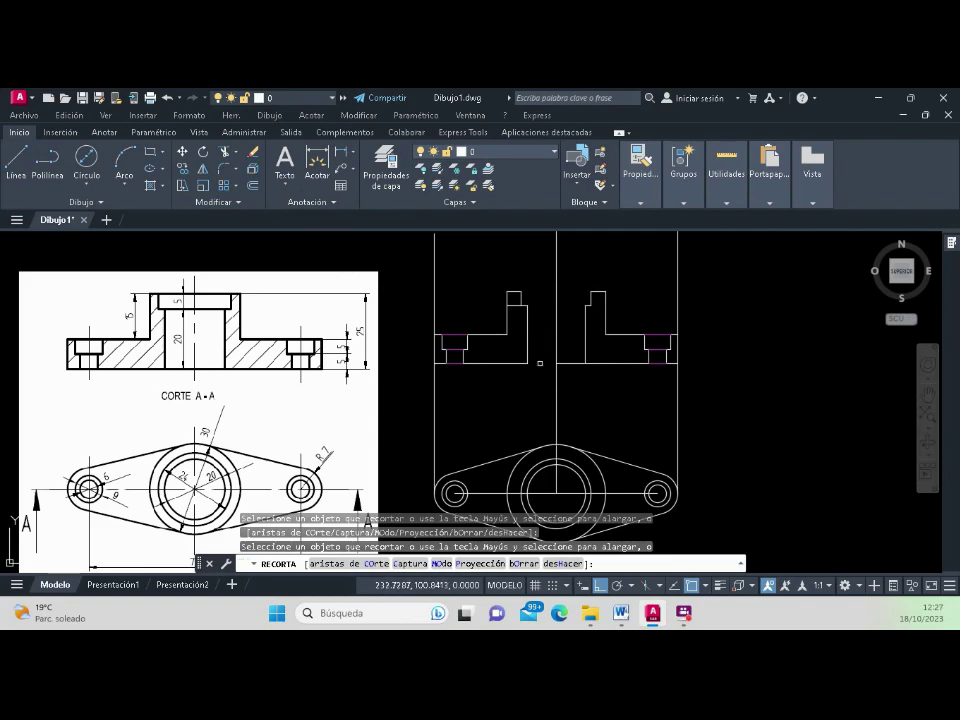
pyautogui.press('Return')
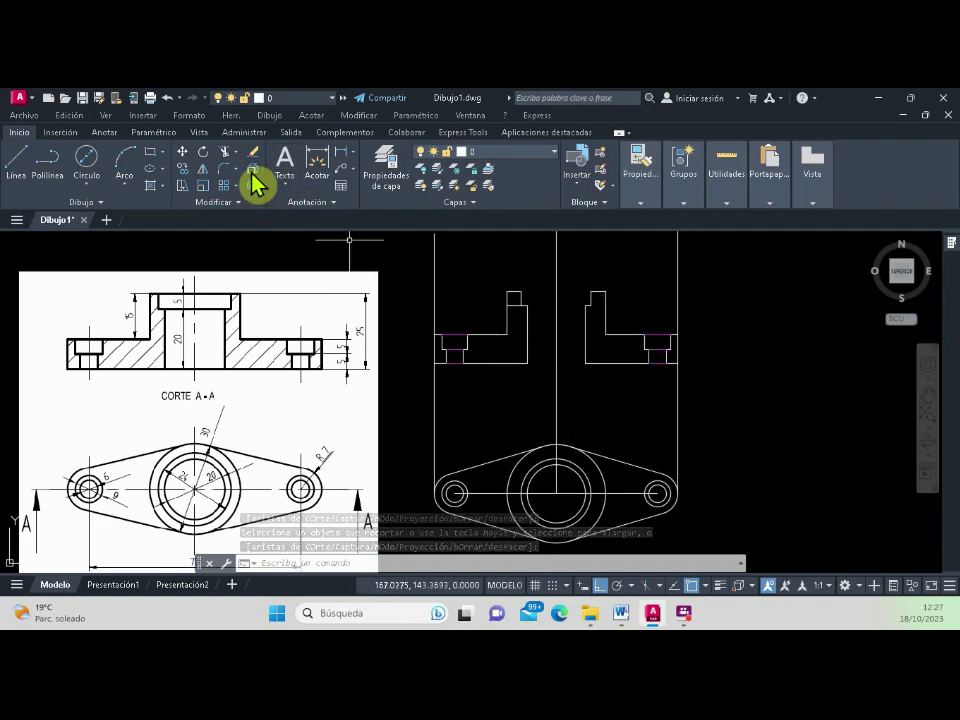
pyautogui.click(224, 153)
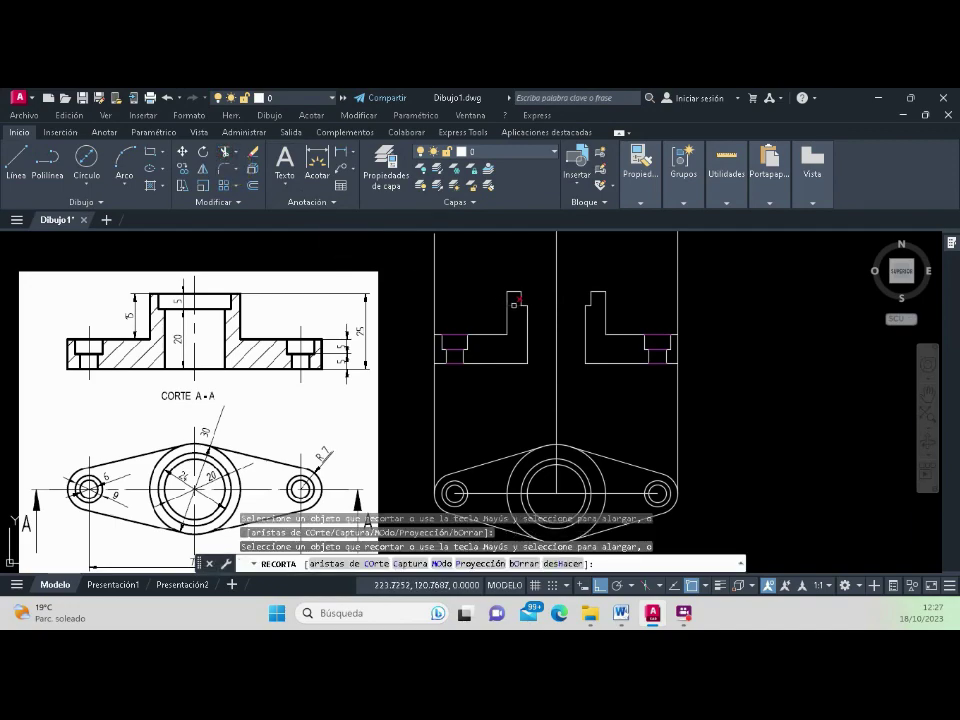
pyautogui.click(514, 303)
pyautogui.press('Return')
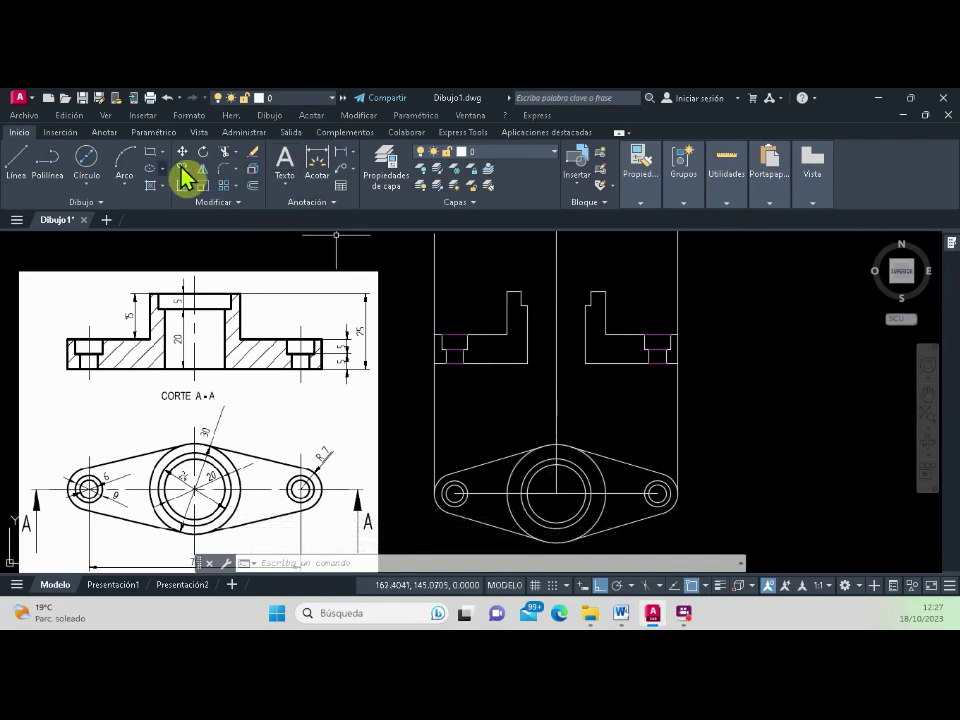
# Step: Draw the top edge and counterbore floor lines between the left and right bosses
pyautogui.click(18, 172)
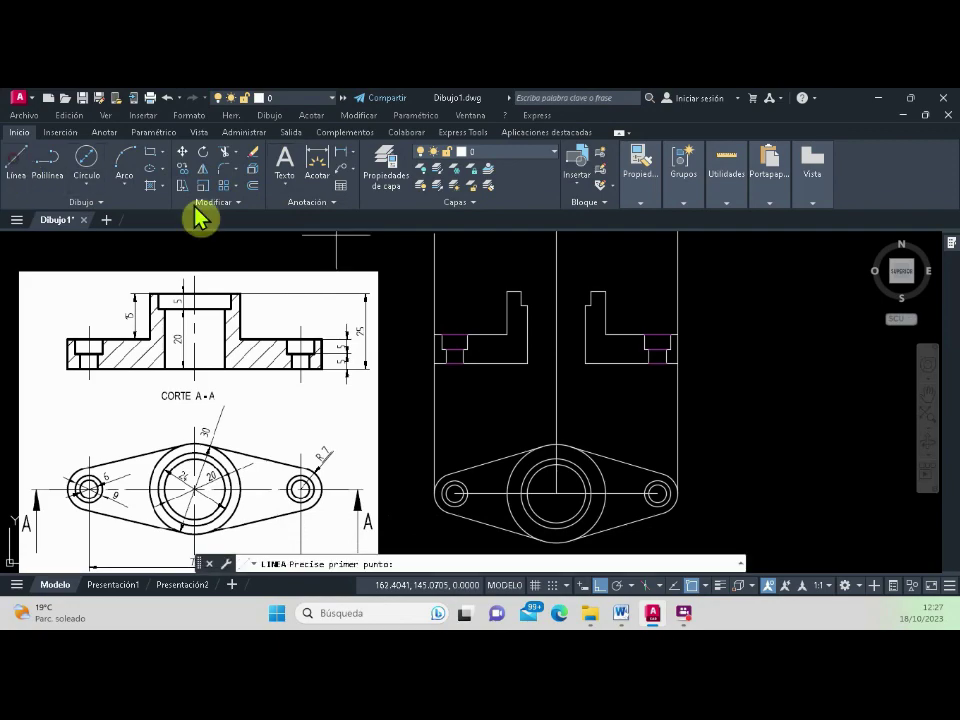
pyautogui.click(520, 290)
pyautogui.click(589, 292)
pyautogui.press('Return')
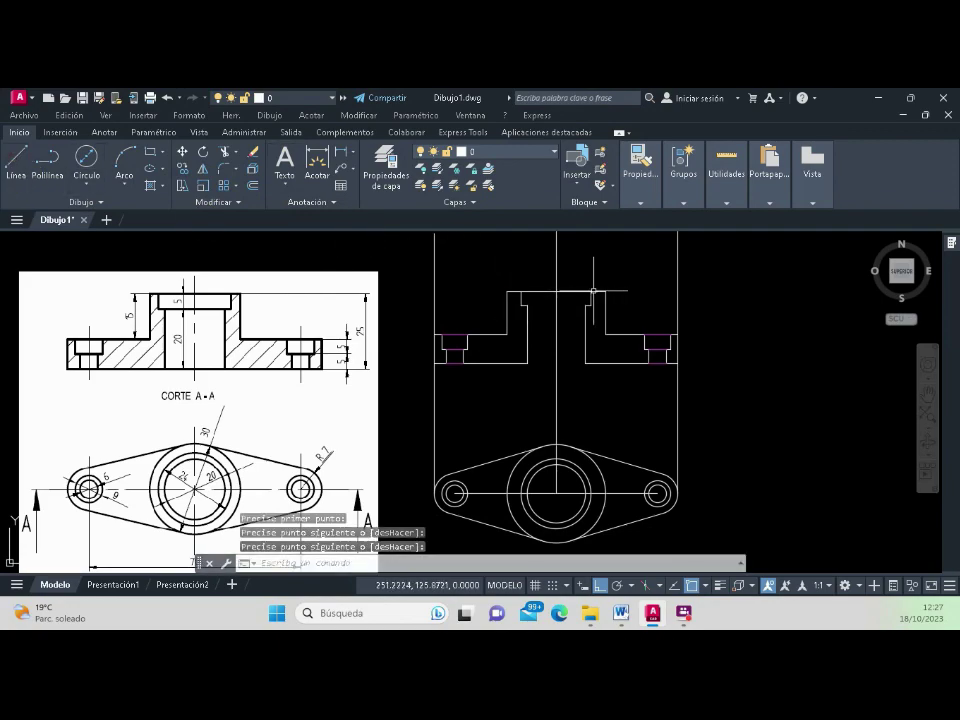
pyautogui.press('Return')
pyautogui.click(585, 305)
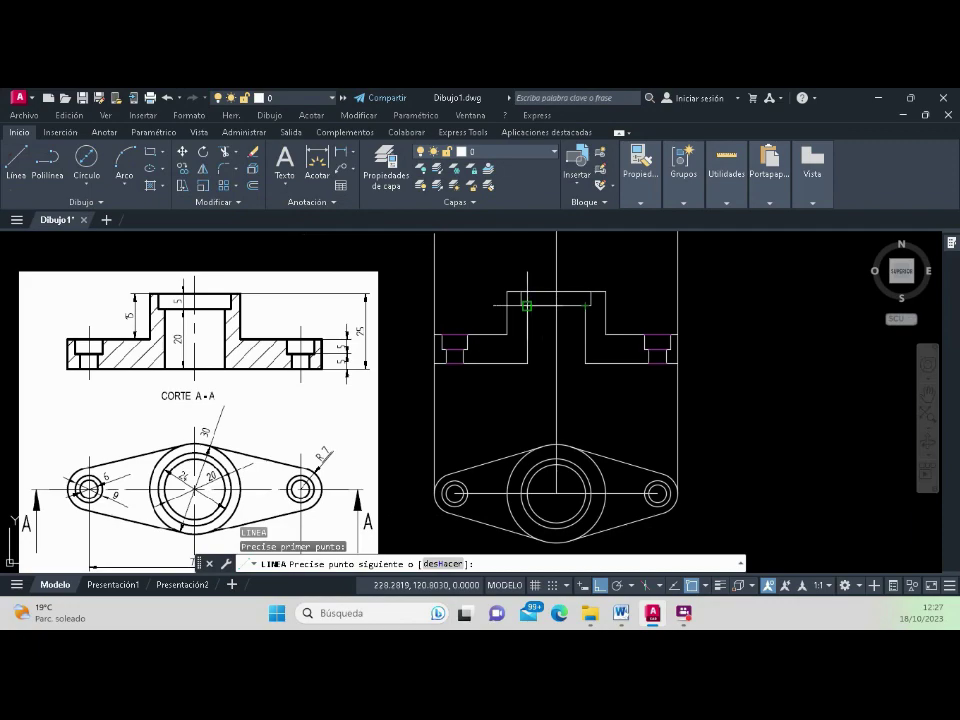
pyautogui.click(521, 304)
pyautogui.press('Return')
pyautogui.press('Return')
# Step: Draw the bottom line across the central bore and expand the extra Propiedades tools
pyautogui.click(526, 363)
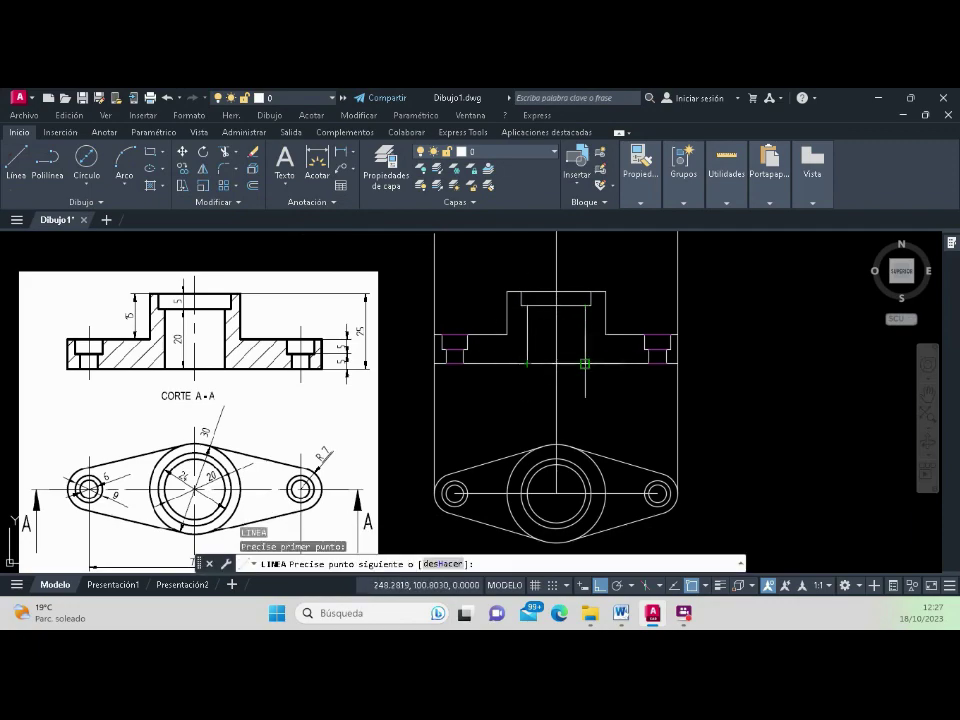
pyautogui.click(585, 363)
pyautogui.press('Return')
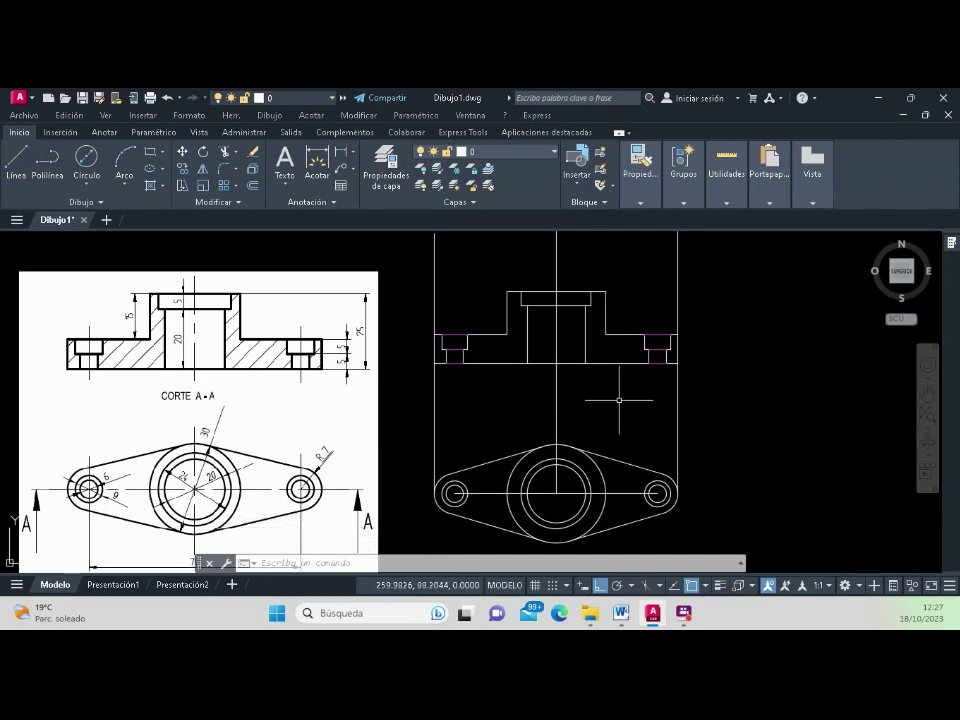
pyautogui.click(639, 203)
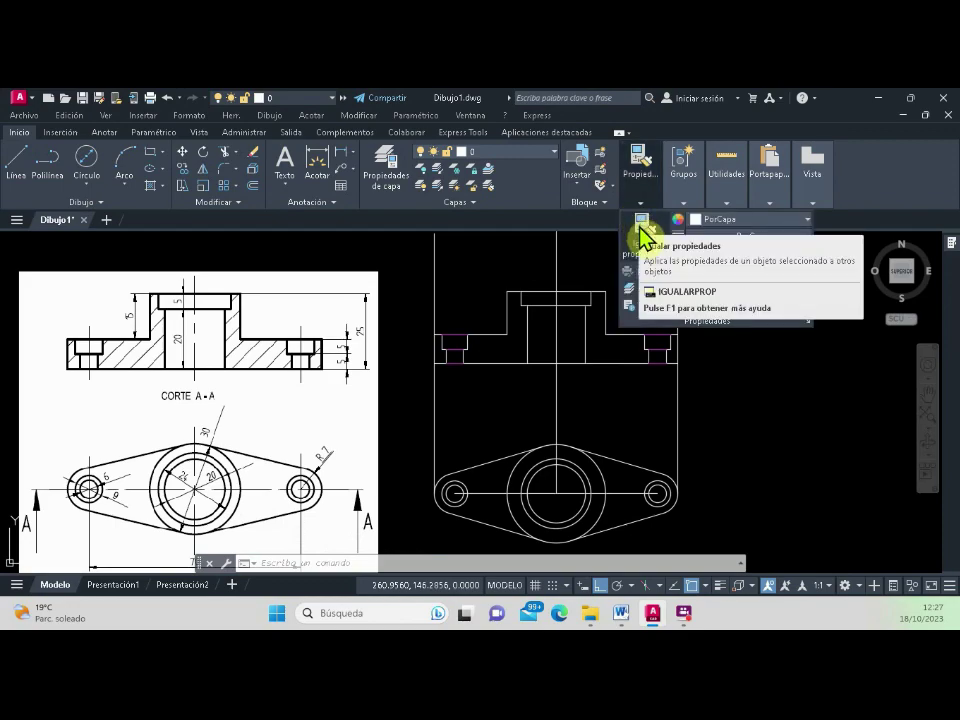
pyautogui.moveTo(641, 226)
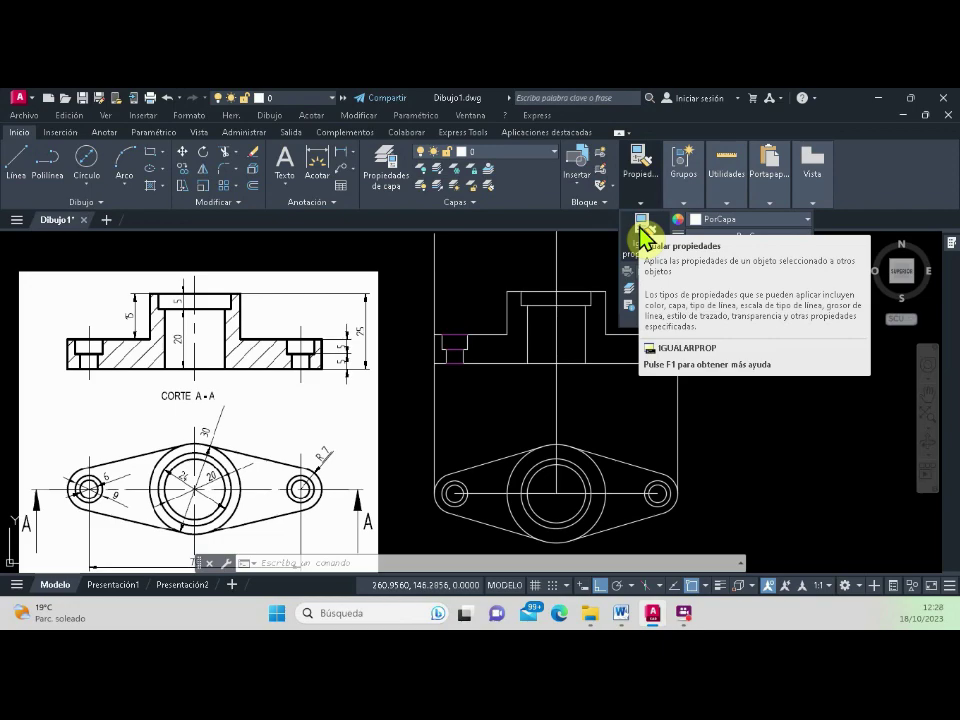
# Step: Use Igualar propiedades to copy the magenta edge's properties onto the new top and bottom lines
pyautogui.click(641, 237)
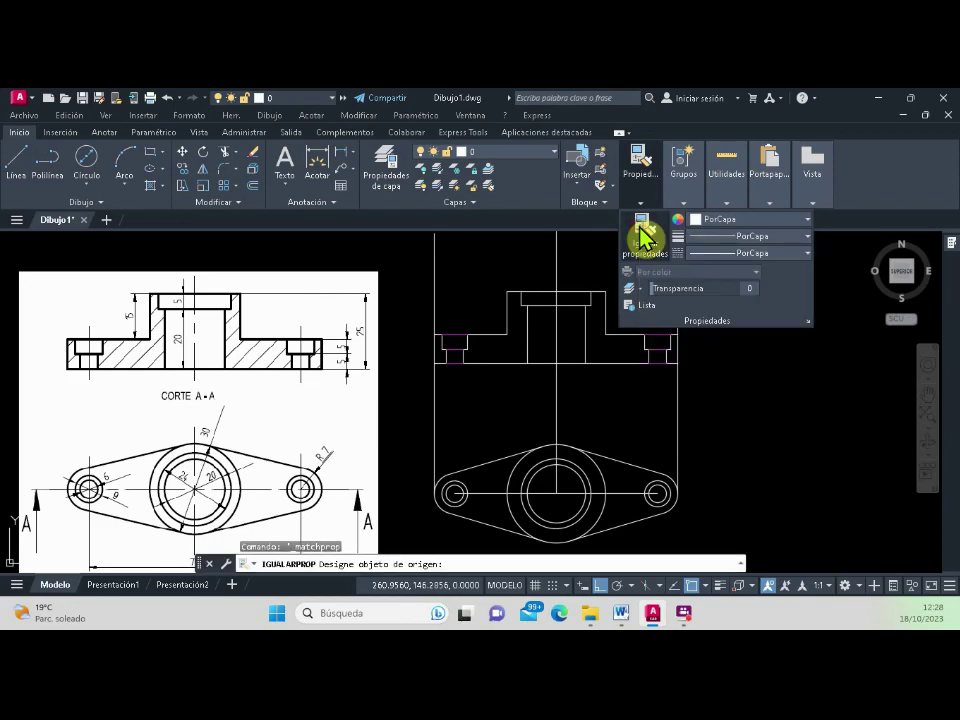
pyautogui.click(654, 335)
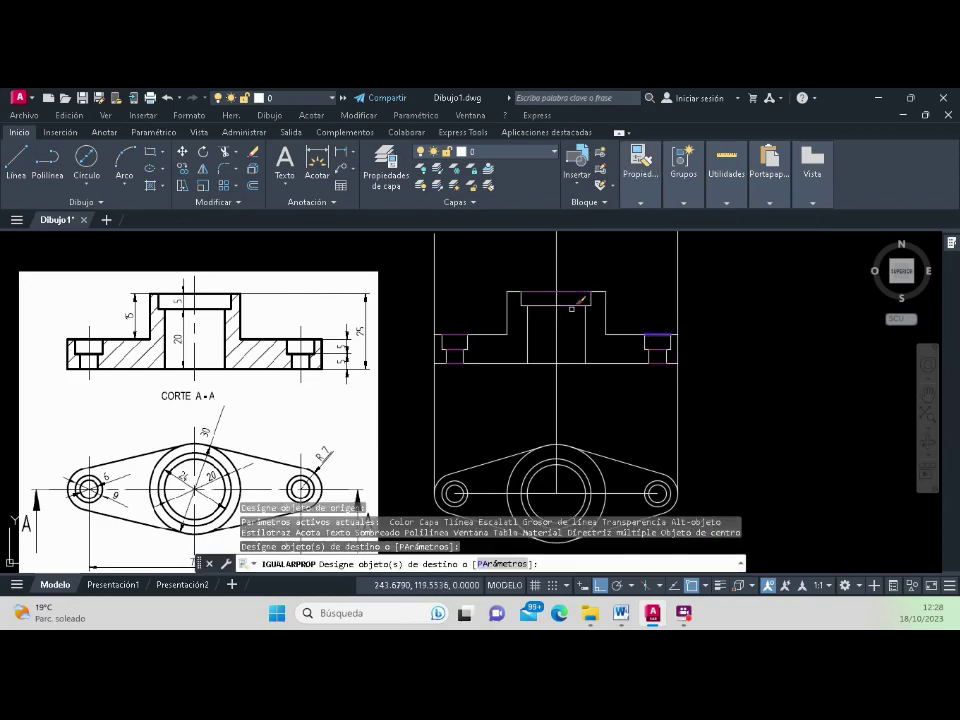
pyautogui.click(571, 304)
pyautogui.click(575, 364)
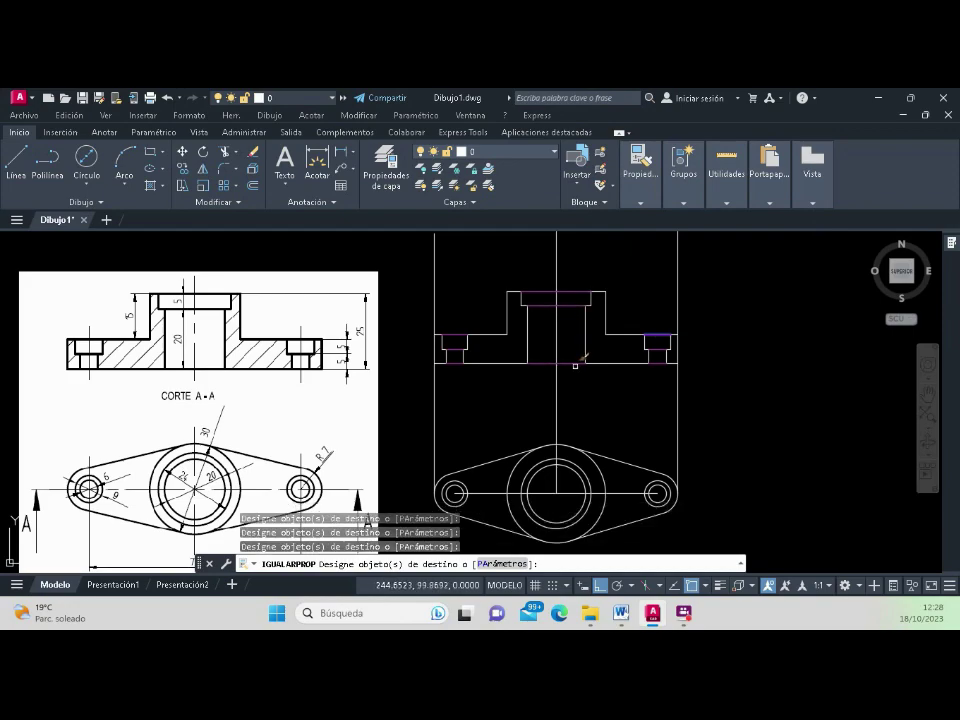
pyautogui.press('Return')
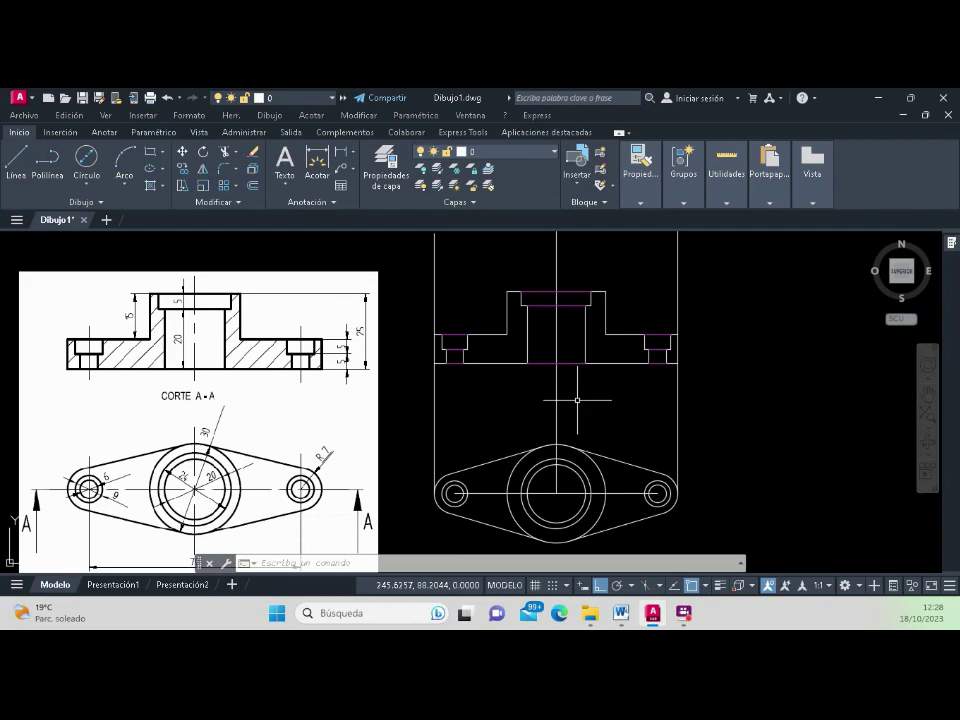
# Step: Erase the two long vertical projection lines on the left and right of the front view
pyautogui.click(611, 400)
pyautogui.click(675, 413)
pyautogui.click(487, 417)
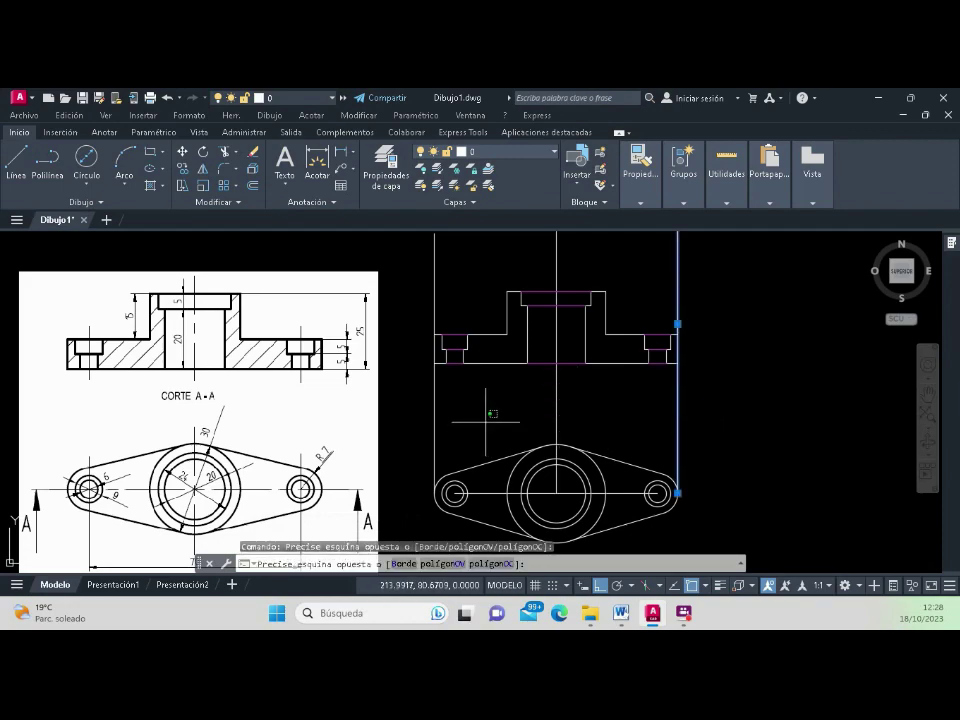
pyautogui.click(425, 420)
pyautogui.press('Delete')
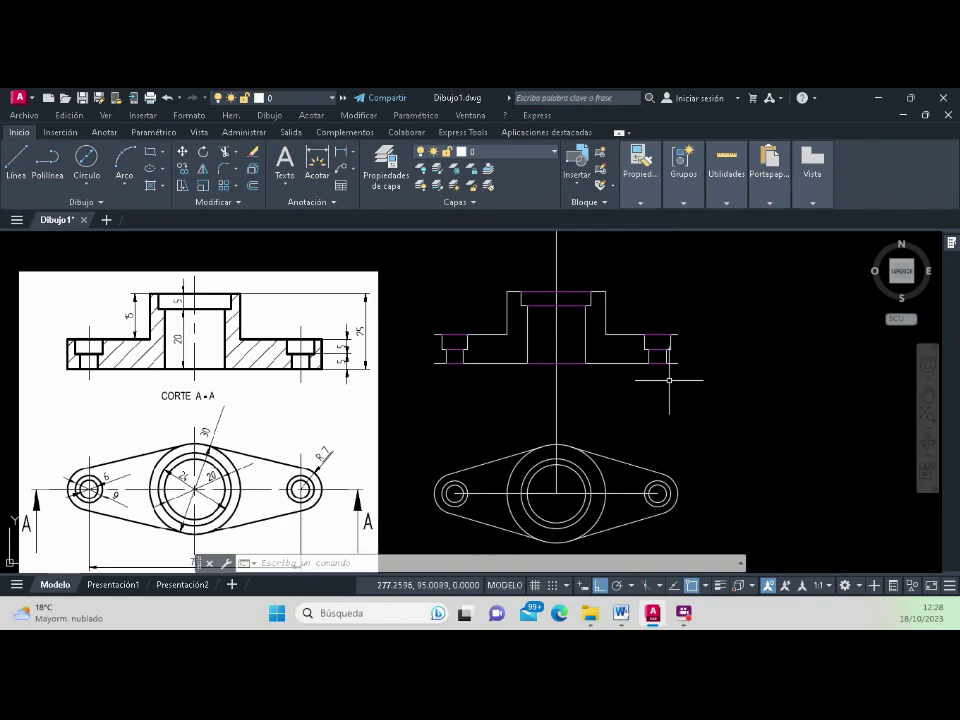
# Step: Draw short vertical lines closing the left and right ends of the front view
pyautogui.click(22, 163)
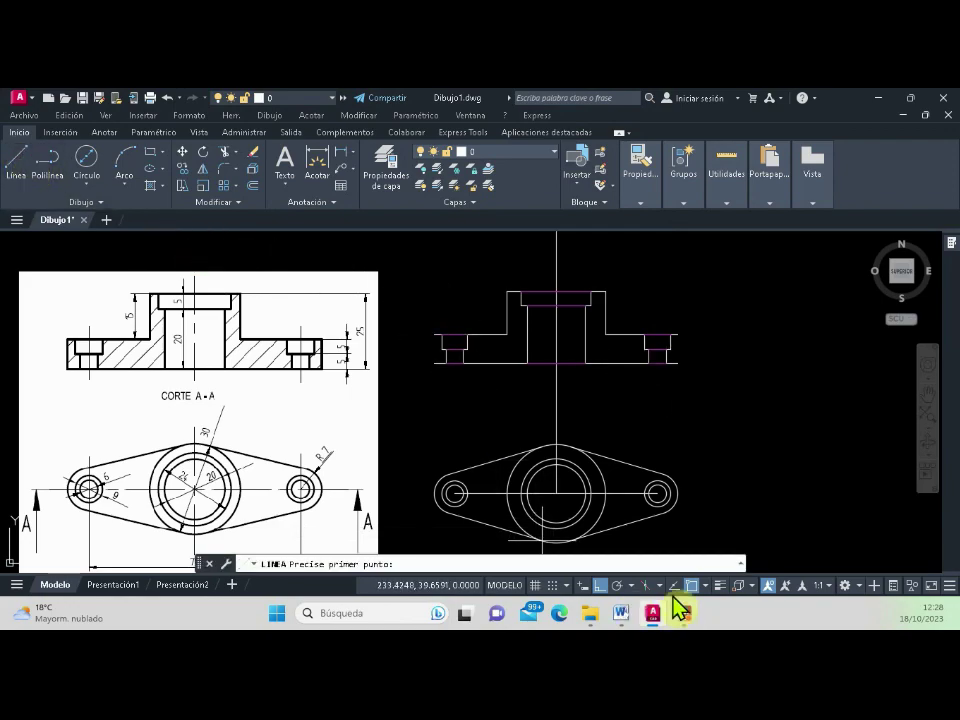
pyautogui.click(435, 335)
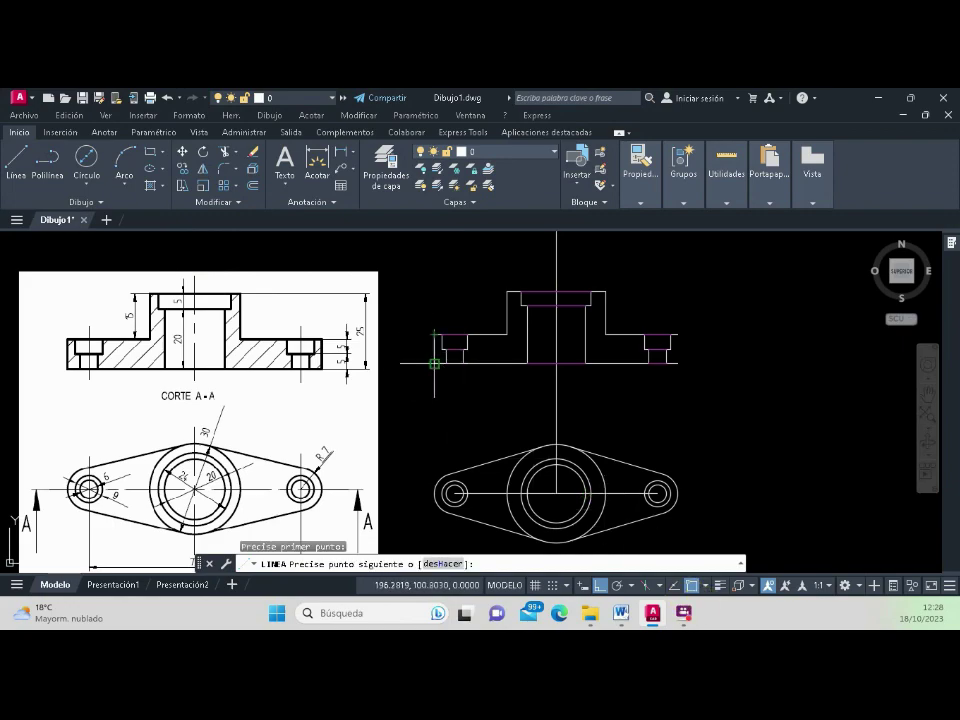
pyautogui.click(435, 363)
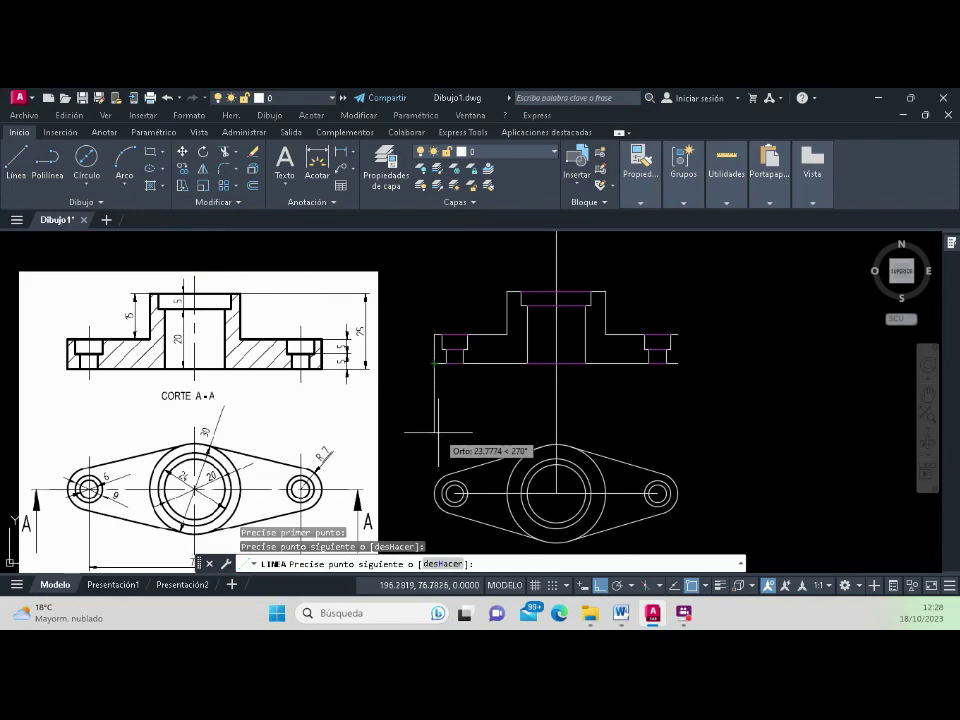
pyautogui.press('Return')
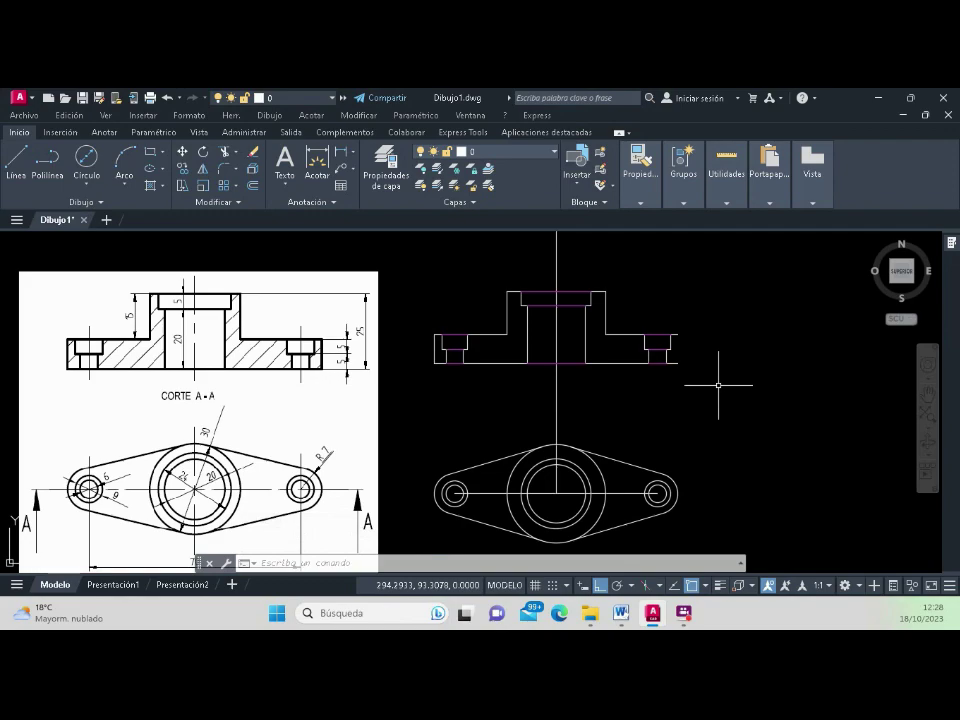
pyautogui.write('l')
pyautogui.press('Return')
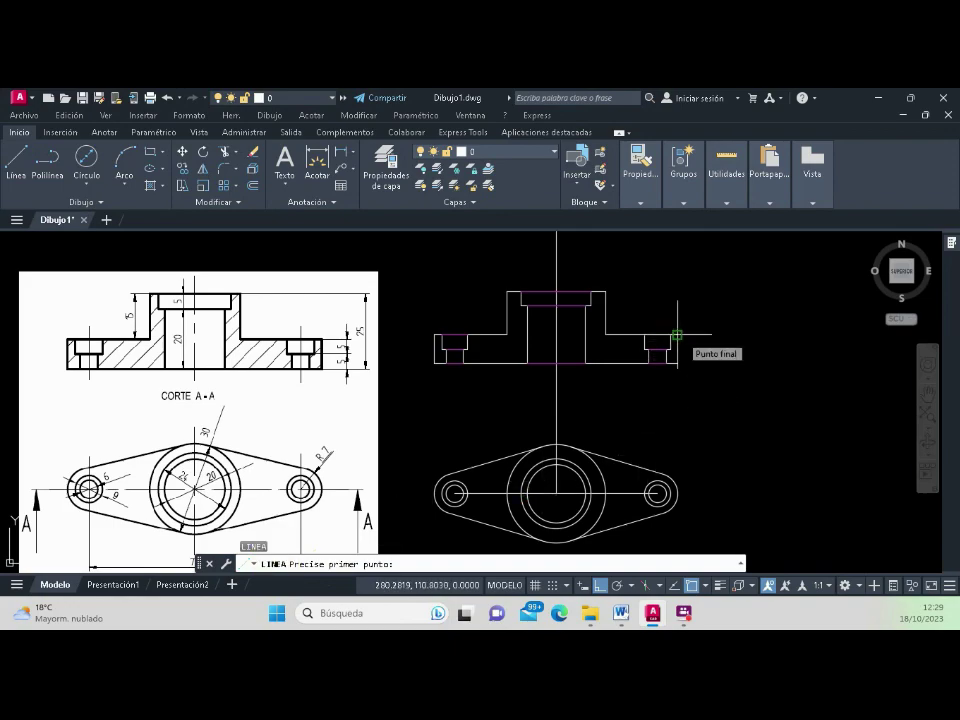
pyautogui.click(677, 335)
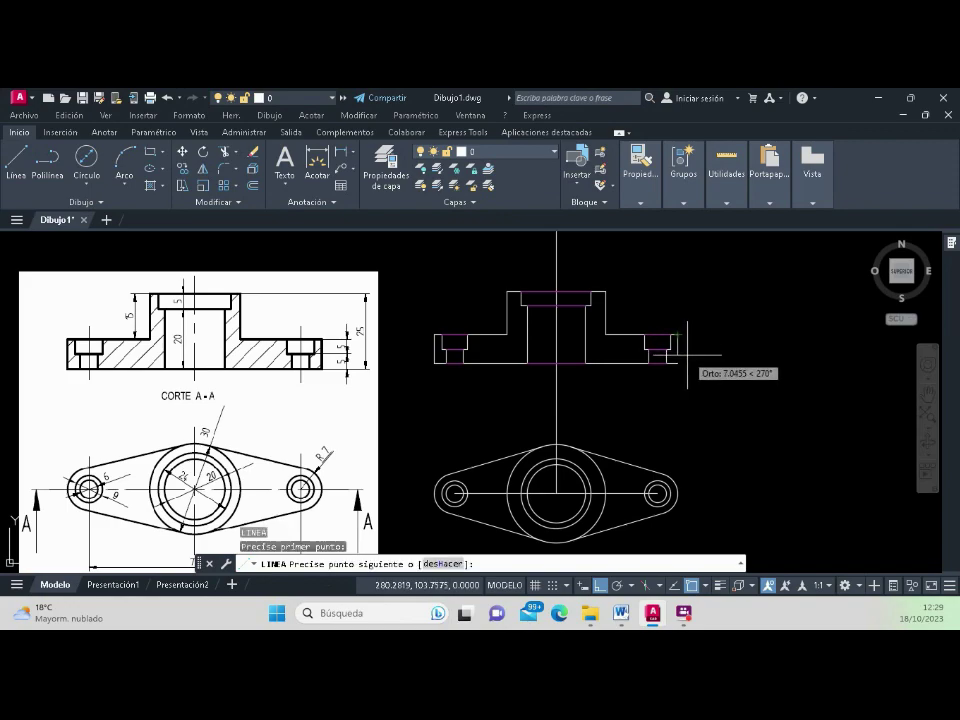
pyautogui.click(677, 364)
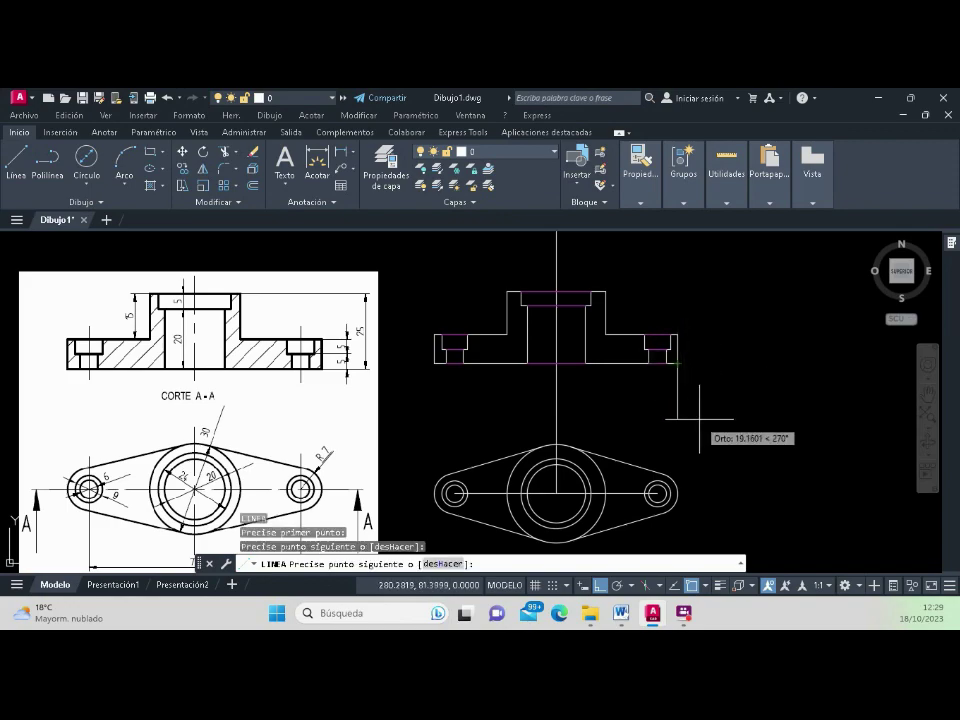
pyautogui.press('Return')
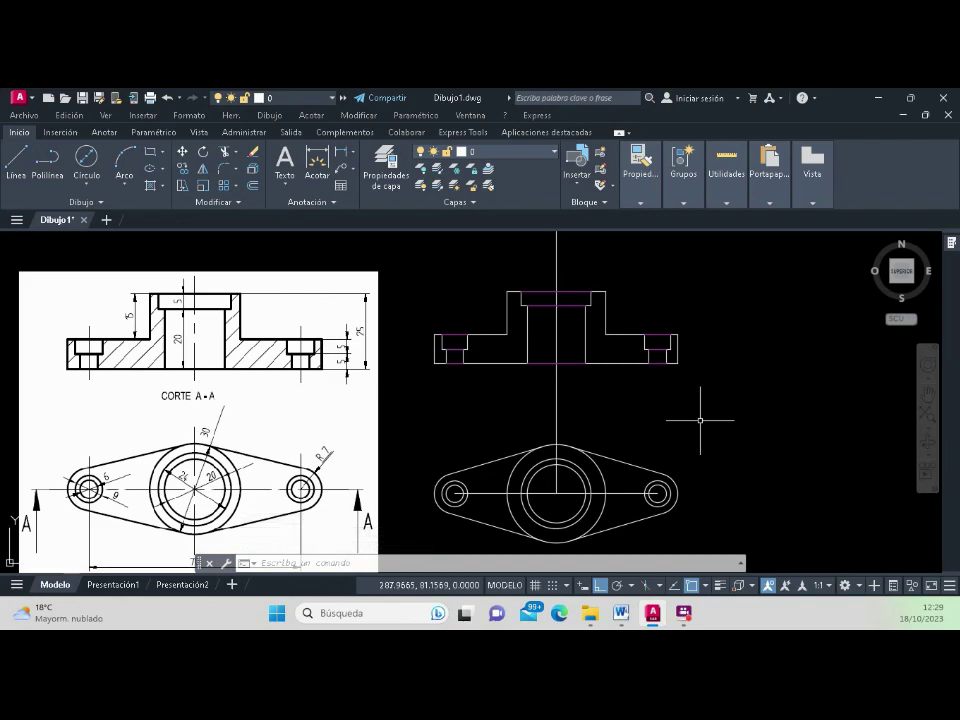
# Step: With object snap off, shorten the vertical centre axis to end just below the front view
pyautogui.click(552, 481)
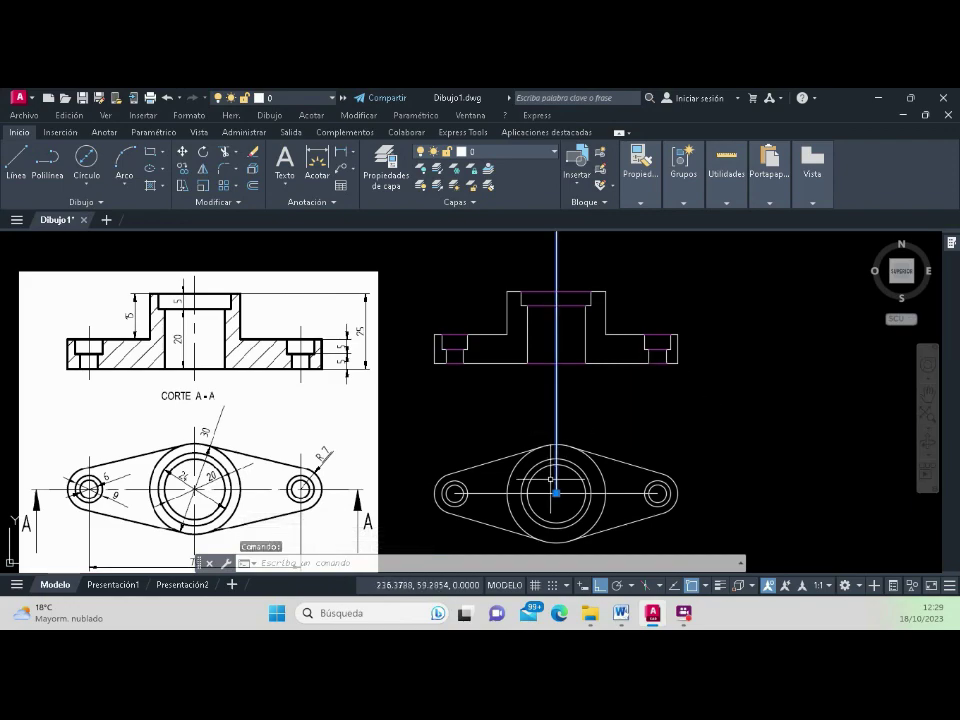
pyautogui.click(556, 493)
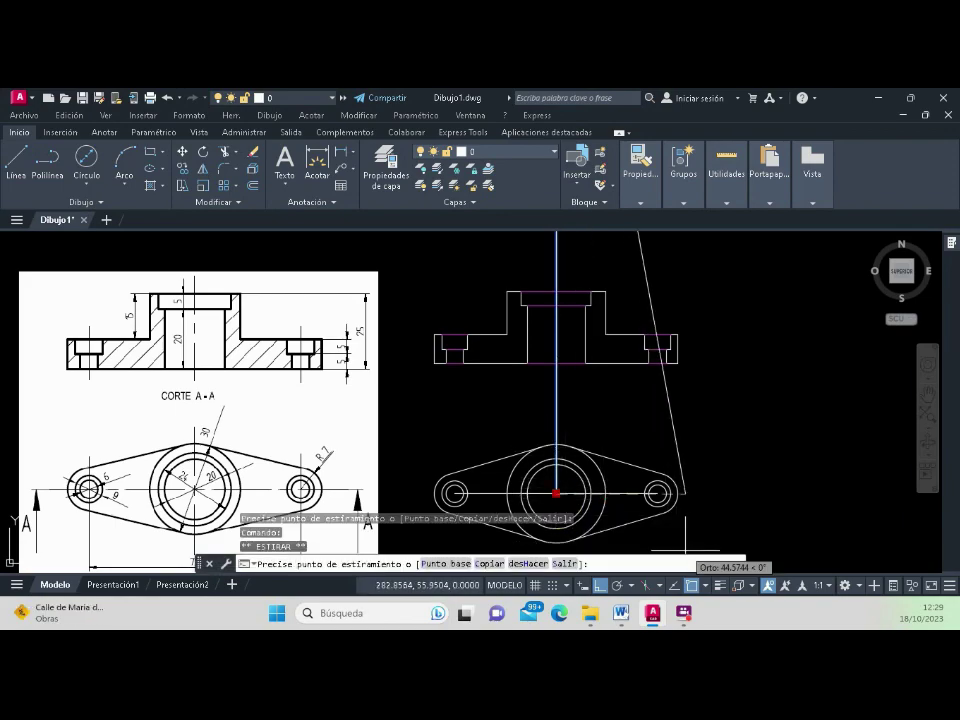
pyautogui.click(691, 585)
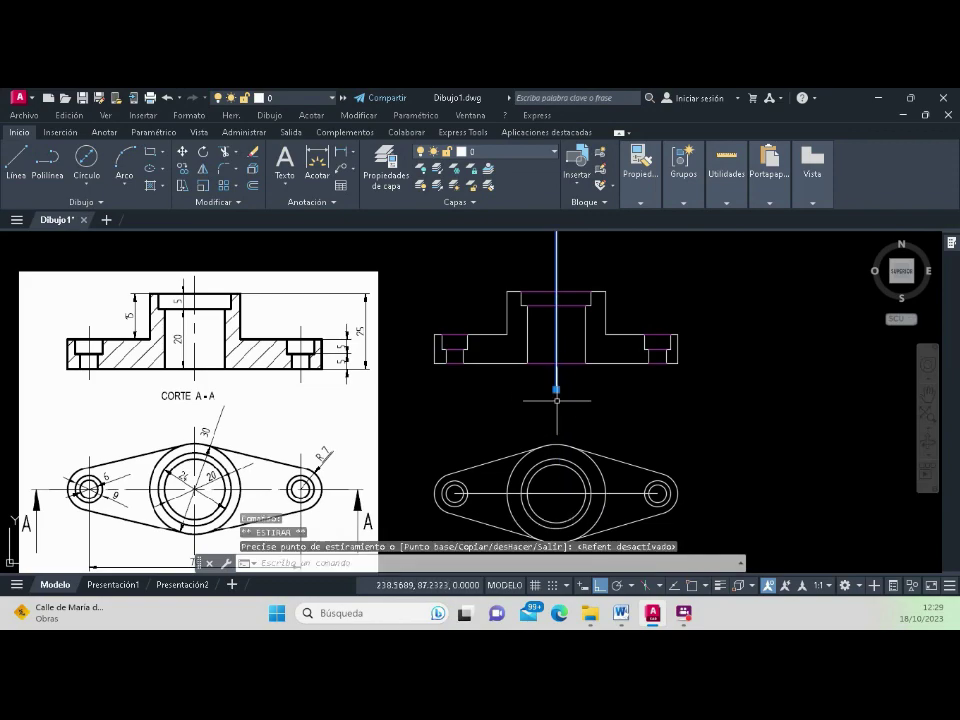
pyautogui.scroll(-4, 556, 400)
pyautogui.scroll(-2, 556, 400)
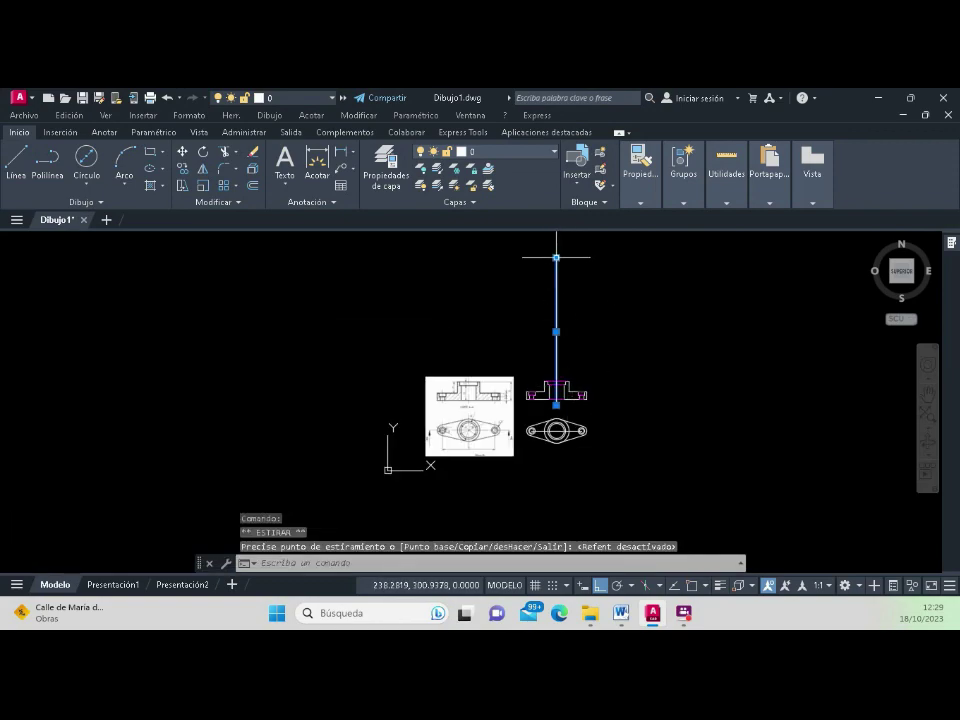
pyautogui.click(556, 257)
pyautogui.click(556, 257)
pyautogui.scroll(3, 551, 396)
pyautogui.click(551, 385)
pyautogui.scroll(-3, 557, 437)
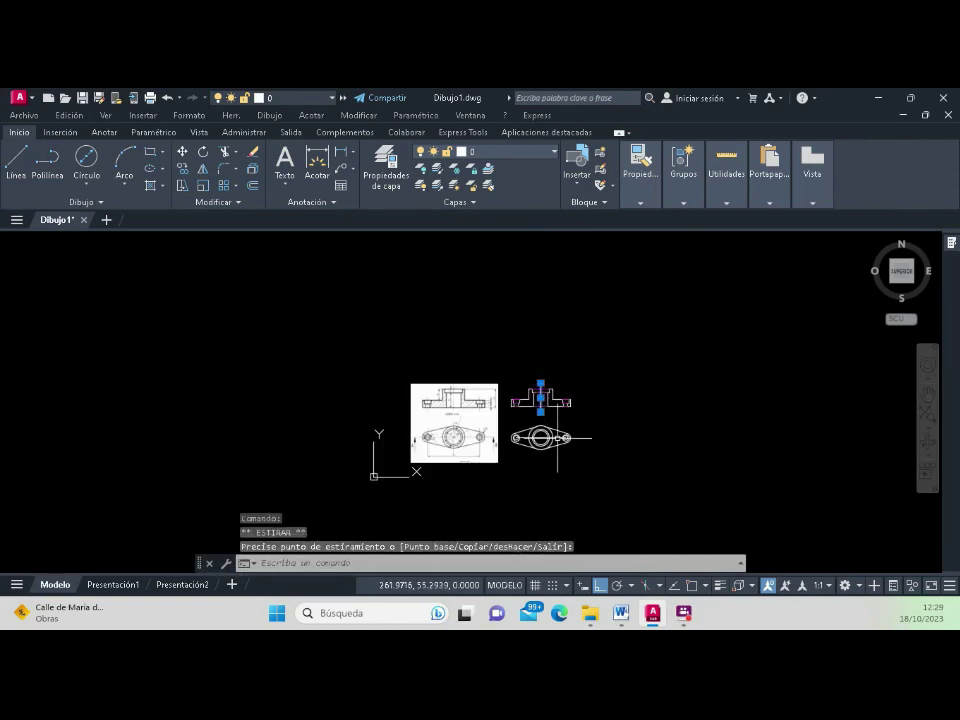
pyautogui.scroll(5, 557, 437)
# Step: Stretch the top view's horizontal centre line past both the right and left holes
pyautogui.click(580, 452)
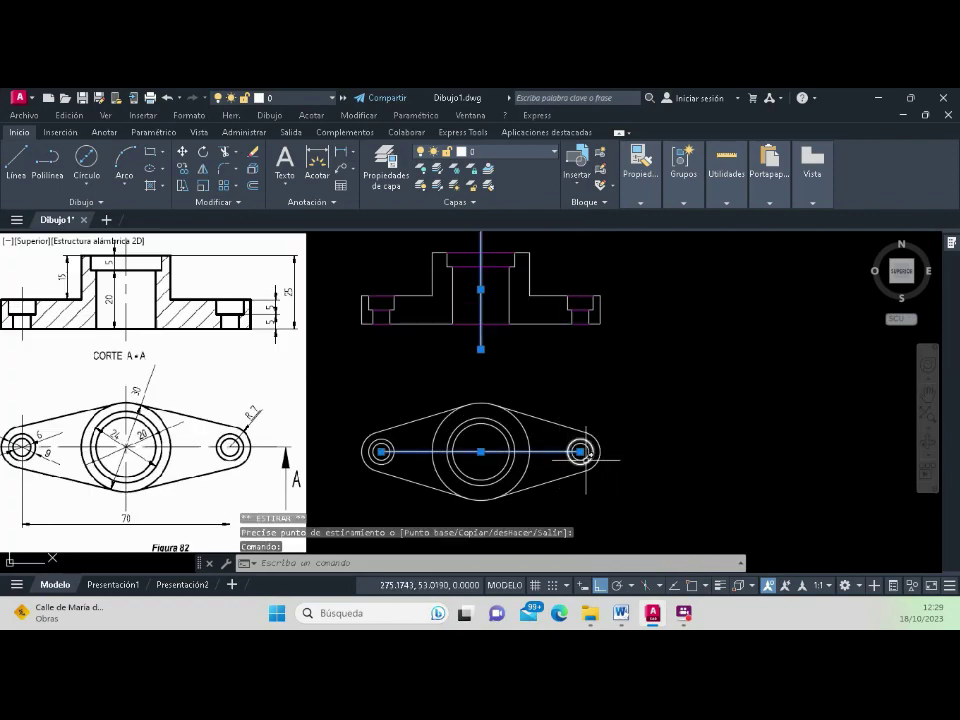
pyautogui.click(580, 452)
pyautogui.click(665, 452)
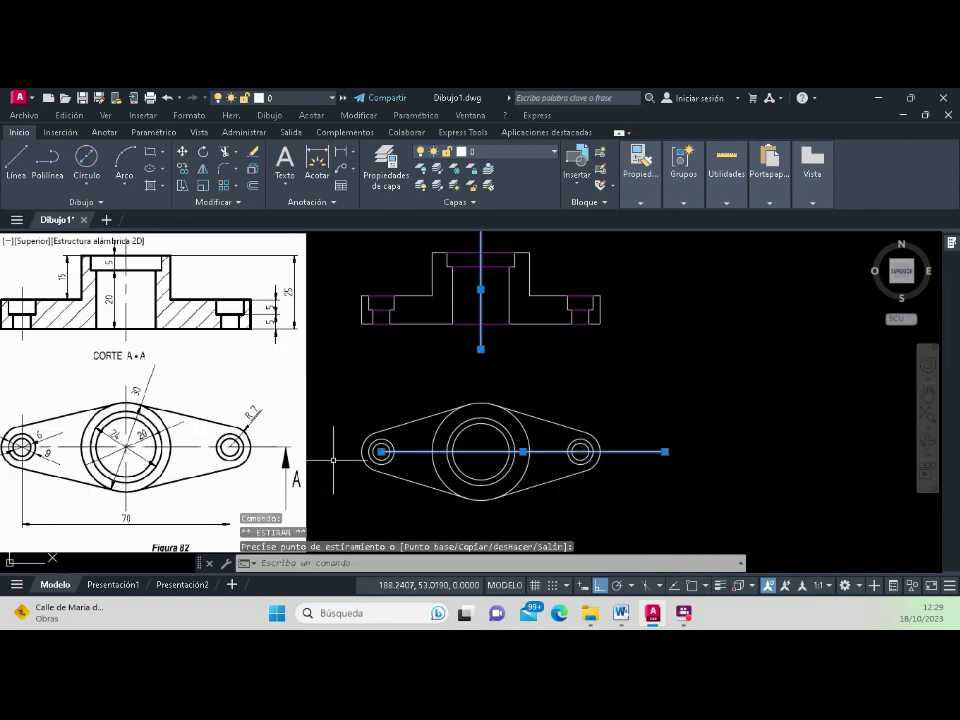
pyautogui.click(381, 452)
pyautogui.click(342, 452)
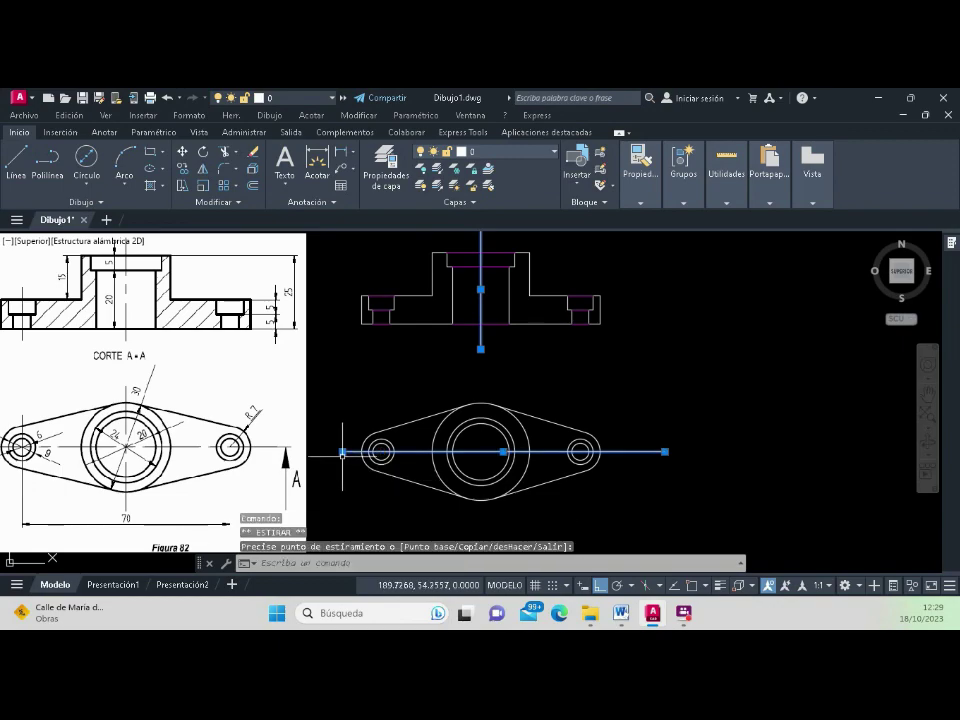
pyautogui.press('Escape')
pyautogui.press('Escape')
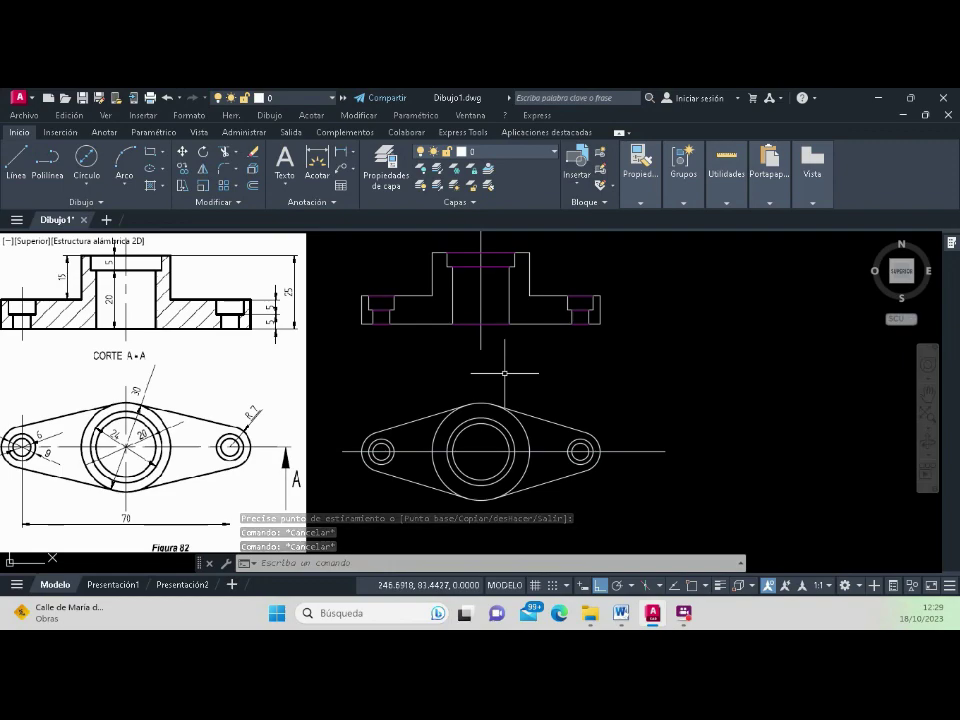
# Step: Zoom and pan around the section view to bring the central boss's right edge into view
pyautogui.scroll(-5, 504, 373)
pyautogui.scroll(-2, 504, 360)
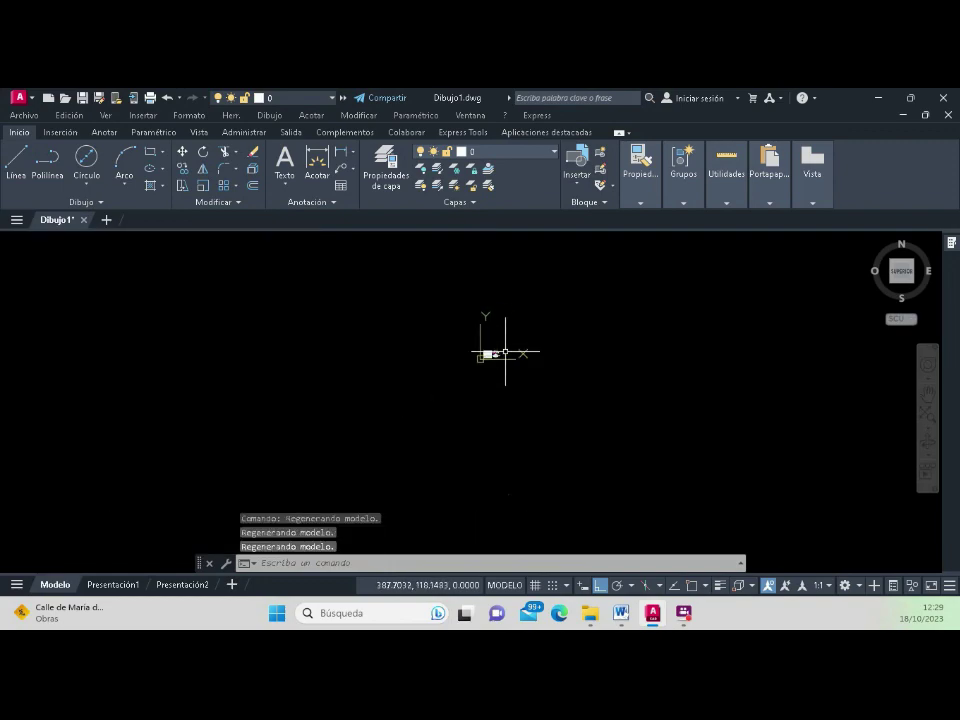
pyautogui.scroll(2, 490, 352)
pyautogui.scroll(1, 490, 352)
pyautogui.scroll(2, 516, 354)
pyautogui.scroll(3, 530, 358)
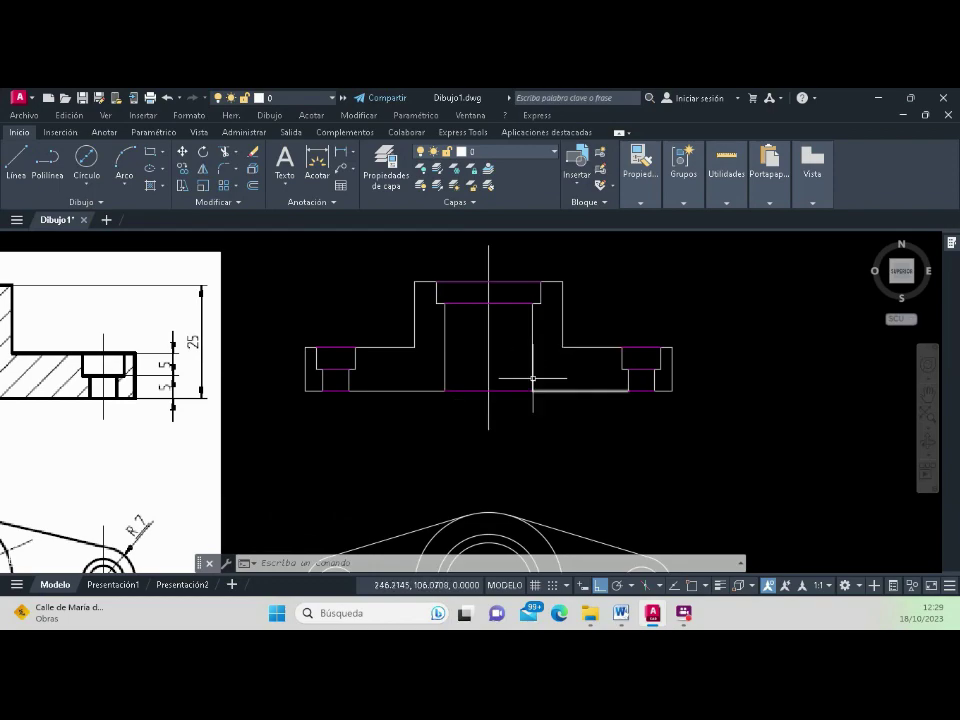
pyautogui.scroll(5, 507, 354)
pyautogui.scroll(-5, 490, 395)
pyautogui.scroll(4, 512, 384)
pyautogui.scroll(2, 484, 392)
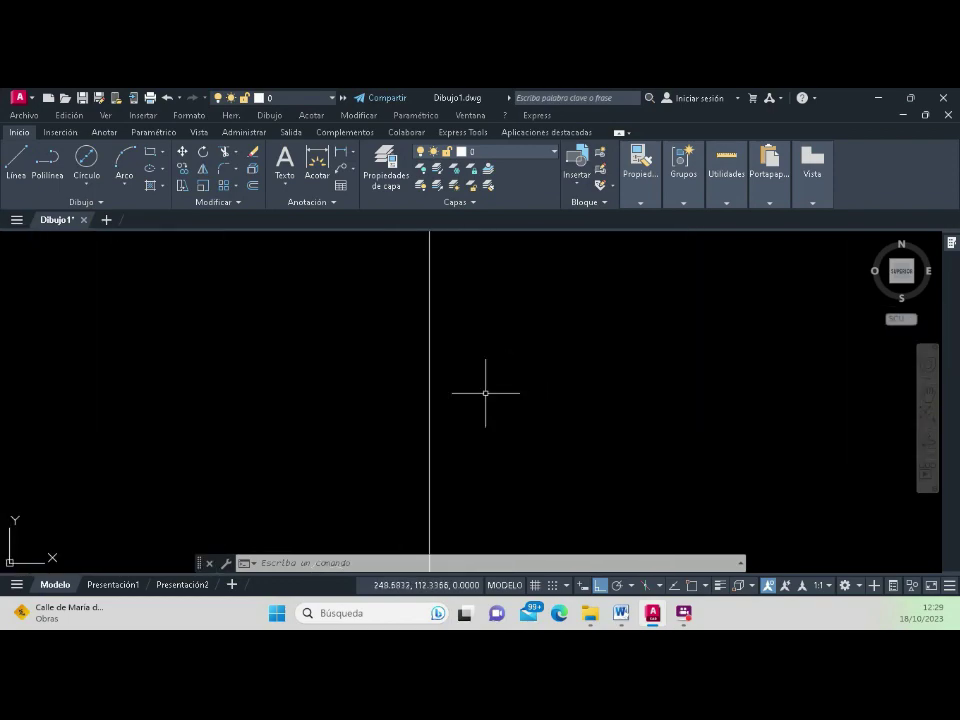
pyautogui.scroll(2, 600, 434)
pyautogui.scroll(-2, 650, 432)
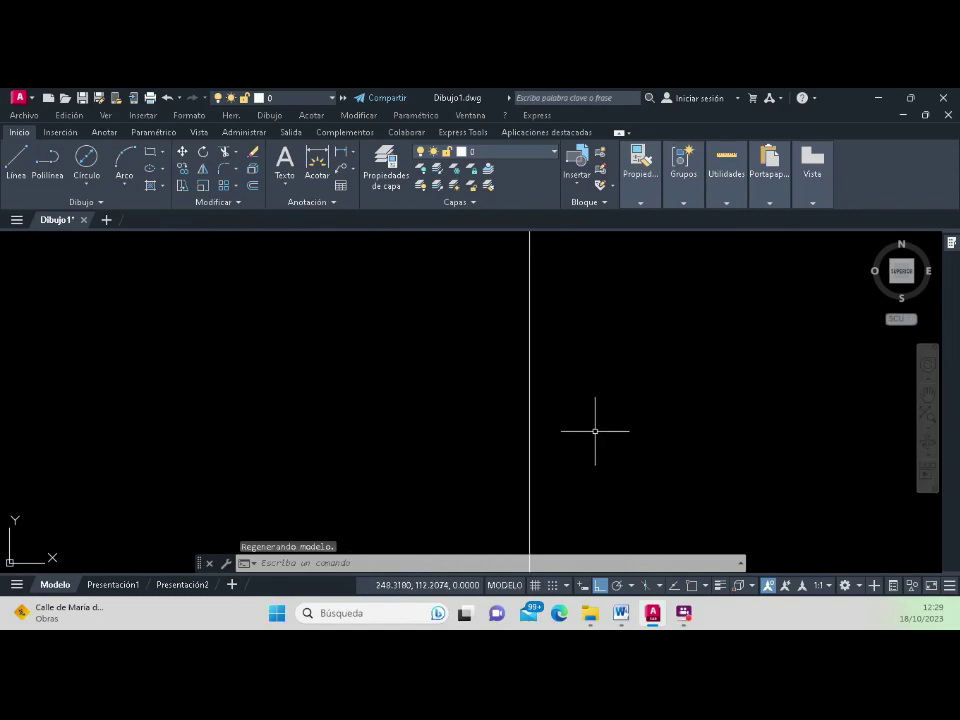
pyautogui.scroll(1, 570, 432)
pyautogui.scroll(3, 559, 435)
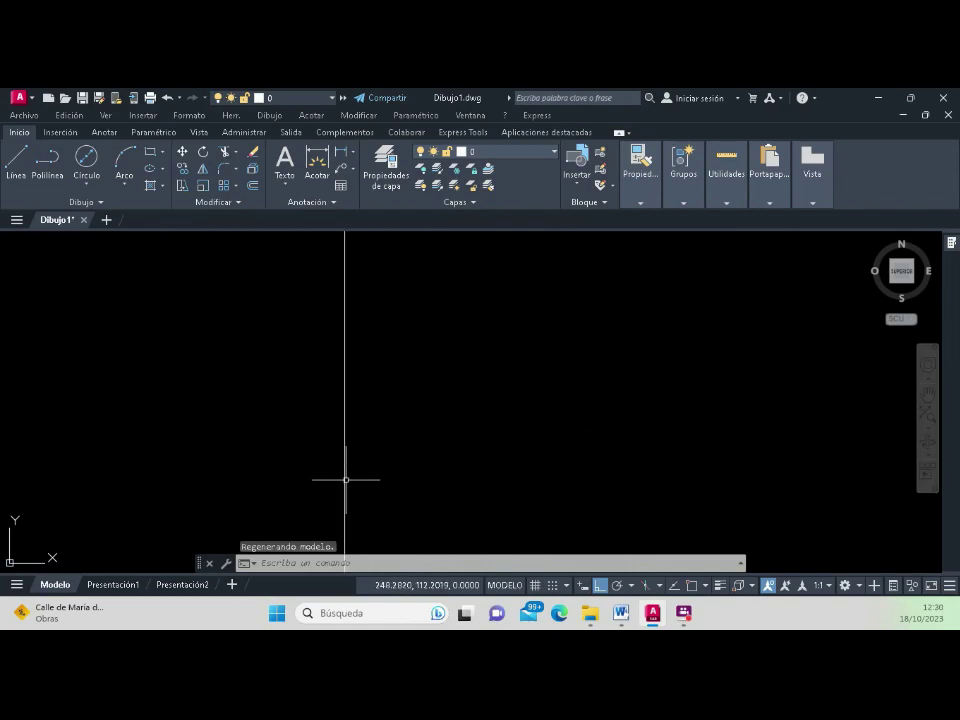
pyautogui.scroll(4, 343, 479)
pyautogui.scroll(2, 300, 475)
pyautogui.scroll(1, 245, 467)
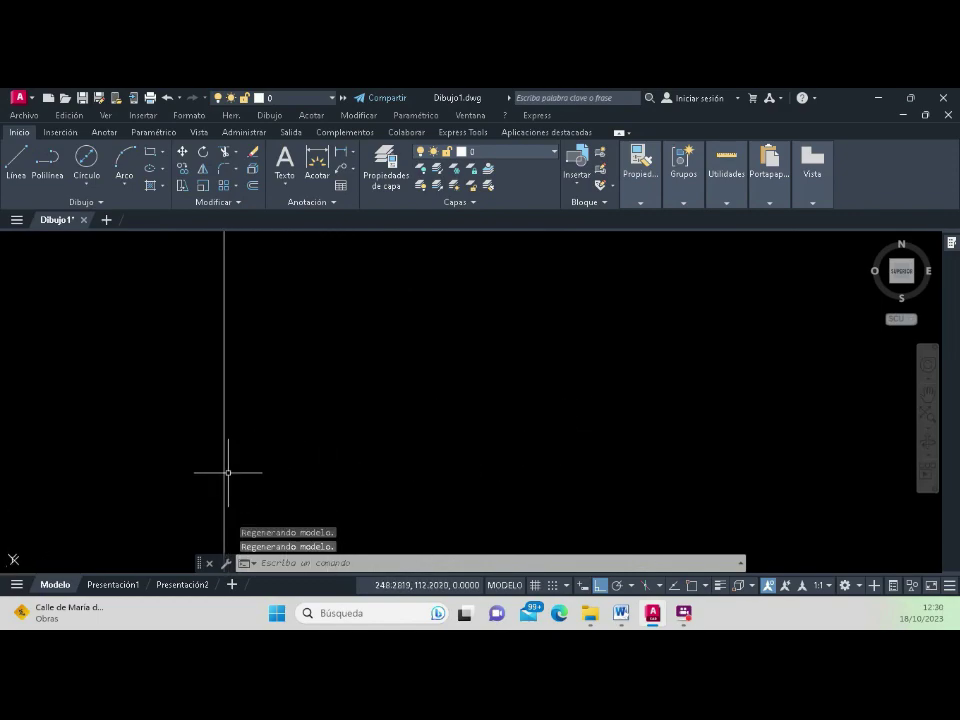
pyautogui.scroll(1, 210, 472)
pyautogui.scroll(2, 195, 472)
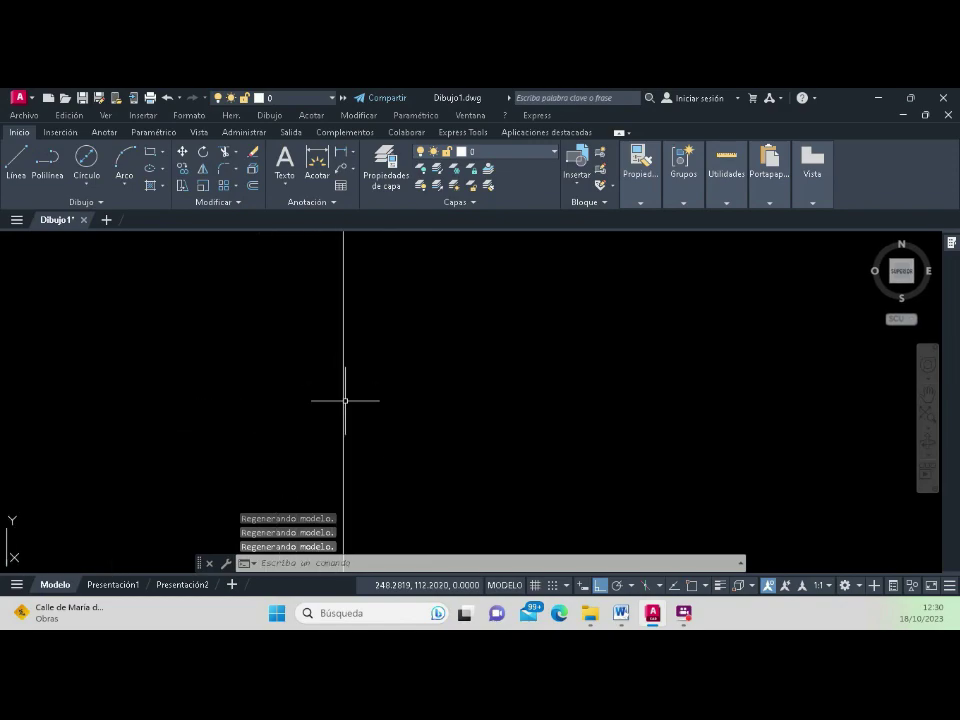
pyautogui.scroll(-2, 343, 399)
pyautogui.scroll(-5, 340, 402)
pyautogui.scroll(4, 340, 402)
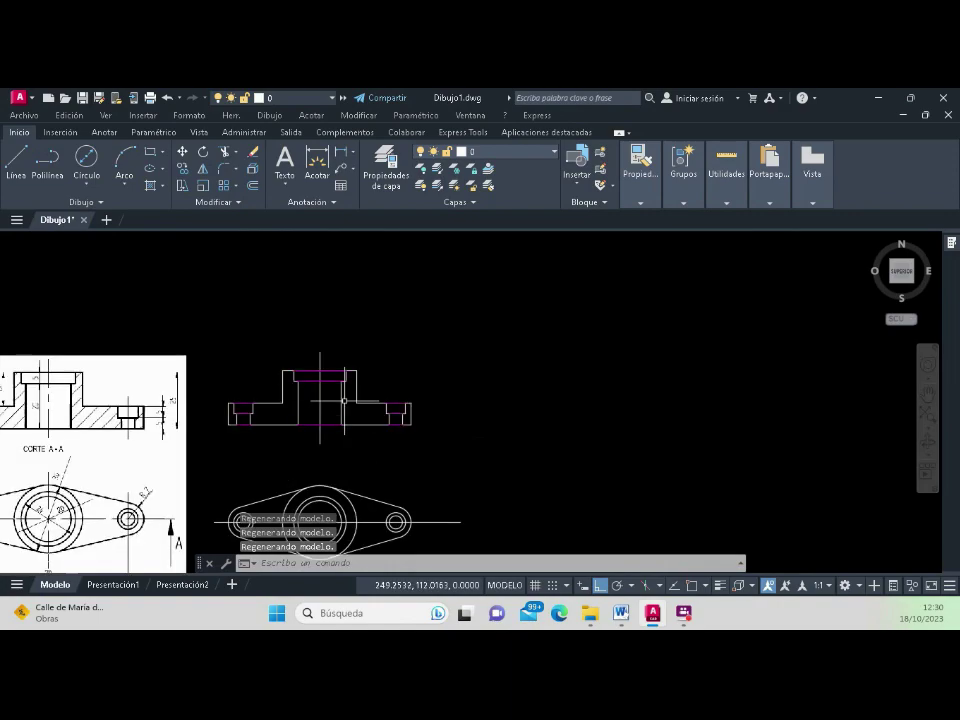
pyautogui.scroll(4, 338, 403)
pyautogui.scroll(5, 310, 412)
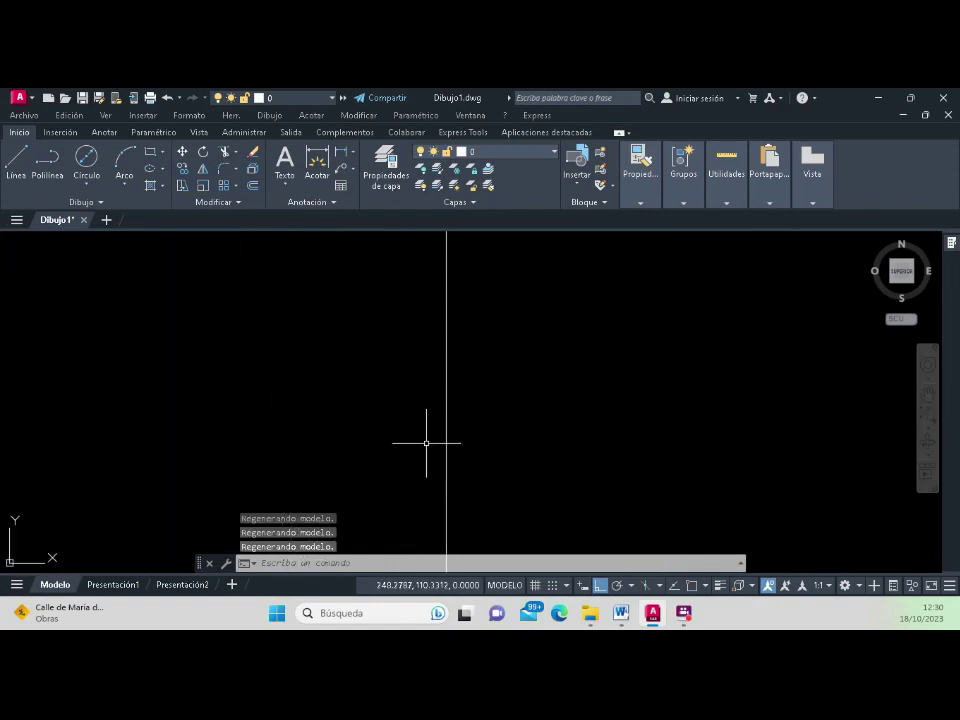
pyautogui.scroll(2, 461, 452)
pyautogui.scroll(-2, 426, 424)
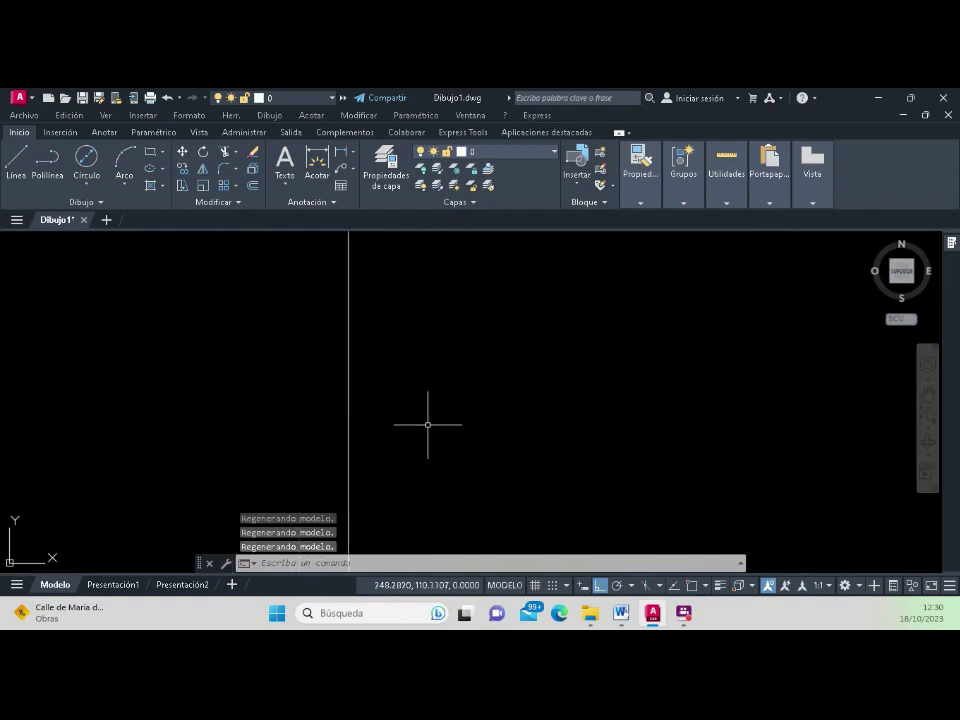
pyautogui.scroll(-2, 427, 424)
pyautogui.scroll(1, 427, 424)
pyautogui.scroll(1, 414, 427)
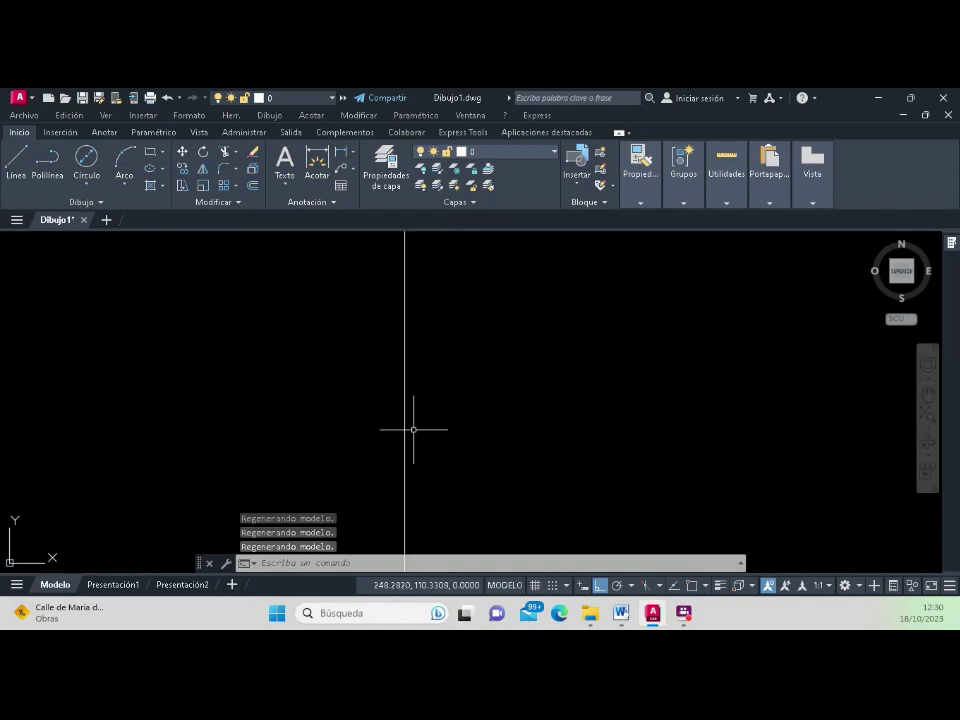
pyautogui.scroll(2, 390, 436)
pyautogui.scroll(3, 372, 442)
pyautogui.scroll(2, 238, 432)
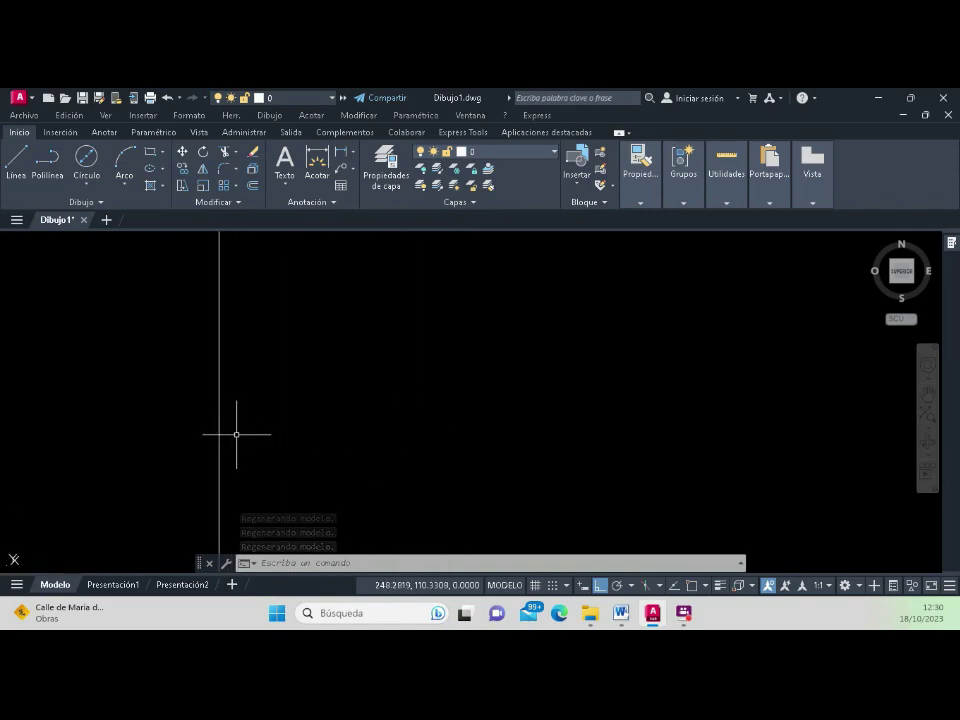
pyautogui.scroll(-1, 239, 433)
pyautogui.moveTo(240, 434); pyautogui.dragTo(385, 434, button='middle')
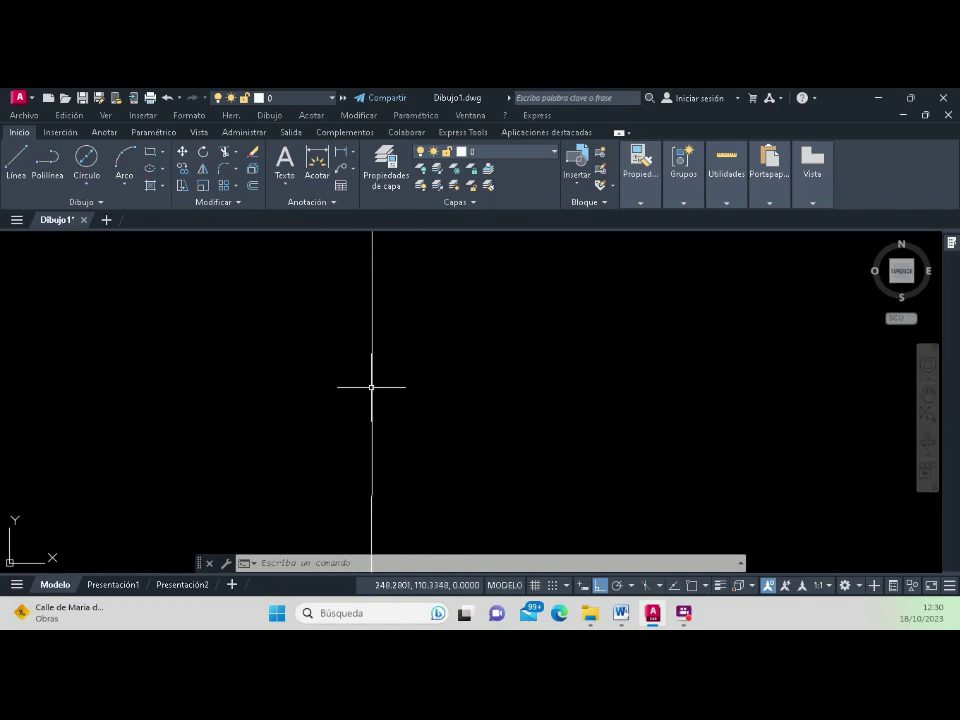
pyautogui.scroll(-5, 371, 387)
pyautogui.scroll(-2, 373, 386)
pyautogui.scroll(3, 373, 386)
pyautogui.scroll(3, 310, 391)
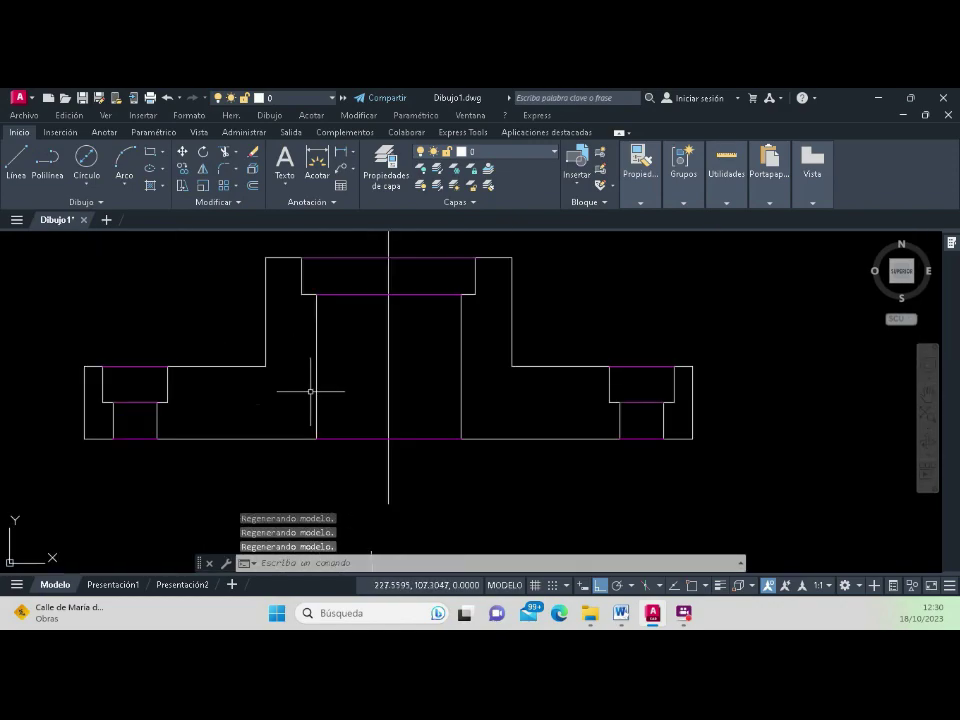
pyautogui.scroll(-4, 310, 391)
pyautogui.scroll(-3, 320, 390)
pyautogui.scroll(-2, 330, 389)
pyautogui.scroll(5, 342, 388)
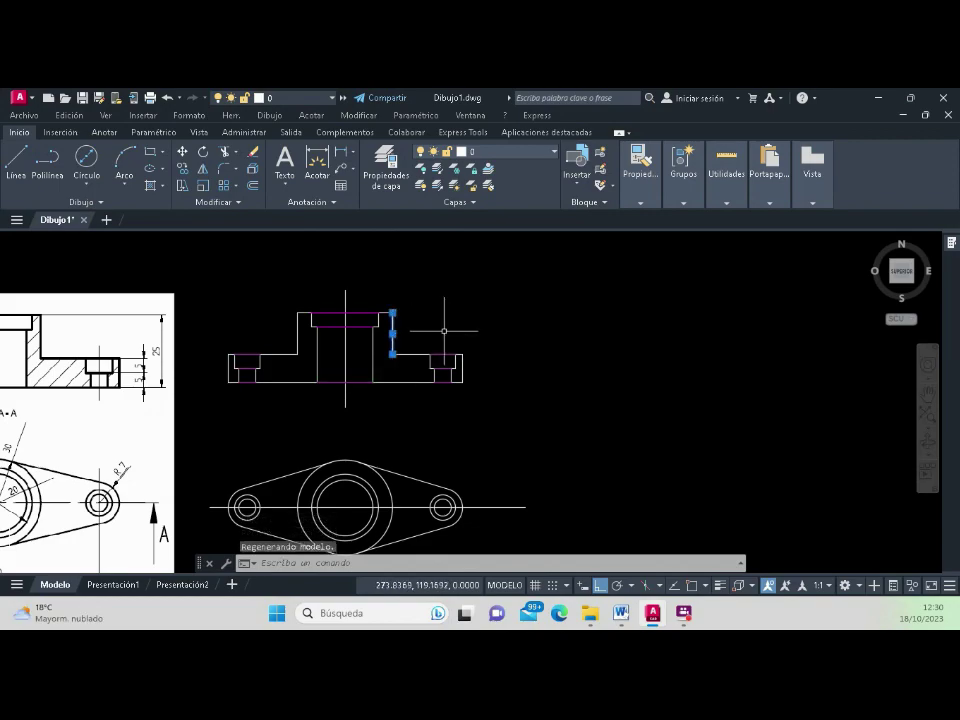
# Step: Set the boss edge's lineweight to 0.30 mm, then zoom back out over the drawing
pyautogui.click(645, 198)
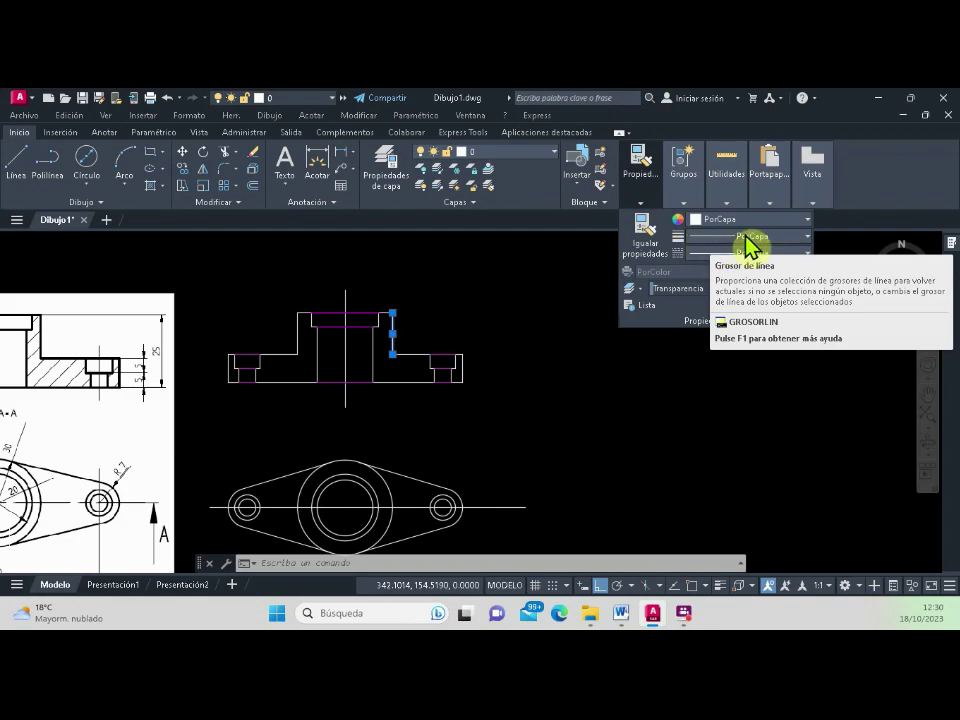
pyautogui.click(809, 244)
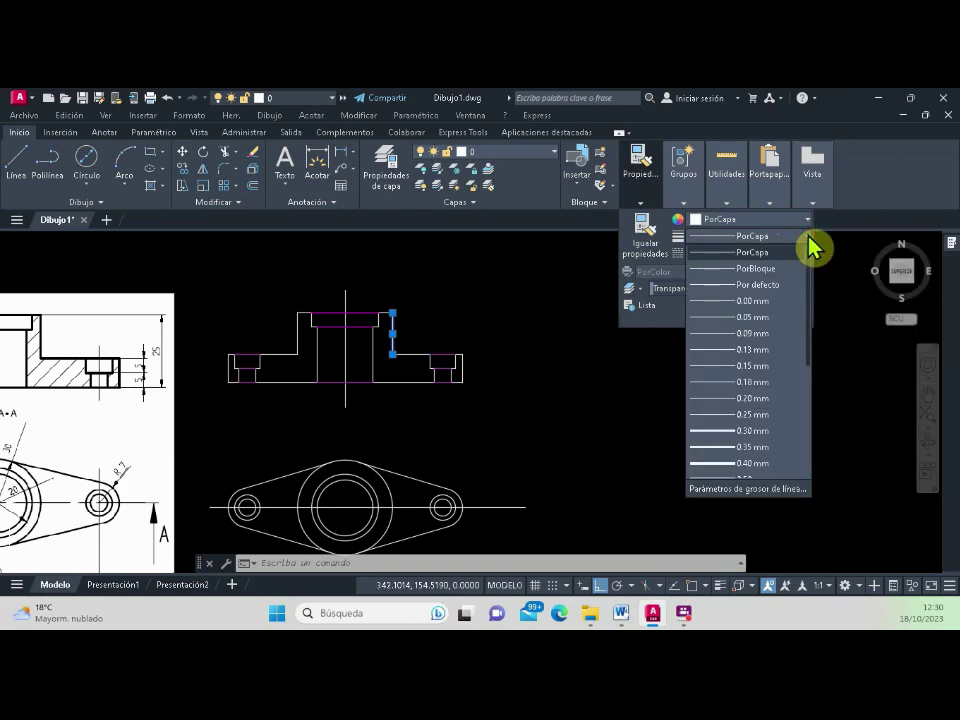
pyautogui.click(761, 431)
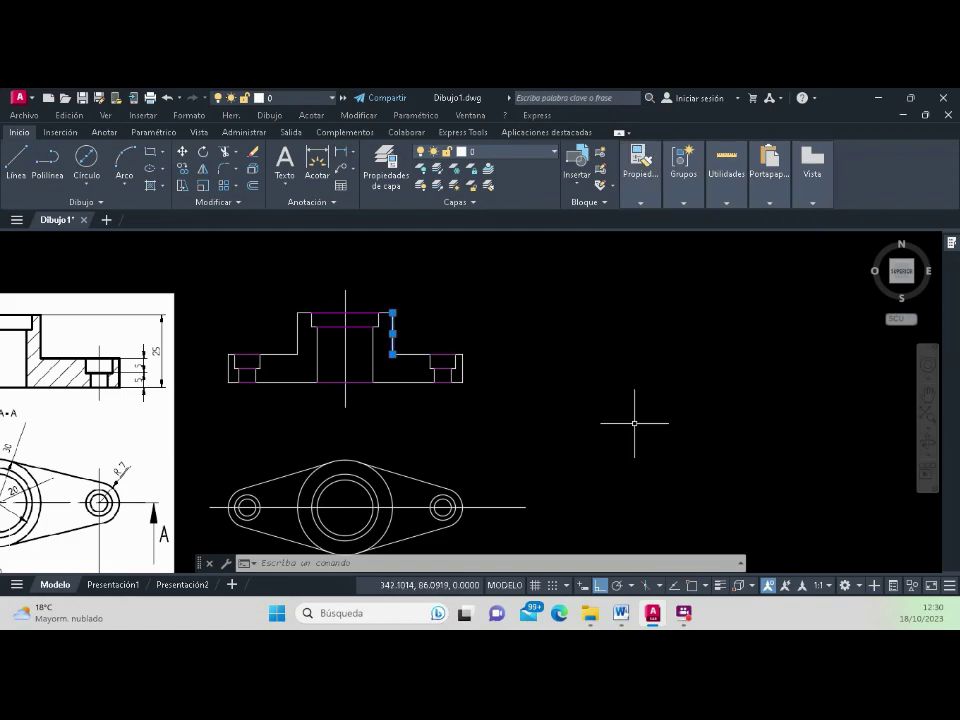
pyautogui.press('Escape')
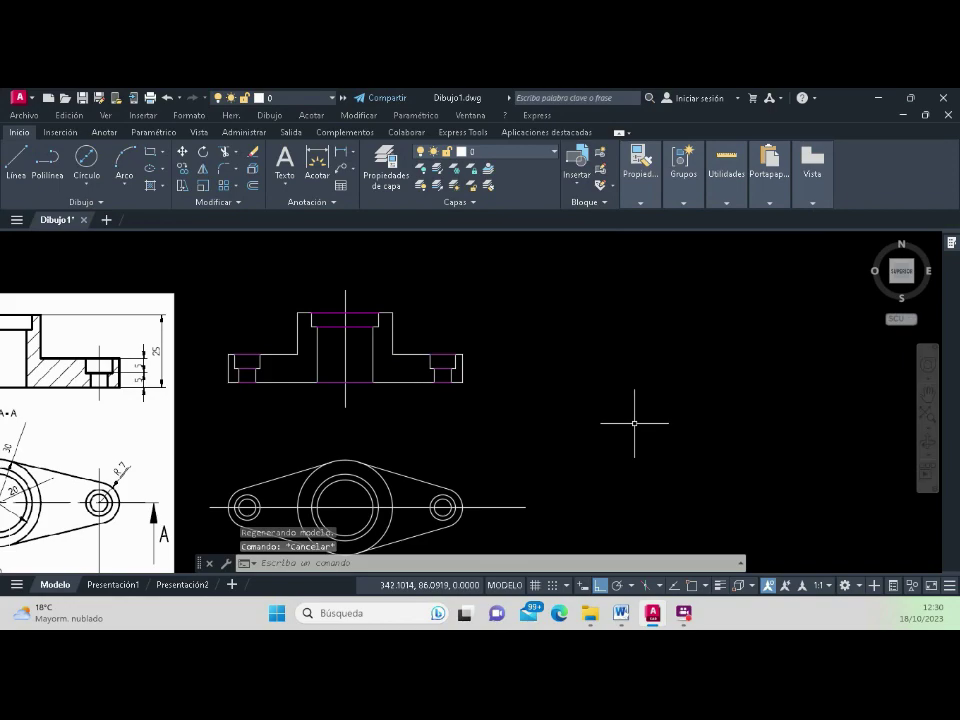
pyautogui.scroll(5, 390, 311)
pyautogui.scroll(3, 291, 366)
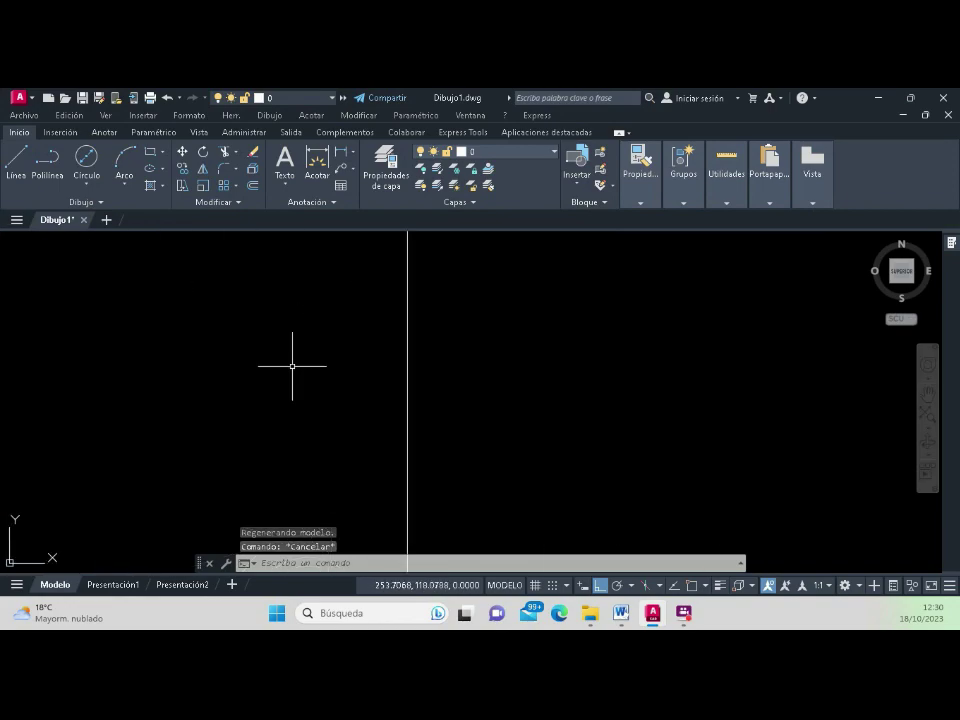
pyautogui.scroll(-2, 441, 398)
pyautogui.scroll(-4, 441, 398)
pyautogui.scroll(6, 470, 410)
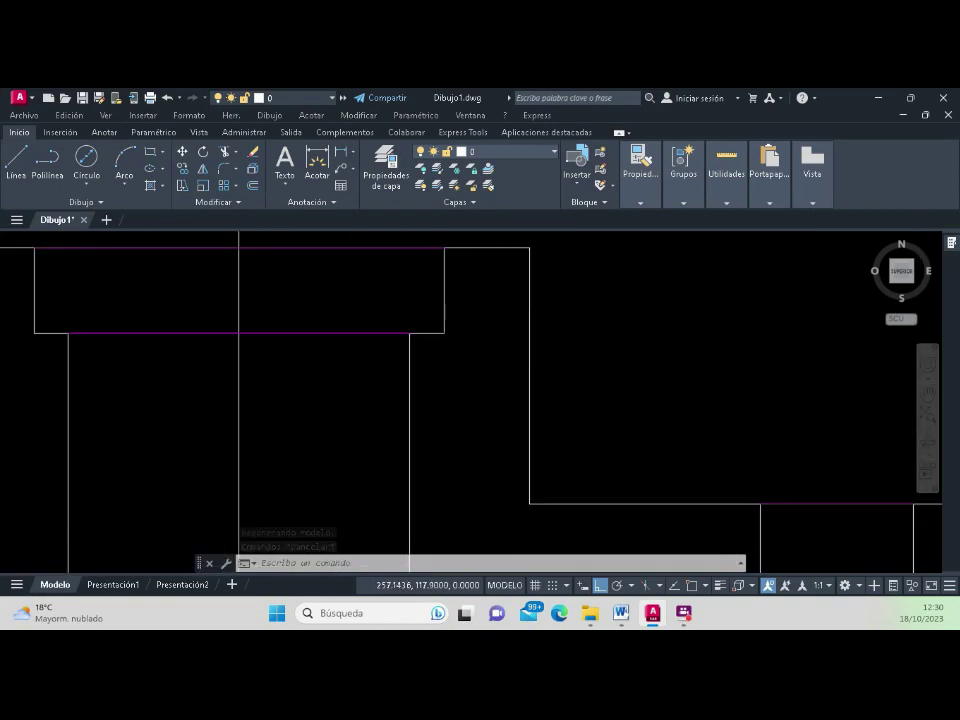
pyautogui.scroll(2, 478, 420)
pyautogui.scroll(-2, 499, 420)
pyautogui.scroll(-3, 499, 420)
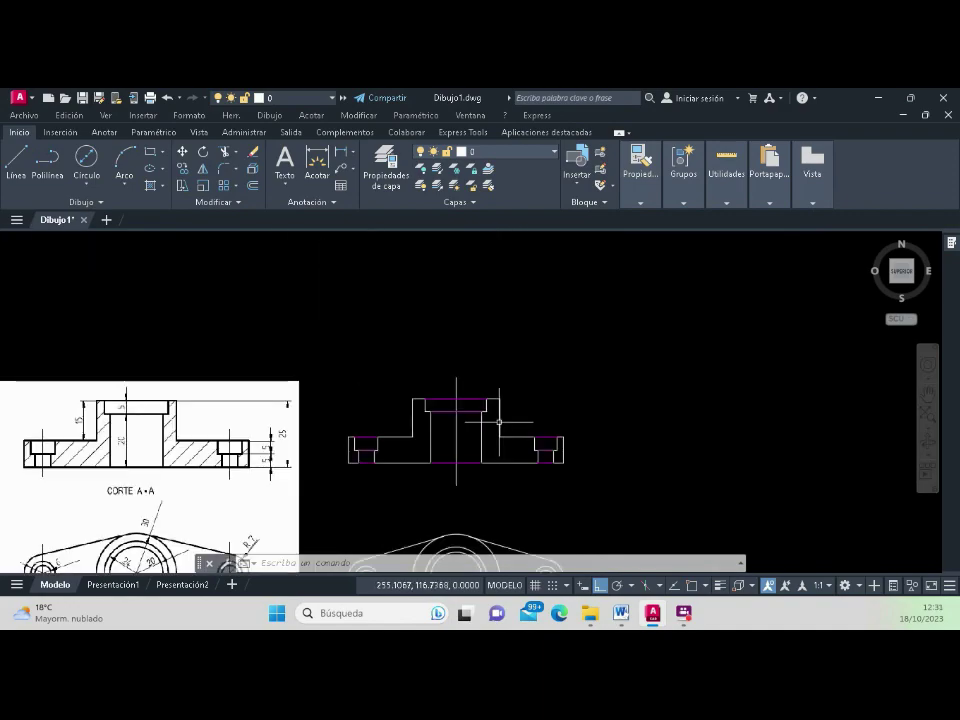
pyautogui.scroll(5, 499, 422)
pyautogui.scroll(-2, 499, 422)
pyautogui.scroll(-4, 471, 392)
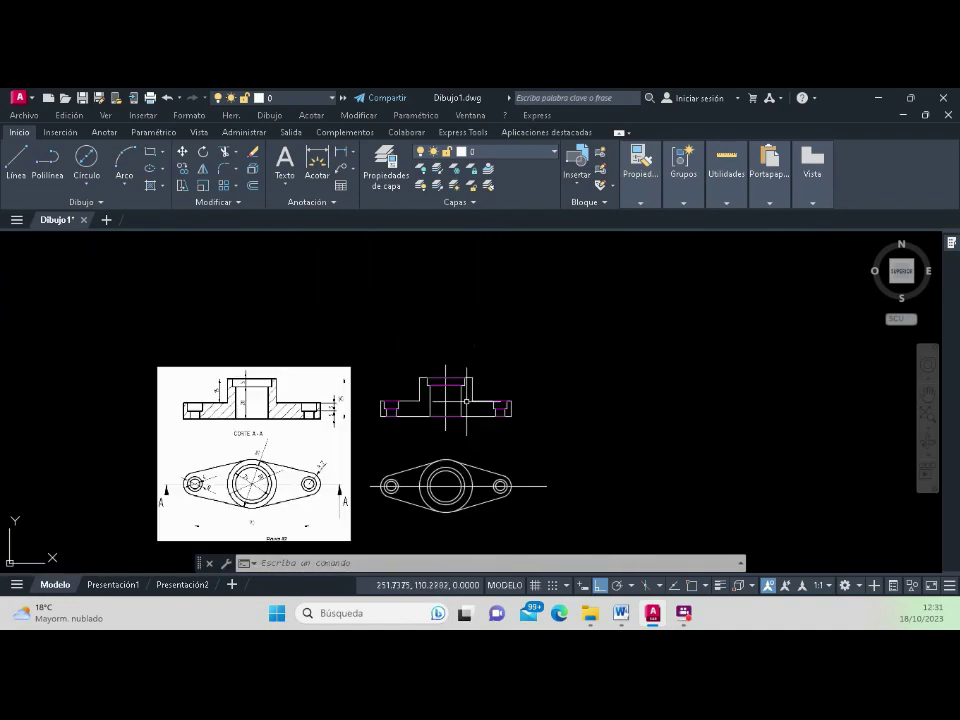
pyautogui.scroll(3, 466, 401)
pyautogui.scroll(4, 431, 395)
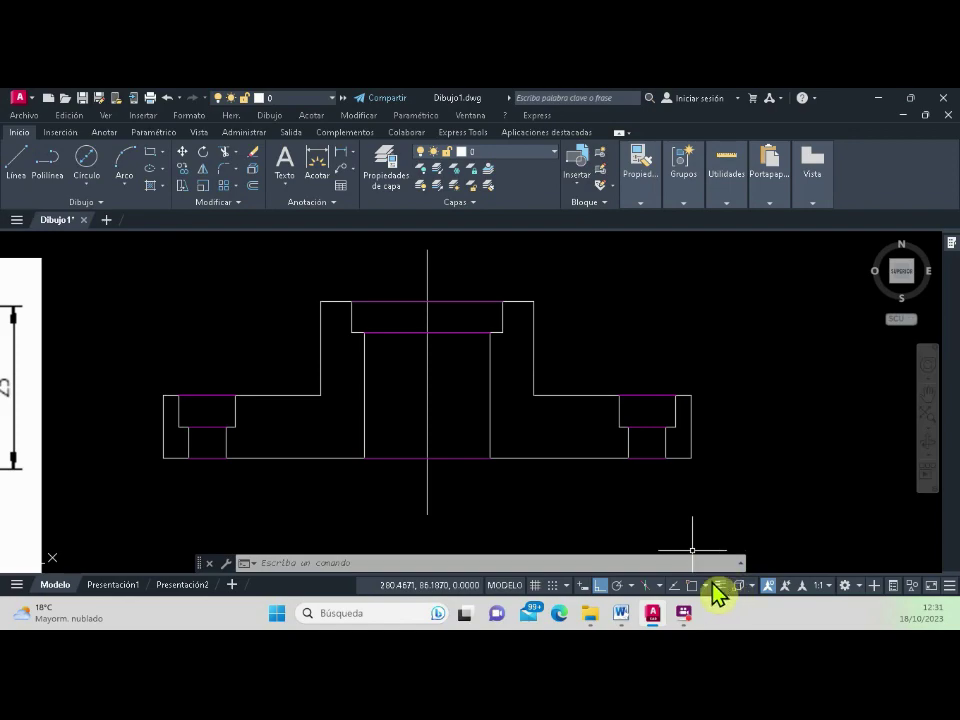
# Step: Turn on the on-screen lineweight display in the status bar
pyautogui.click(719, 586)
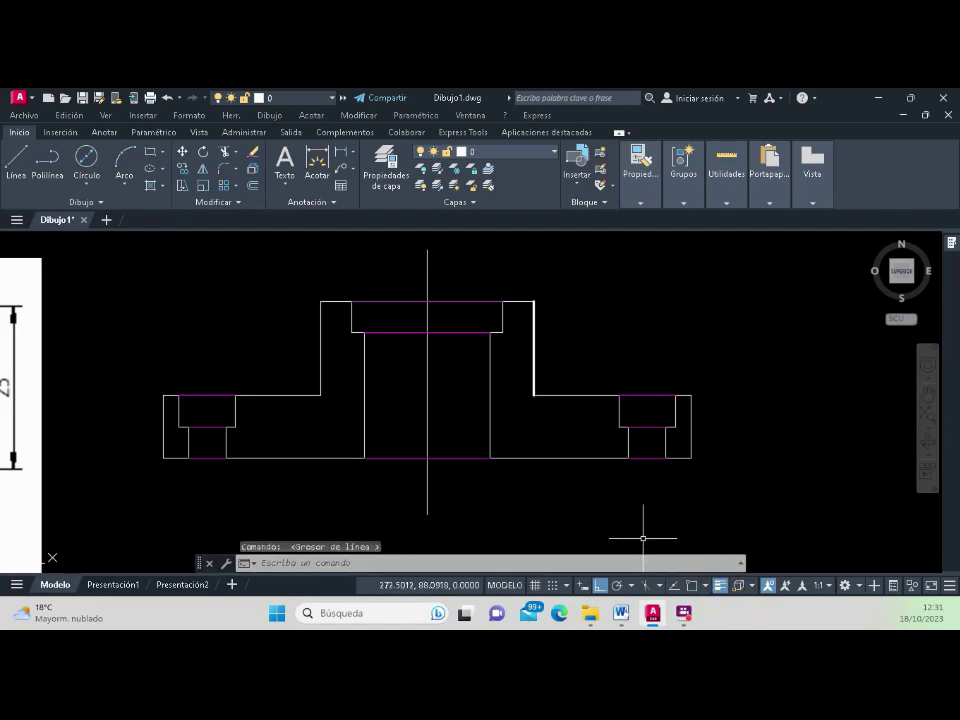
pyautogui.scroll(3, 585, 420)
pyautogui.scroll(2, 570, 394)
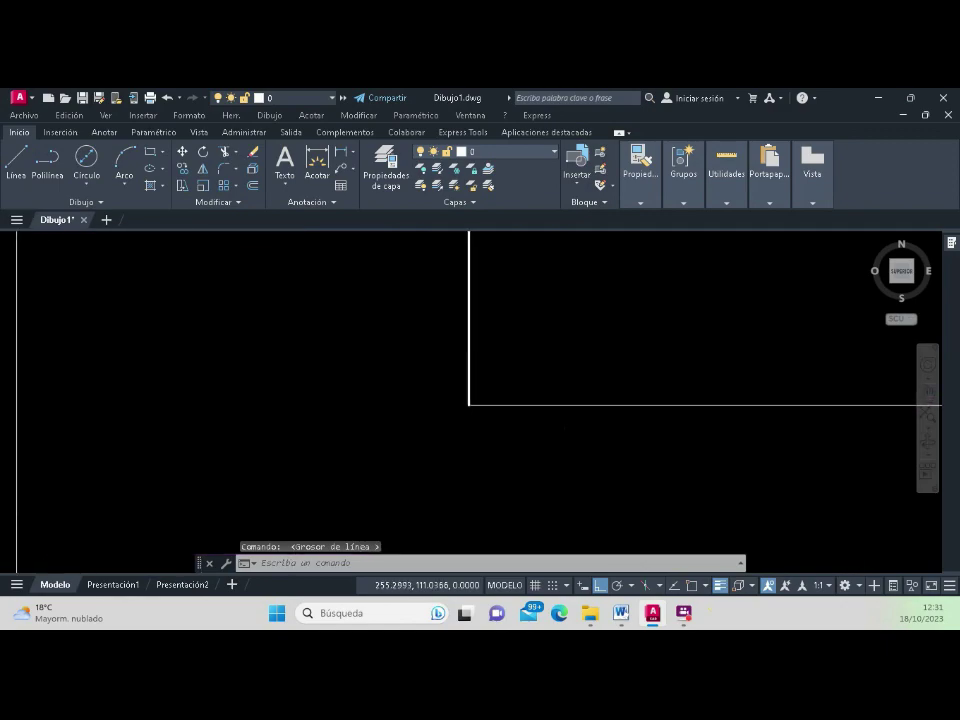
pyautogui.scroll(-2, 471, 402)
pyautogui.scroll(-1, 472, 406)
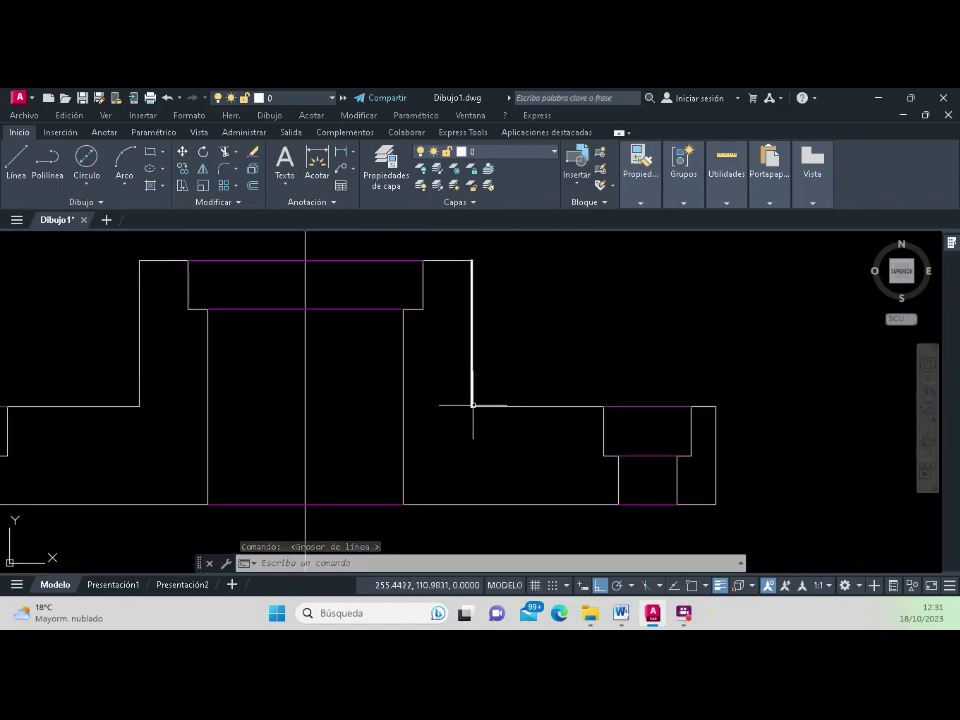
# Step: Give the boss's right vertical edge a 0.80 mm lineweight
pyautogui.click(472, 385)
pyautogui.click(641, 190)
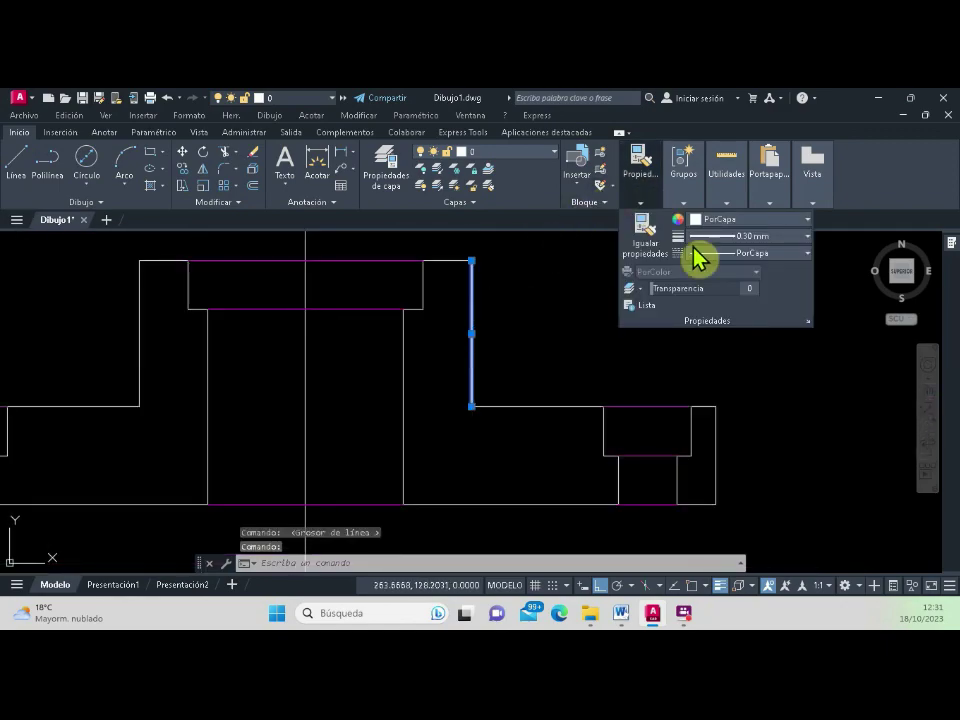
pyautogui.click(737, 237)
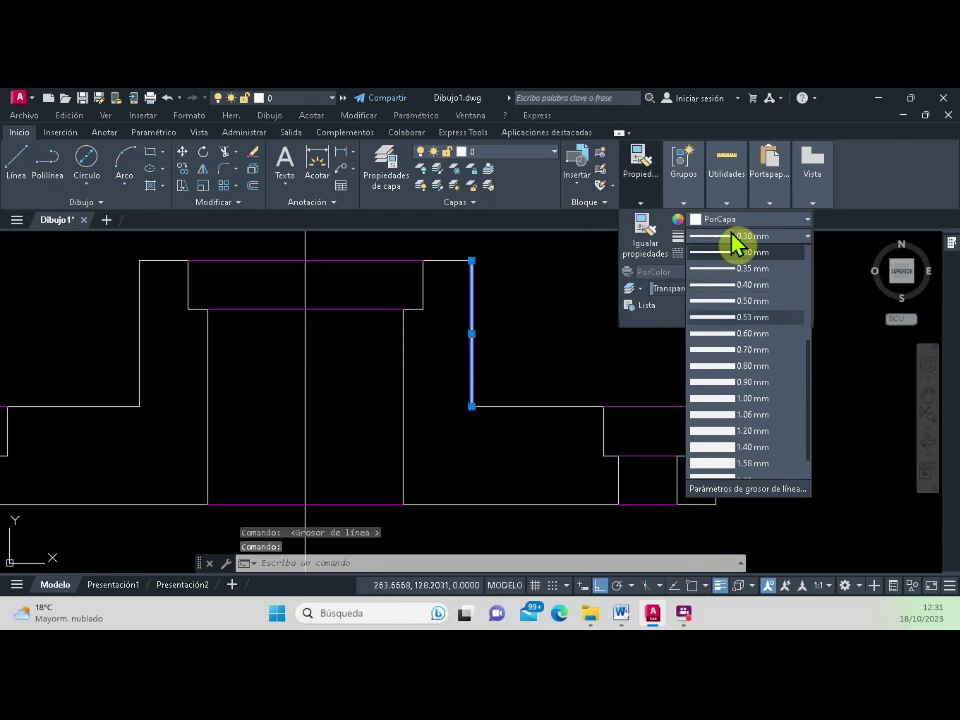
pyautogui.click(763, 367)
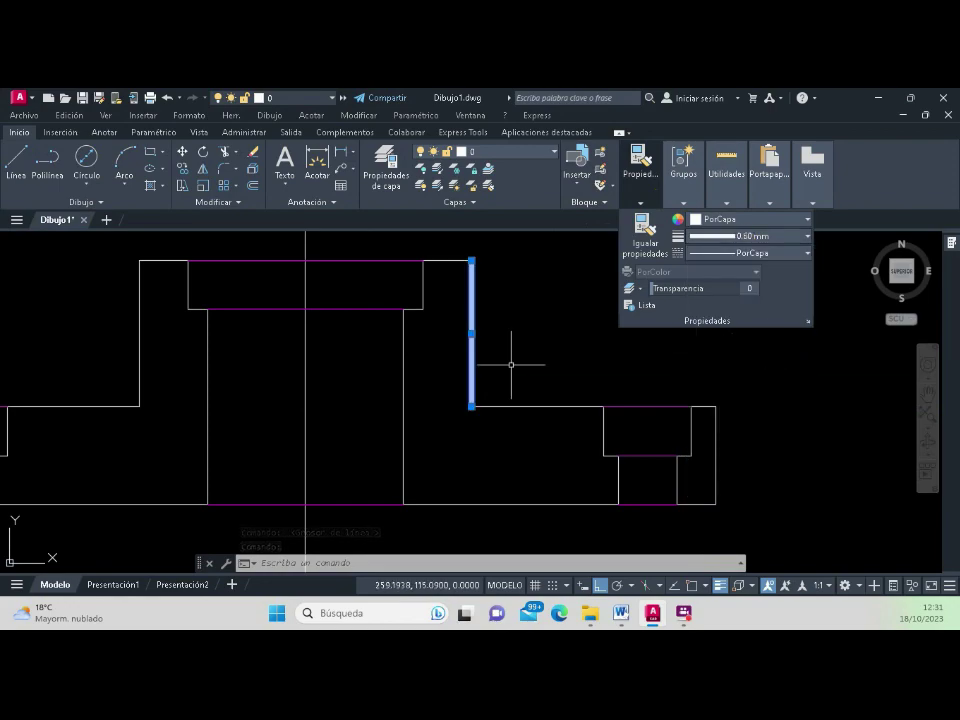
pyautogui.press('Escape')
pyautogui.press('Escape')
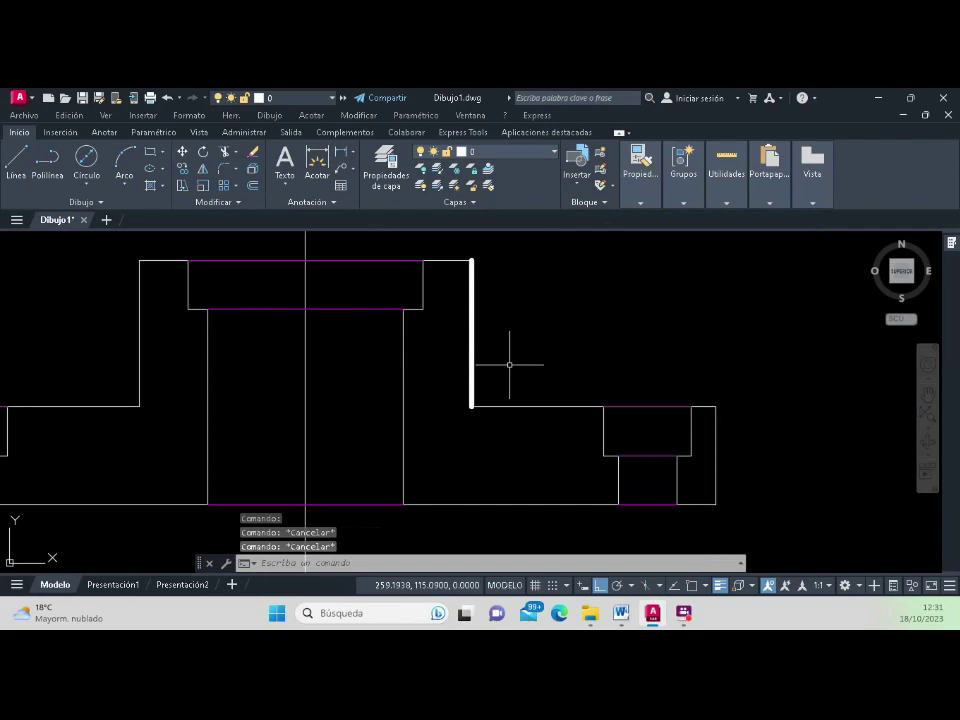
pyautogui.scroll(-2, 509, 364)
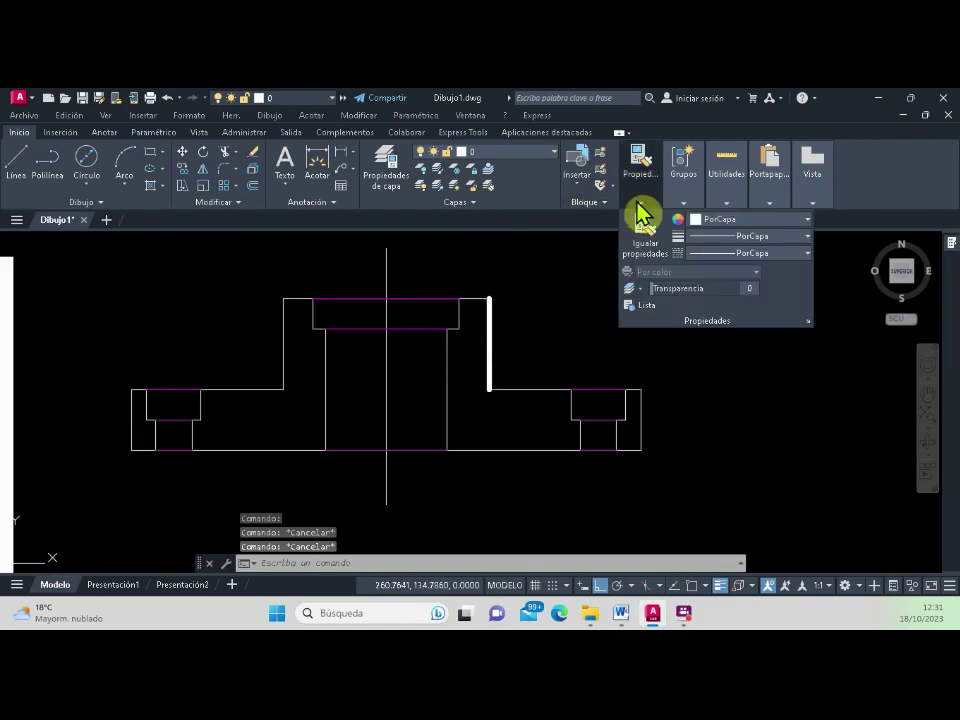
# Step: Match properties from the thick vertical edge onto the right end's step and vertical edges
pyautogui.click(640, 214)
pyautogui.click(493, 385)
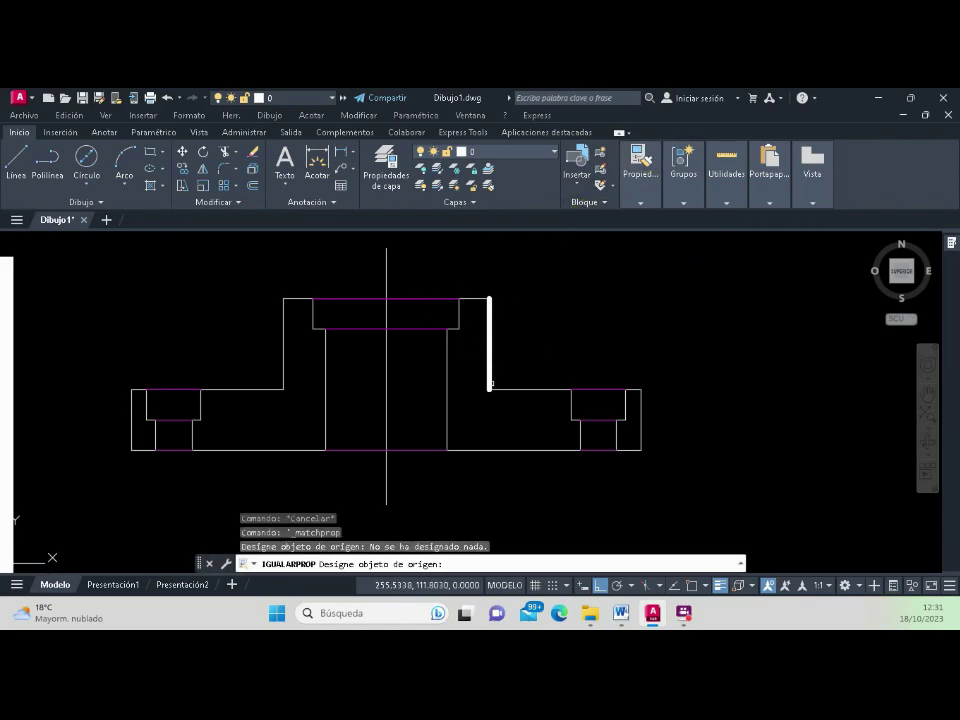
pyautogui.click(491, 383)
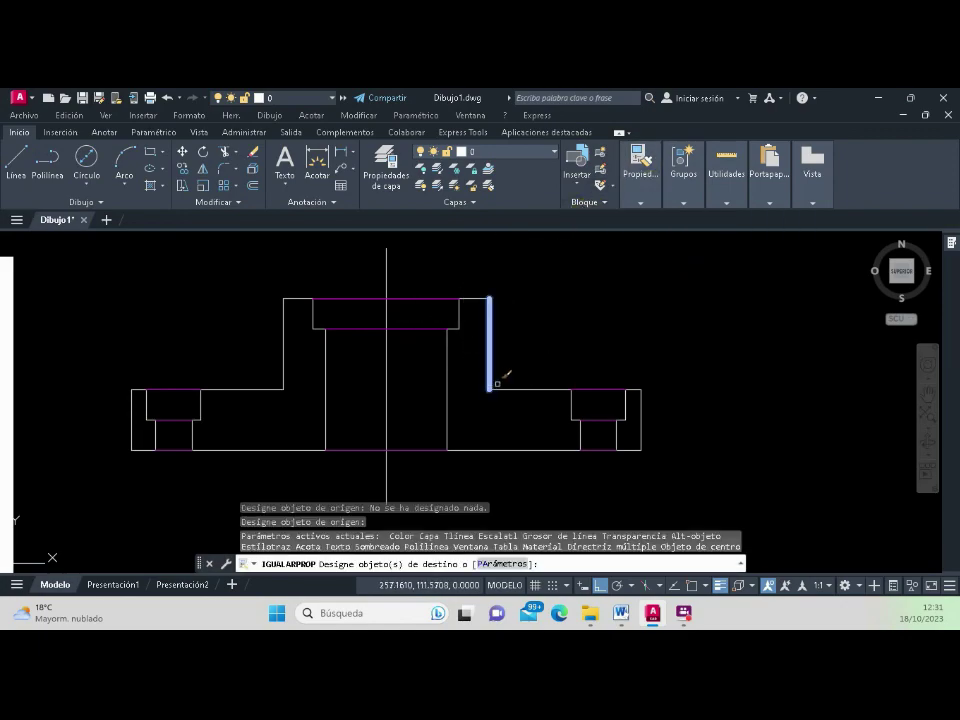
pyautogui.click(572, 405)
pyautogui.click(643, 428)
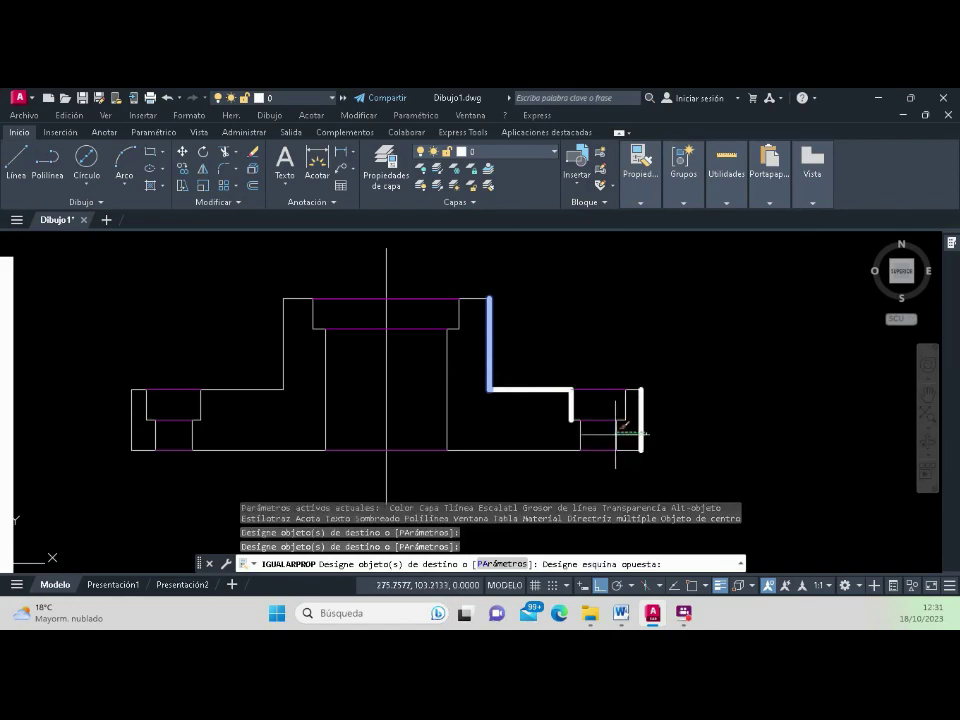
pyautogui.click(630, 420)
pyautogui.scroll(2, 620, 429)
pyautogui.click(636, 403)
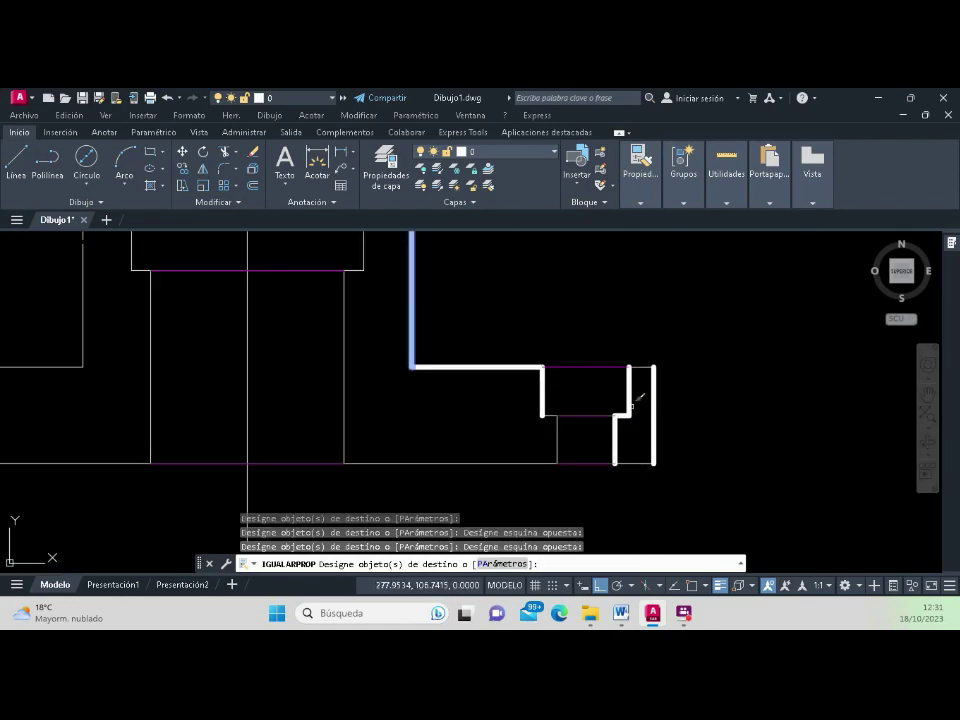
pyautogui.click(645, 366)
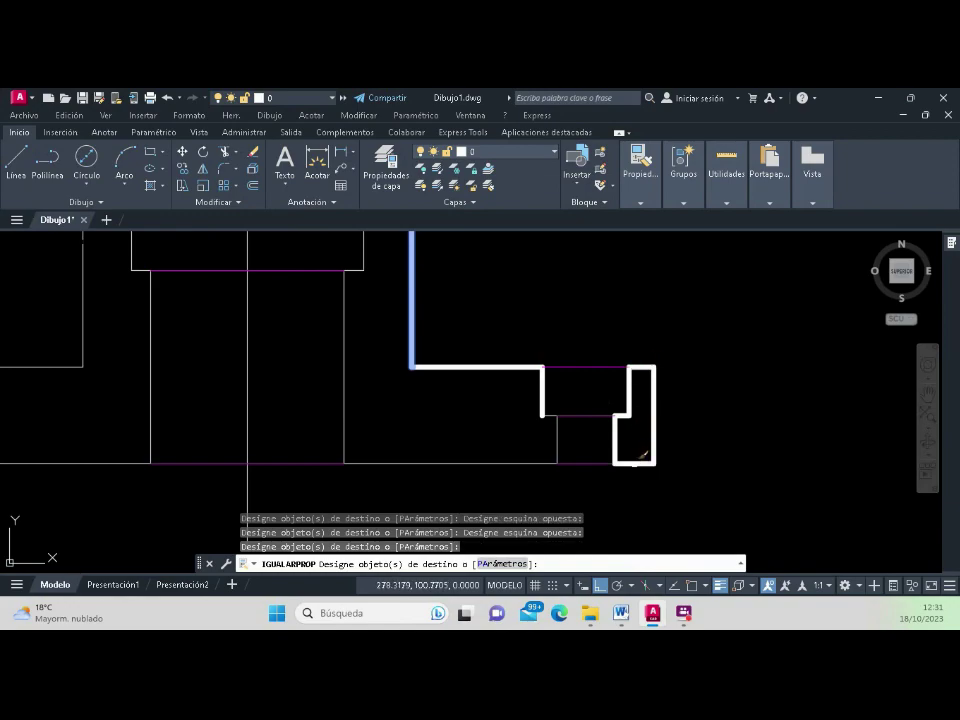
pyautogui.click(643, 457)
pyautogui.click(560, 428)
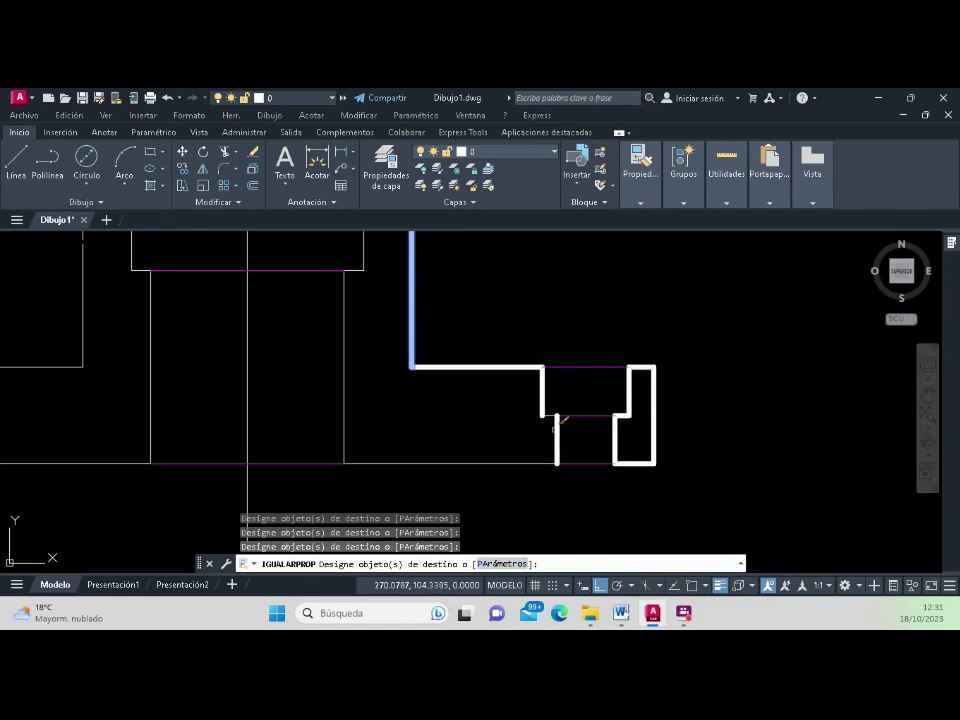
pyautogui.scroll(-3, 489, 418)
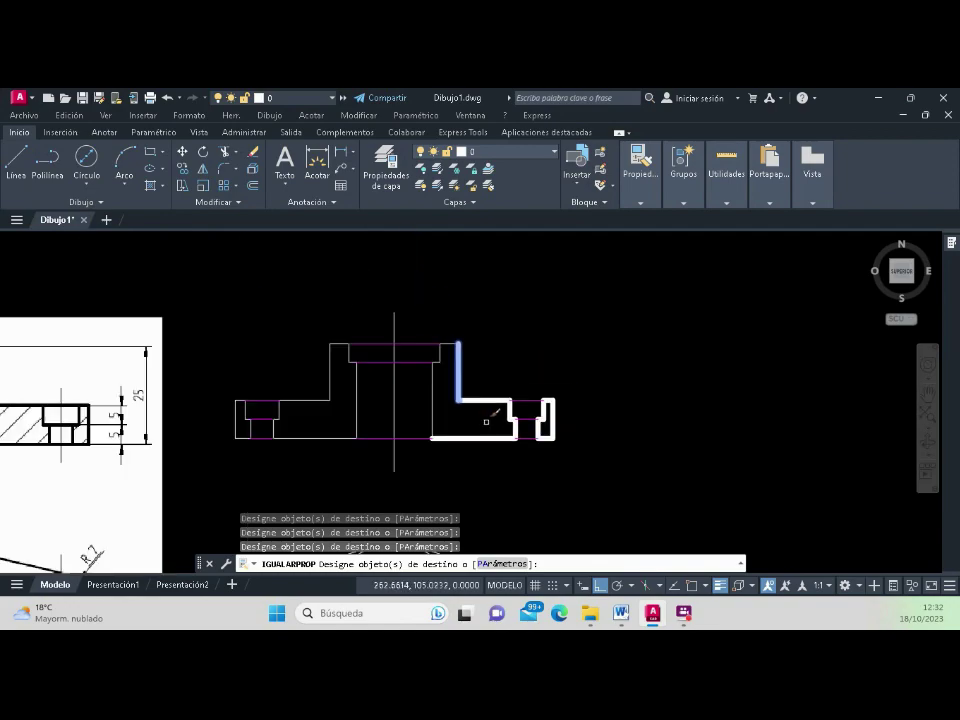
pyautogui.scroll(-2, 447, 416)
pyautogui.scroll(5, 437, 418)
# Step: Thicken the right half's inner bore edge and the left half's top, inner and bottom edges
pyautogui.click(467, 296)
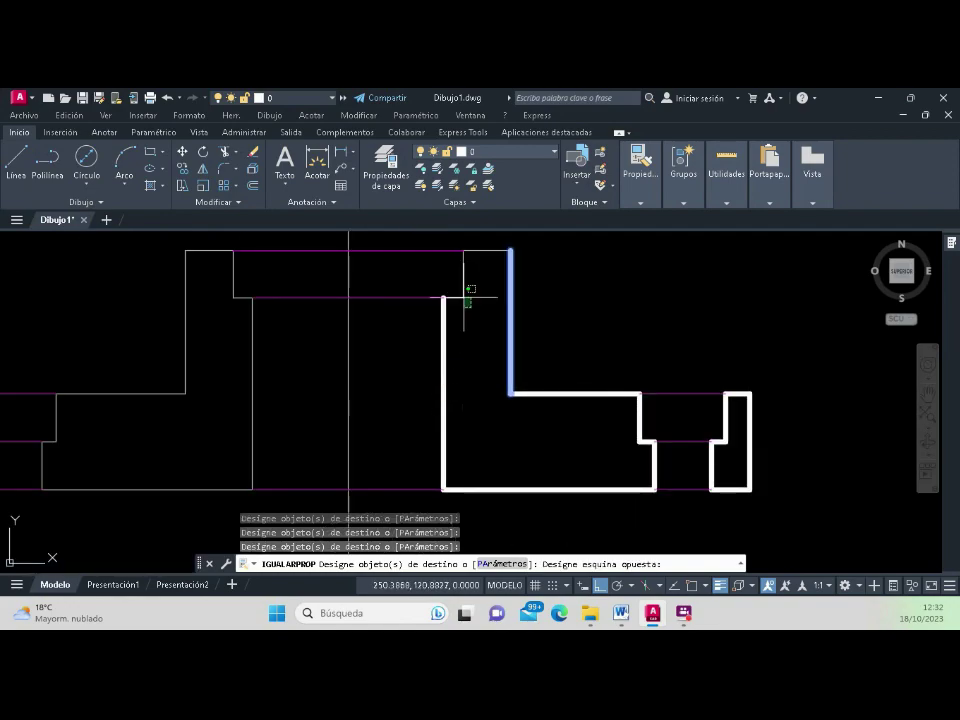
pyautogui.click(485, 241)
pyautogui.scroll(-5, 479, 247)
pyautogui.scroll(3, 390, 297)
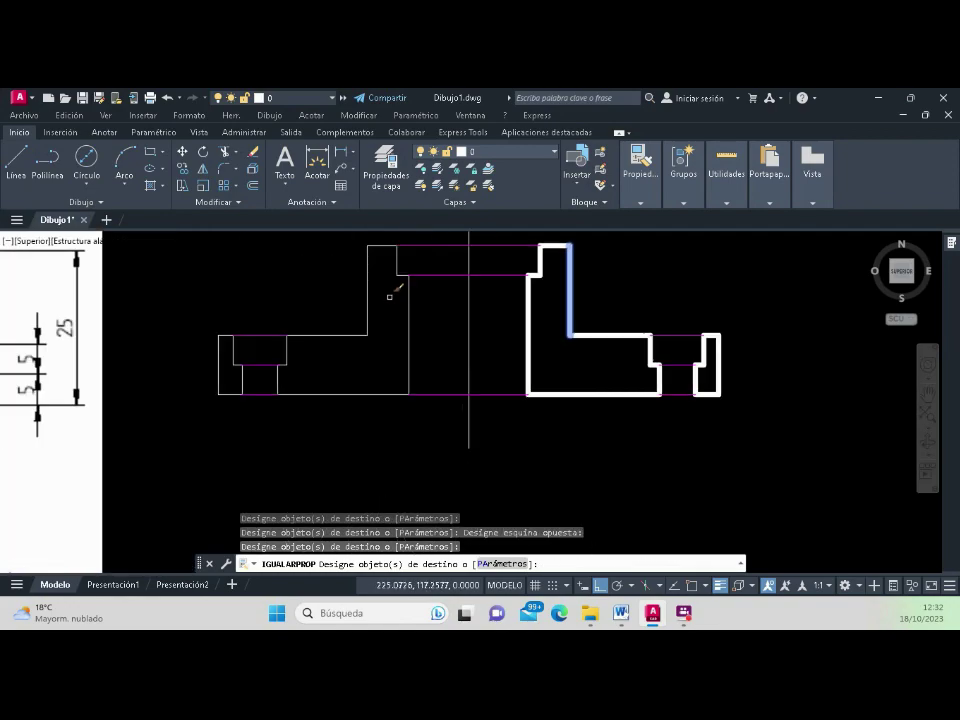
pyautogui.click(347, 262)
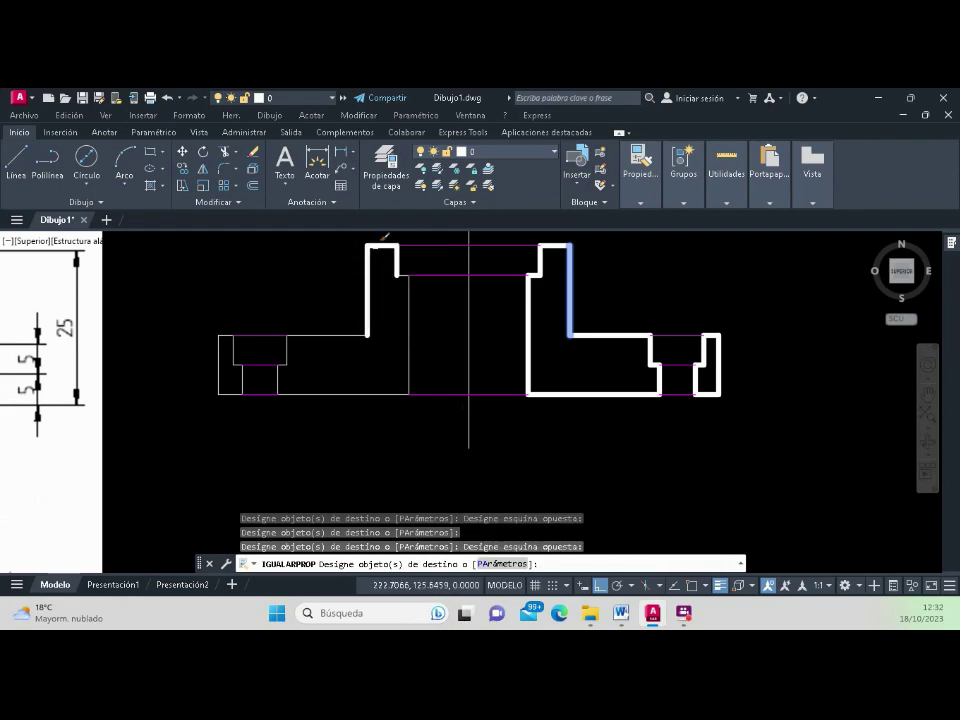
pyautogui.click(418, 312)
pyautogui.click(408, 263)
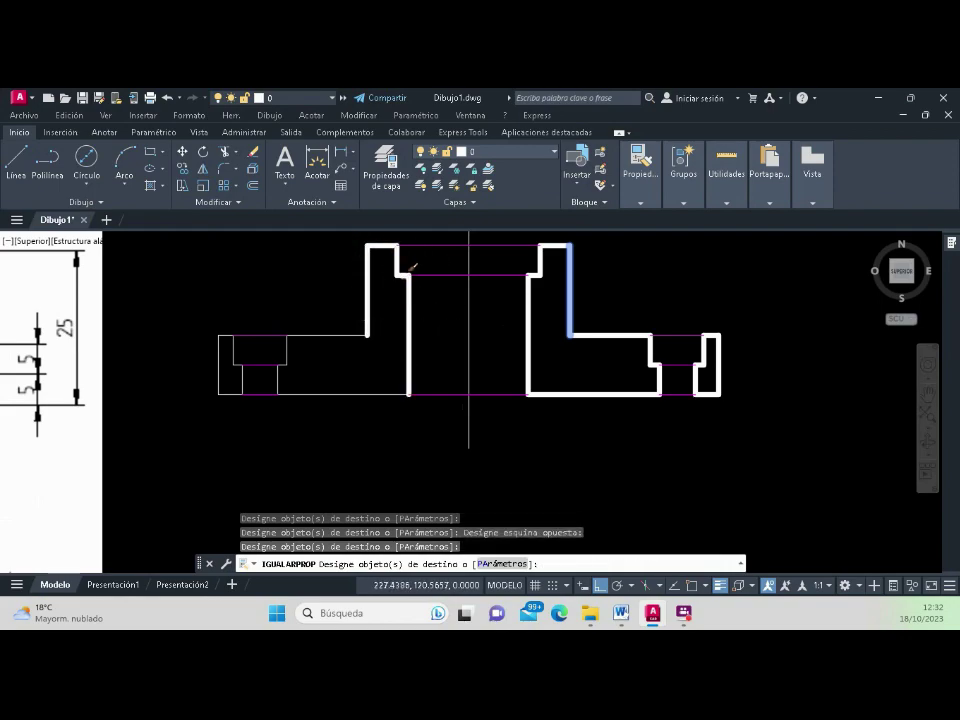
pyautogui.click(367, 395)
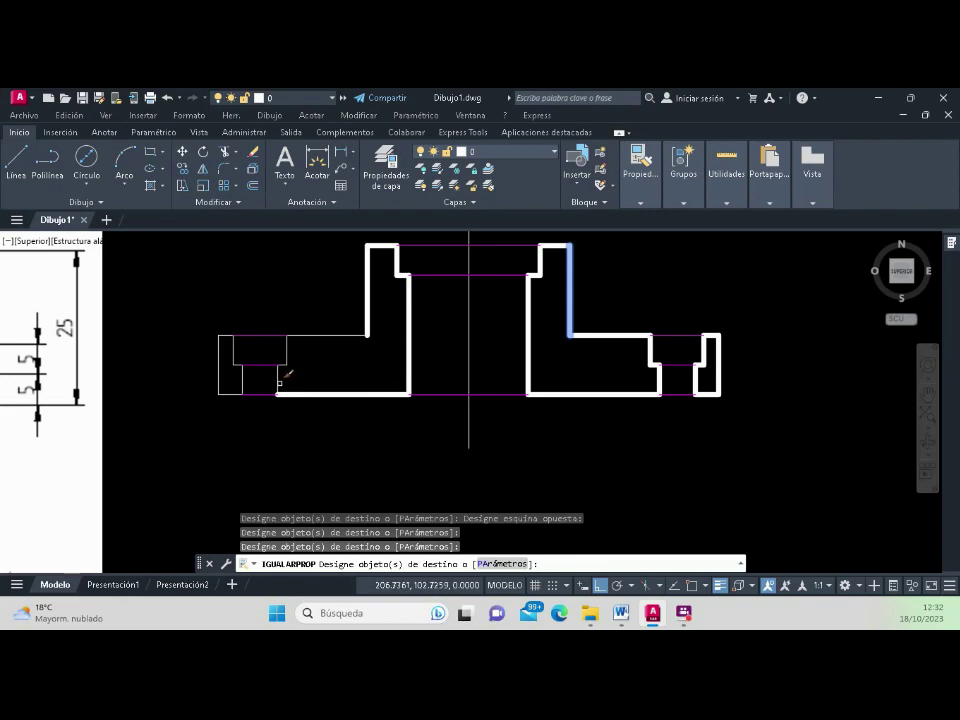
# Step: Thicken the left half's step edges, the left end rectangle and its top segment, then finish
pyautogui.scroll(2, 230, 369)
pyautogui.click(377, 356)
pyautogui.click(366, 342)
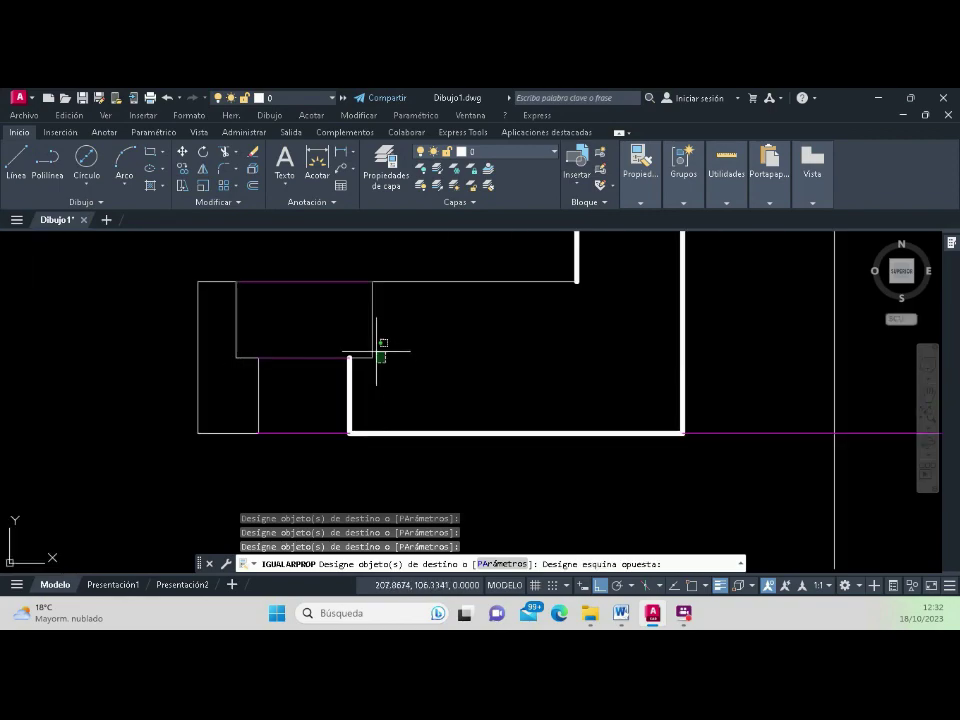
pyautogui.click(450, 272)
pyautogui.click(430, 300)
pyautogui.click(259, 395)
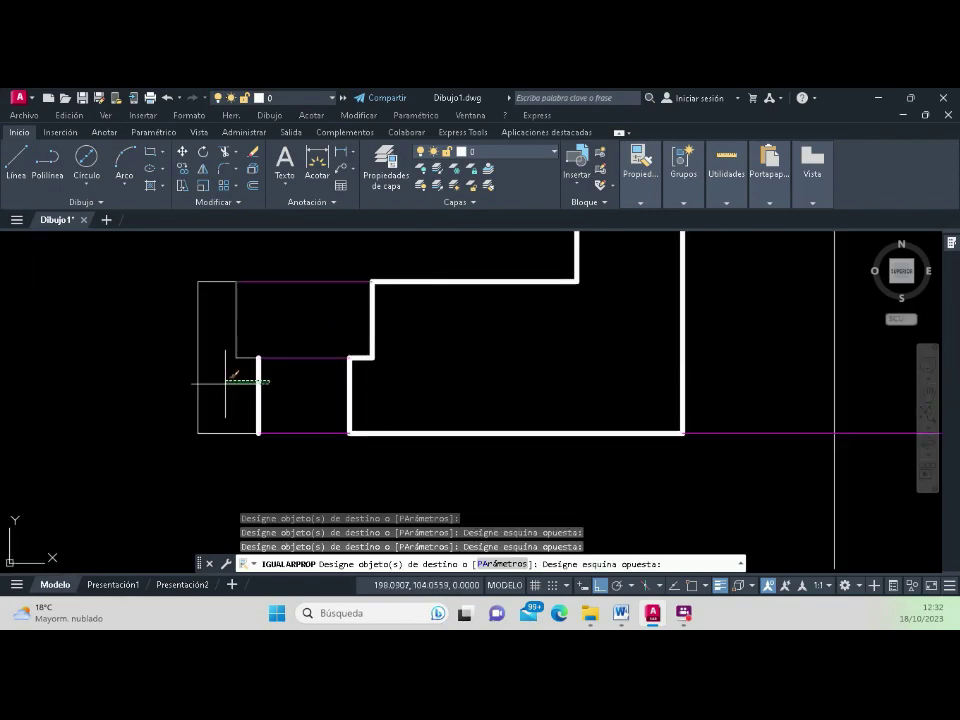
pyautogui.click(229, 411)
pyautogui.click(192, 440)
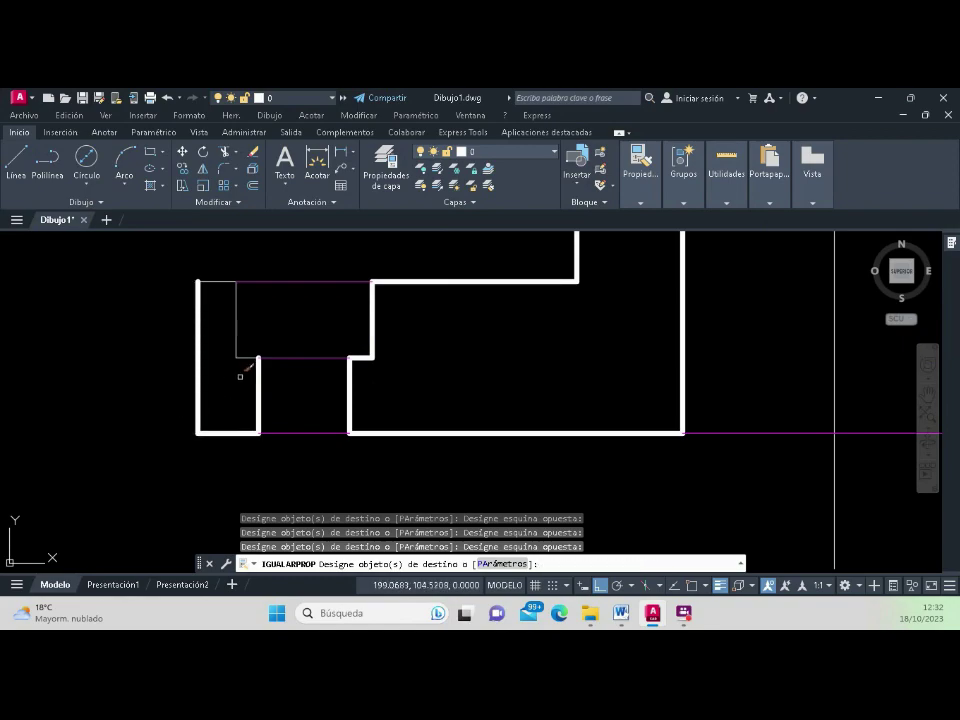
pyautogui.click(240, 326)
pyautogui.click(199, 257)
pyautogui.press('Return')
pyautogui.scroll(-2, 372, 376)
pyautogui.scroll(-2, 372, 376)
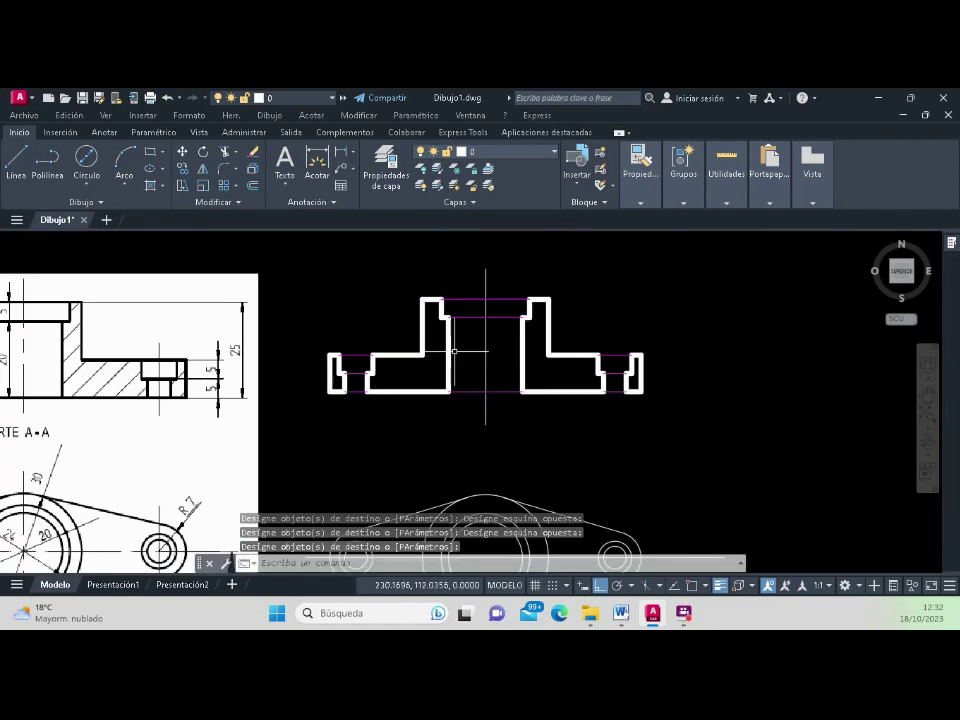
pyautogui.scroll(-3, 480, 340)
pyautogui.scroll(2, 470, 335)
pyautogui.scroll(4, 463, 331)
pyautogui.scroll(-4, 463, 331)
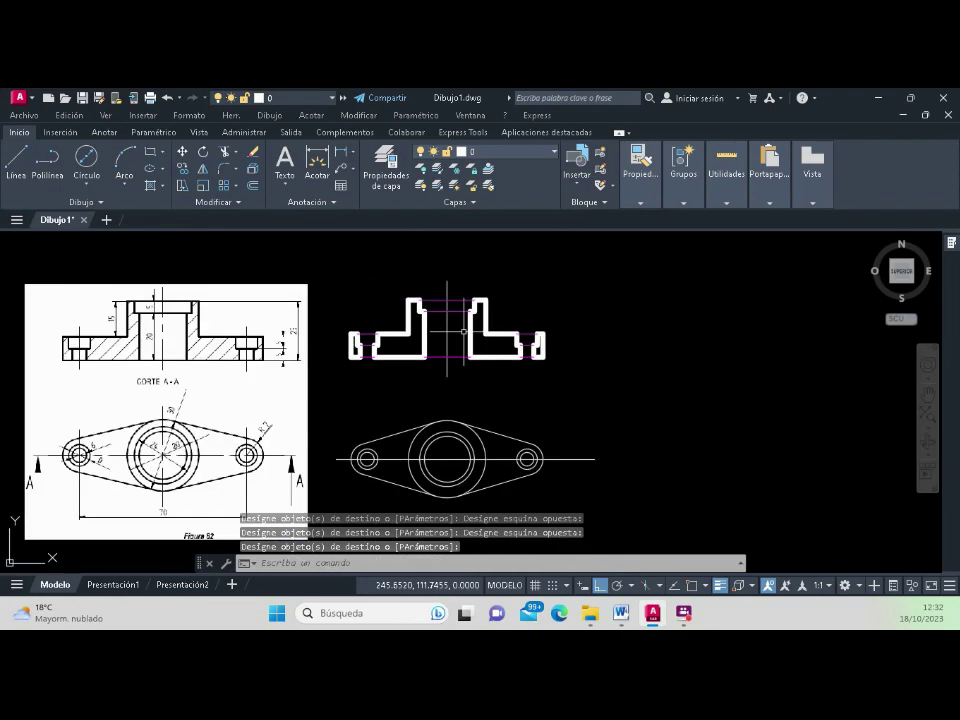
pyautogui.scroll(4, 497, 364)
pyautogui.scroll(-4, 497, 364)
pyautogui.scroll(-4, 497, 364)
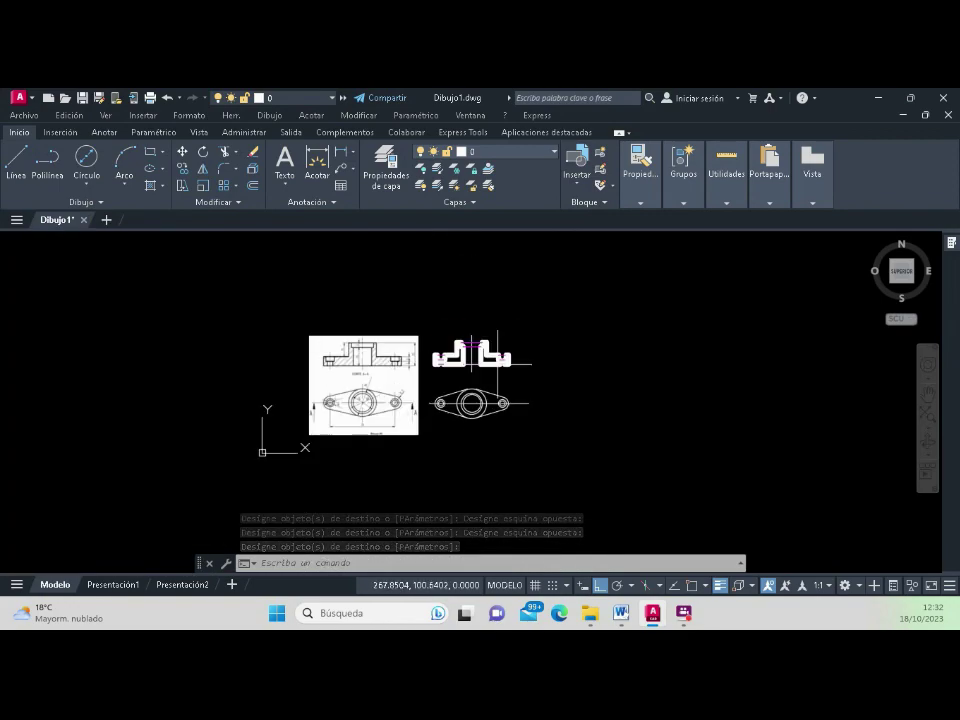
pyautogui.scroll(4, 497, 364)
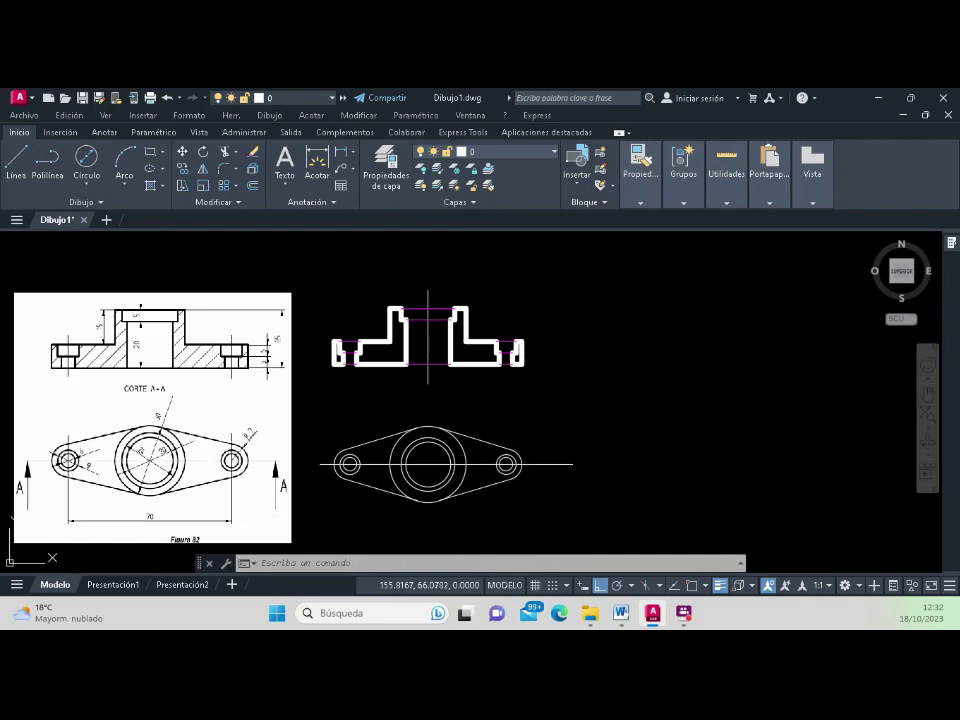
pyautogui.scroll(5, 420, 480)
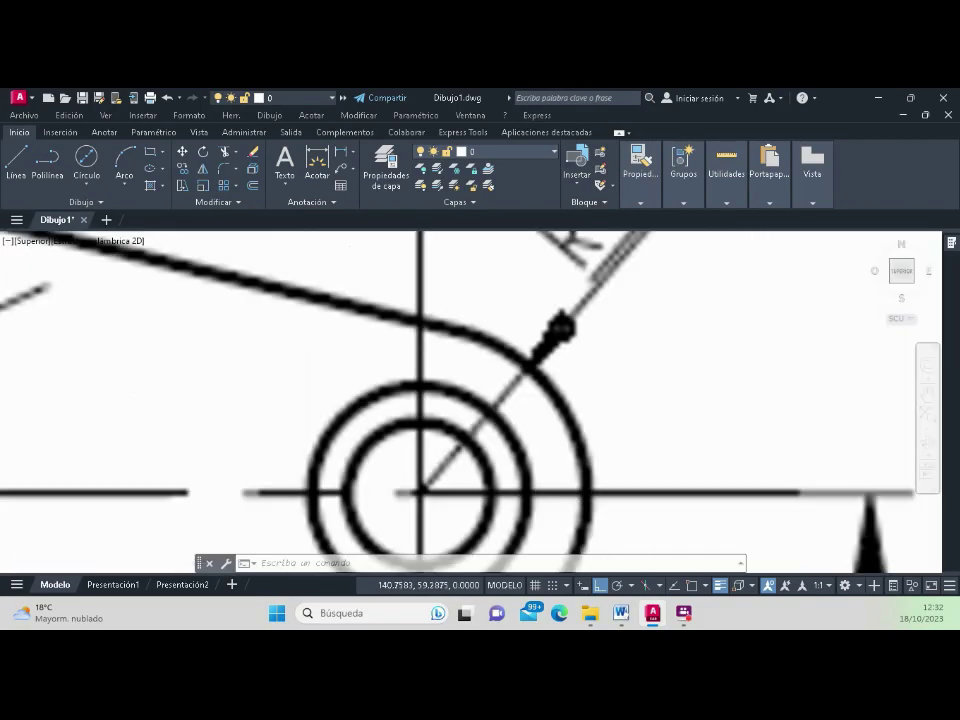
pyautogui.scroll(-4, 420, 480)
pyautogui.scroll(-2, 300, 450)
pyautogui.scroll(2, 10, 530)
pyautogui.scroll(3, 250, 450)
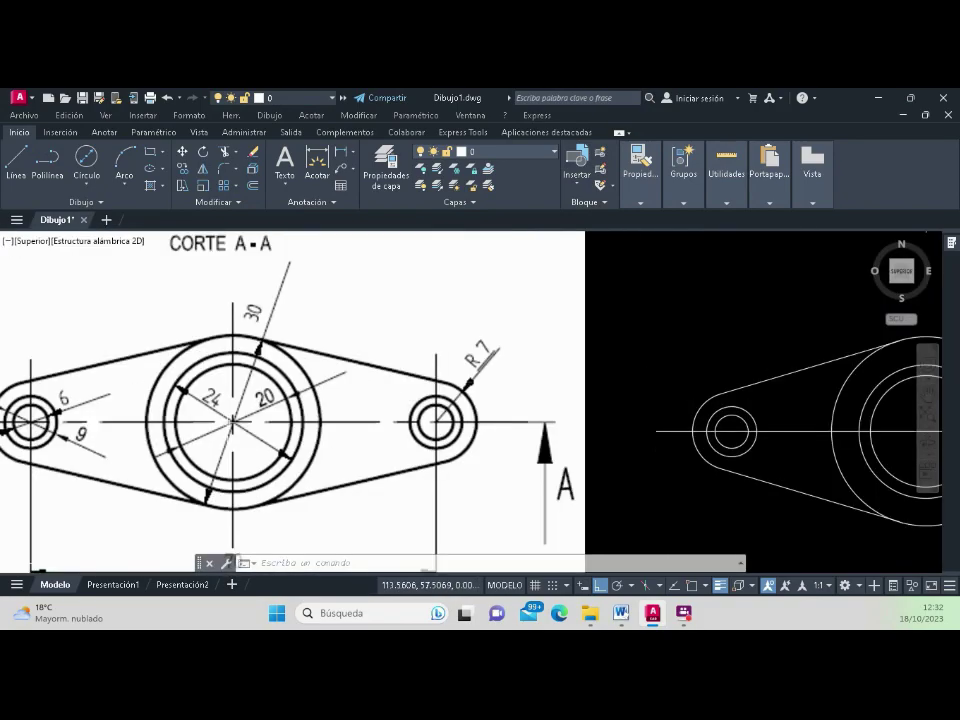
pyautogui.scroll(-6, 330, 415)
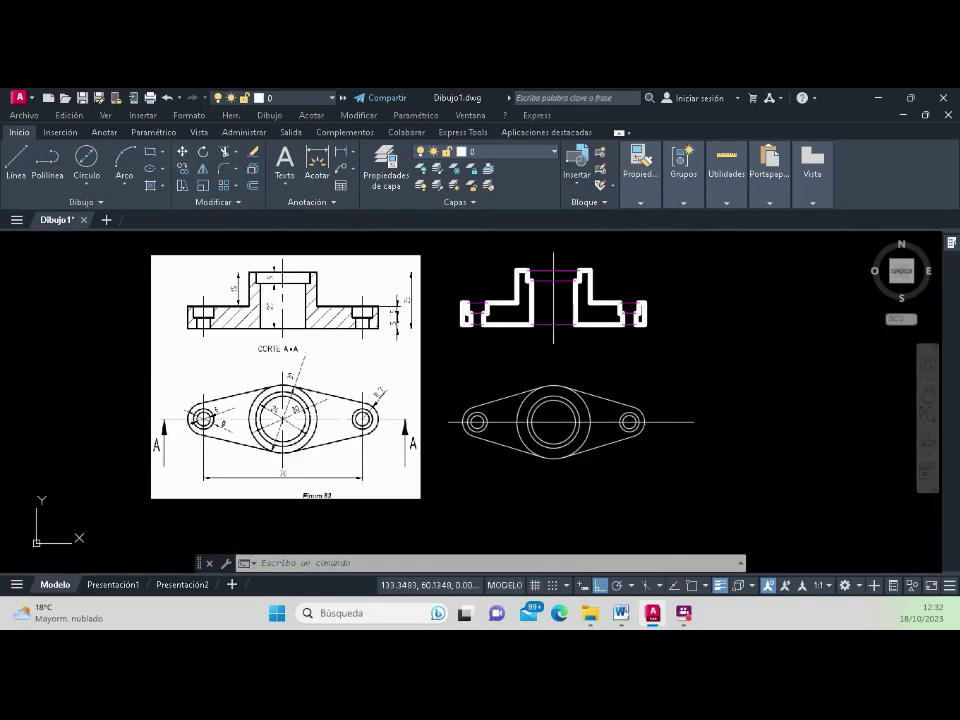
pyautogui.click(554, 341)
# Step: Copy the section's vertical centre line down through the top view's central circles using object snap
pyautogui.click(182, 168)
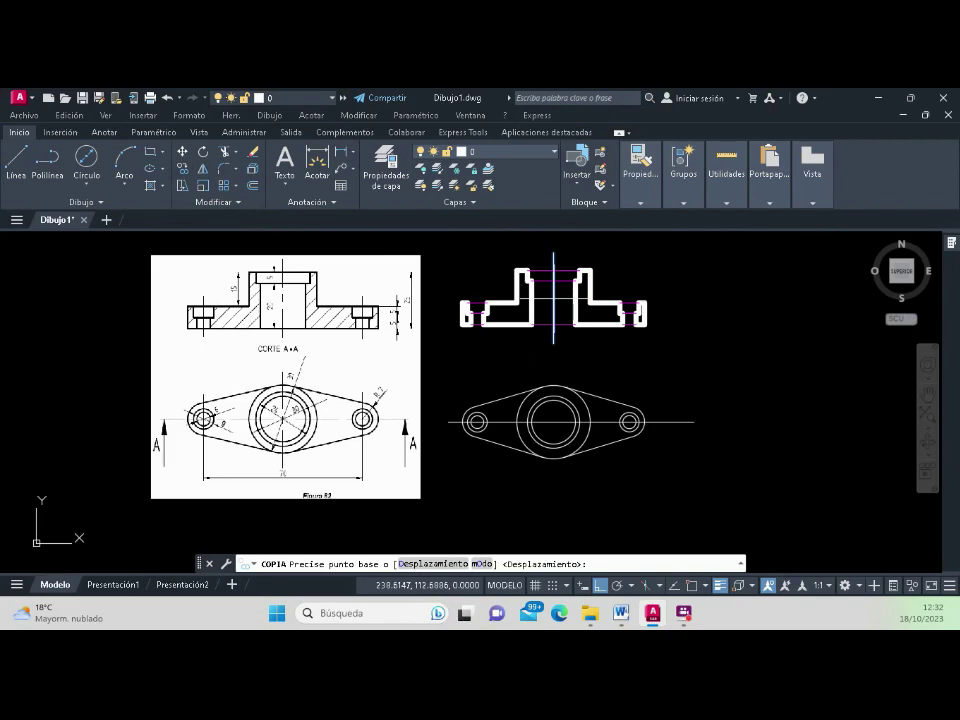
pyautogui.click(691, 585)
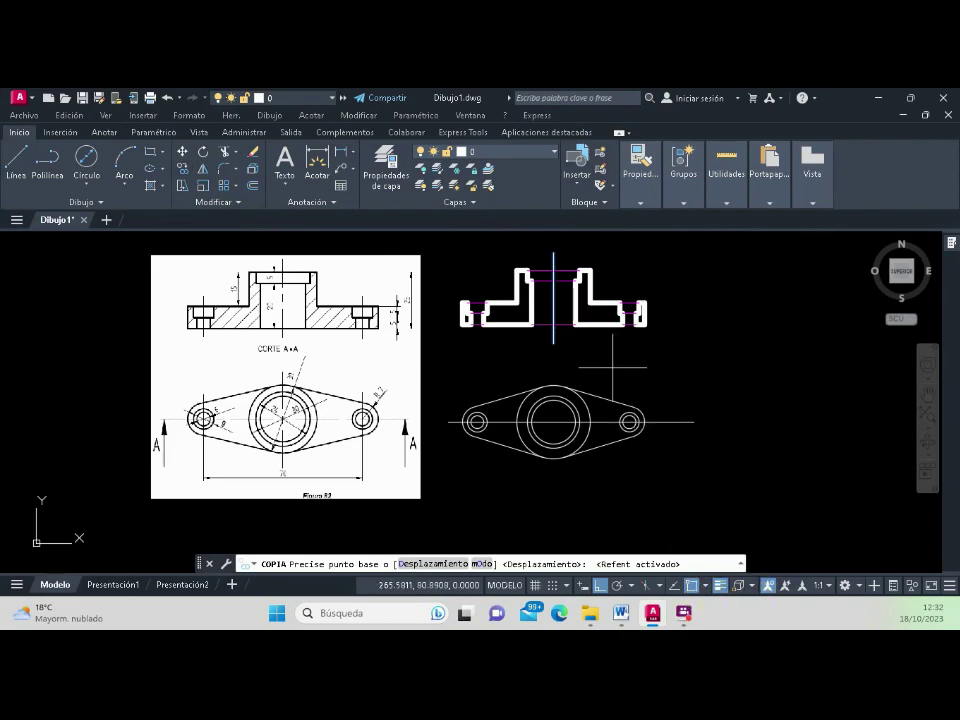
pyautogui.click(553, 297)
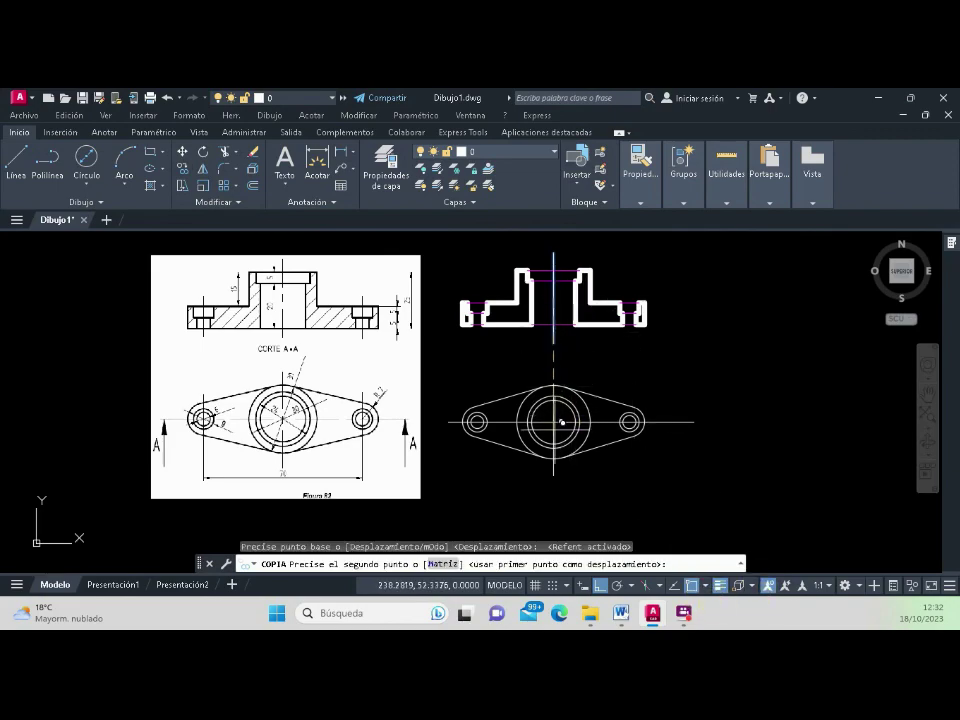
pyautogui.click(553, 421)
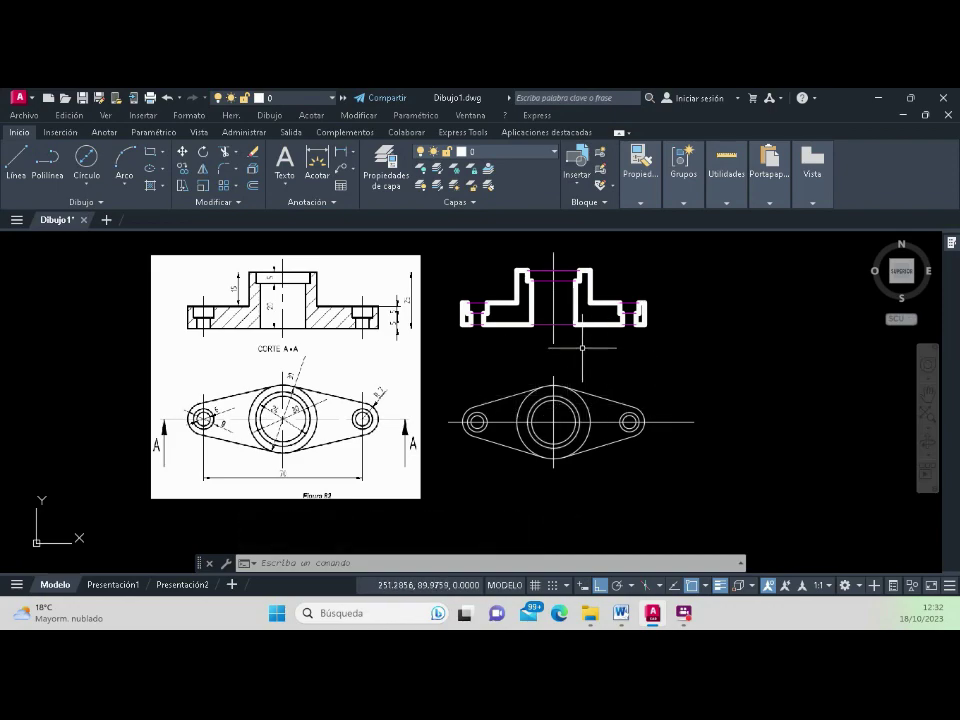
pyautogui.click(553, 338)
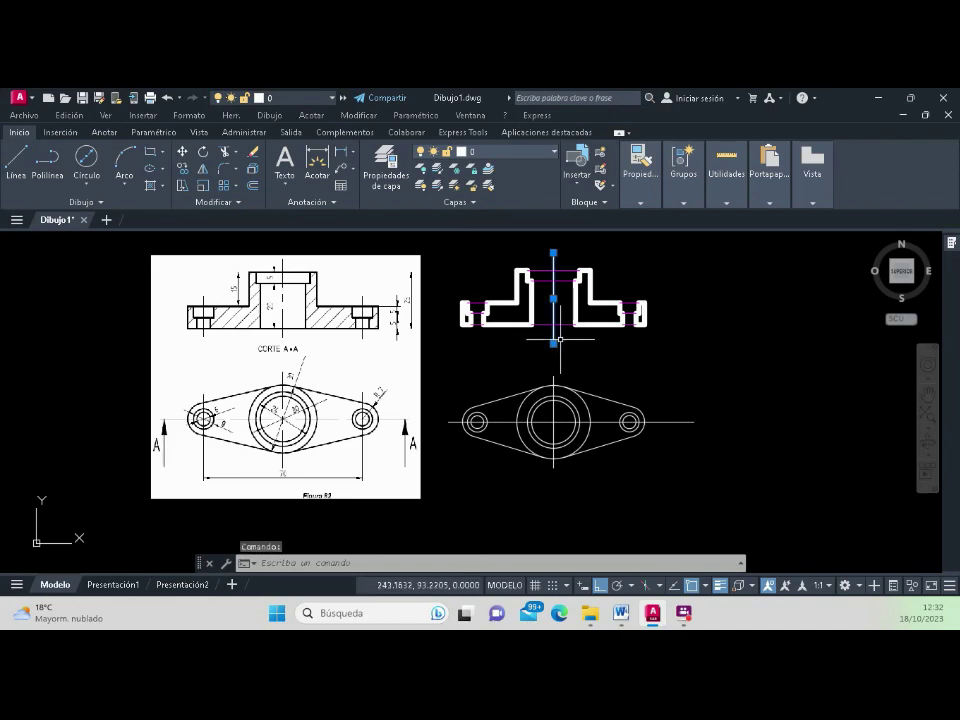
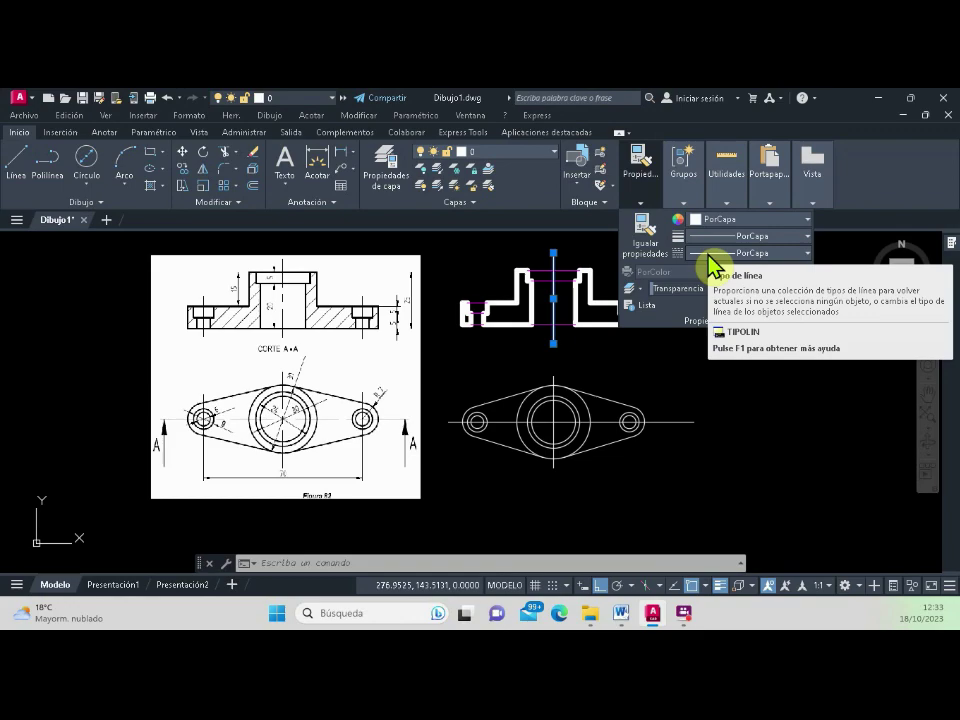
# Step: Drop down the Linetype list in the Home tab's Properties panel
pyautogui.click(809, 255)
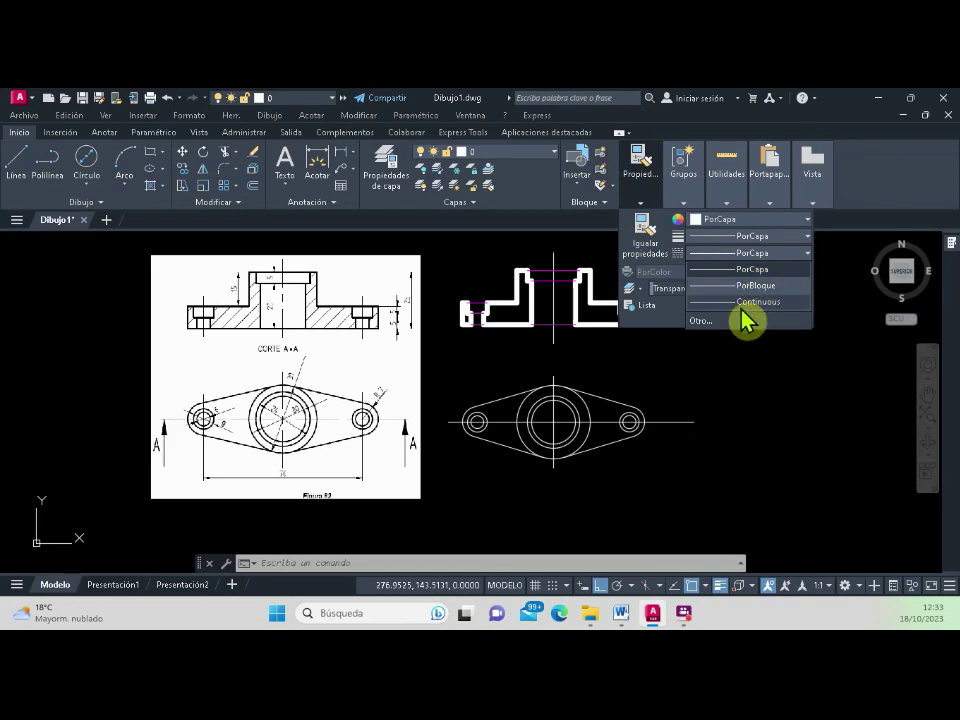
# Step: Load the TRAZO_Y_PUNTO linetype from acad.lin through the Linetype Manager
pyautogui.click(699, 324)
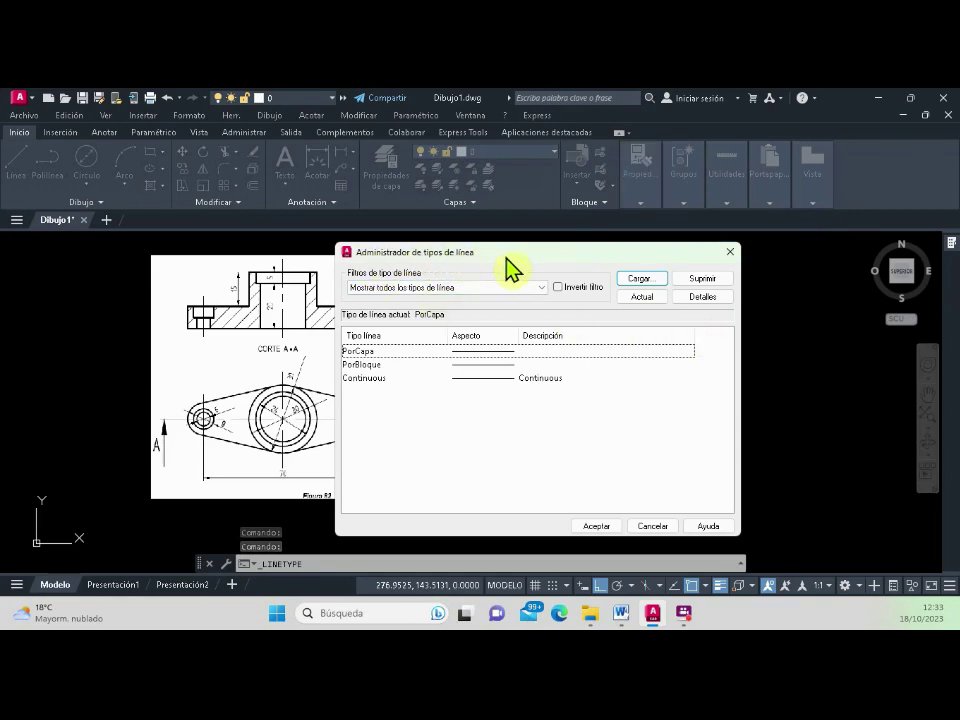
pyautogui.click(649, 274)
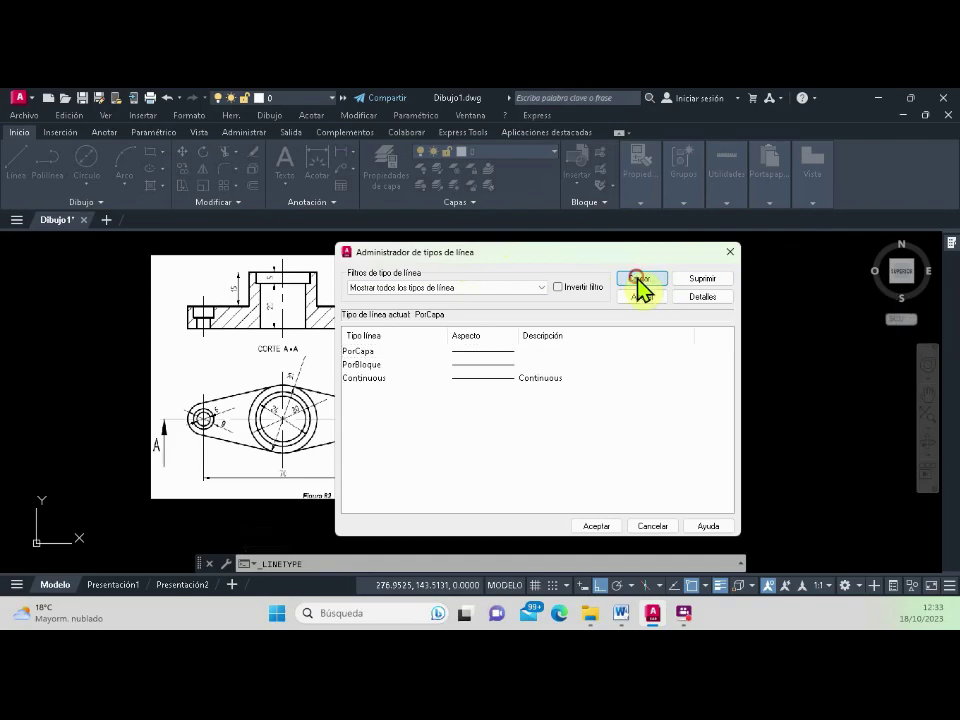
pyautogui.scroll(-10, 485, 440)
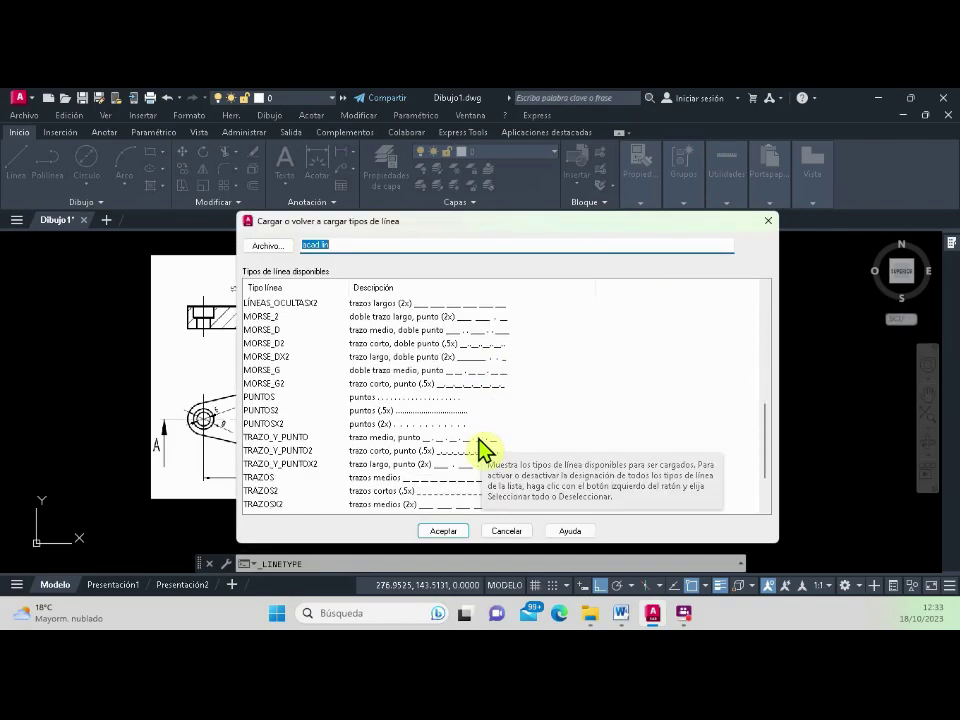
pyautogui.scroll(-1, 470, 452)
pyautogui.scroll(8, 457, 457)
pyautogui.scroll(3, 456, 460)
pyautogui.scroll(-4, 452, 440)
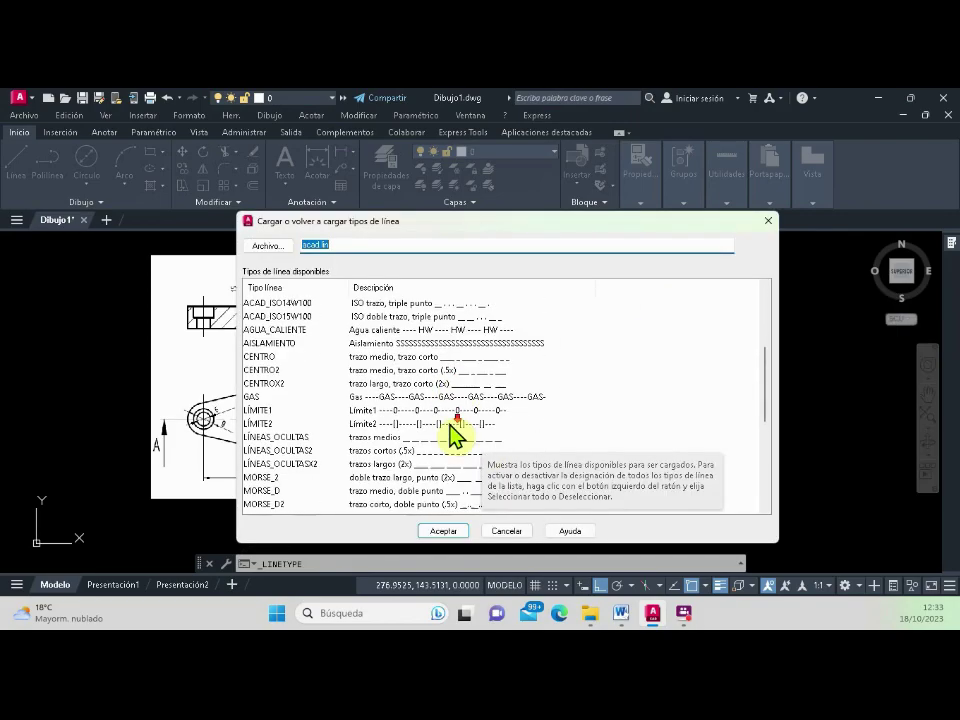
pyautogui.scroll(-5, 450, 430)
pyautogui.scroll(4, 450, 430)
pyautogui.scroll(6, 451, 433)
pyautogui.scroll(-2, 452, 433)
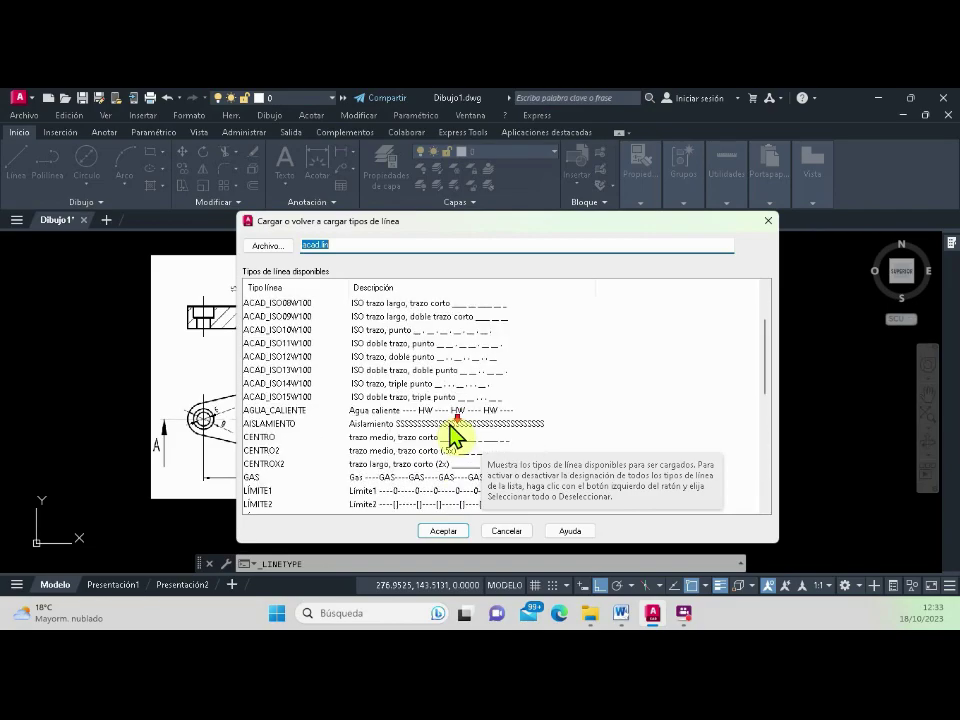
pyautogui.scroll(-10, 455, 434)
pyautogui.scroll(10, 457, 435)
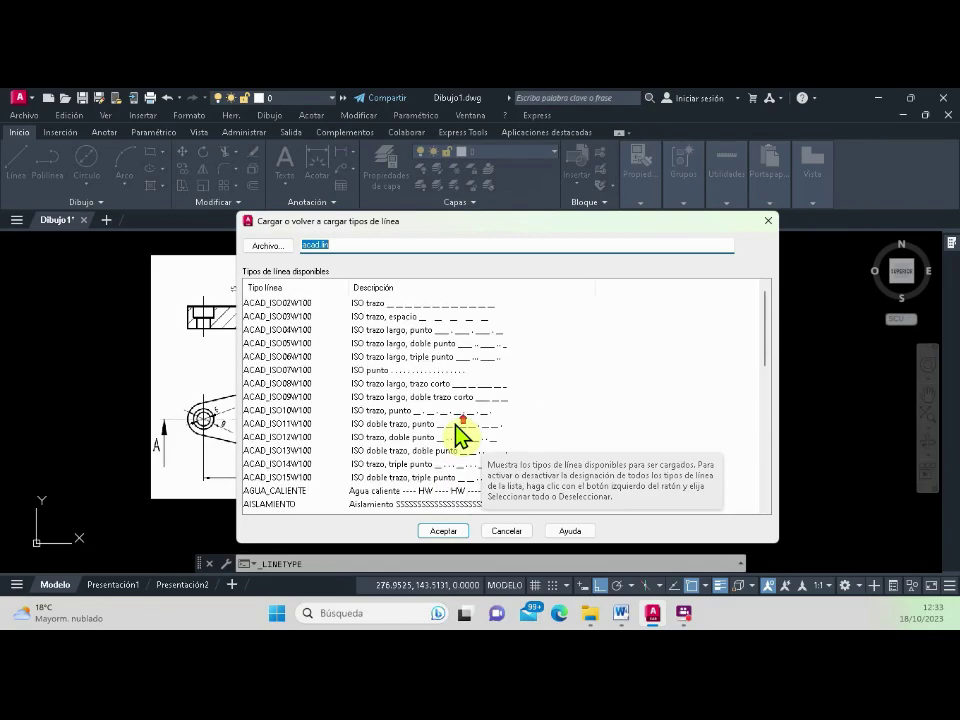
pyautogui.scroll(-10, 456, 404)
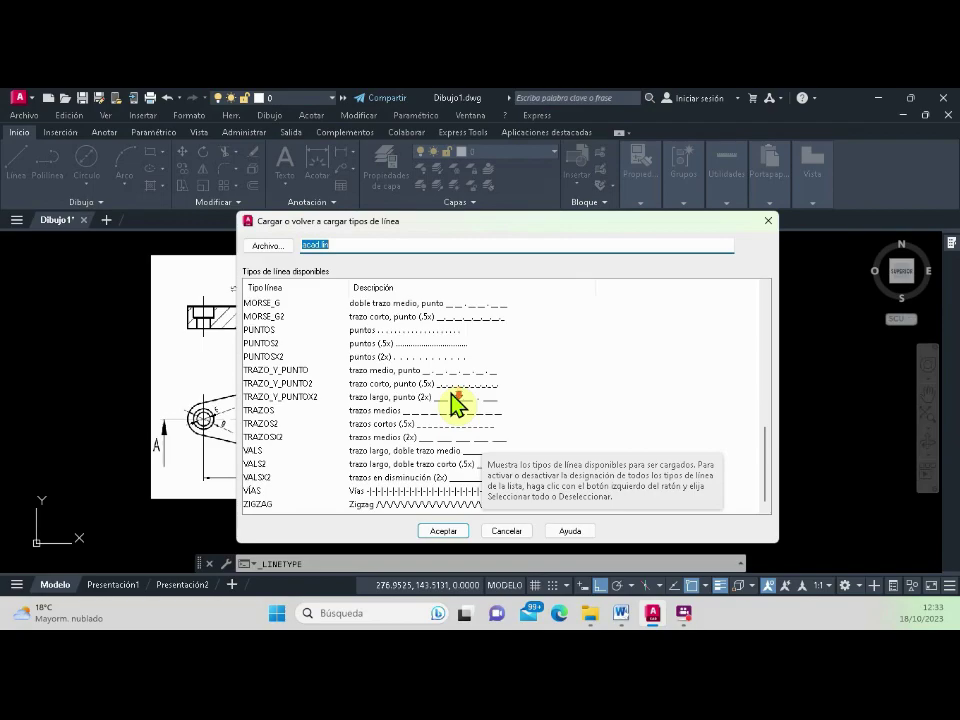
pyautogui.scroll(4, 456, 404)
pyautogui.scroll(3, 456, 404)
pyautogui.scroll(-3, 456, 404)
pyautogui.scroll(-3, 456, 404)
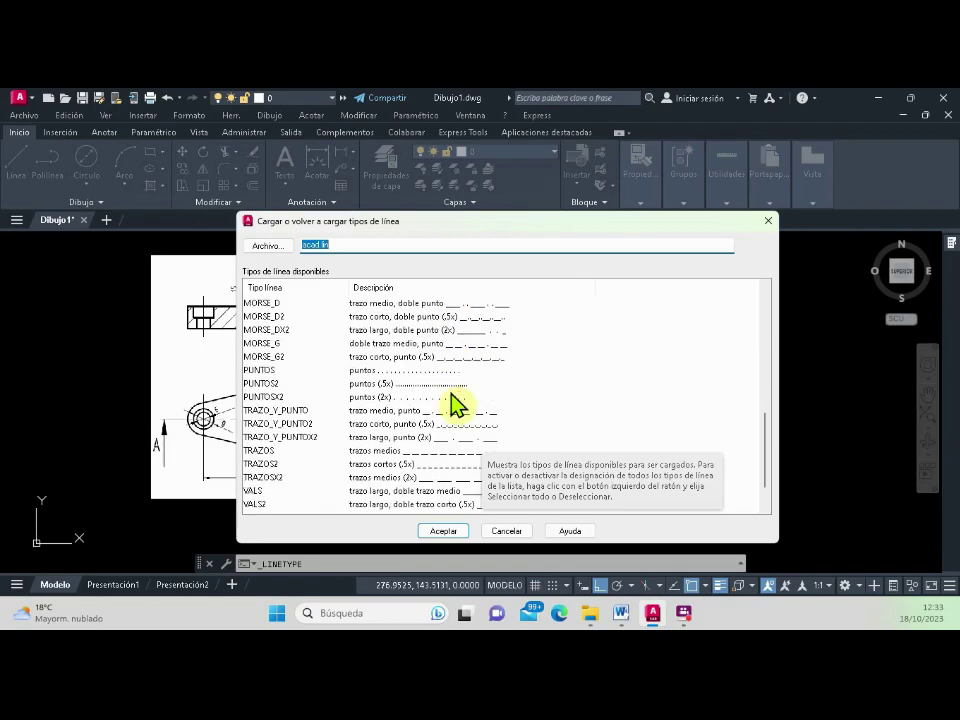
pyautogui.scroll(-1, 456, 404)
pyautogui.click(454, 374)
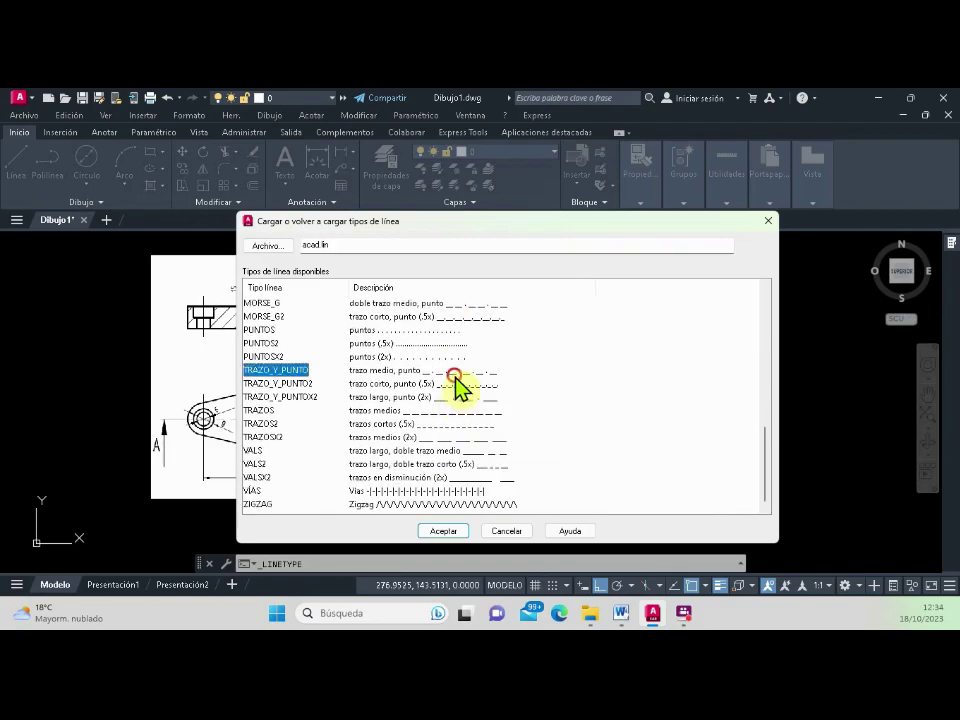
pyautogui.click(462, 530)
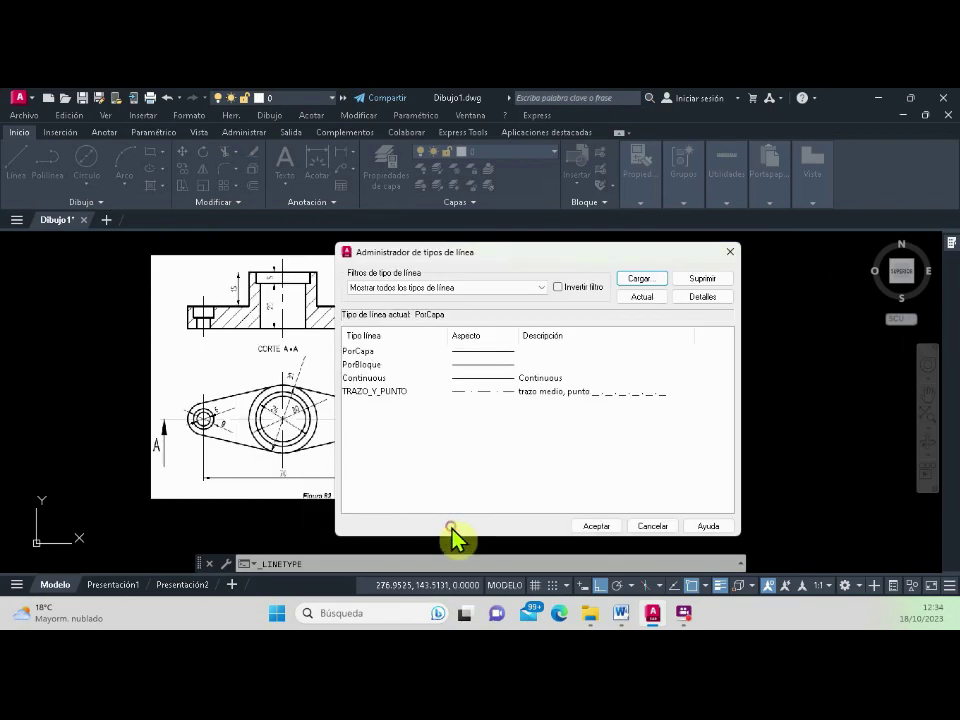
pyautogui.click(594, 526)
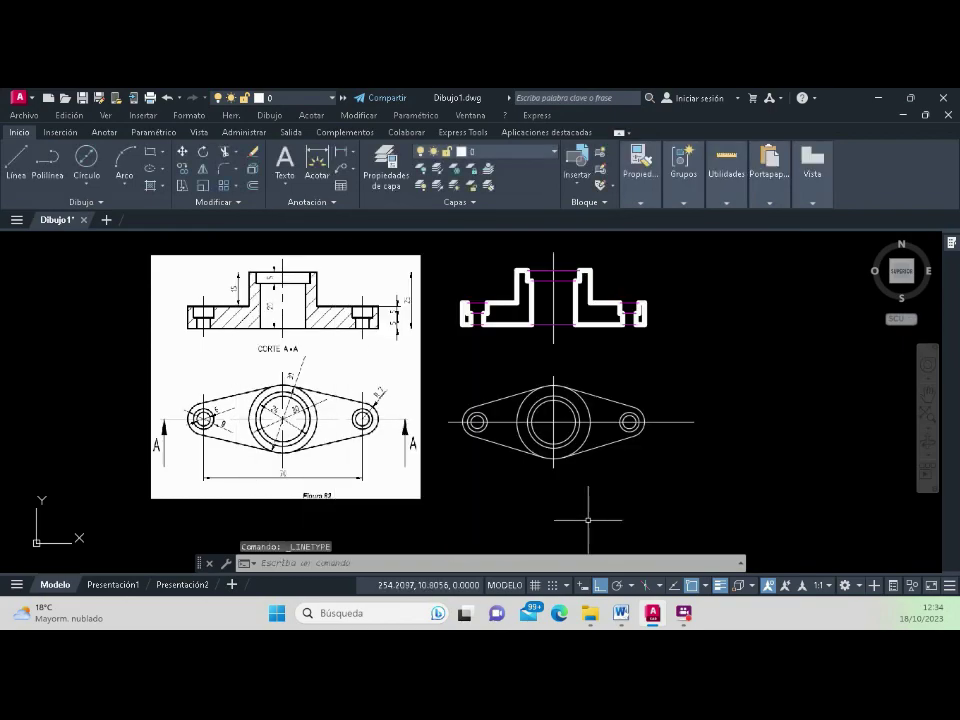
# Step: Zoom in until the flanged section profile fills most of the drawing area
pyautogui.scroll(5, 553, 310)
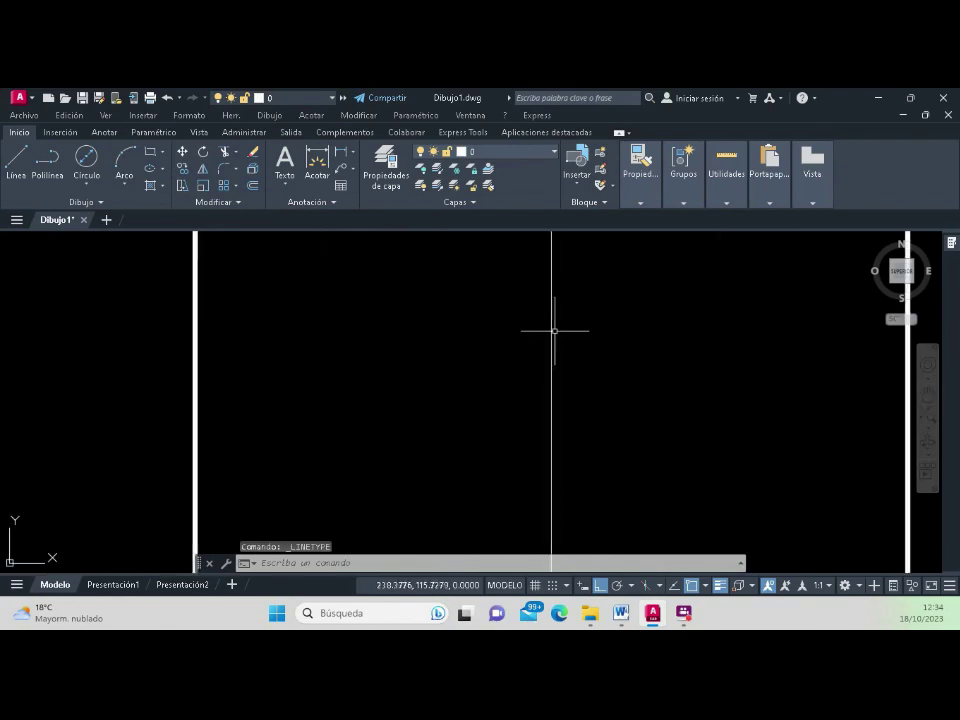
pyautogui.scroll(-2, 533, 371)
pyautogui.scroll(-3, 531, 371)
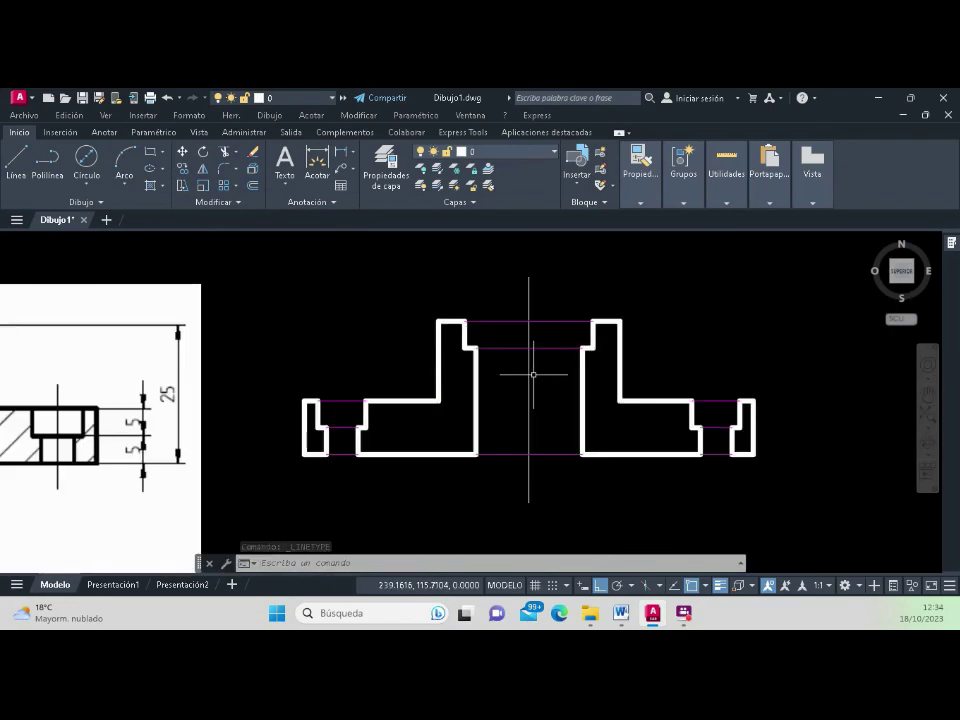
pyautogui.scroll(3, 533, 385)
pyautogui.scroll(2, 530, 392)
pyautogui.scroll(-2, 523, 394)
pyautogui.scroll(-3, 510, 400)
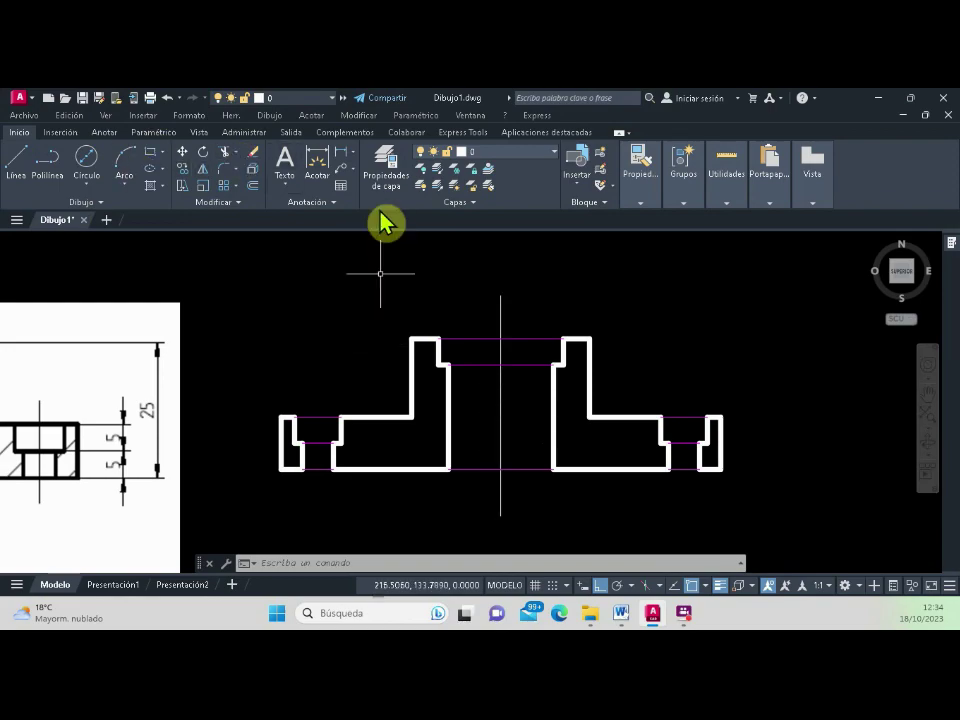
# Step: Assign the TRAZO_Y_PUNTO linetype to the section's vertical centre axis
pyautogui.click(500, 440)
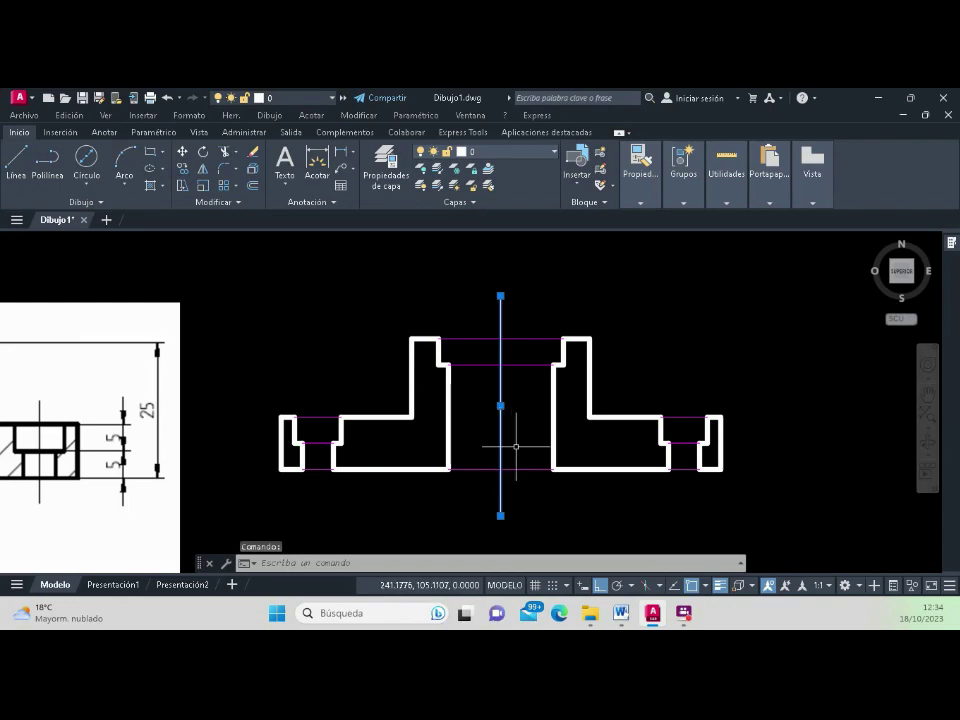
pyautogui.click(640, 165)
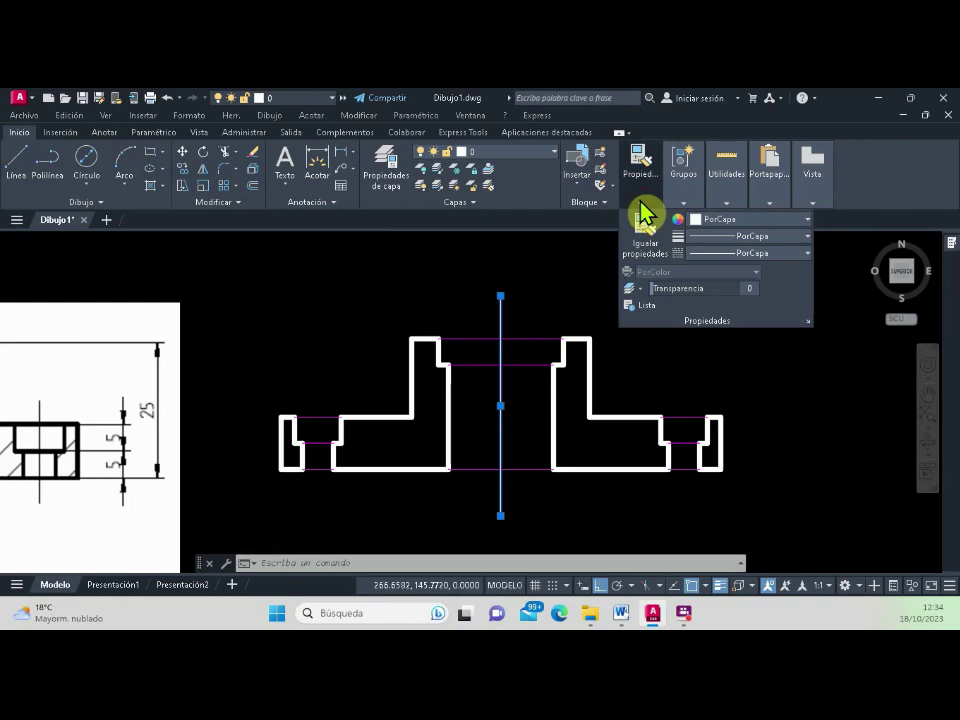
pyautogui.click(707, 253)
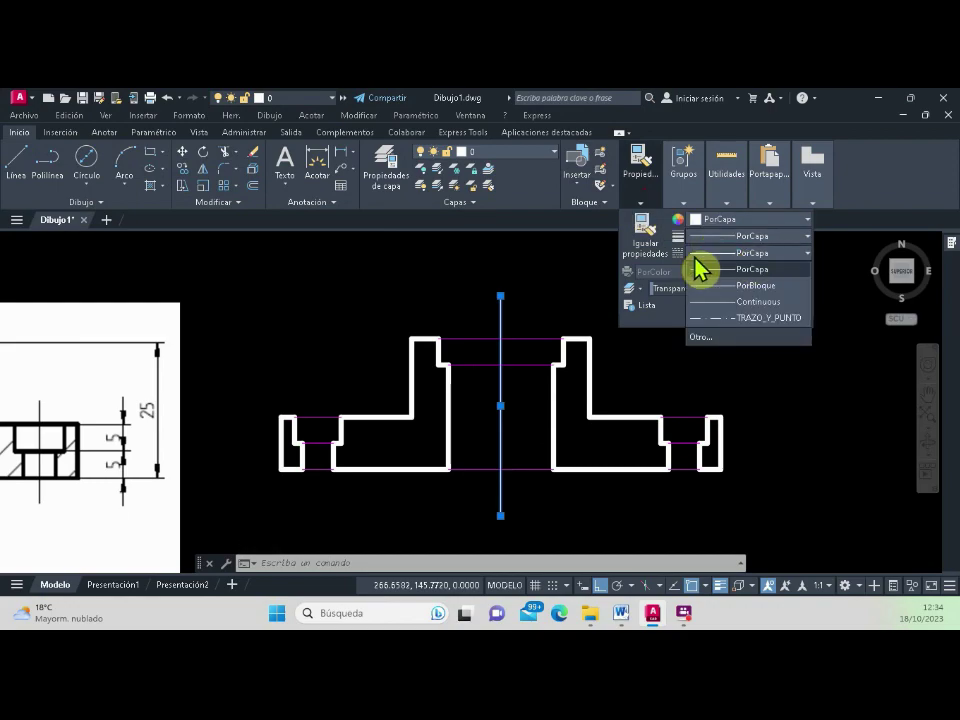
pyautogui.click(763, 318)
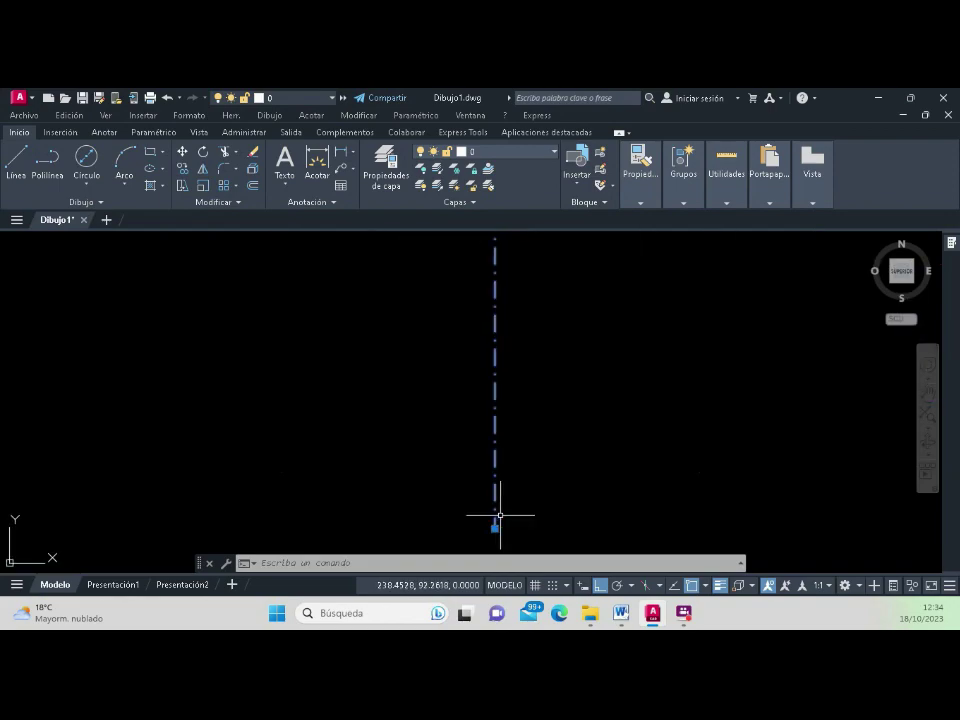
pyautogui.scroll(5, 497, 510)
pyautogui.scroll(-2, 506, 490)
pyautogui.scroll(-3, 495, 430)
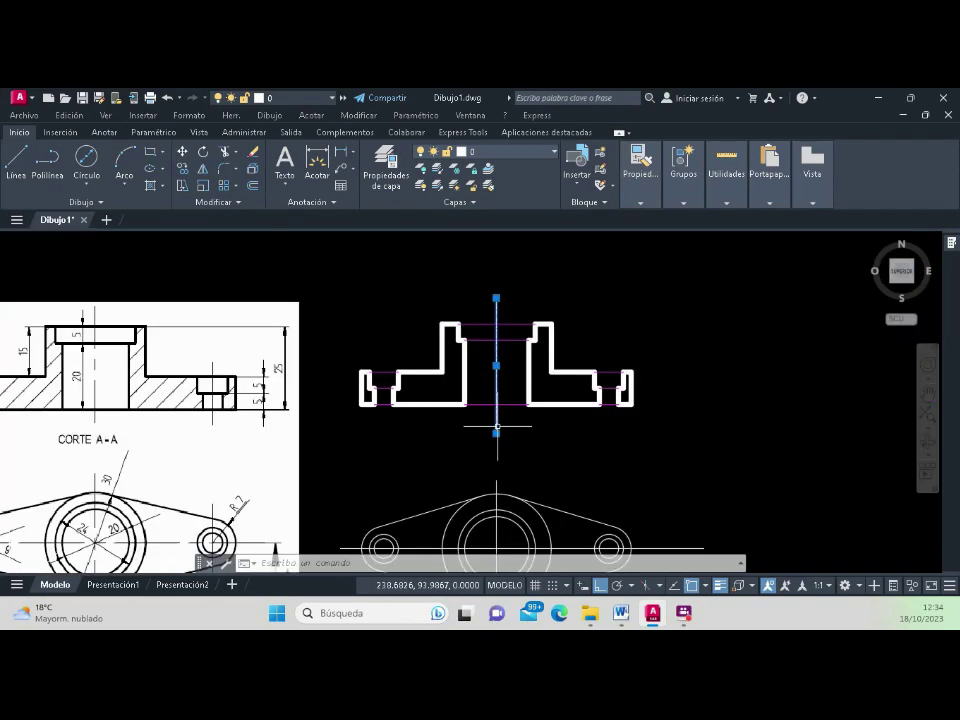
pyautogui.scroll(-2, 493, 416)
pyautogui.scroll(4, 493, 416)
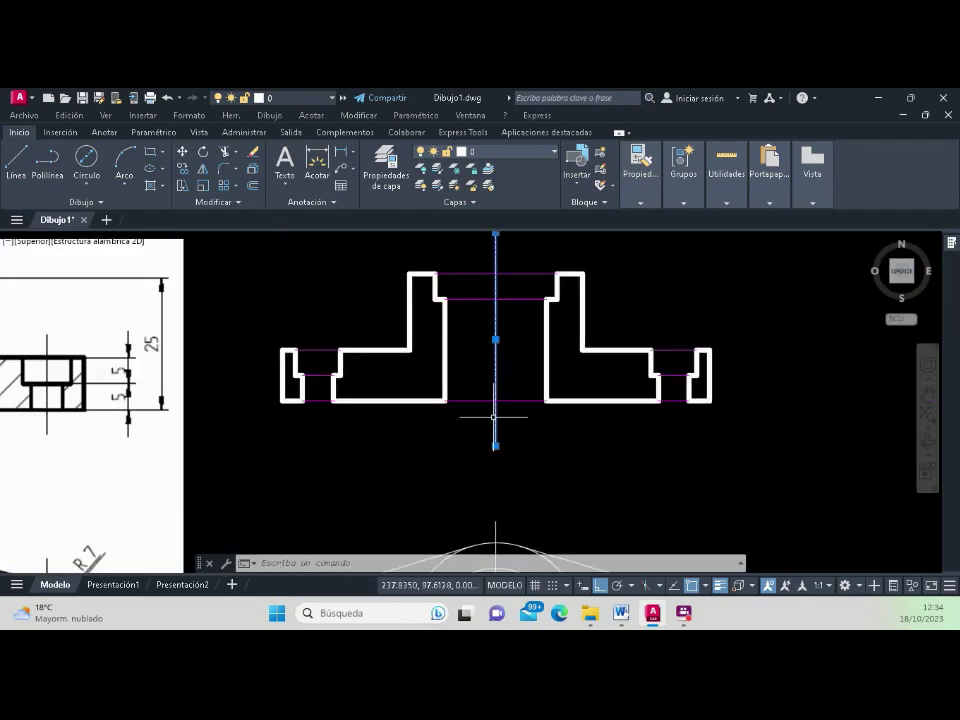
pyautogui.scroll(4, 482, 417)
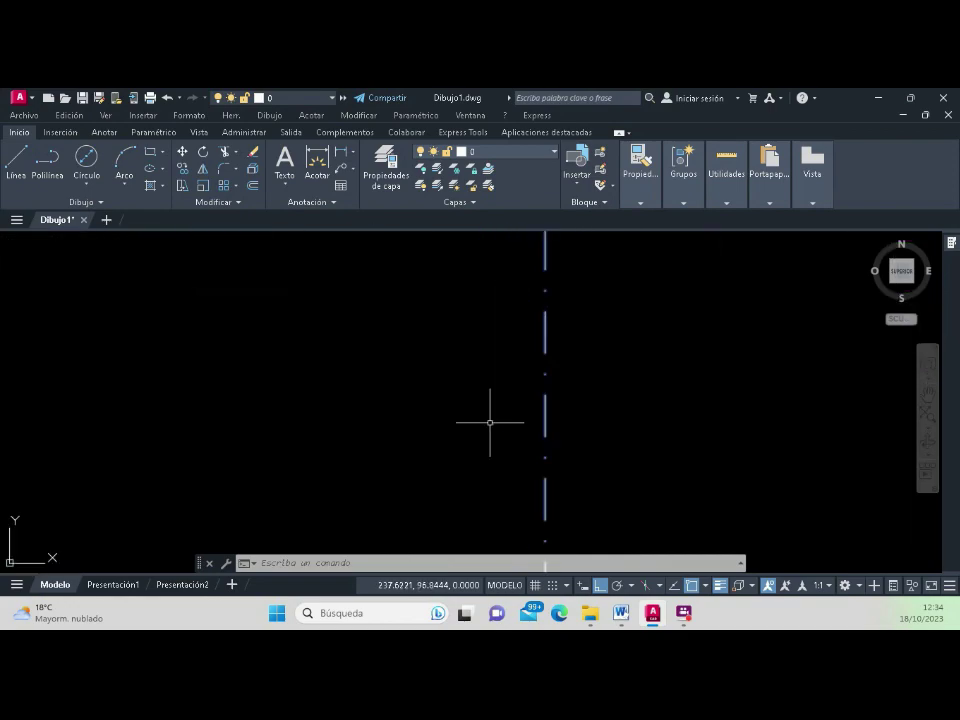
pyautogui.scroll(-3, 490, 421)
pyautogui.scroll(-2, 490, 421)
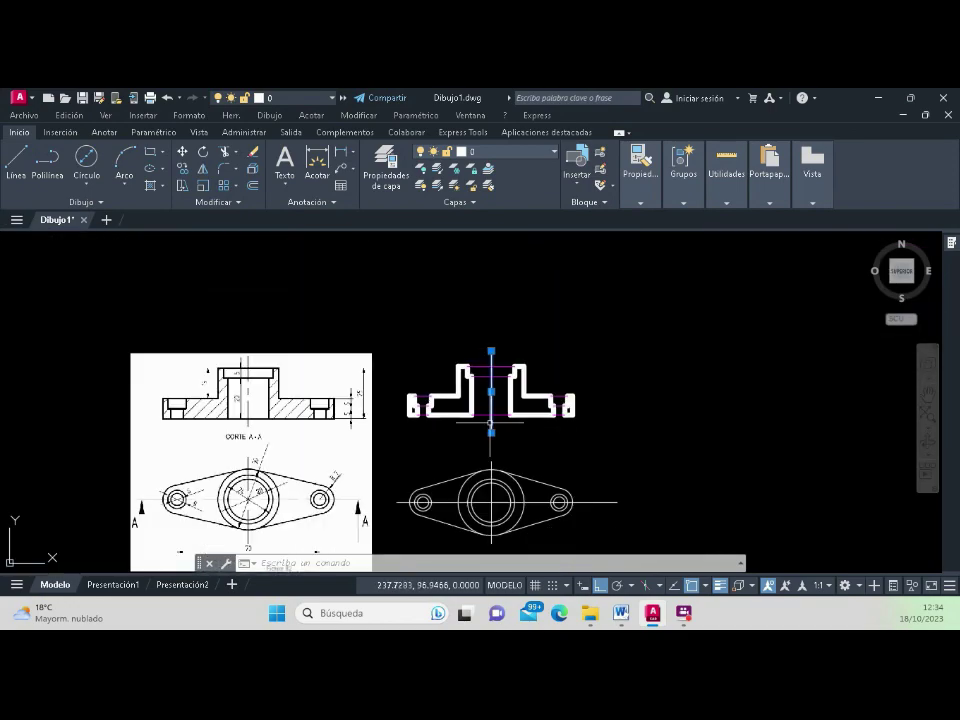
pyautogui.scroll(3, 490, 421)
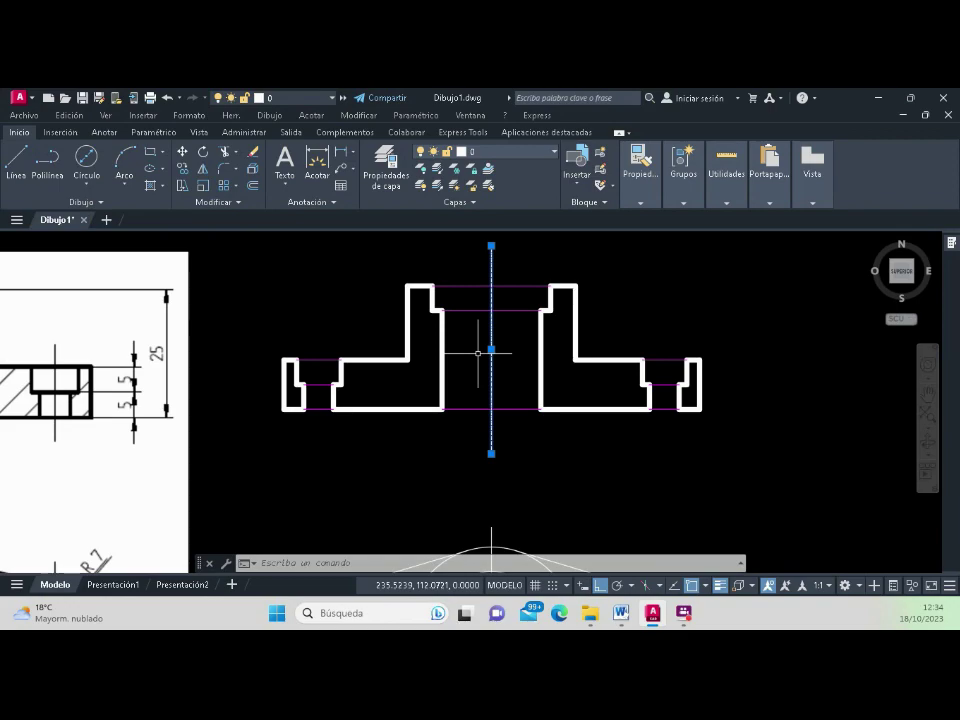
# Step: Deselect the centre axis and undo the last action
pyautogui.press('Escape')
pyautogui.press('Escape')
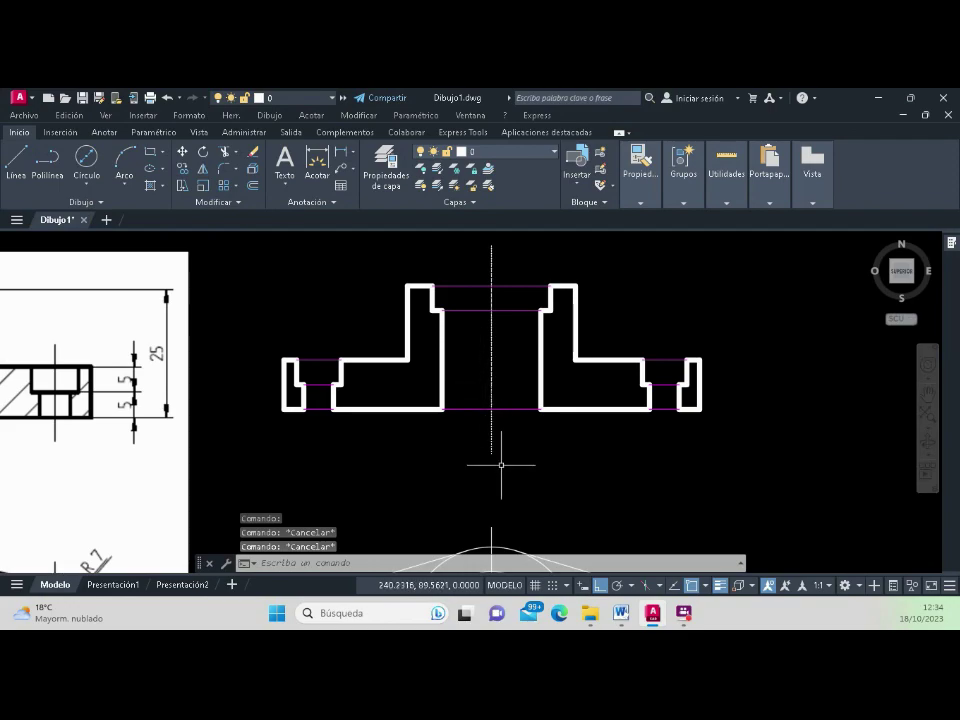
pyautogui.hotkey('ctrl', 'z')
pyautogui.scroll(-3, 487, 421)
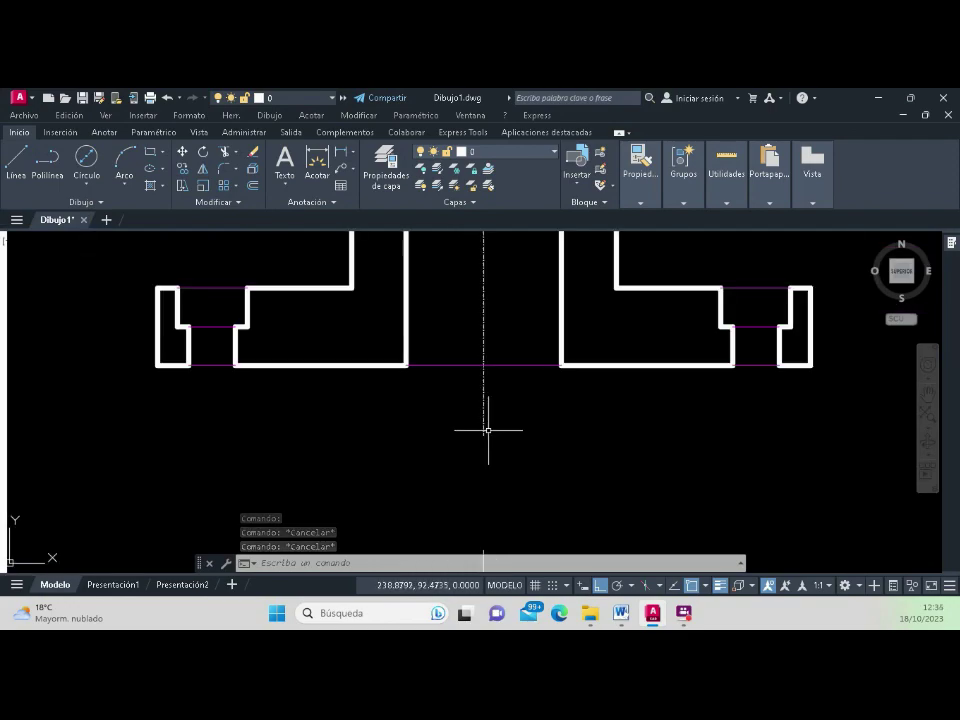
pyautogui.scroll(-2, 487, 421)
pyautogui.scroll(2, 476, 364)
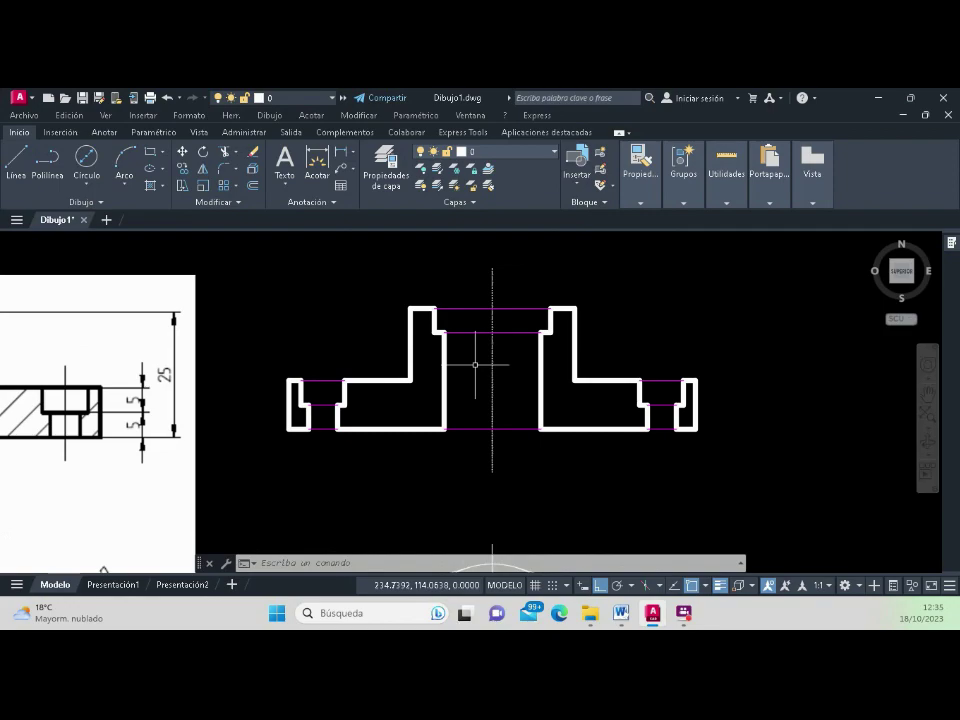
# Step: Run PROPIEDADES to show the Properties palette and select the vertical centre axis
pyautogui.write('PROPIEDADES')
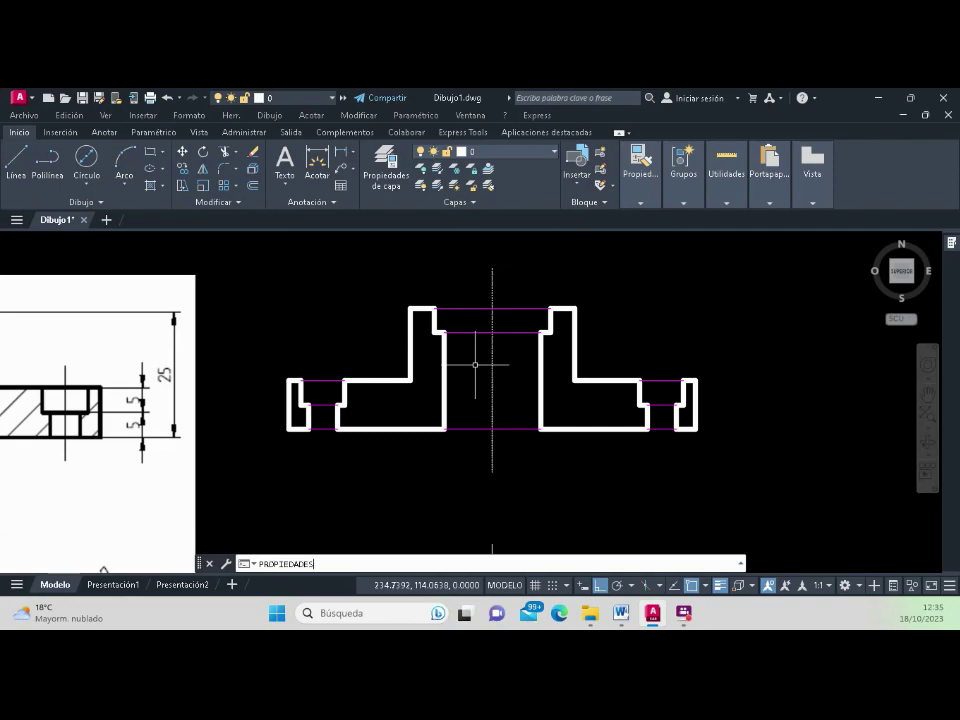
pyautogui.press('Return')
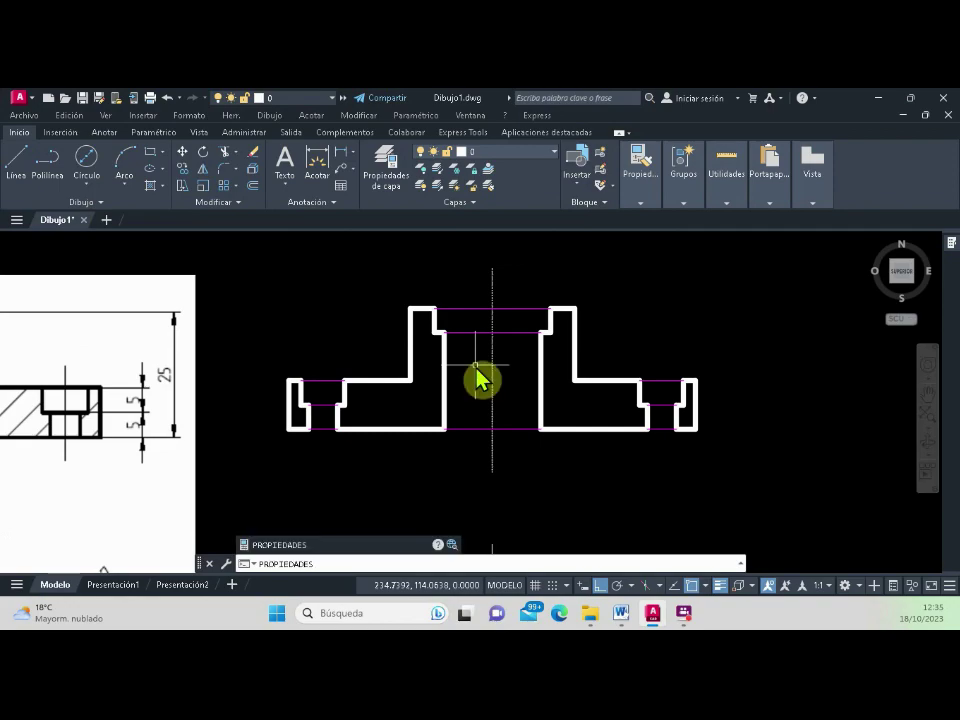
pyautogui.press('Return')
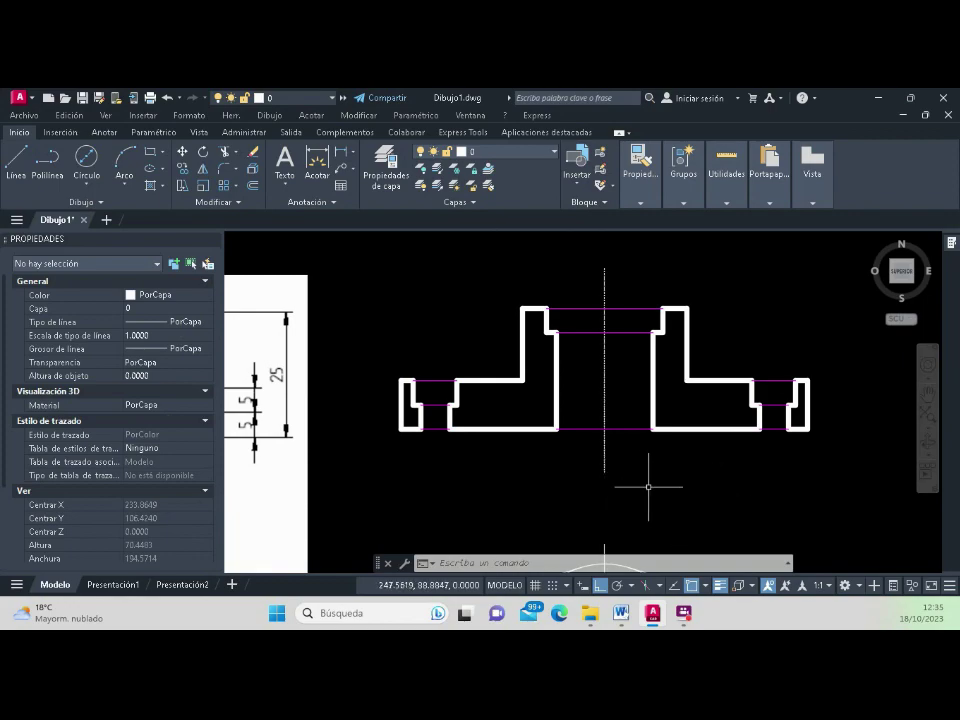
pyautogui.click(648, 487)
# Step: Select the section's vertical centre line, collapsing the Geometry and 3D groups in Properties
pyautogui.click(585, 462)
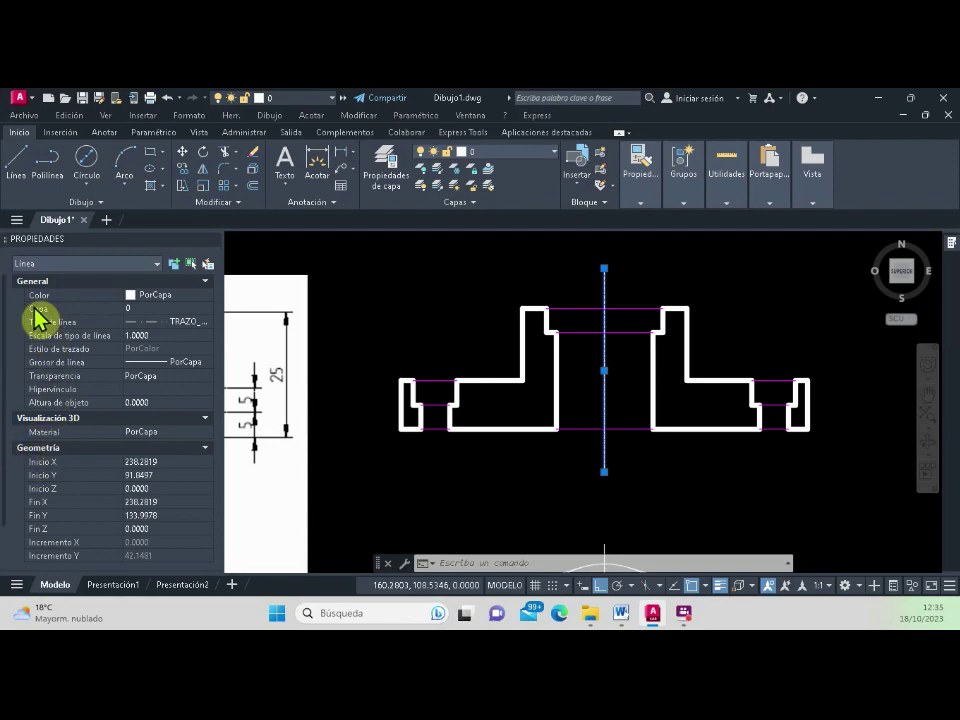
pyautogui.click(203, 447)
pyautogui.click(203, 418)
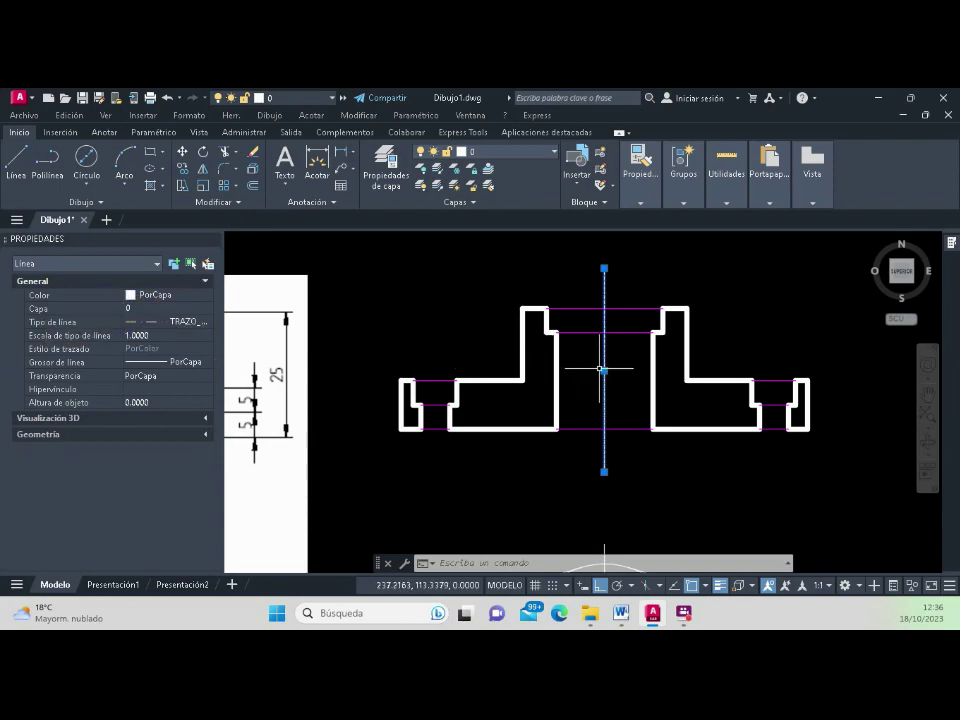
pyautogui.click(699, 446)
pyautogui.click(553, 292)
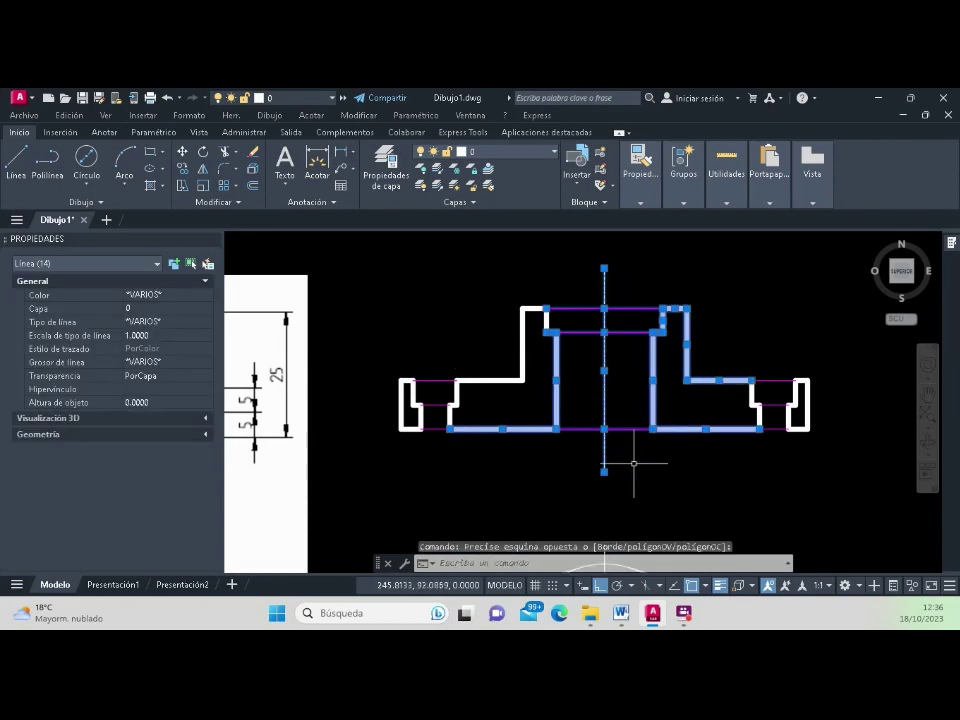
pyautogui.press('Escape')
pyautogui.press('Escape')
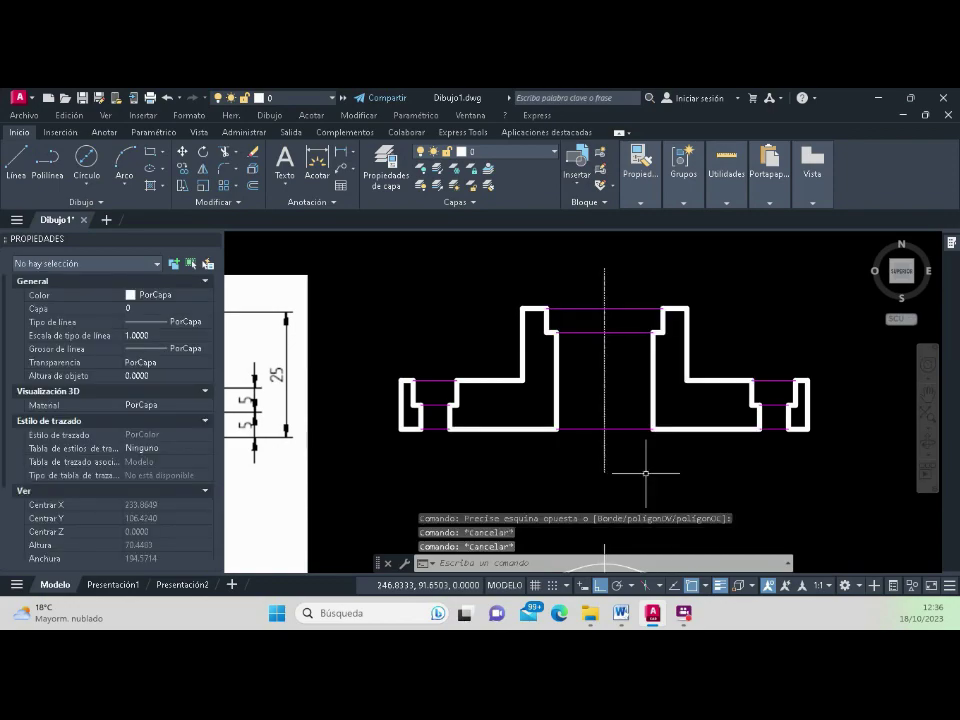
pyautogui.click(643, 467)
pyautogui.click(589, 466)
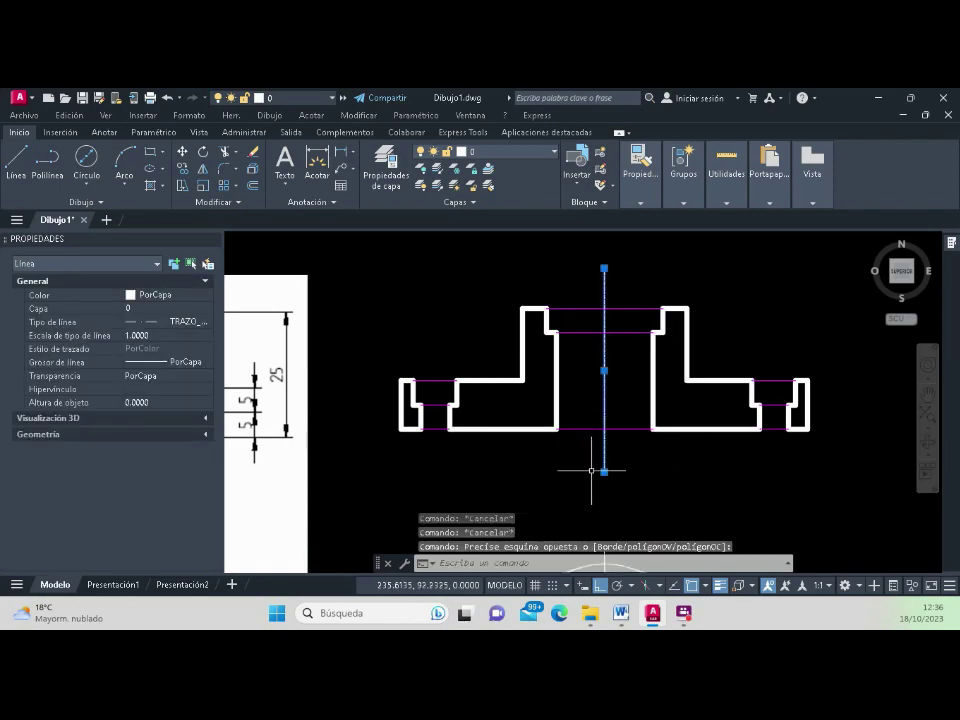
# Step: Set the centre line's colour to Cián and its linetype to TRAZO_Y_PUNTO
pyautogui.click(156, 299)
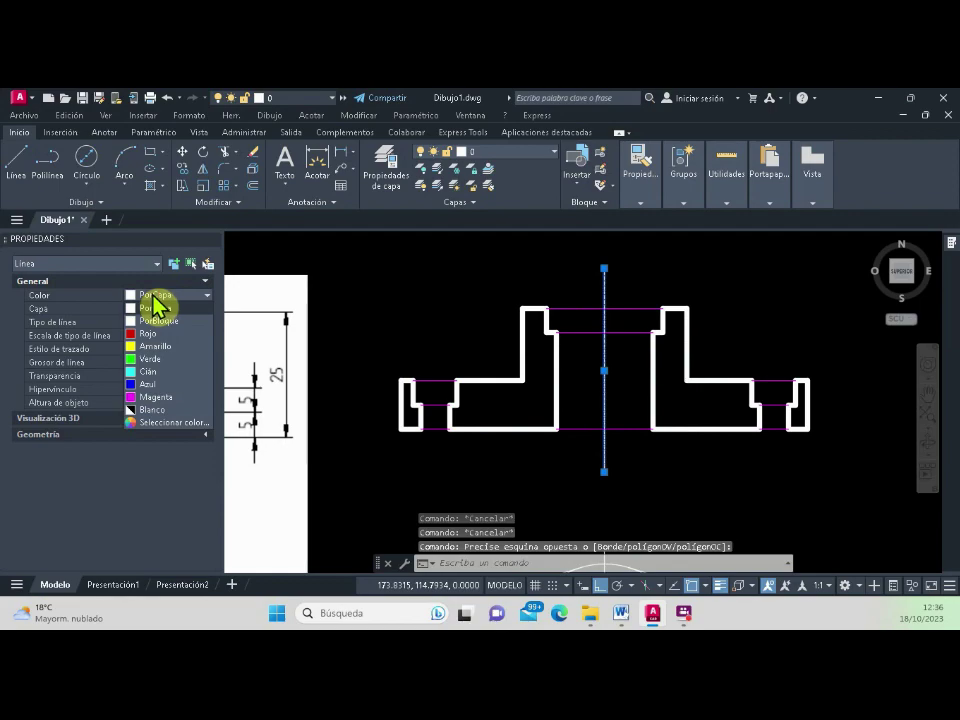
pyautogui.click(163, 372)
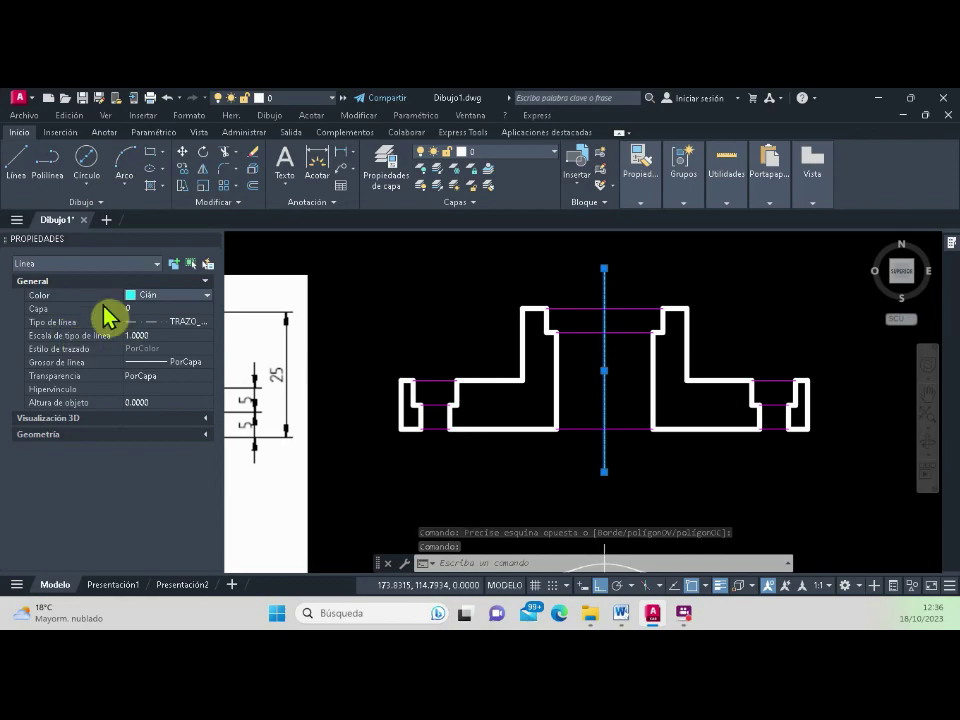
pyautogui.click(198, 323)
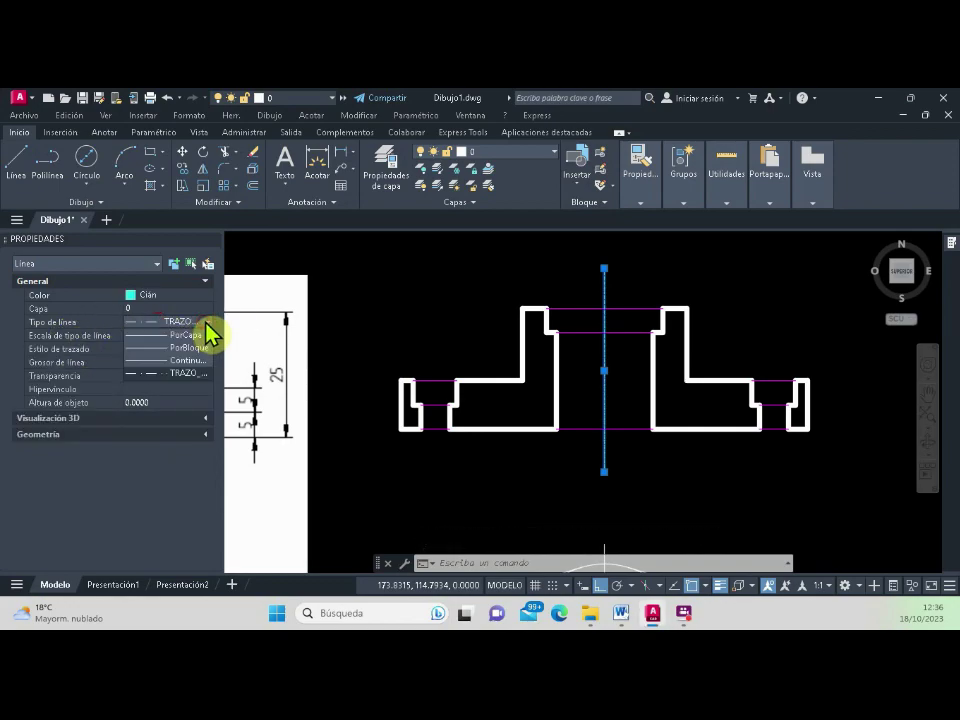
pyautogui.click(193, 360)
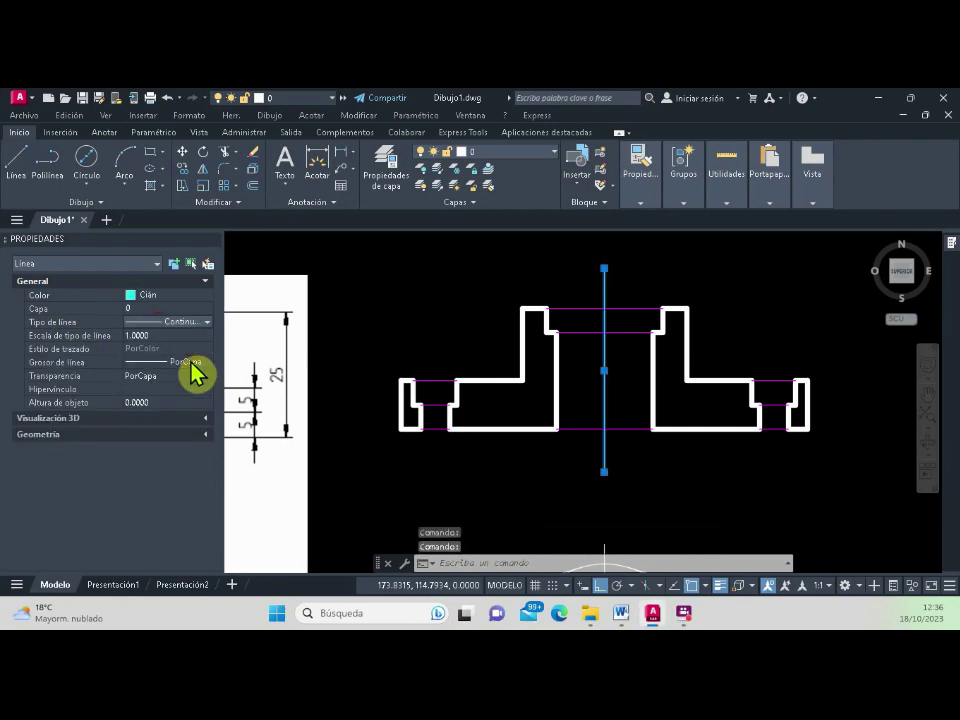
pyautogui.scroll(2, 581, 377)
pyautogui.scroll(2, 560, 420)
pyautogui.scroll(2, 553, 454)
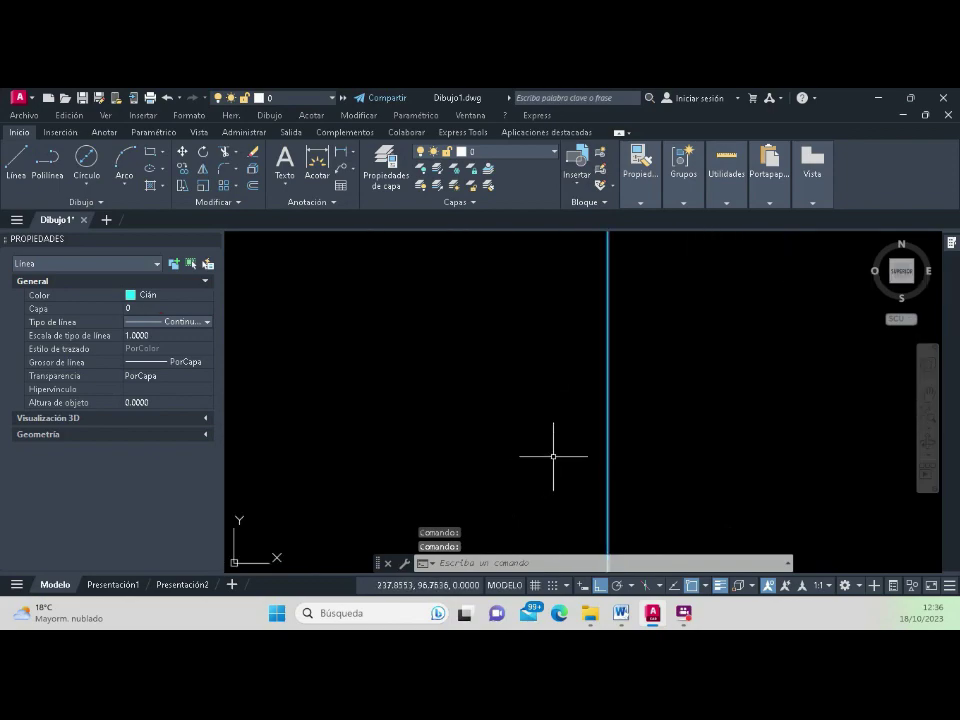
pyautogui.scroll(-1, 549, 451)
pyautogui.click(178, 323)
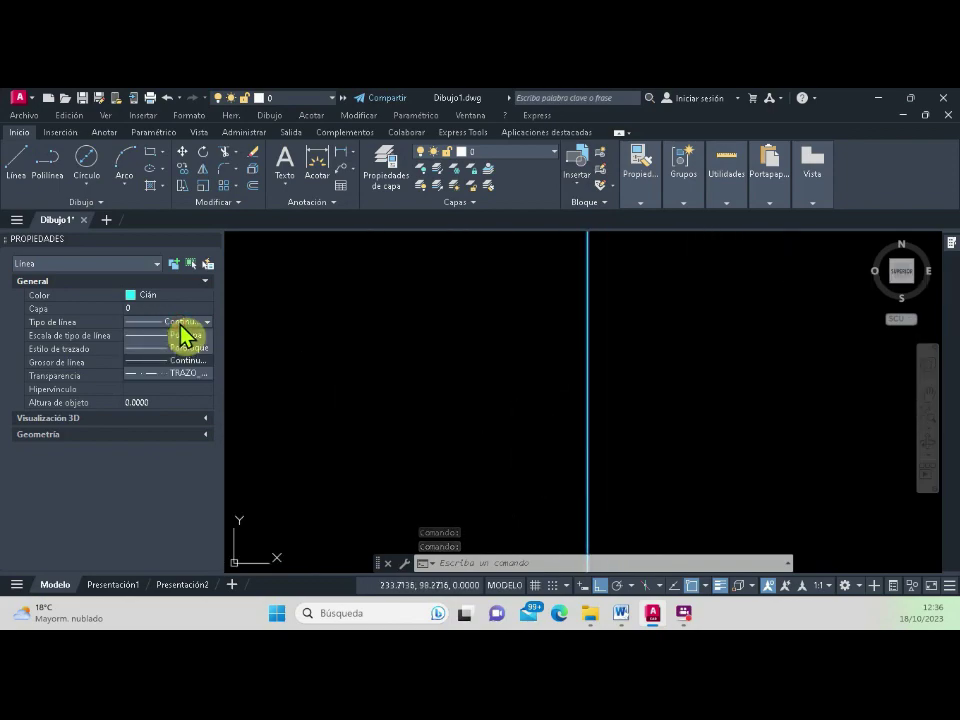
pyautogui.click(188, 373)
pyautogui.scroll(-1, 475, 396)
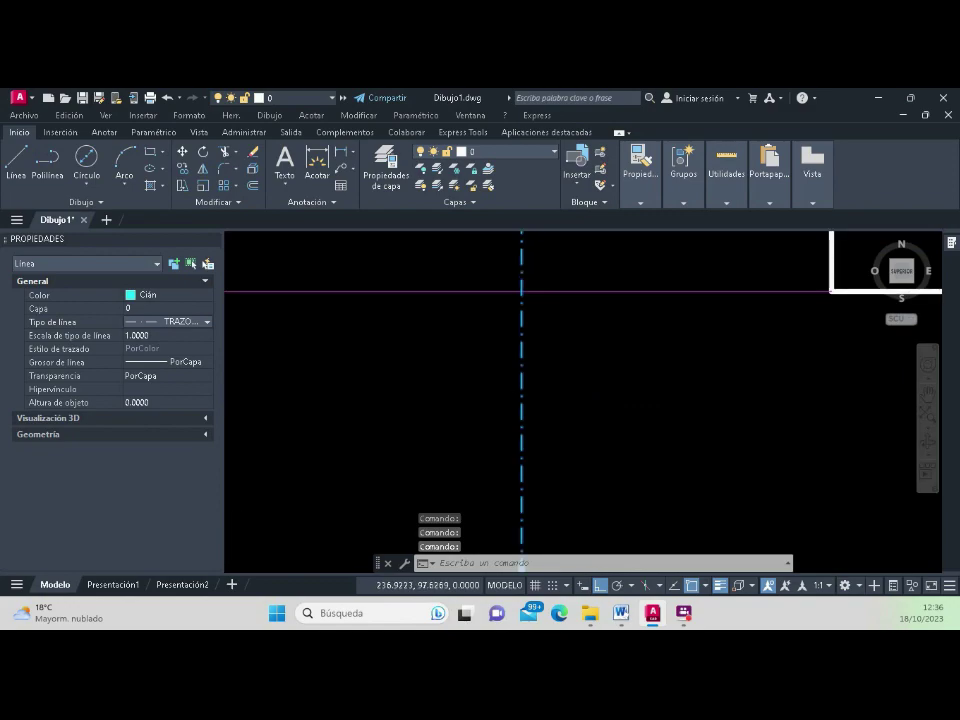
pyautogui.scroll(-2, 474, 396)
pyautogui.scroll(2, 477, 395)
pyautogui.scroll(2, 477, 395)
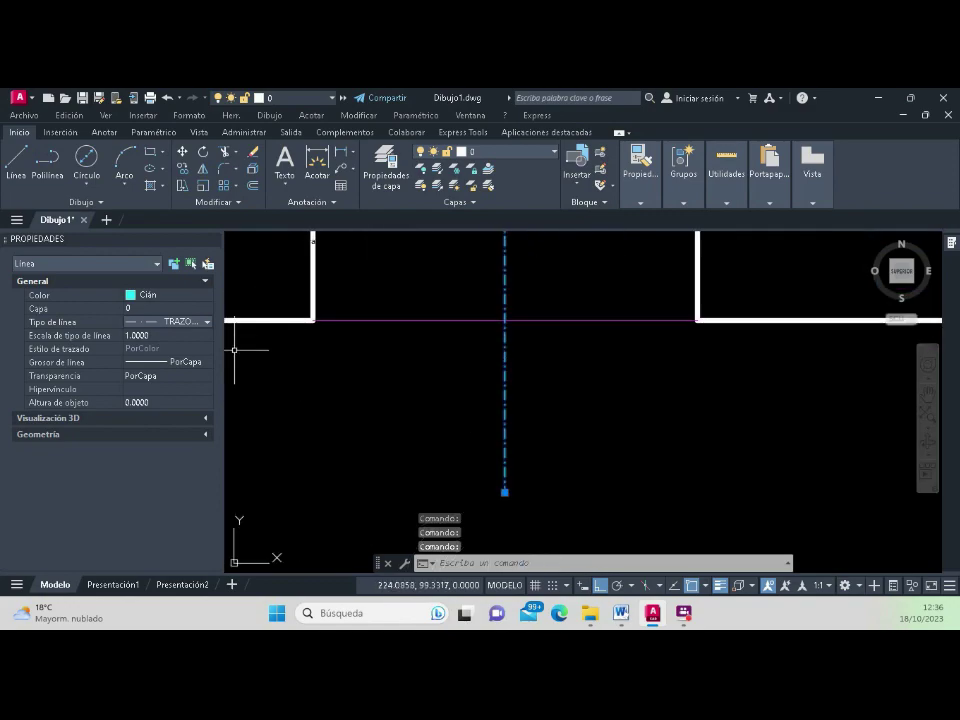
# Step: Try linetype scales of 5.5, 7.5 and 25 on the centre line
pyautogui.click(163, 335)
pyautogui.write('5.5')
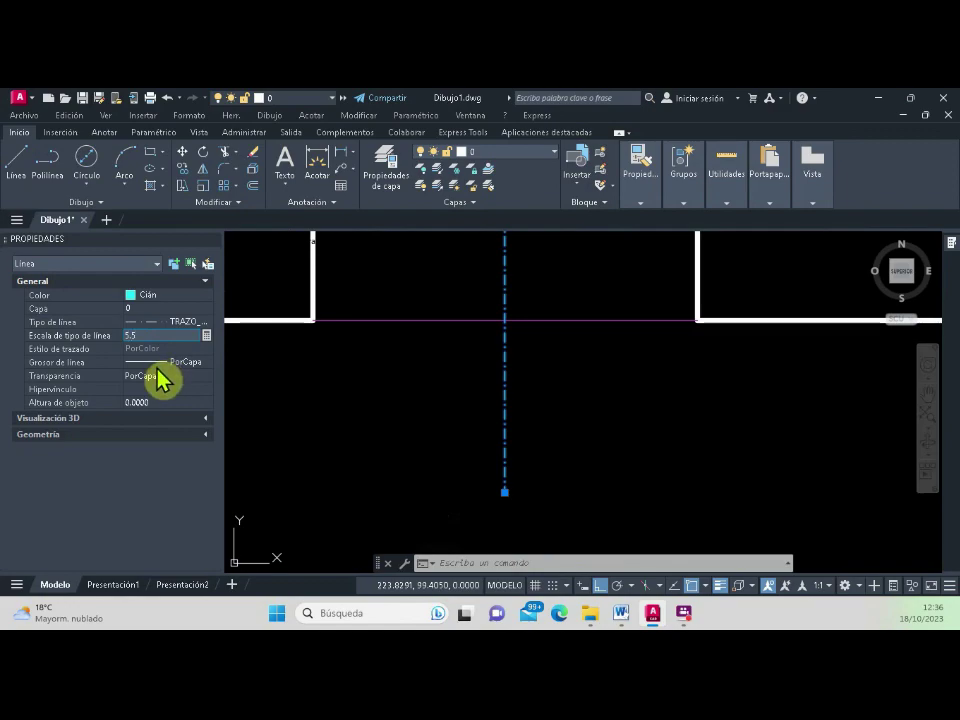
pyautogui.press('Return')
pyautogui.click(150, 335)
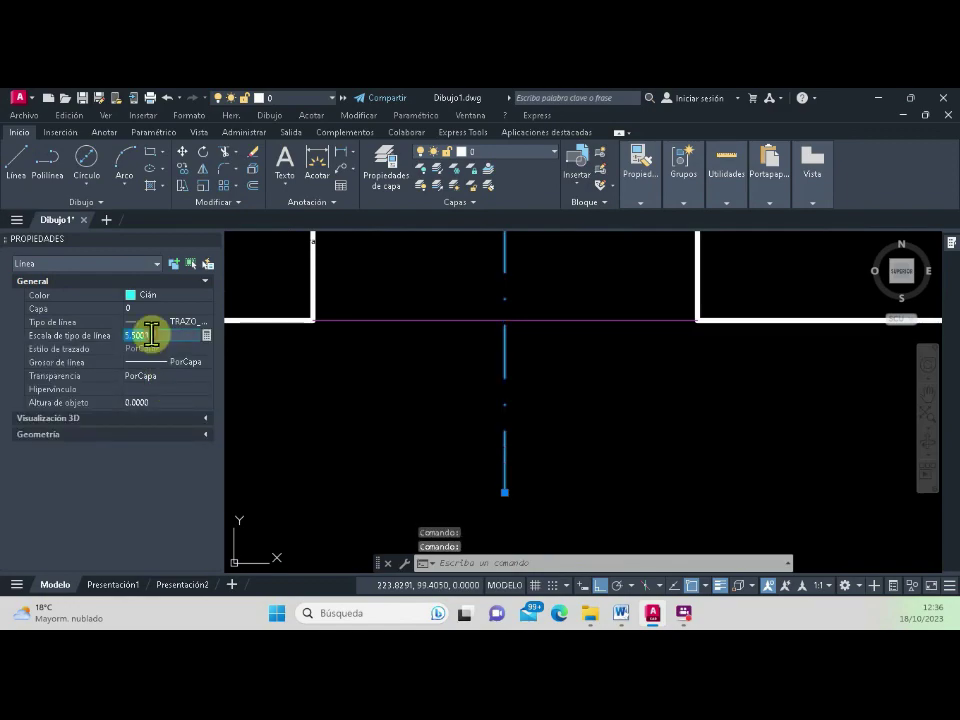
pyautogui.write('.5')
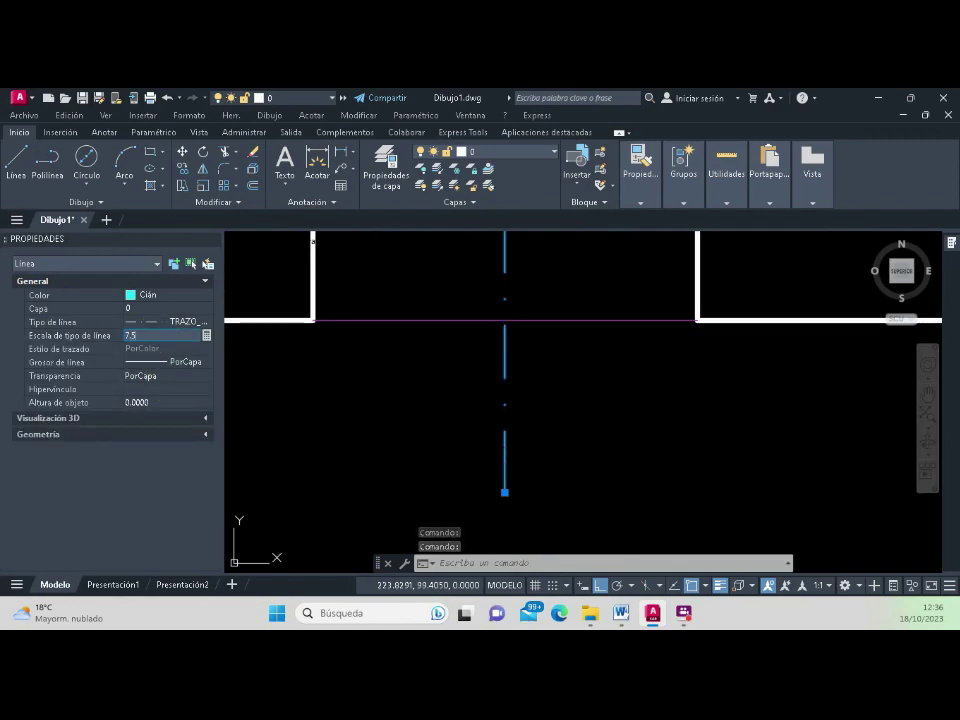
pyautogui.press('Return')
pyautogui.click(157, 335)
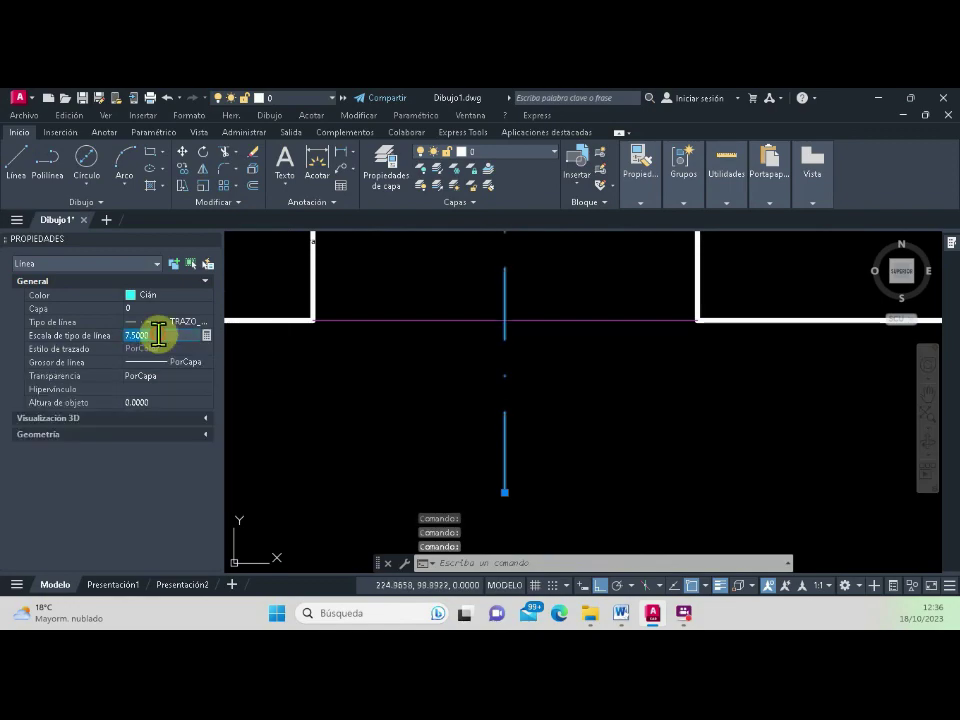
pyautogui.write('25')
pyautogui.press('Return')
# Step: Settle on a linetype scale of 10 for the centre line and deselect it
pyautogui.scroll(-2, 634, 403)
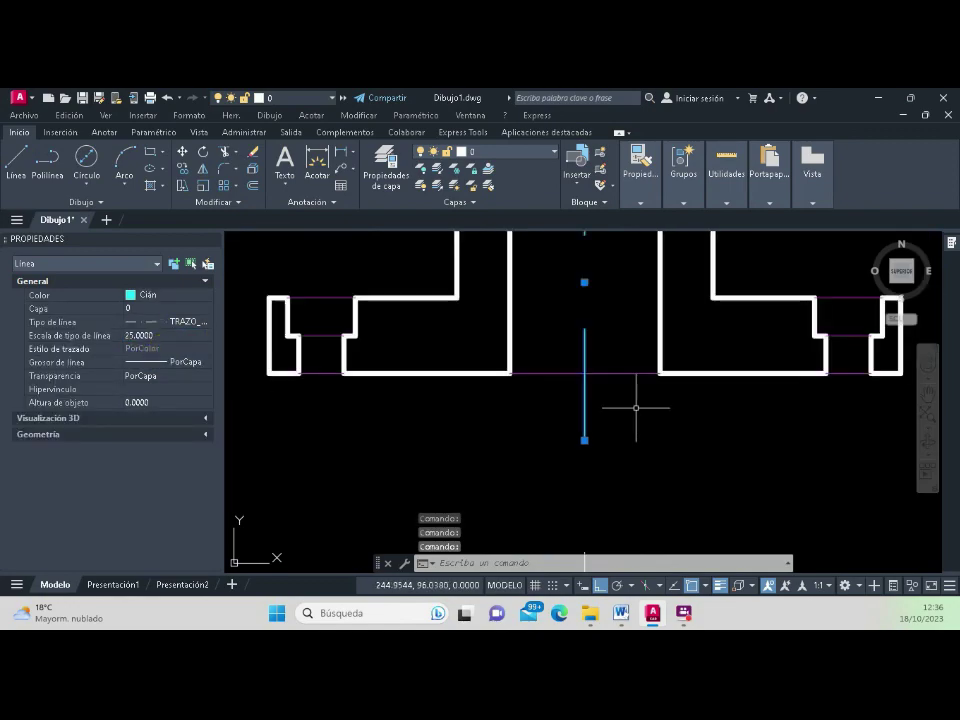
pyautogui.scroll(-2, 602, 428)
pyautogui.scroll(-4, 602, 428)
pyautogui.scroll(6, 609, 404)
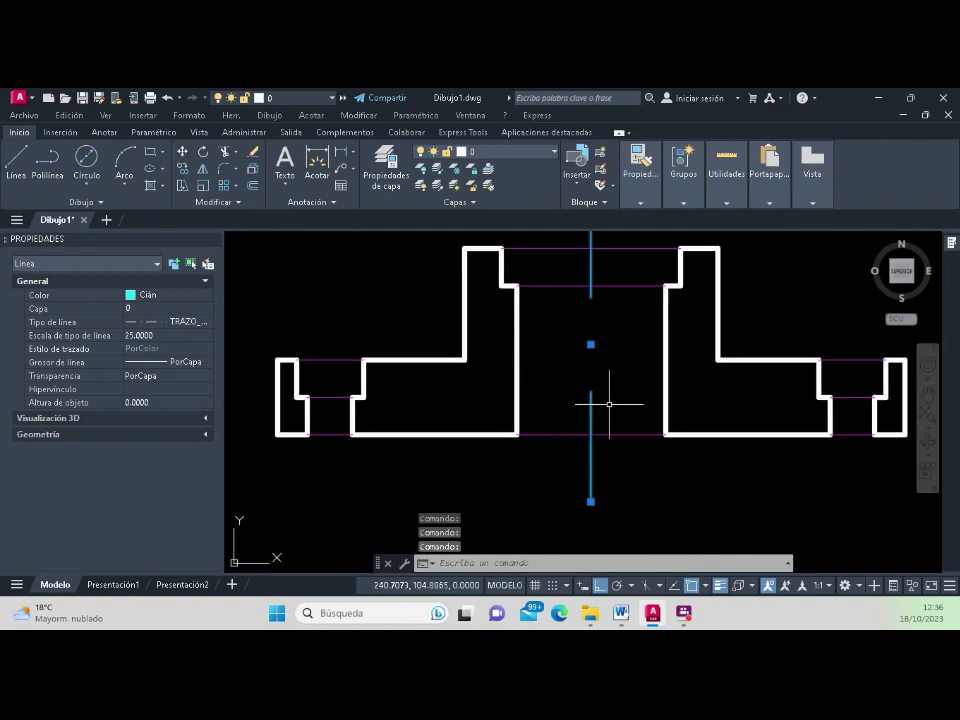
pyautogui.scroll(-3, 609, 404)
pyautogui.scroll(-3, 566, 395)
pyautogui.scroll(3, 566, 397)
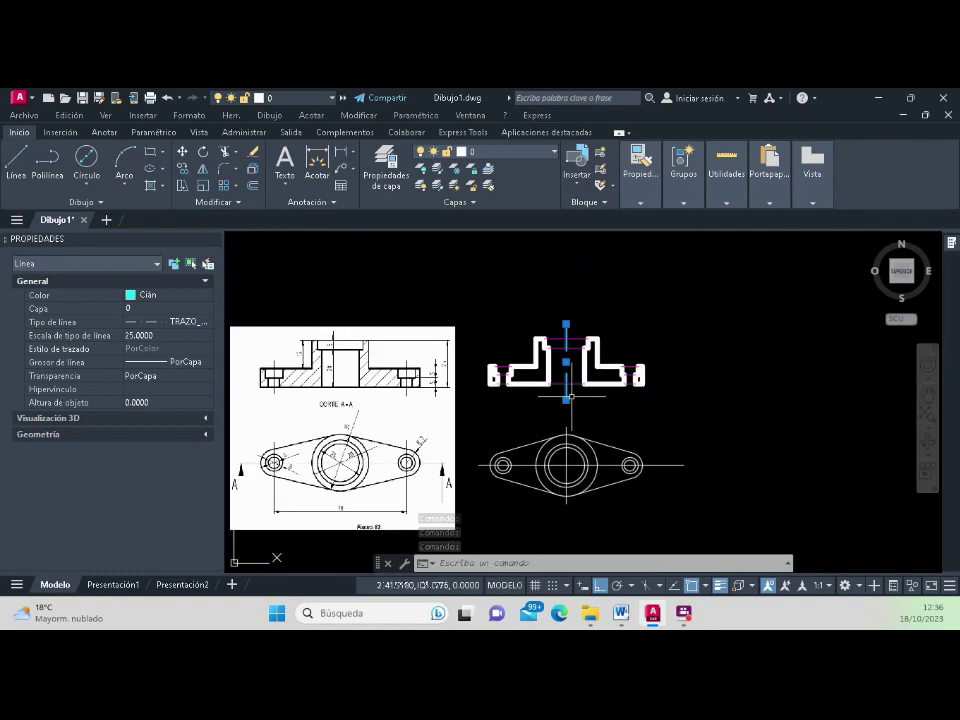
pyautogui.scroll(2, 568, 395)
pyautogui.click(176, 337)
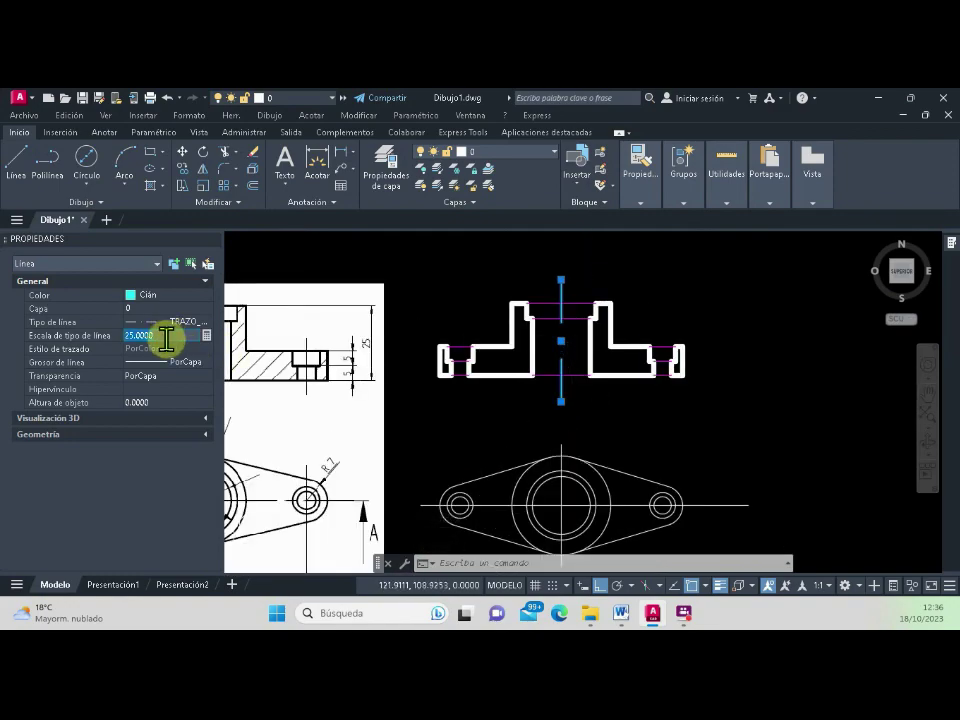
pyautogui.write('10')
pyautogui.press('Return')
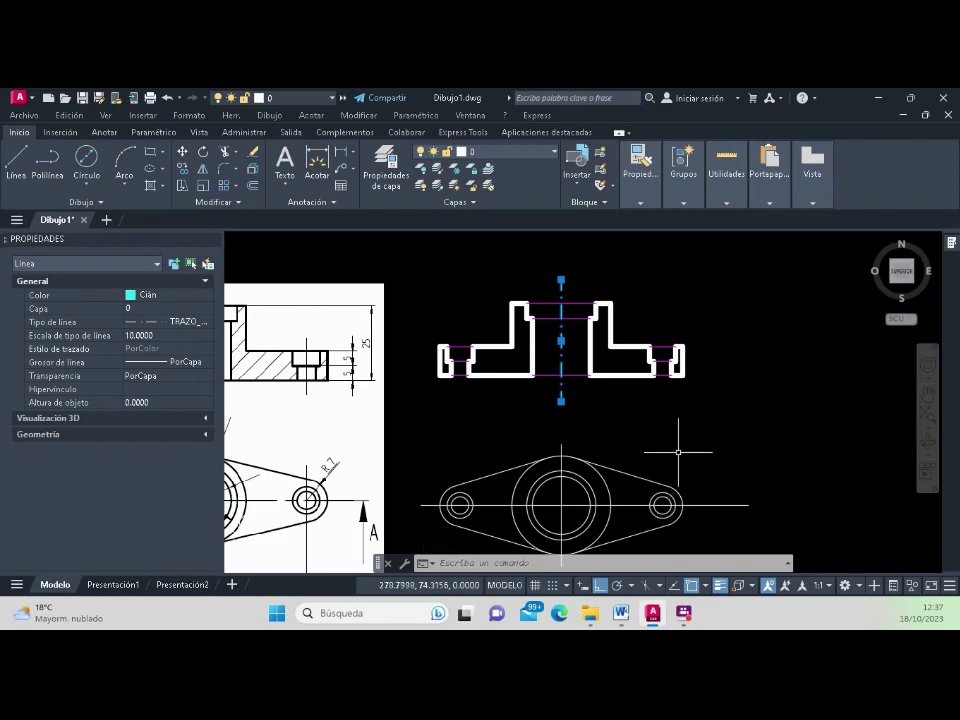
pyautogui.press('Escape')
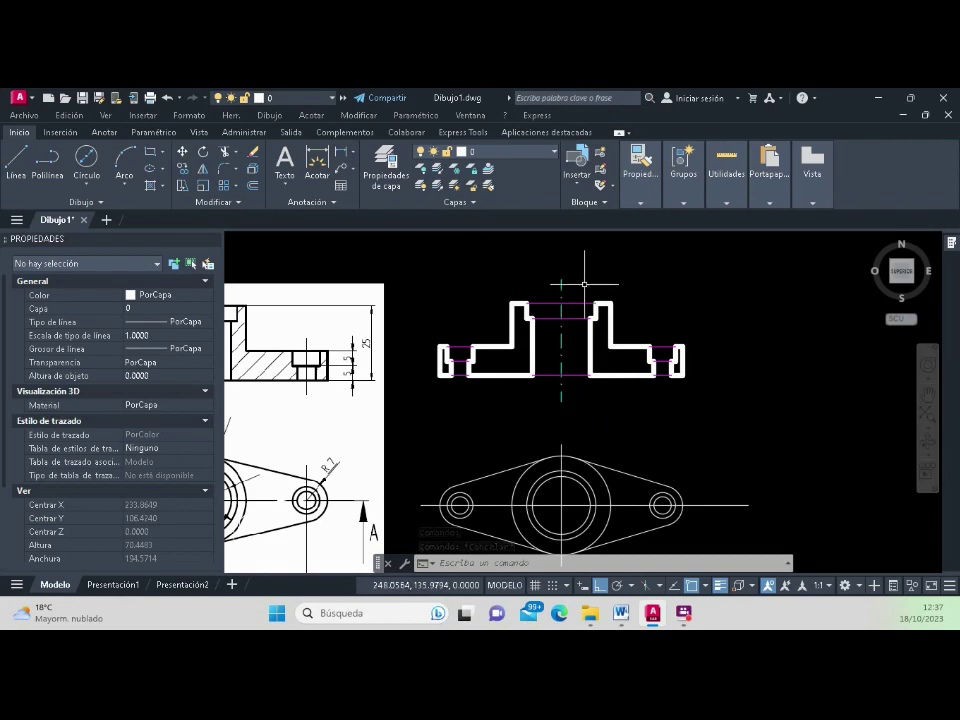
# Step: Copy the section centre line's cyan dash-dot style onto the plan view axis with Igualar propiedades
pyautogui.click(643, 200)
pyautogui.click(645, 228)
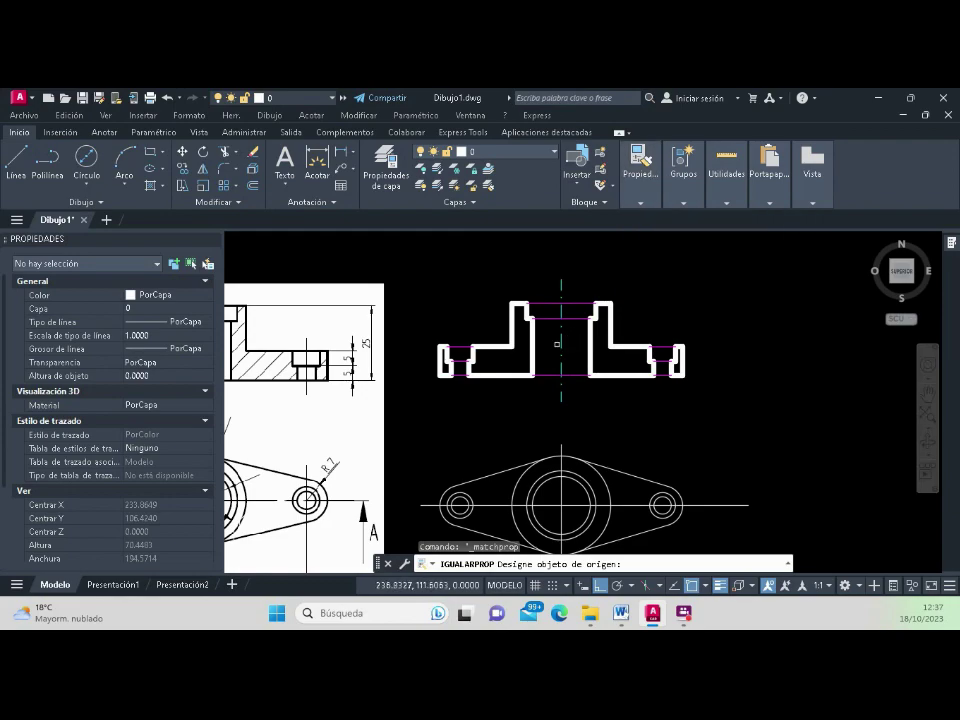
pyautogui.click(561, 342)
pyautogui.click(563, 486)
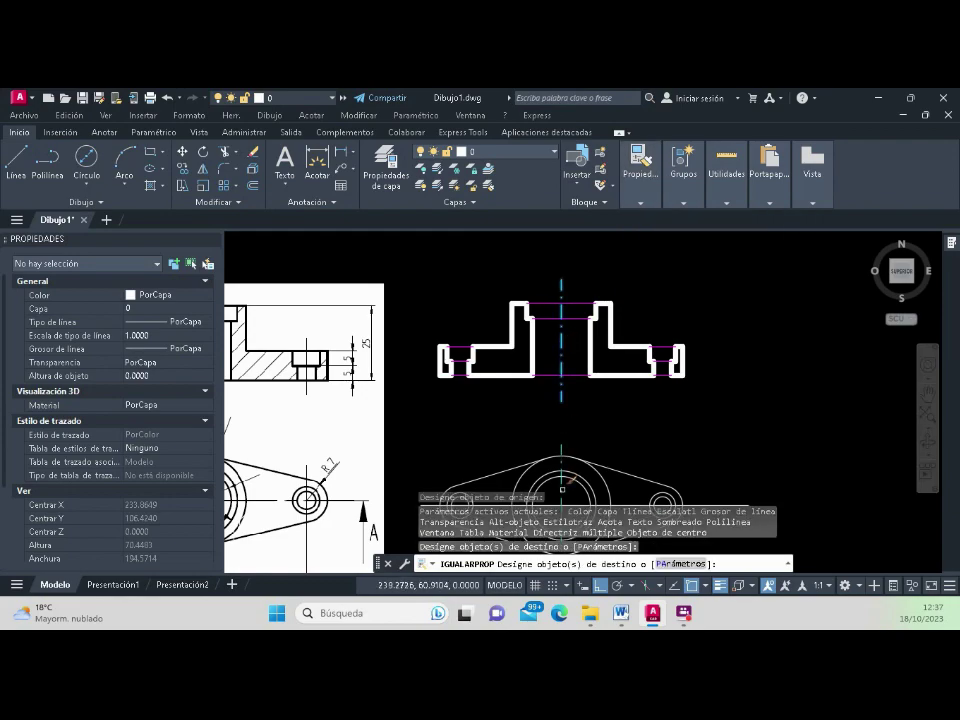
pyautogui.scroll(-2, 506, 342)
pyautogui.scroll(2, 580, 440)
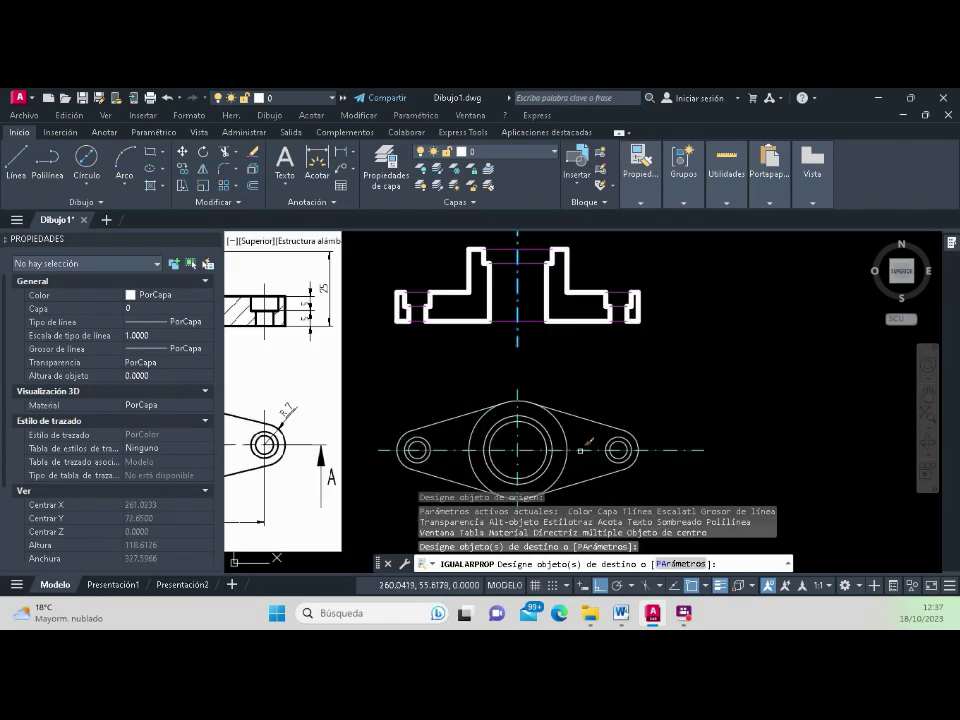
pyautogui.press('Return')
pyautogui.scroll(-2, 580, 440)
pyautogui.scroll(2, 467, 299)
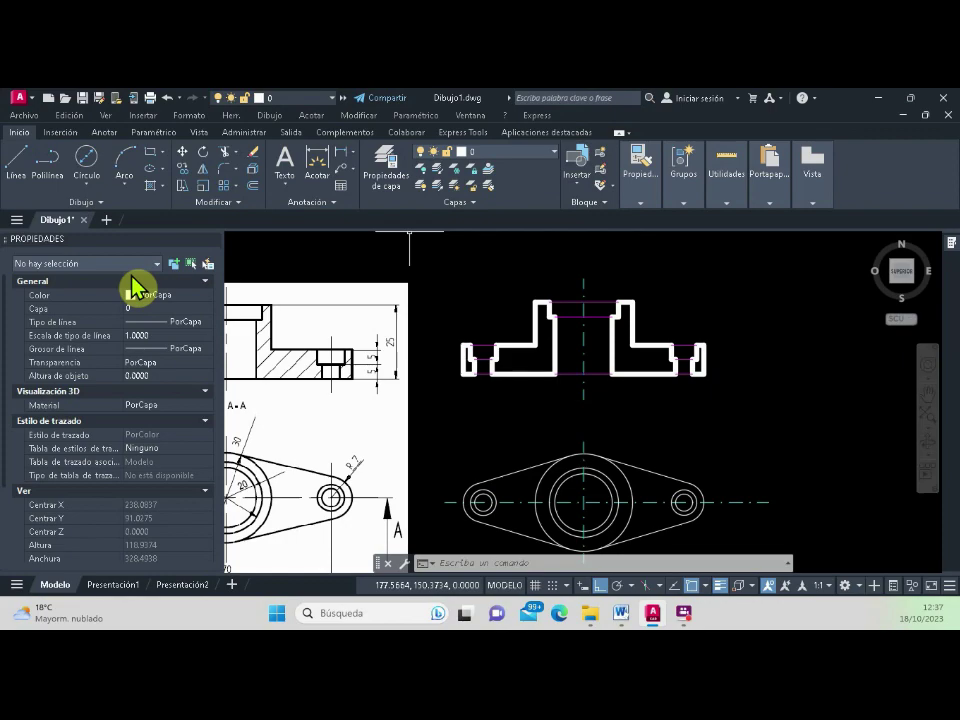
# Step: Pick internal points in the small left notch and larger left cut region as hatch boundaries
pyautogui.click(150, 188)
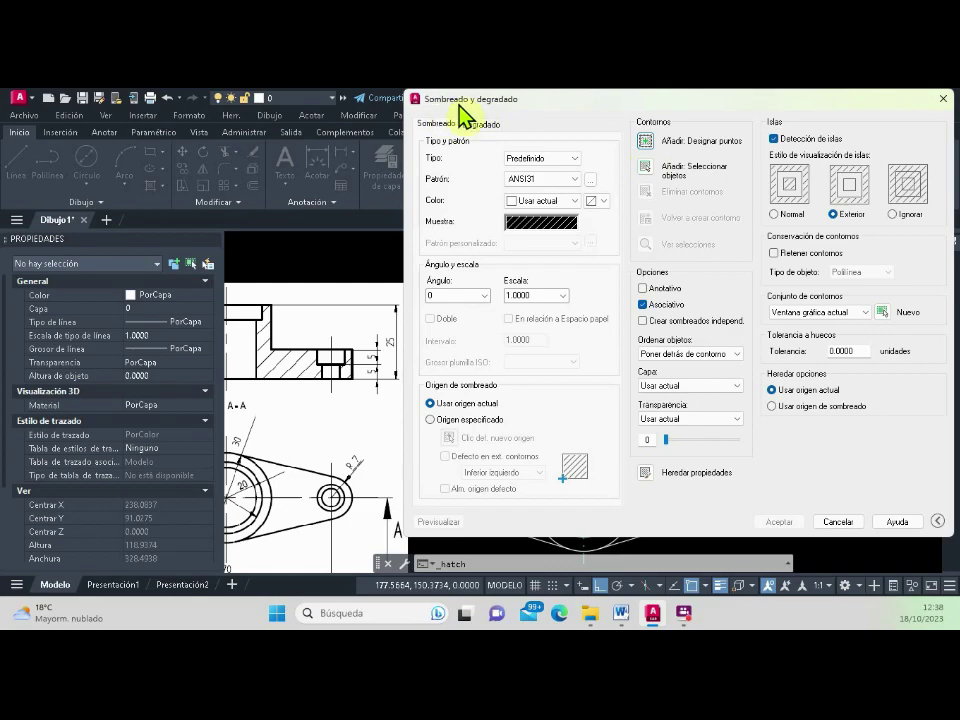
pyautogui.click(645, 140)
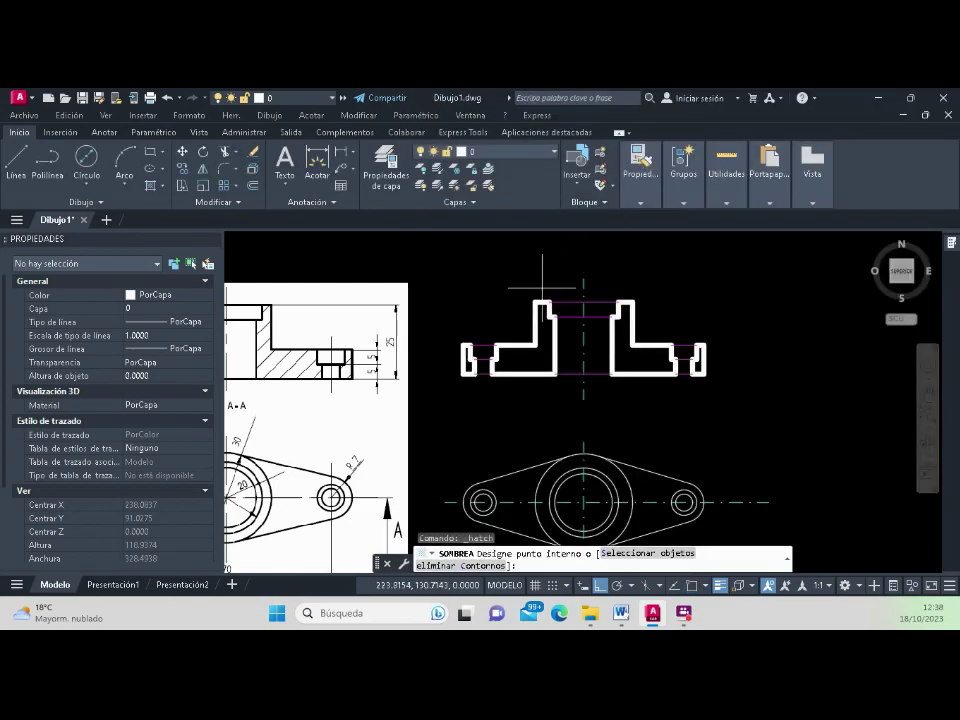
pyautogui.scroll(5, 465, 332)
pyautogui.scroll(2, 475, 380)
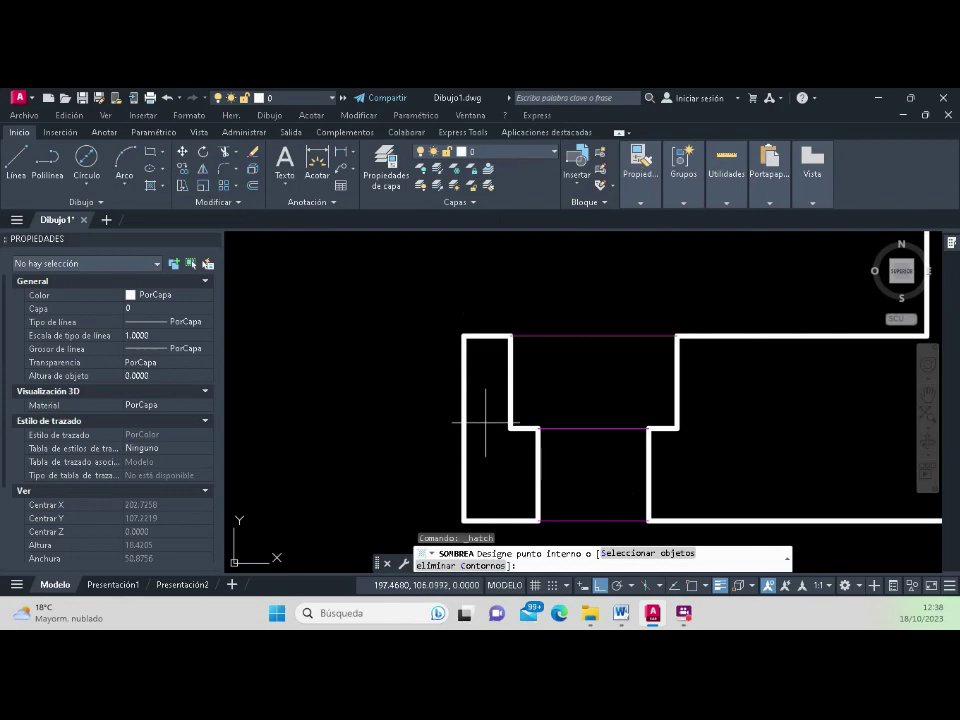
pyautogui.click(485, 422)
pyautogui.scroll(-4, 486, 407)
pyautogui.click(519, 395)
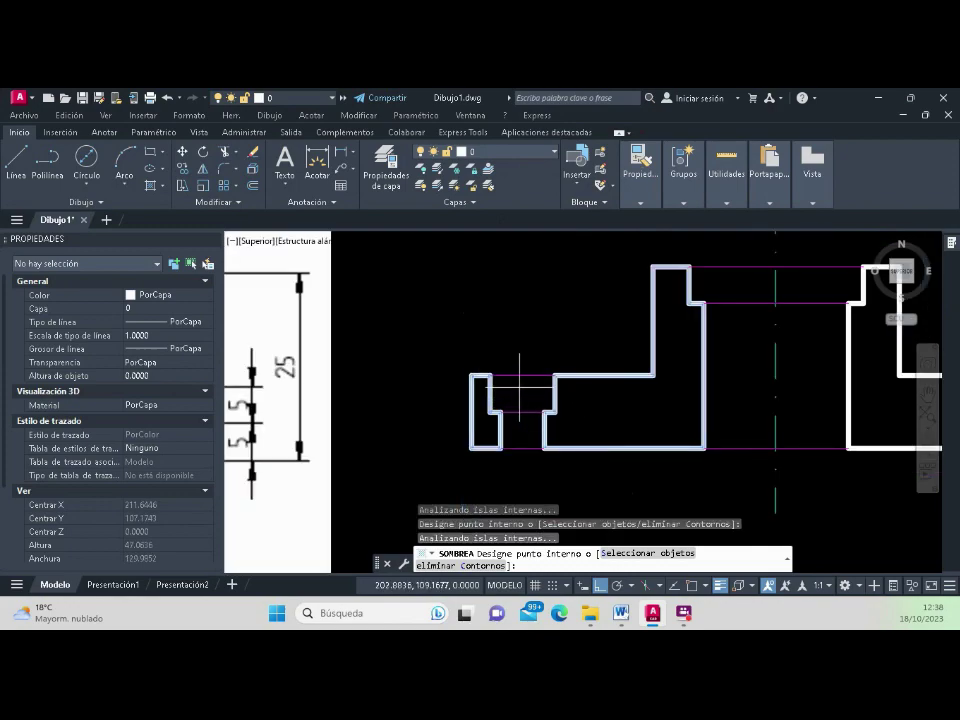
pyautogui.scroll(-4, 519, 395)
pyautogui.scroll(5, 640, 396)
pyautogui.scroll(-2, 700, 385)
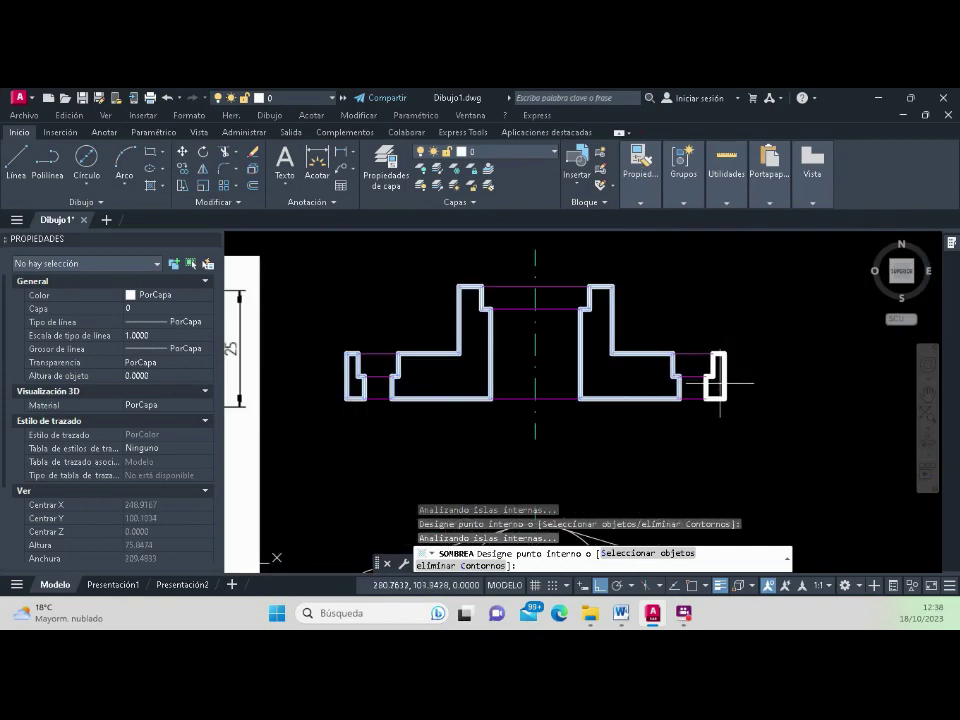
pyautogui.scroll(3, 719, 382)
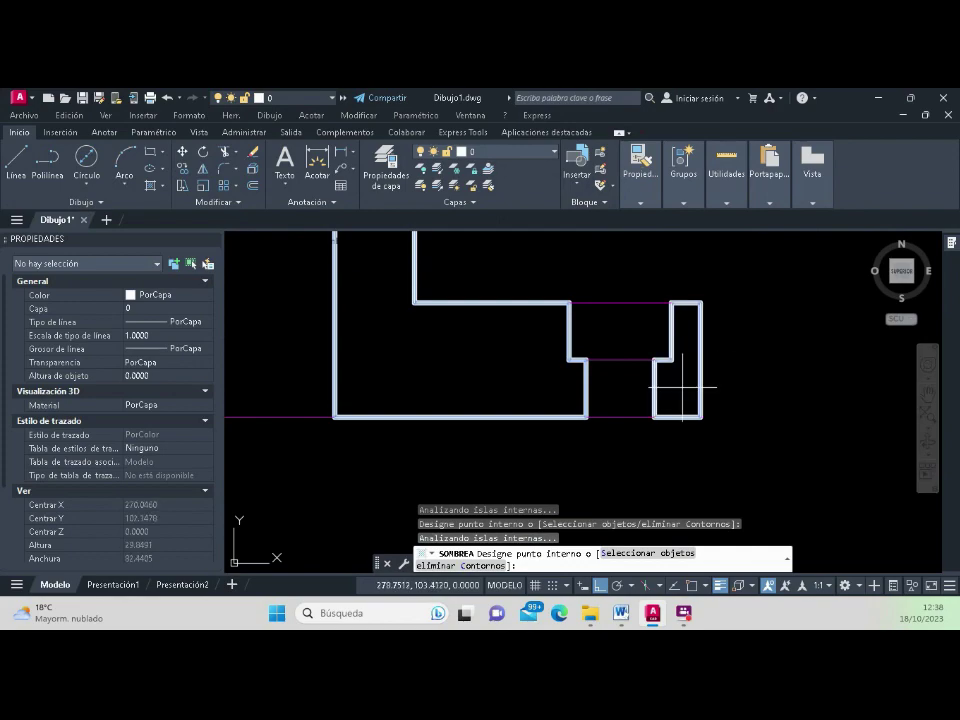
pyautogui.scroll(-4, 612, 358)
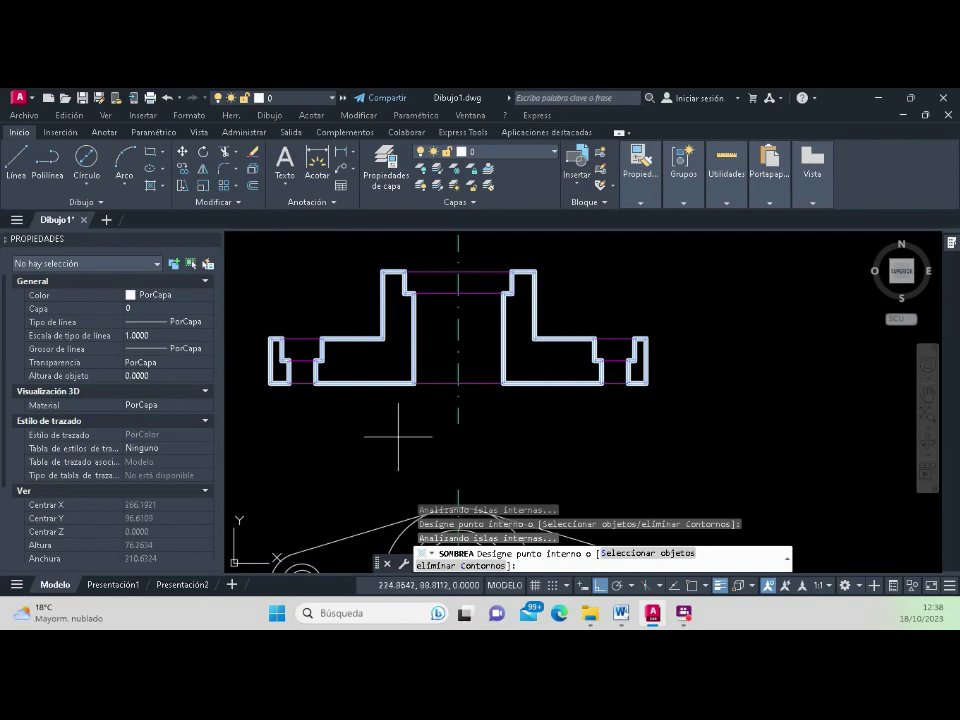
pyautogui.press('Return')
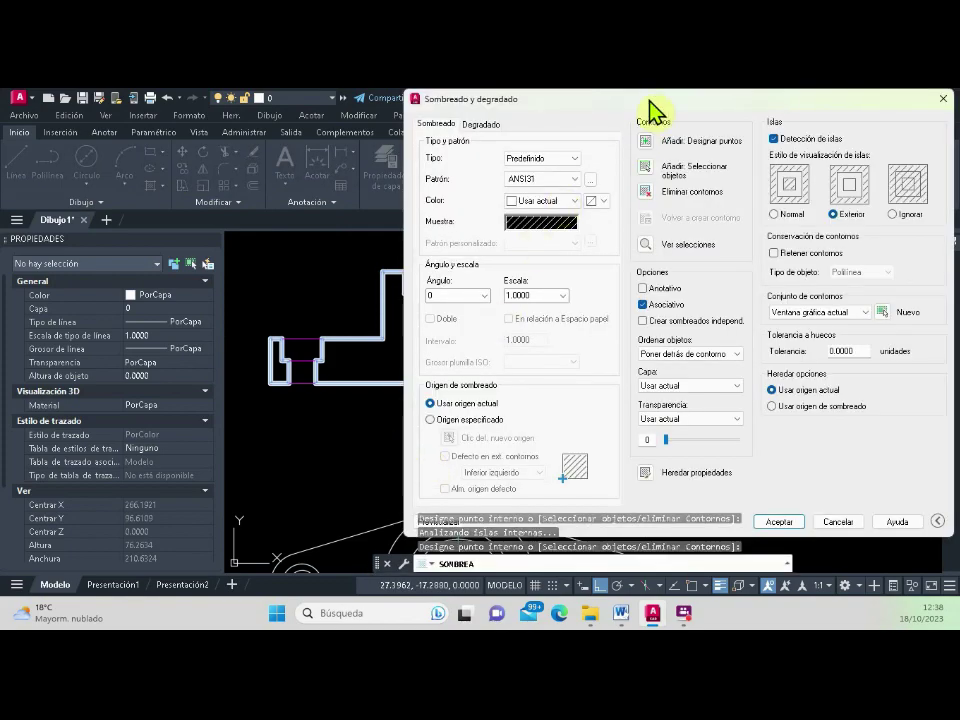
# Step: Open the hatch pattern palette and compare the ANSI, ISO, other predefined and custom pattern categories
pyautogui.moveTo(653, 102); pyautogui.dragTo(548, 102)
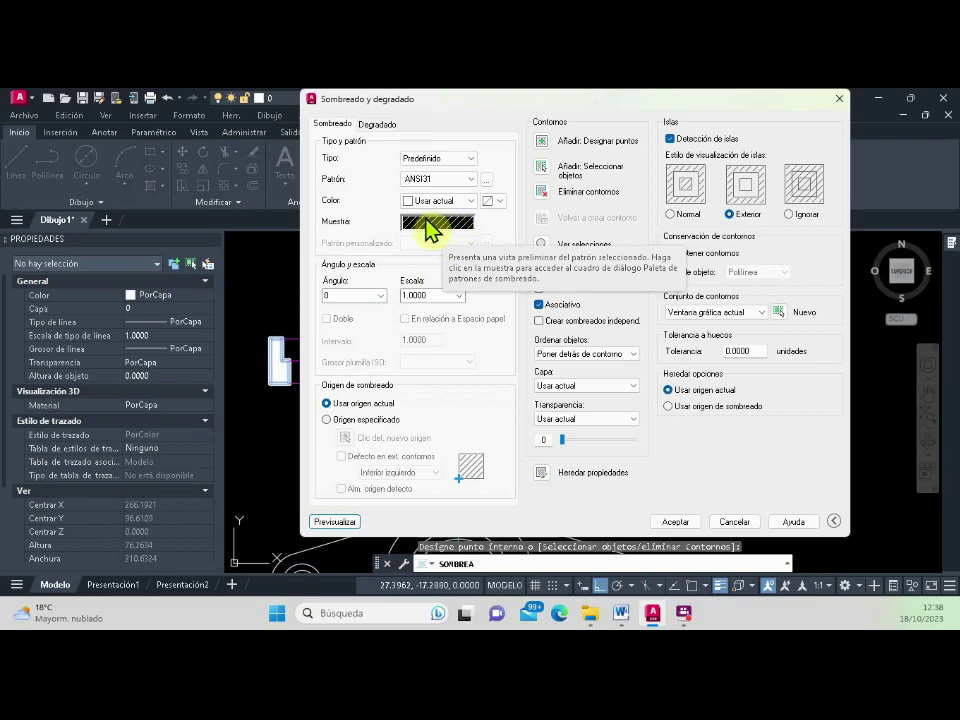
pyautogui.click(437, 226)
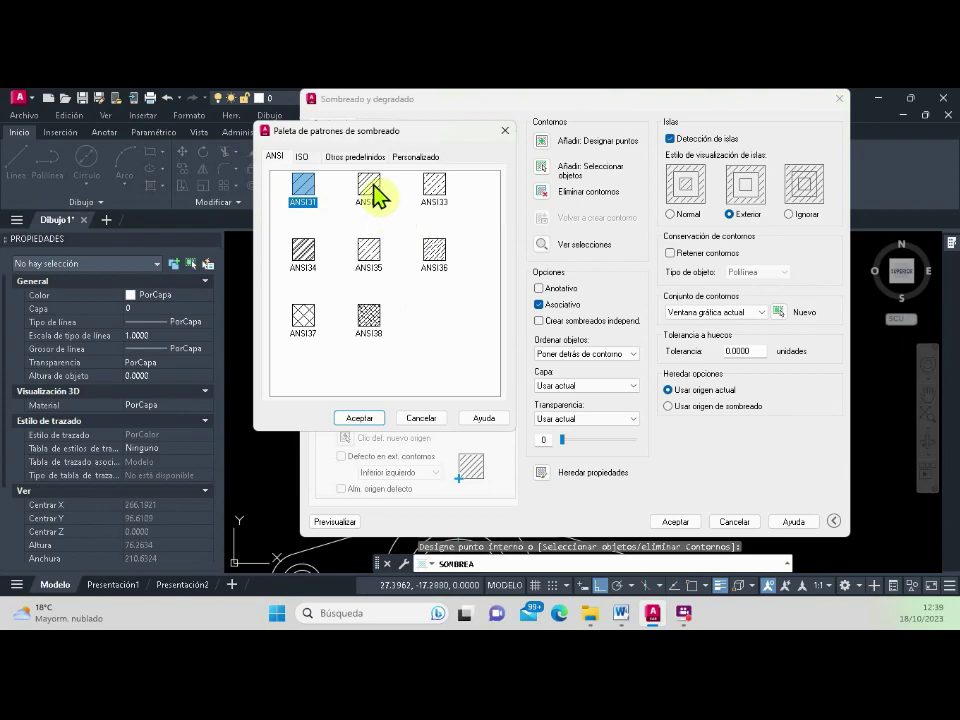
pyautogui.click(301, 157)
pyautogui.click(415, 157)
pyautogui.click(362, 157)
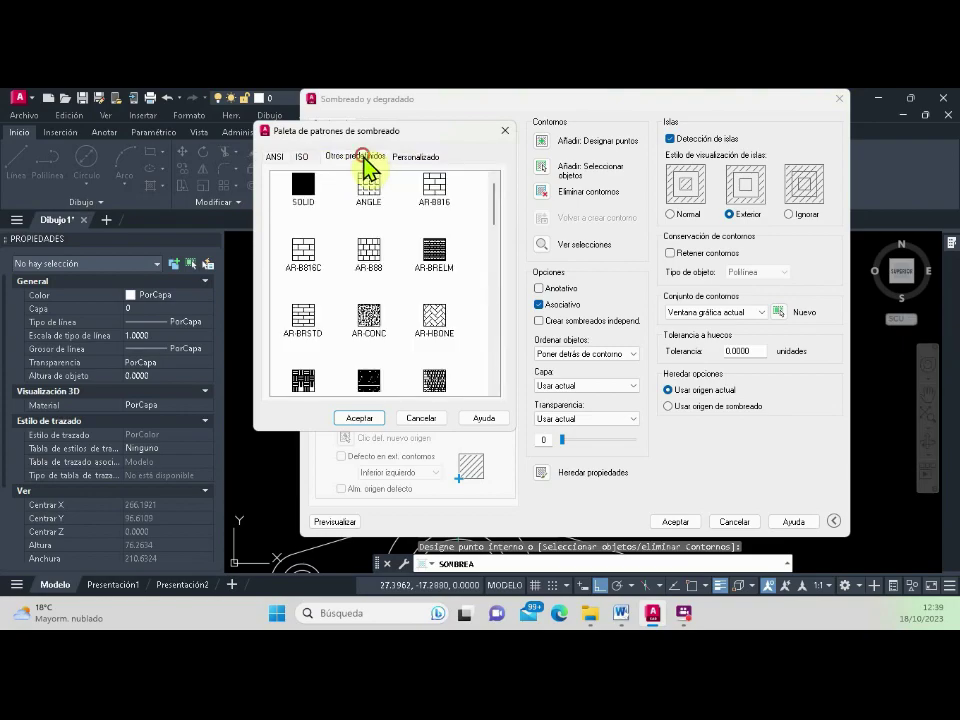
pyautogui.click(301, 157)
pyautogui.click(274, 157)
pyautogui.click(301, 157)
pyautogui.click(362, 157)
pyautogui.click(415, 157)
pyautogui.click(301, 157)
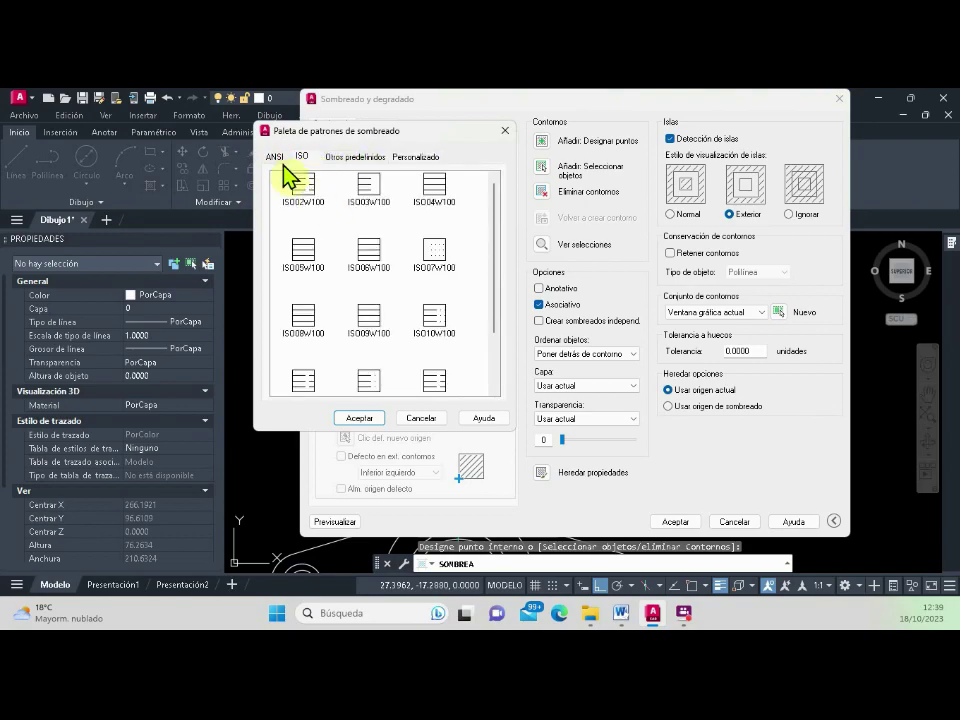
pyautogui.click(274, 158)
pyautogui.click(335, 158)
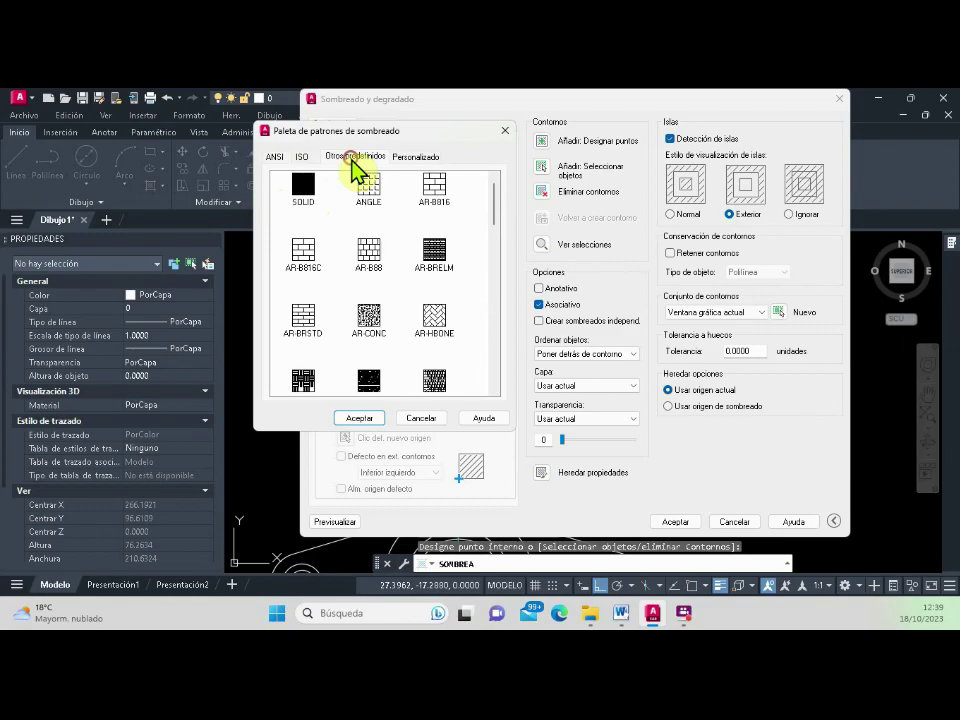
# Step: Select ANSI34 from the ANSI patterns and preview it filling the section's cut regions
pyautogui.scroll(-3, 420, 298)
pyautogui.scroll(1, 424, 306)
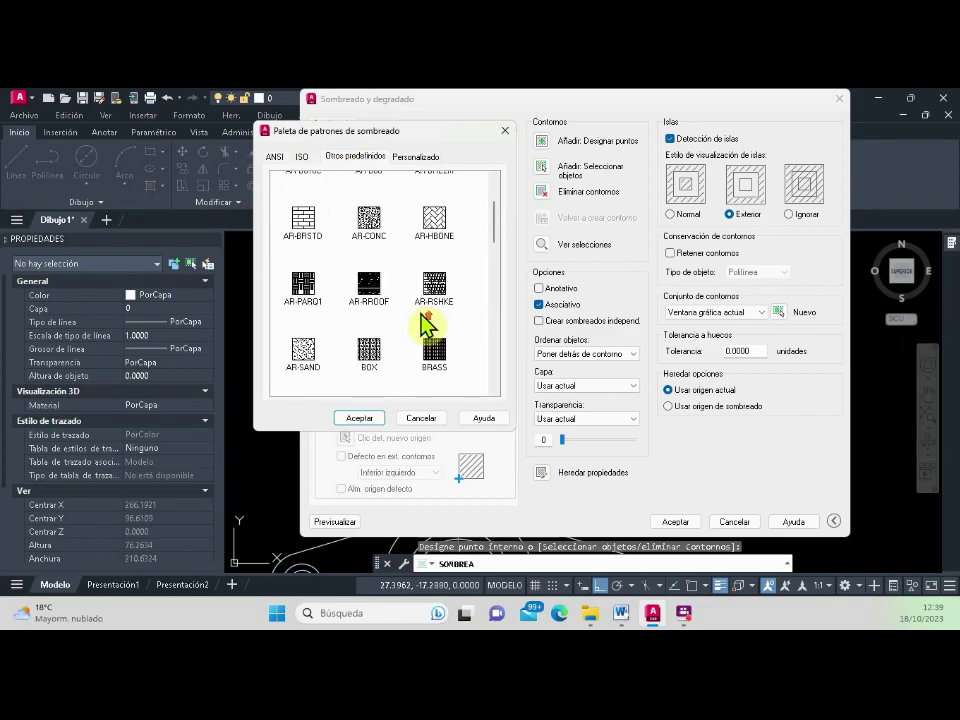
pyautogui.scroll(2, 424, 321)
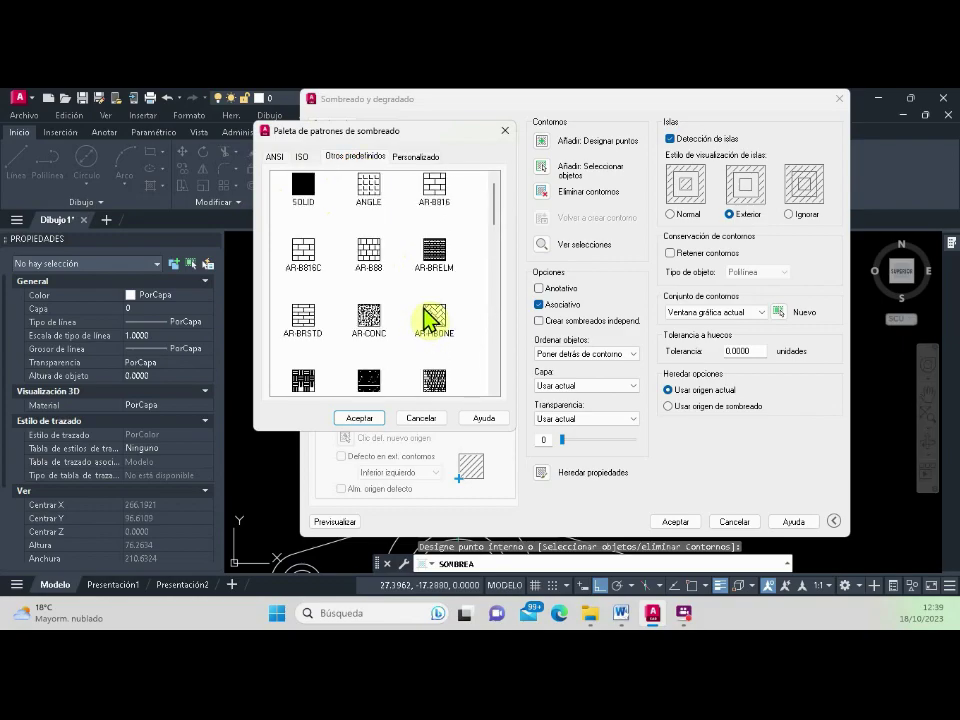
pyautogui.scroll(-6, 428, 318)
pyautogui.scroll(-2, 428, 318)
pyautogui.scroll(8, 428, 318)
pyautogui.scroll(-4, 430, 318)
pyautogui.scroll(4, 427, 320)
pyautogui.click(302, 160)
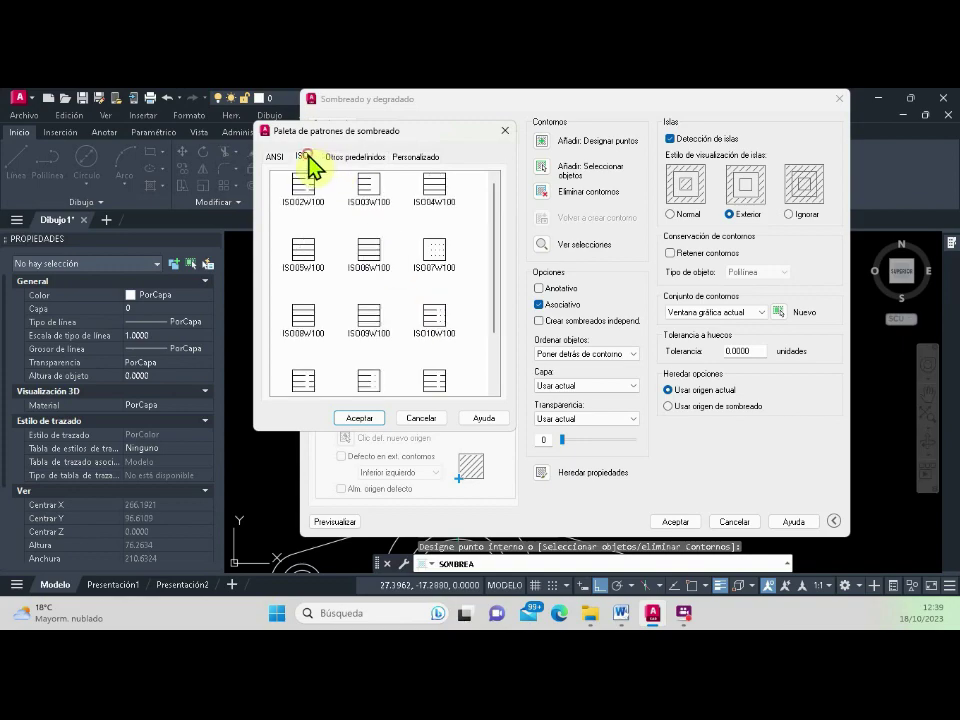
pyautogui.click(281, 158)
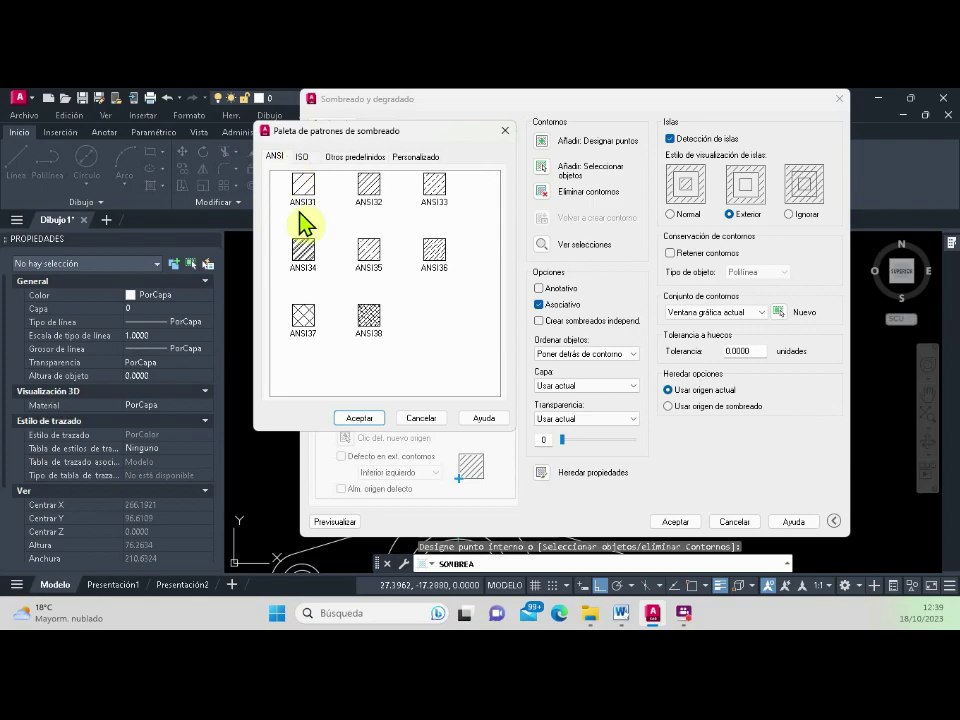
pyautogui.click(304, 258)
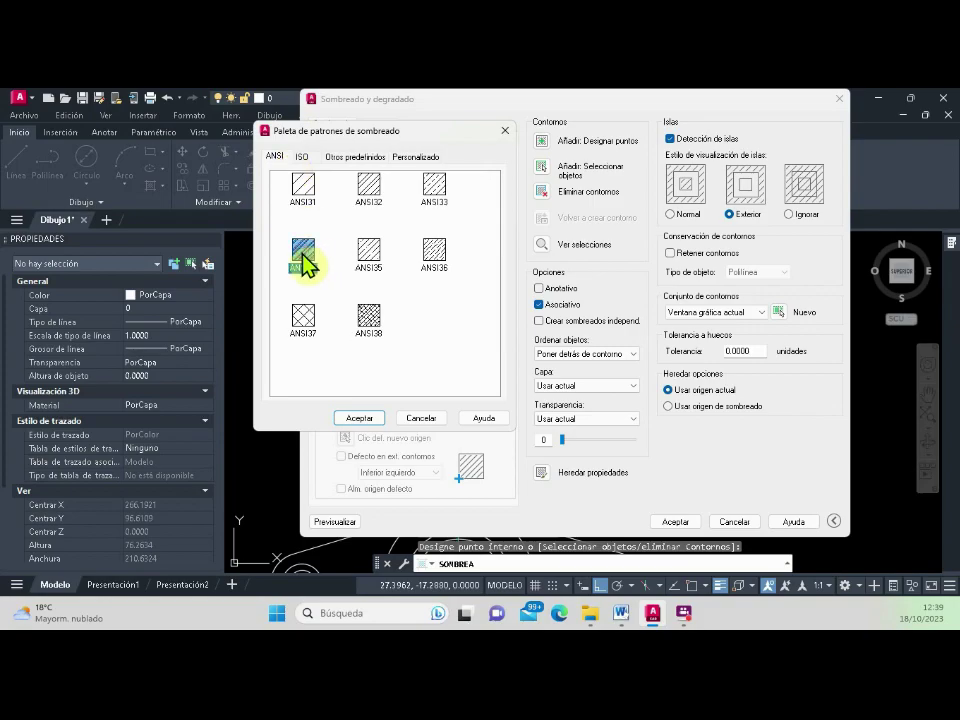
pyautogui.click(362, 419)
pyautogui.click(345, 521)
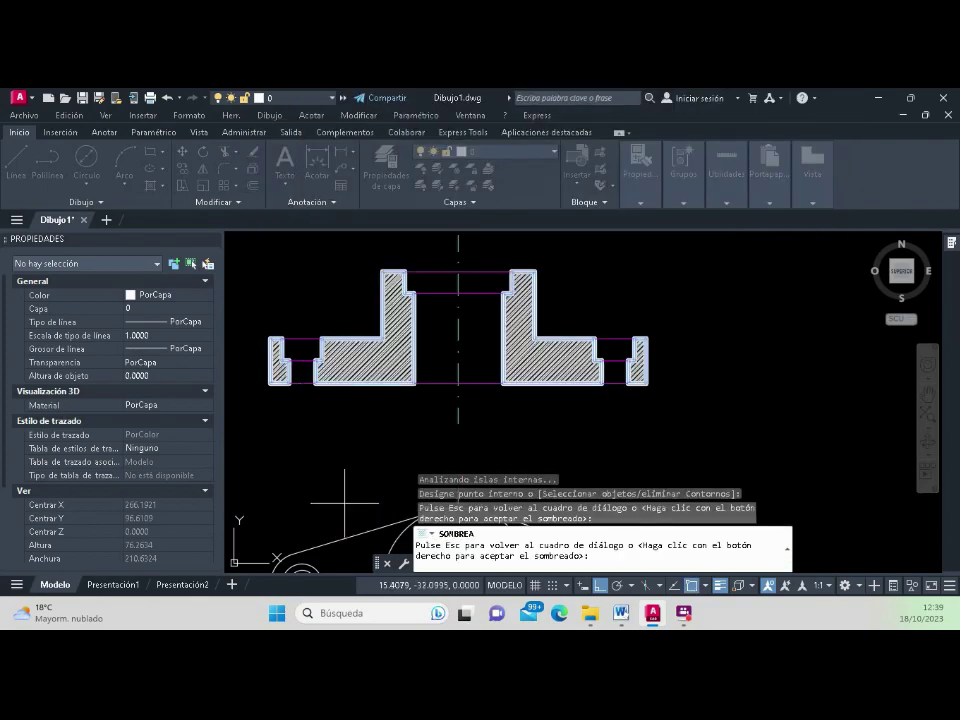
# Step: Return from the preview, set the hatch scale to 2.5 and preview it again
pyautogui.scroll(5, 283, 386)
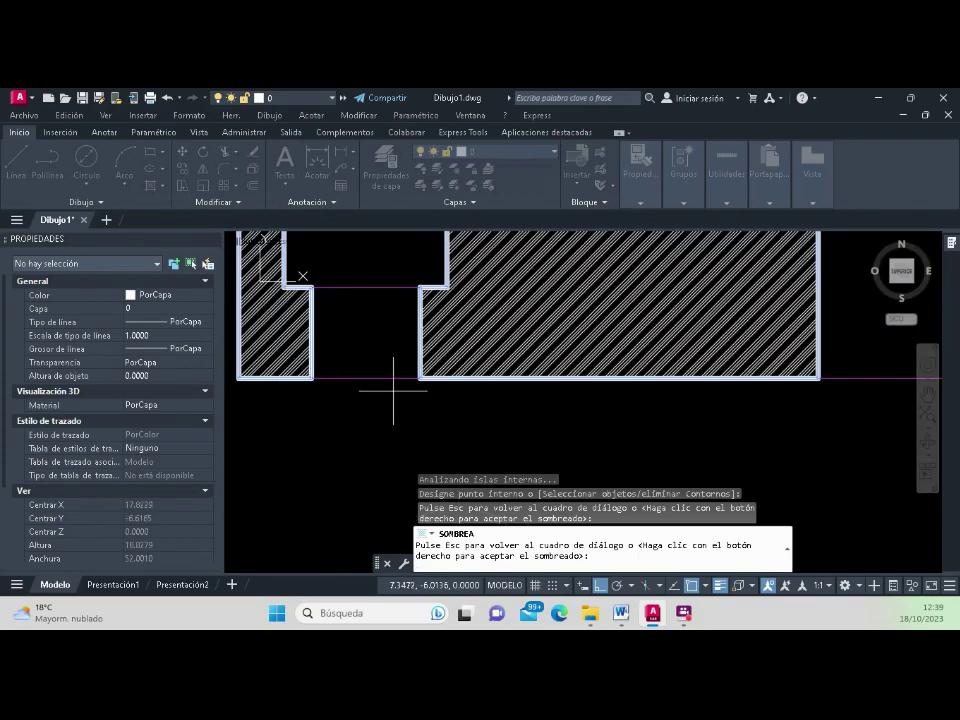
pyautogui.scroll(4, 456, 364)
pyautogui.scroll(-6, 430, 396)
pyautogui.scroll(-4, 430, 396)
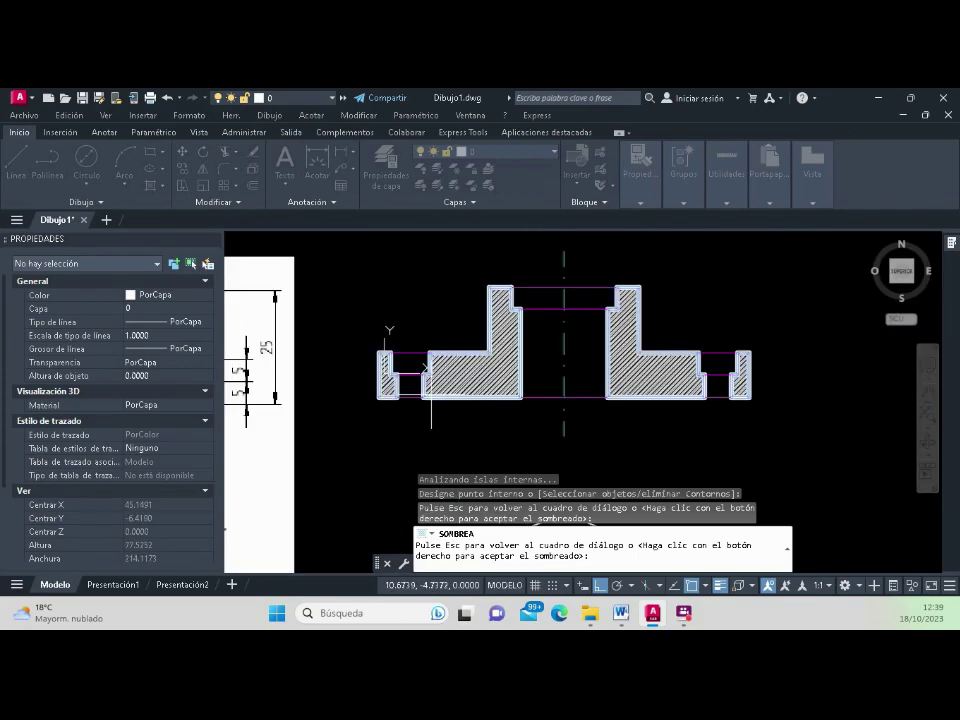
pyautogui.press('Escape')
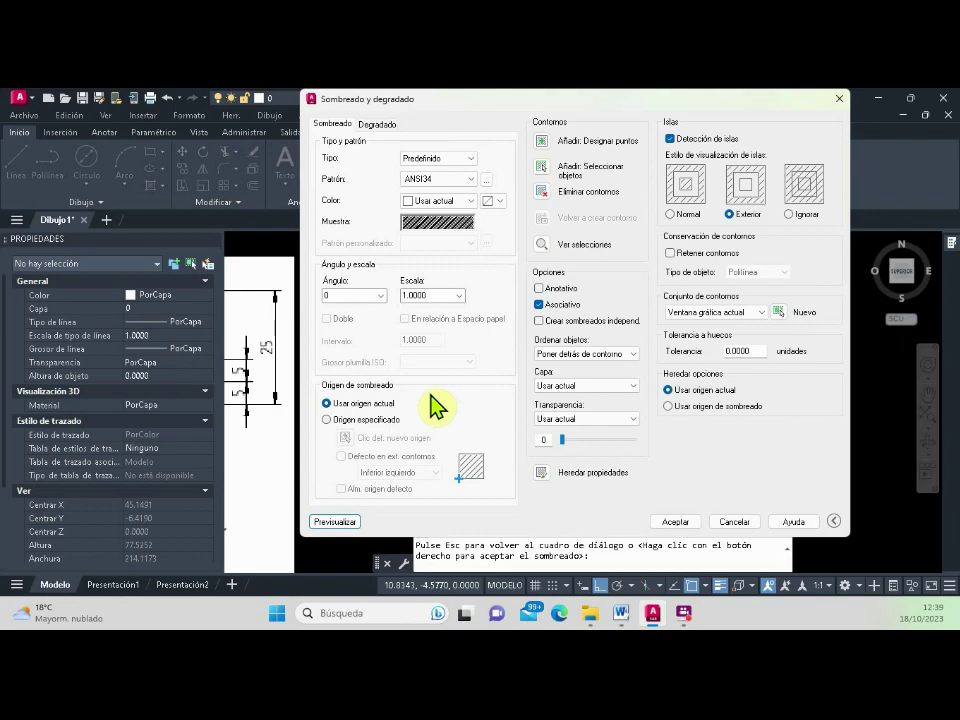
pyautogui.doubleClick(428, 295)
pyautogui.write('2.5')
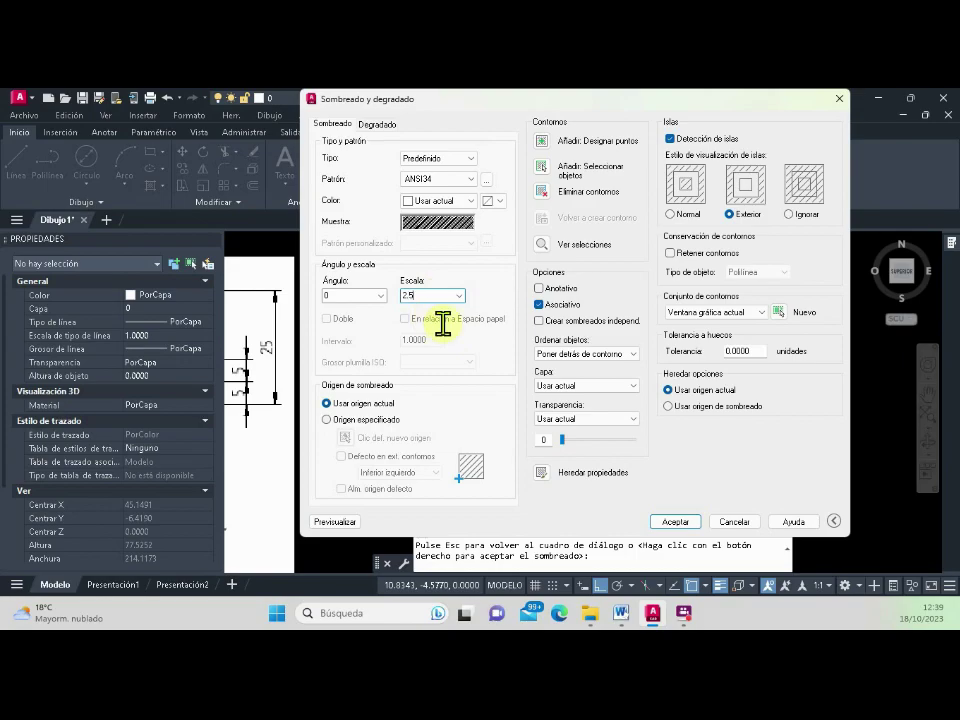
pyautogui.click(336, 521)
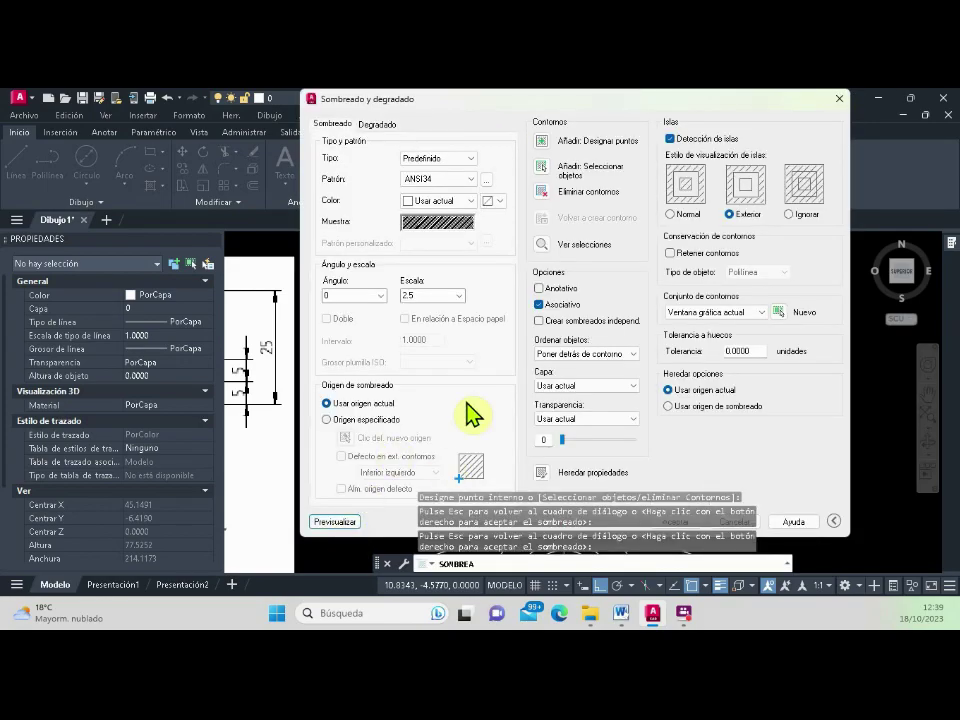
# Step: Apply the ANSI34 hatch at scale 2.5 to both cut halves of the section
pyautogui.moveTo(612, 100)
pyautogui.mouseDown()
pyautogui.moveTo(793, 110)
pyautogui.moveTo(667, 104)
pyautogui.mouseUp()
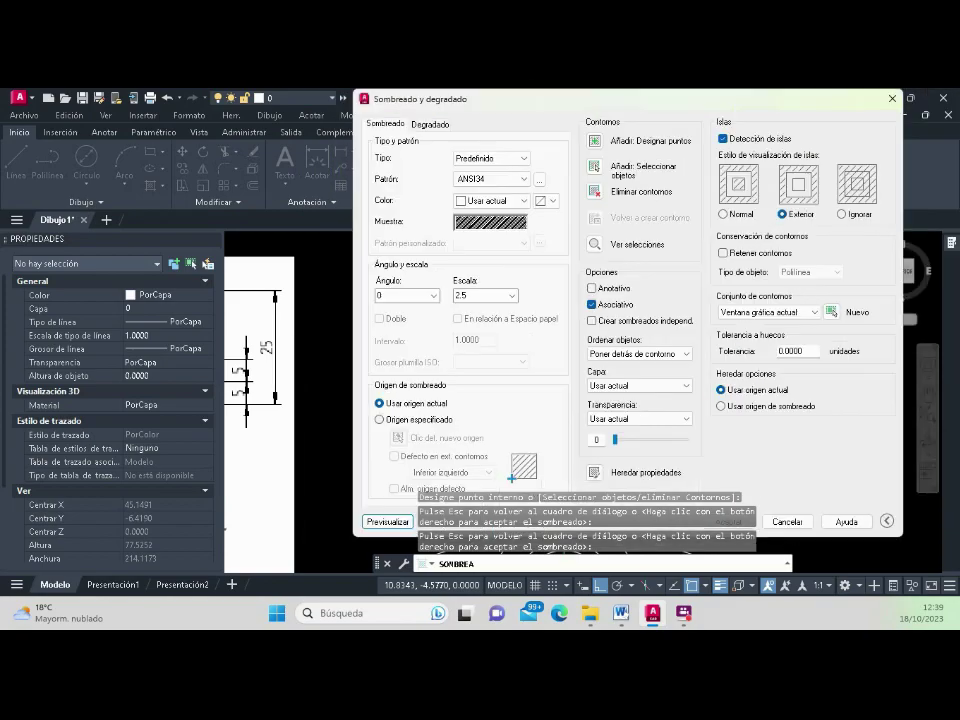
pyautogui.moveTo(643, 100); pyautogui.dragTo(958, 105)
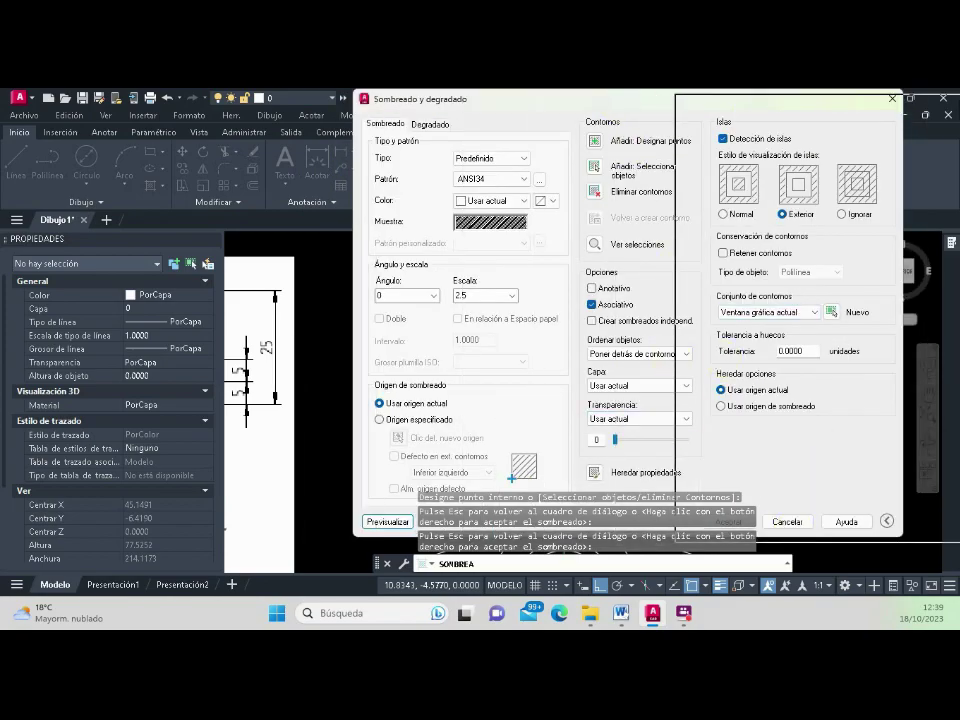
pyautogui.moveTo(850, 107); pyautogui.dragTo(318, 100)
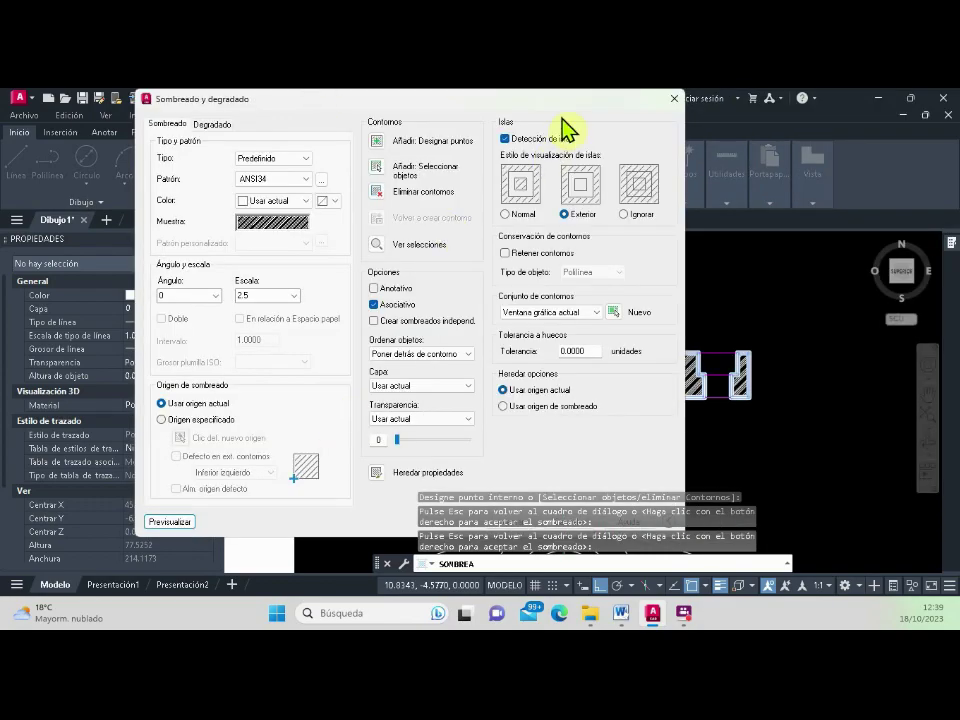
pyautogui.moveTo(565, 102); pyautogui.dragTo(380, 100)
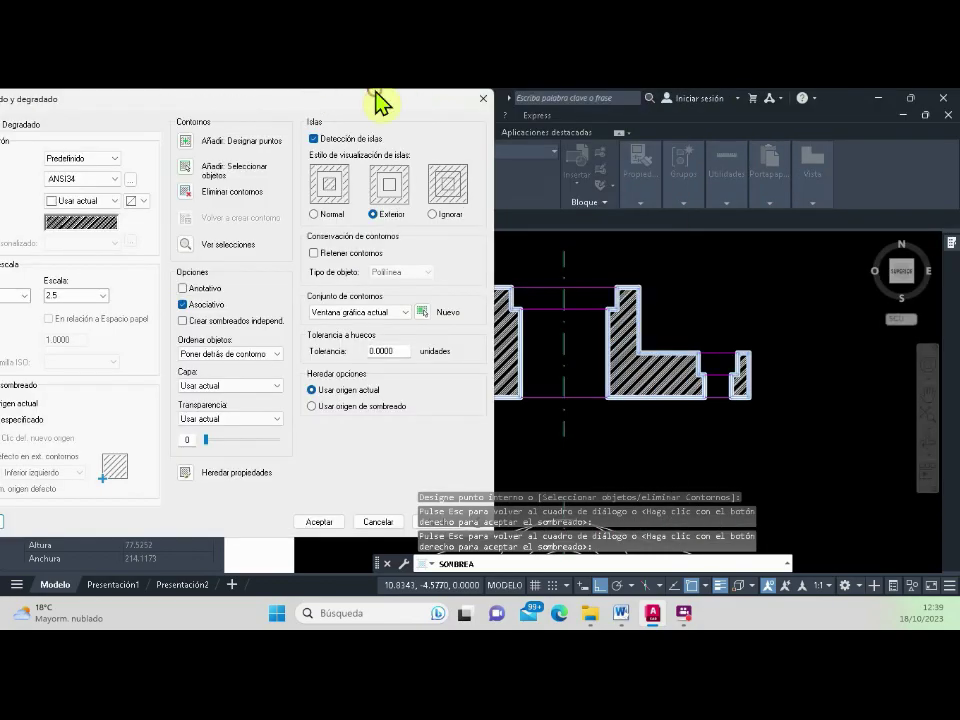
pyautogui.click(318, 523)
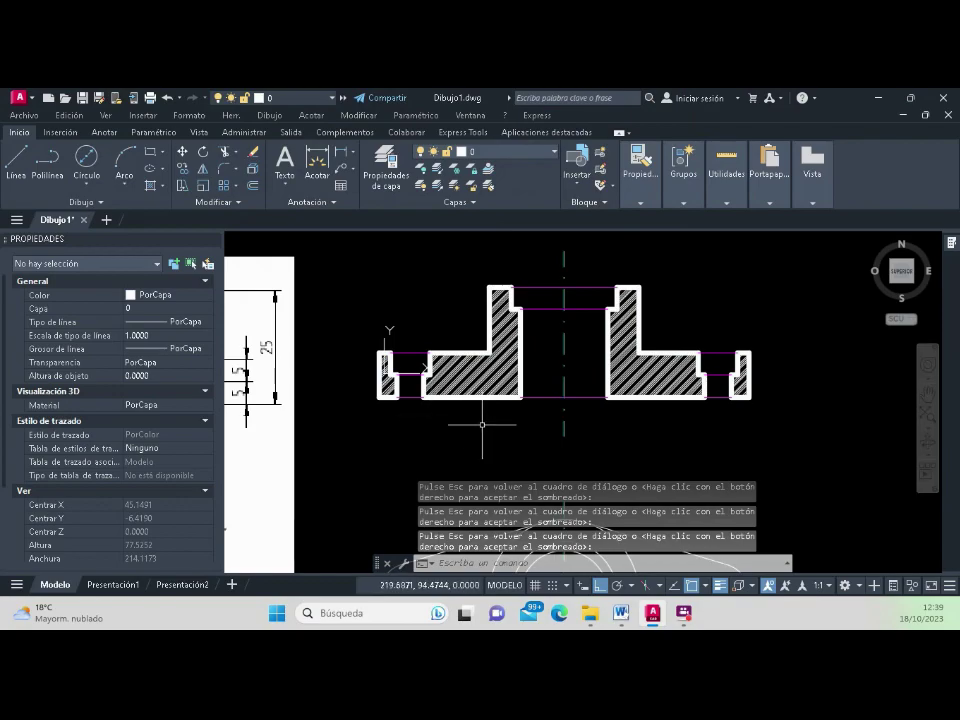
# Step: Select the applied hatch to show its ANSI34 pattern and 2.5000 scale in the Properties palette
pyautogui.scroll(4, 498, 388)
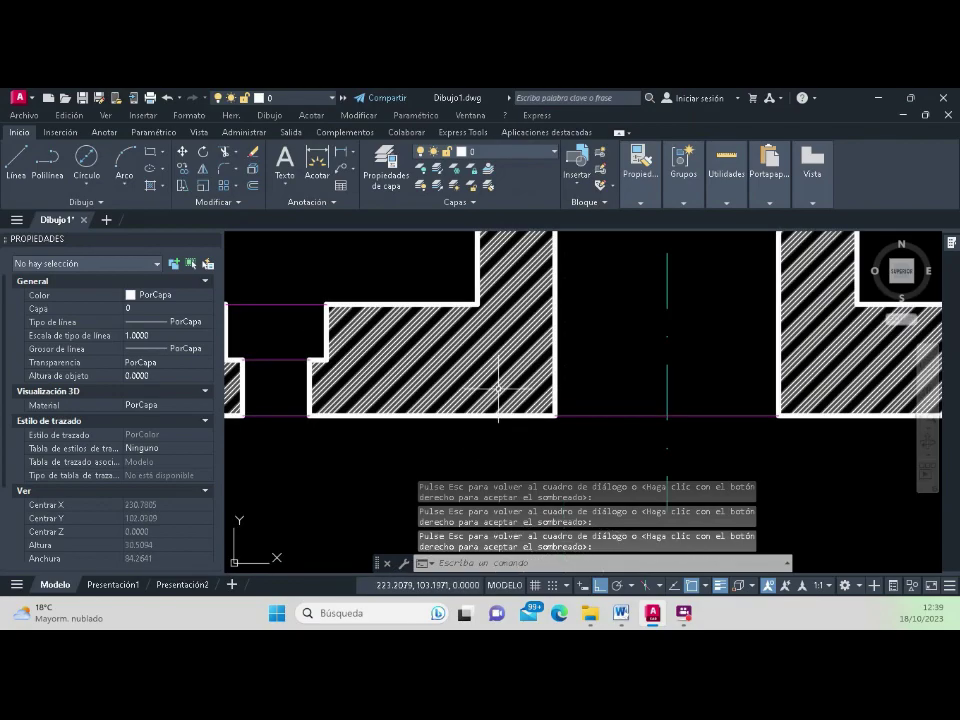
pyautogui.click(498, 388)
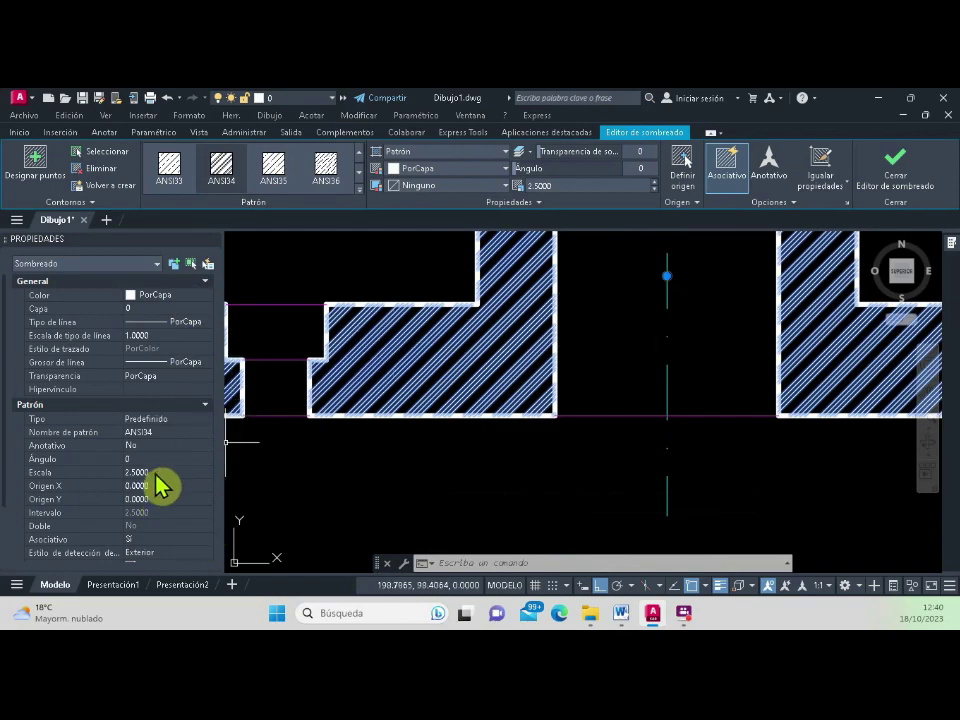
pyautogui.scroll(-3, 157, 475)
pyautogui.scroll(3, 157, 477)
pyautogui.scroll(-3, 160, 482)
pyautogui.scroll(3, 165, 505)
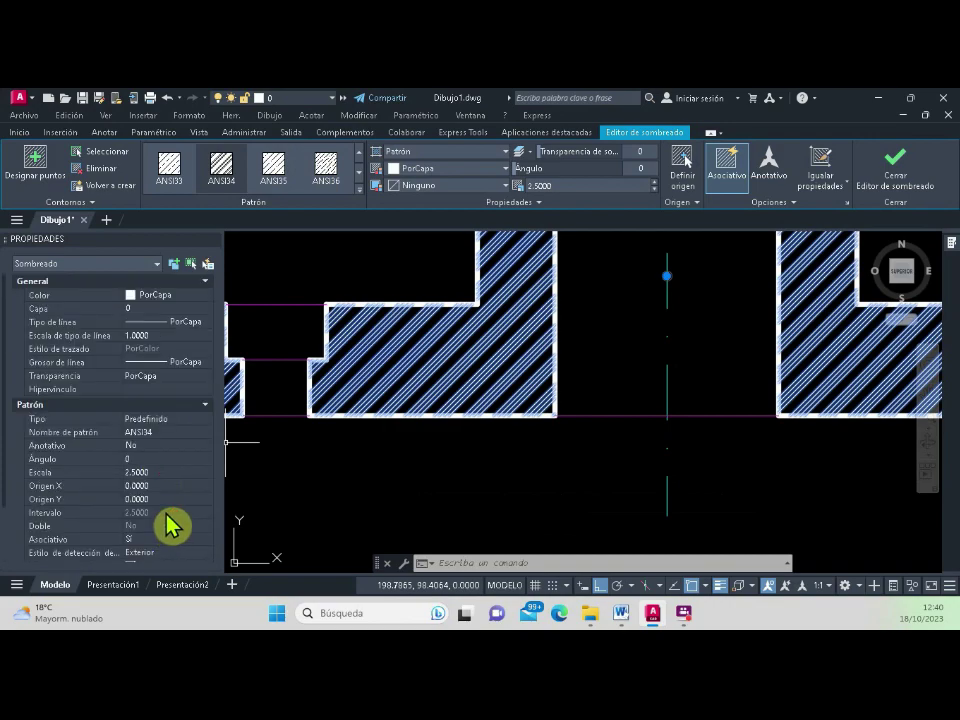
pyautogui.scroll(-3, 170, 440)
pyautogui.scroll(3, 155, 413)
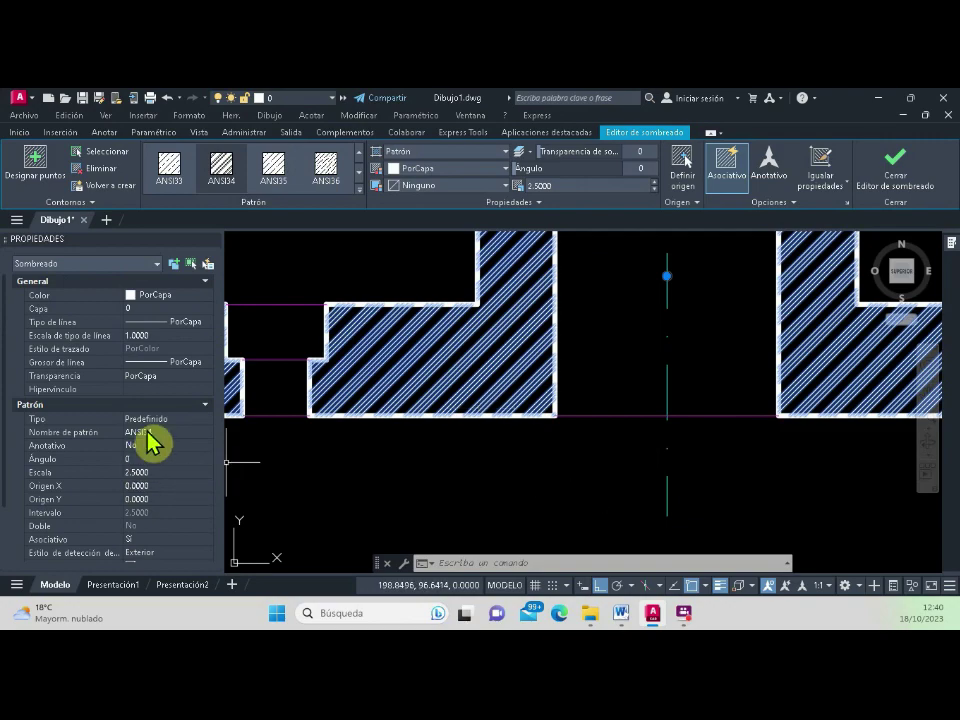
pyautogui.scroll(-2, 171, 535)
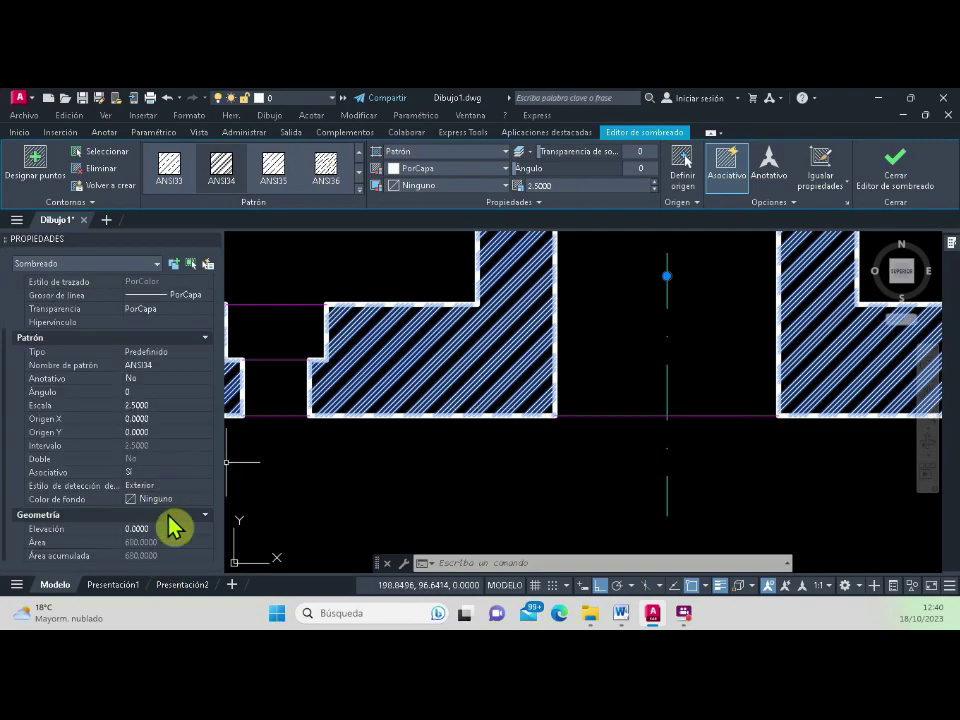
pyautogui.scroll(2, 171, 555)
pyautogui.scroll(-2, 166, 487)
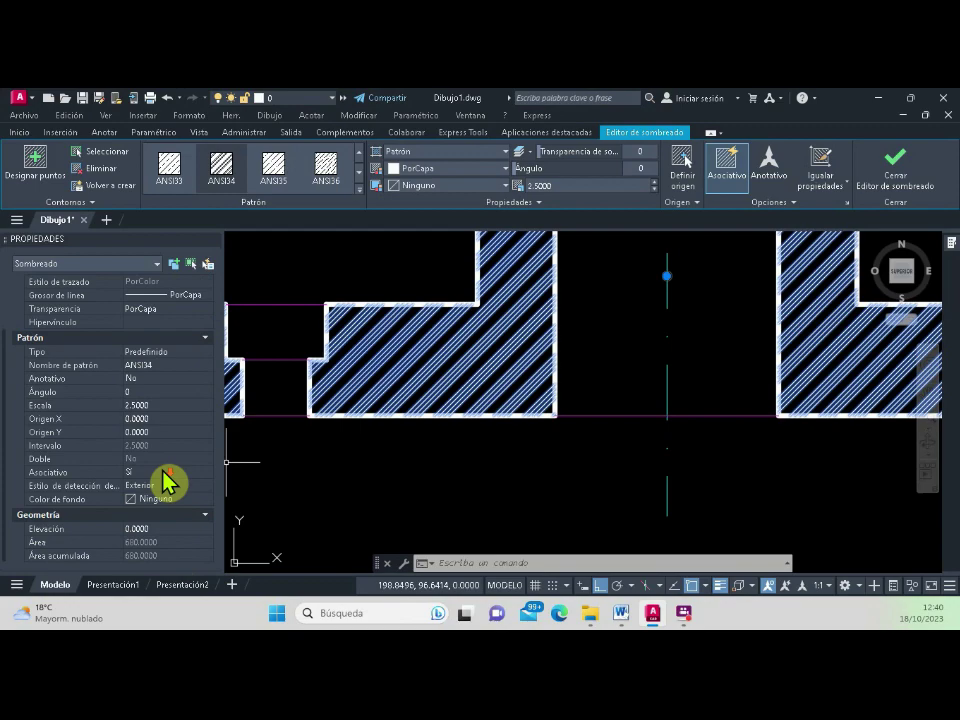
pyautogui.scroll(2, 168, 482)
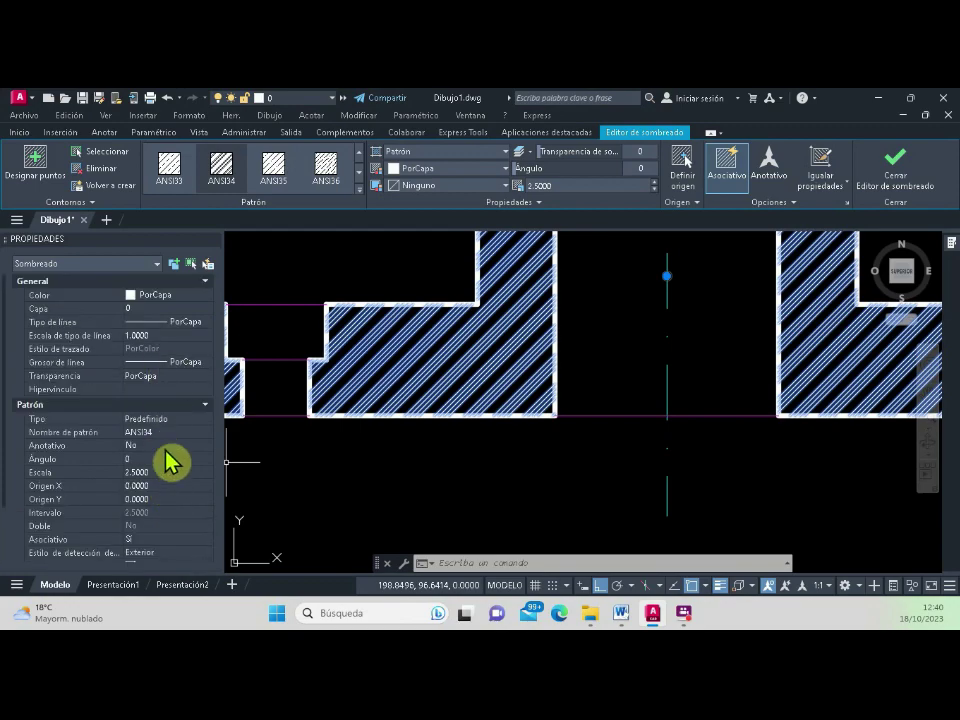
pyautogui.click(155, 472)
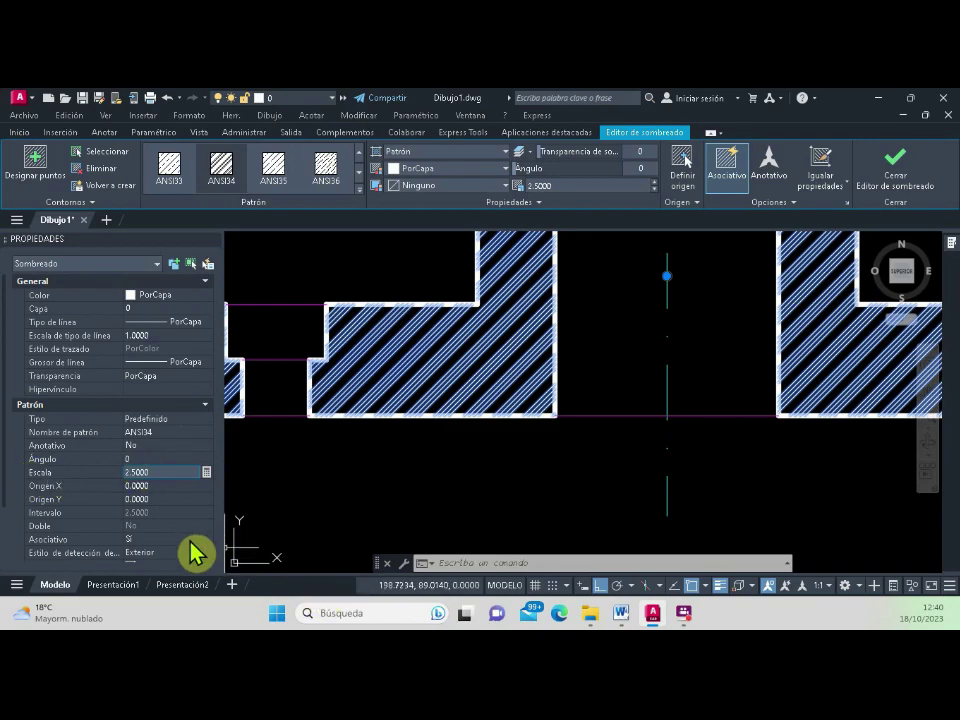
# Step: Raise the hatch scale to 5.5 in the Properties palette
pyautogui.click(160, 472)
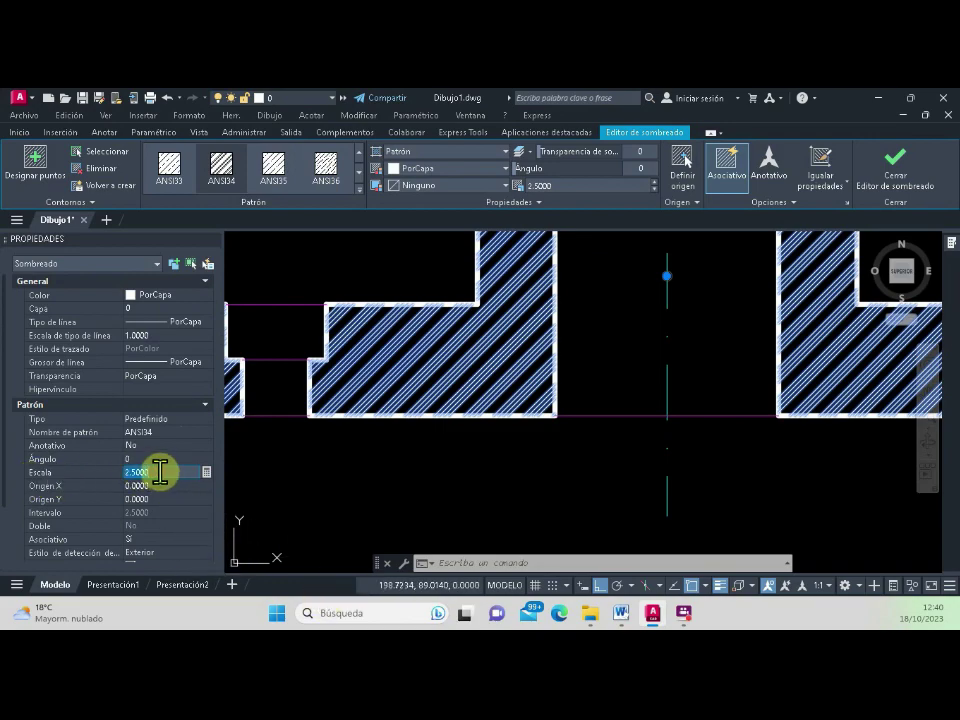
pyautogui.write('5')
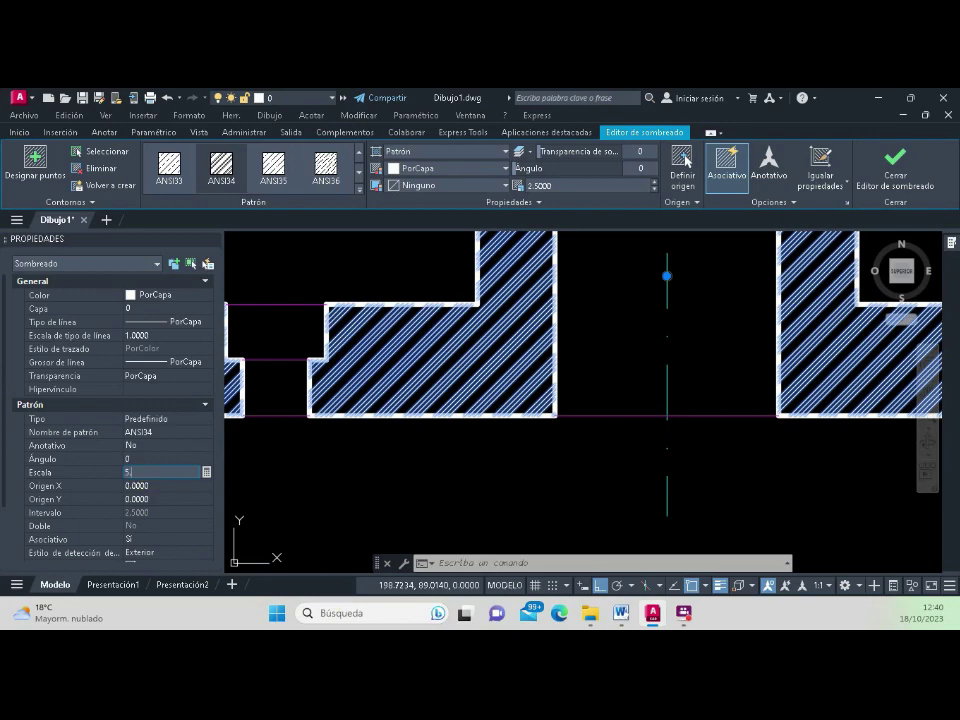
pyautogui.write('.5')
pyautogui.click(160, 487)
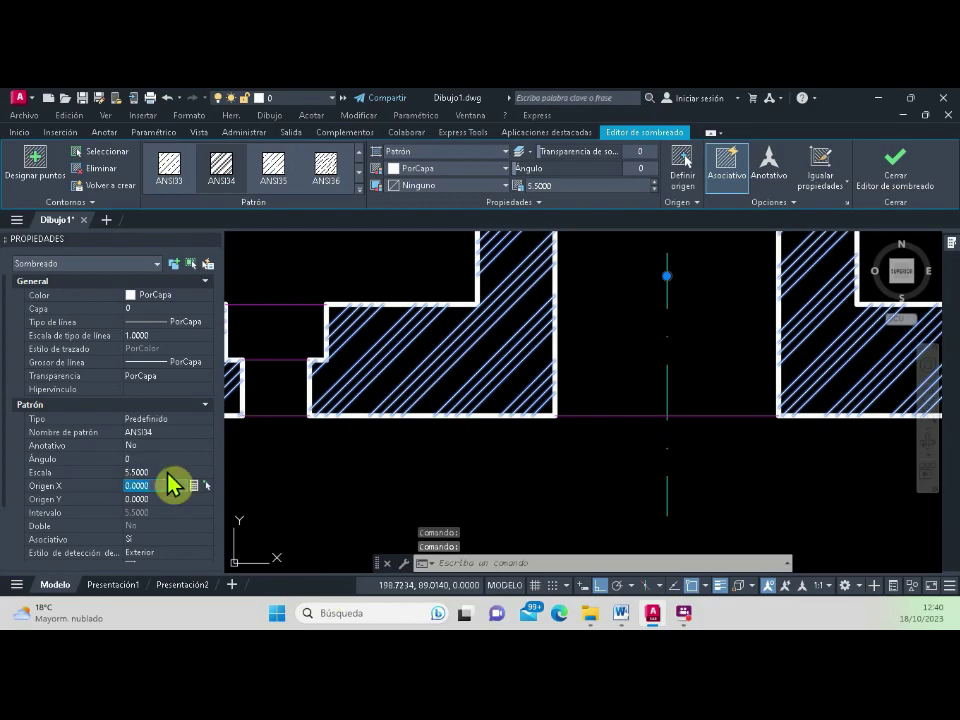
# Step: Change the hatch colour to blue (Azul)
pyautogui.click(186, 298)
pyautogui.click(182, 295)
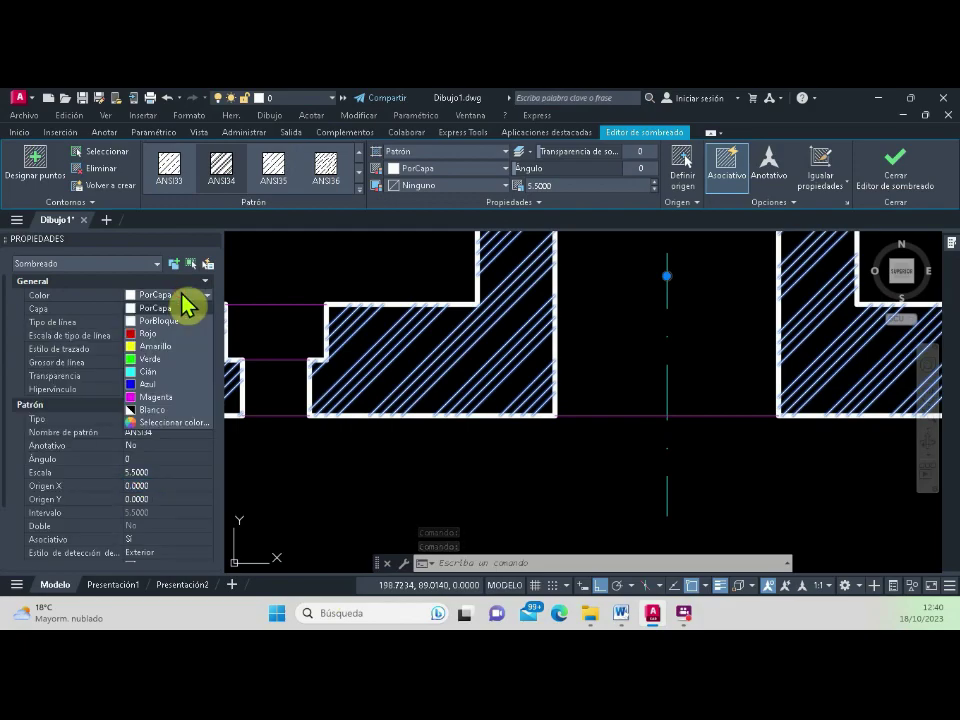
pyautogui.click(170, 384)
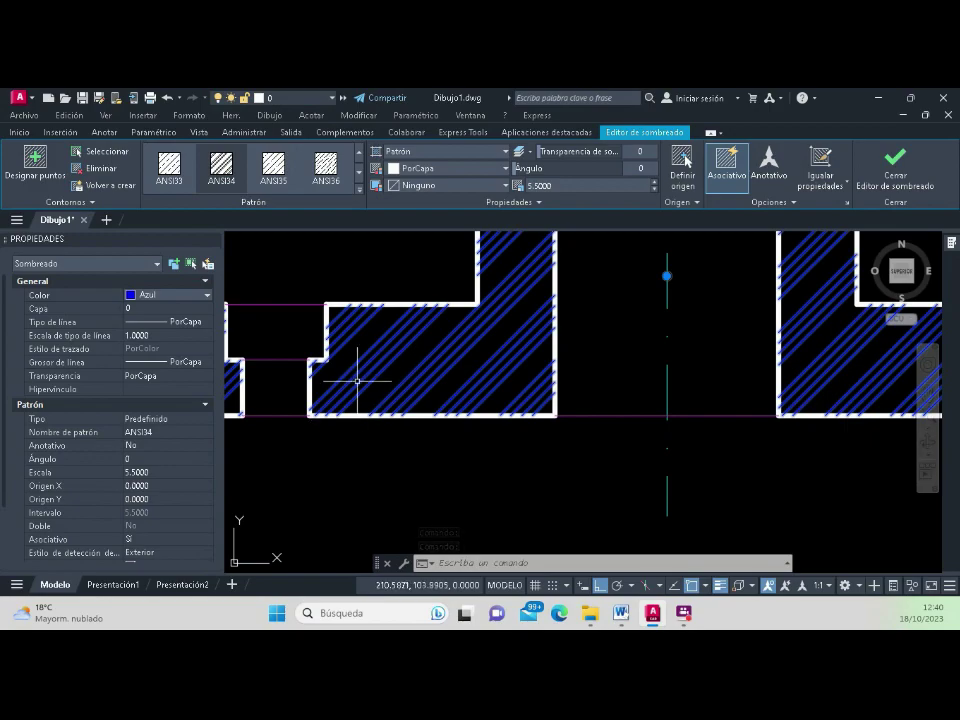
pyautogui.click(163, 434)
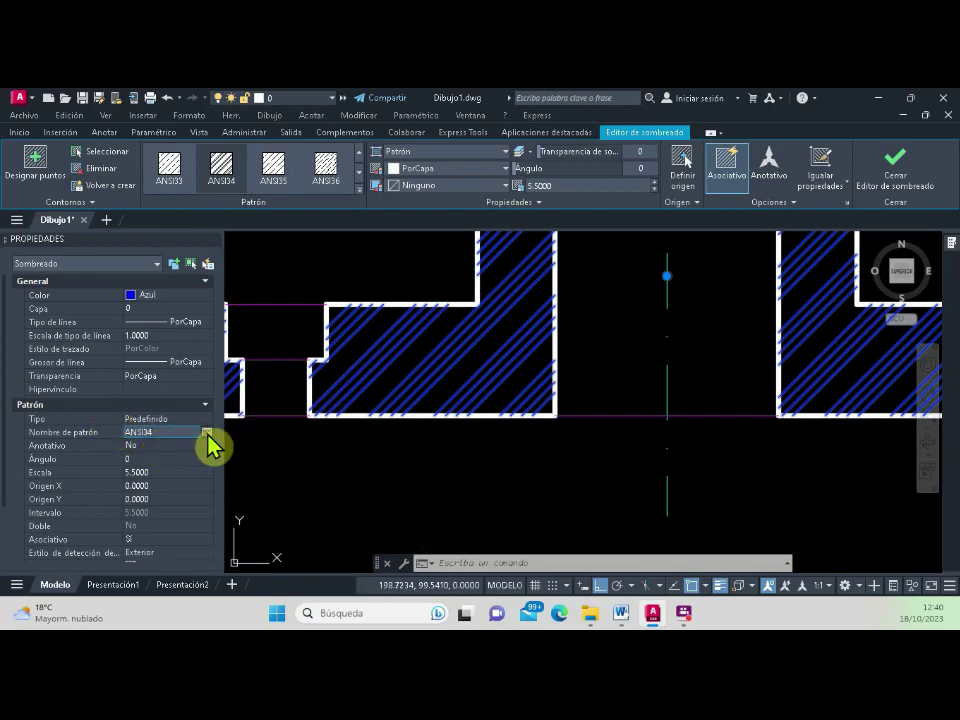
# Step: Switch the hatch pattern to ANSI33 from the ANSI tab of the Hatch Pattern Palette
pyautogui.click(206, 432)
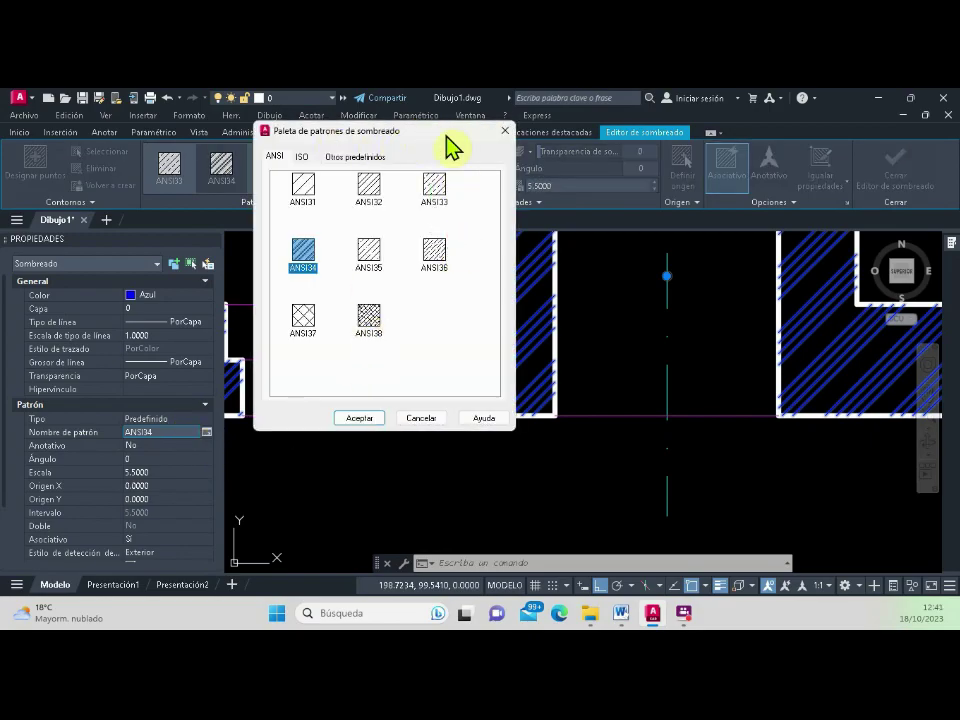
pyautogui.moveTo(478, 248); pyautogui.dragTo(520, 228)
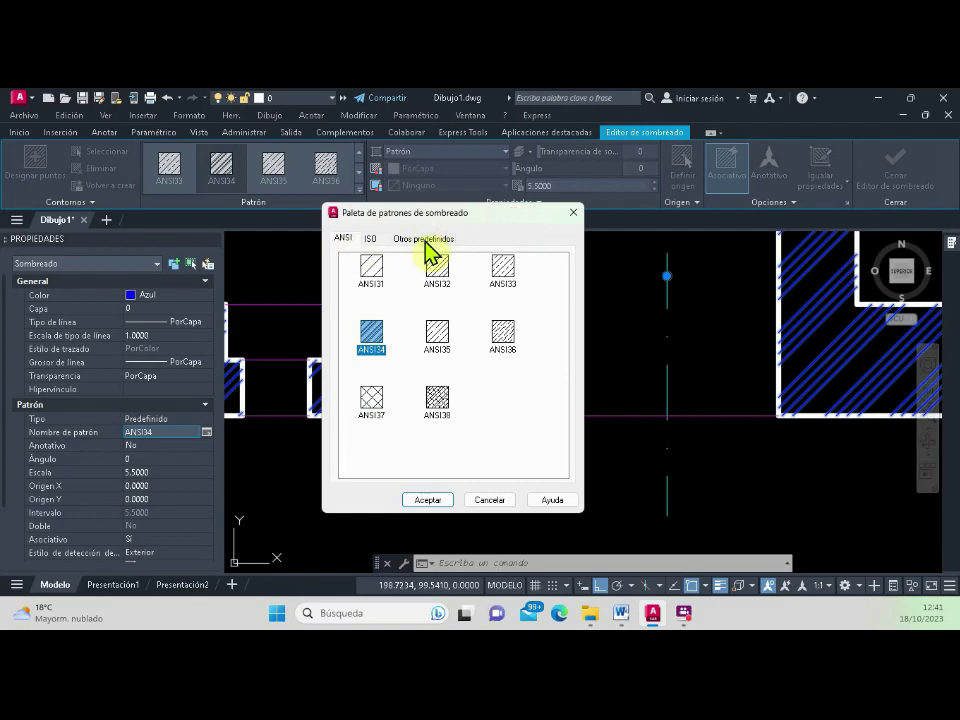
pyautogui.click(372, 240)
pyautogui.click(414, 240)
pyautogui.click(371, 239)
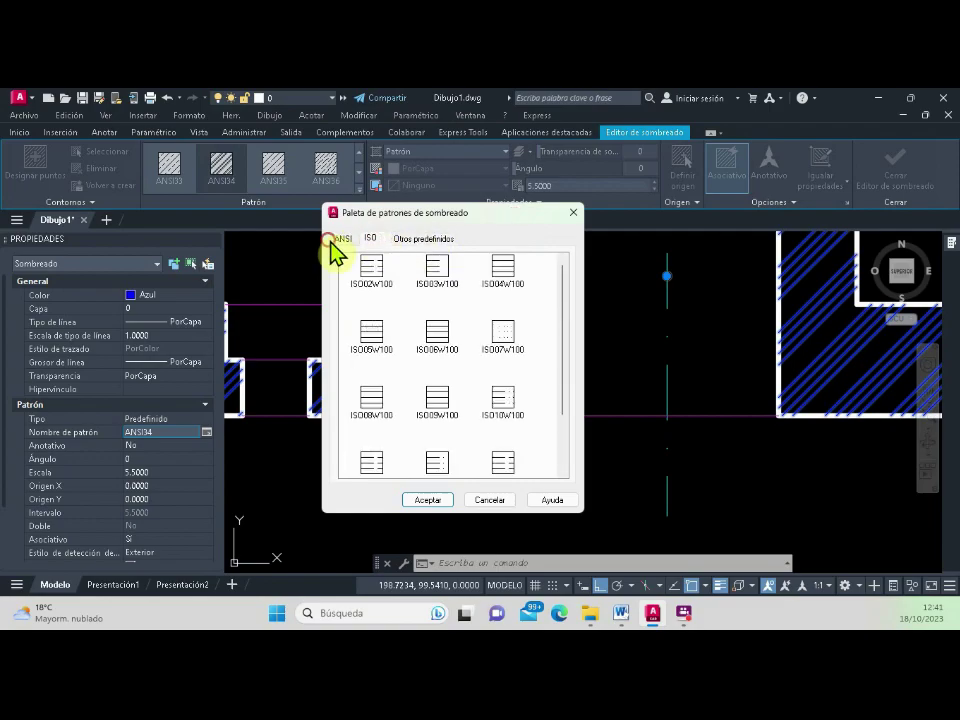
pyautogui.click(340, 239)
pyautogui.click(424, 239)
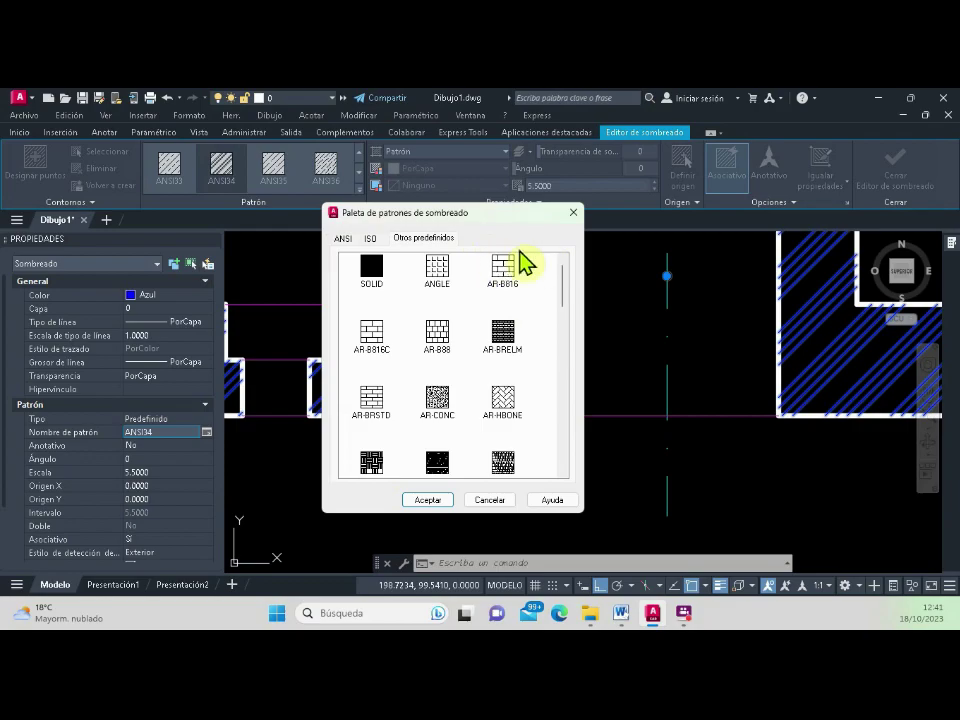
pyautogui.click(370, 238)
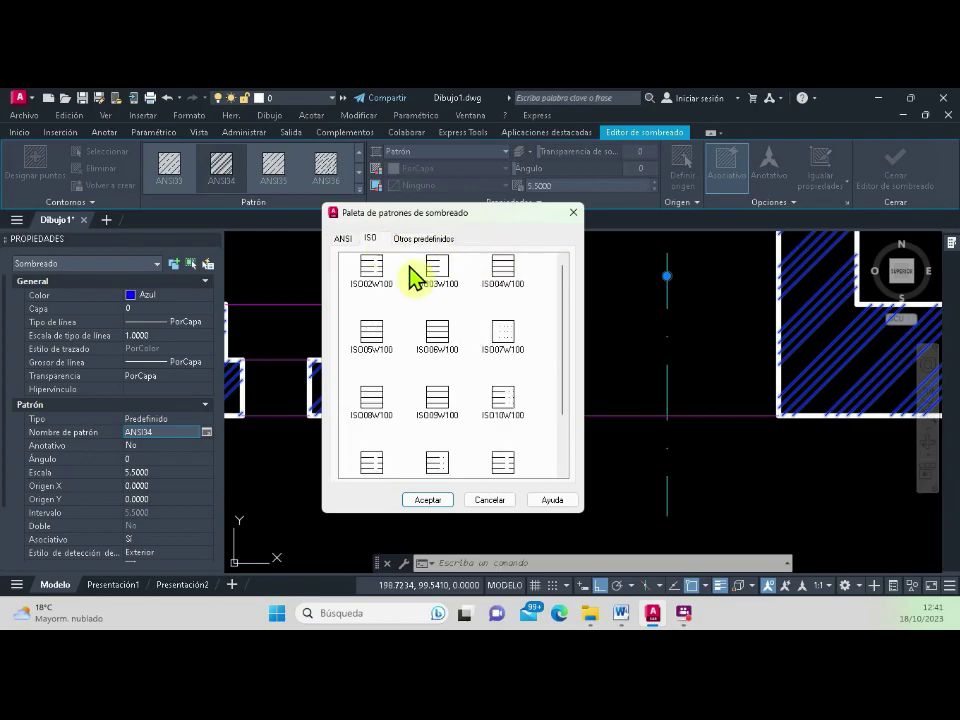
pyautogui.click(345, 240)
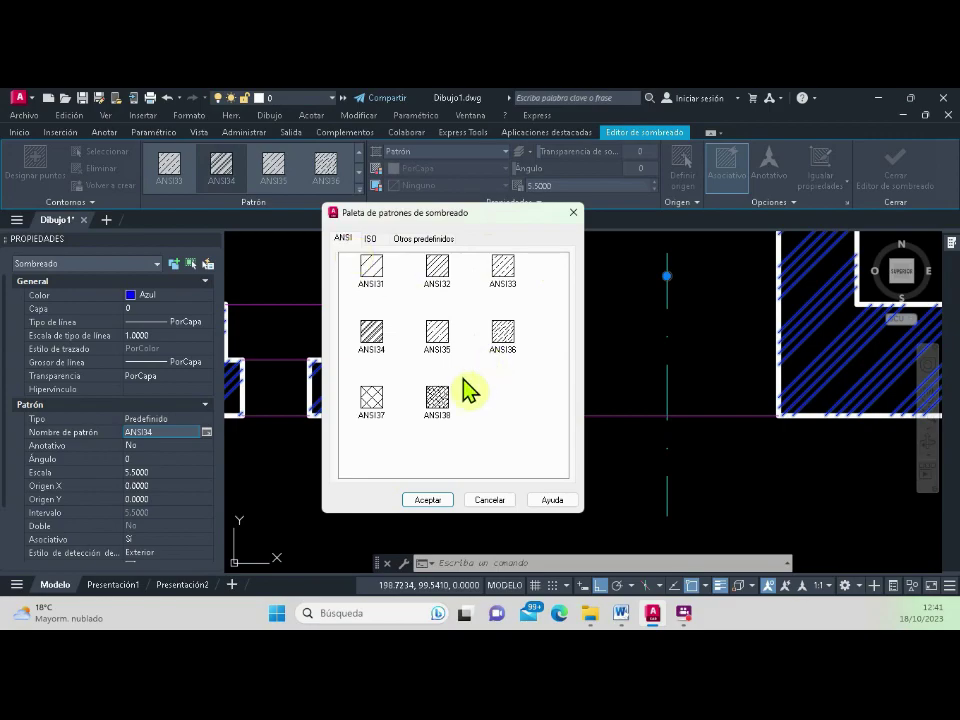
pyautogui.click(373, 268)
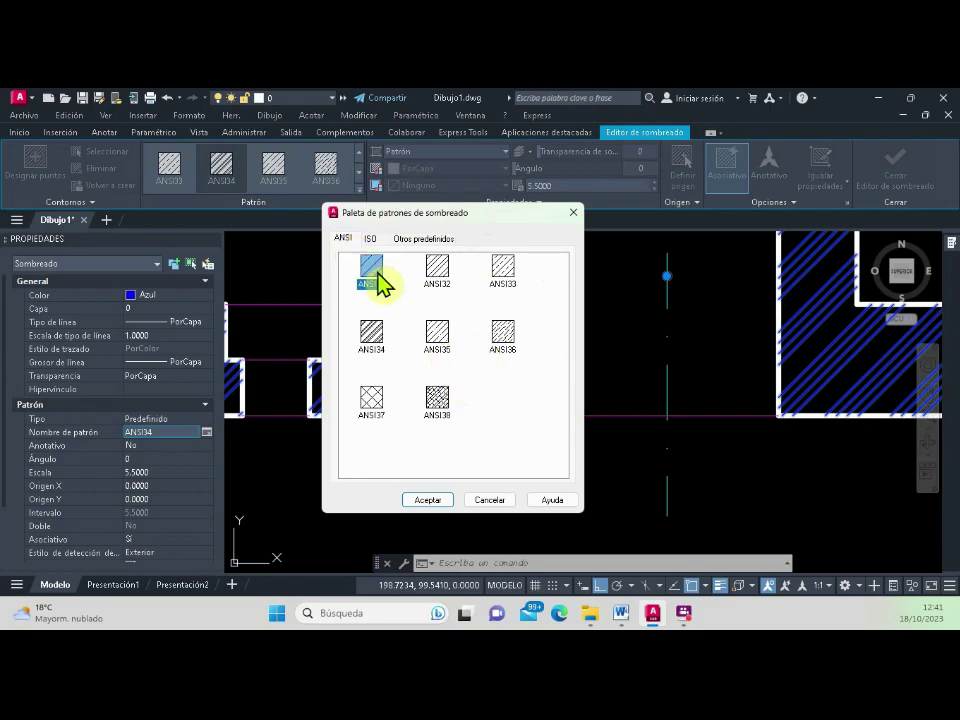
pyautogui.click(505, 268)
pyautogui.click(440, 500)
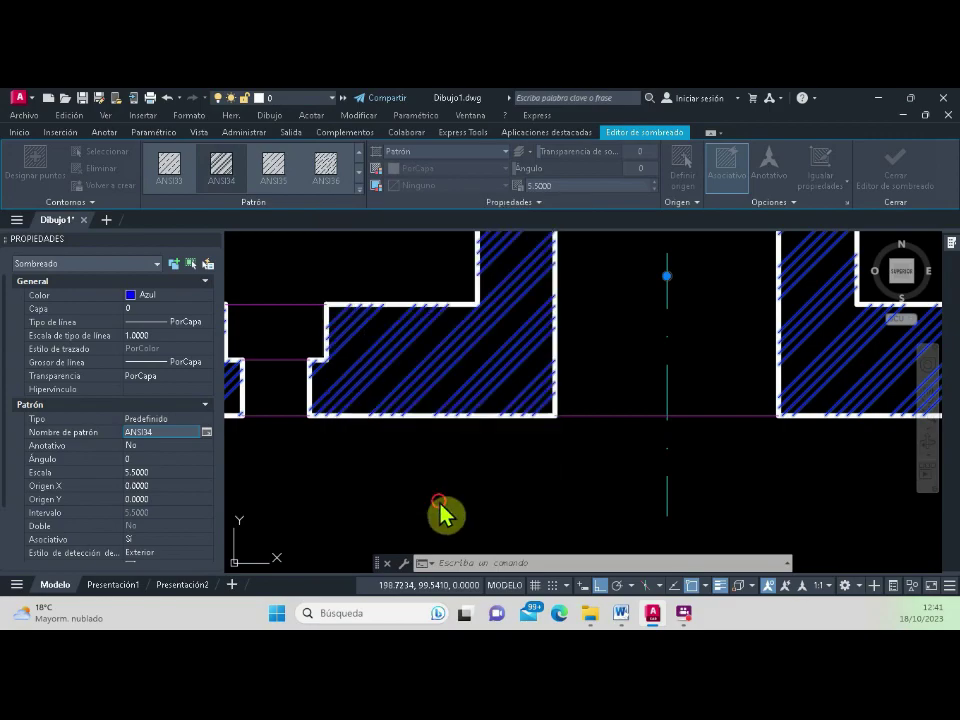
# Step: Try a hatch linetype scale of 5, then restore it to 1
pyautogui.scroll(3, 450, 454)
pyautogui.scroll(3, 479, 364)
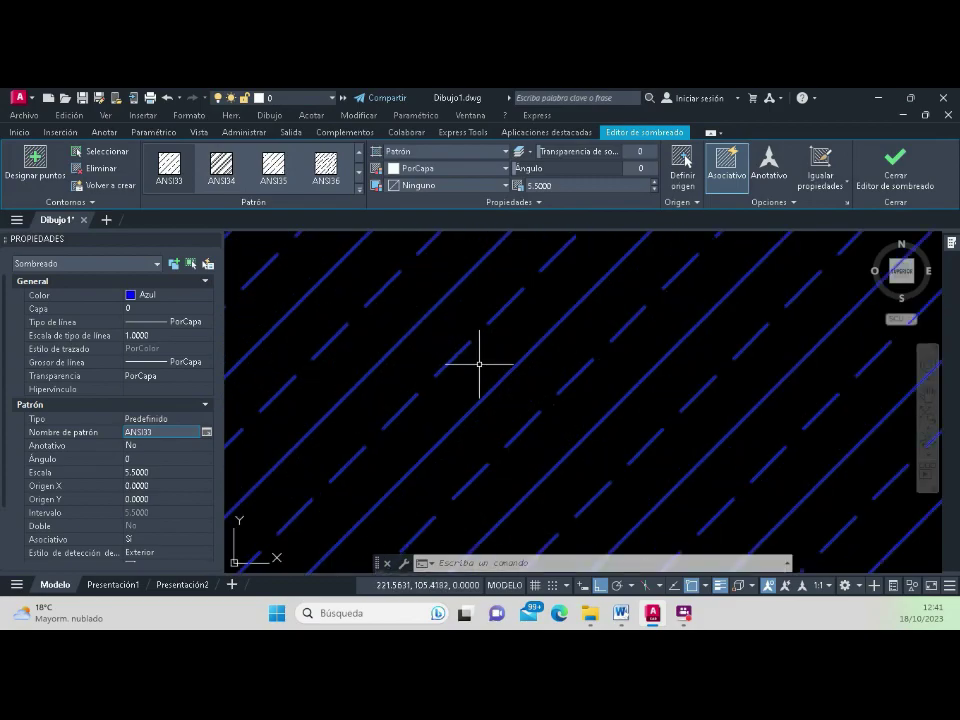
pyautogui.scroll(-2, 479, 364)
pyautogui.scroll(-2, 479, 364)
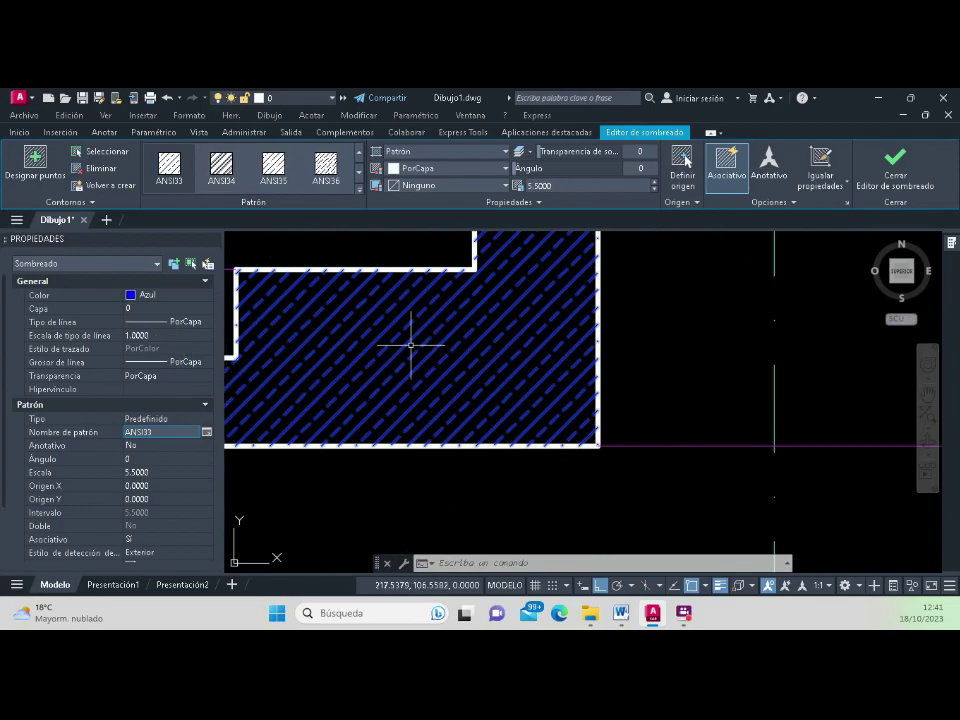
pyautogui.click(165, 334)
pyautogui.write('5')
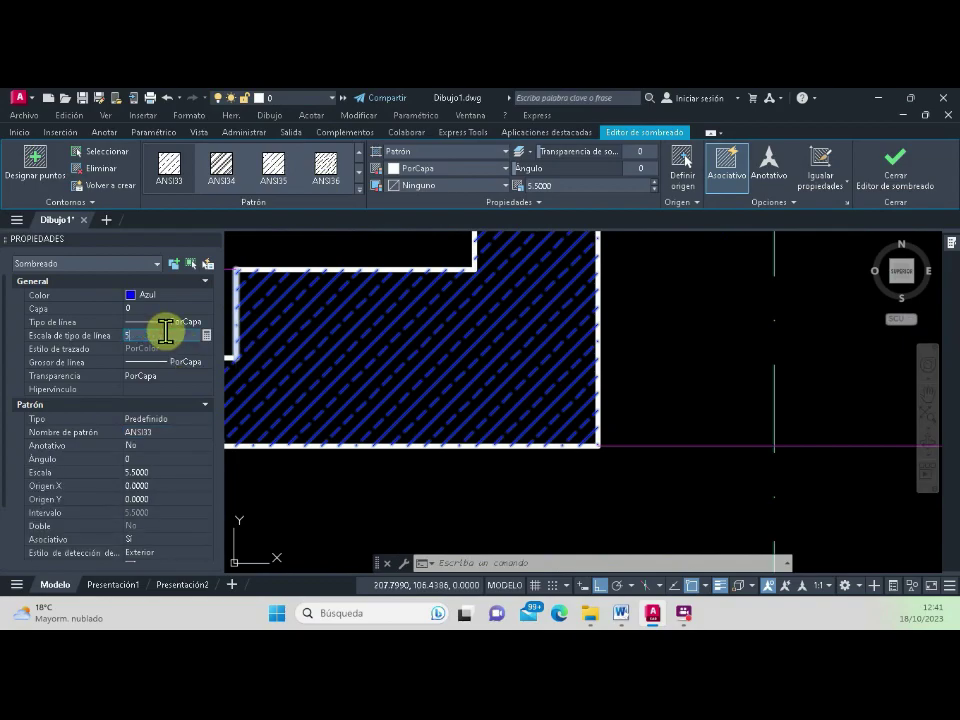
pyautogui.press('Return')
pyautogui.click(163, 335)
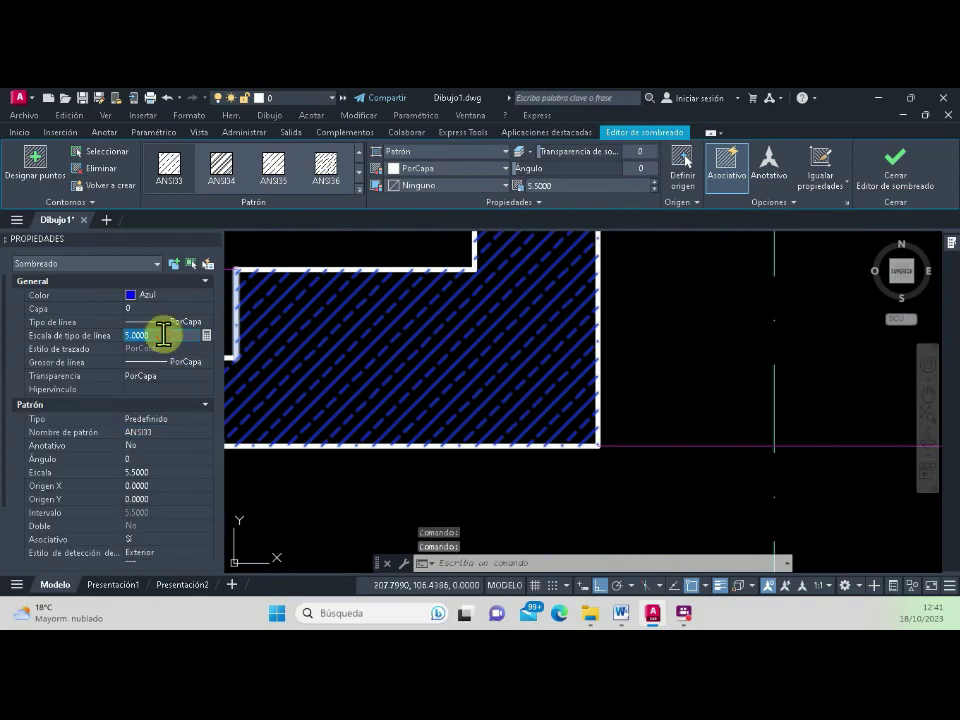
pyautogui.write('1')
pyautogui.press('Return')
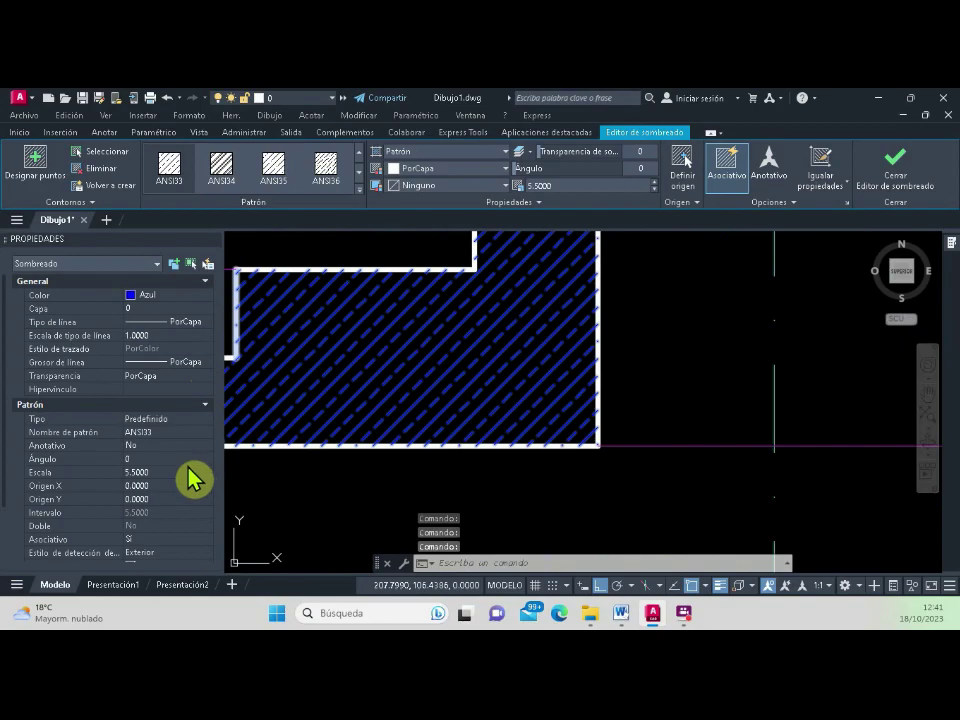
# Step: Set the hatch scale to 3.5, then to 6.5, and exit hatch editing
pyautogui.click(176, 473)
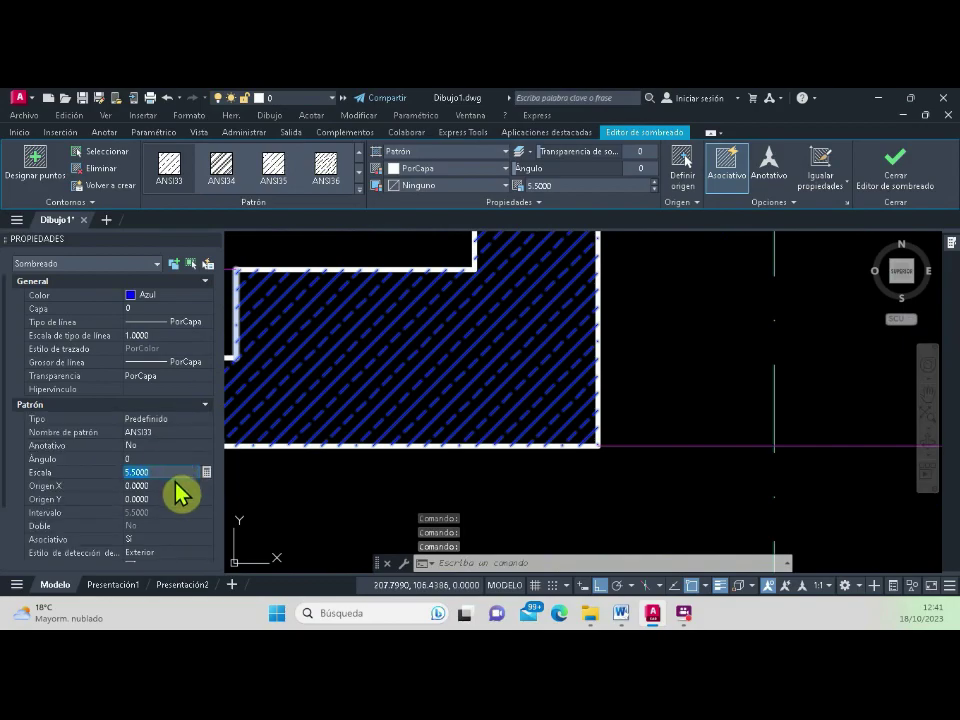
pyautogui.write('3.5')
pyautogui.click(175, 485)
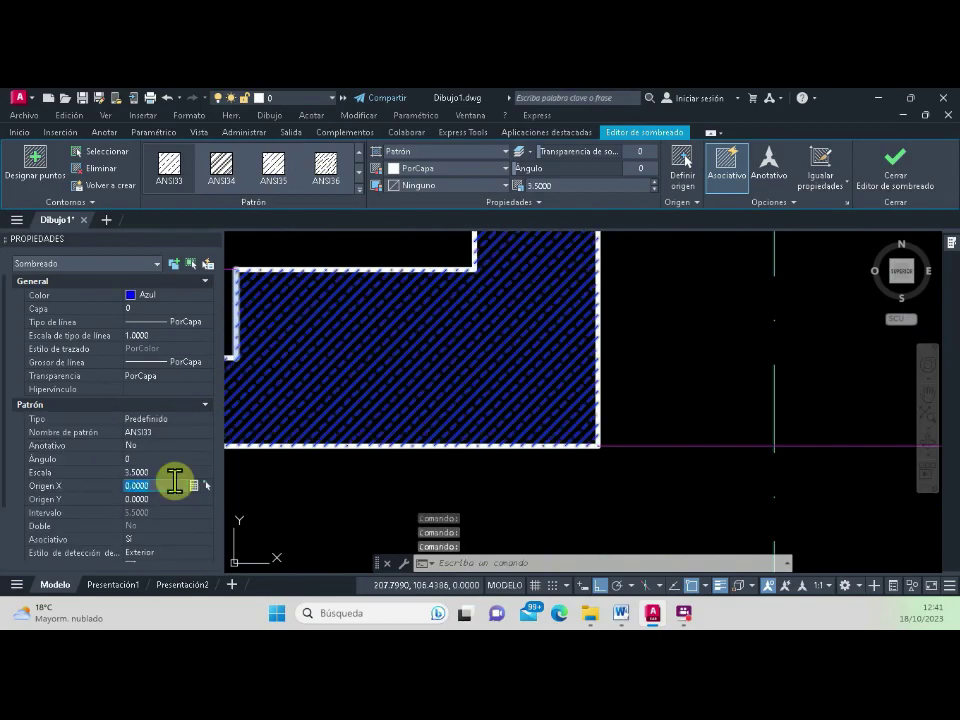
pyautogui.click(168, 471)
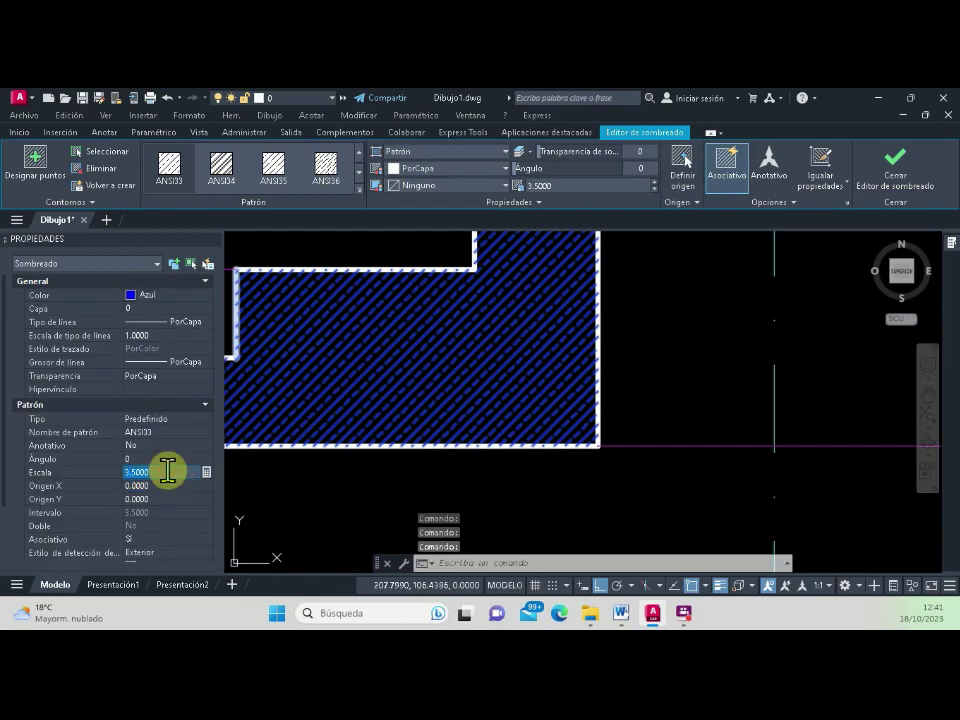
pyautogui.write('6.5')
pyautogui.click(172, 485)
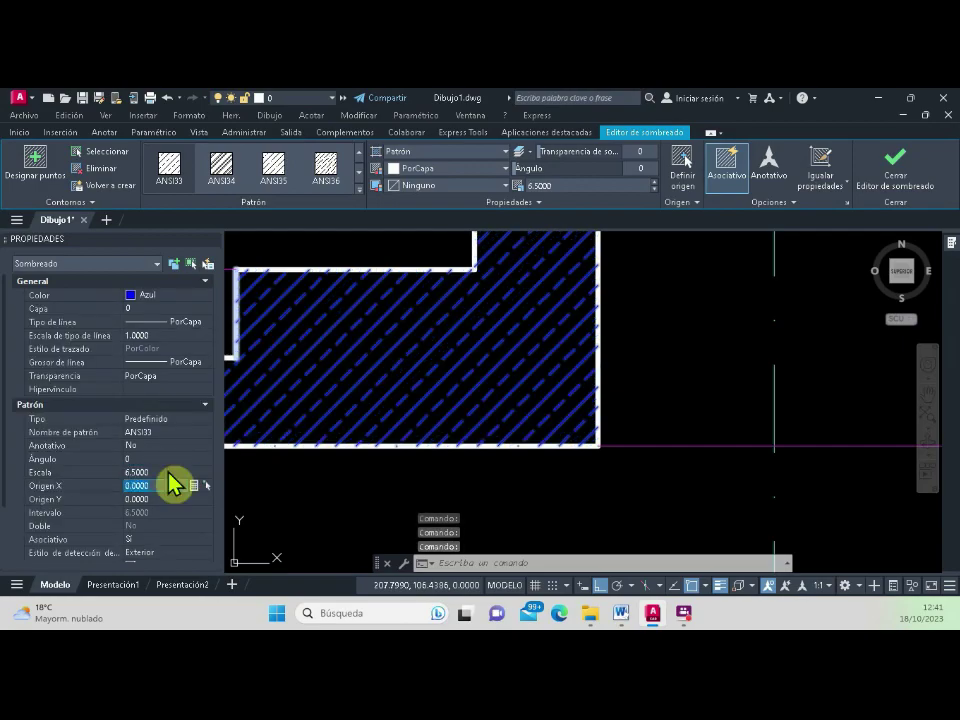
pyautogui.scroll(-2, 375, 407)
pyautogui.scroll(-2, 407, 403)
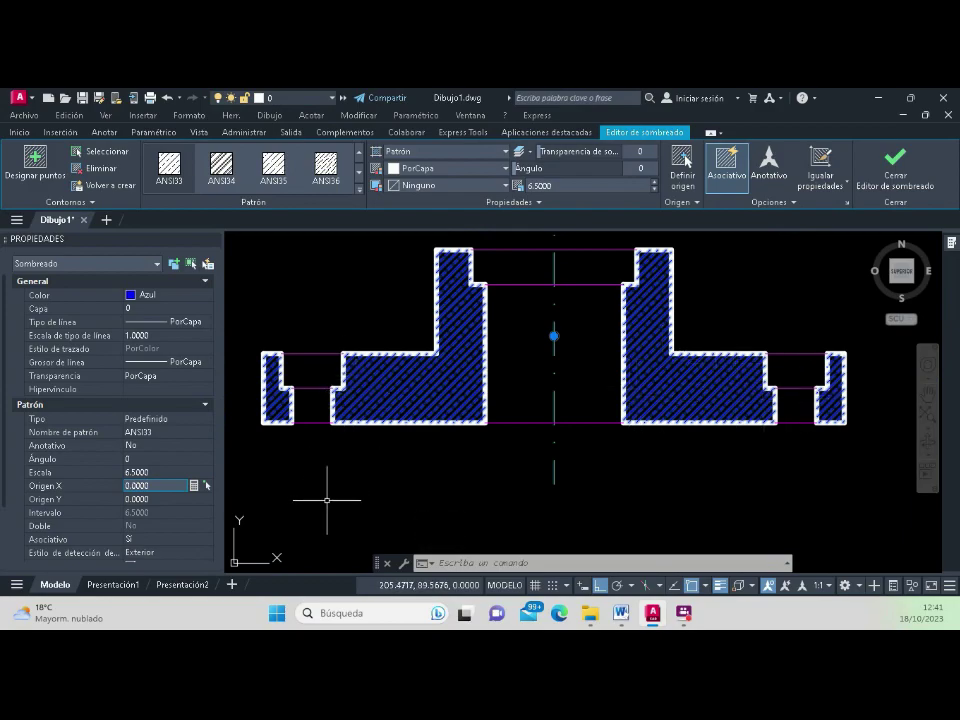
pyautogui.press('Escape')
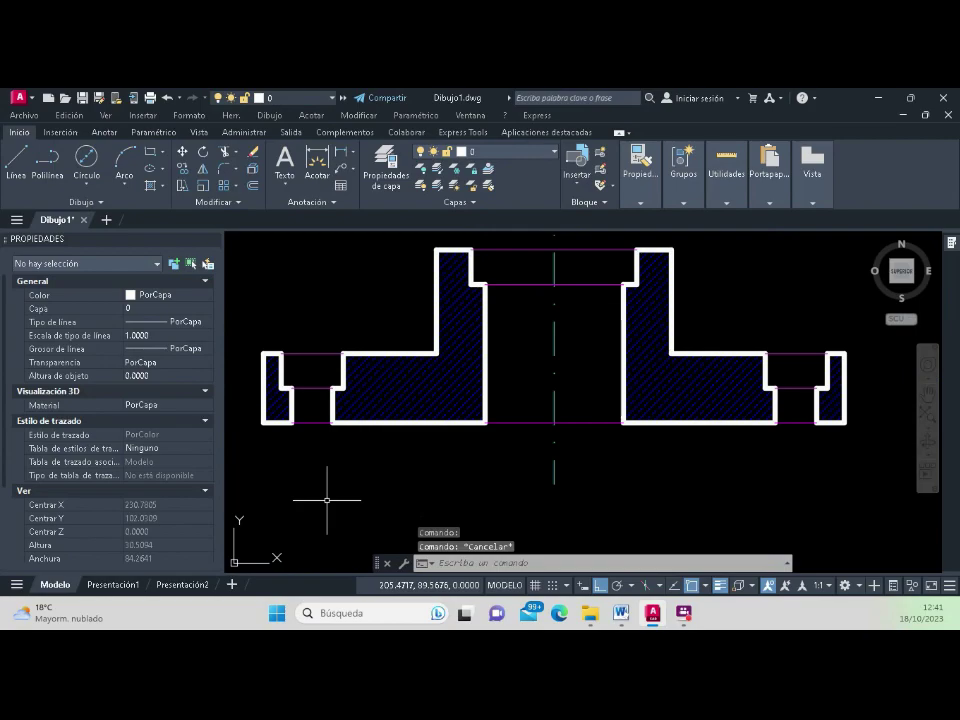
pyautogui.scroll(-2, 531, 317)
pyautogui.scroll(2, 533, 317)
pyautogui.scroll(-2, 536, 316)
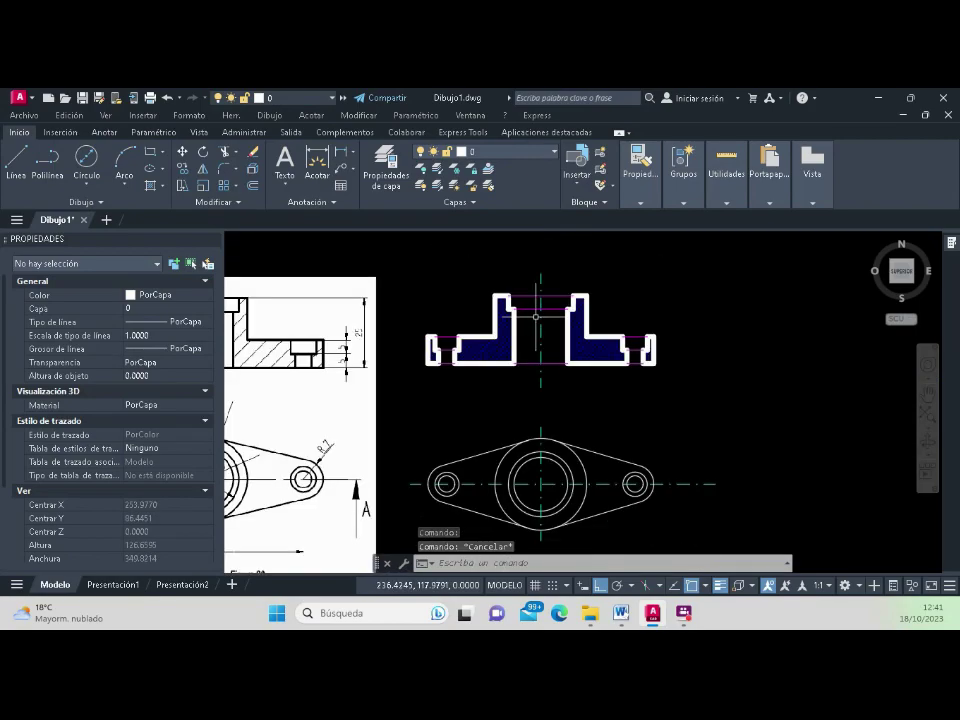
pyautogui.scroll(-3, 536, 316)
pyautogui.scroll(3, 531, 322)
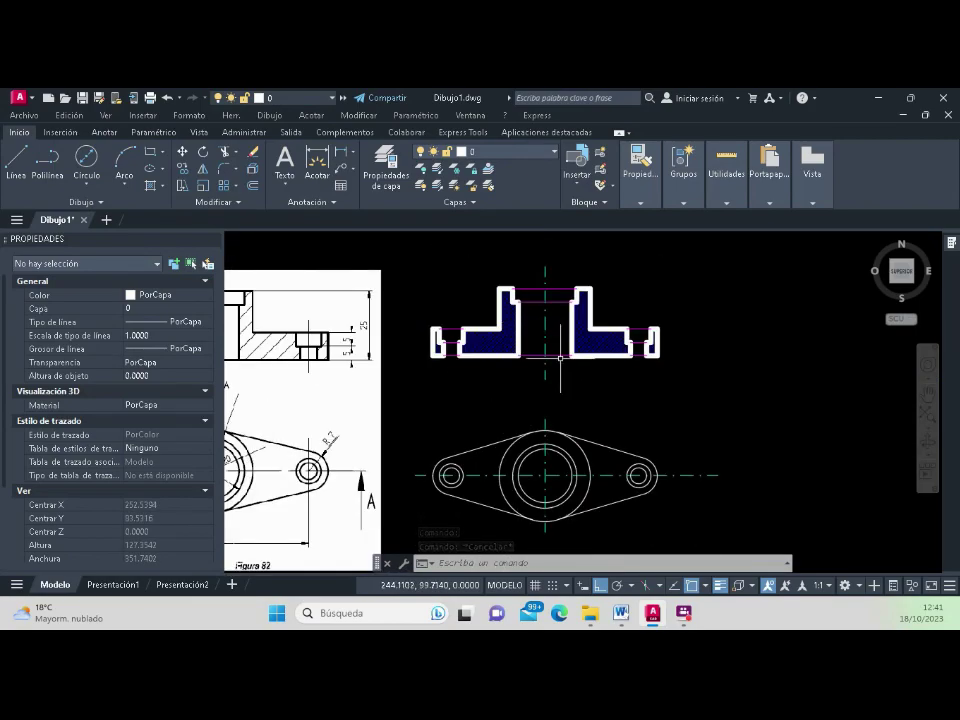
pyautogui.scroll(-2, 531, 322)
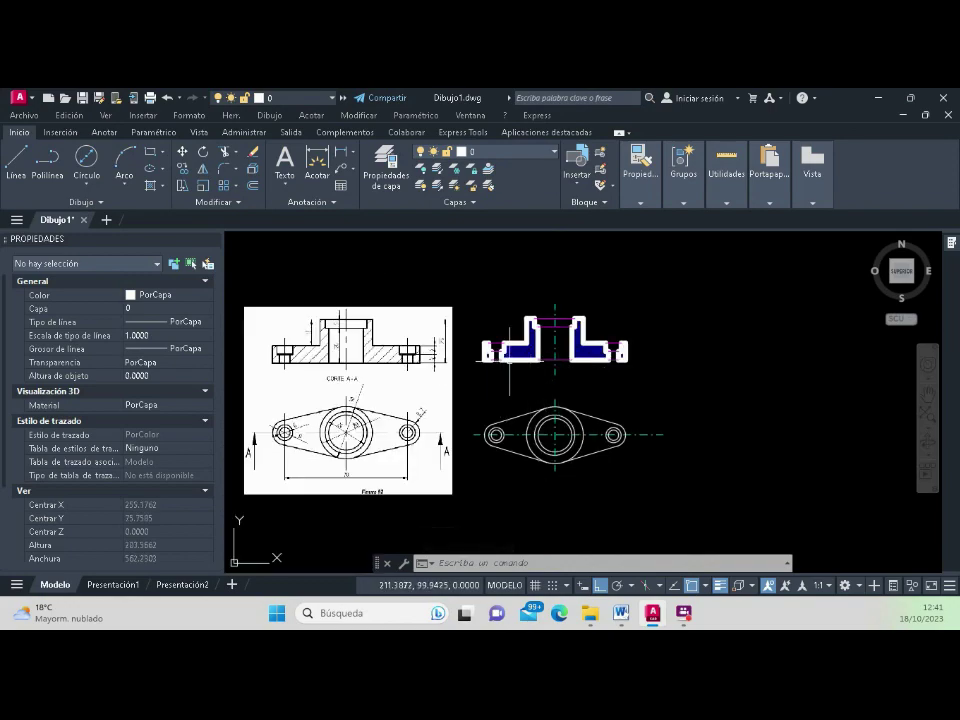